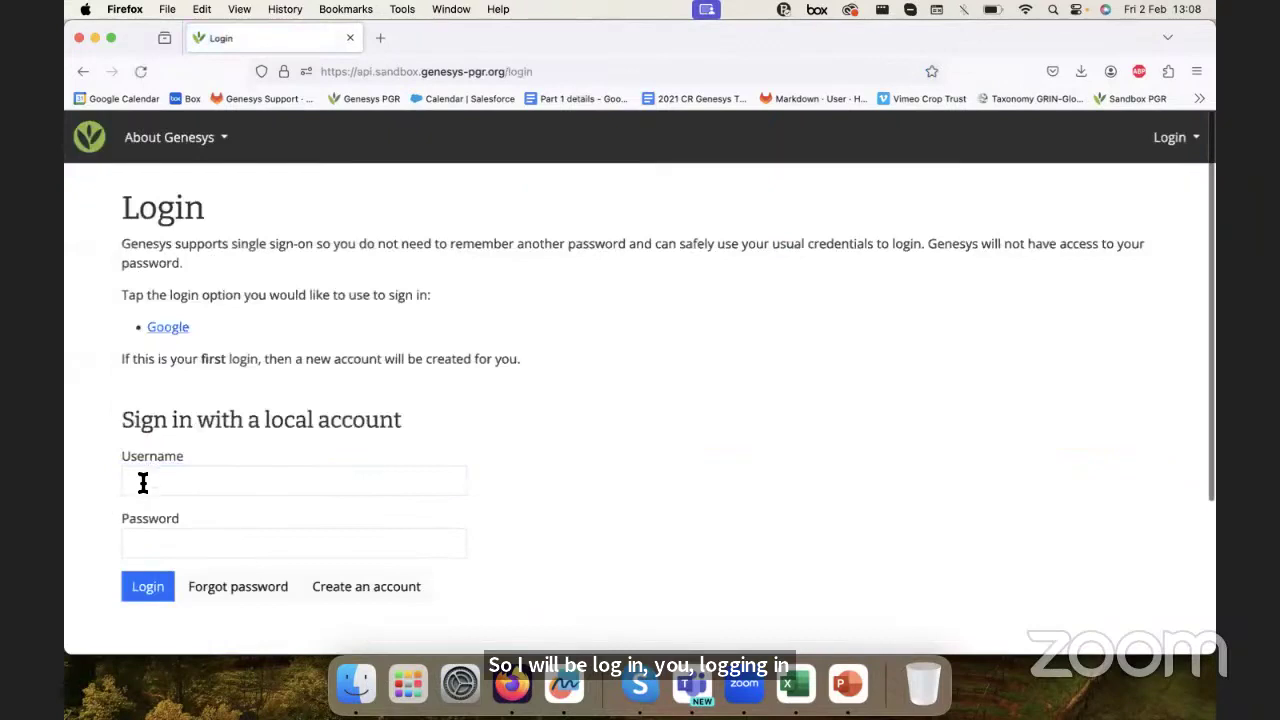
- Paste the local account's username and password into the Sandbox login fields and log in
click(148, 543)
key(Escape)
click(590, 464)
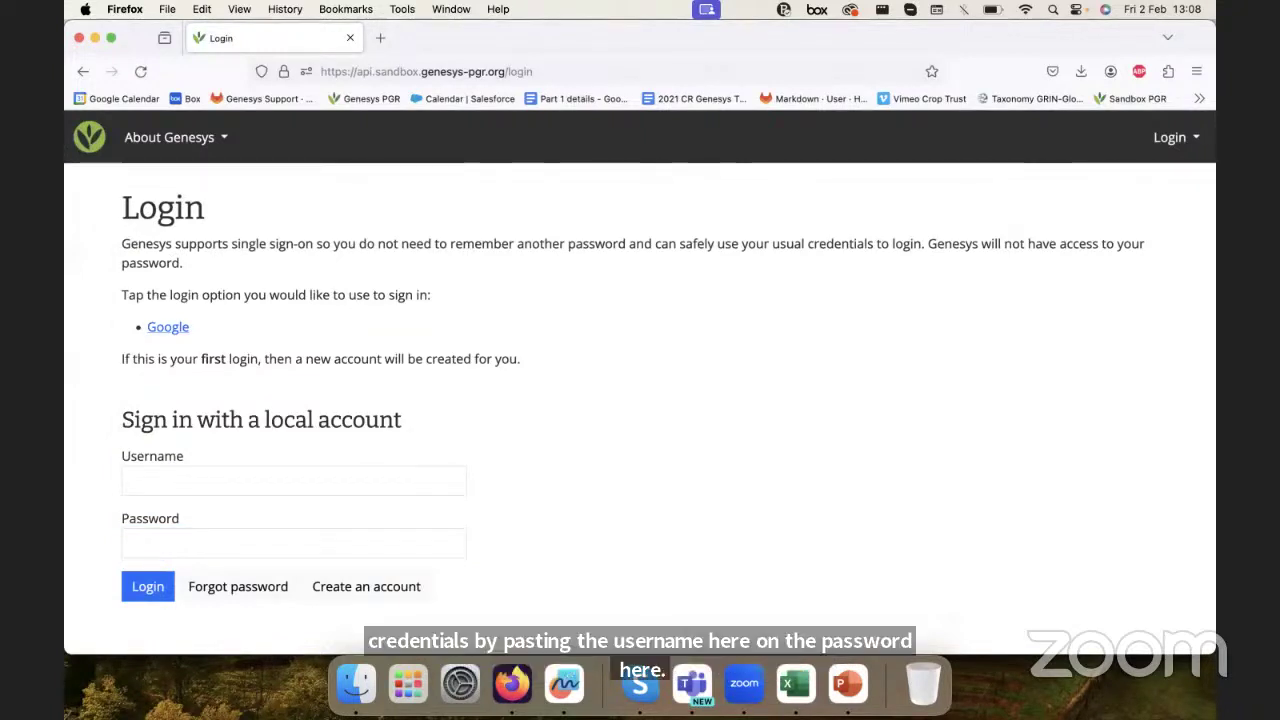
click(345, 483)
key(super+v)
click(574, 473)
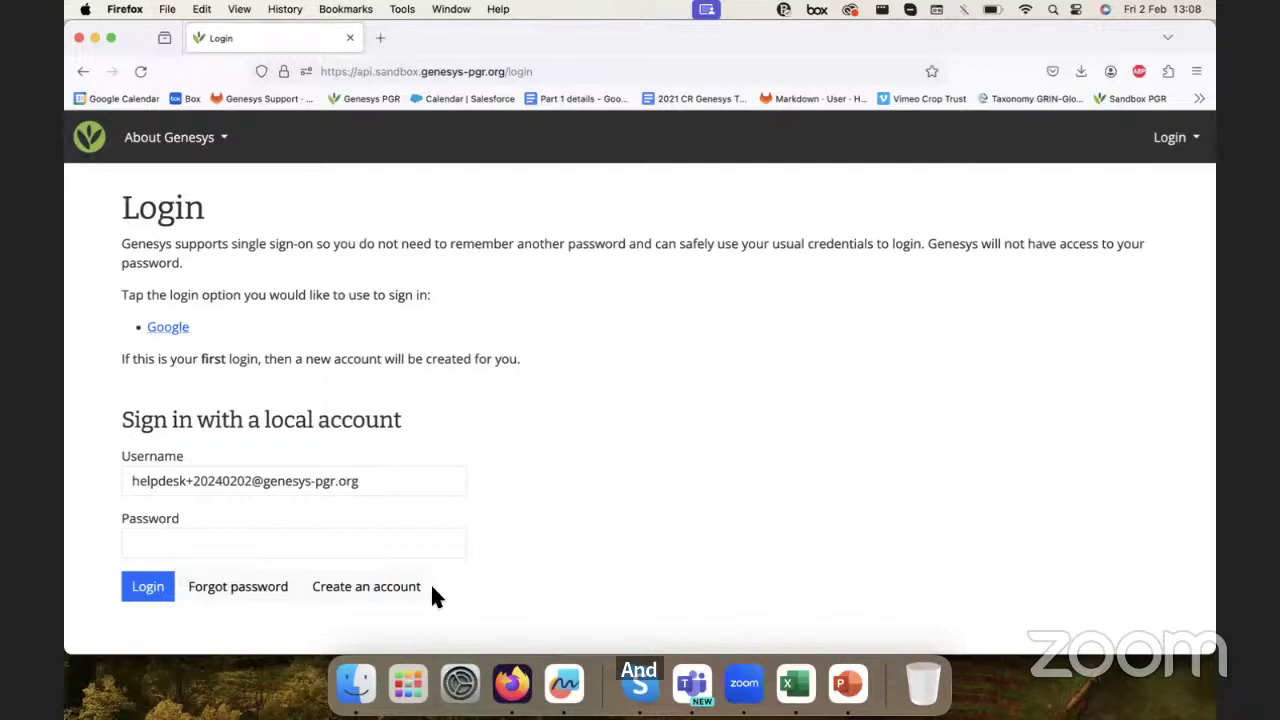
click(335, 549)
key(super+v)
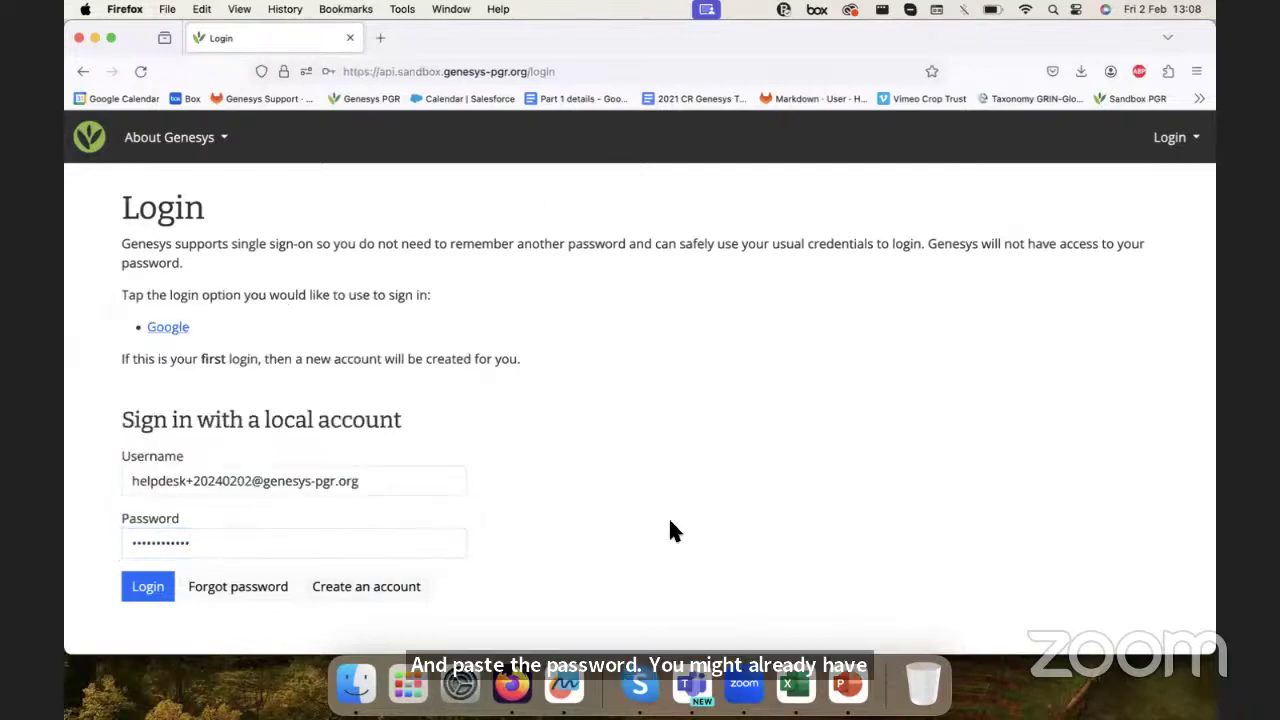
click(148, 590)
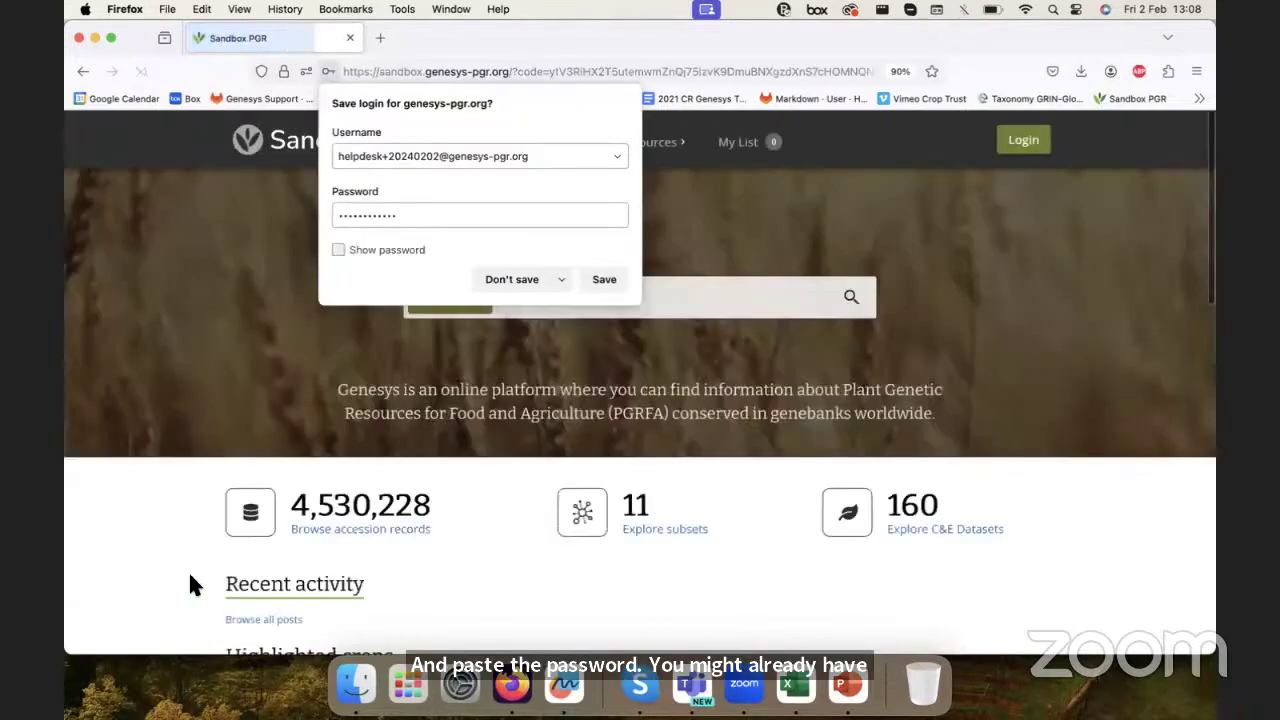
- Decline Firefox's save-login prompt and go to My dashboard from the account menu
click(1042, 298)
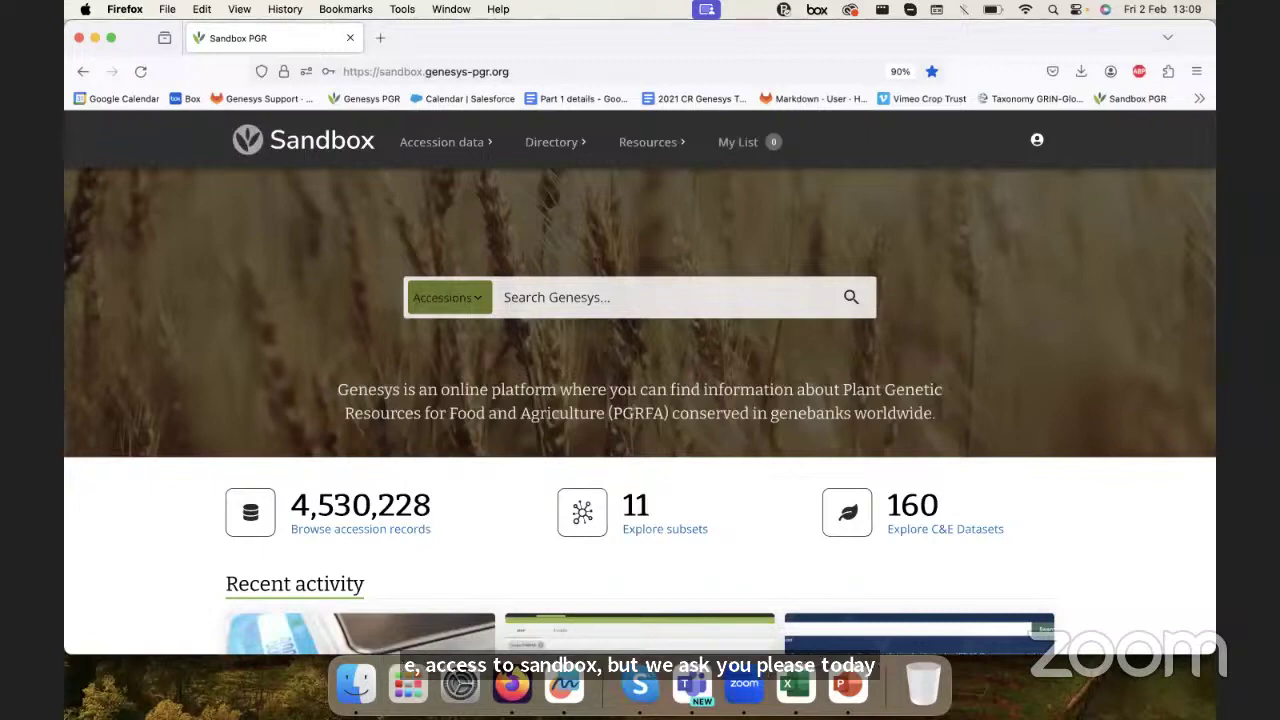
click(1046, 152)
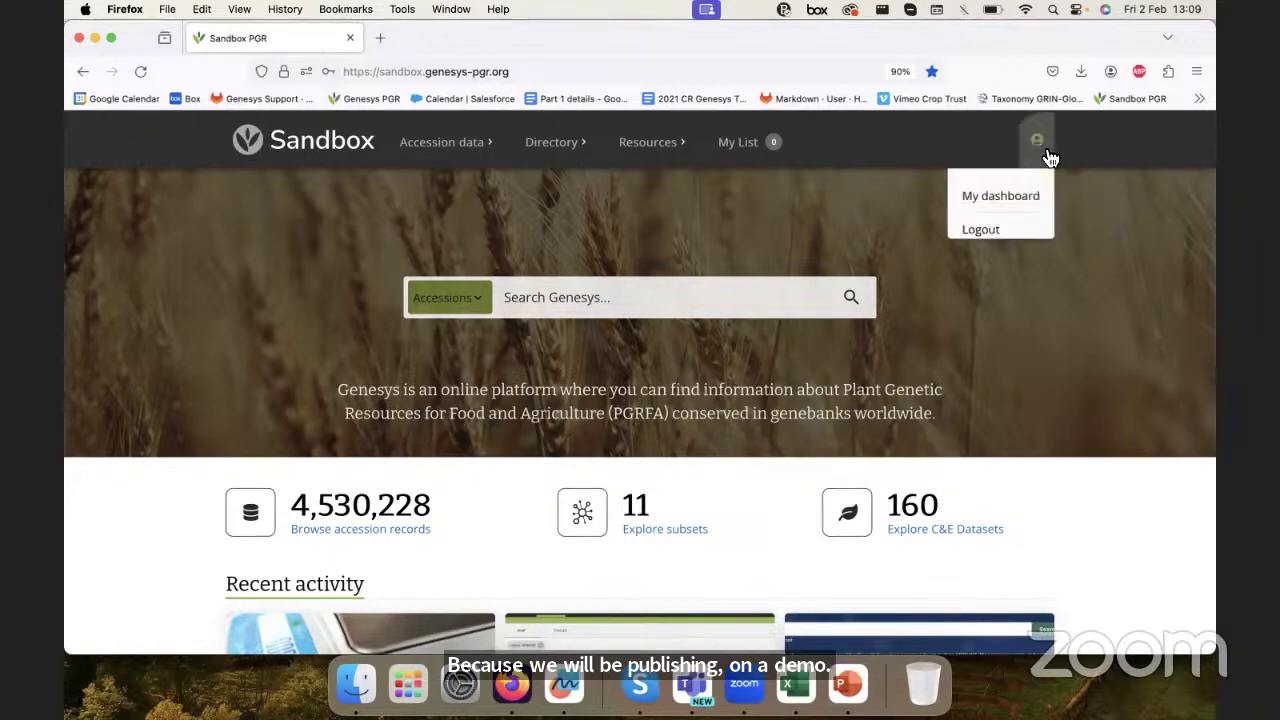
click(965, 149)
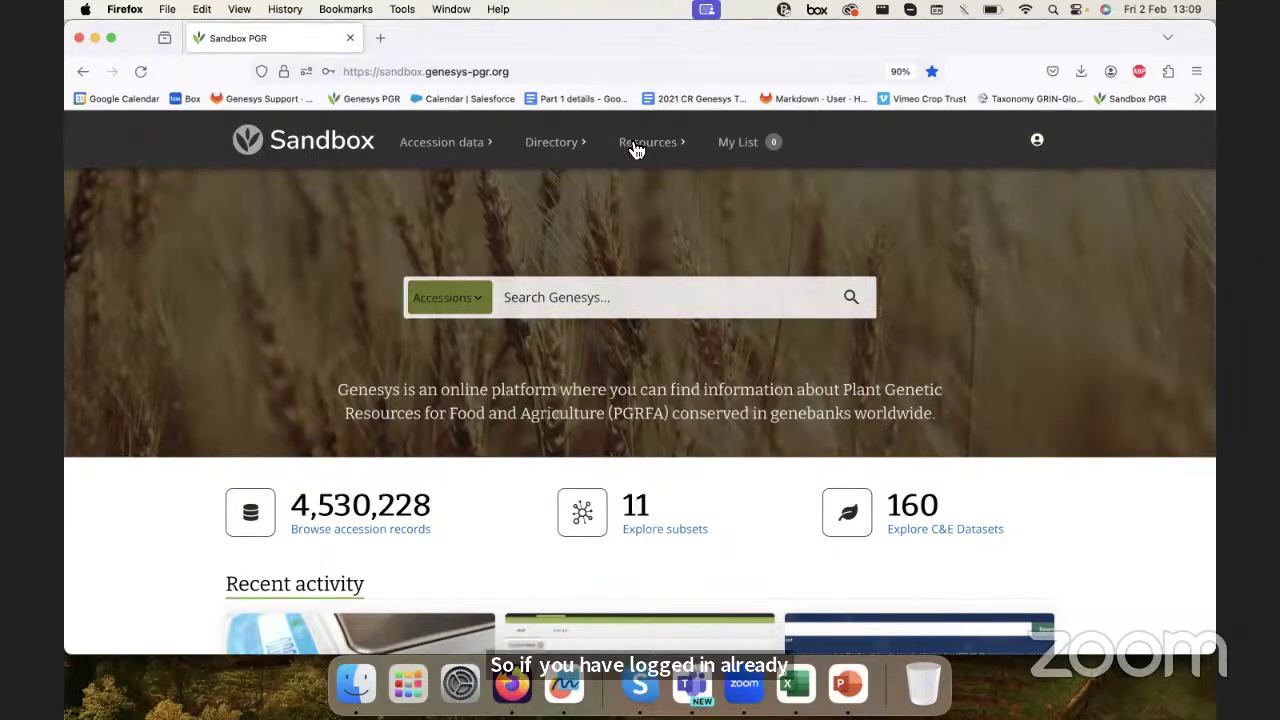
click(1040, 152)
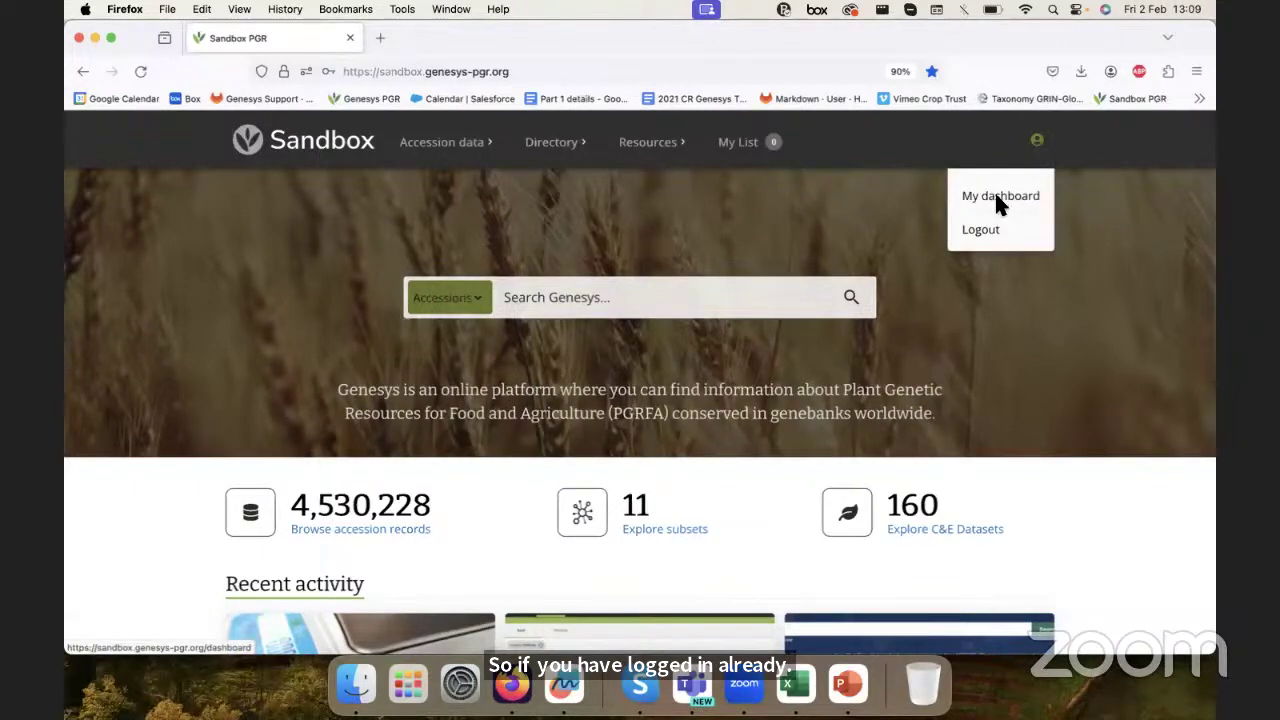
click(1002, 200)
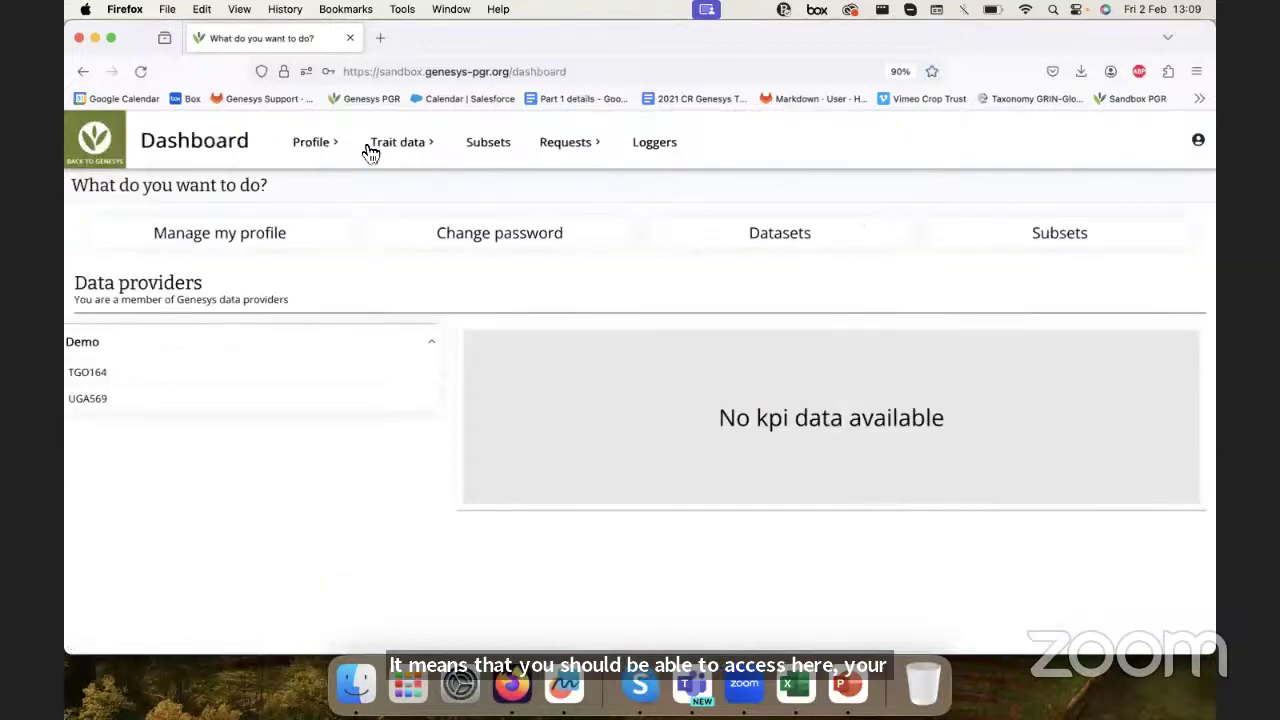
- List the trait datasets under Trait data > Datasets, then open Trait data sample.xlsx from Downloads
click(414, 148)
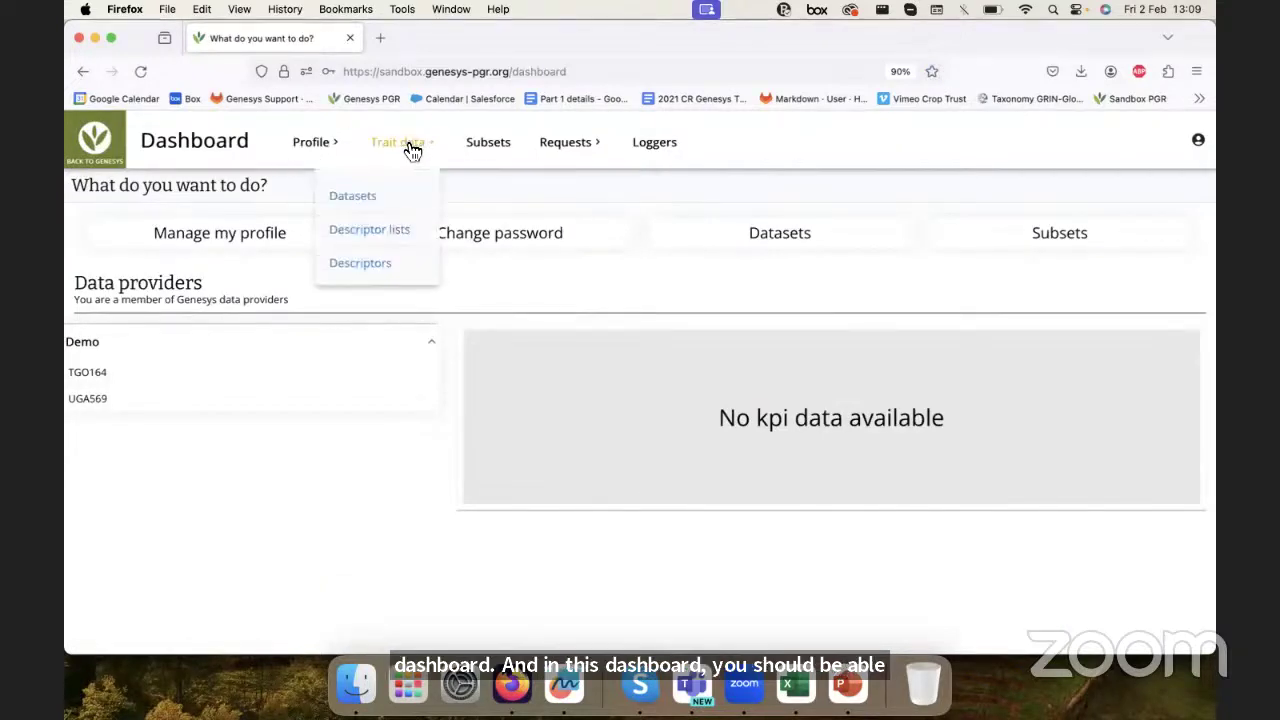
click(355, 195)
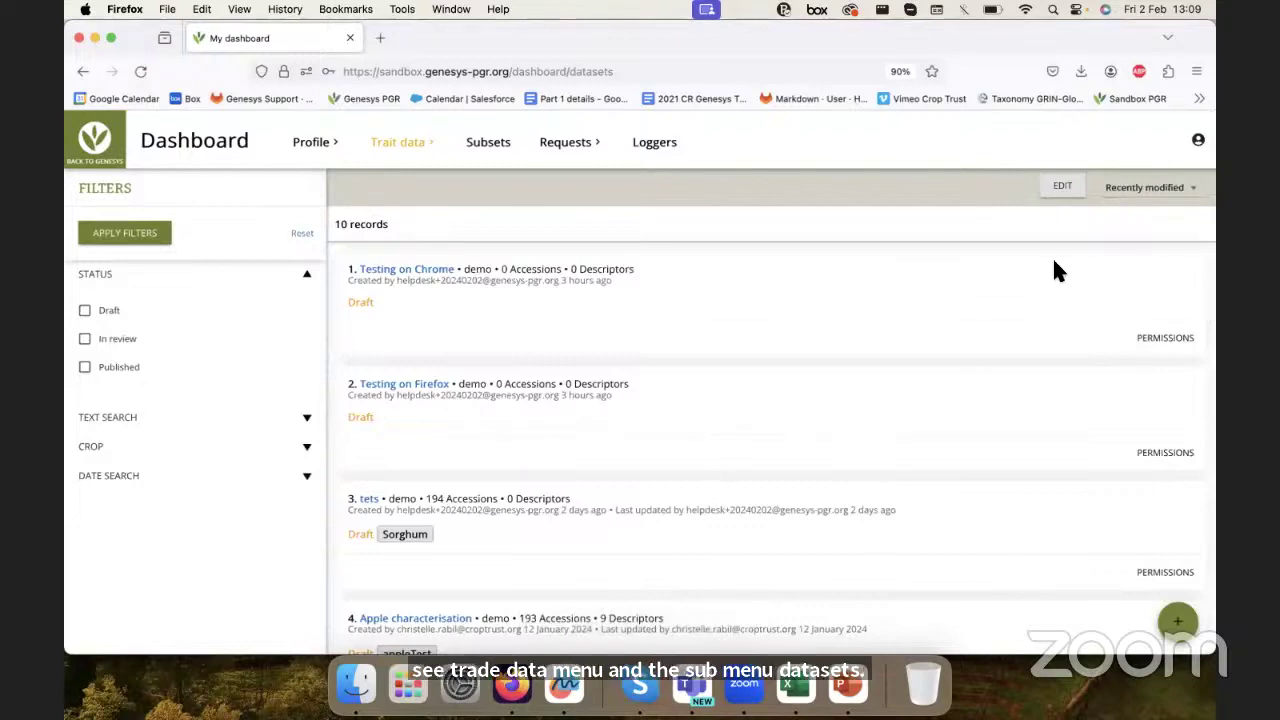
drag(465, 268, 490, 270)
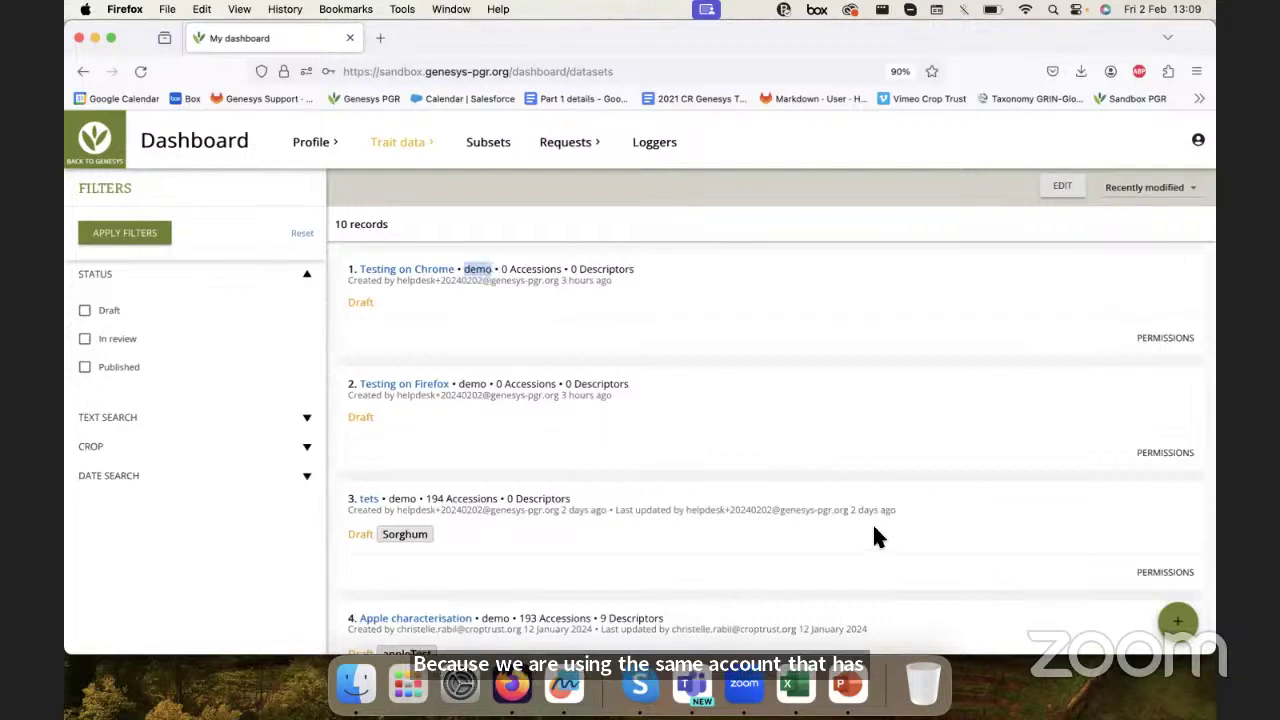
click(1178, 628)
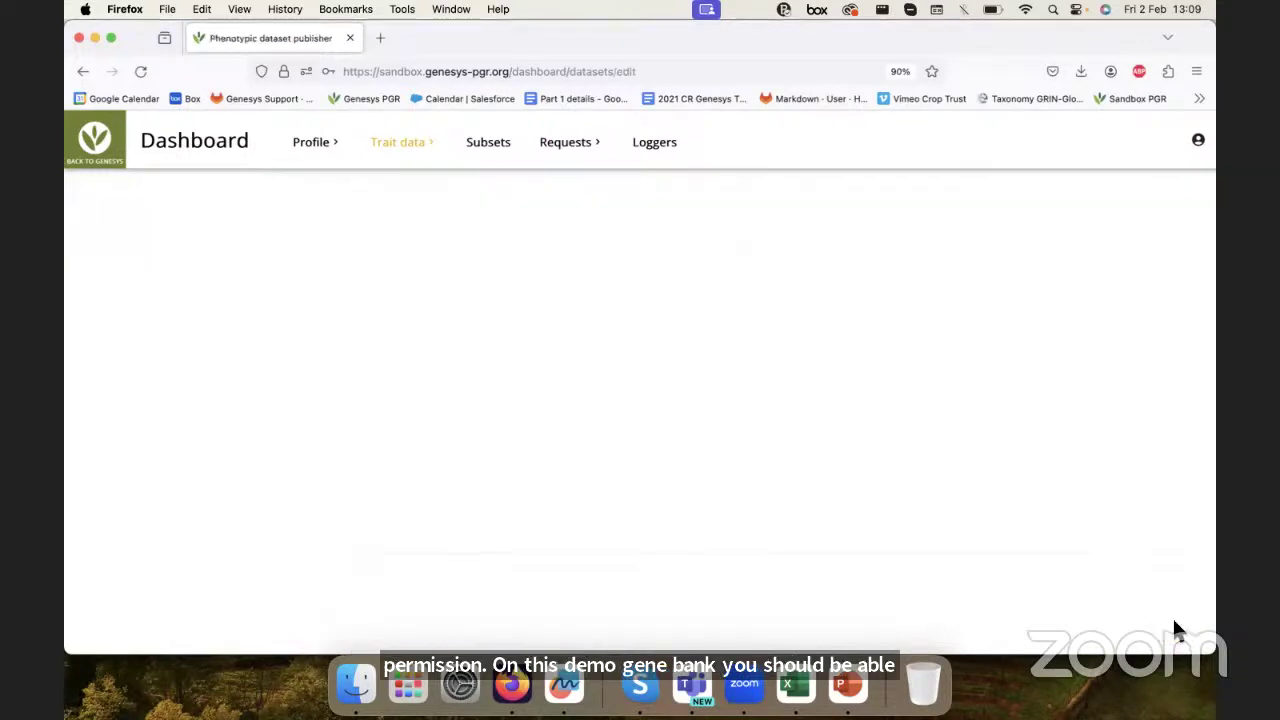
key(super+bracketleft)
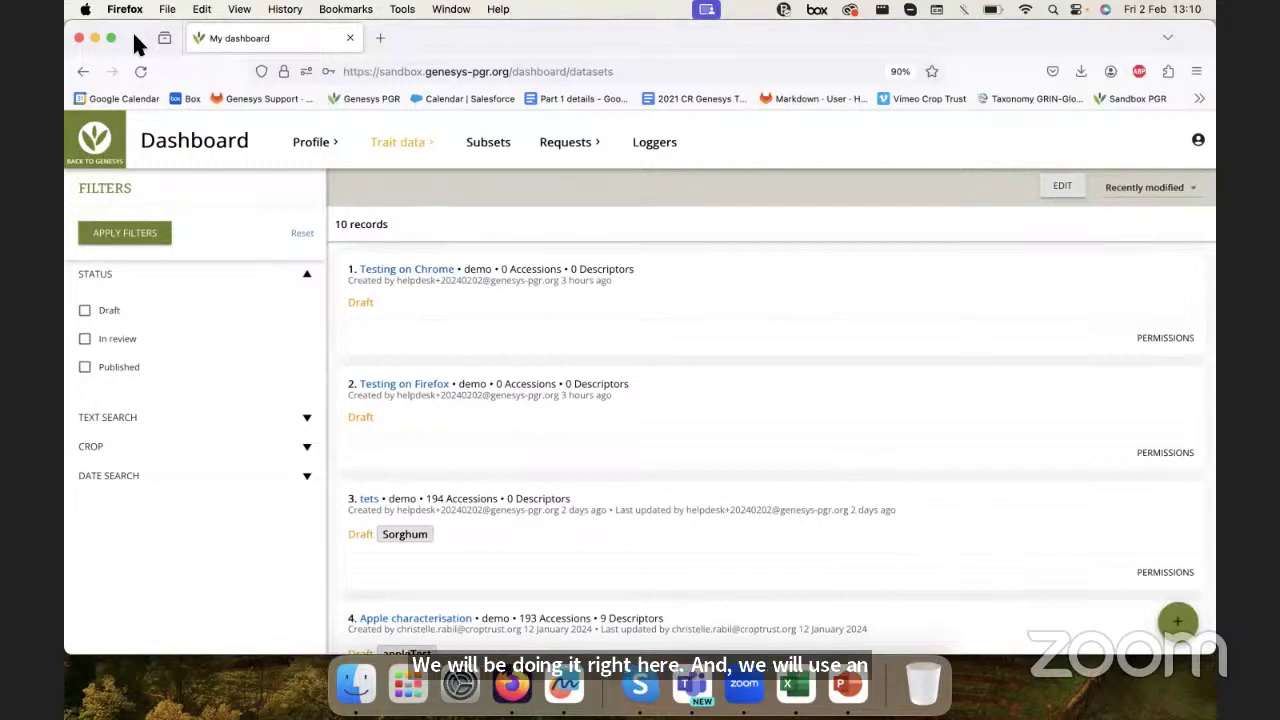
click(356, 683)
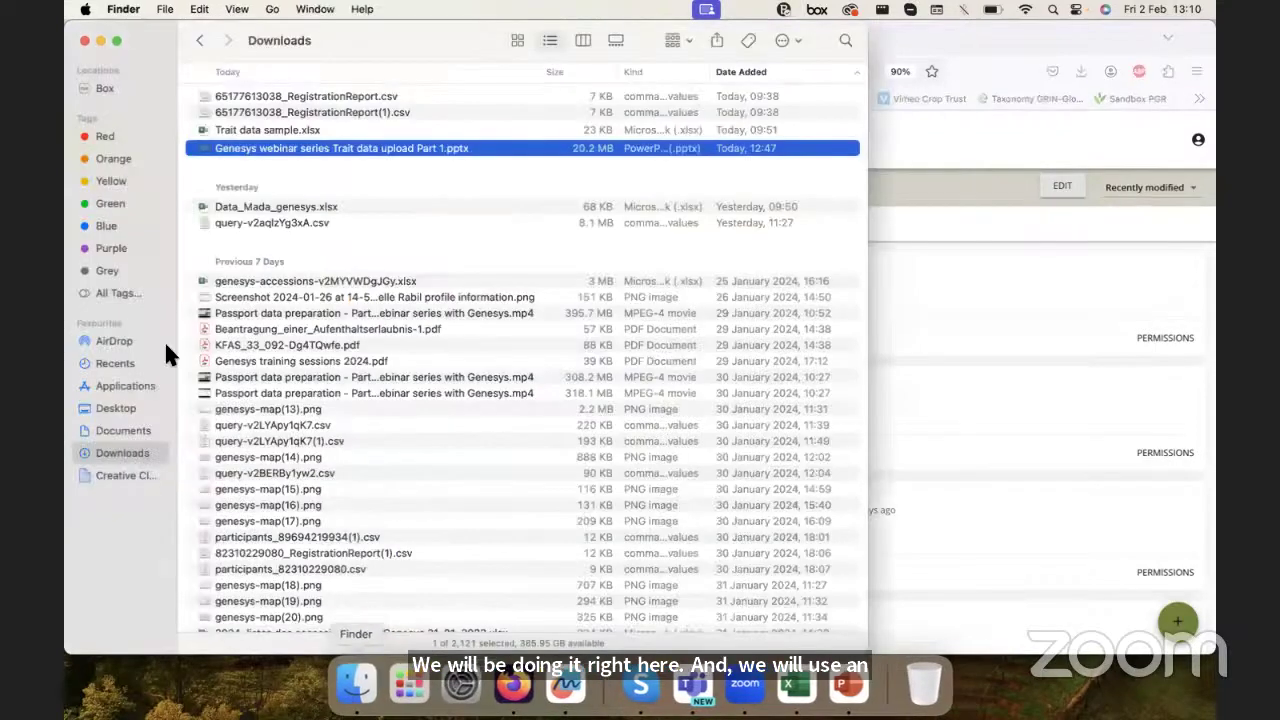
double_click(268, 131)
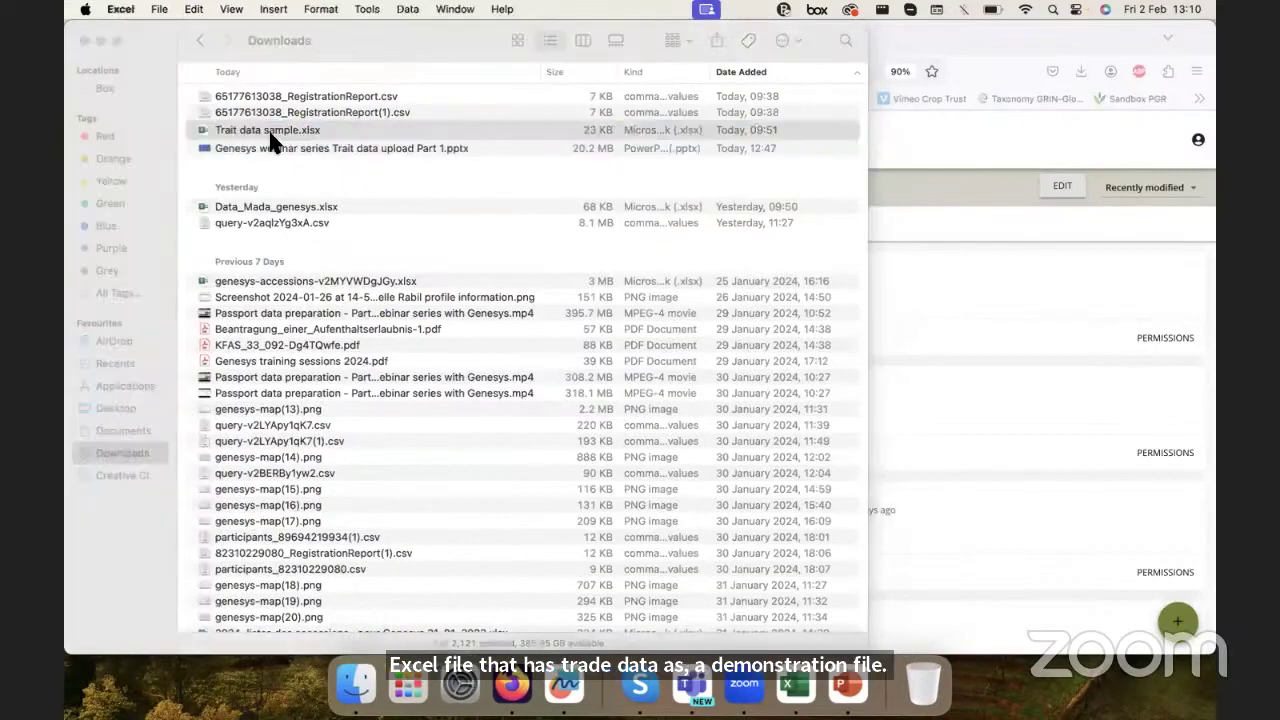
- Scroll the Trait data sample sheet back to row 1 to show the INSTCODE and AcceNumb headings
scroll(157, 486, up, 15)
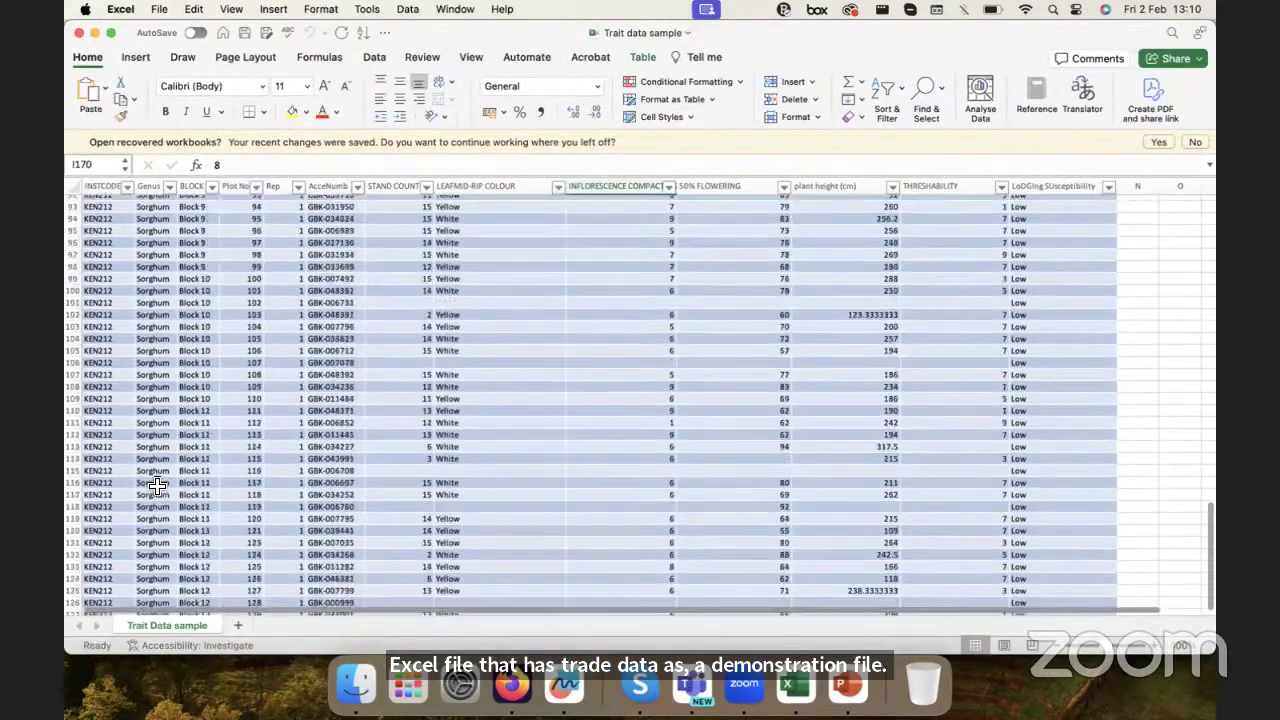
scroll(157, 486, up, 7)
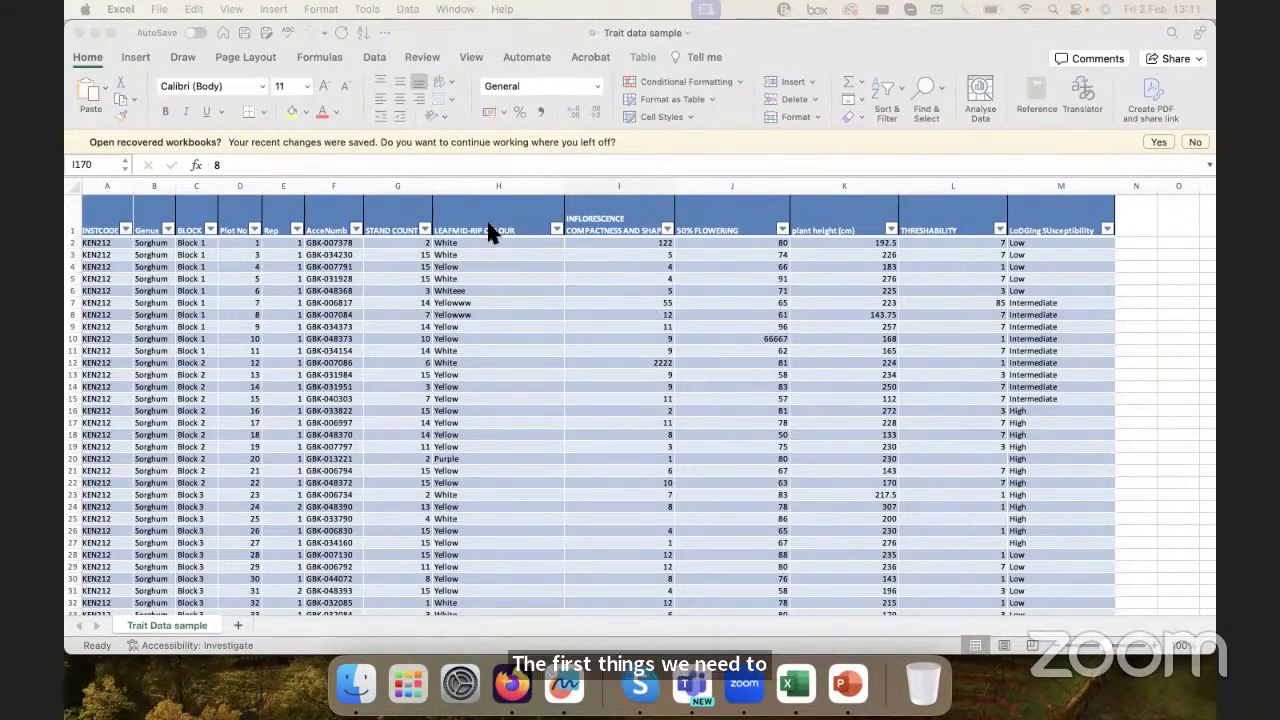
click(378, 312)
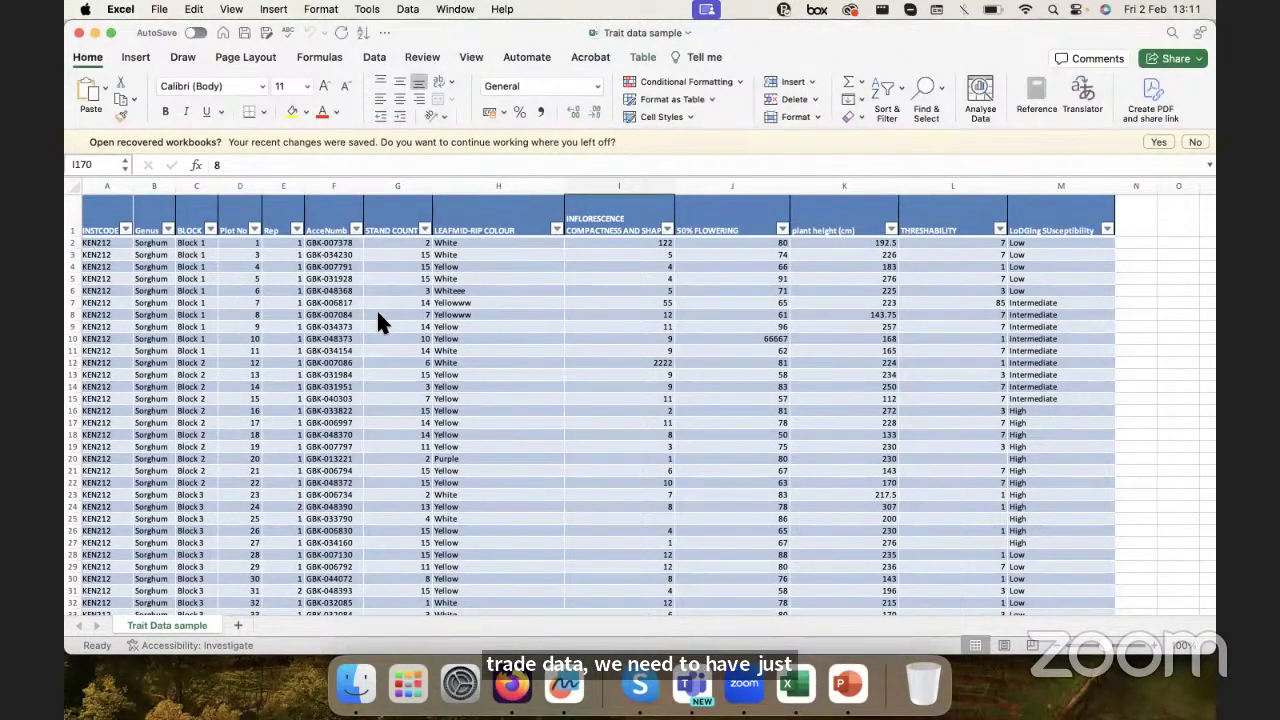
scroll(153, 236, up, 5)
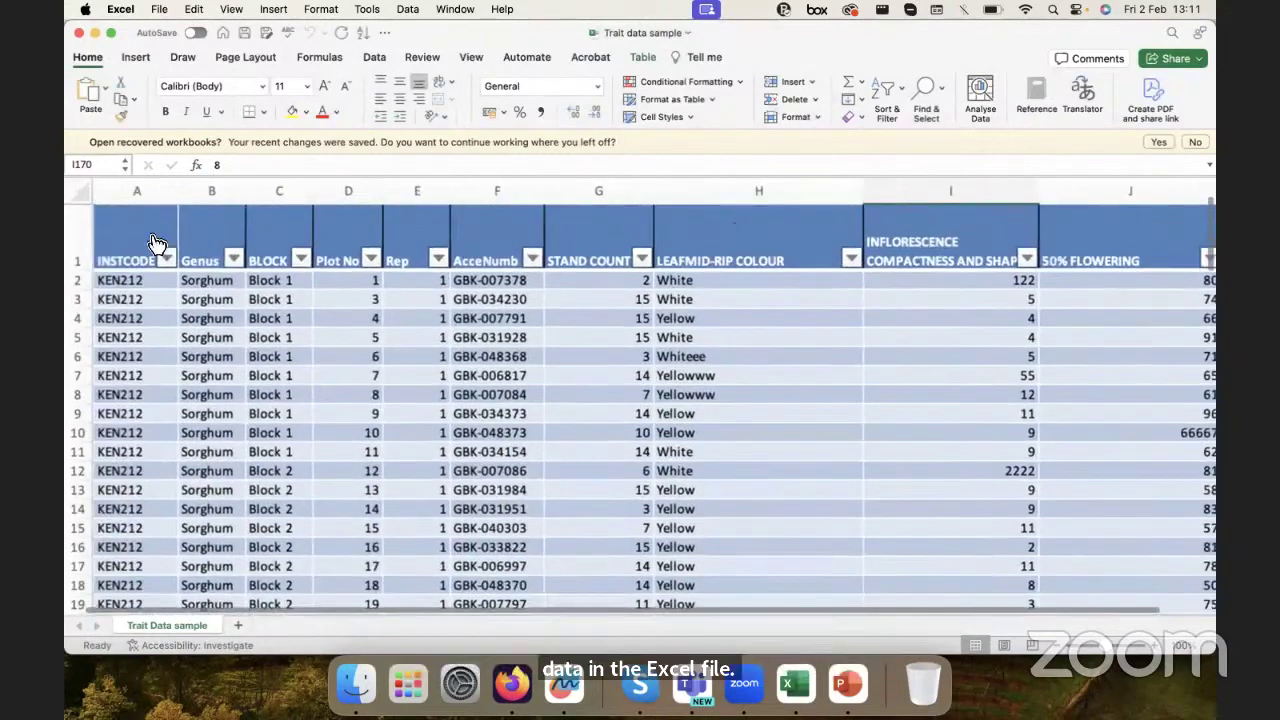
click(130, 245)
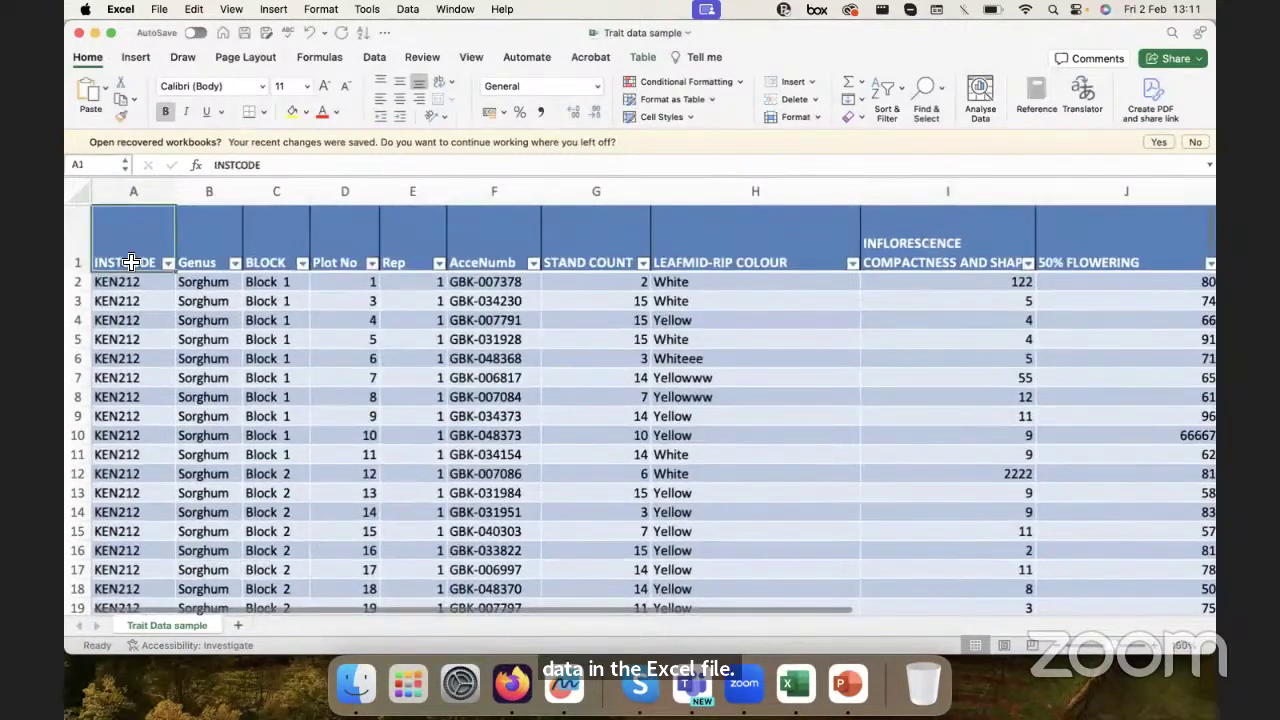
click(141, 198)
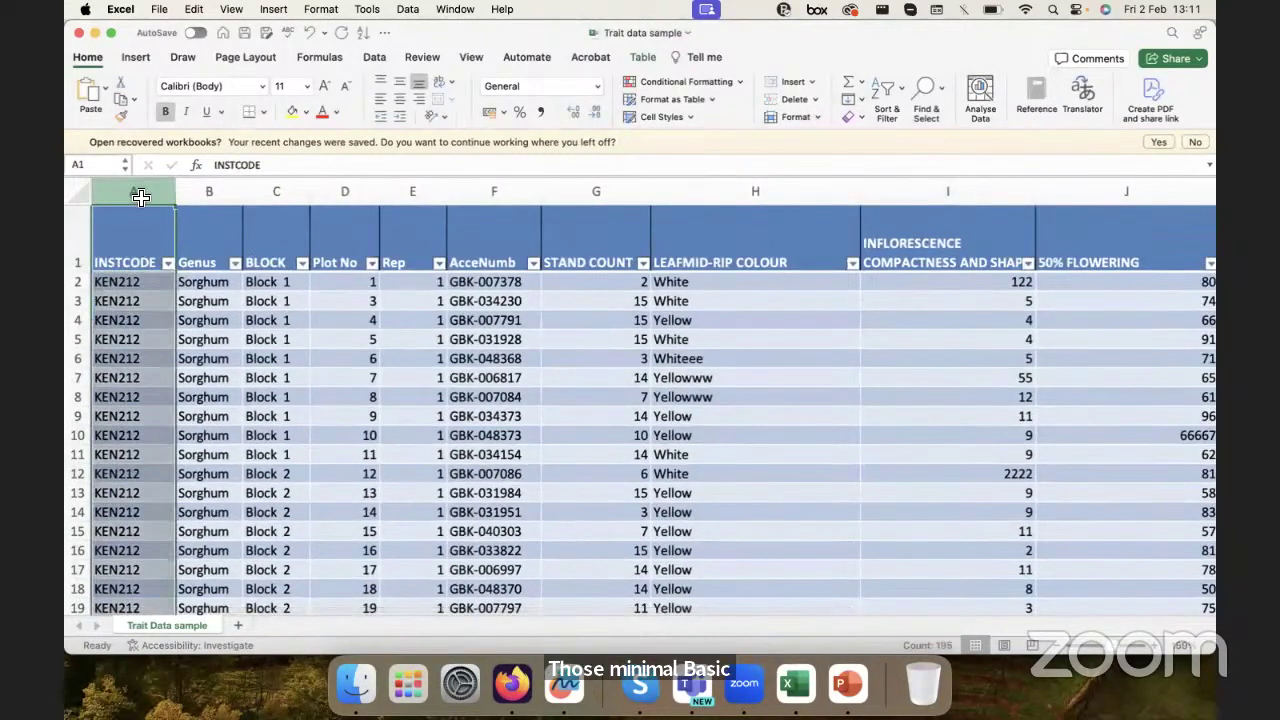
click(140, 287)
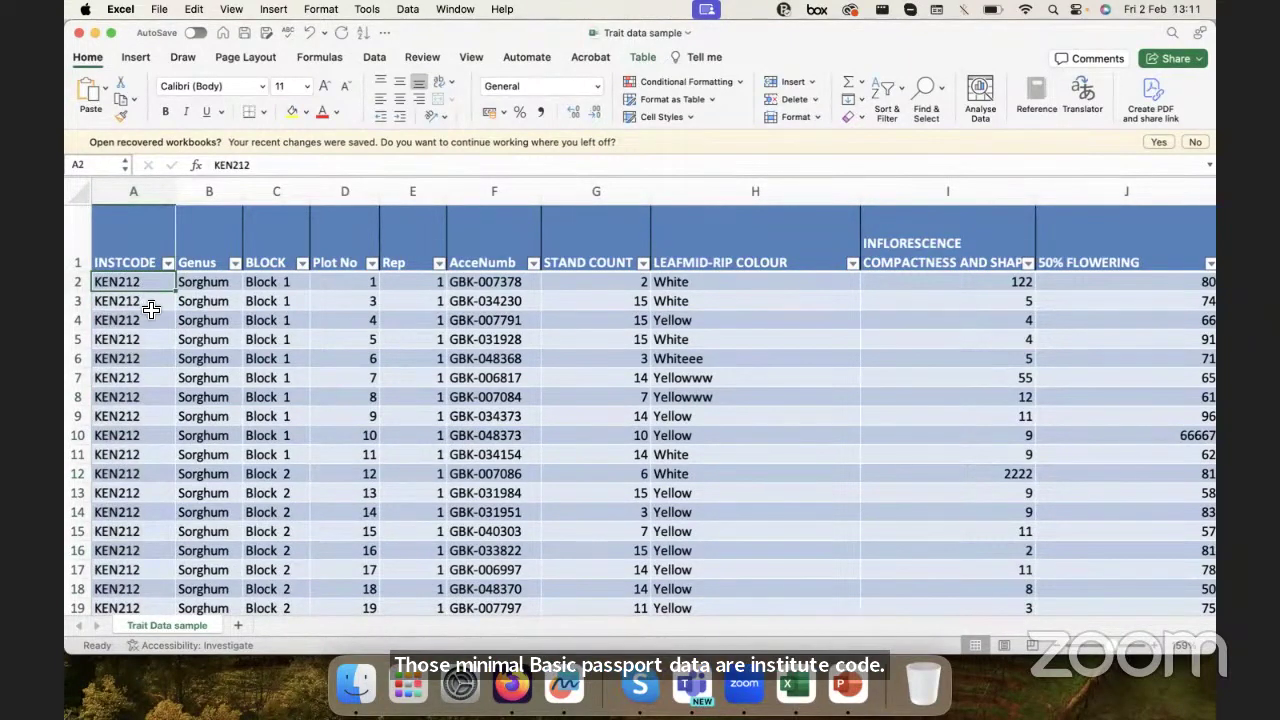
click(231, 240)
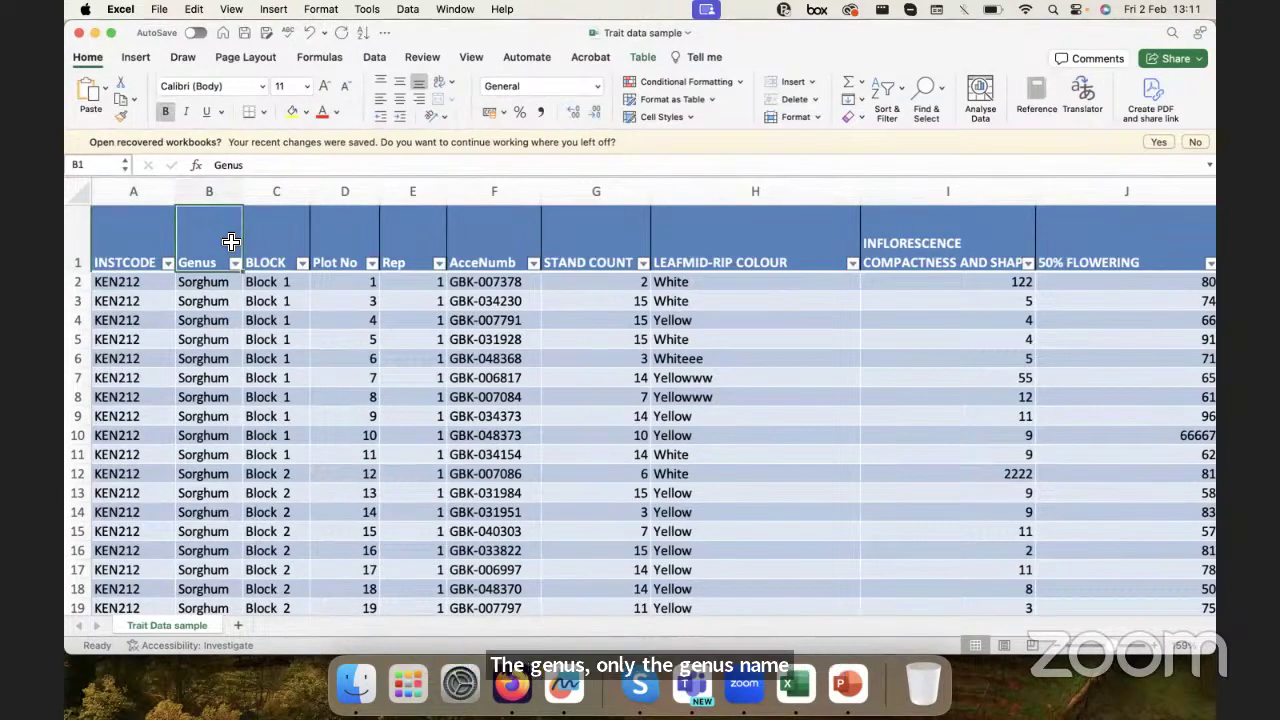
click(231, 194)
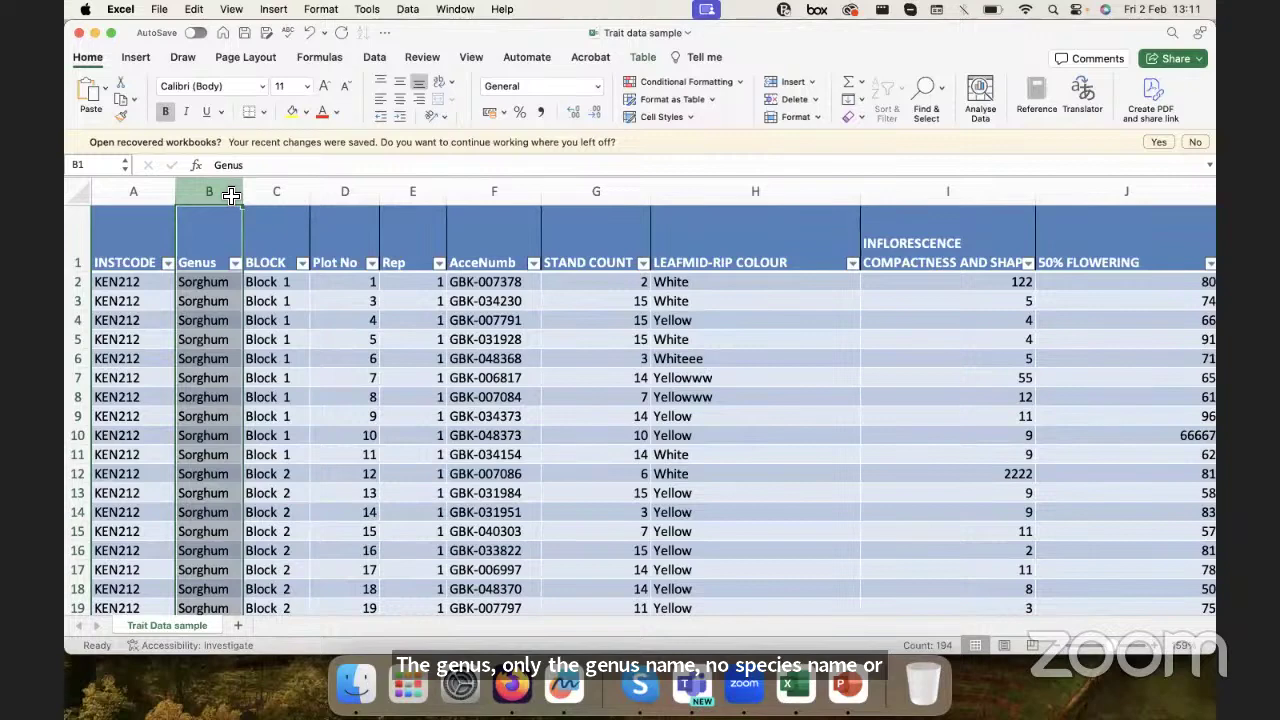
click(503, 195)
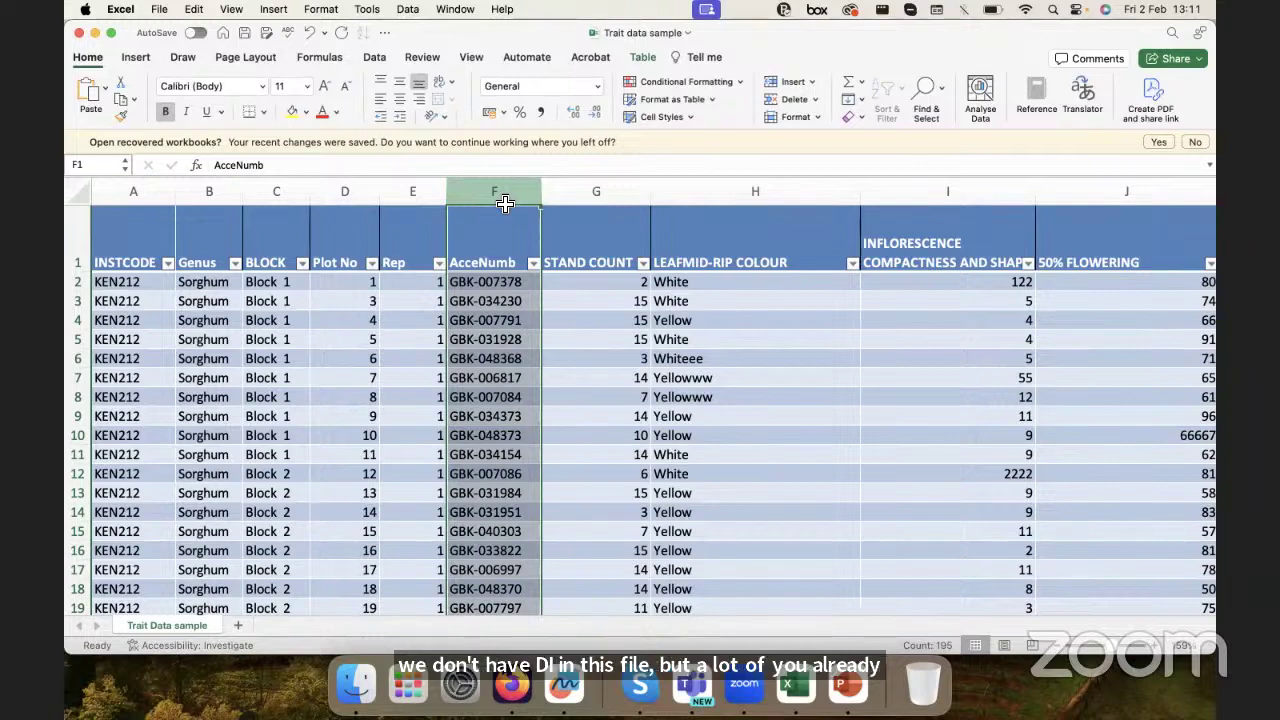
drag(497, 282, 502, 407)
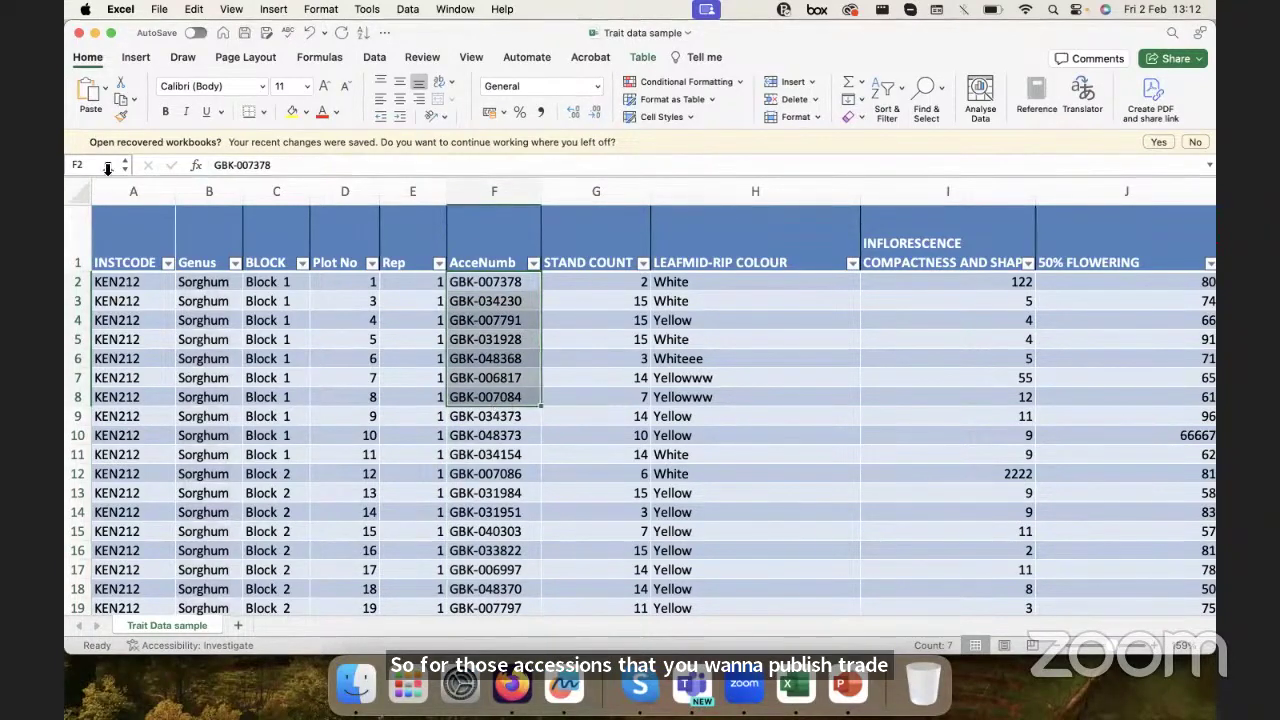
click(76, 235)
click(201, 245)
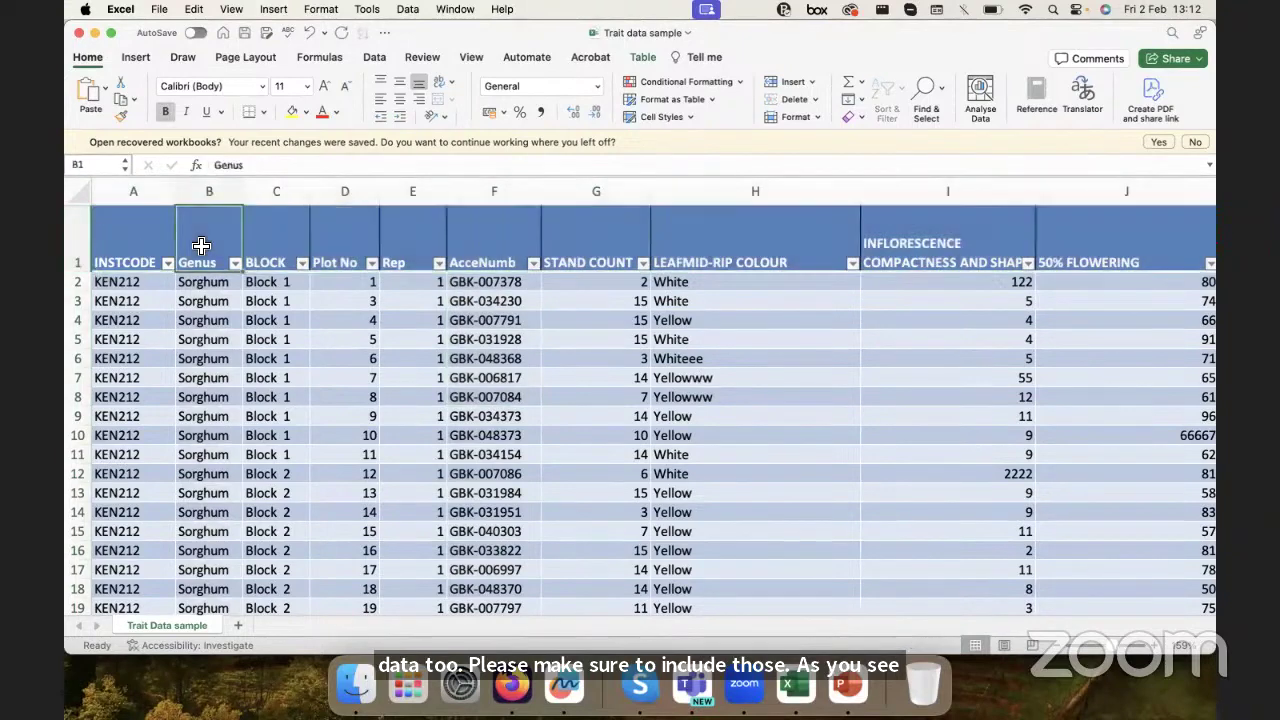
click(137, 240)
click(195, 242)
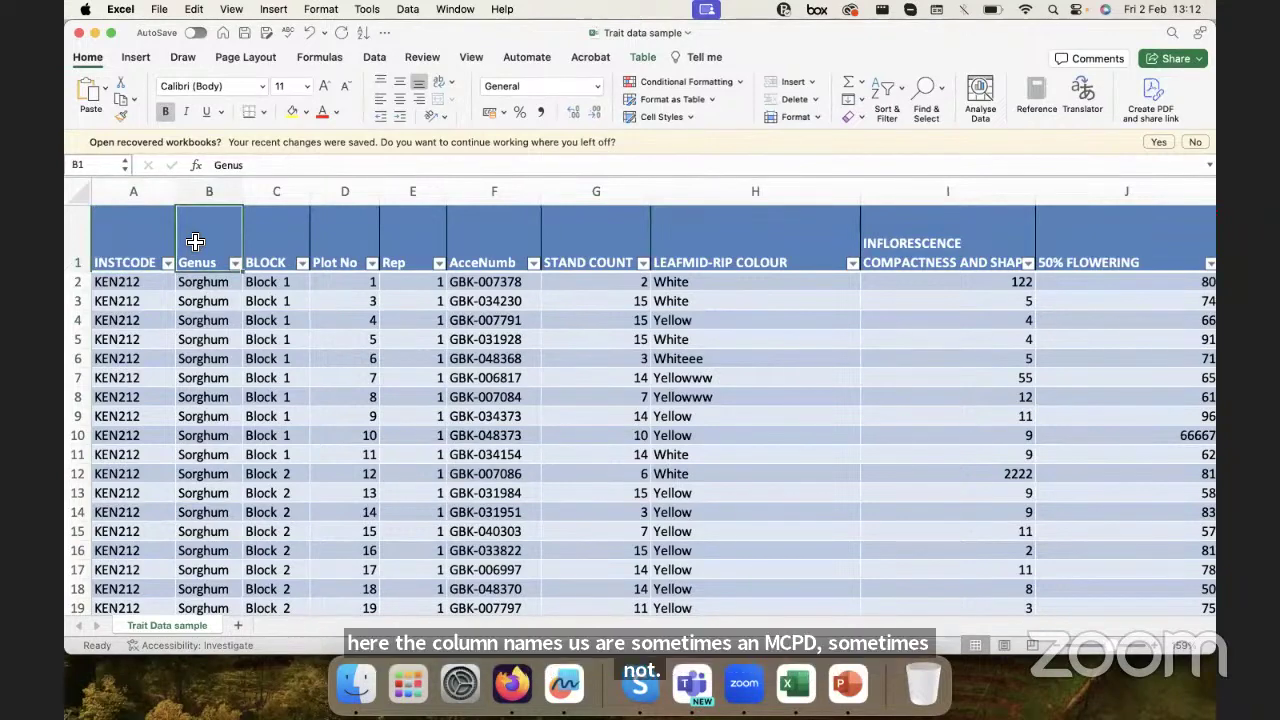
- Locate and select the AcceNumb column of the sorghum trait table
click(75, 240)
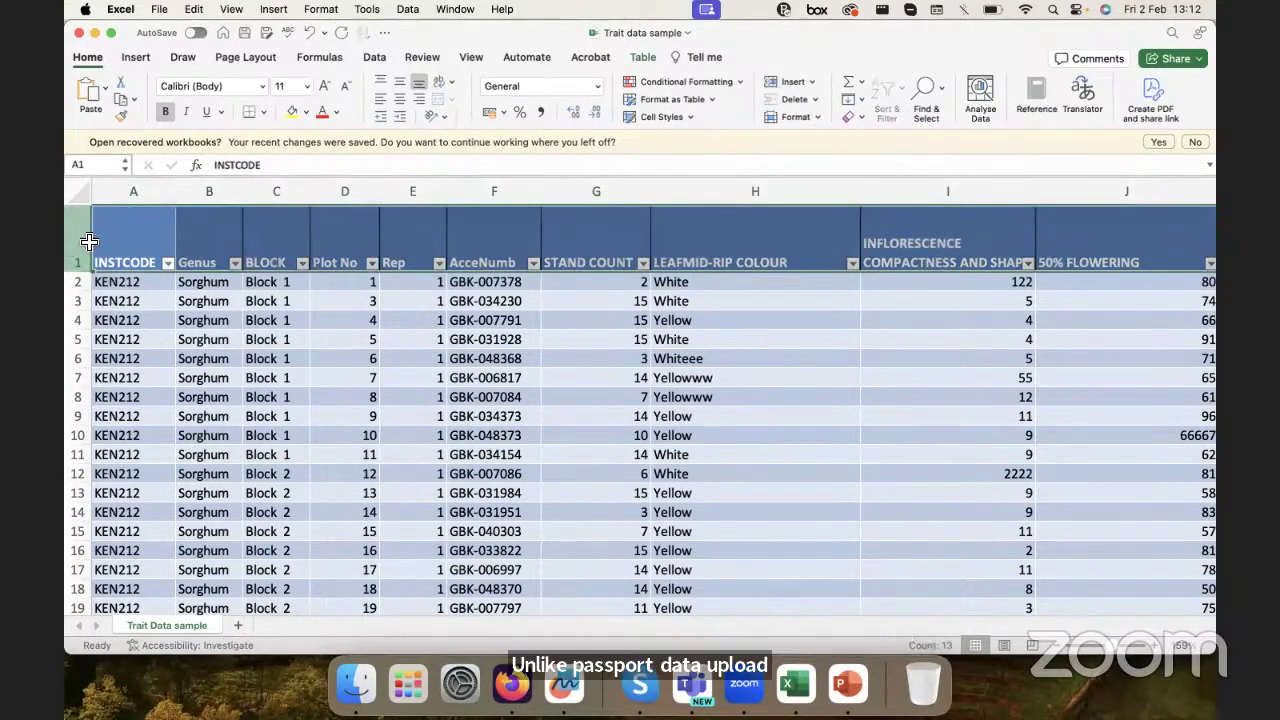
click(165, 230)
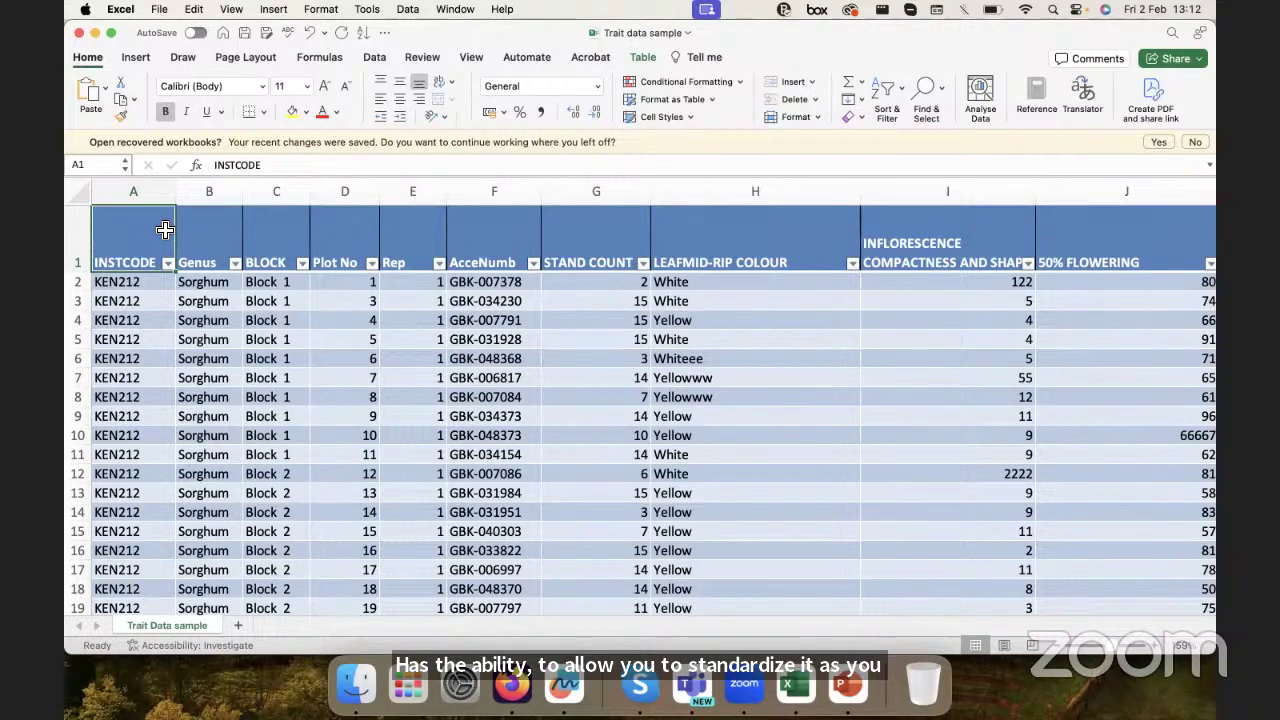
click(140, 192)
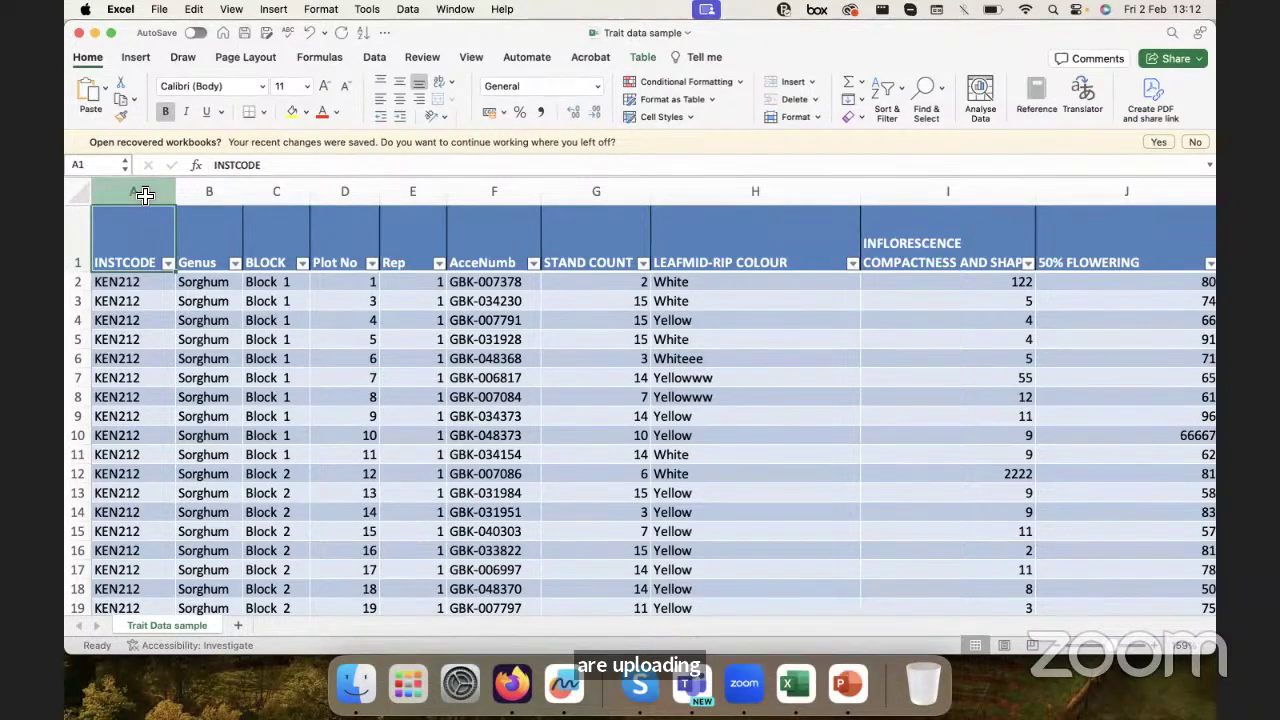
click(212, 192)
click(491, 192)
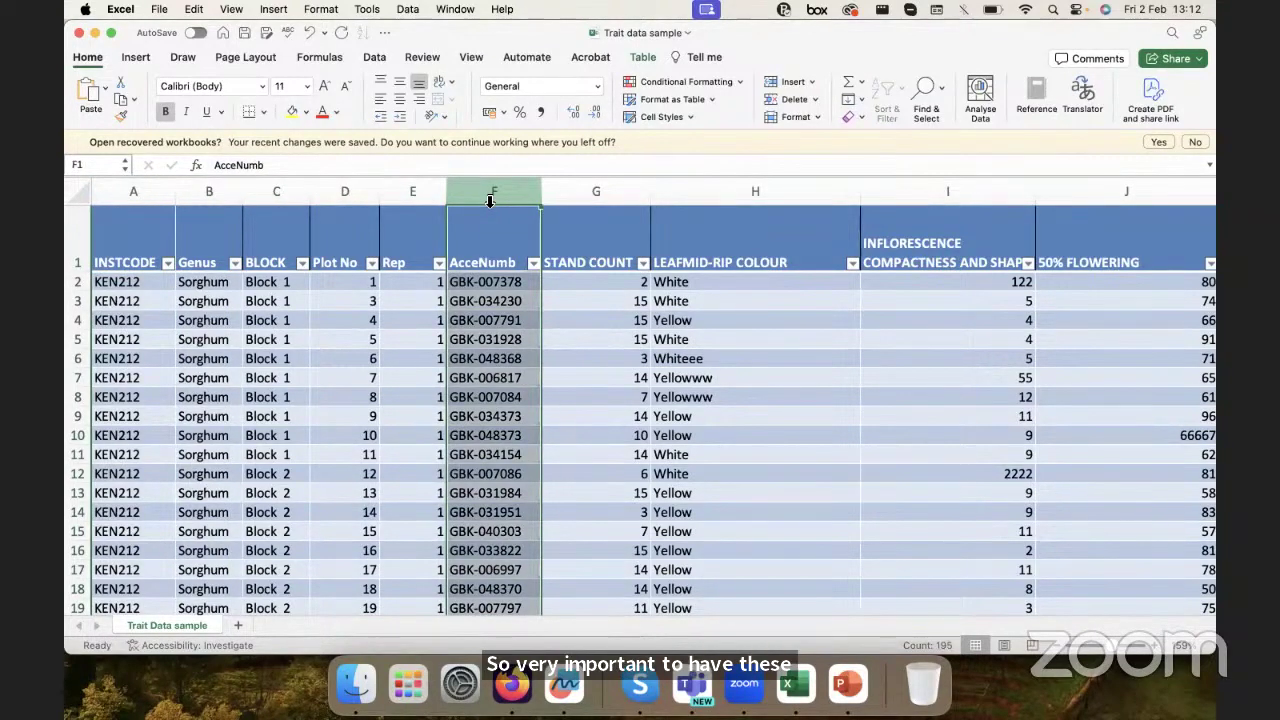
click(214, 191)
click(157, 193)
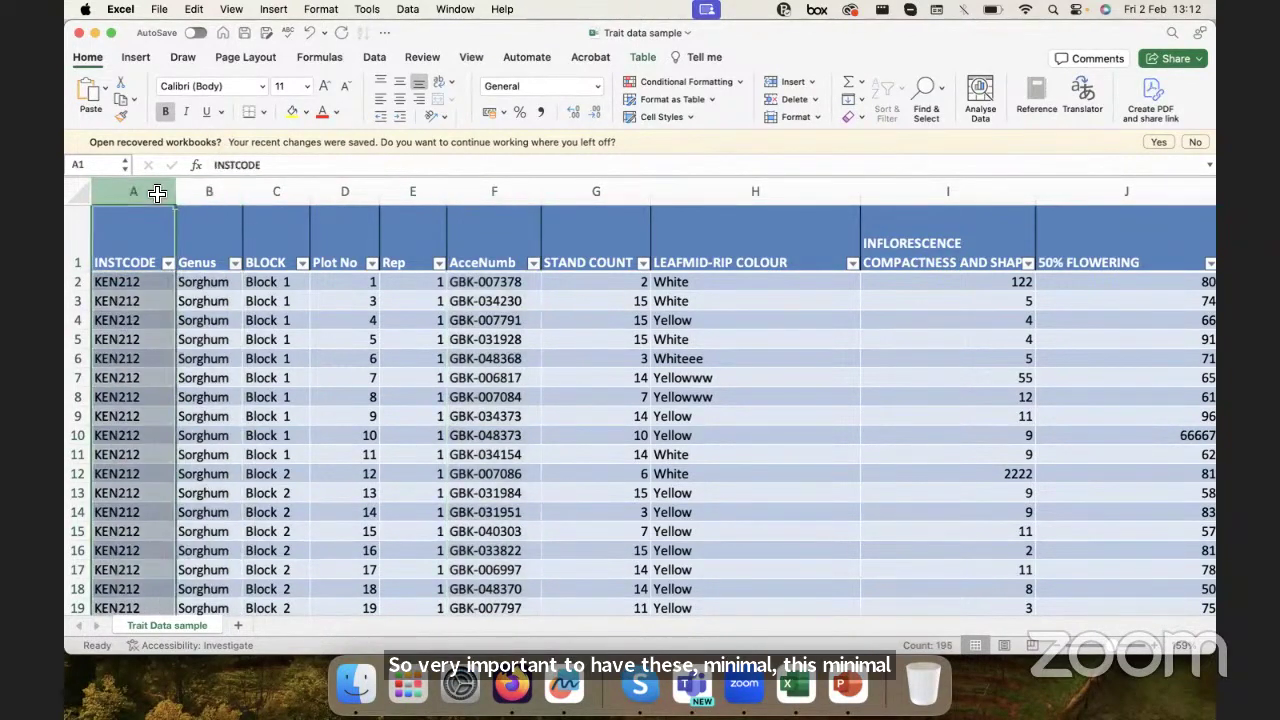
click(486, 191)
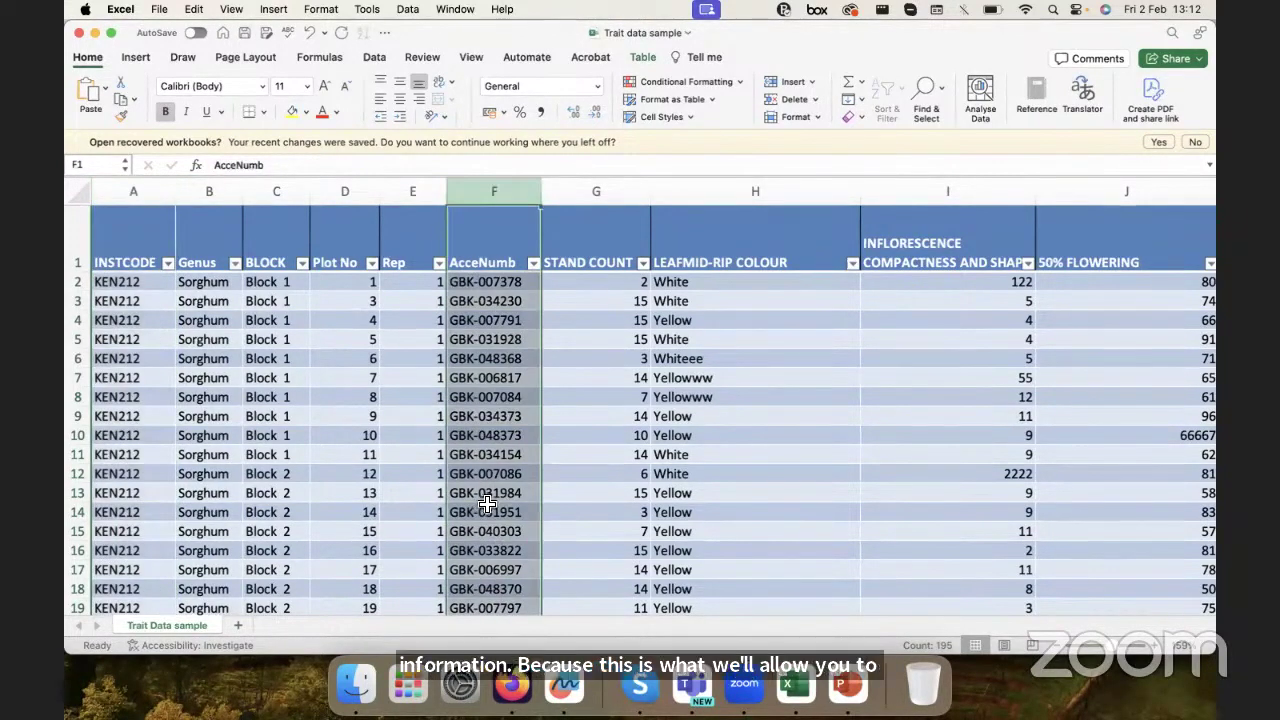
click(489, 245)
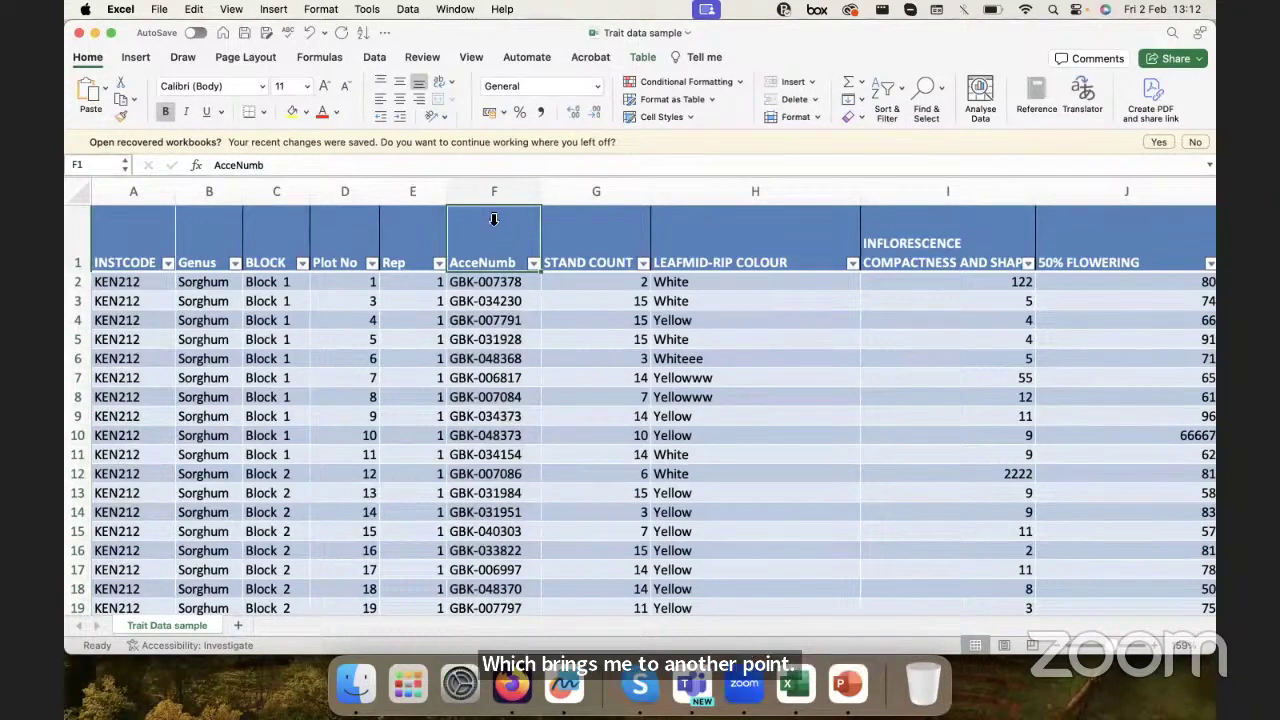
click(493, 227)
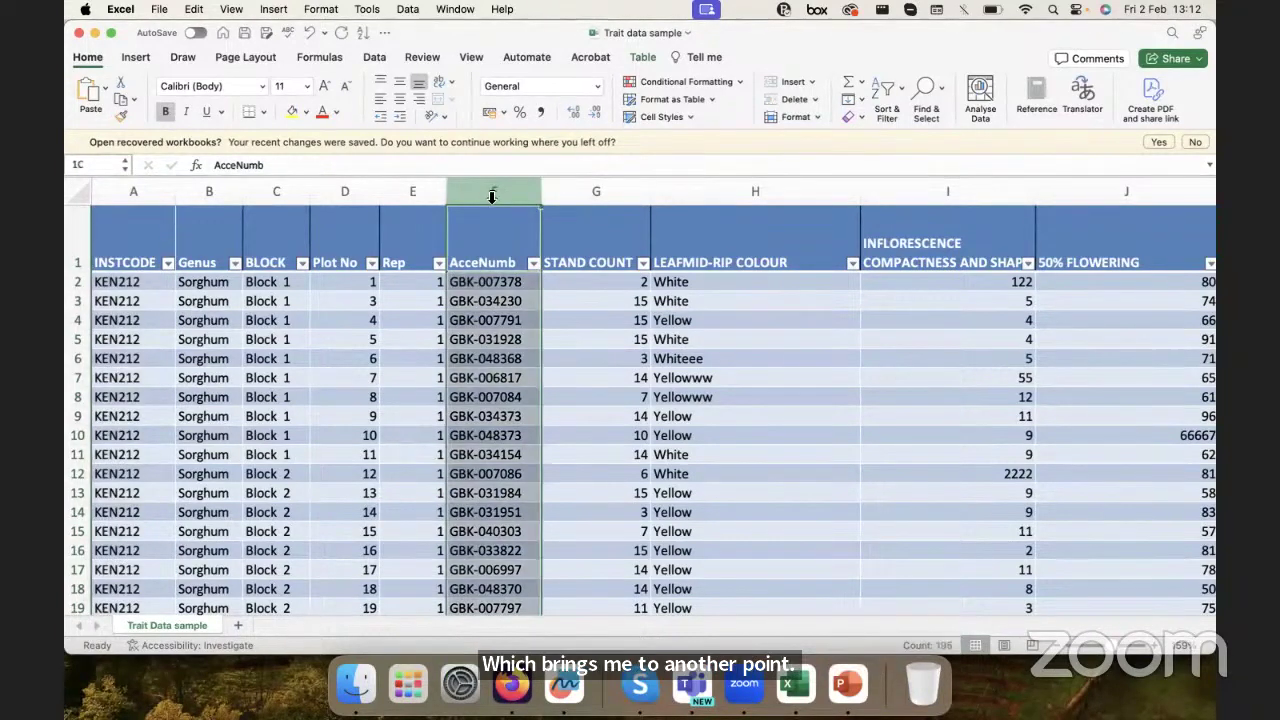
- Select the accession numbers from GBK-007378 in F2 down to F195 and copy them
click(498, 286)
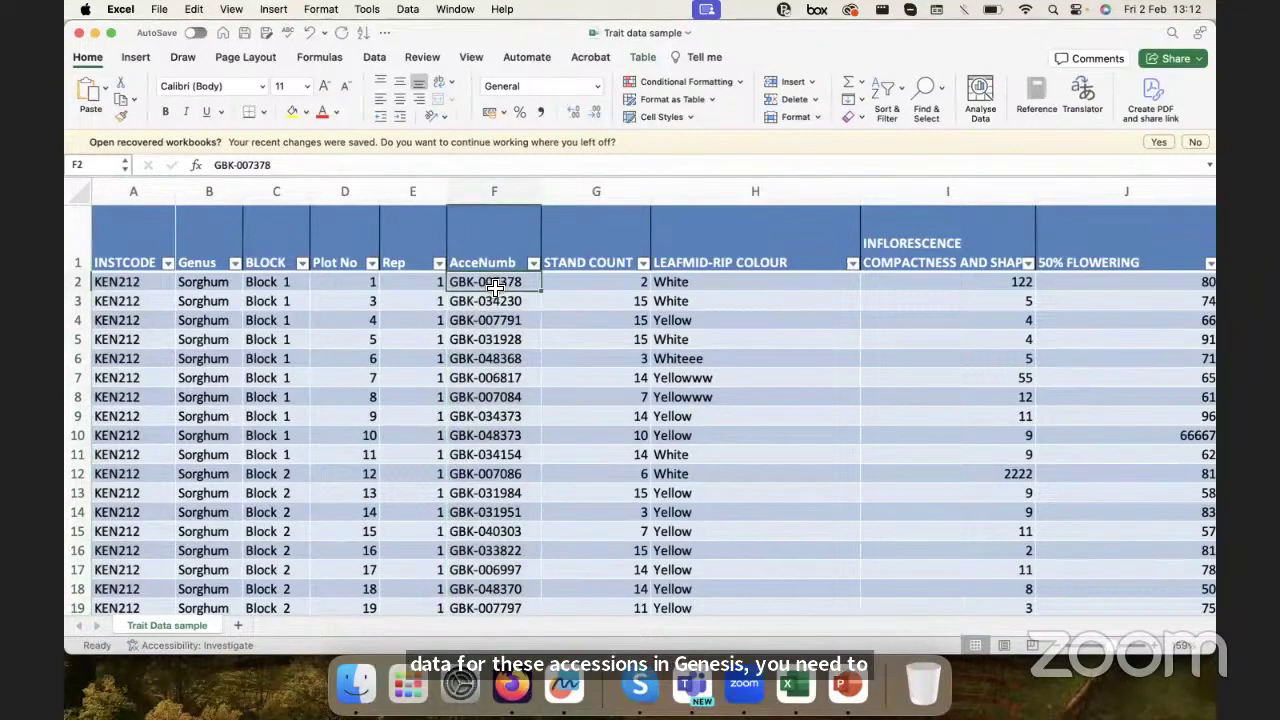
drag(495, 285, 497, 435)
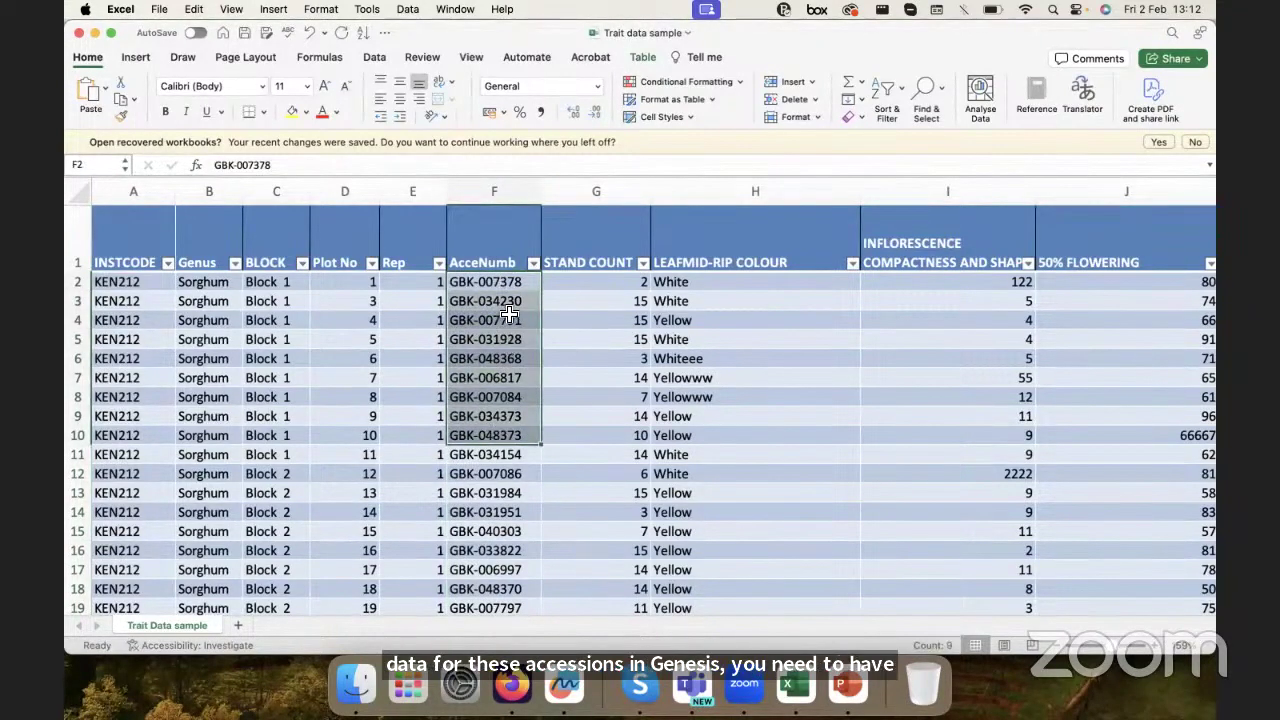
click(494, 287)
drag(493, 335, 485, 445)
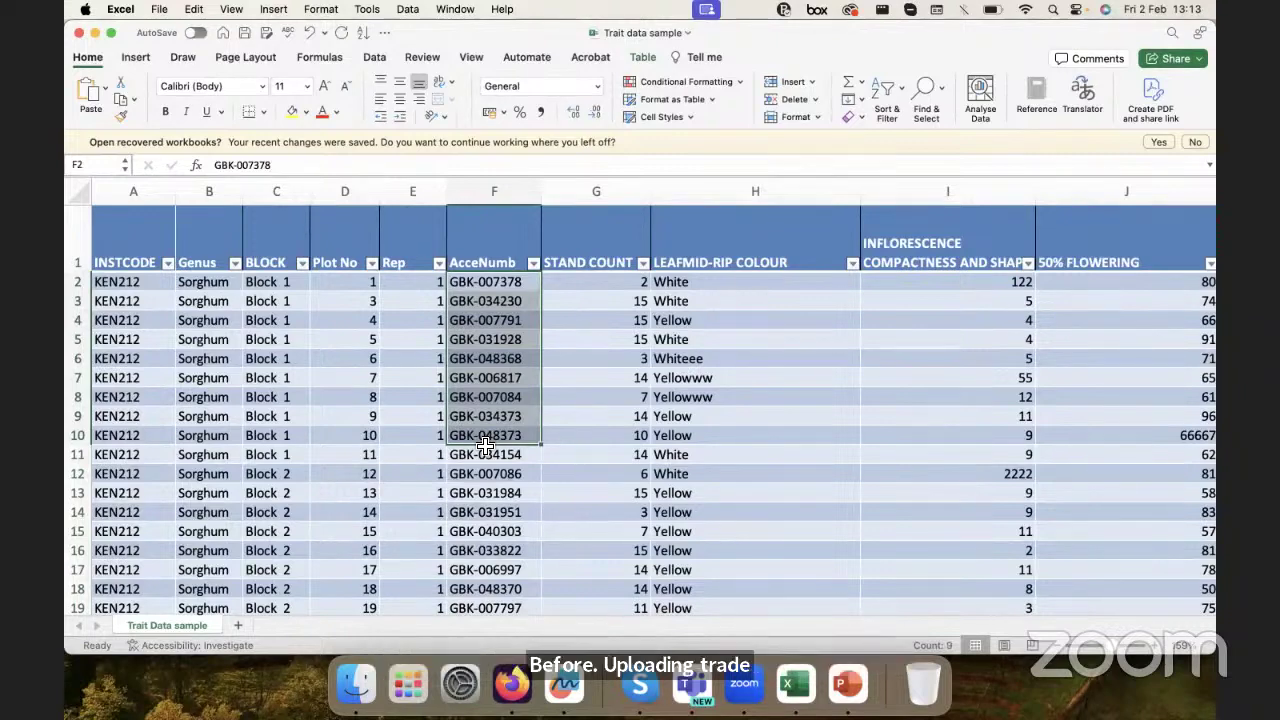
click(485, 442)
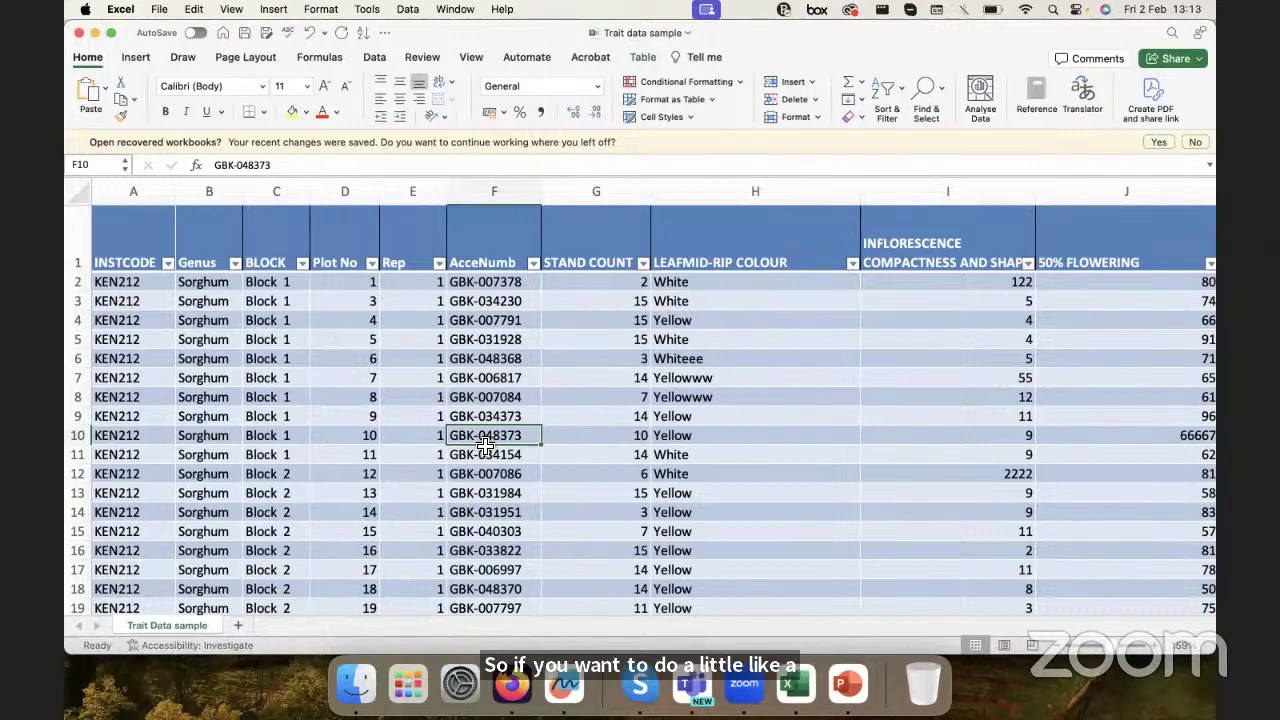
click(478, 205)
click(478, 204)
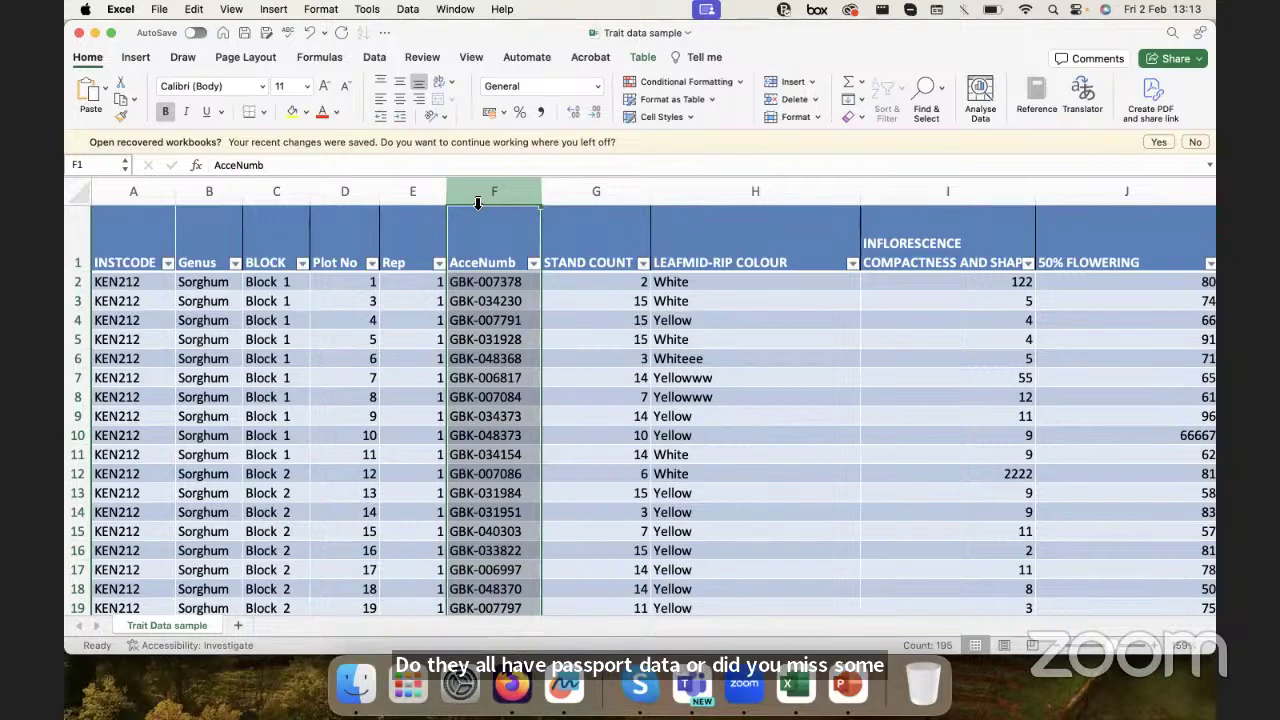
click(485, 283)
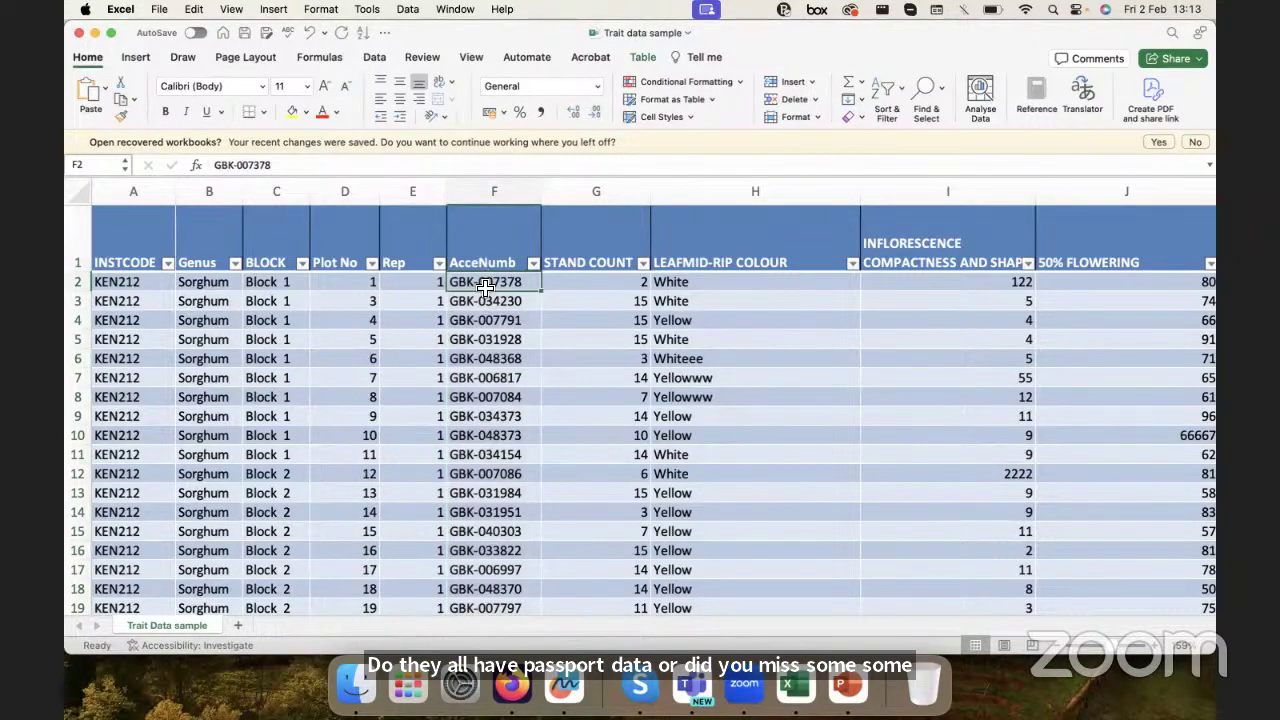
click(510, 254)
click(497, 287)
key(super+shift+Down)
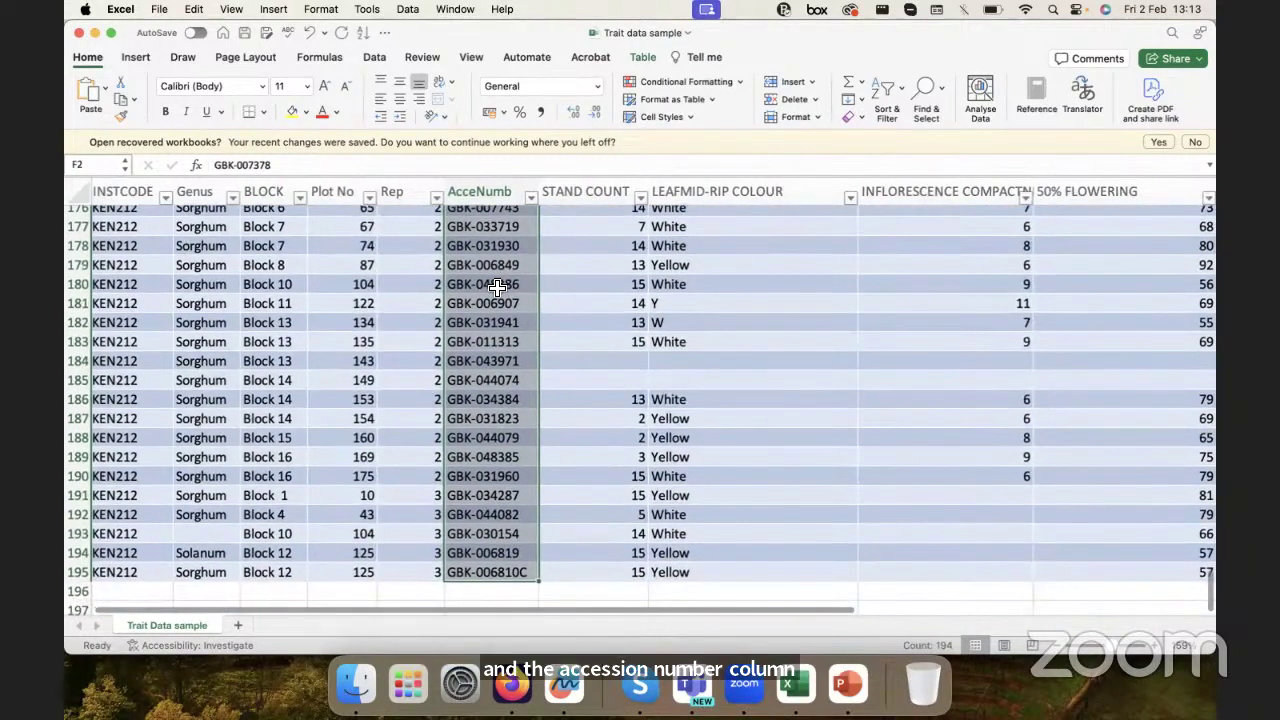
key(super+c)
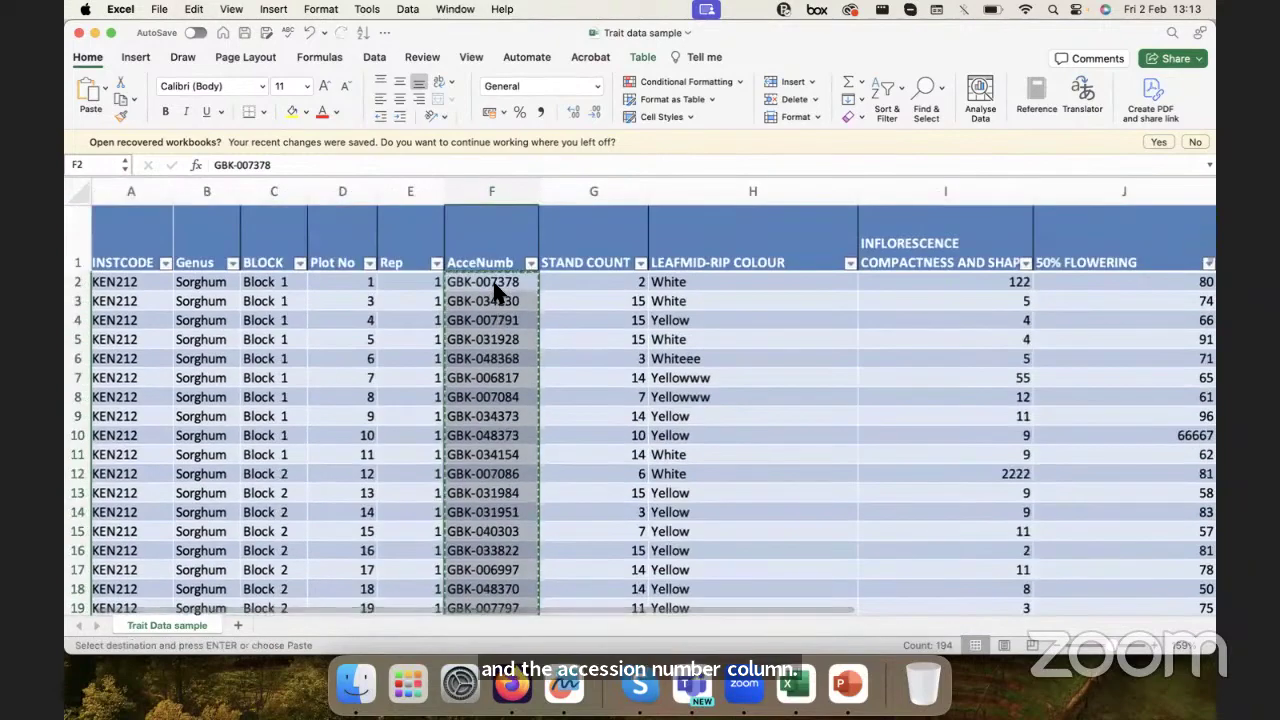
- Open Accession data > Passport data in the Genesys Sandbox
click(97, 33)
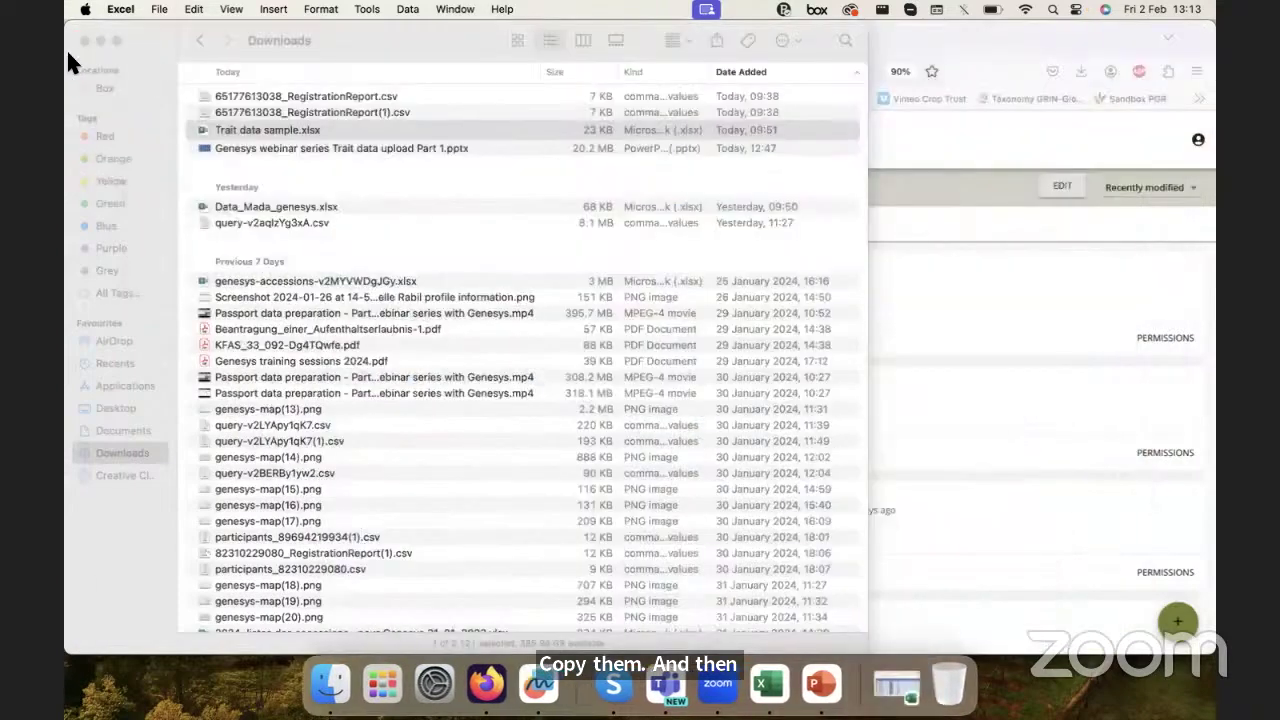
click(85, 42)
click(115, 142)
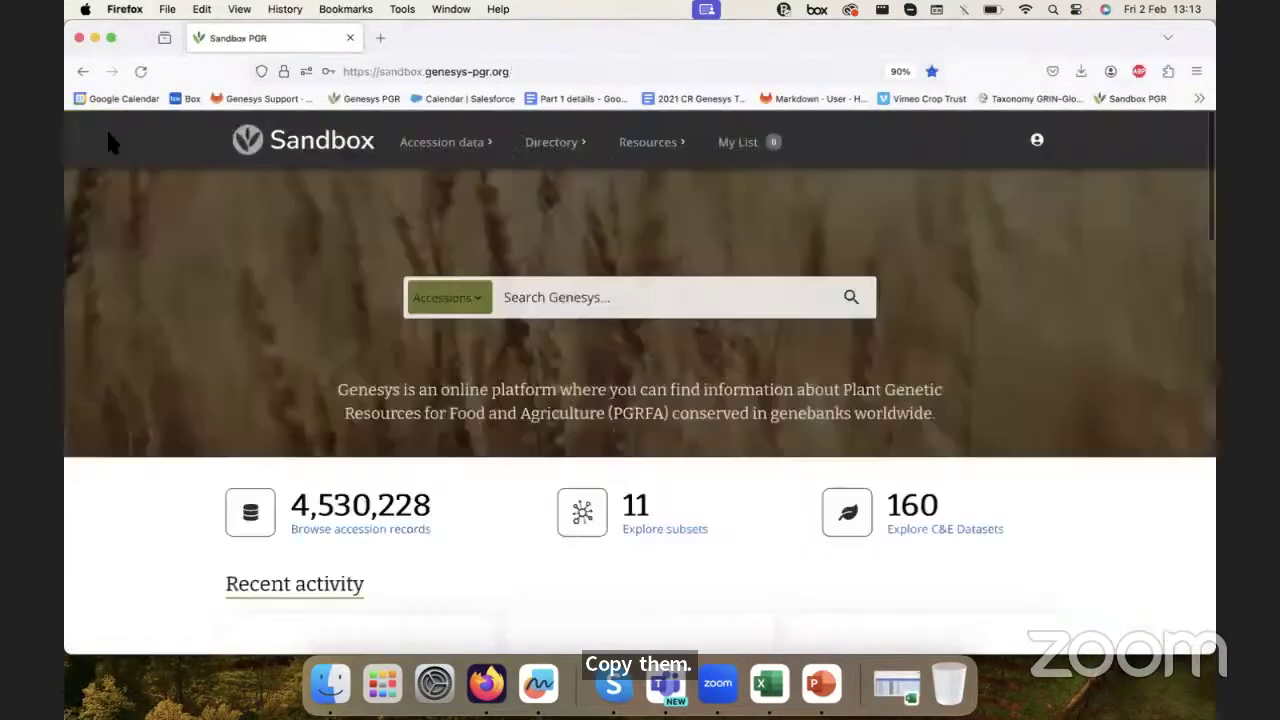
click(444, 150)
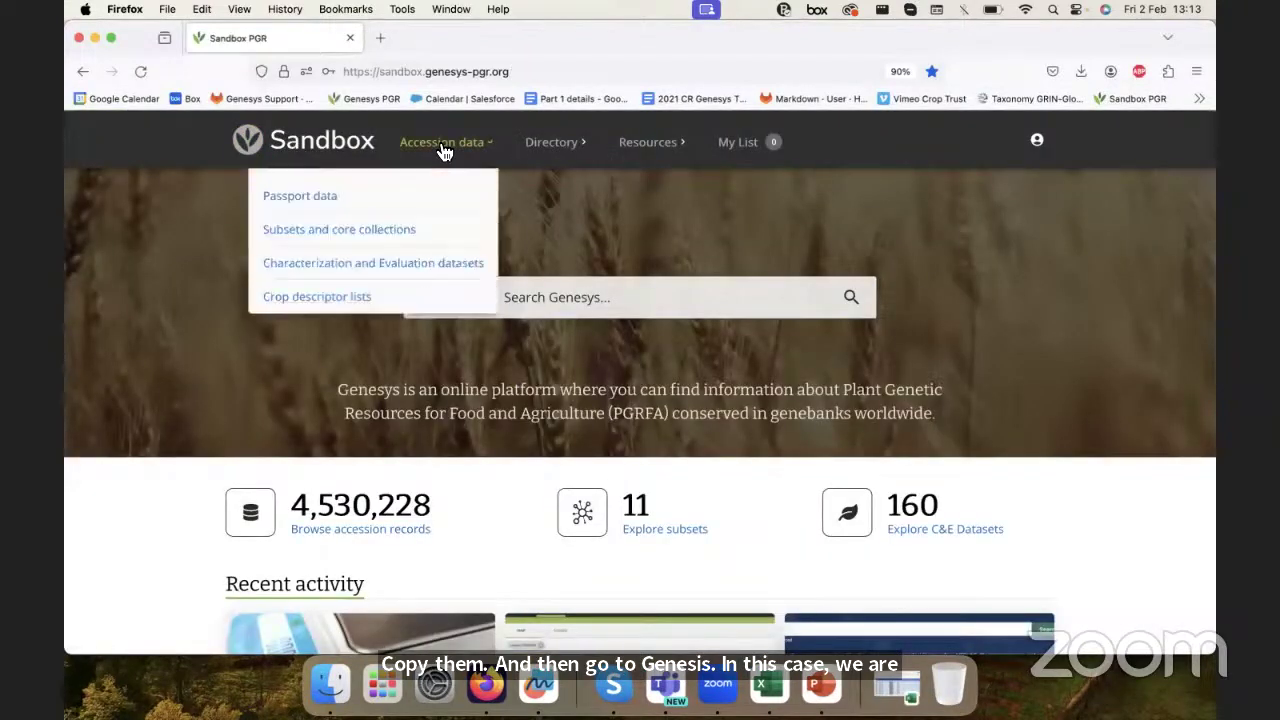
click(300, 198)
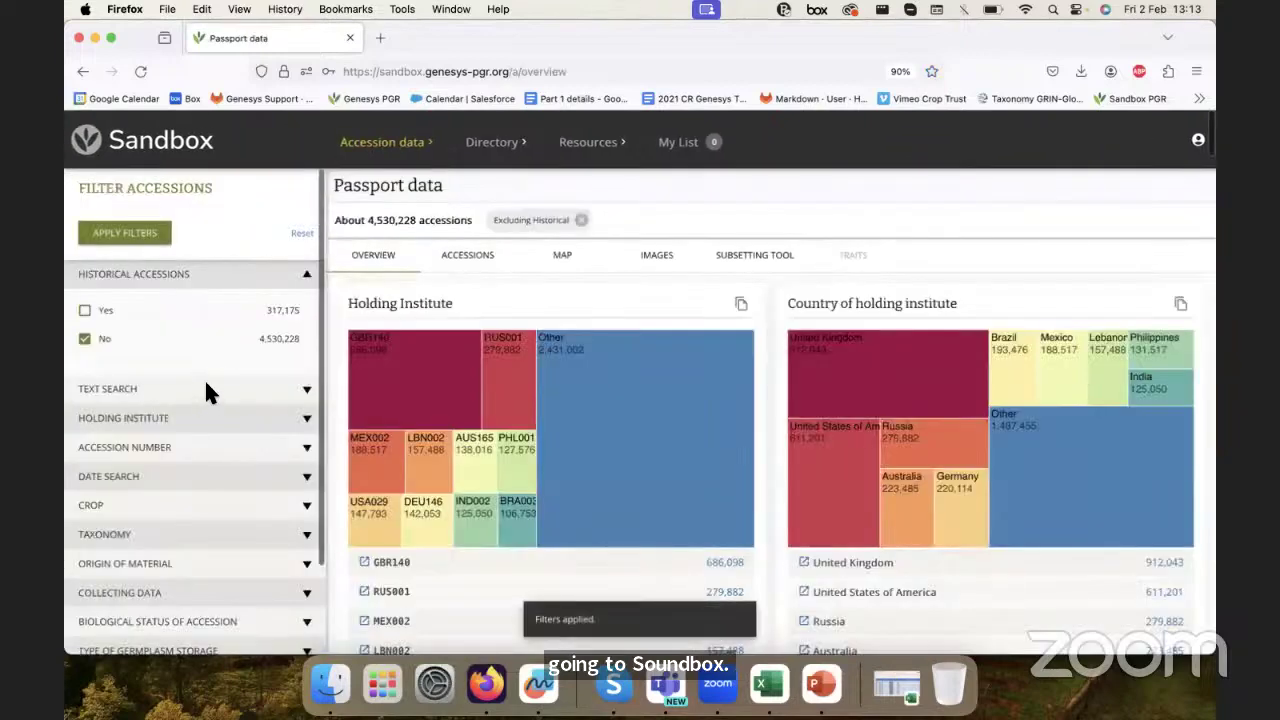
scroll(204, 390, down, 3)
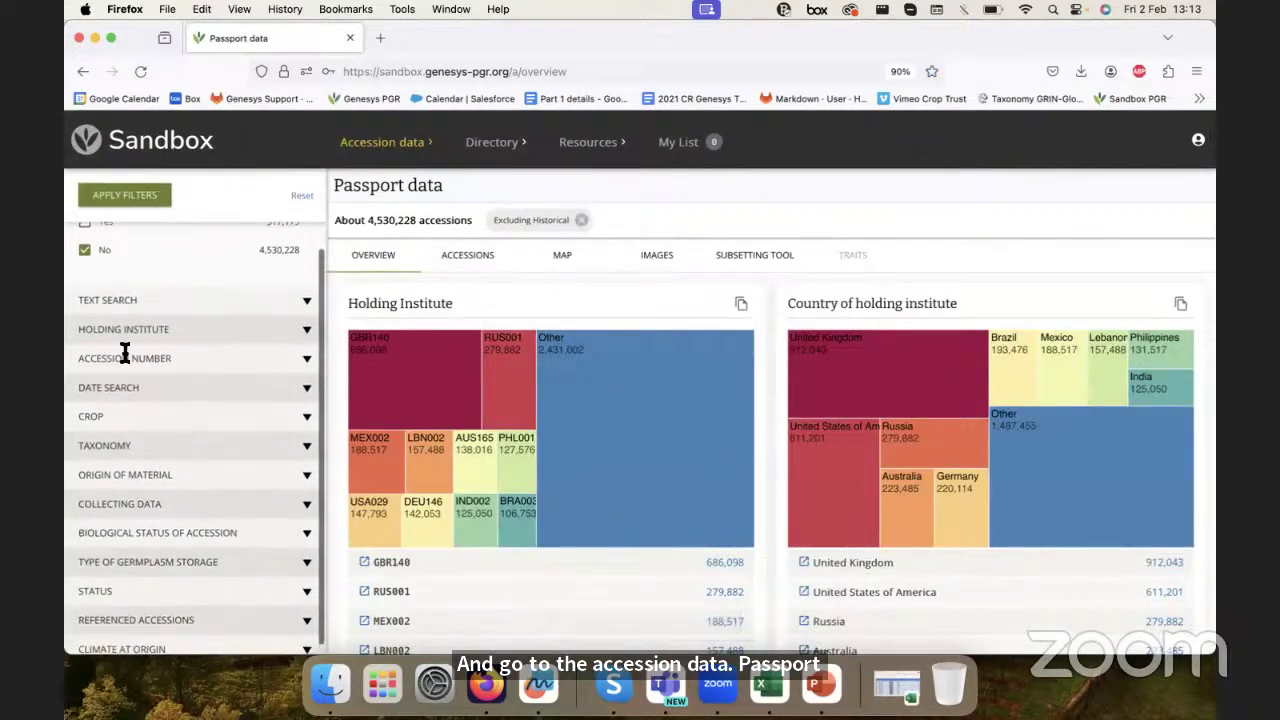
- Paste the copied numbers into the Accession Number filter and apply it, returning 193 accessions
triple_click(163, 360)
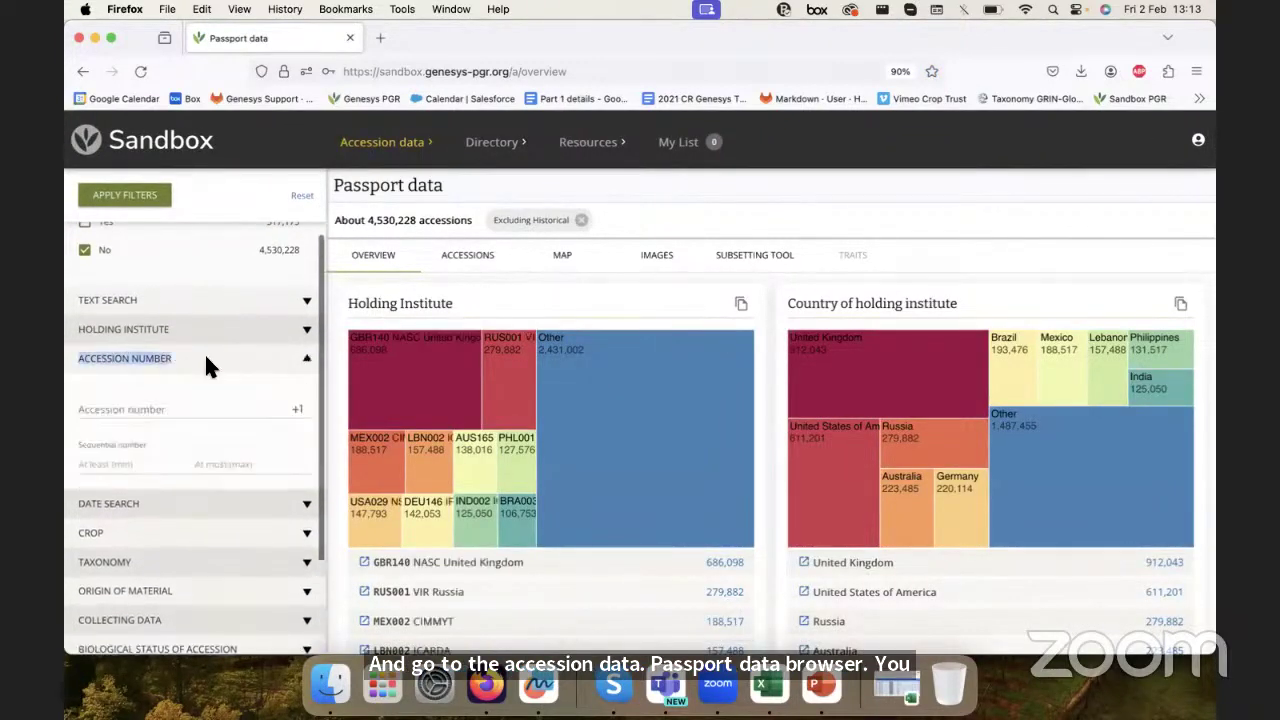
click(123, 412)
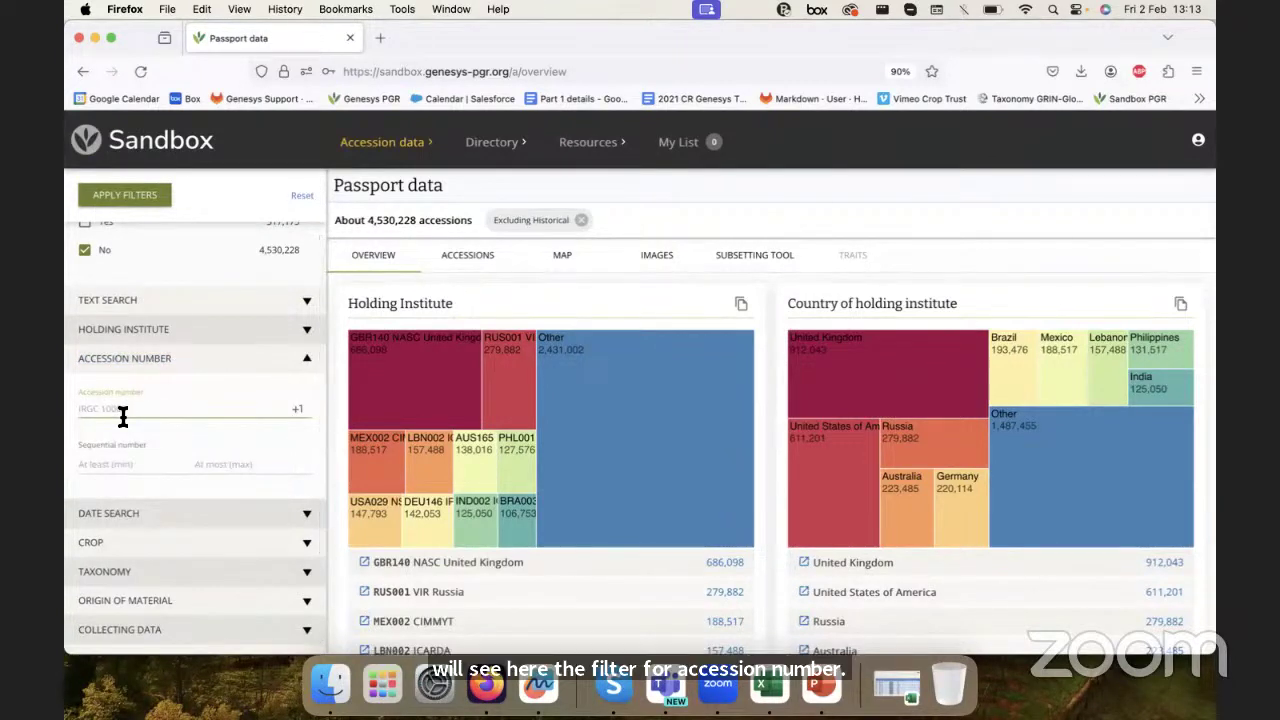
key(super+v)
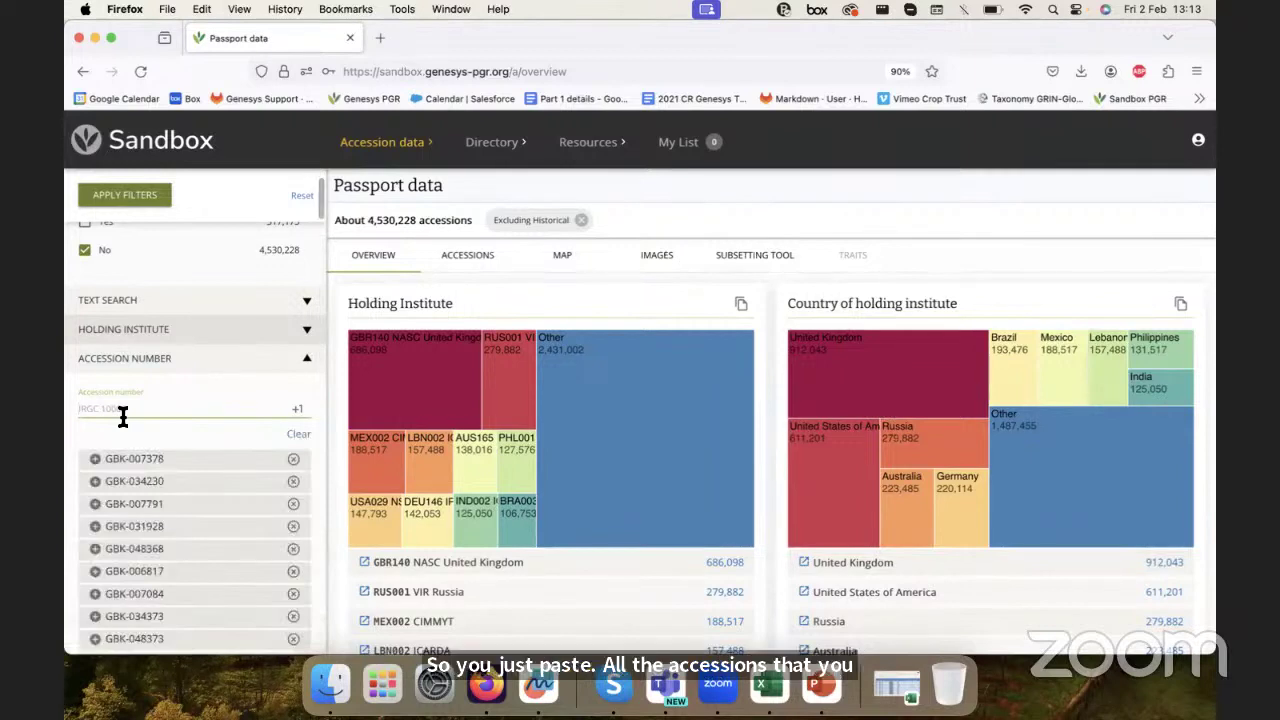
scroll(141, 505, down, 3)
scroll(137, 500, up, 10)
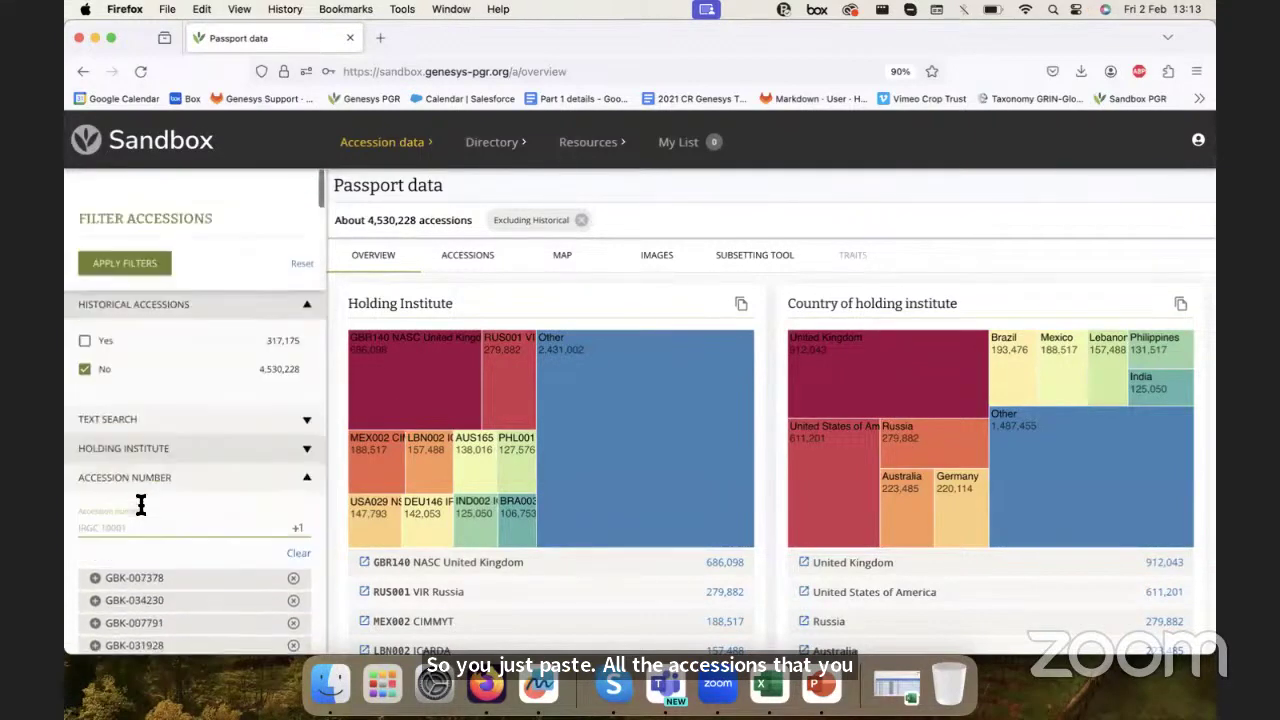
click(118, 248)
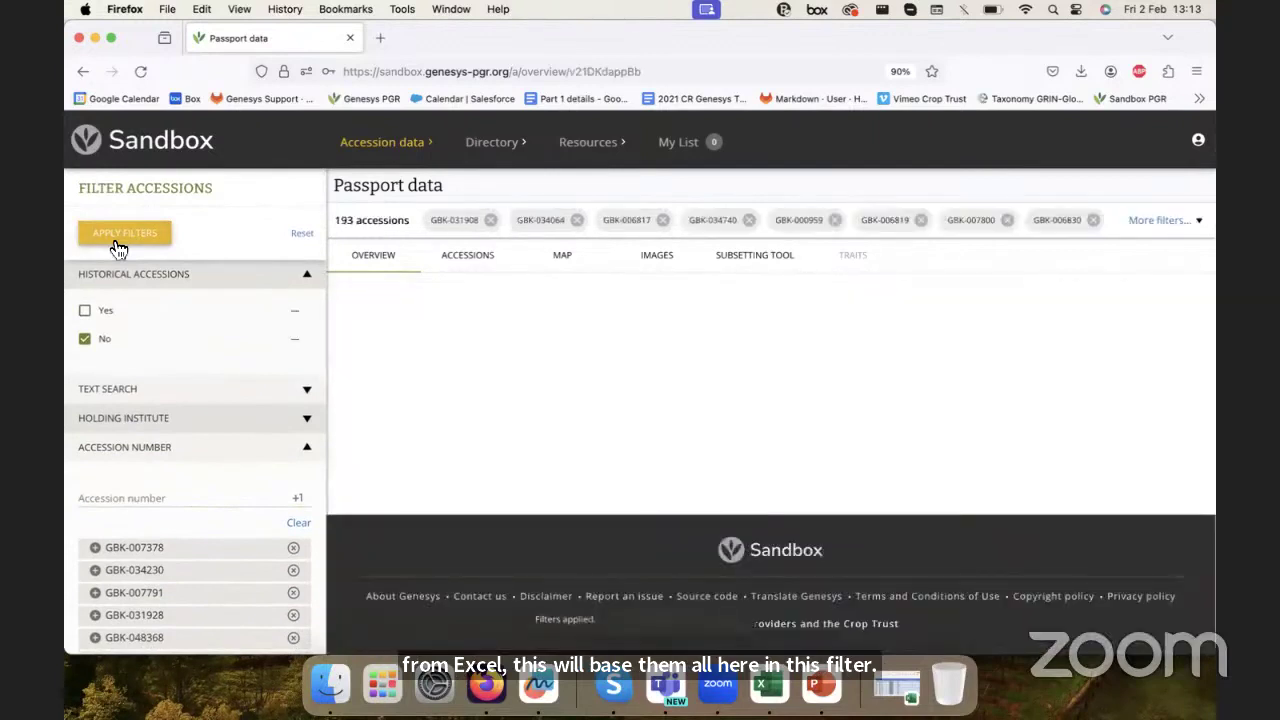
double_click(346, 221)
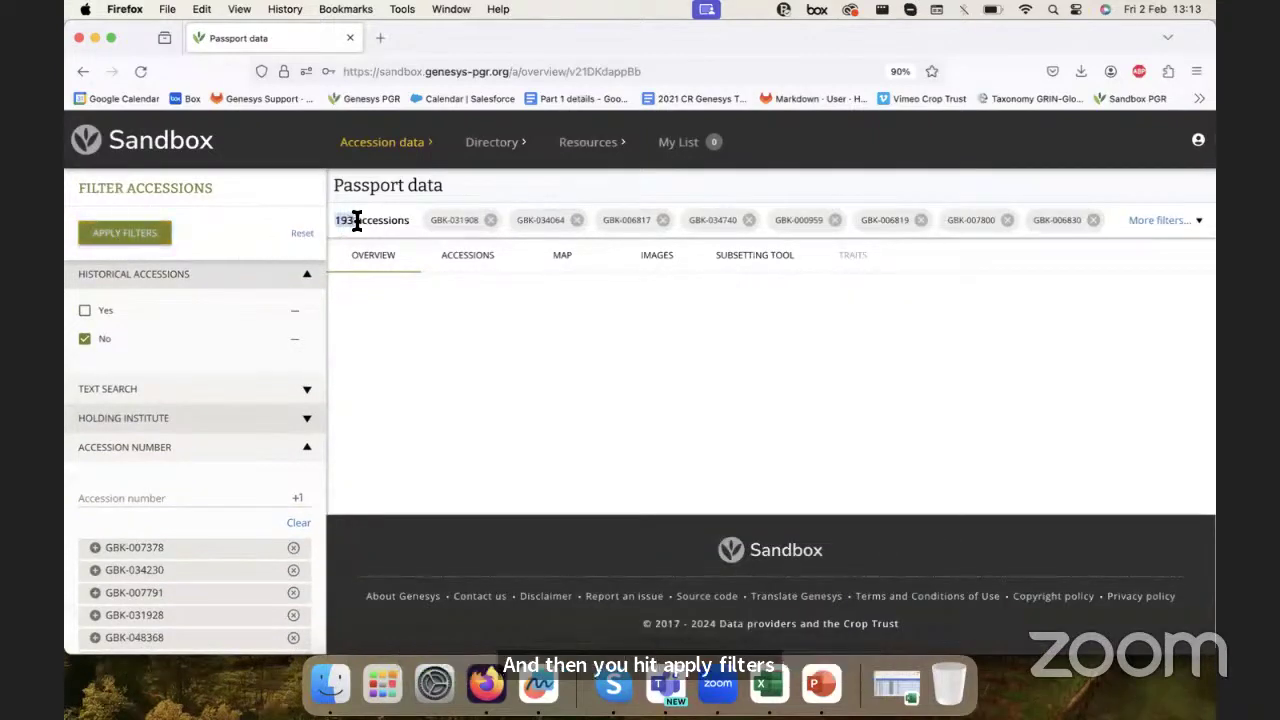
click(762, 688)
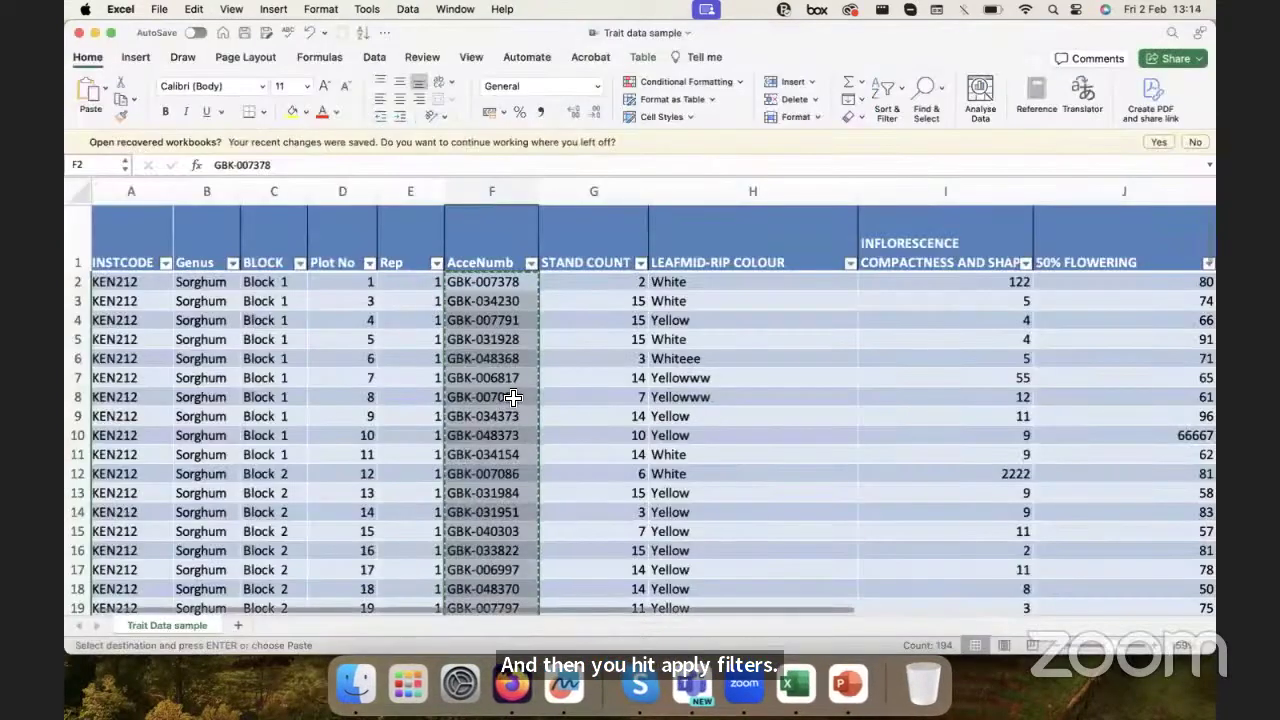
- Select F2 down to GBK-006810C in row 195 and compare the 194 entries with Genesys's 193
click(483, 283)
key(super+shift+Down)
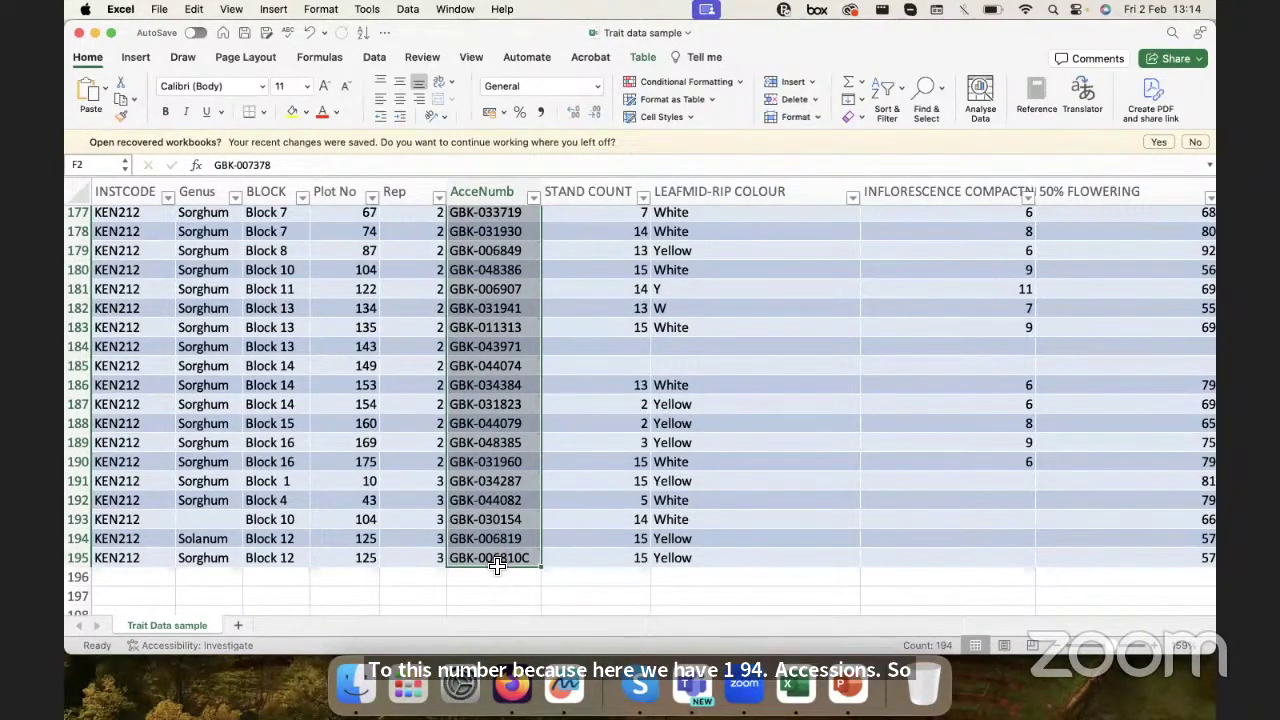
click(460, 557)
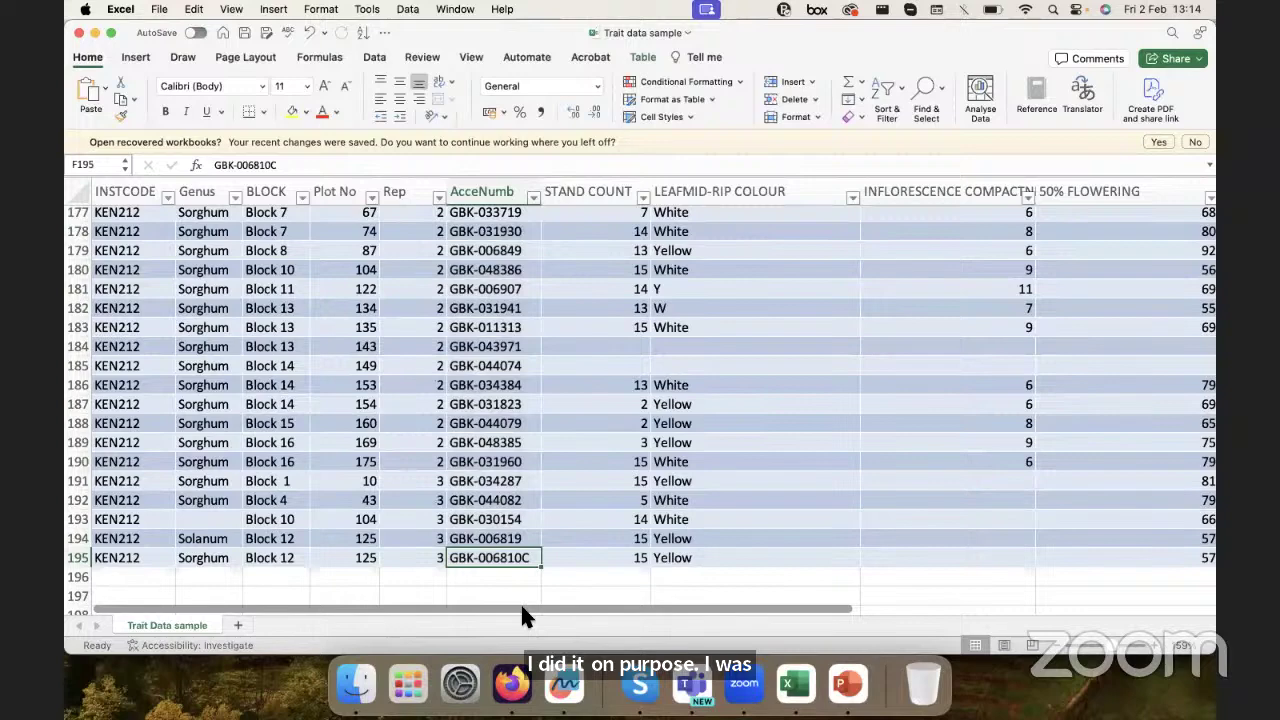
scroll(495, 548, right, 1)
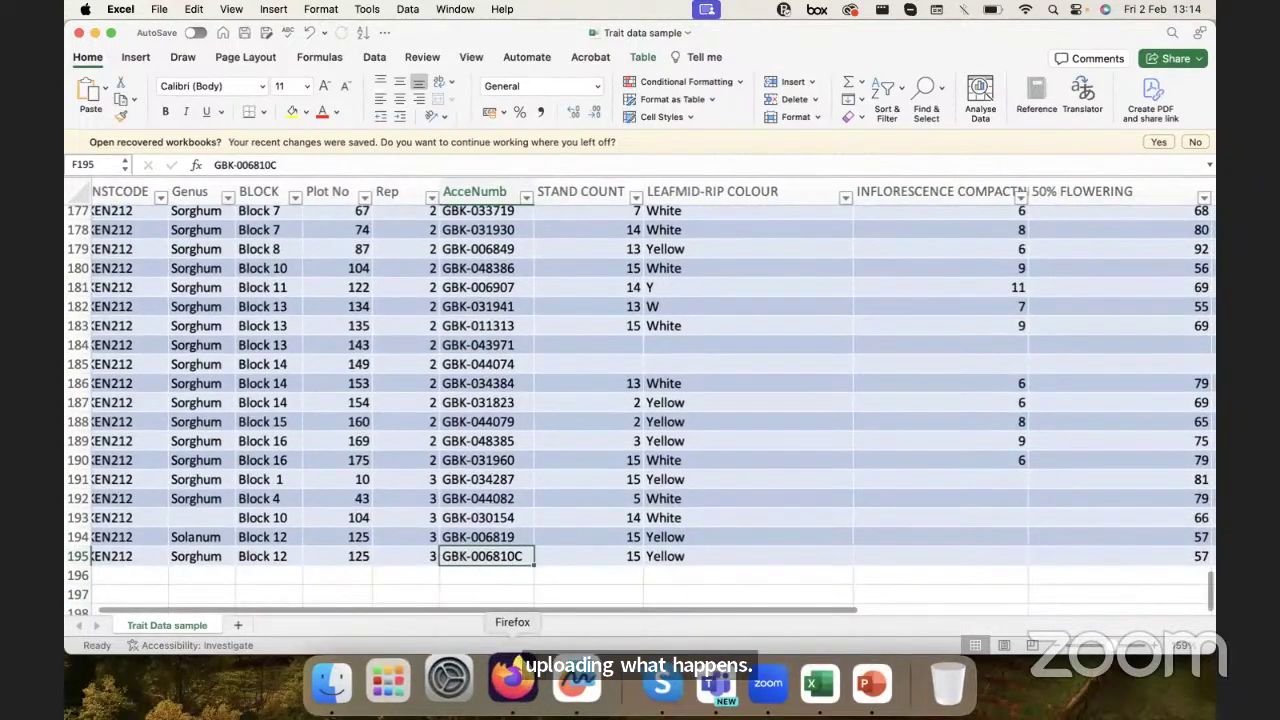
click(512, 680)
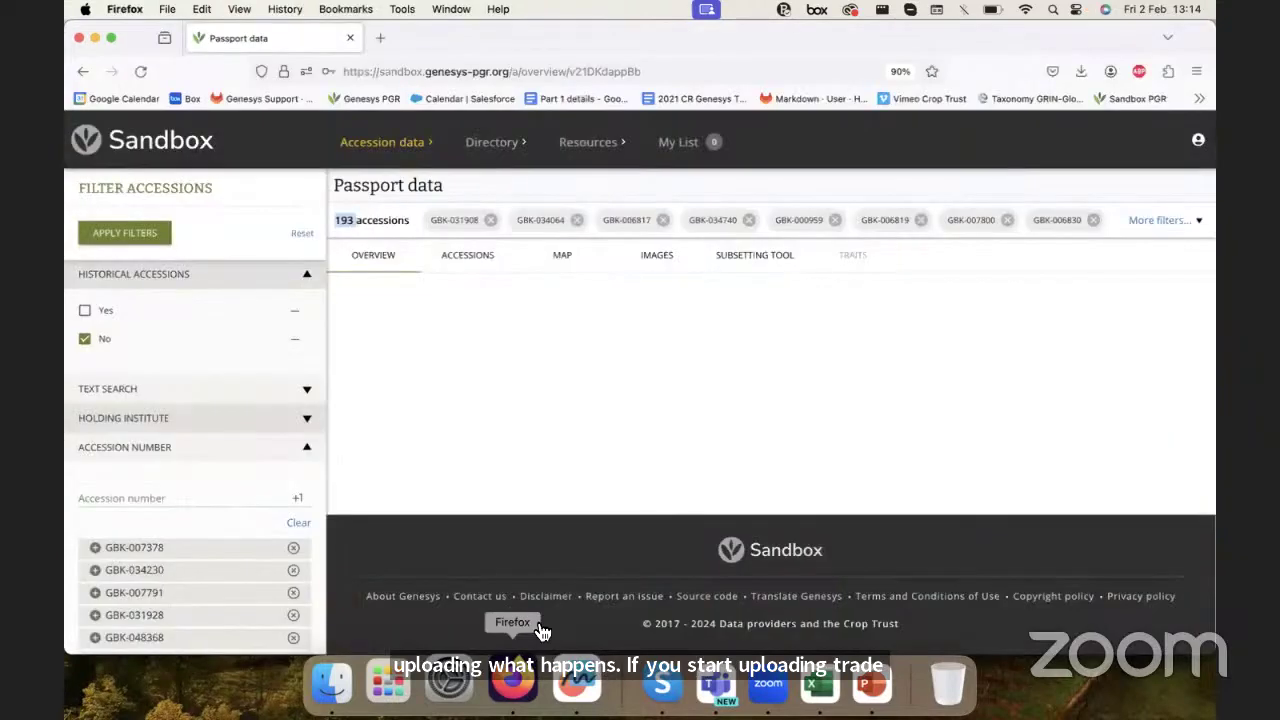
click(343, 226)
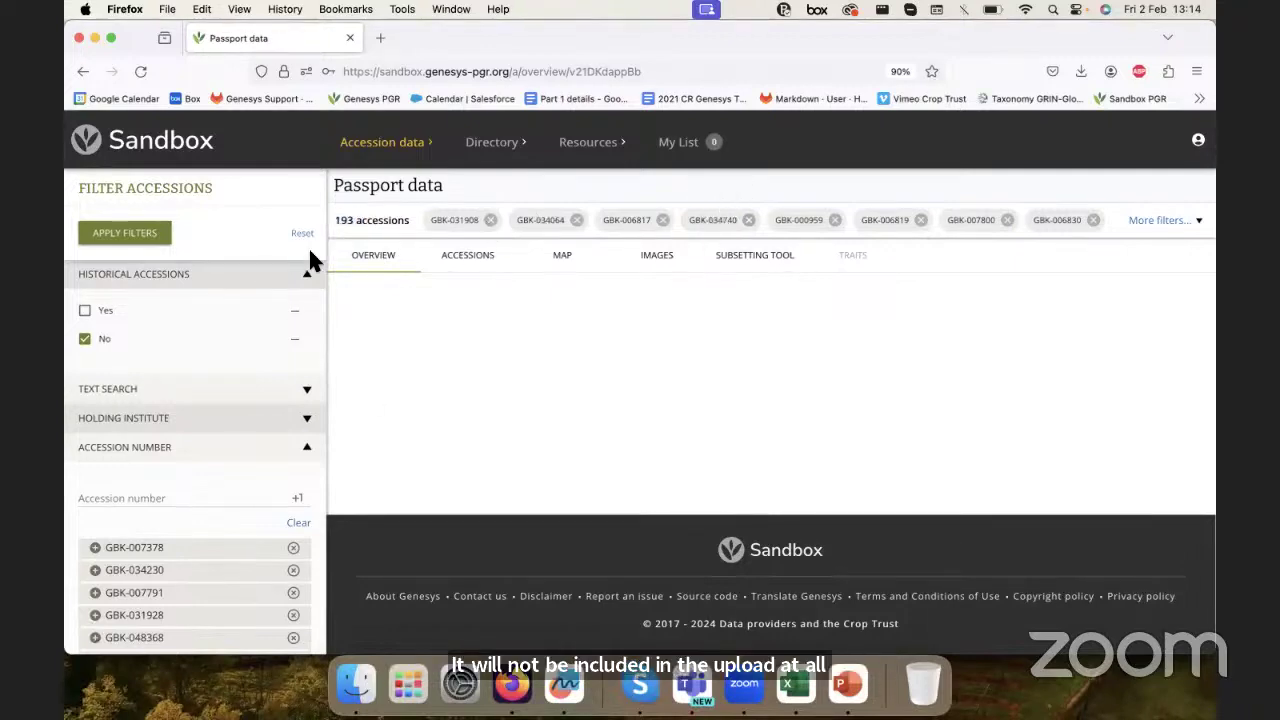
click(787, 684)
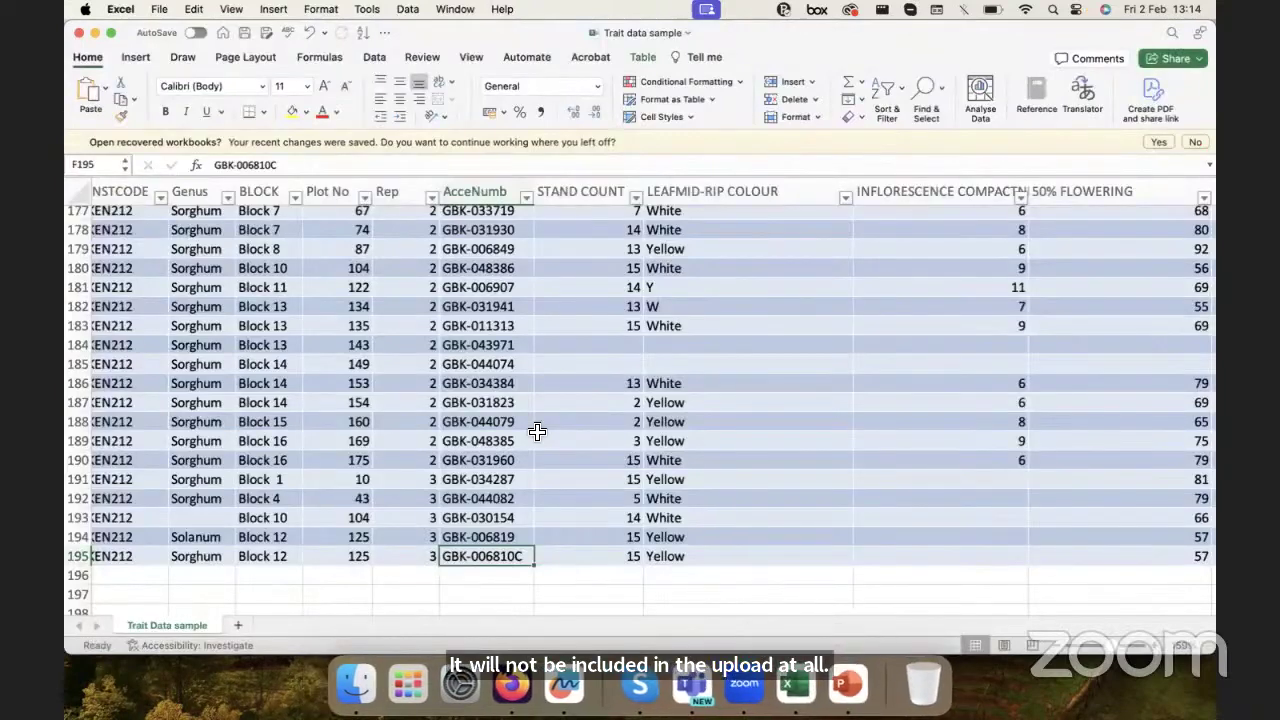
click(217, 477)
scroll(225, 477, down, 2)
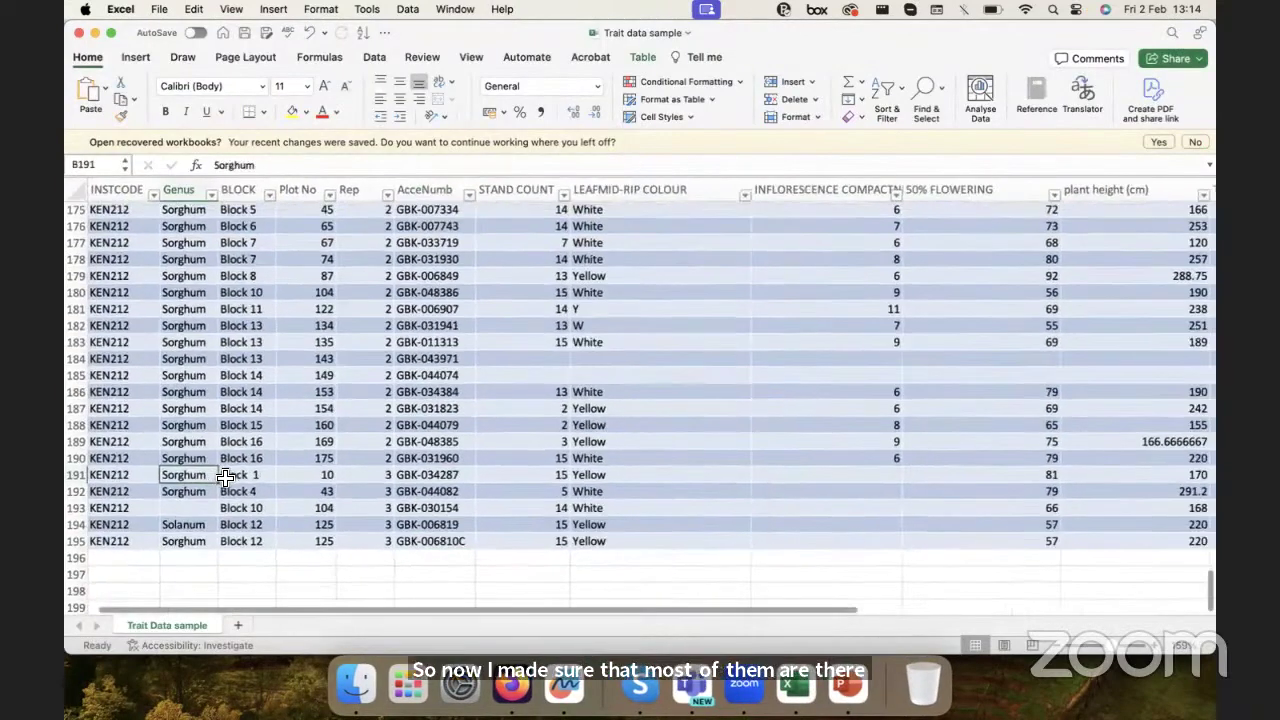
scroll(225, 477, up, 2)
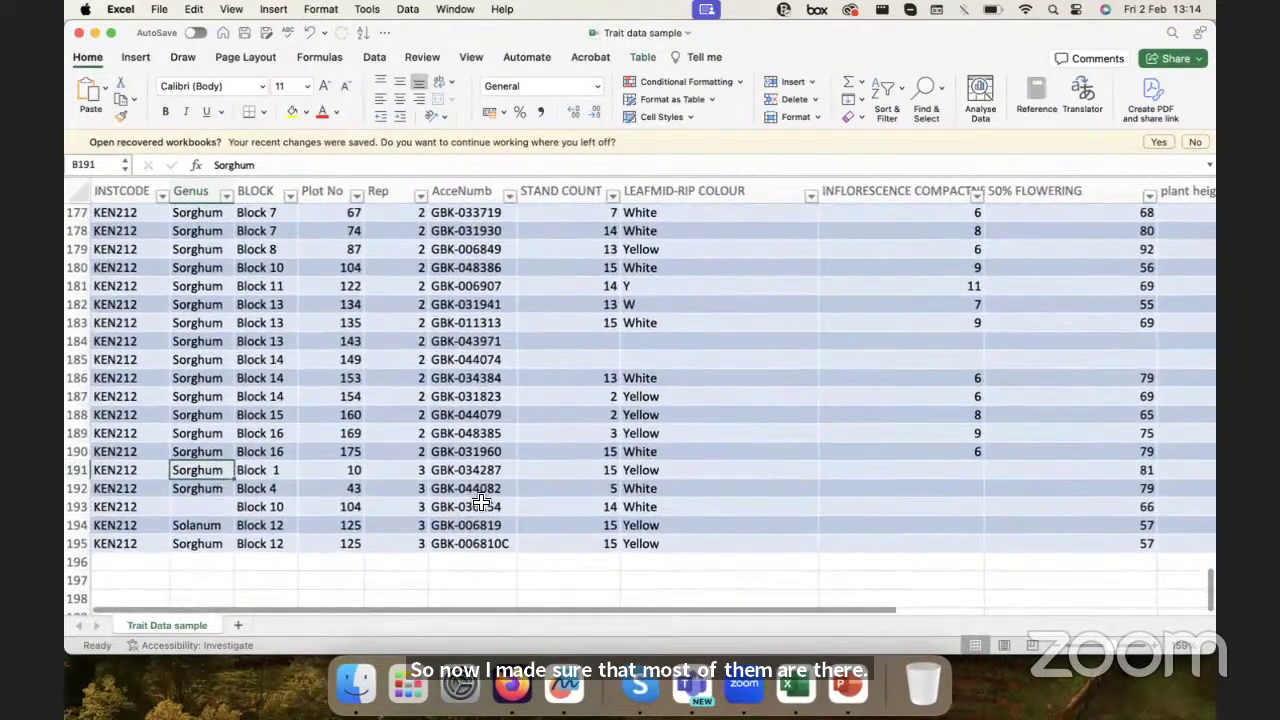
click(475, 506)
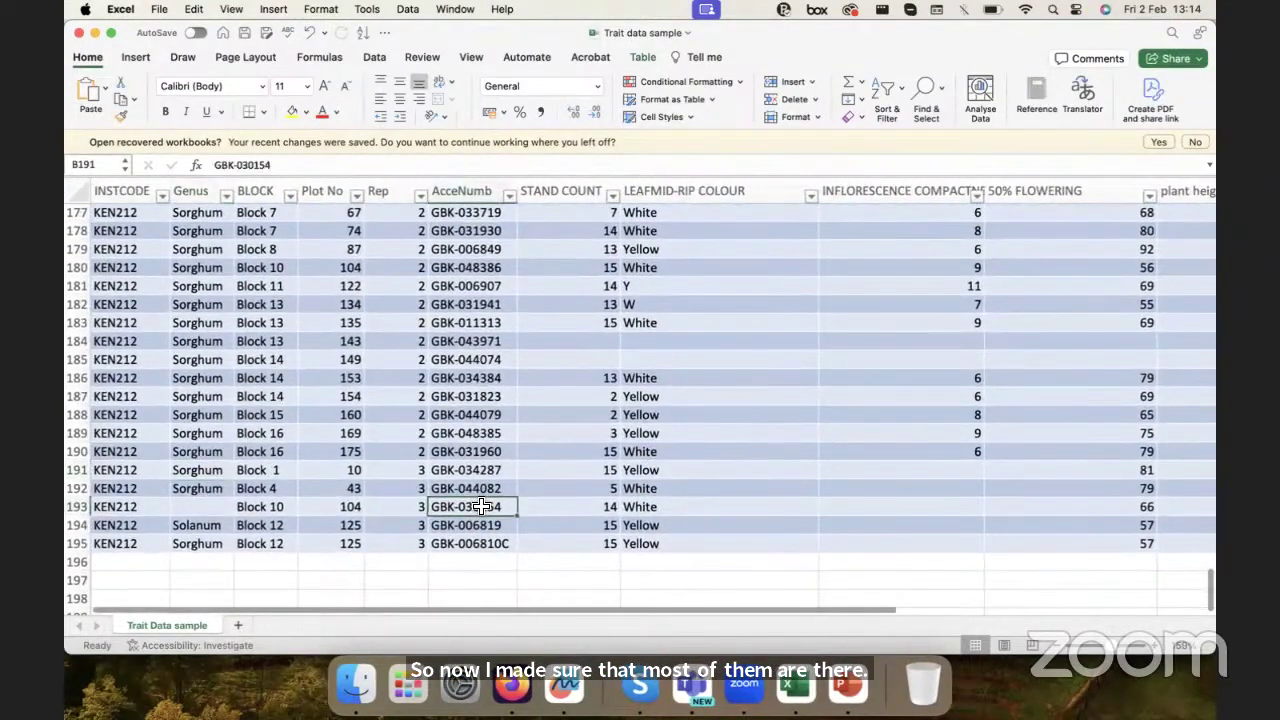
click(193, 512)
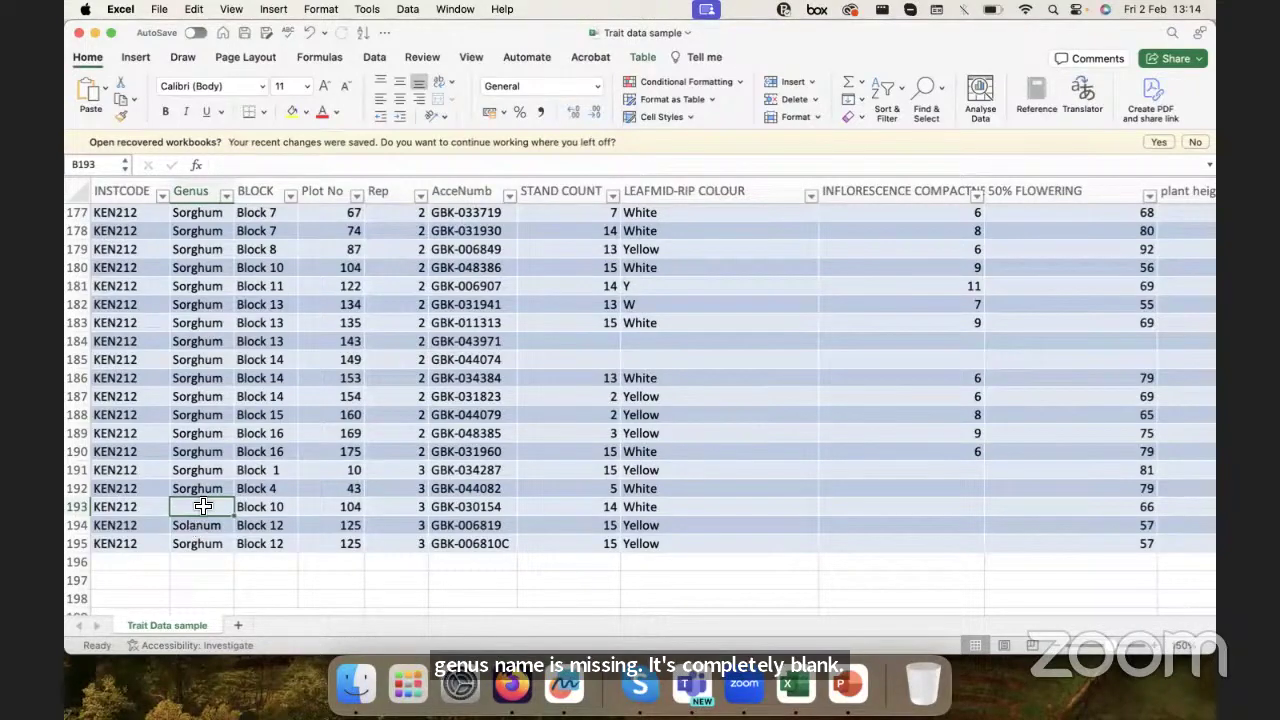
scroll(203, 500, up, 5)
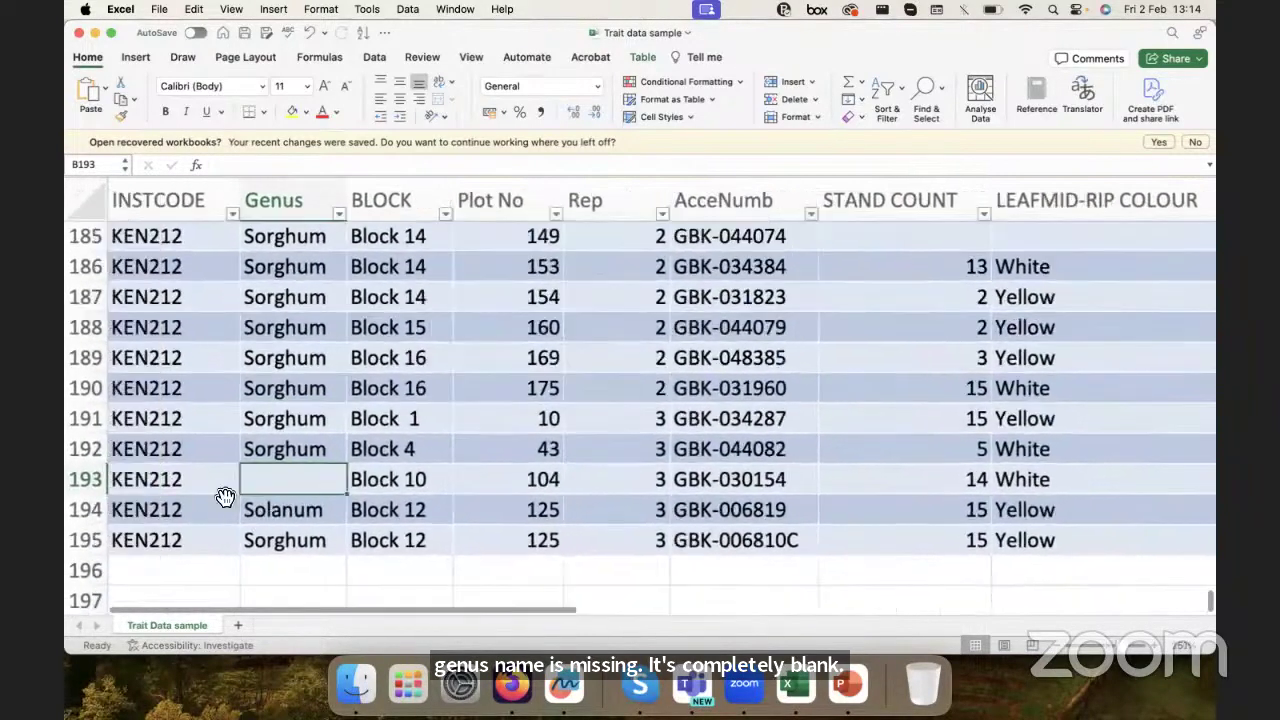
click(291, 509)
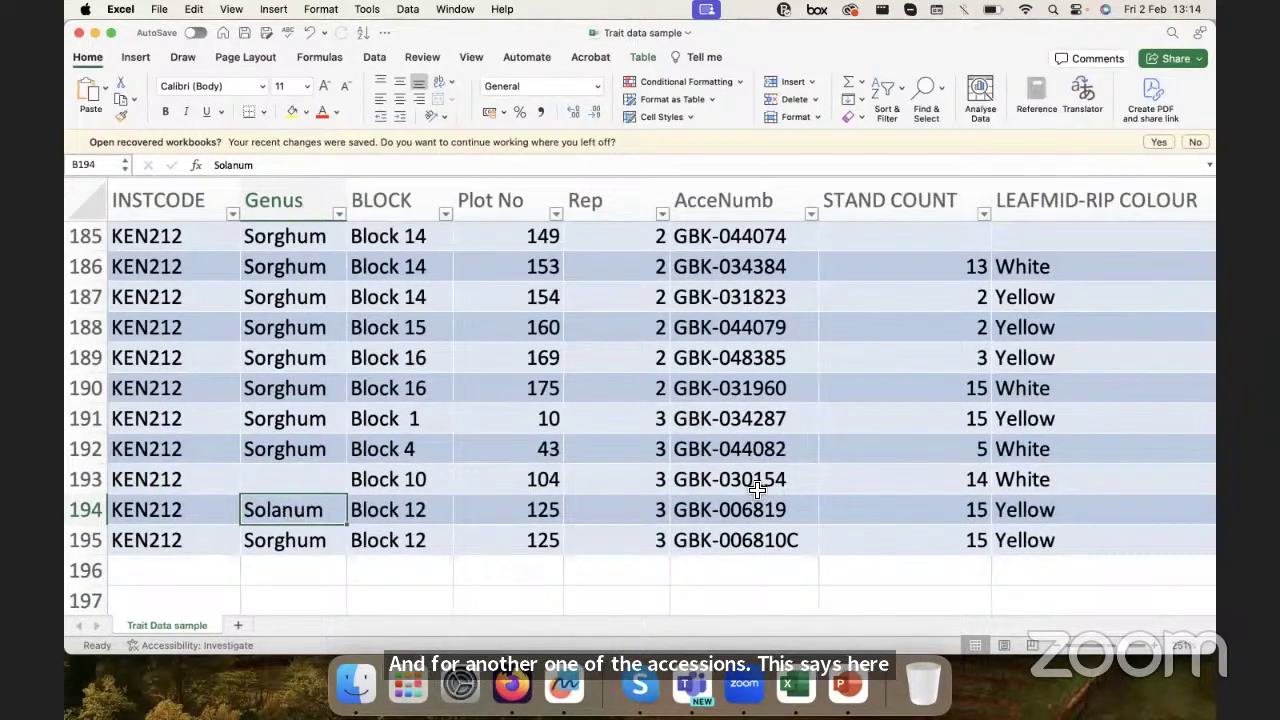
drag(749, 480, 748, 508)
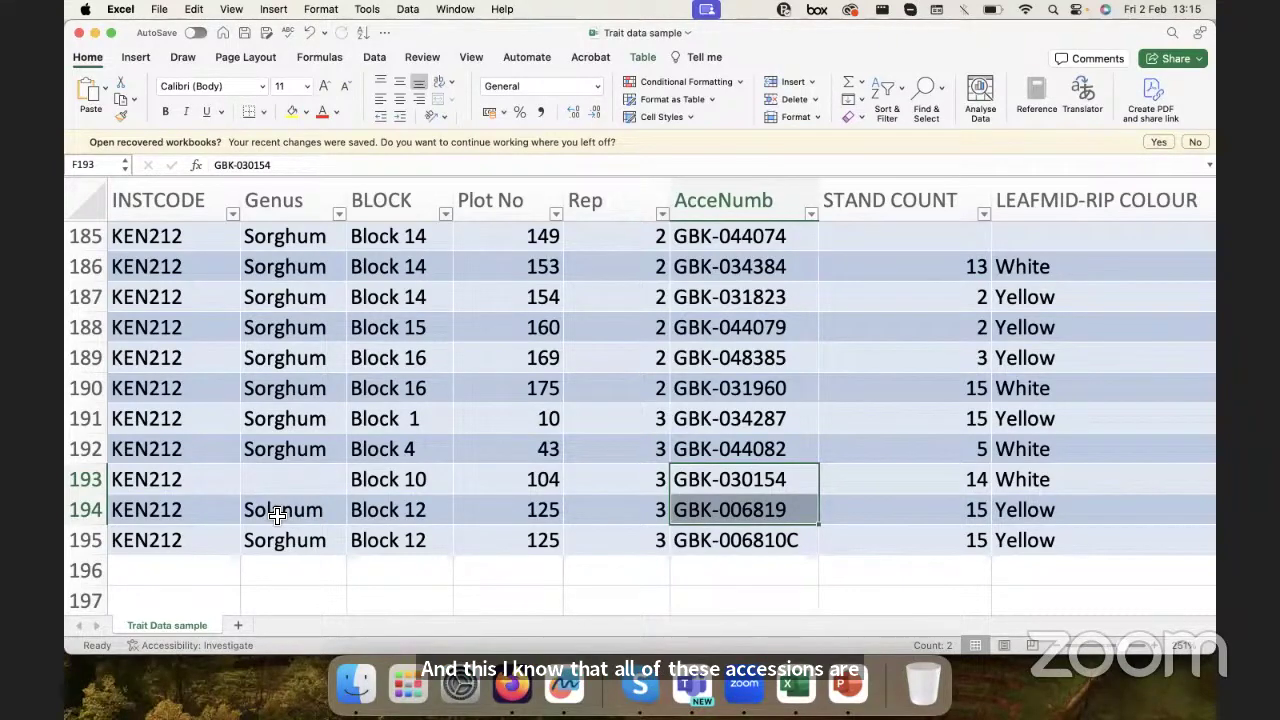
scroll(278, 513, down, 4)
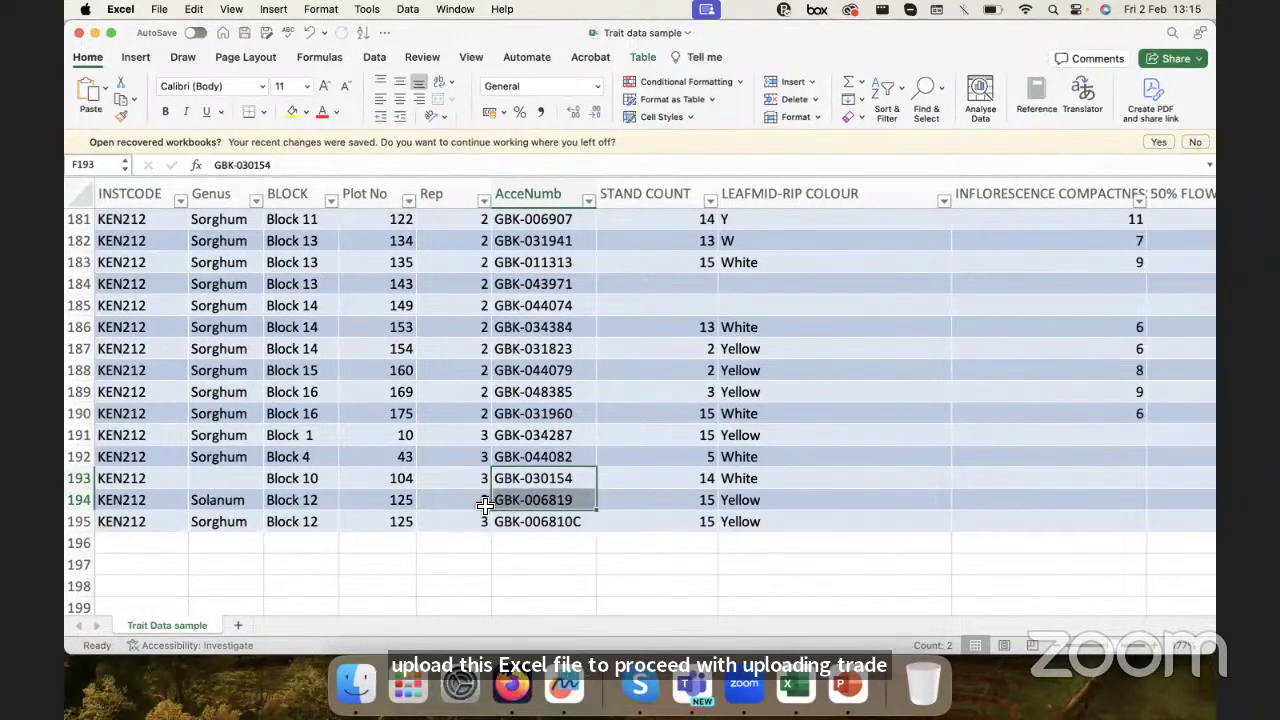
scroll(484, 505, down, 1)
drag(232, 476, 547, 497)
key(super+z)
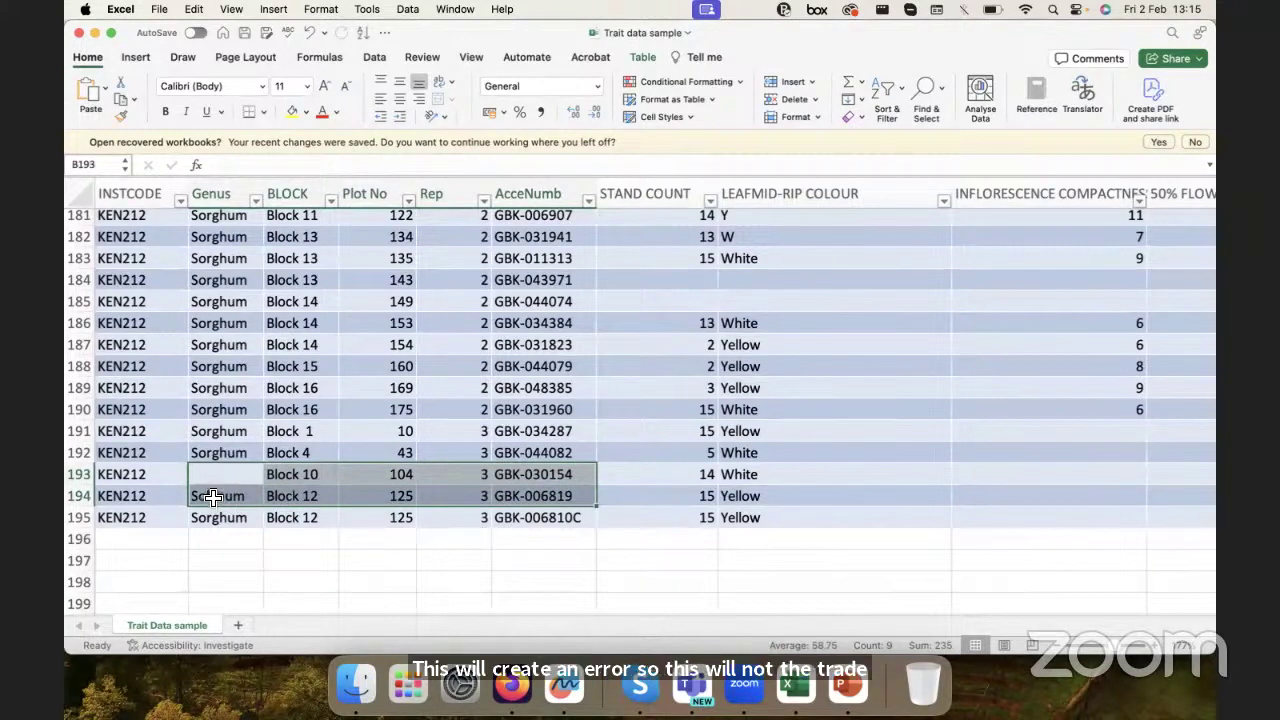
key(super+y)
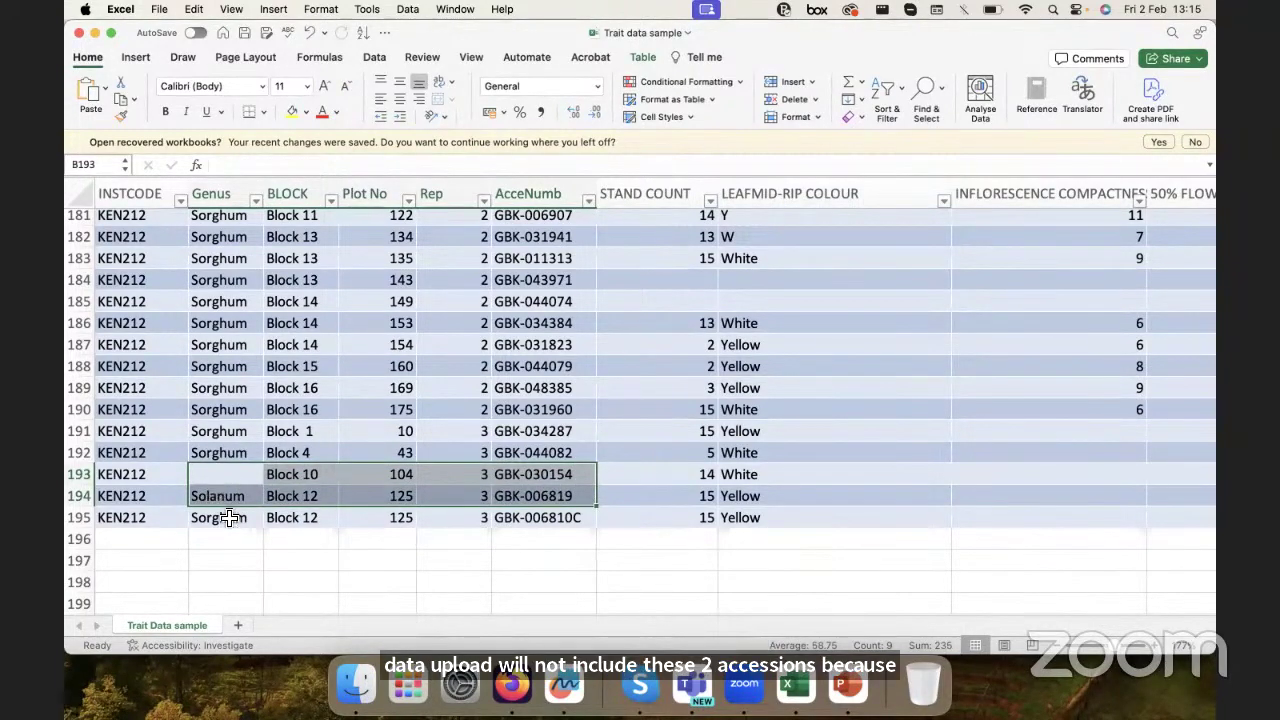
click(525, 519)
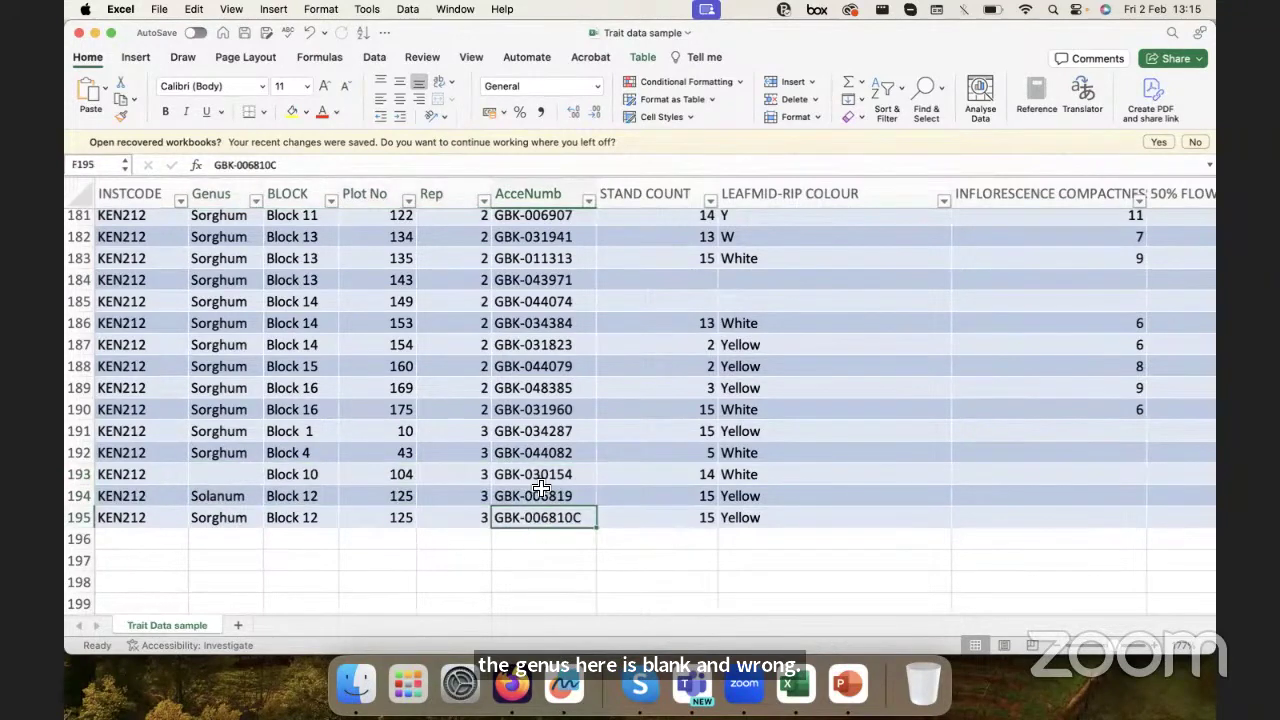
drag(547, 475, 247, 519)
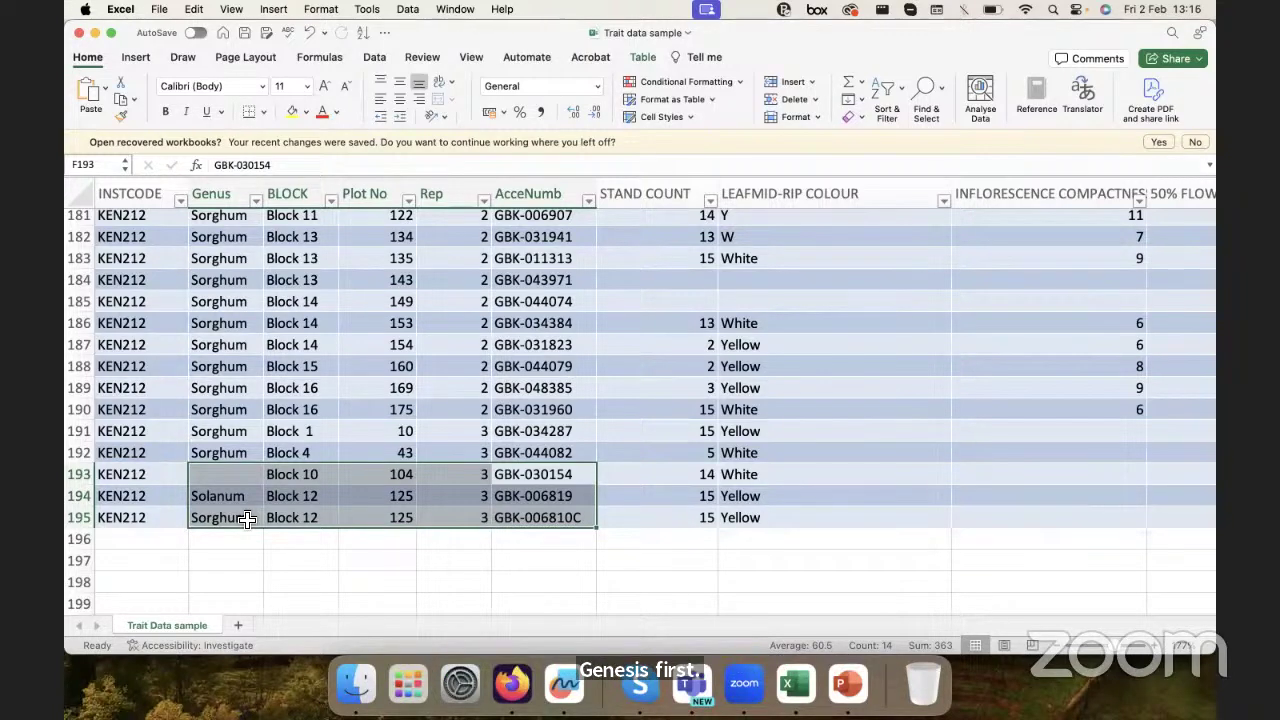
click(216, 455)
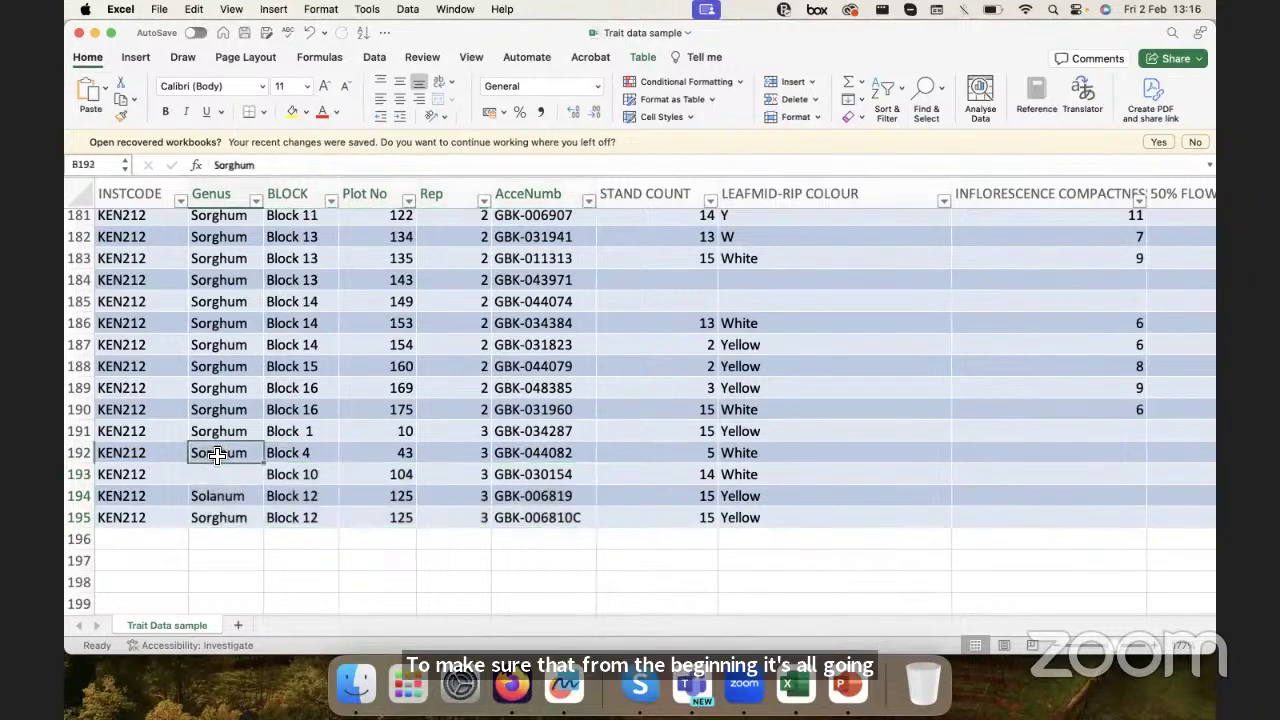
click(540, 478)
- Copy GBK-030154 and GBK-006819 and filter the Genesys passport data to just these two
mouse_move(540, 478)
mouse_down()
mouse_move(539, 517)
mouse_move(538, 478)
mouse_move(537, 497)
mouse_up()
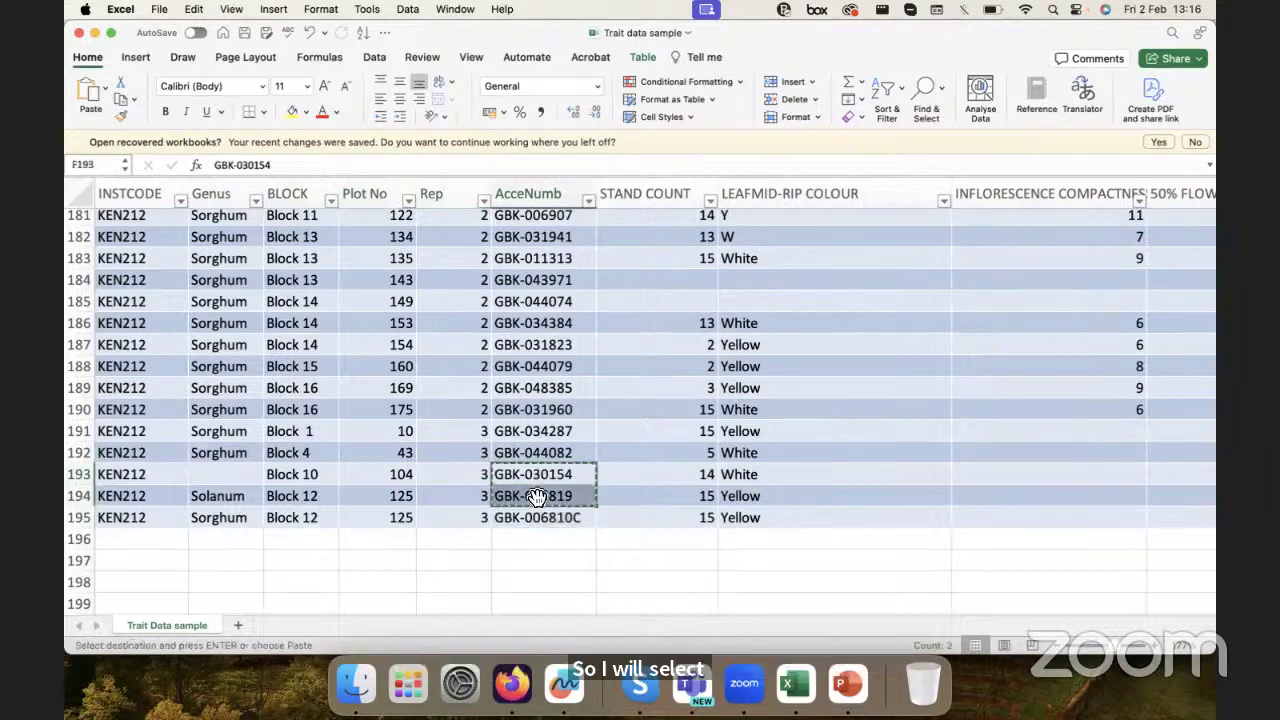
click(511, 683)
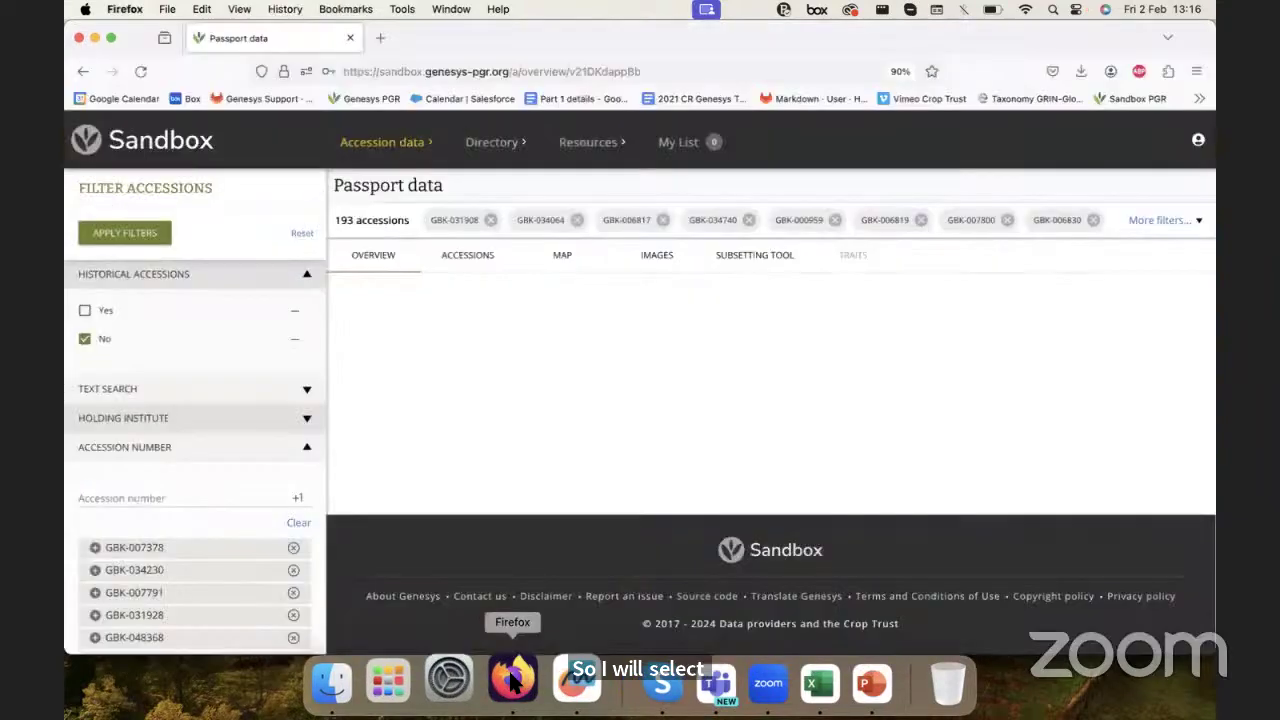
click(291, 521)
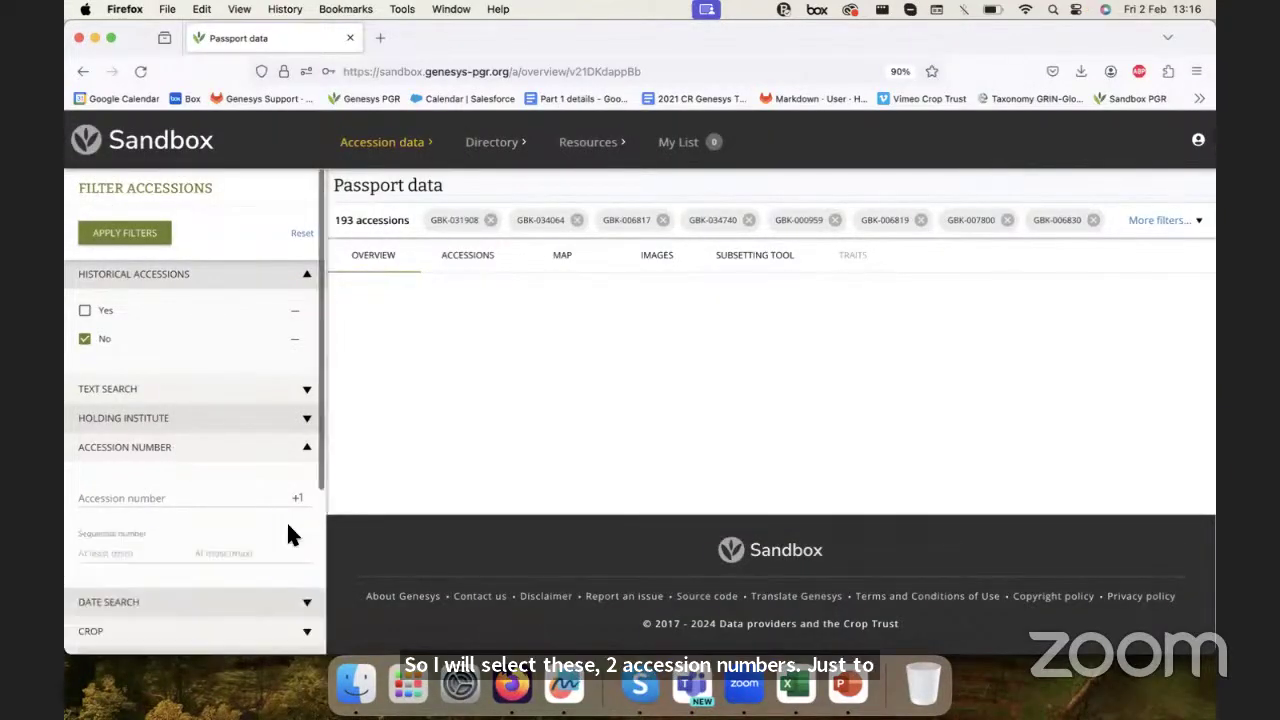
click(120, 494)
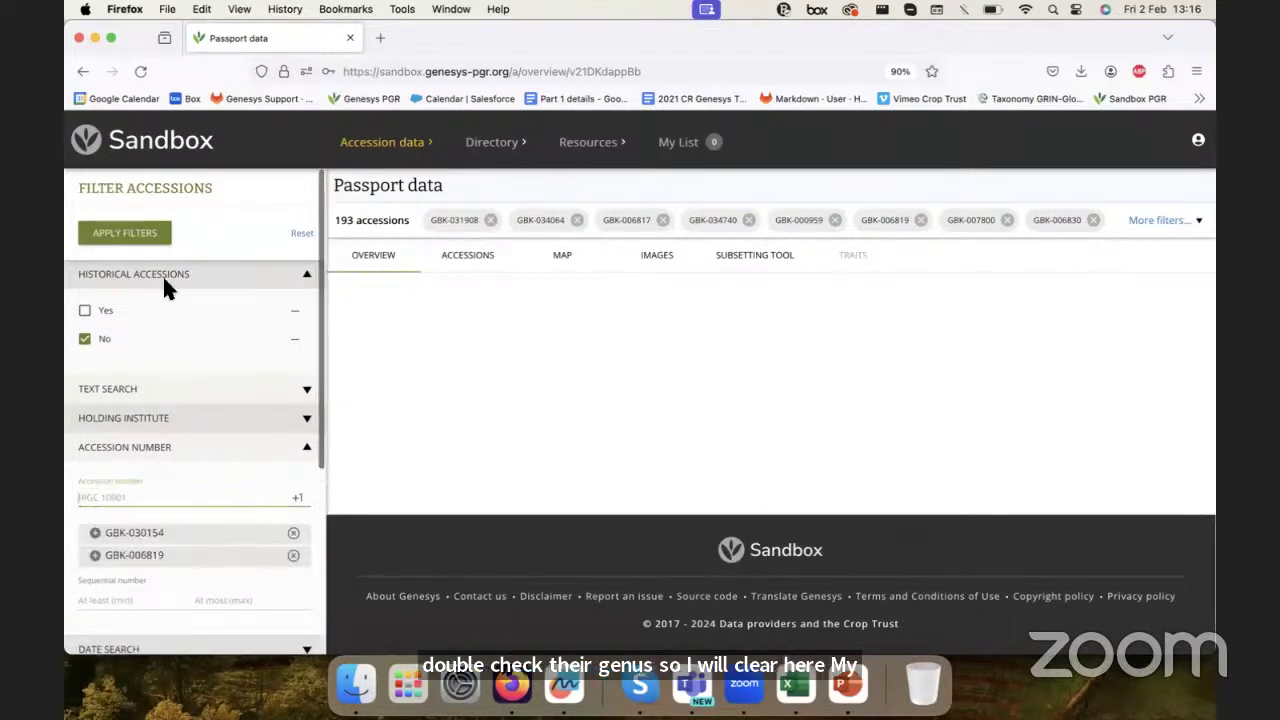
click(149, 241)
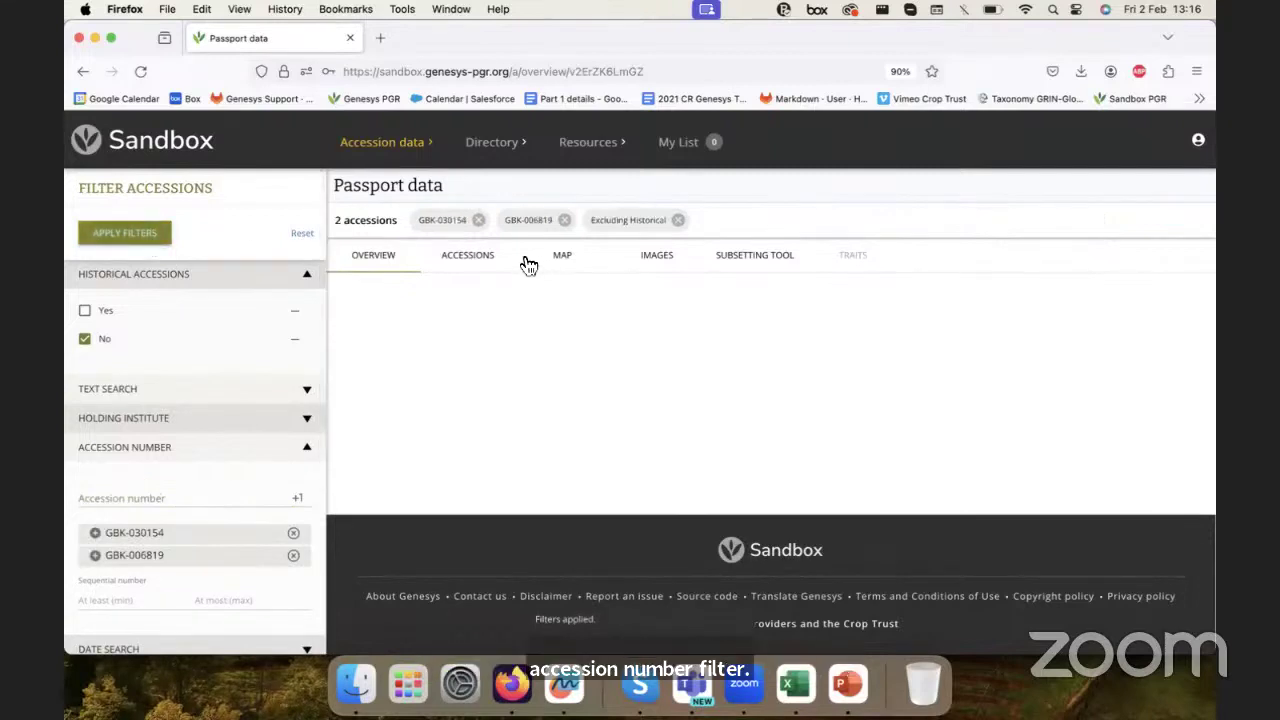
- List the two accessions and note GBK-006819 is Sorghum bicolor, GBK-030154 Phaseolus vulgaris
click(462, 256)
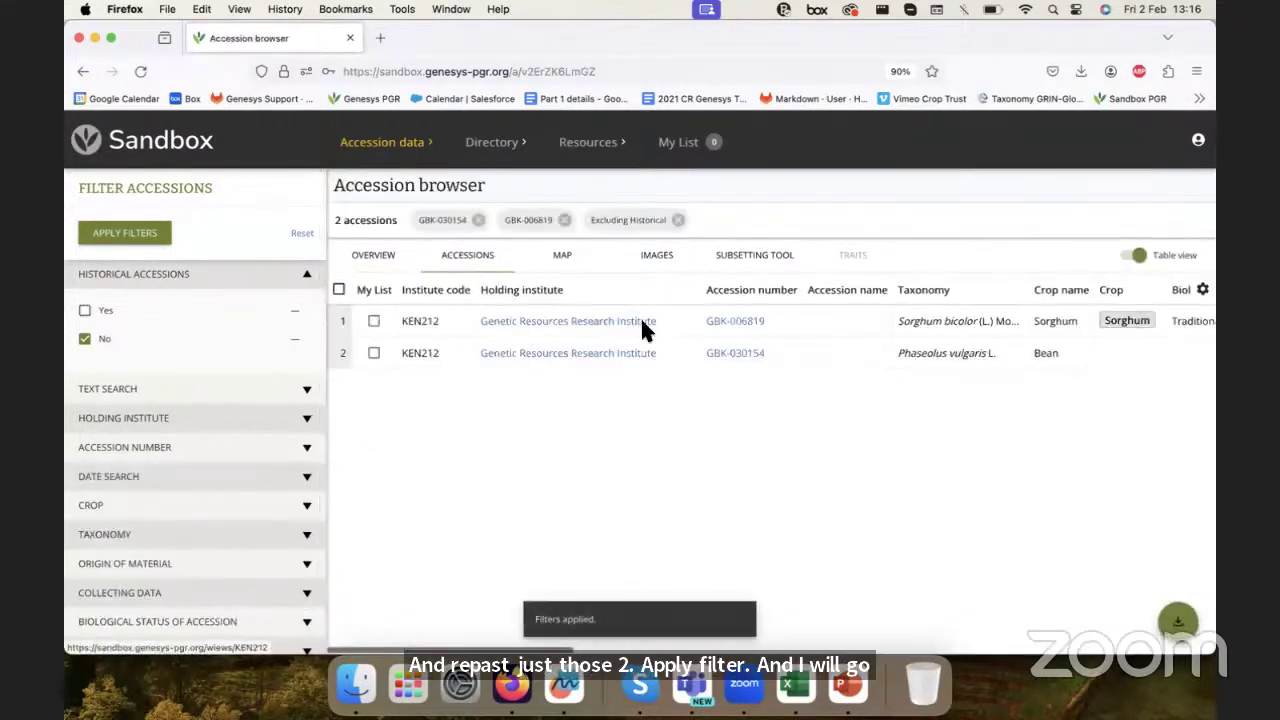
scroll(858, 320, right, 2)
scroll(858, 320, right, 2)
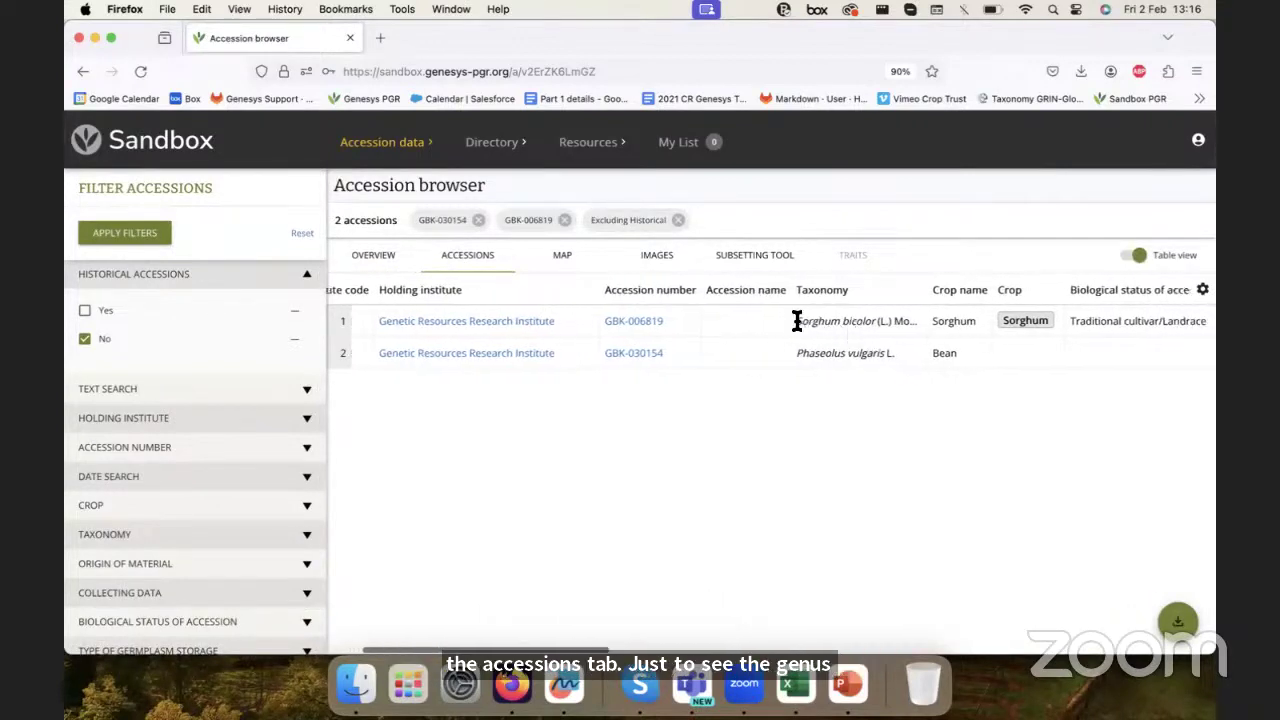
drag(796, 320, 840, 317)
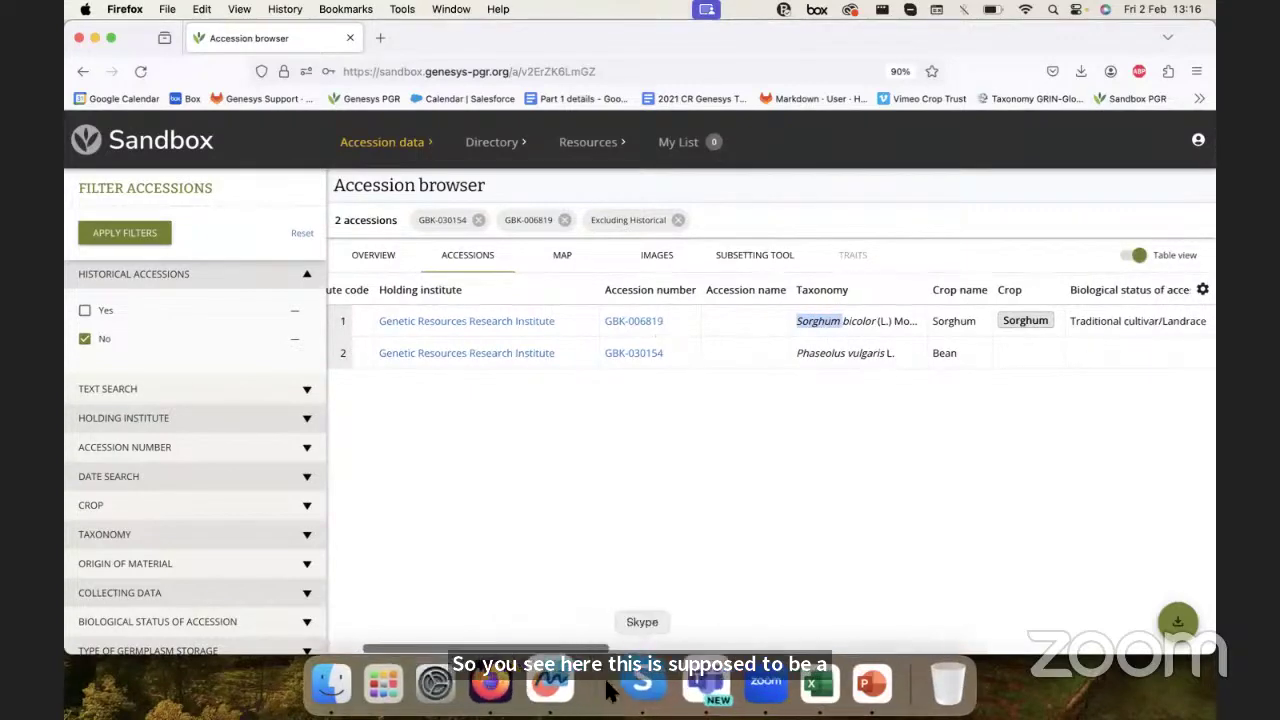
click(795, 684)
- Change row 194's genus cell from Solanum to Sorghum
click(240, 498)
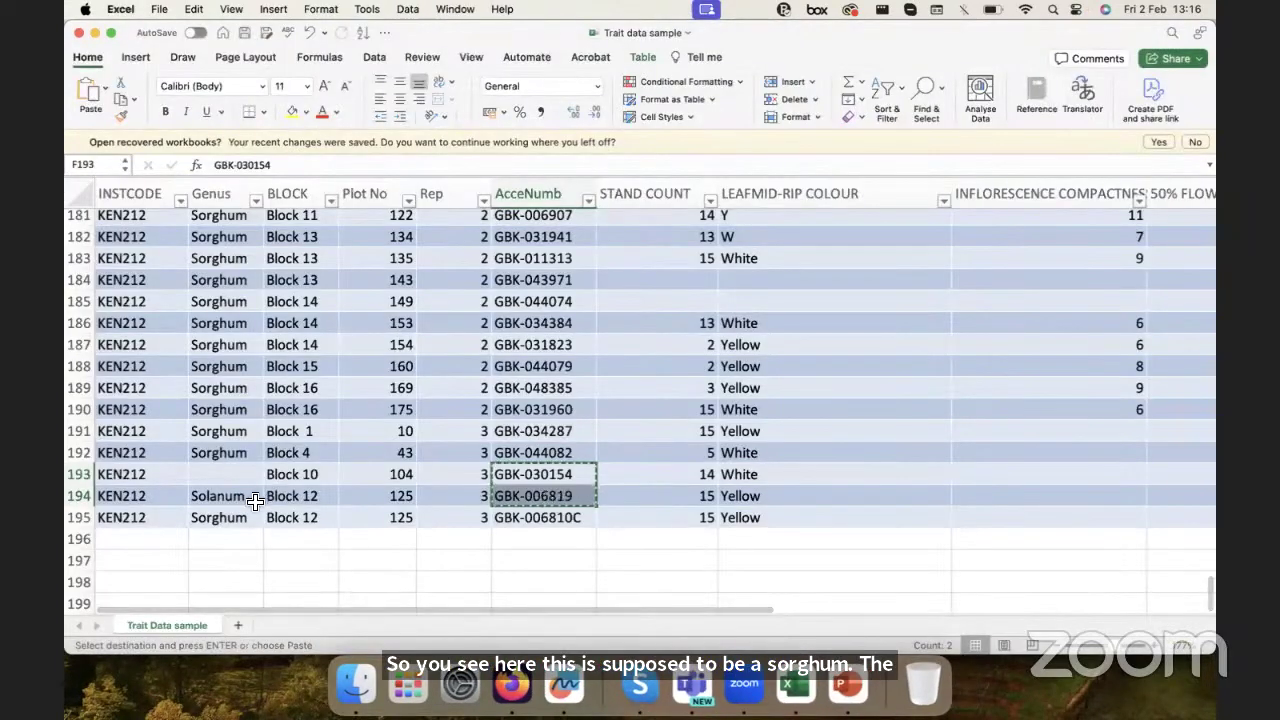
key(Escape)
text(Sorghum)
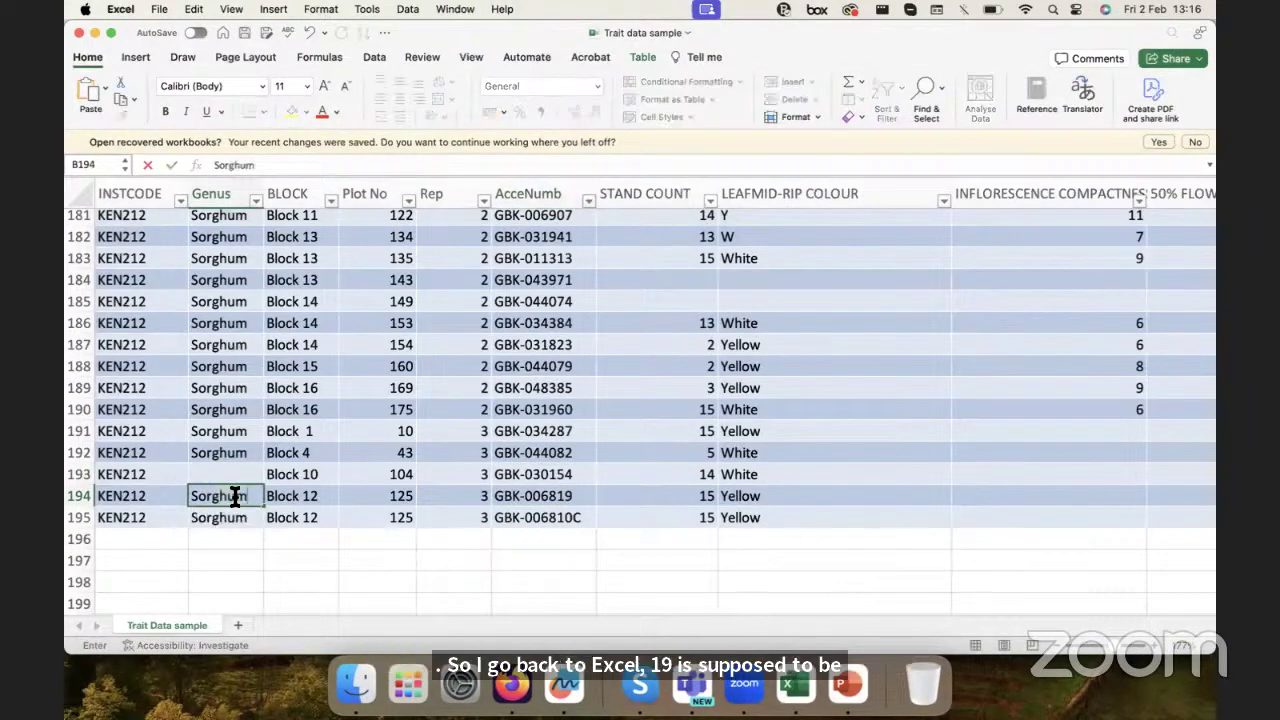
key(Return)
- Check in Genesys that row 193's accession GBK-030154 is the genus Phaseolus
click(556, 472)
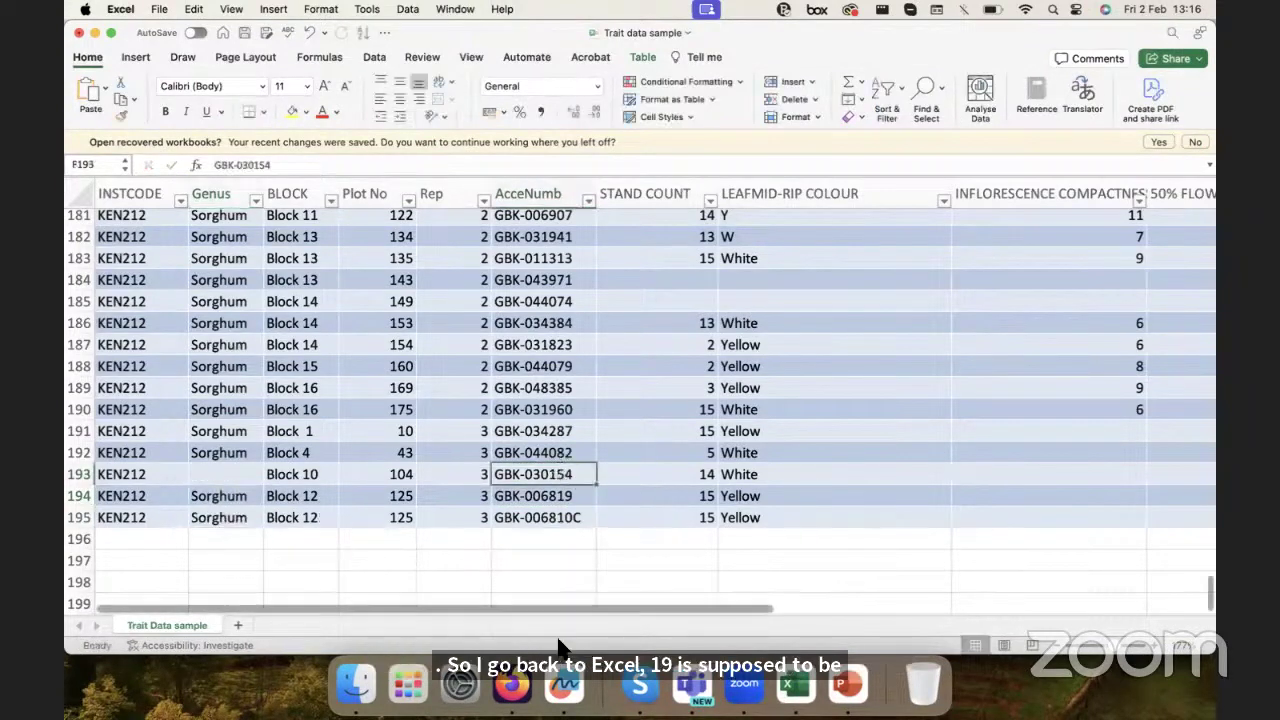
click(512, 684)
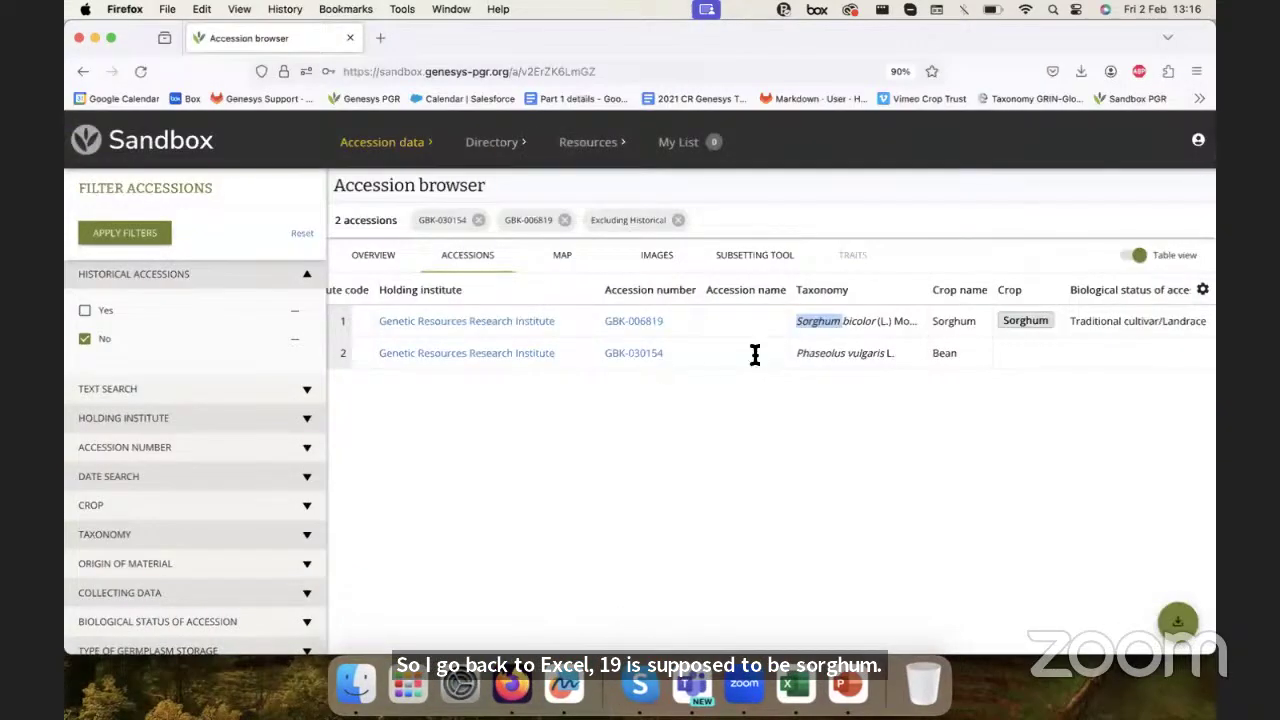
drag(797, 352, 850, 352)
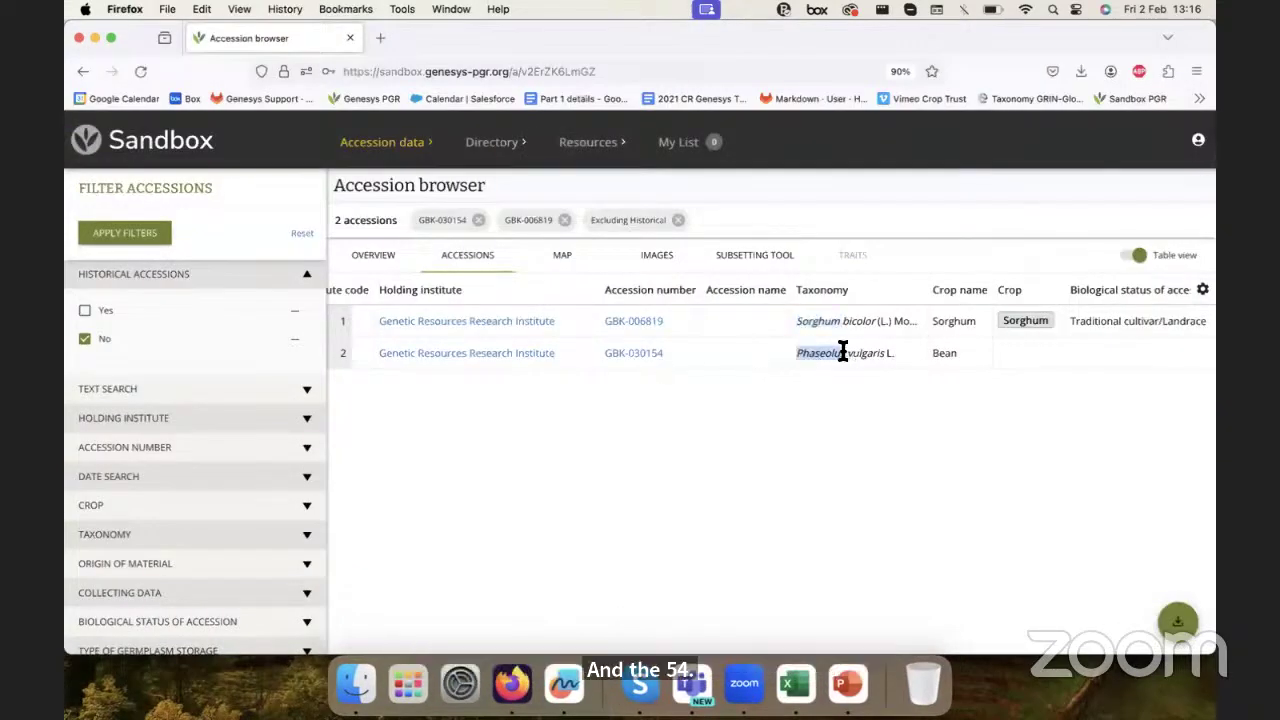
click(847, 684)
click(795, 684)
- Open row 193's context menu and dismiss it, leaving the row and its blank genus in place
click(406, 515)
click(228, 474)
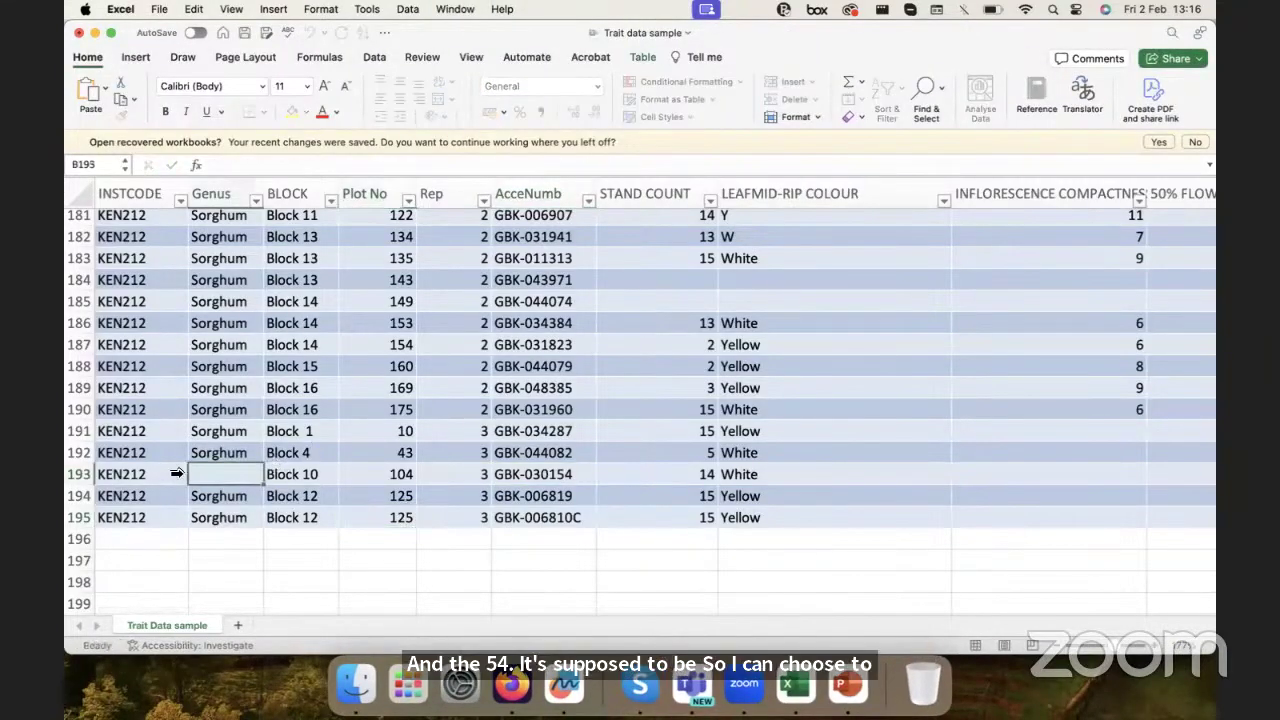
right_click(72, 476)
click(469, 477)
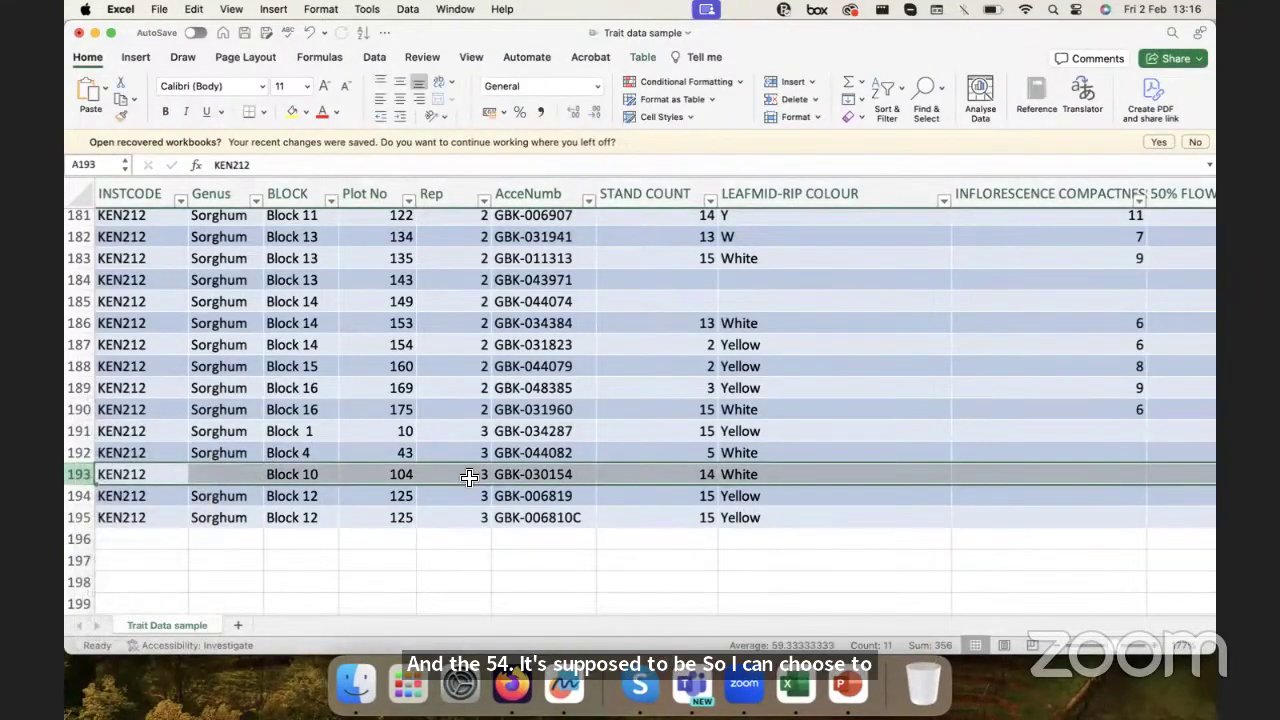
right_click(80, 476)
click(368, 452)
click(224, 474)
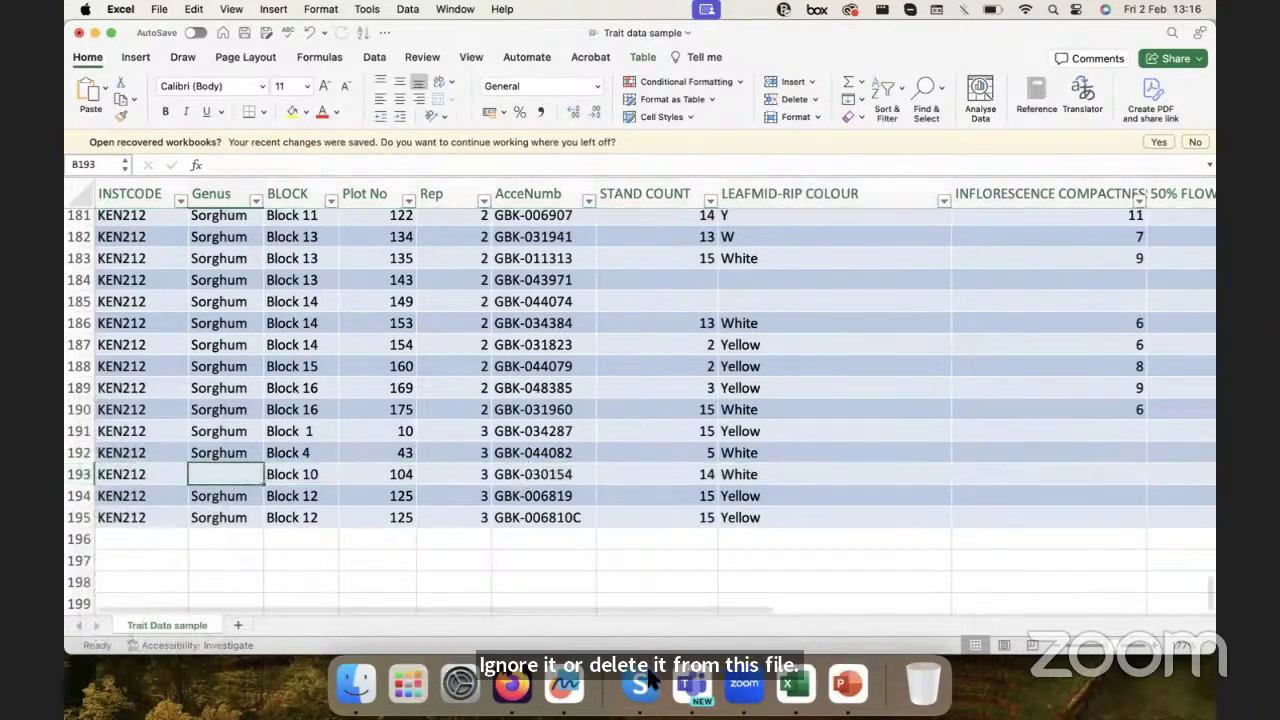
click(518, 682)
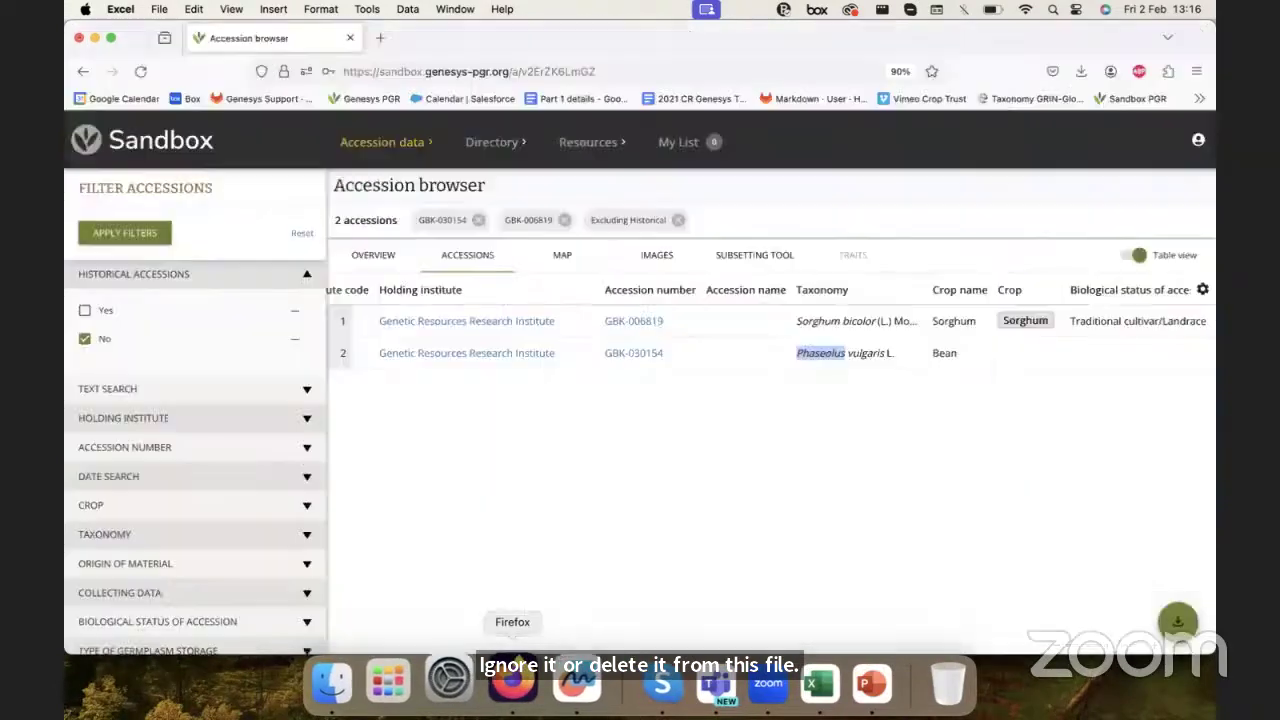
double_click(820, 356)
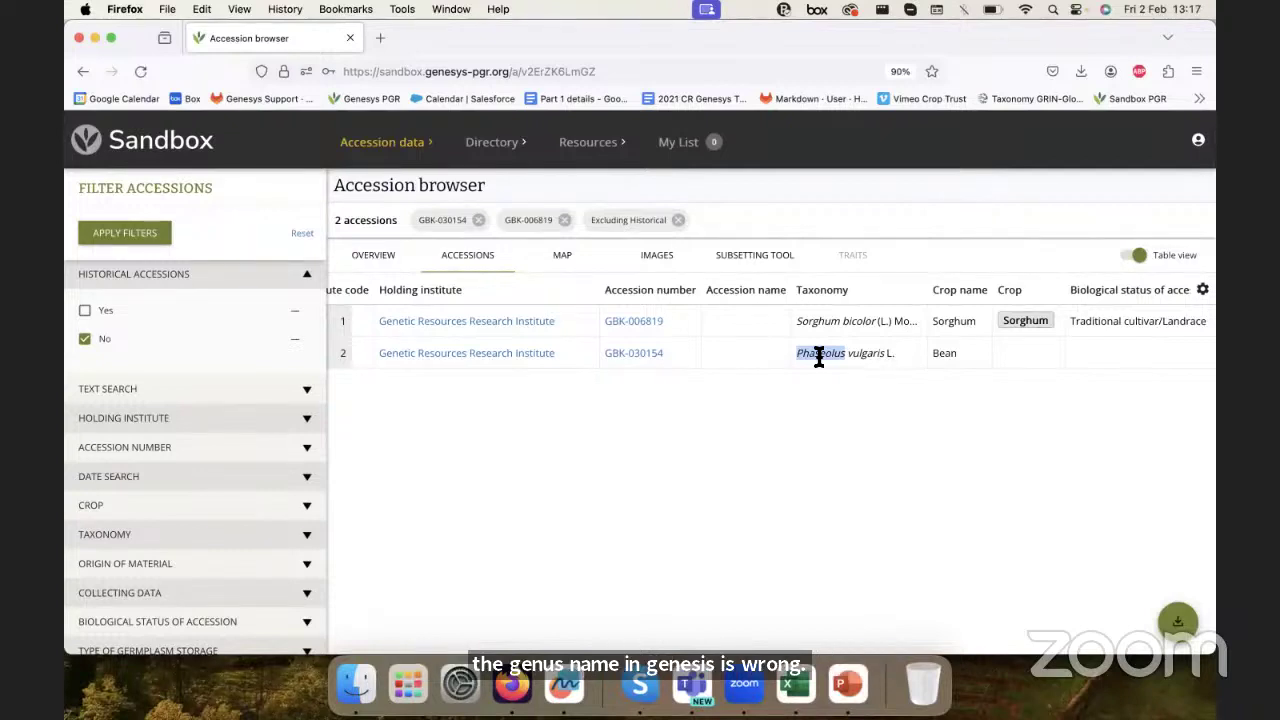
click(803, 357)
double_click(833, 353)
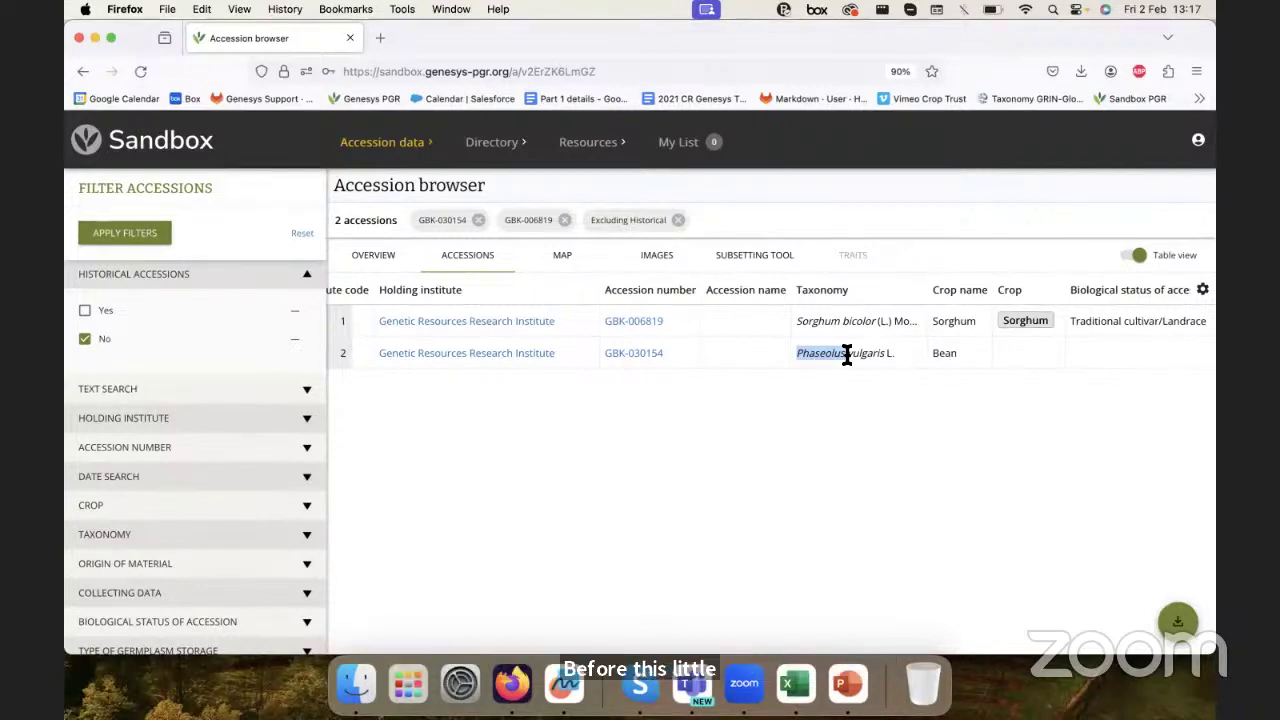
click(847, 354)
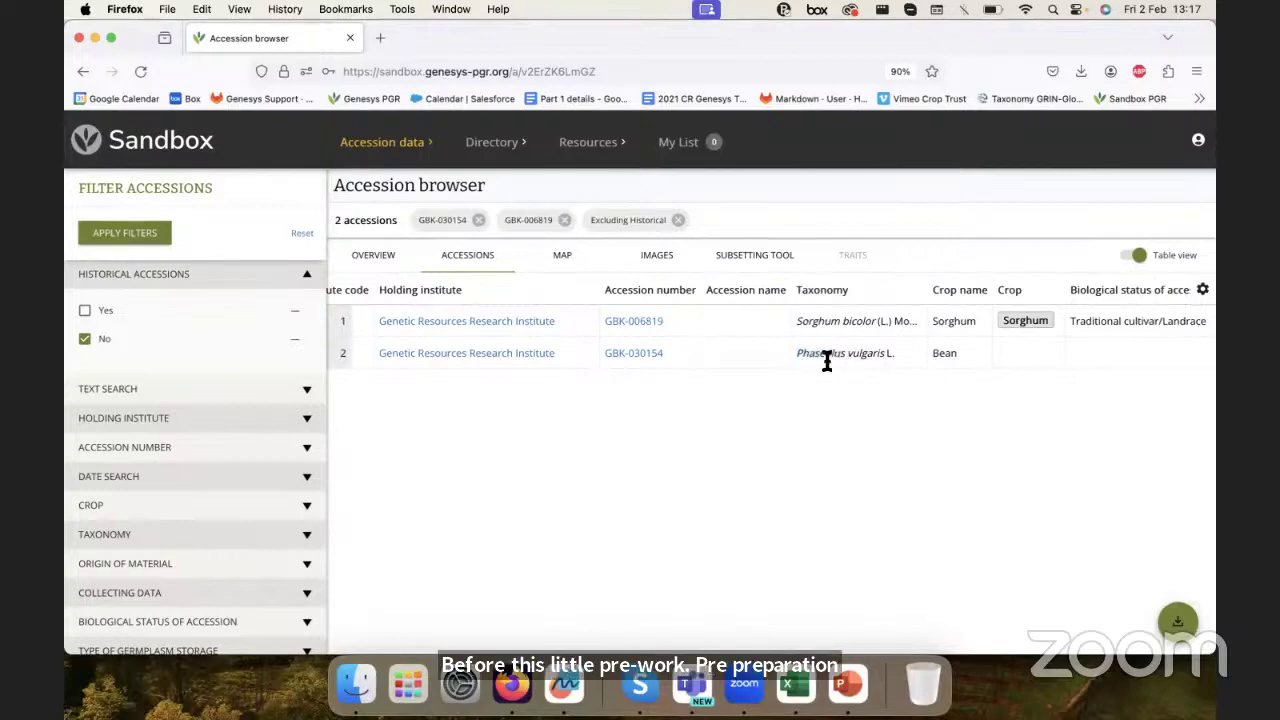
click(795, 684)
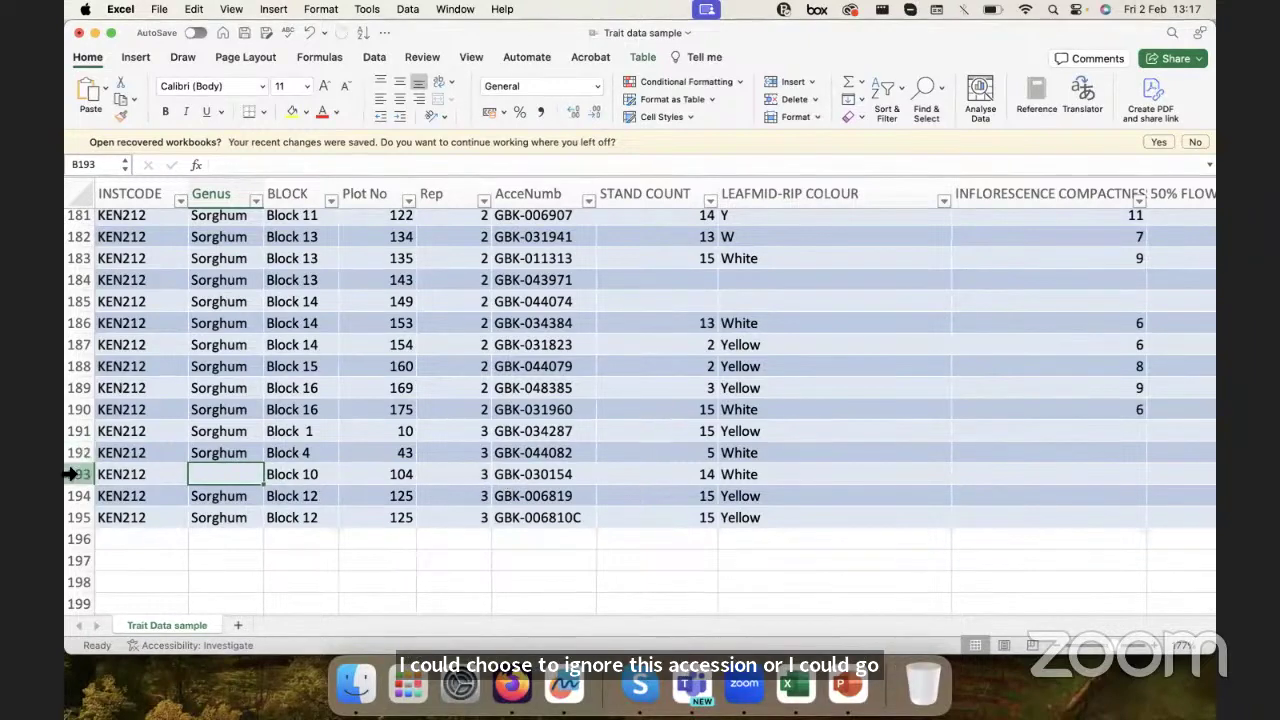
- Check the accession and genus of the last rows, ending with GBK-006810C
scroll(203, 480, down, 4)
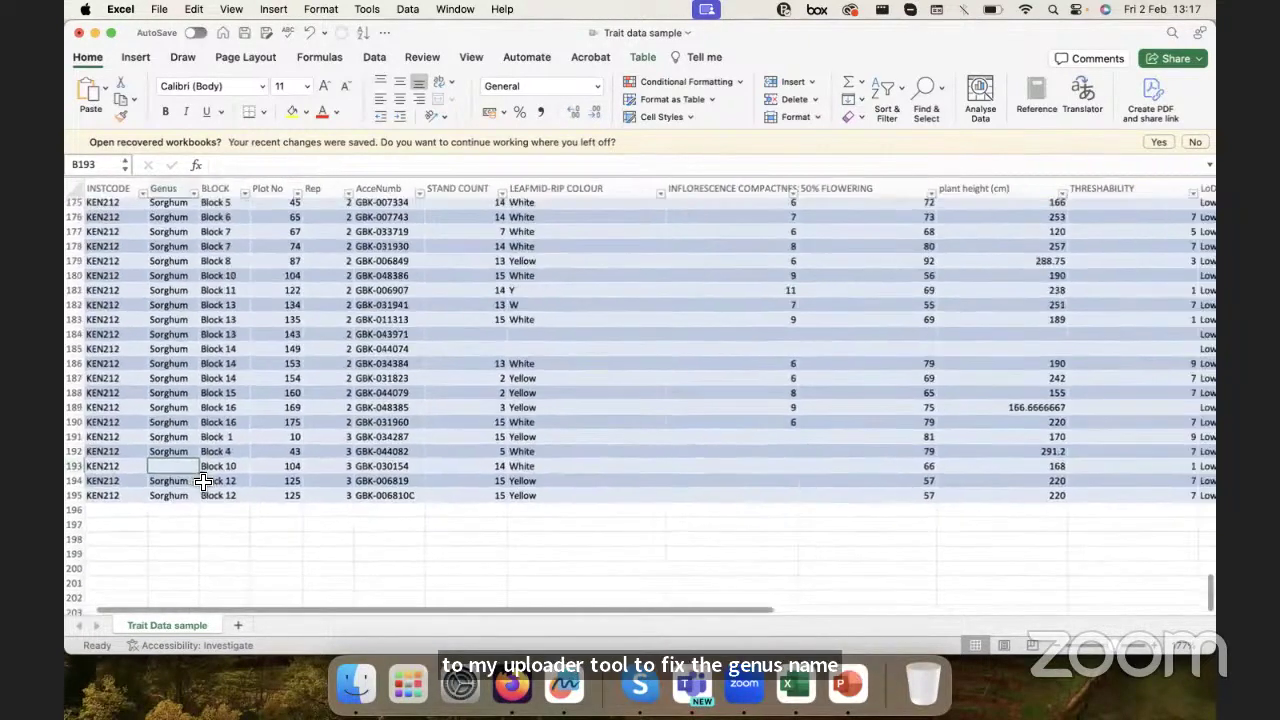
scroll(203, 481, up, 8)
scroll(214, 486, down, 8)
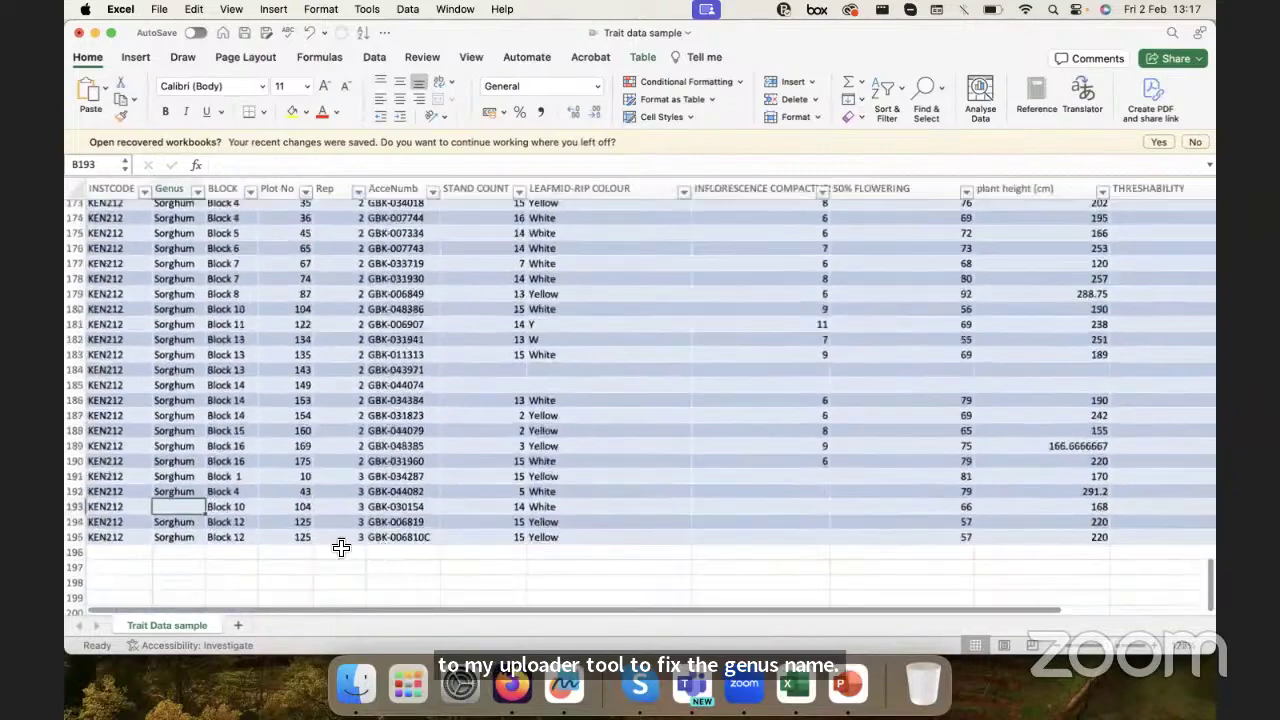
click(400, 537)
scroll(403, 545, up, 5)
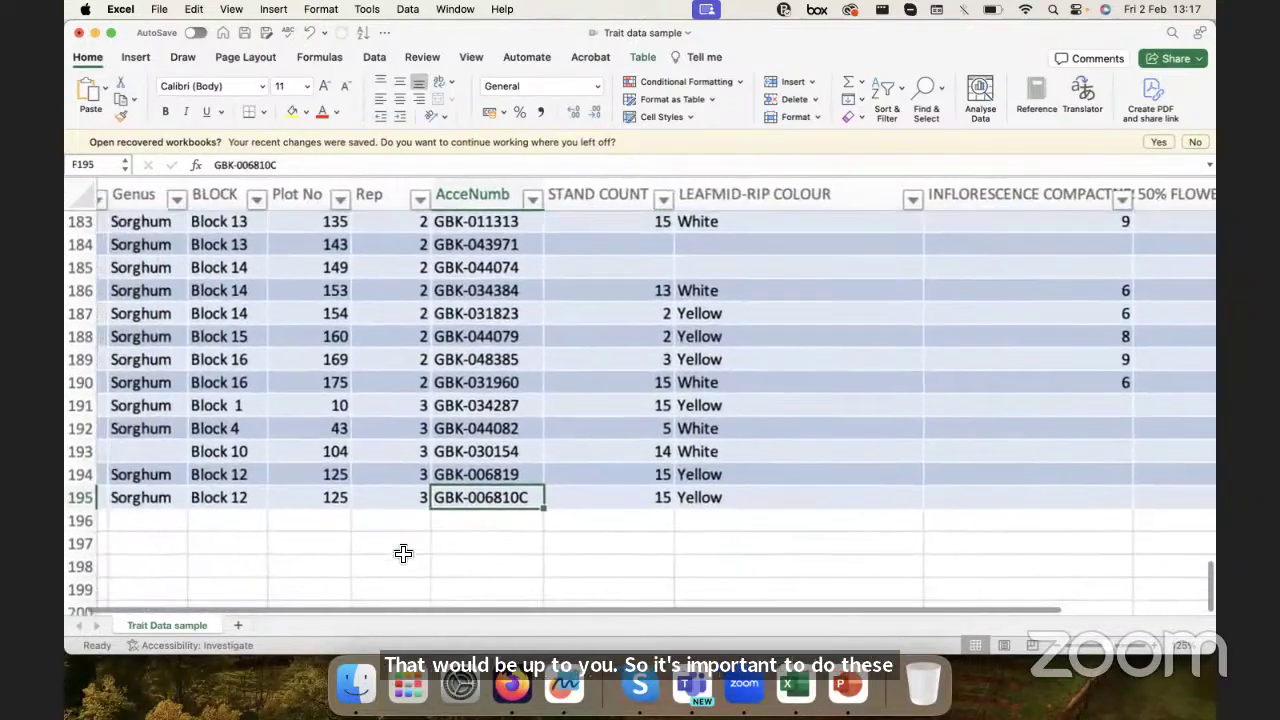
scroll(569, 481, left, 1)
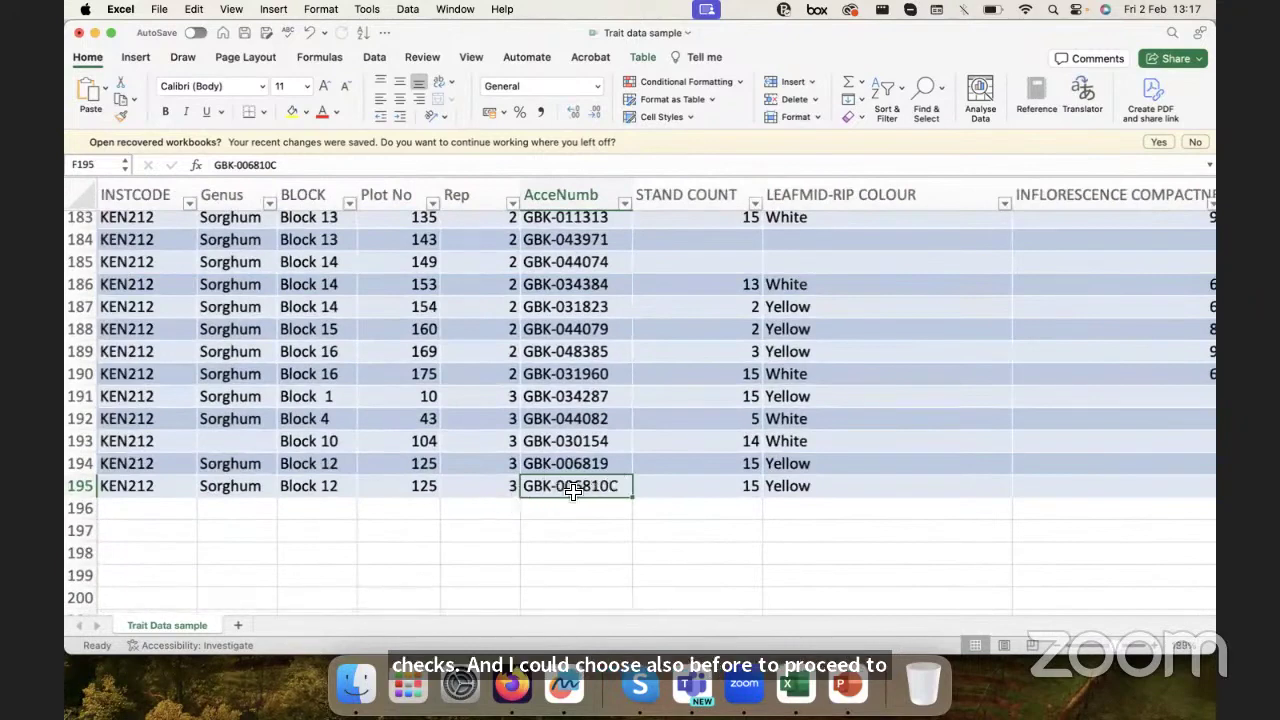
click(225, 488)
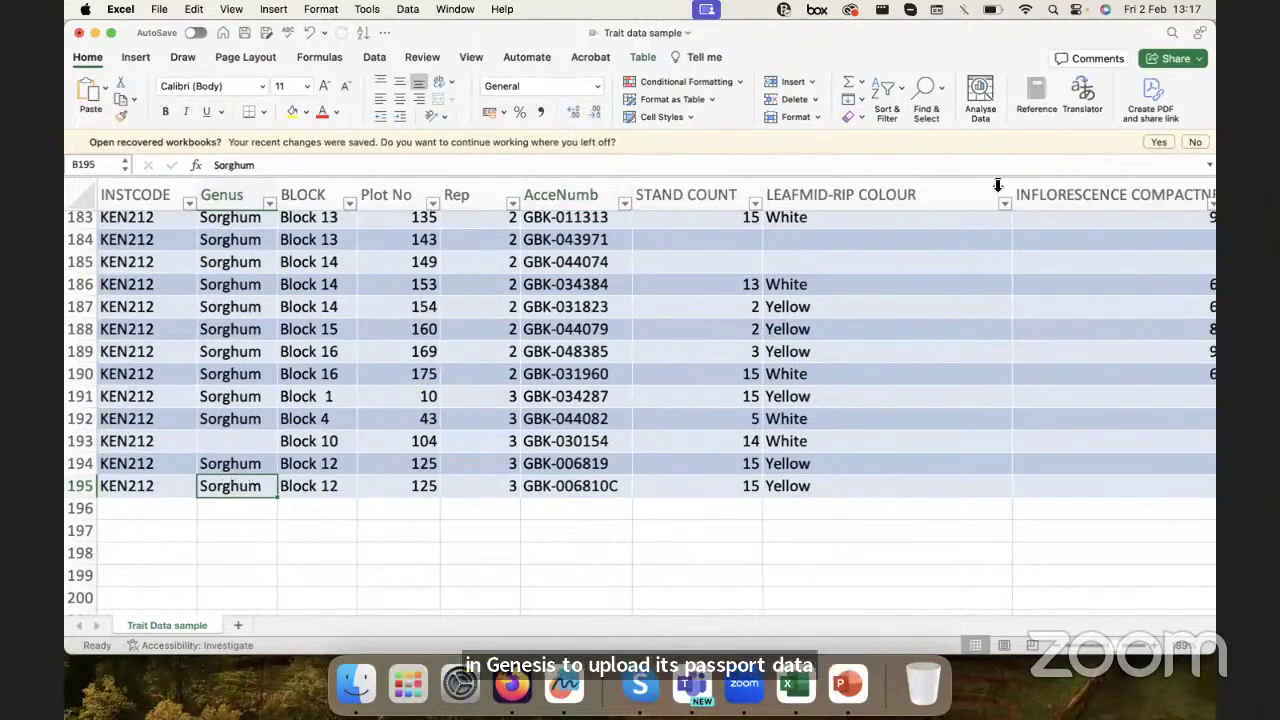
- Delete rows 193–195, then save and close the Trait data sample workbook
drag(82, 441, 84, 485)
right_click(197, 484)
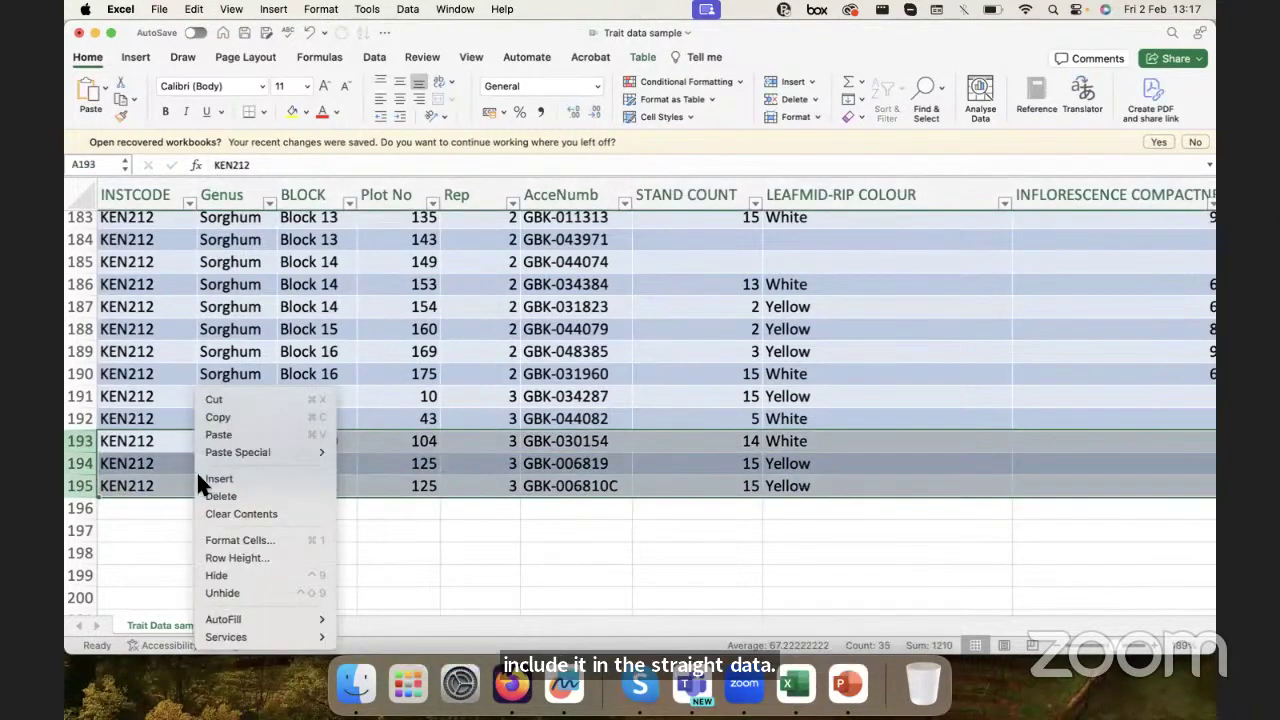
click(221, 496)
click(534, 398)
scroll(534, 405, up, 2)
scroll(530, 392, up, 20)
scroll(535, 402, up, 15)
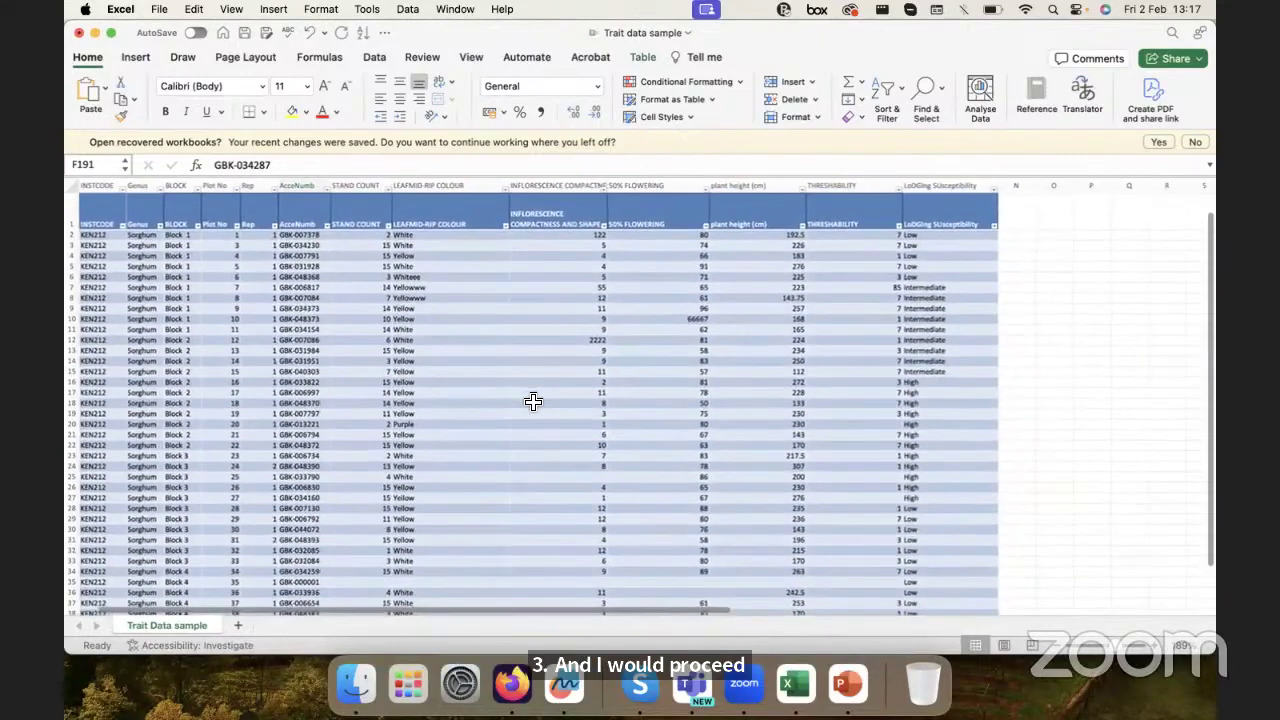
key(super+s)
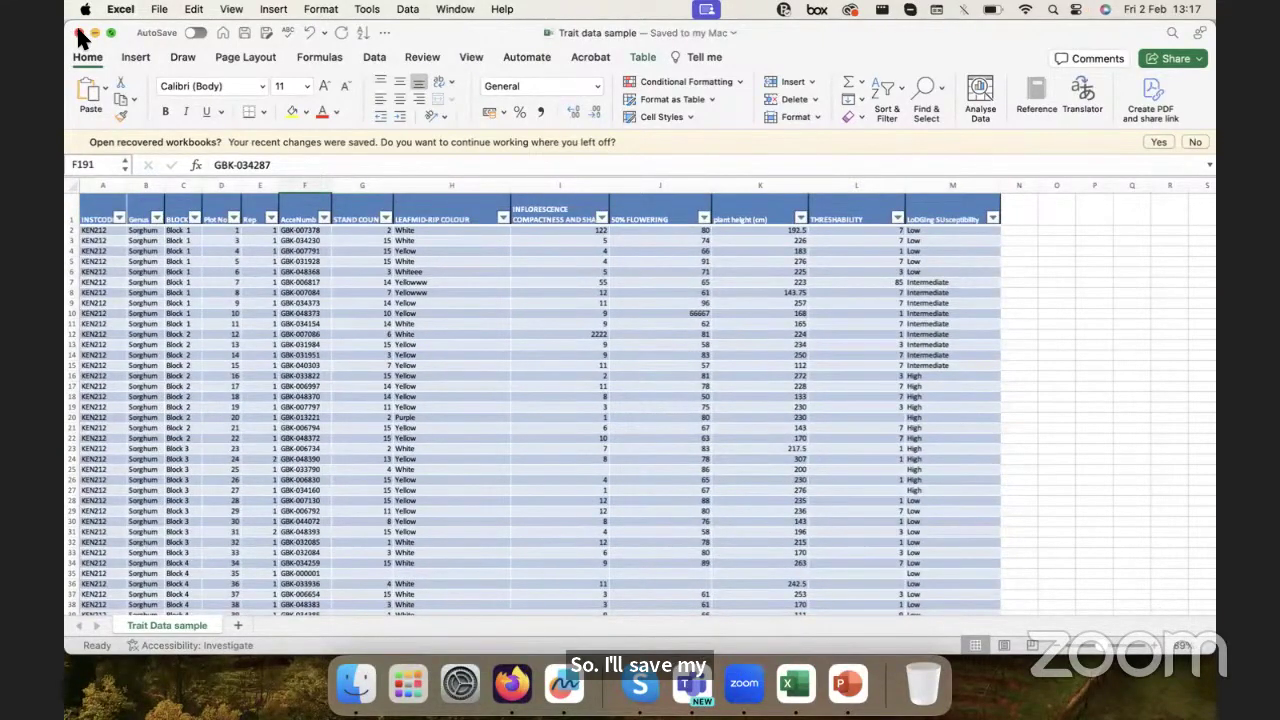
click(80, 34)
- From the Sandbox home page, go to My dashboard and open the Trait data Datasets list
click(488, 405)
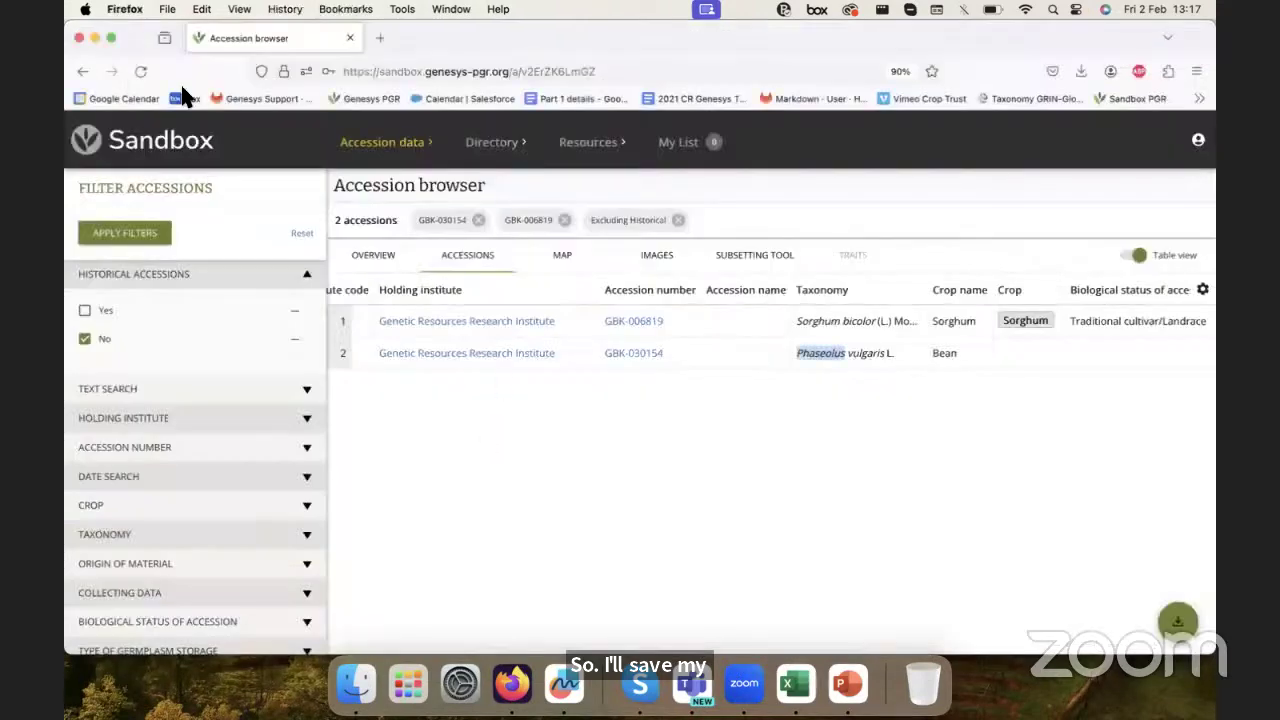
click(88, 140)
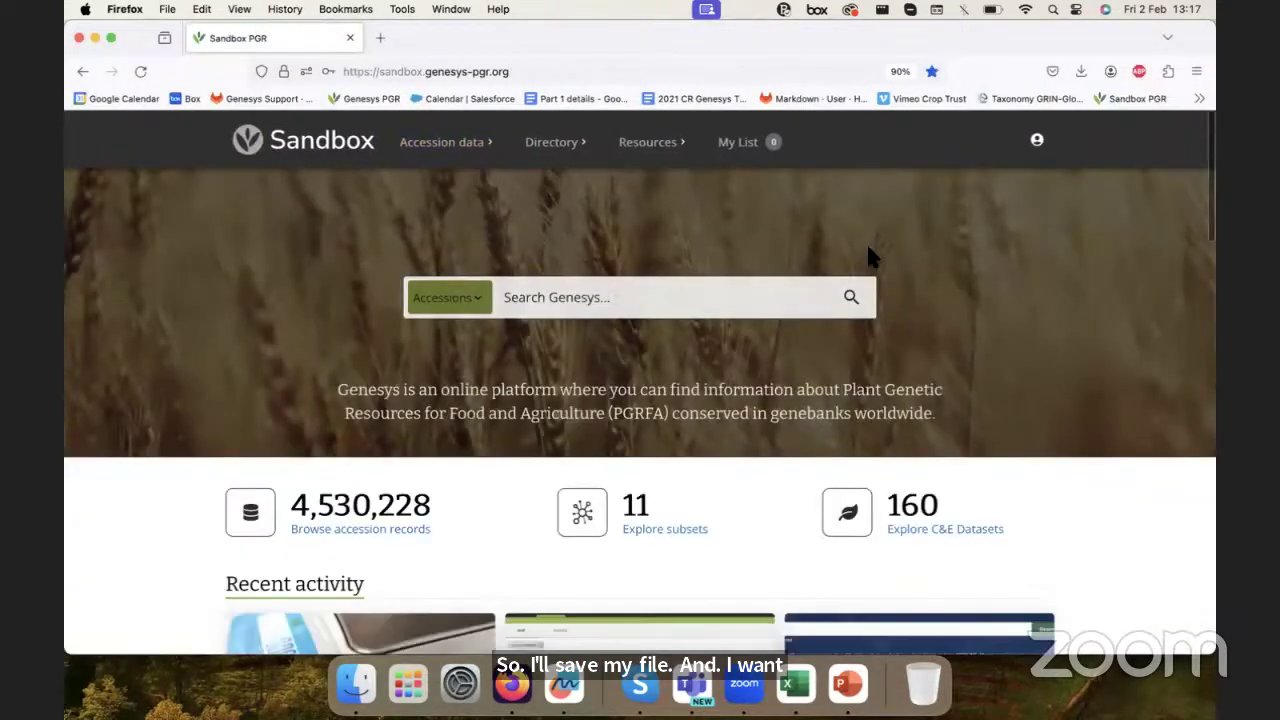
click(1037, 152)
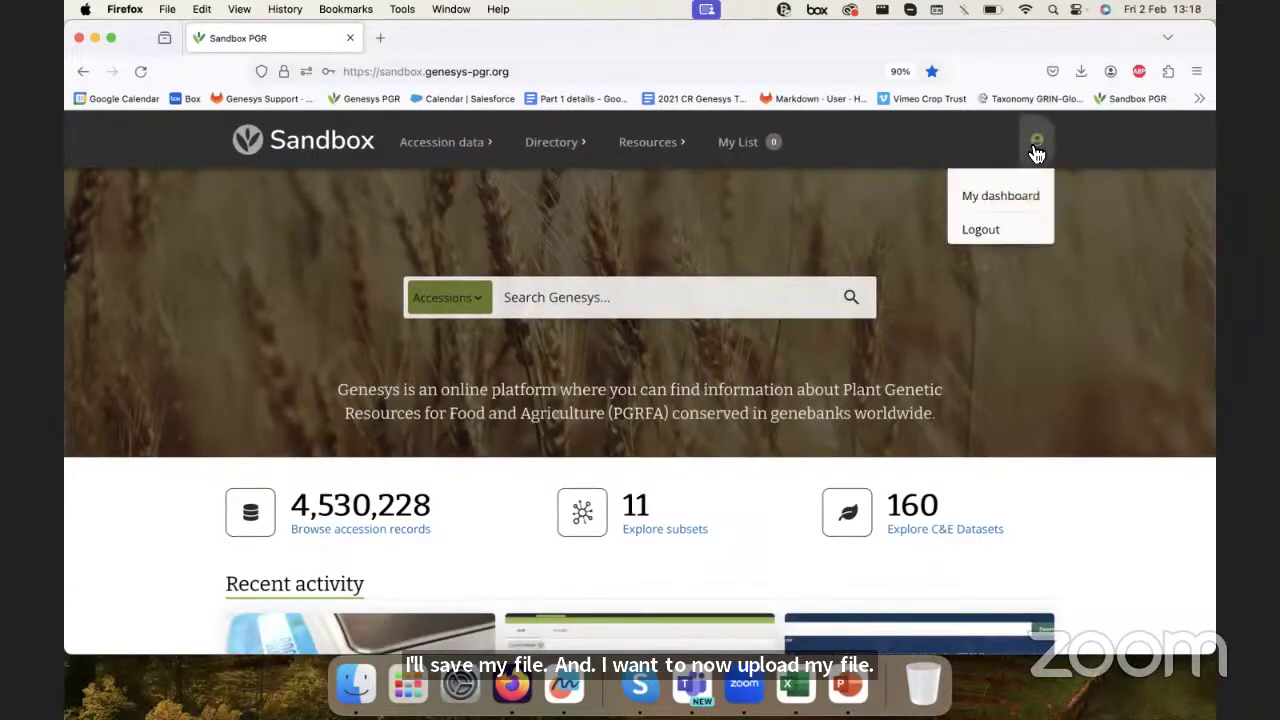
click(992, 202)
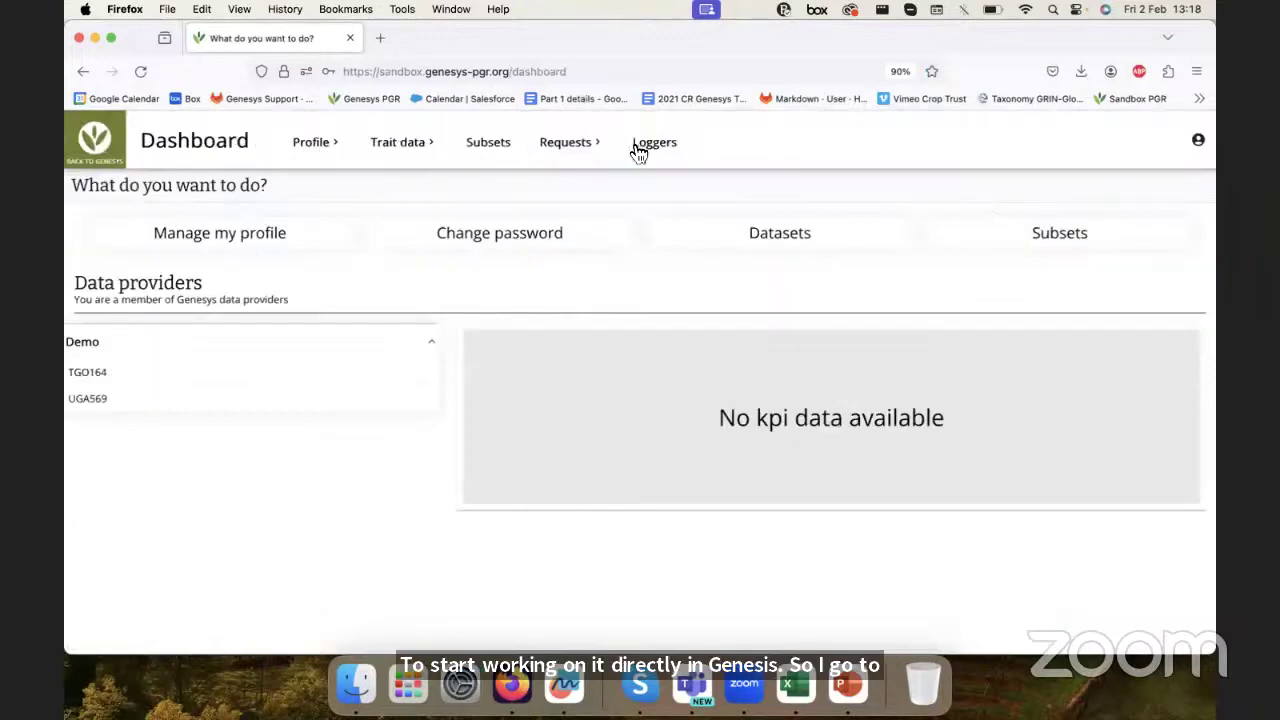
click(392, 152)
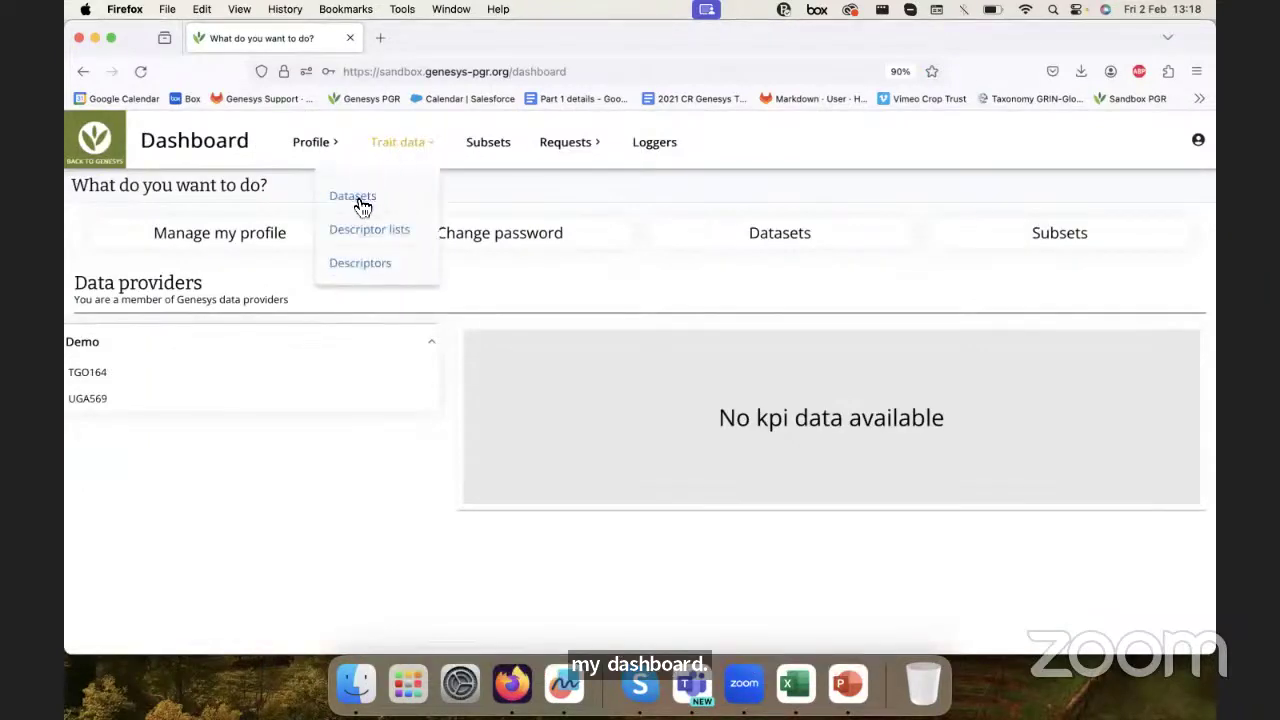
click(360, 201)
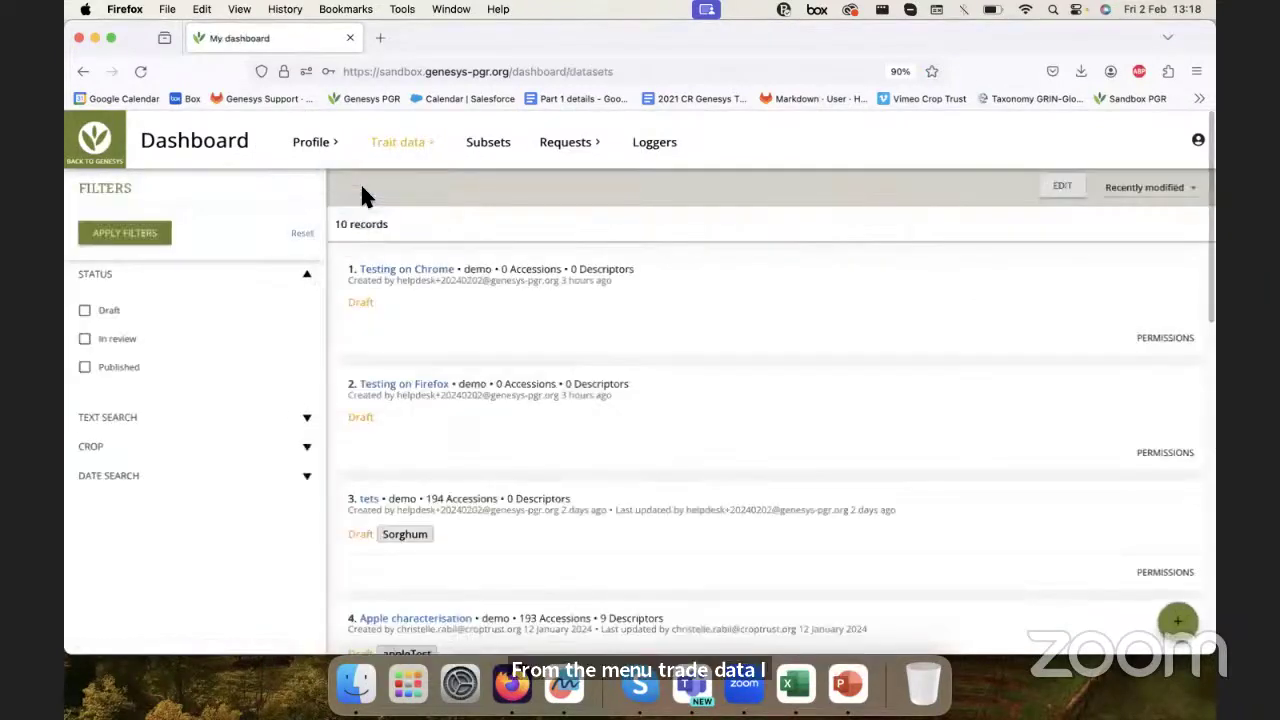
- Start a new phenotypic dataset with Demo as the data provider
click(1178, 621)
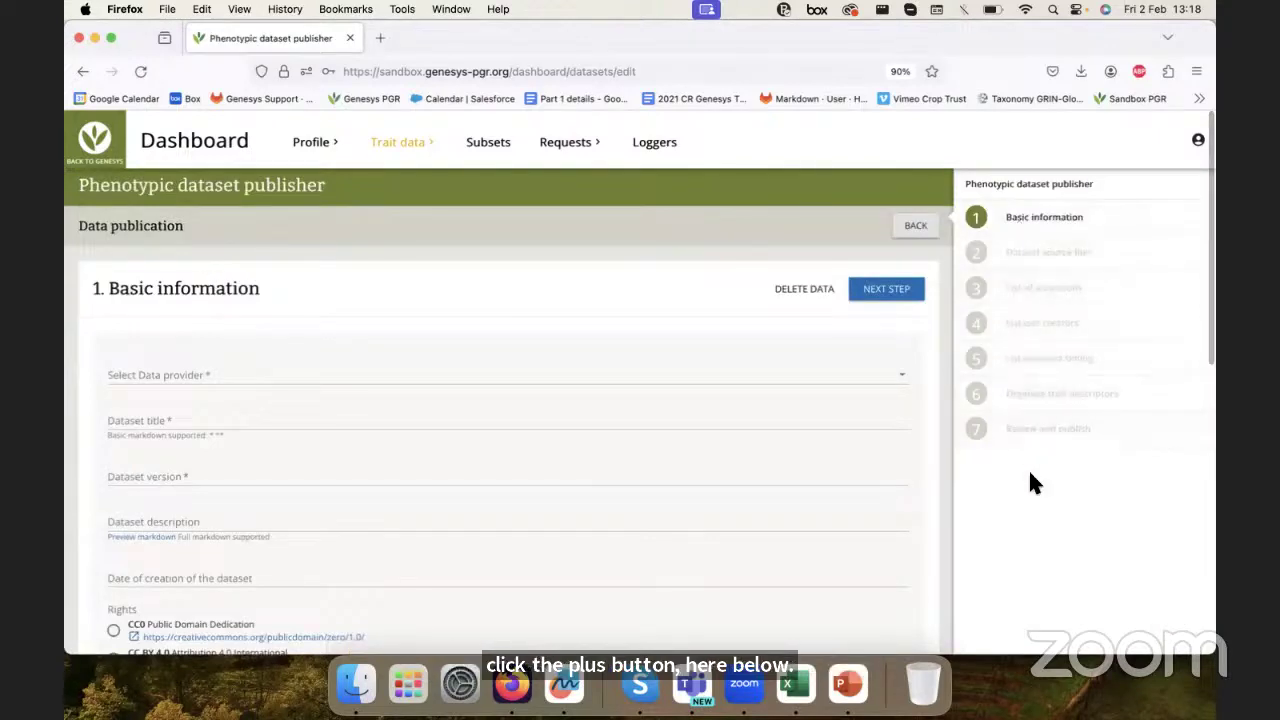
click(185, 370)
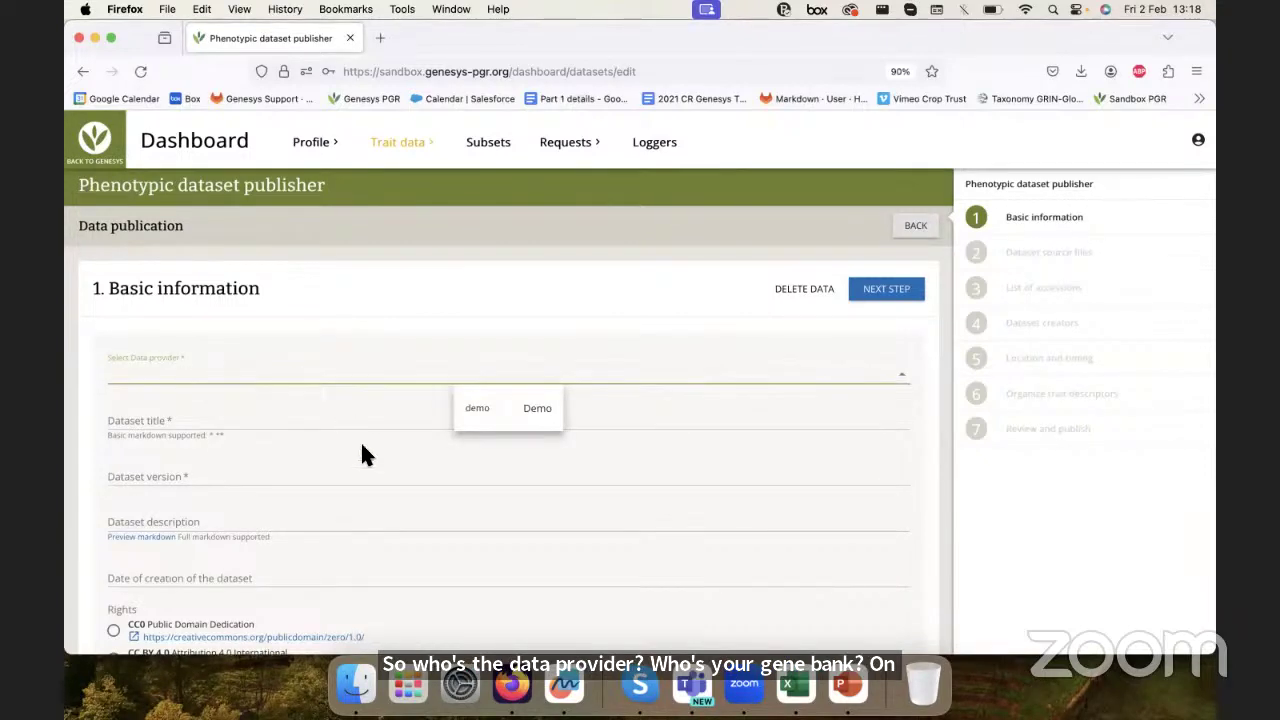
click(505, 420)
scroll(324, 446, down, 2)
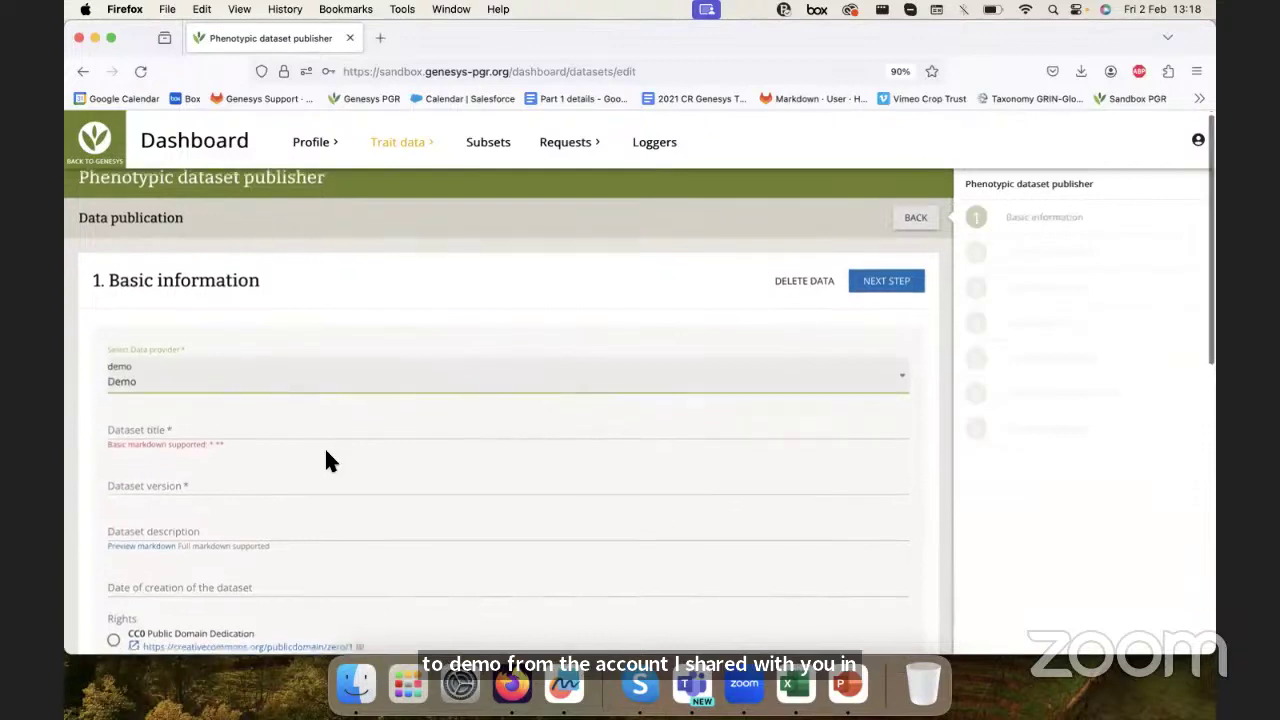
- Enter the dataset title 'Characterisation of Sorghum accessions in 2016'
click(221, 358)
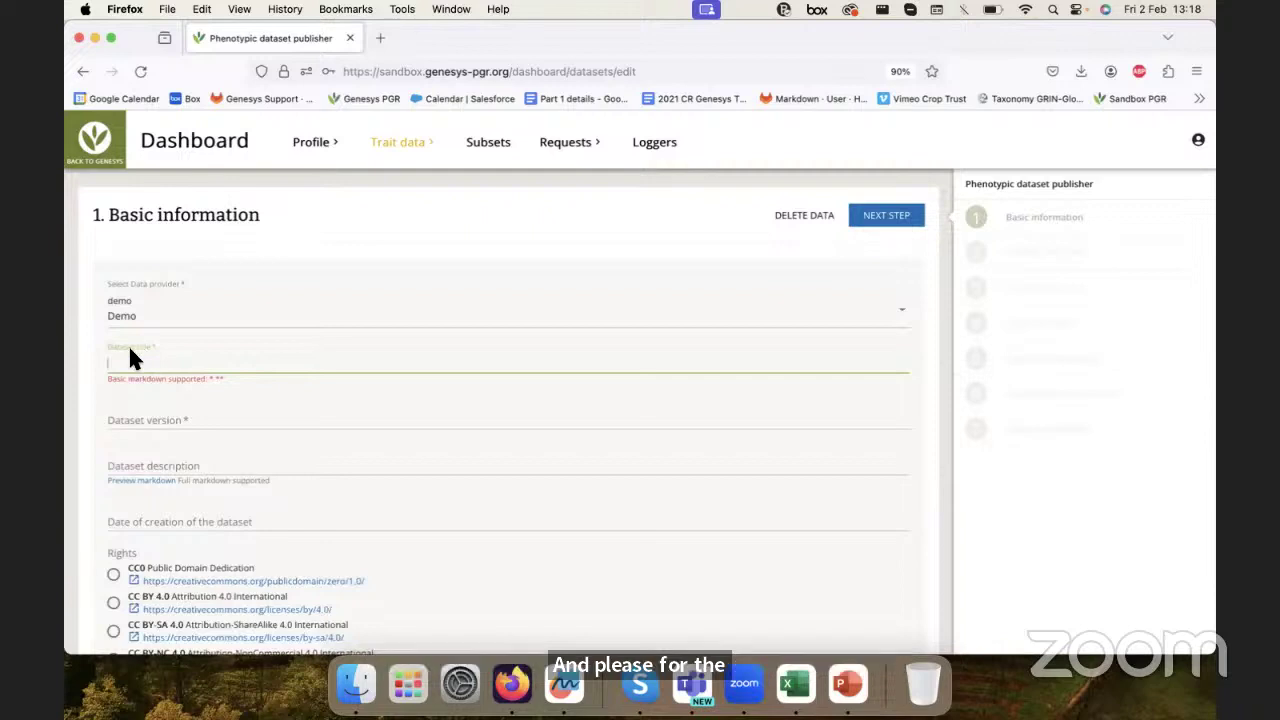
text(Characterisation of Sorghum accessions in 202)
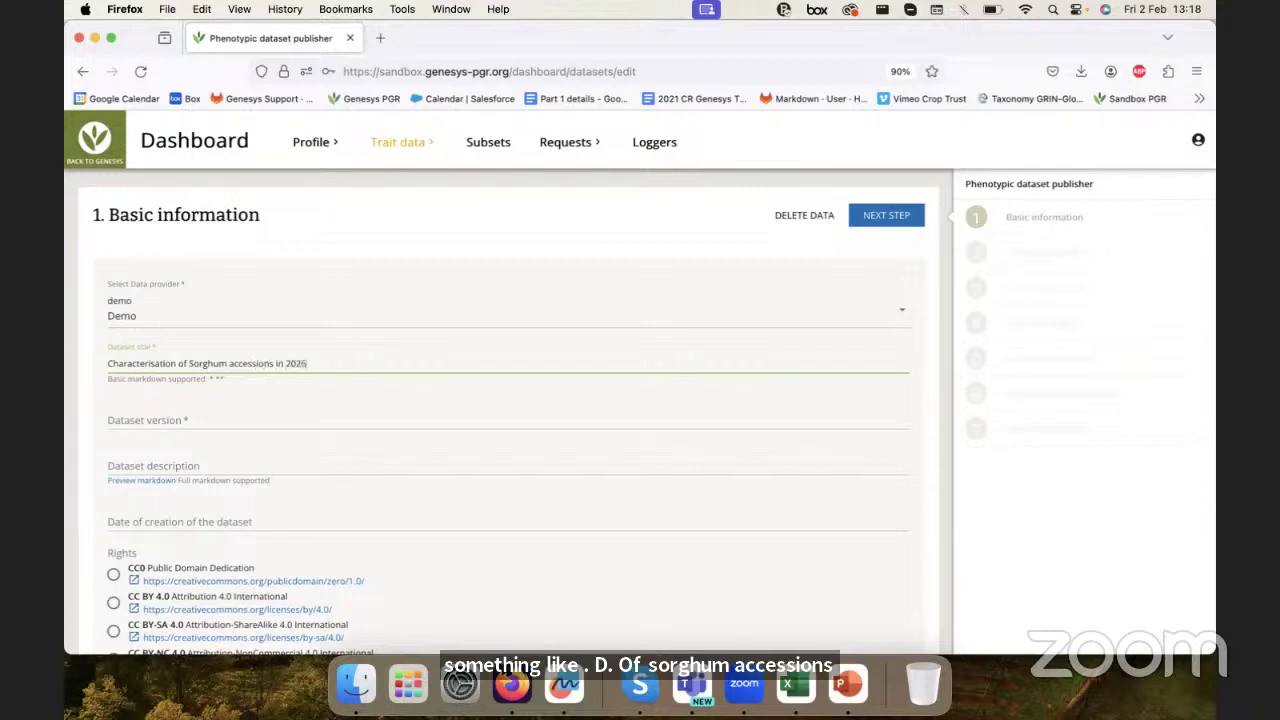
text(6)
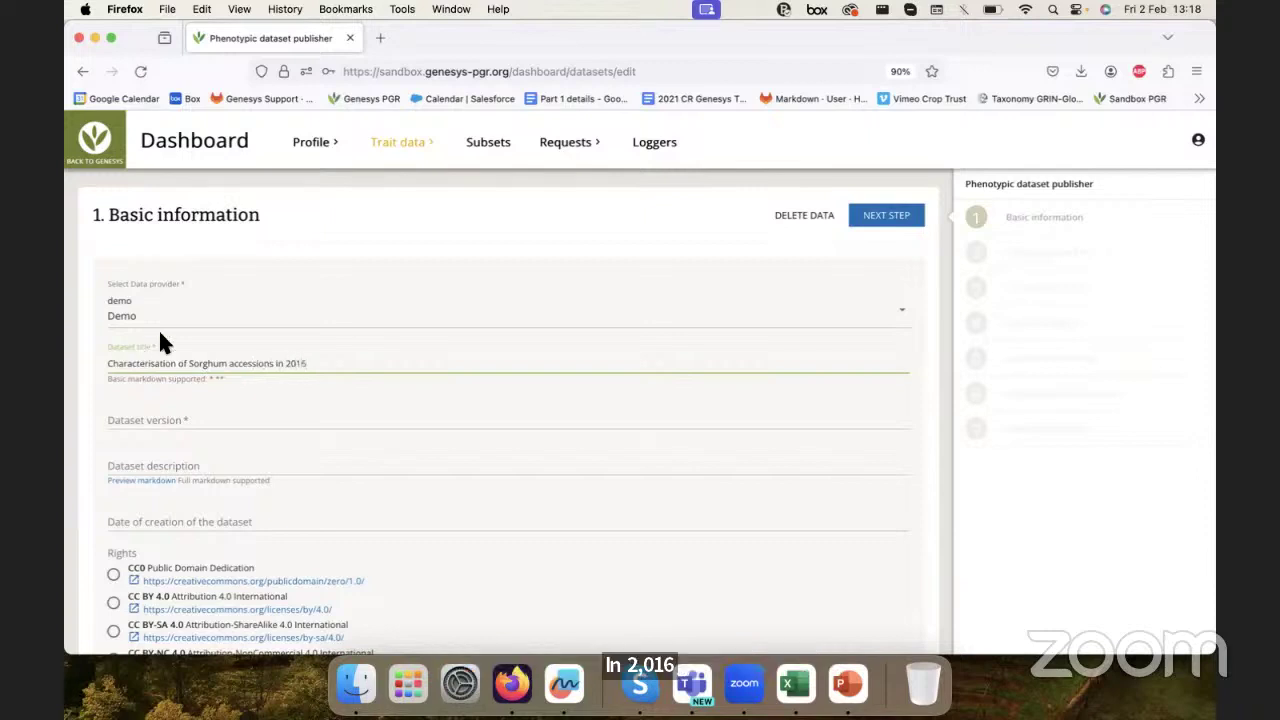
- Prefix the dataset title with the presenter's name
drag(111, 365, 327, 363)
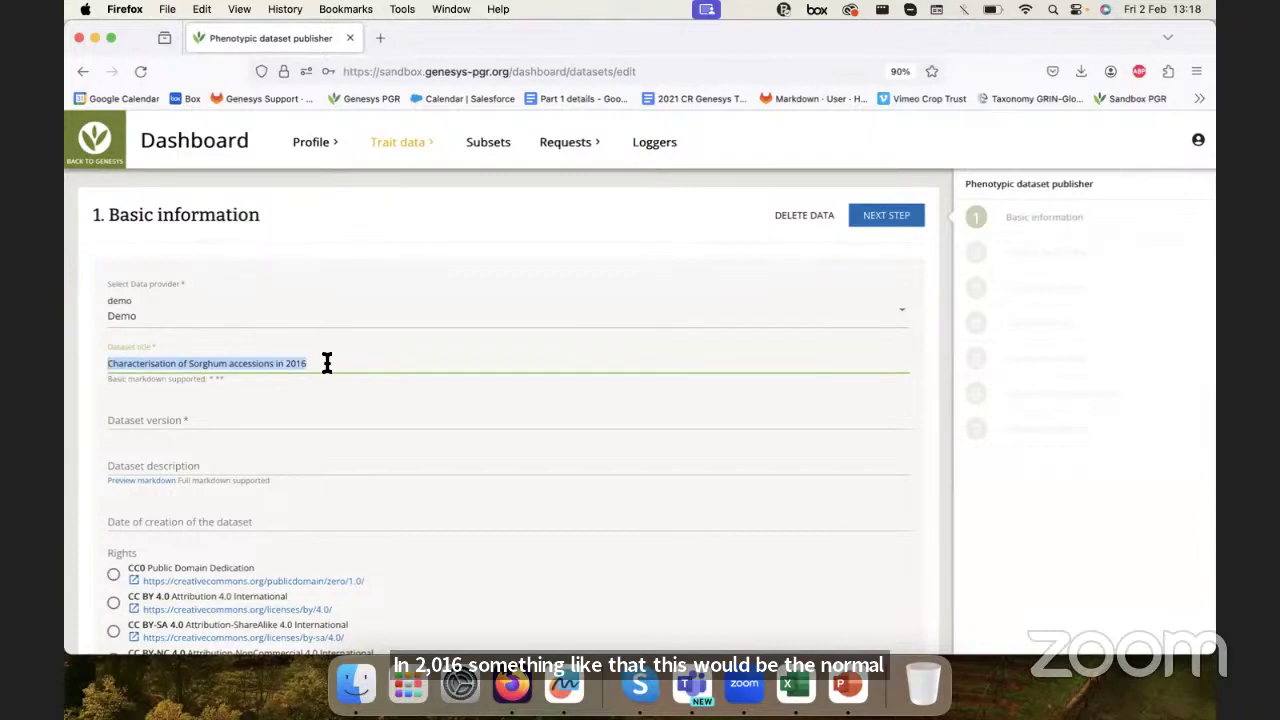
click(327, 363)
scroll(327, 363, up, 3)
scroll(327, 363, down, 3)
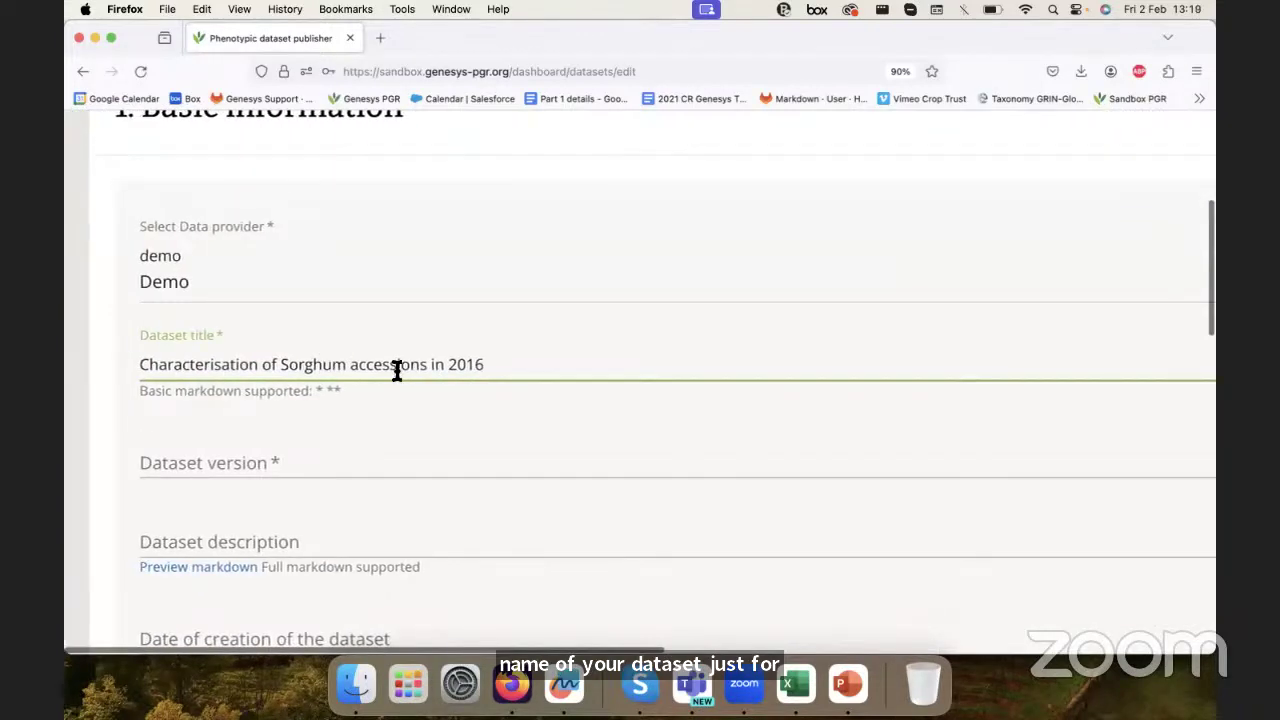
triple_click(581, 369)
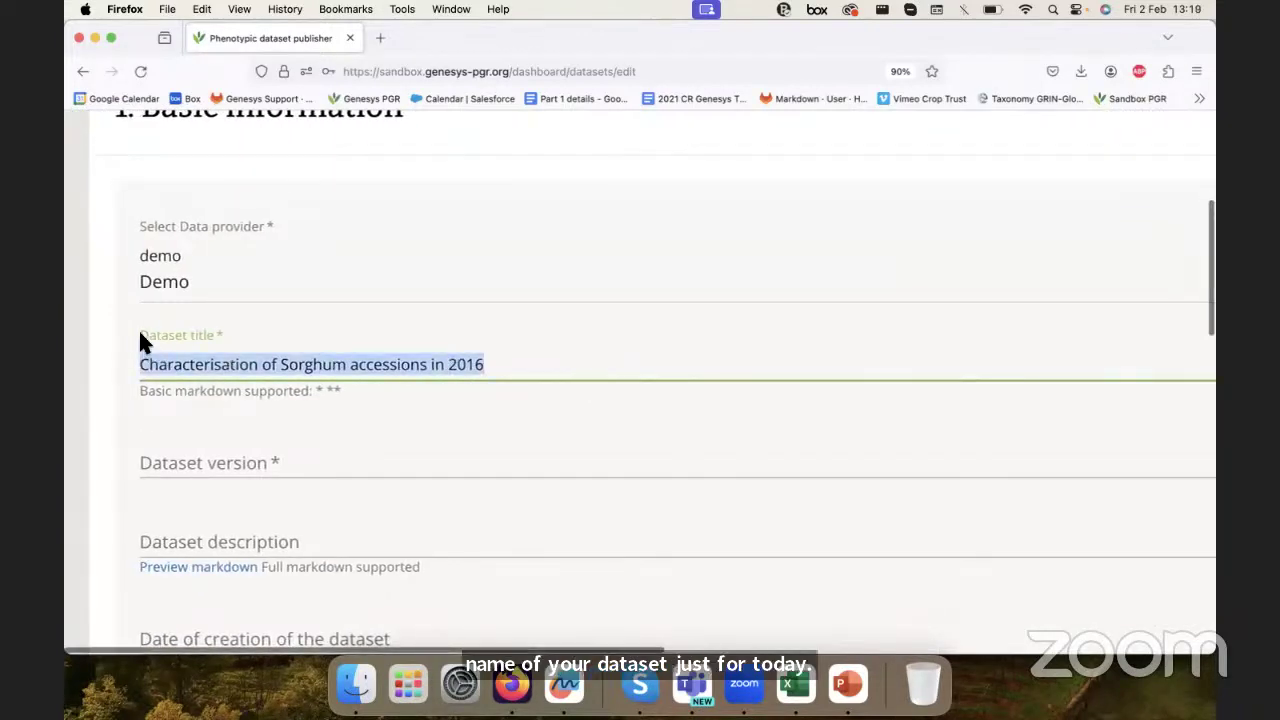
drag(141, 340, 234, 337)
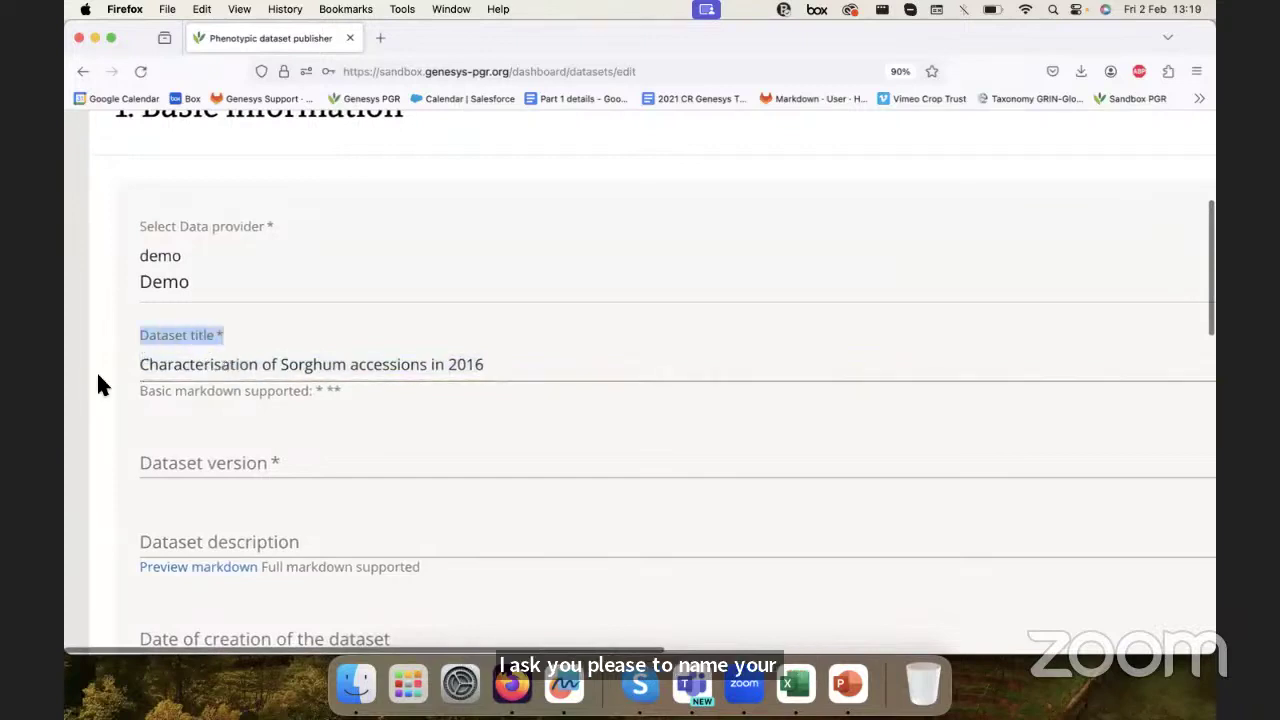
click(138, 364)
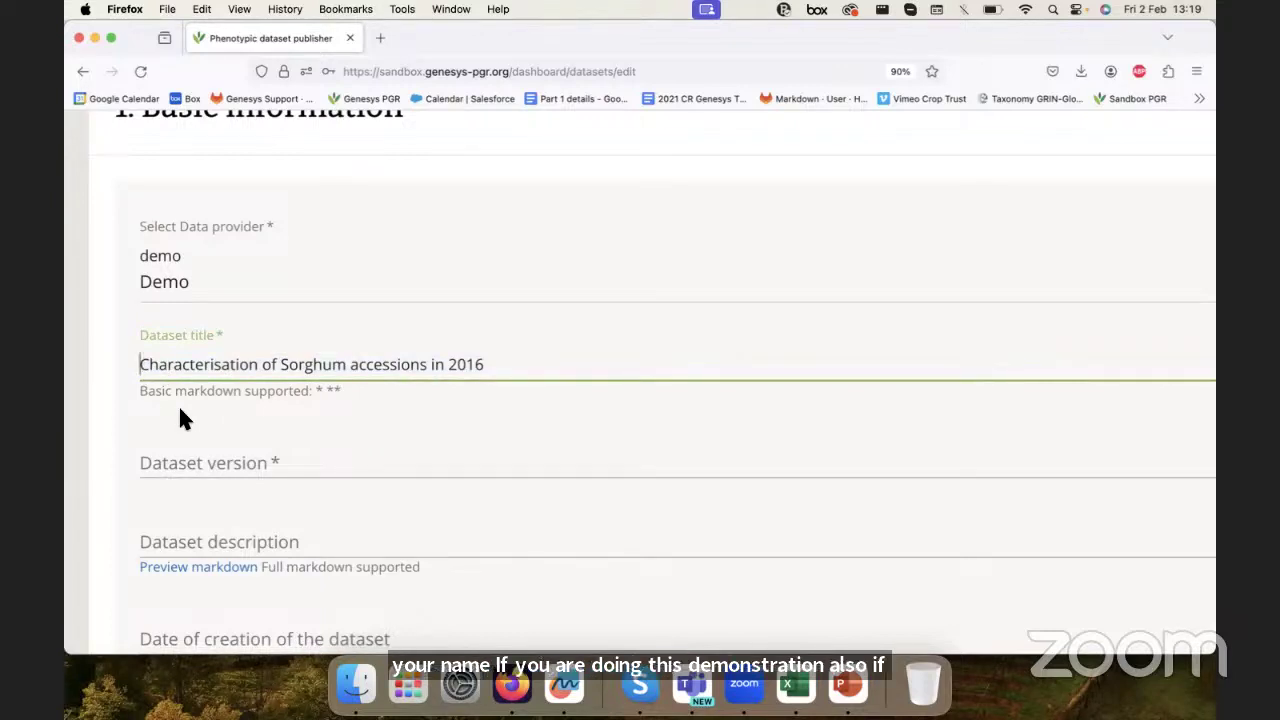
text(Christelle Rabi)
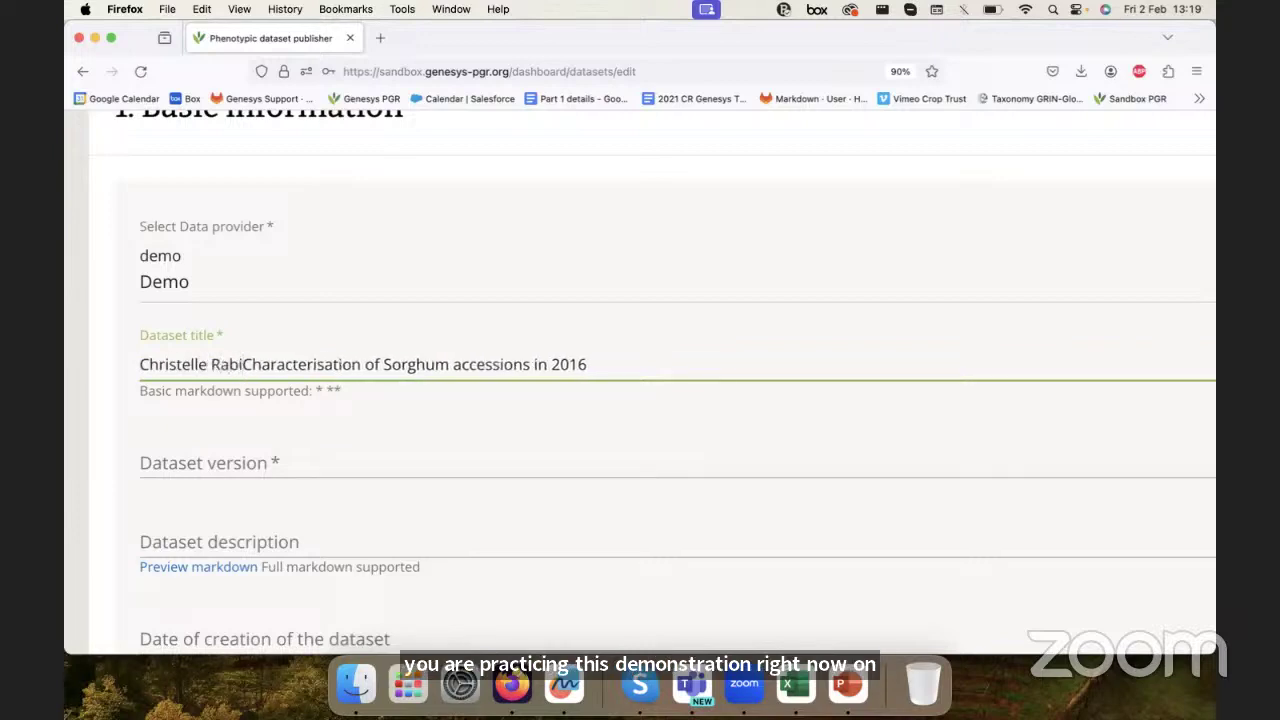
text(l)
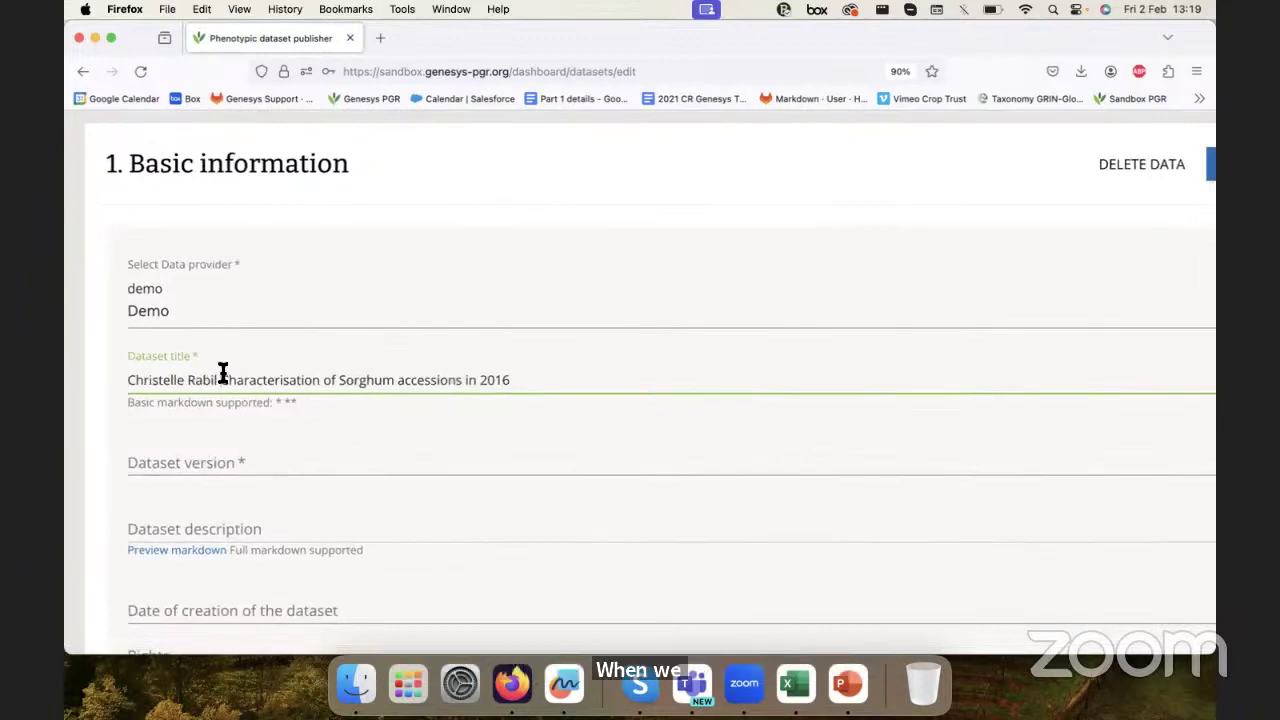
- Add a dash after the name and shorten the title to end 'Characterisation of Sorghum 2016'
text(-)
click(226, 453)
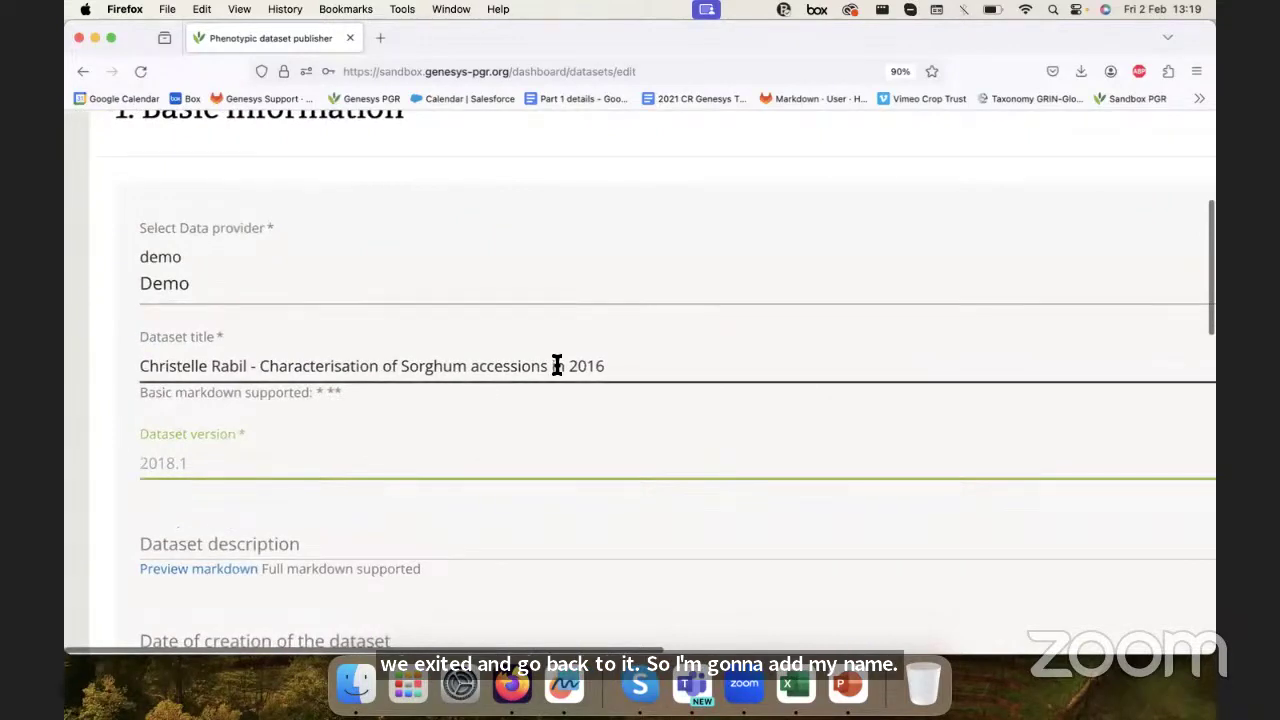
drag(571, 366, 622, 366)
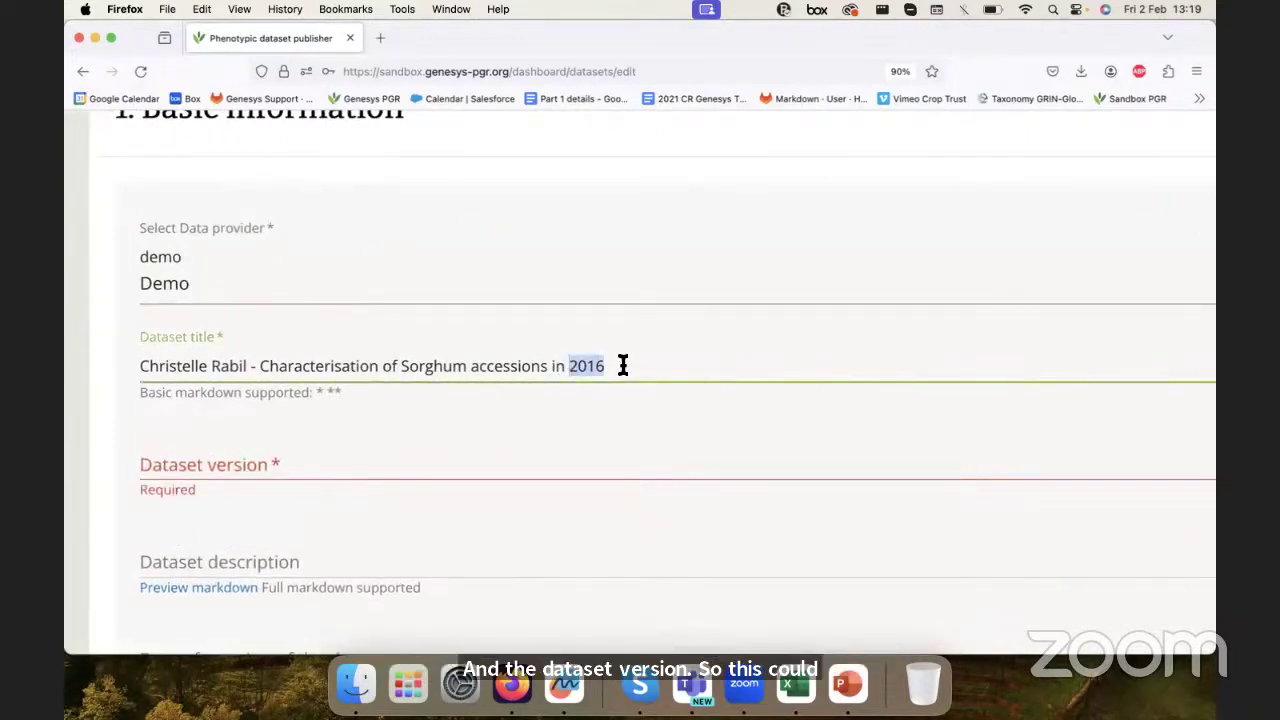
- Set the dataset version to 1.1
click(319, 468)
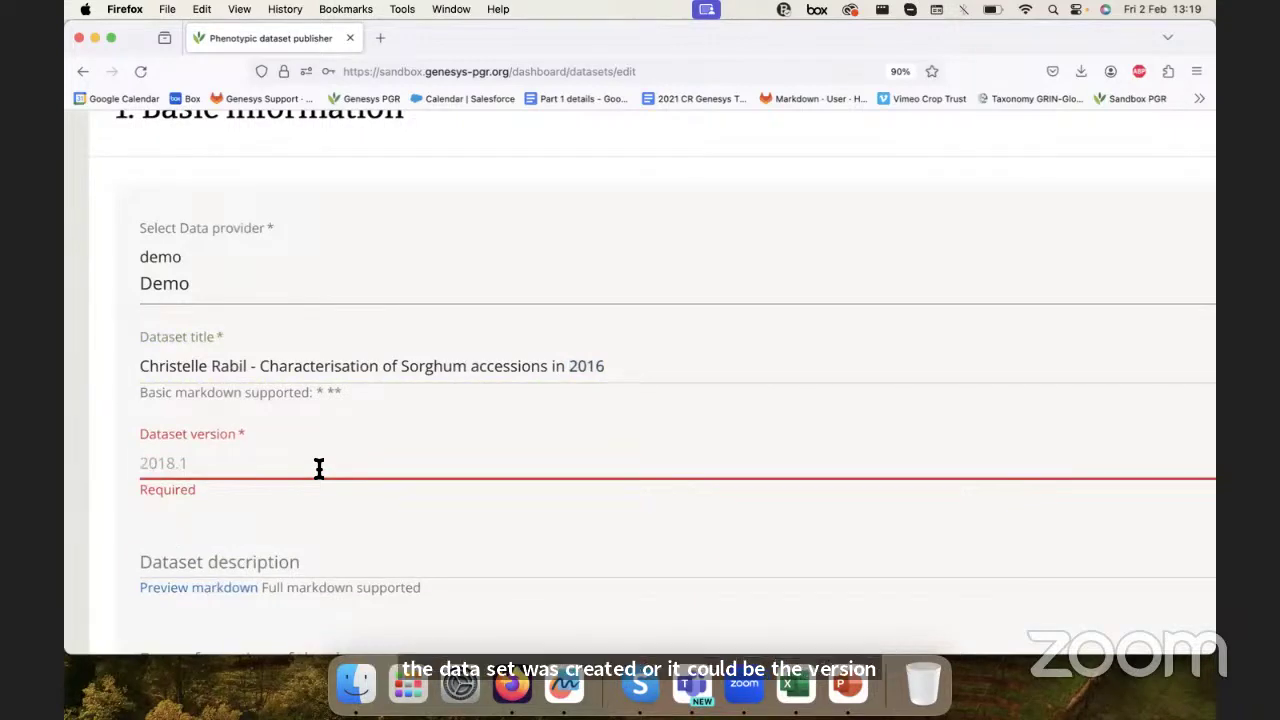
text(1.0)
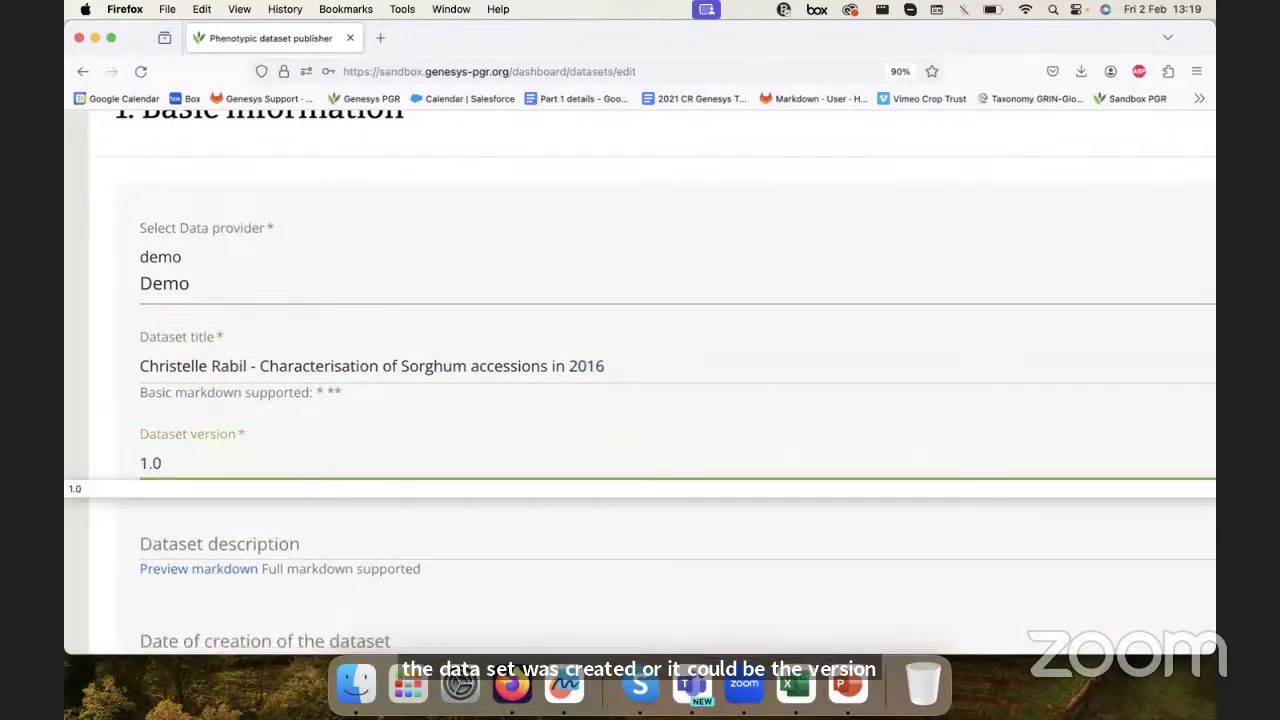
click(300, 416)
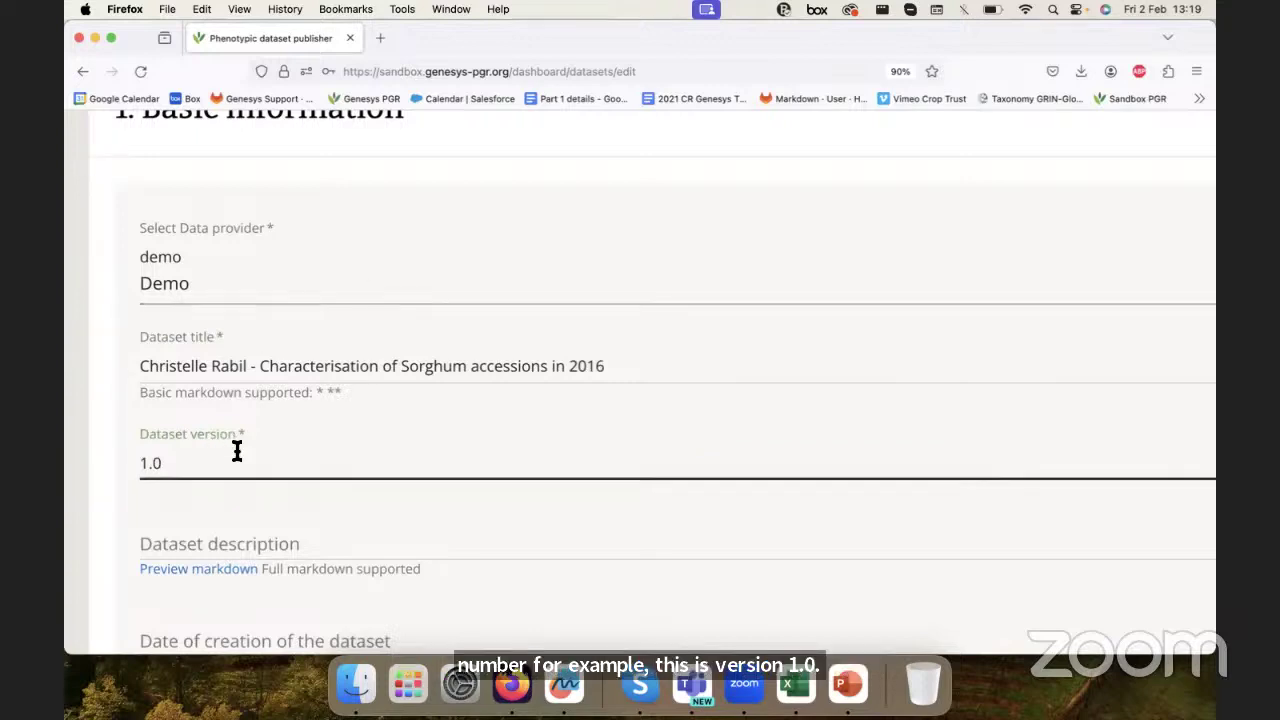
drag(154, 461, 176, 458)
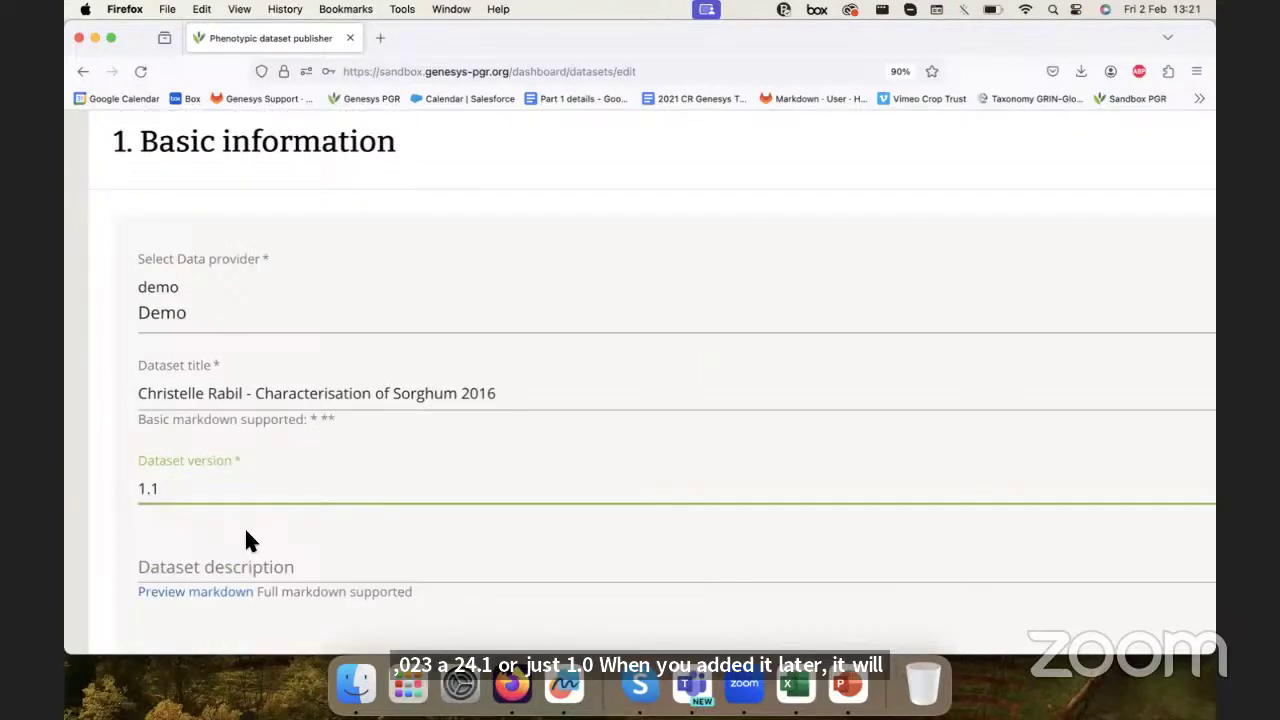
click(240, 545)
scroll(223, 563, down, 4)
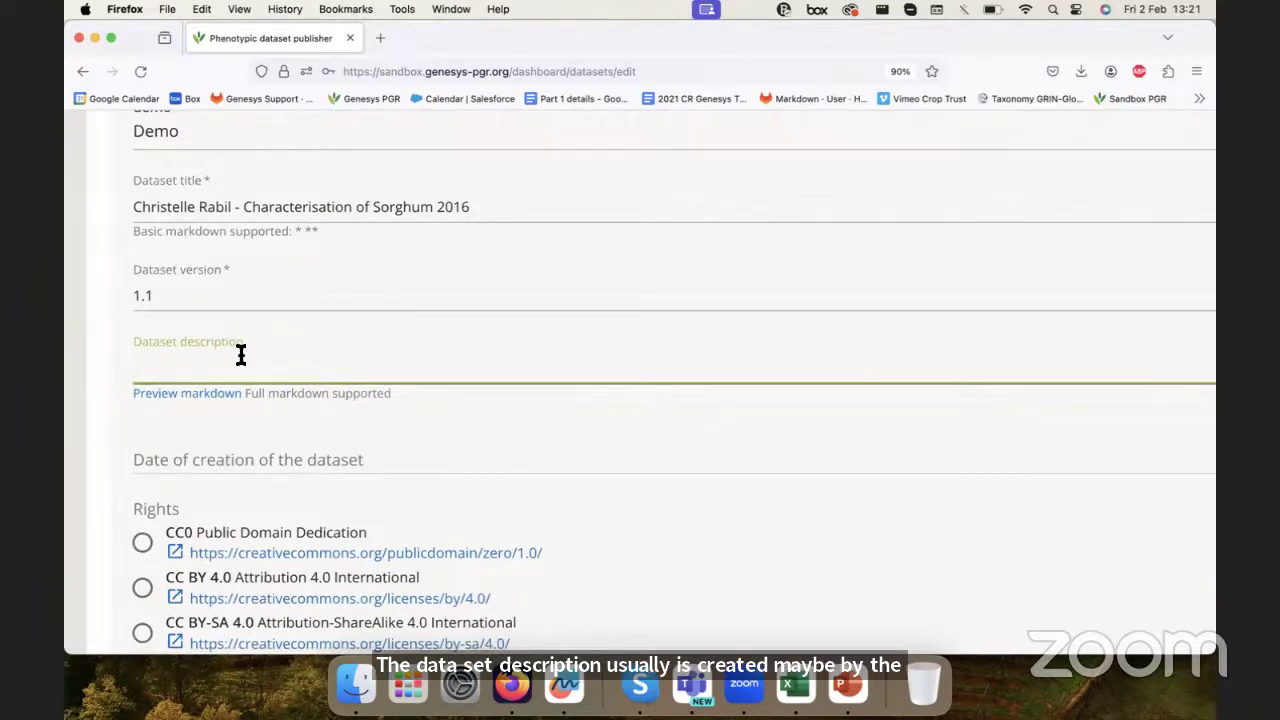
- Compose the sentence 'Characterisation of 190 Sorghum accessions as part of the 2016 project'
drag(243, 206, 657, 200)
key(super+c)
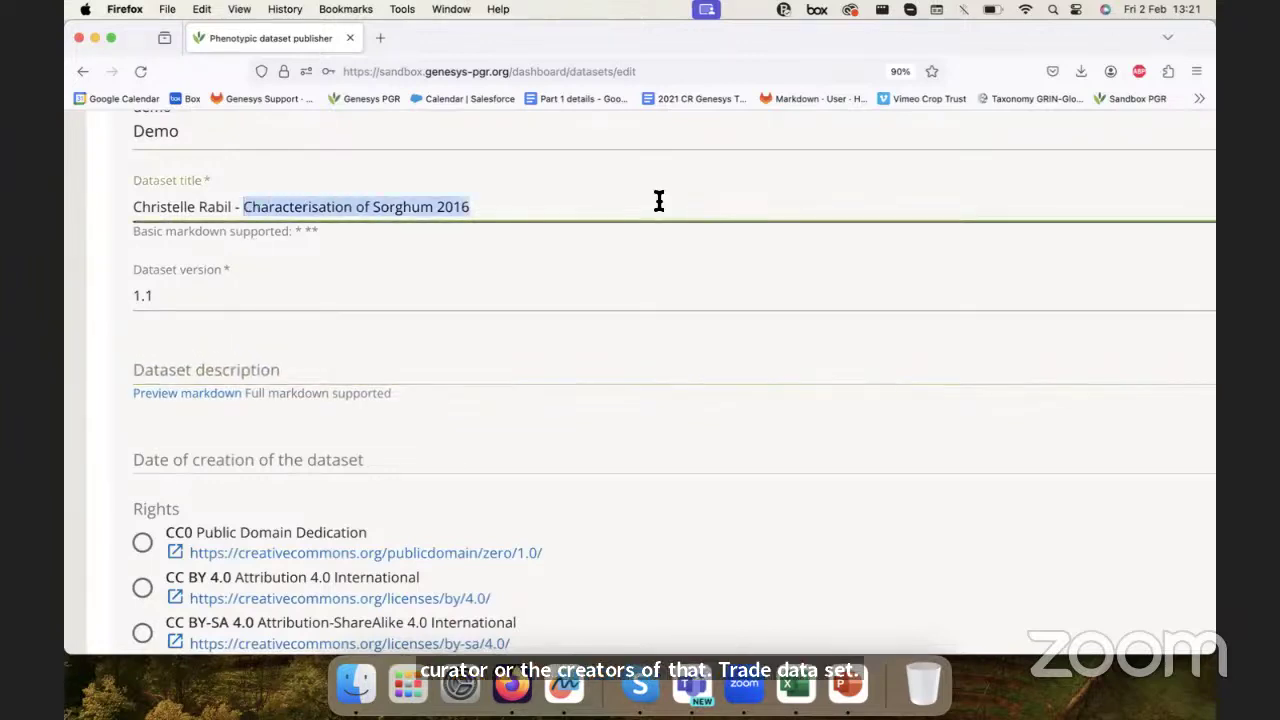
click(360, 448)
key(super+v)
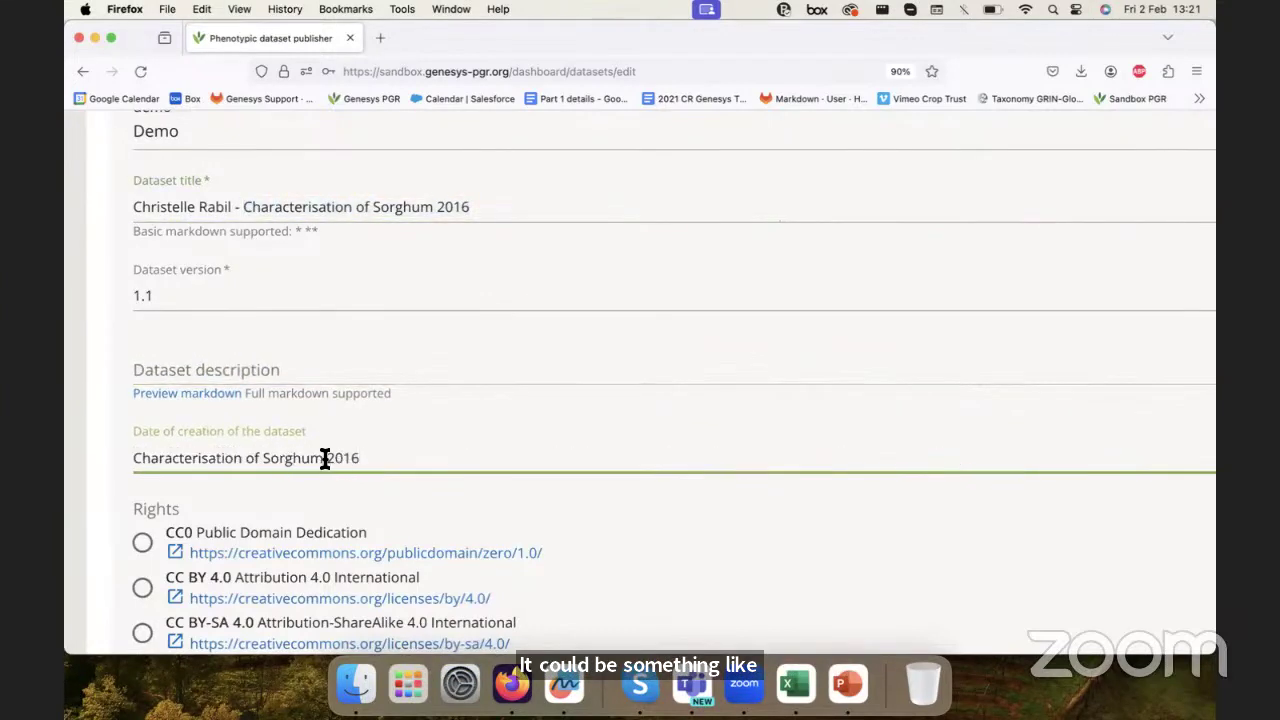
click(262, 453)
text(1)
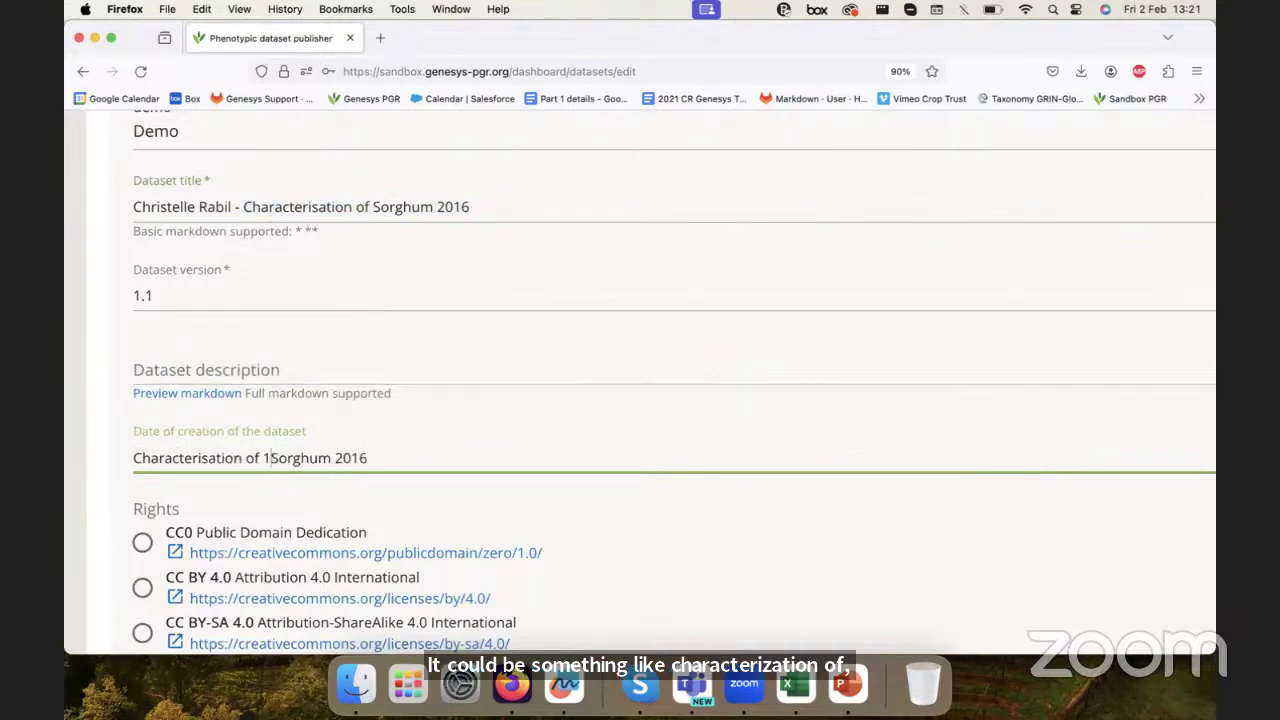
text(90 )
text( accessions as pa)
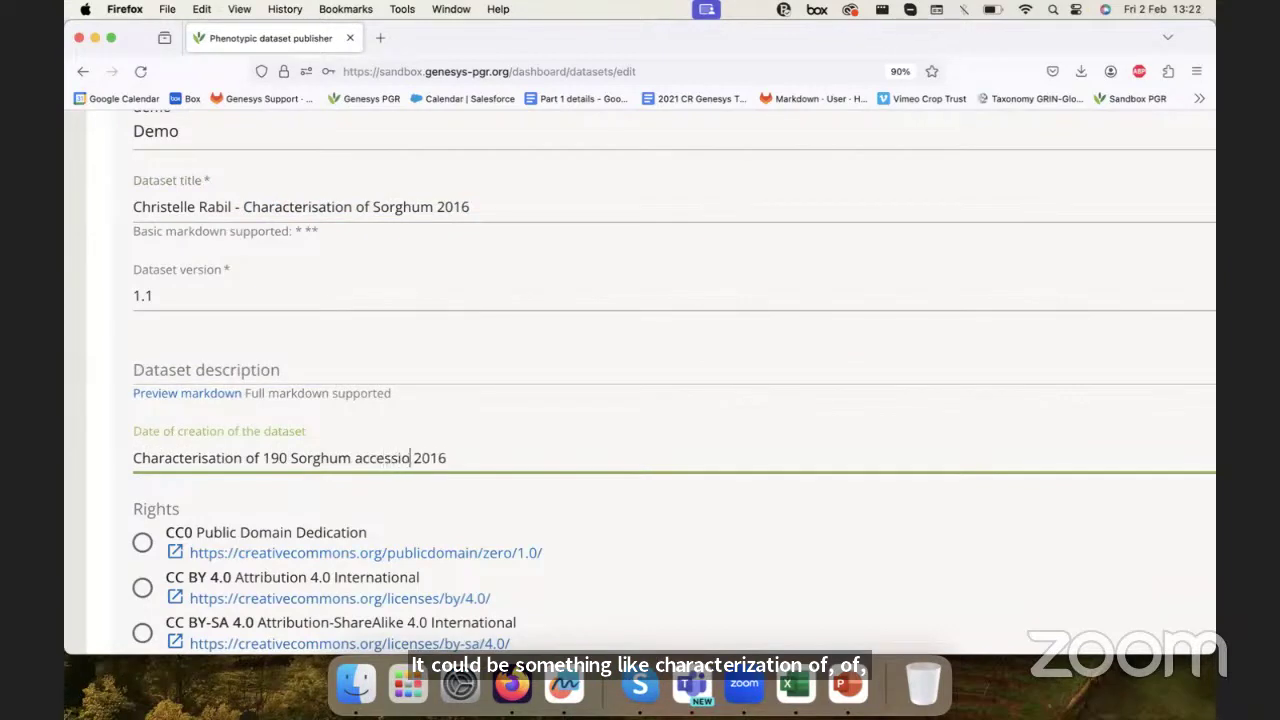
text(tr)
key(BackSpace)
key(BackSpace)
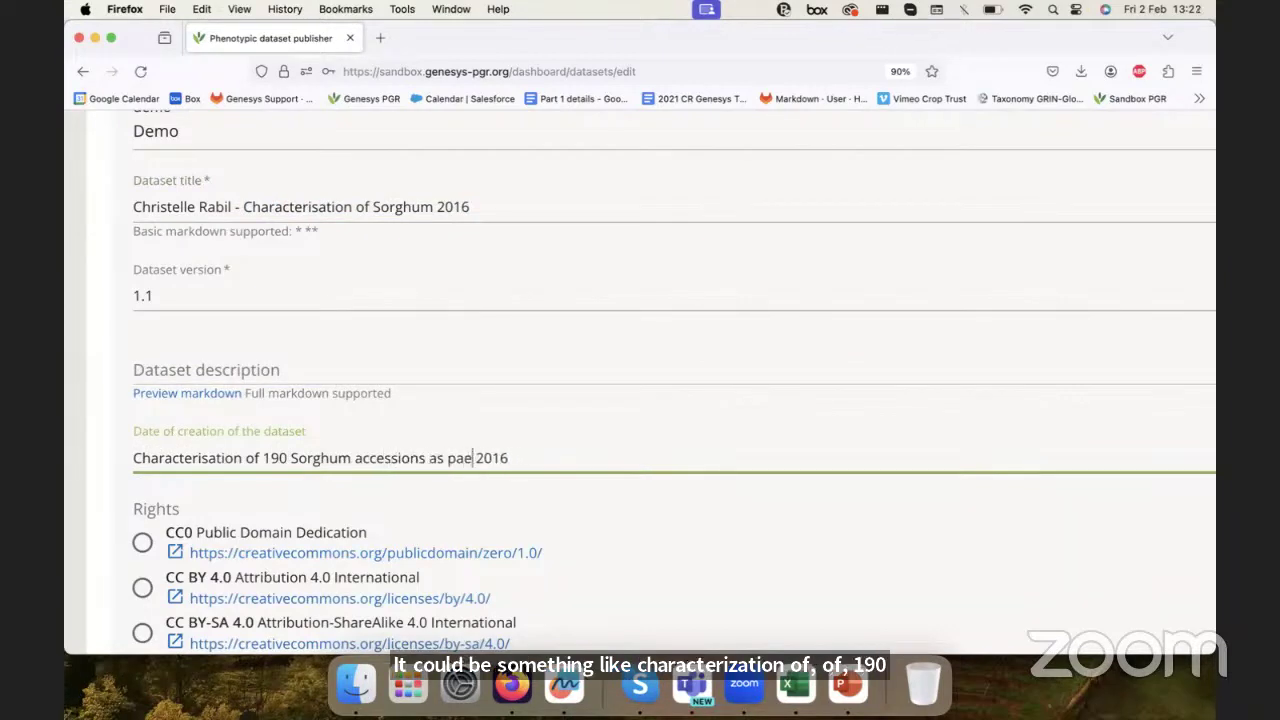
text(rt of the)
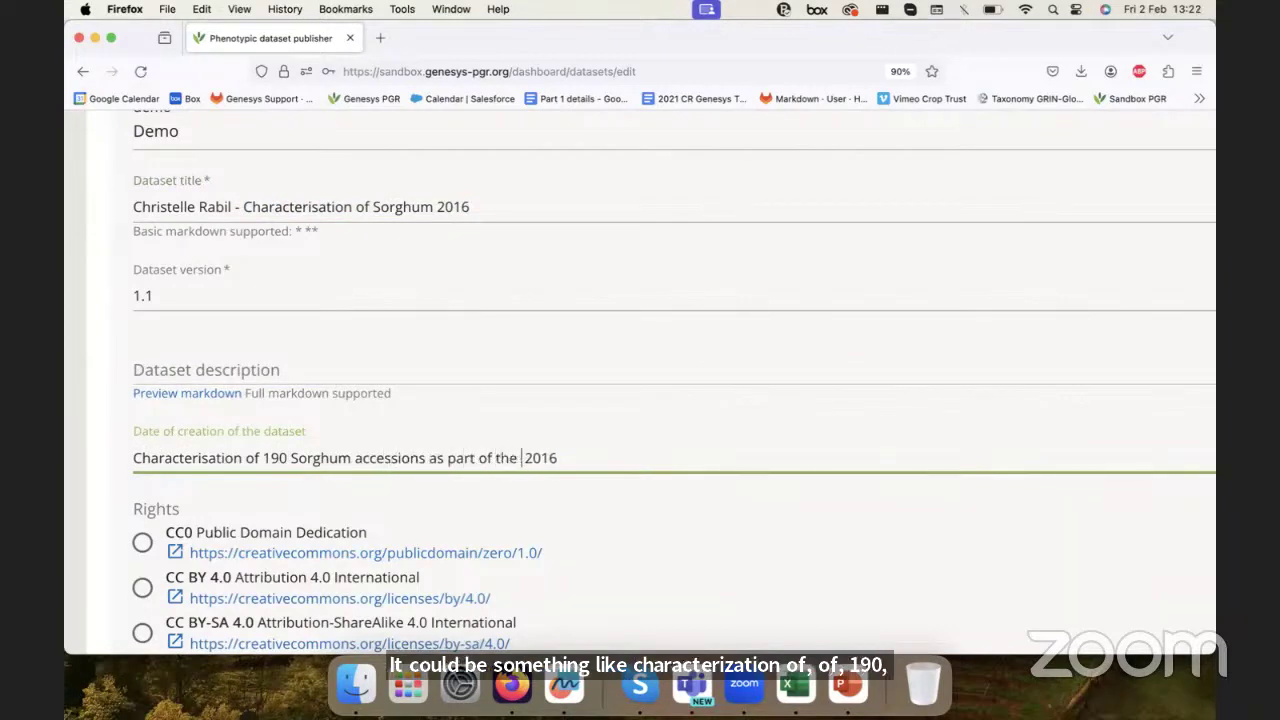
click(583, 457)
text(project)
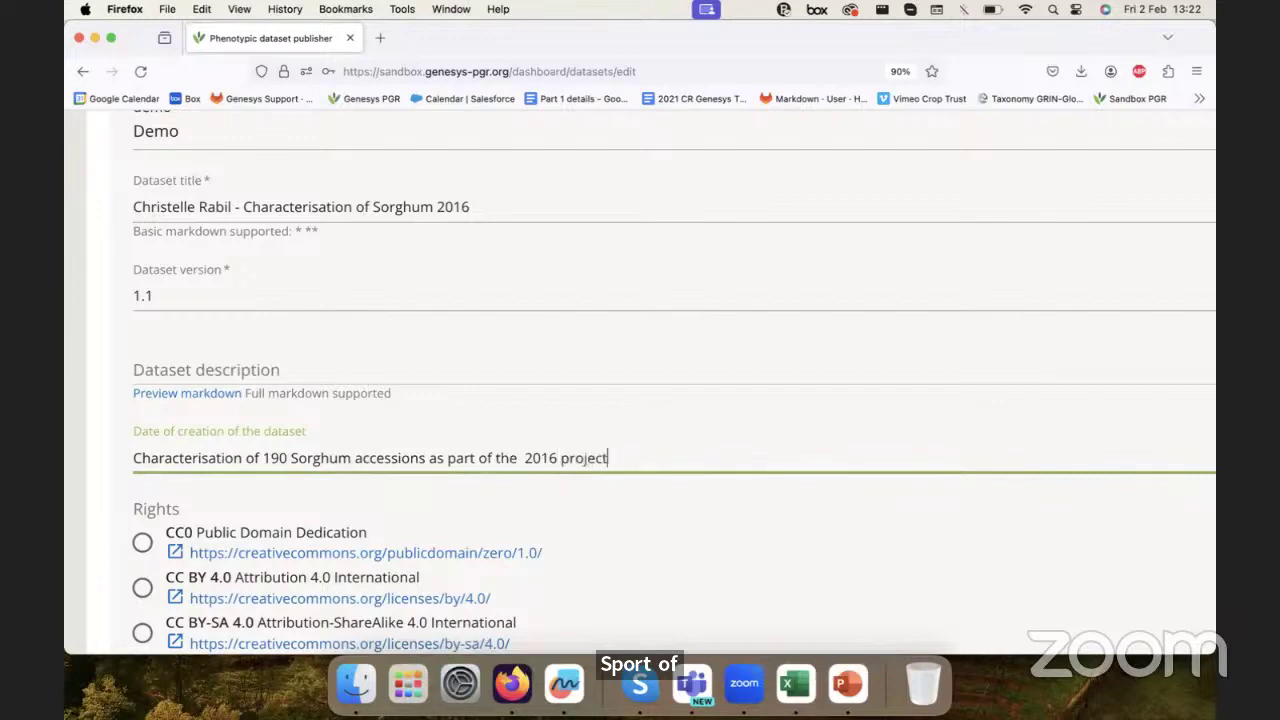
scroll(613, 465, down, 4)
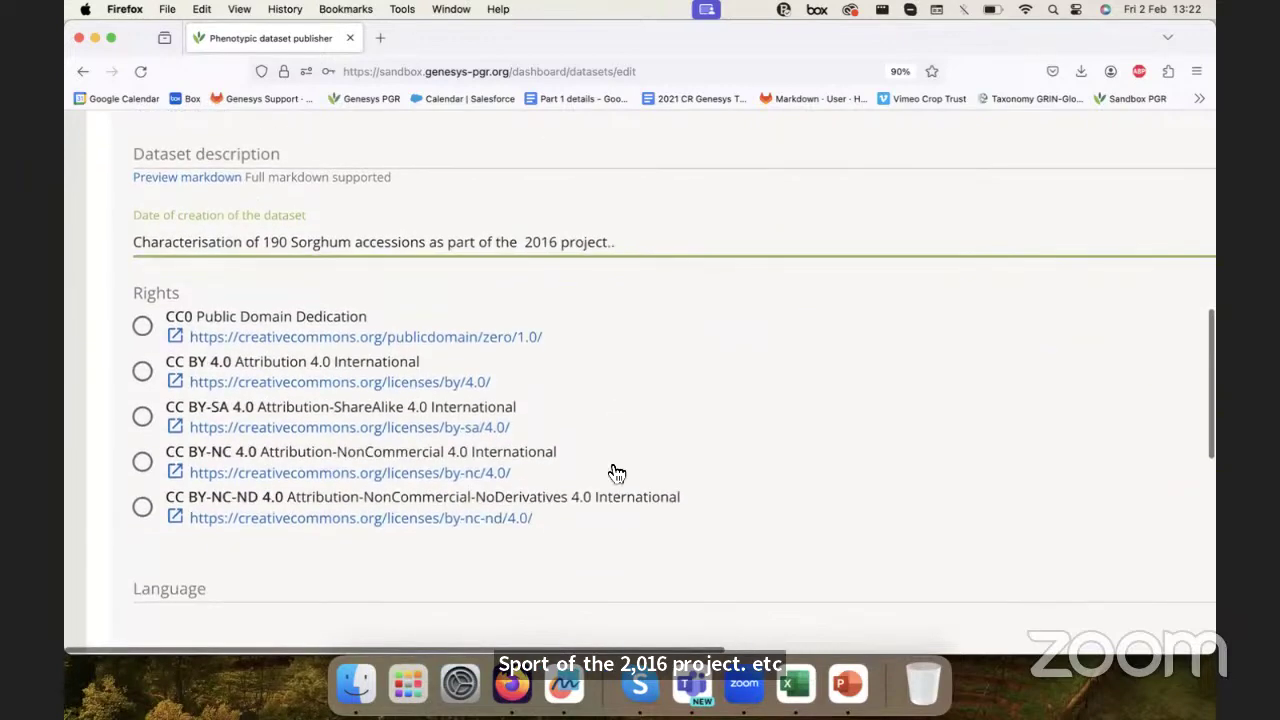
click(154, 297)
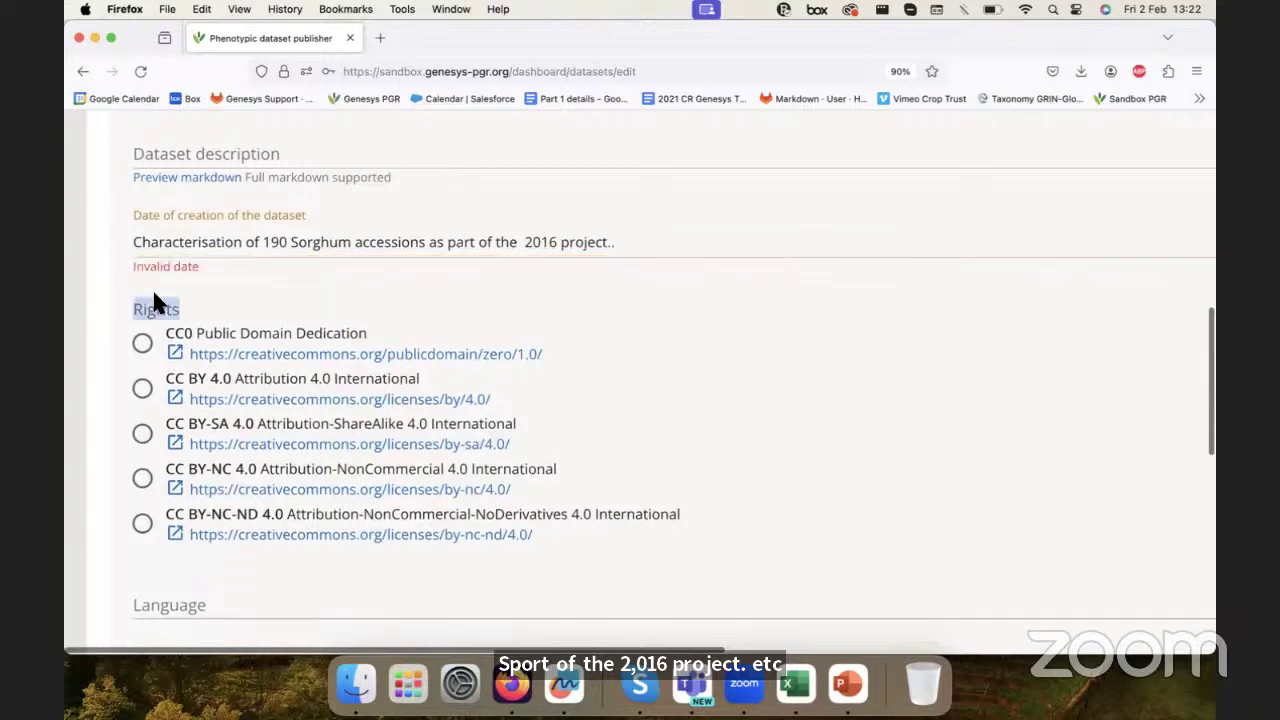
- Move that sentence from the Date field into Dataset description, leaving the date empty
triple_click(229, 245)
key(ctrl+x)
click(214, 206)
key(super+v)
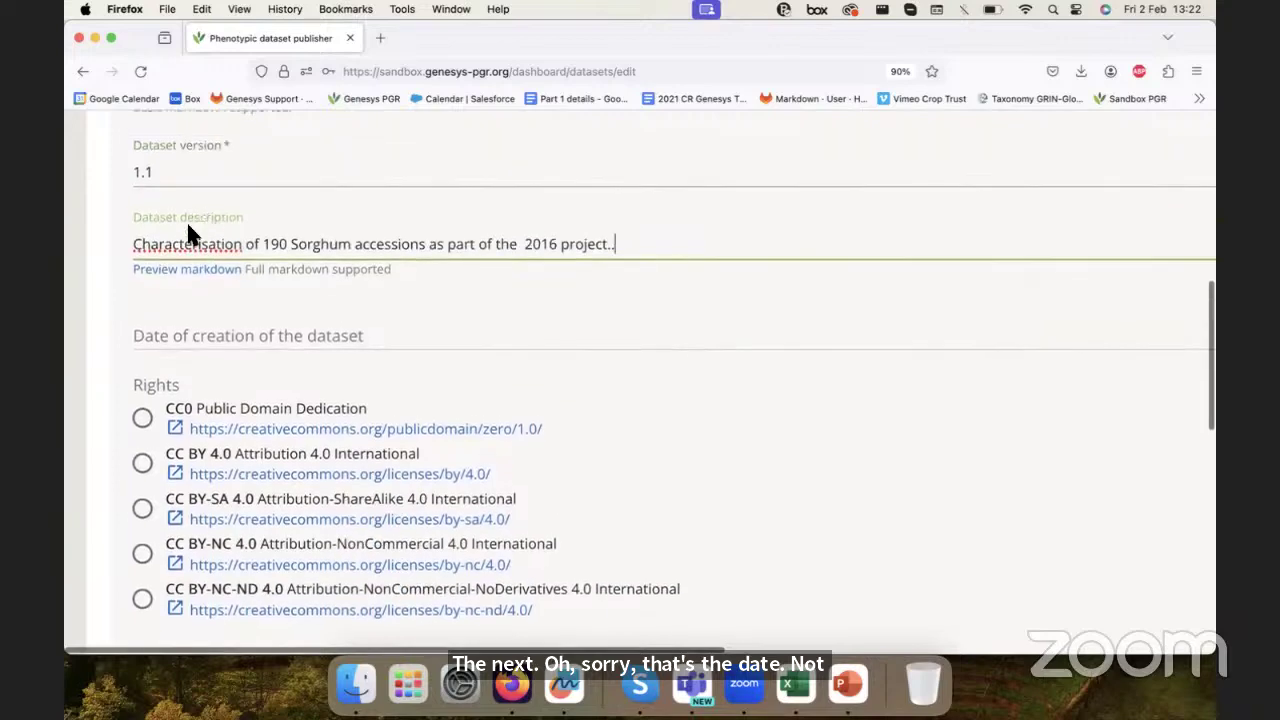
click(187, 346)
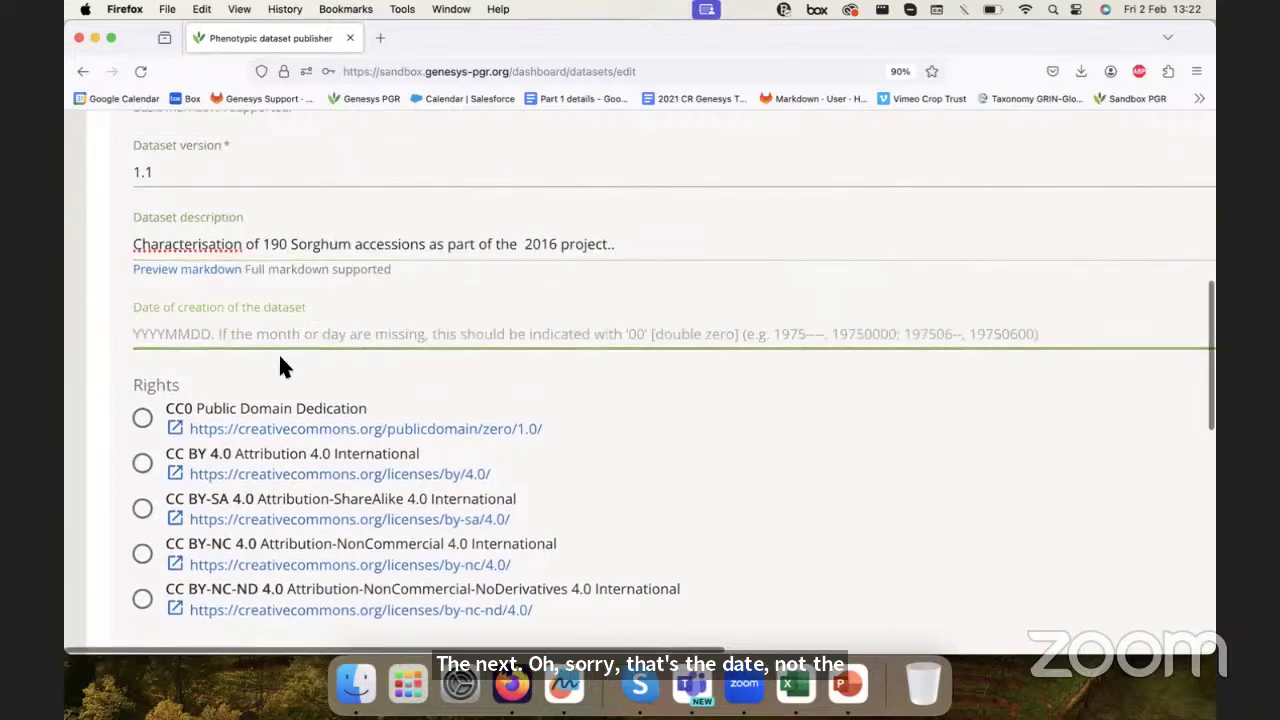
scroll(189, 348, up, 3)
scroll(189, 348, up, 2)
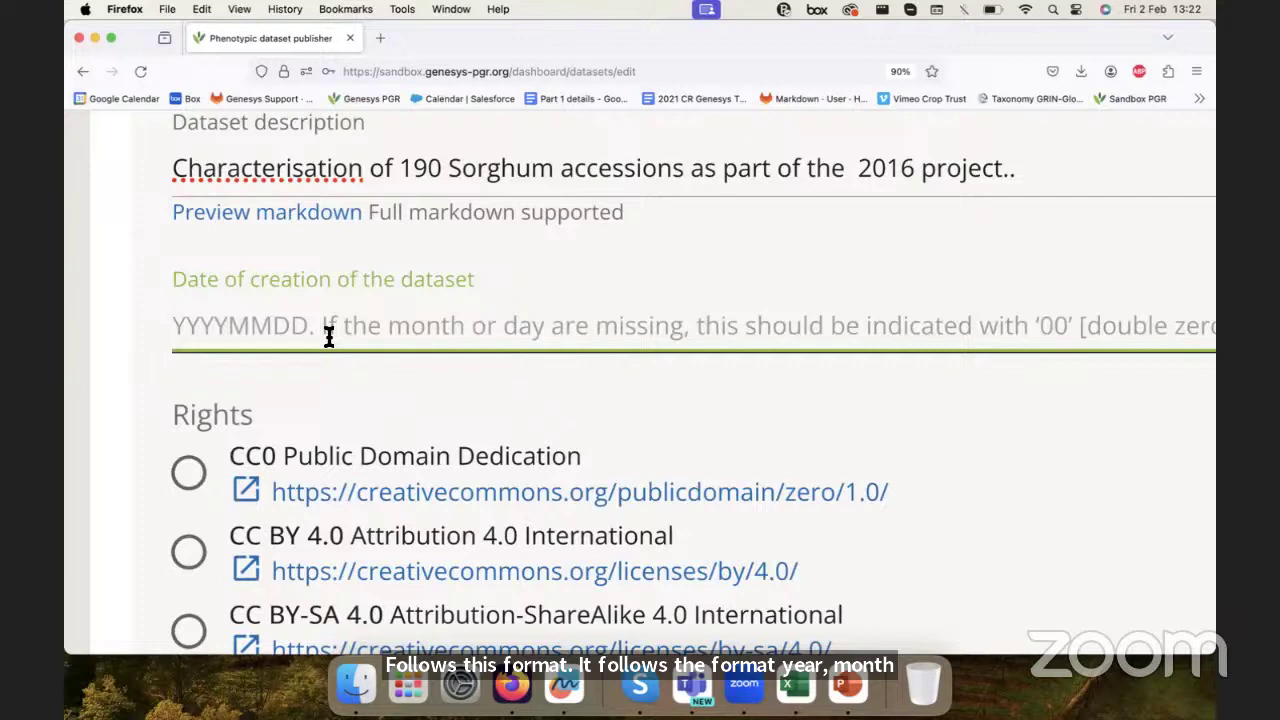
- Enter 20240202 as the dataset's date of creation
text(202)
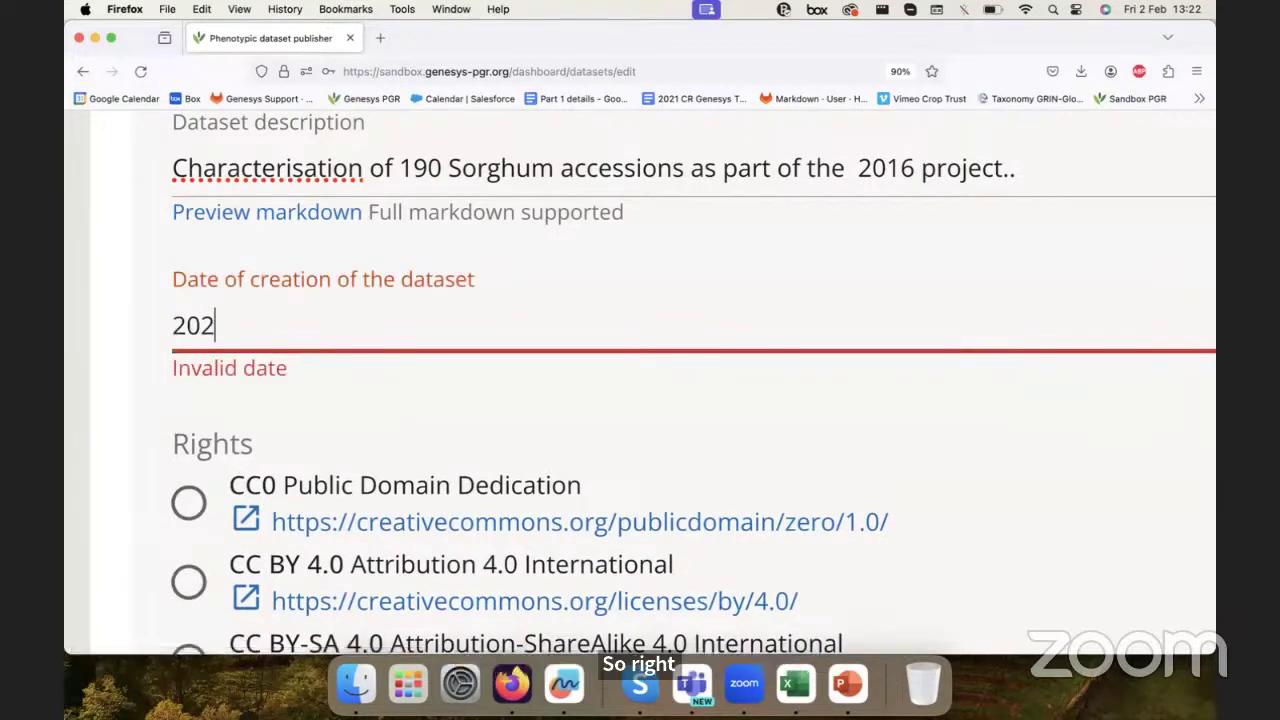
text(402)
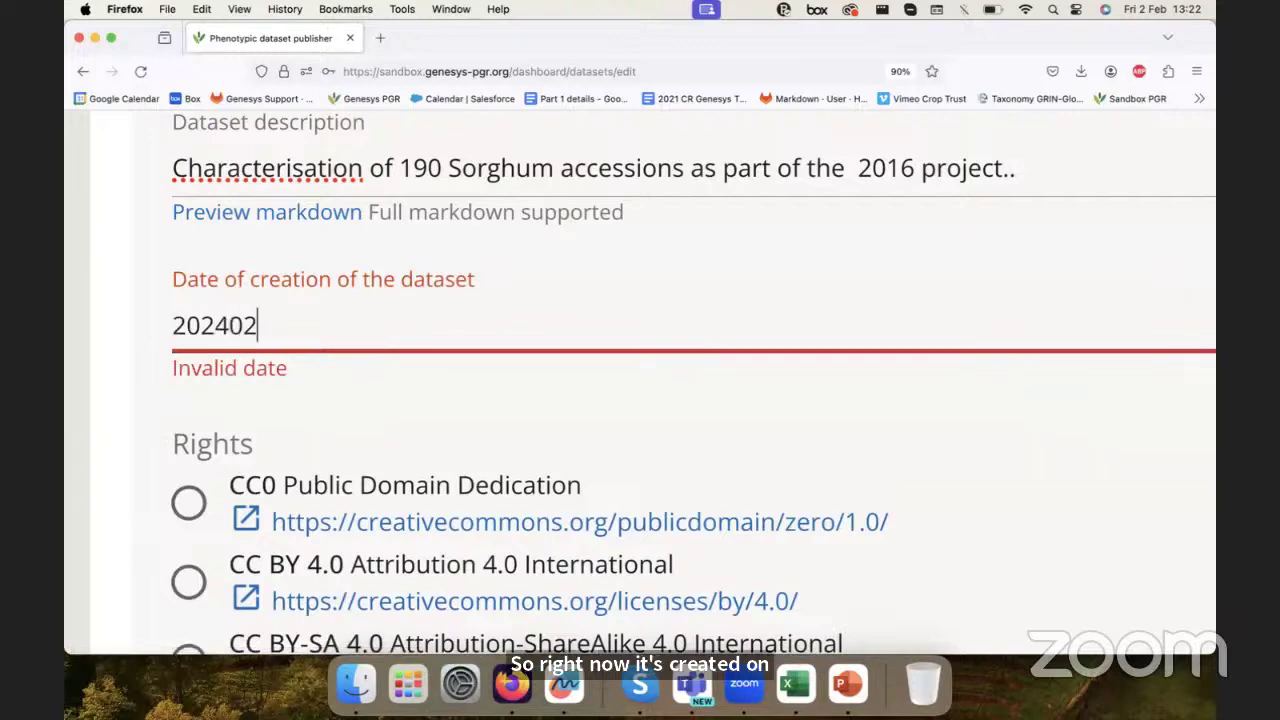
text(02)
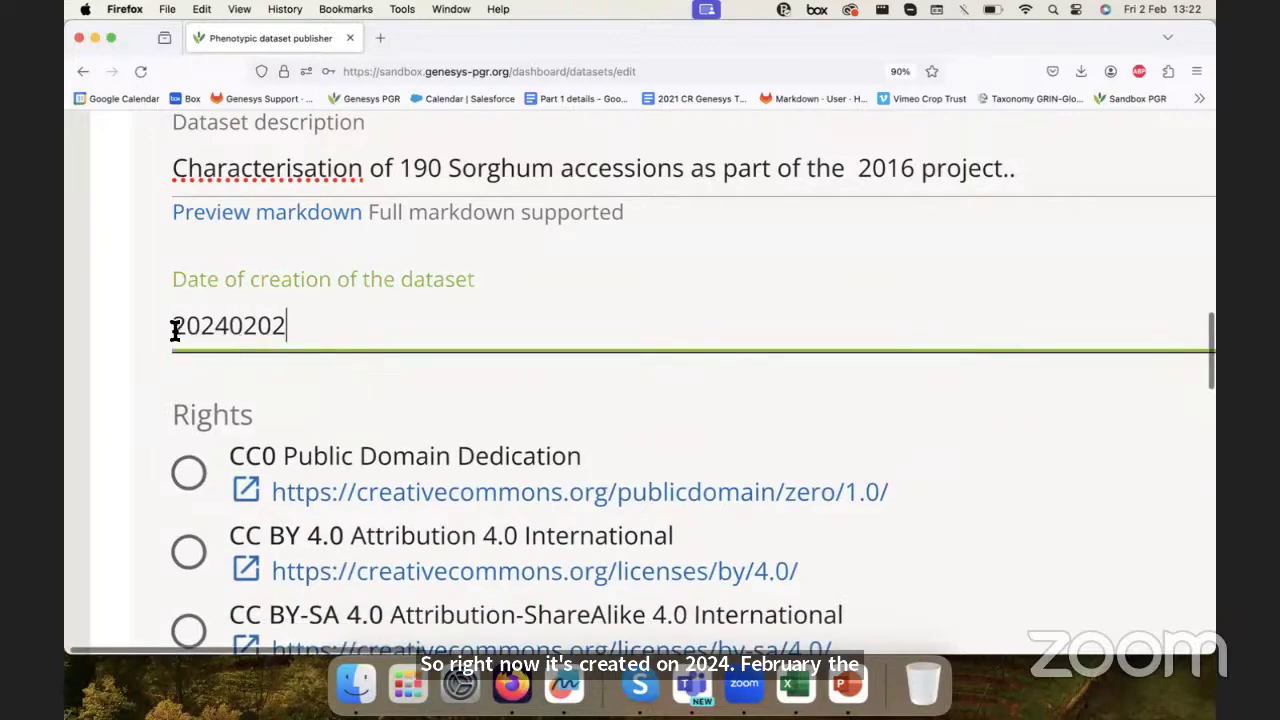
click(297, 329)
scroll(297, 329, down, 2)
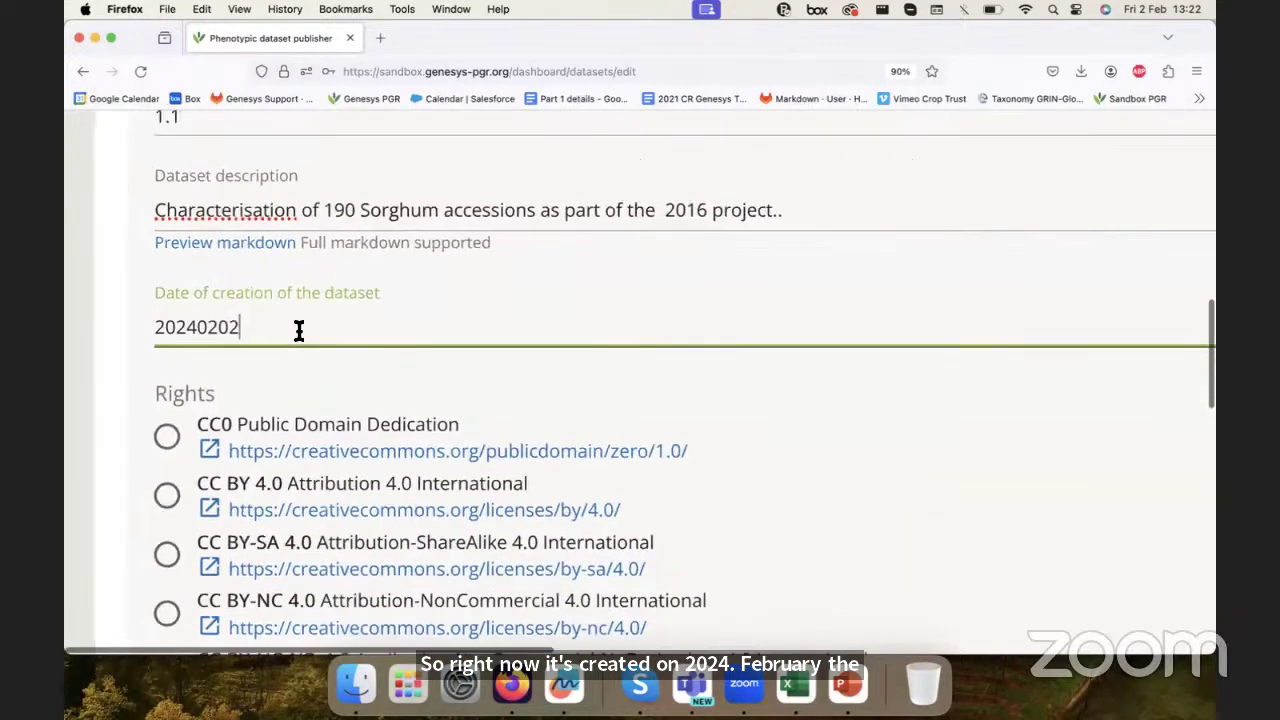
scroll(271, 405, down, 3)
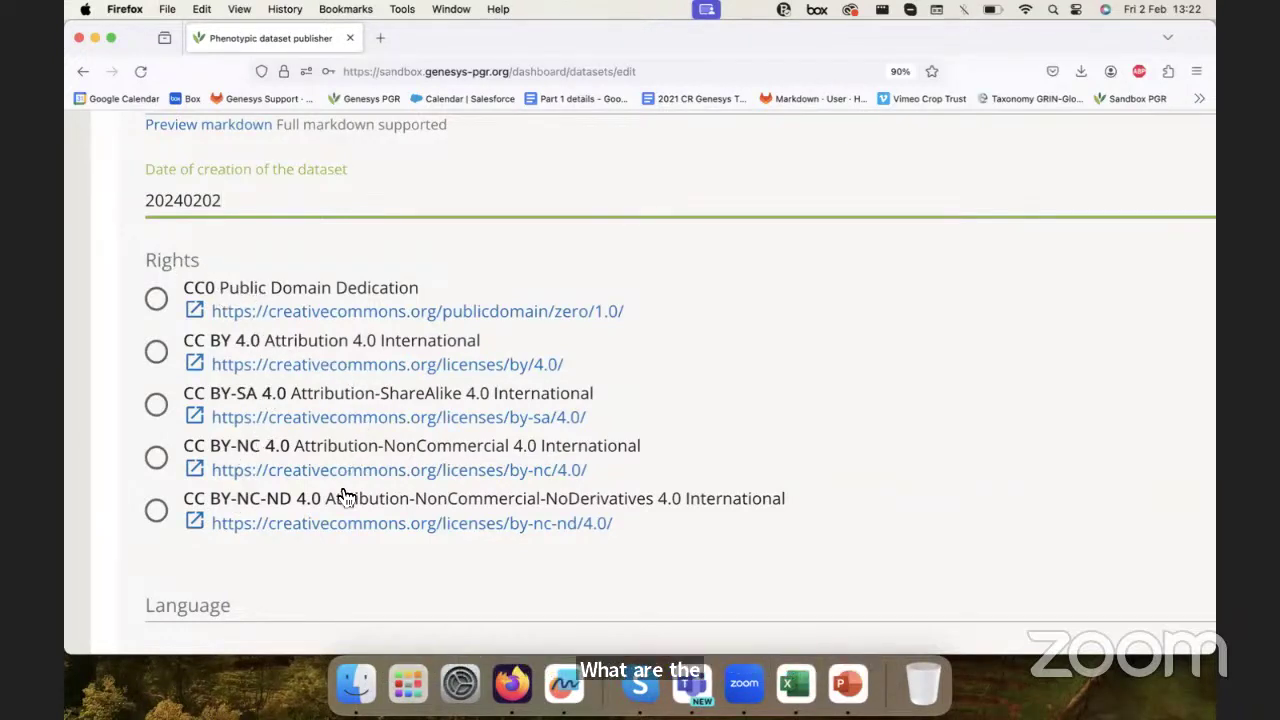
- Choose the CC BY-NC 4.0 licence and set the language to 'eng - English'
click(156, 457)
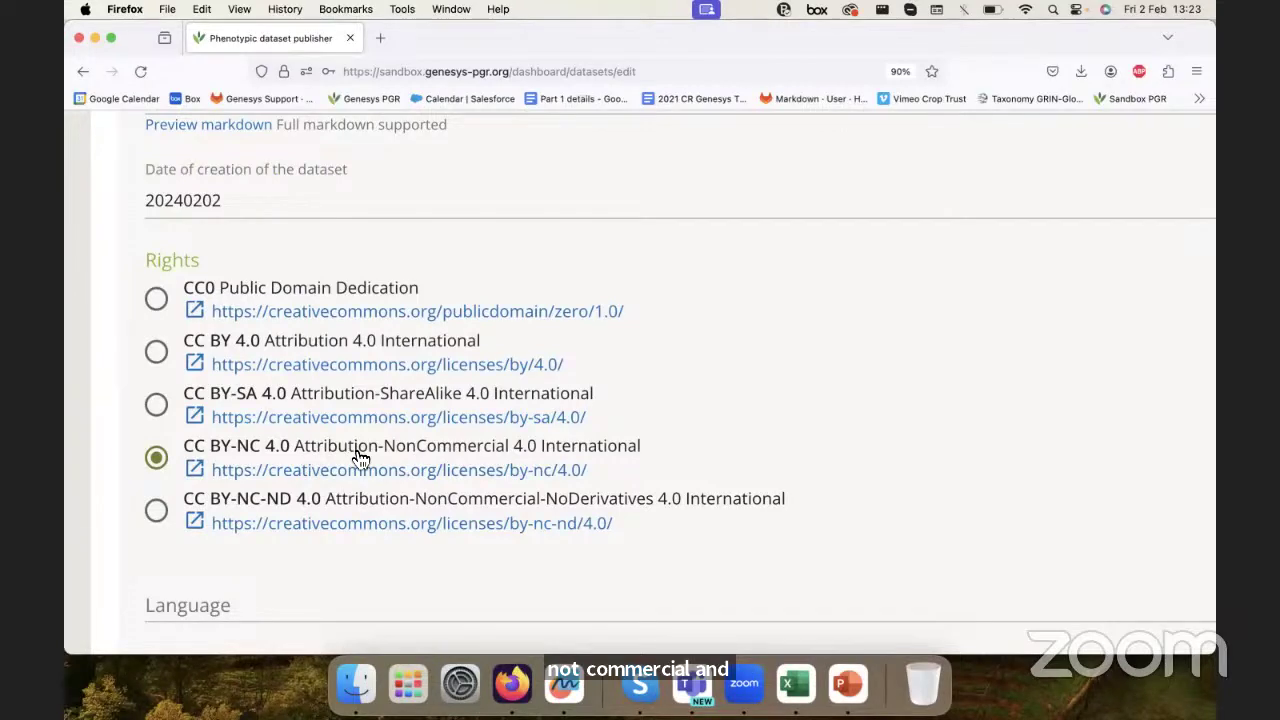
scroll(357, 455, down, 3)
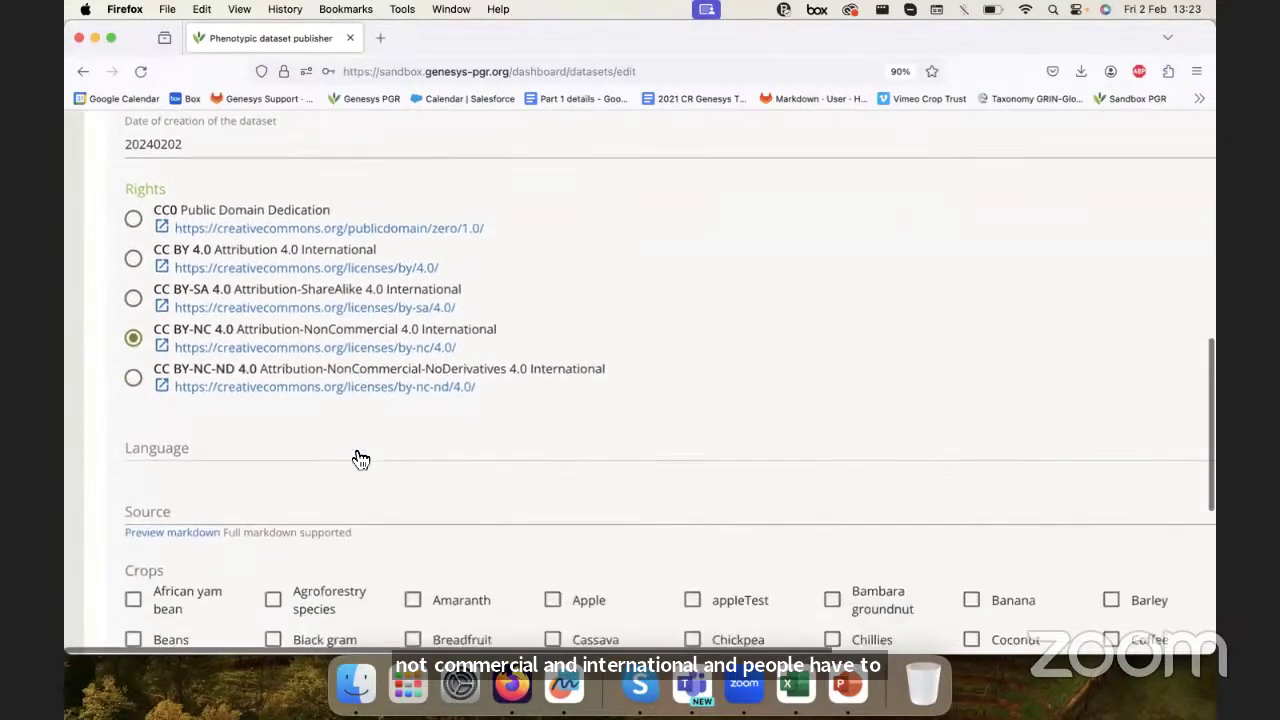
click(154, 449)
scroll(154, 449, left, 2)
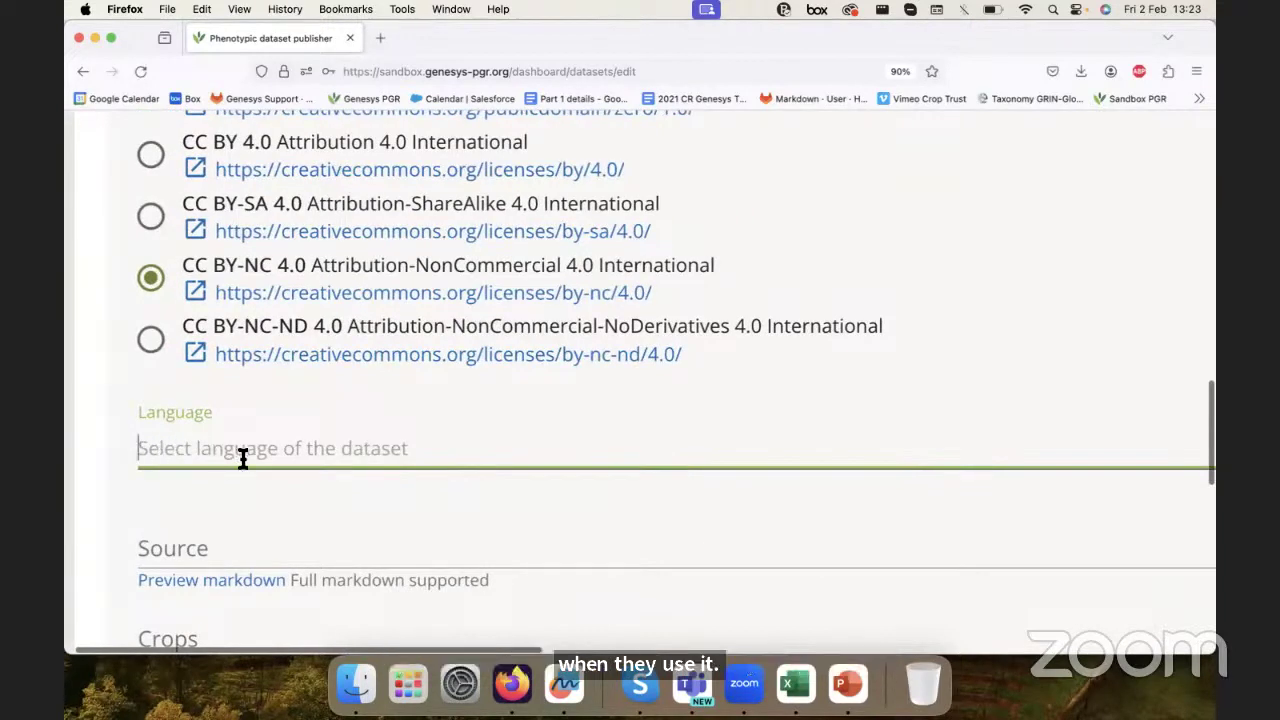
text(en)
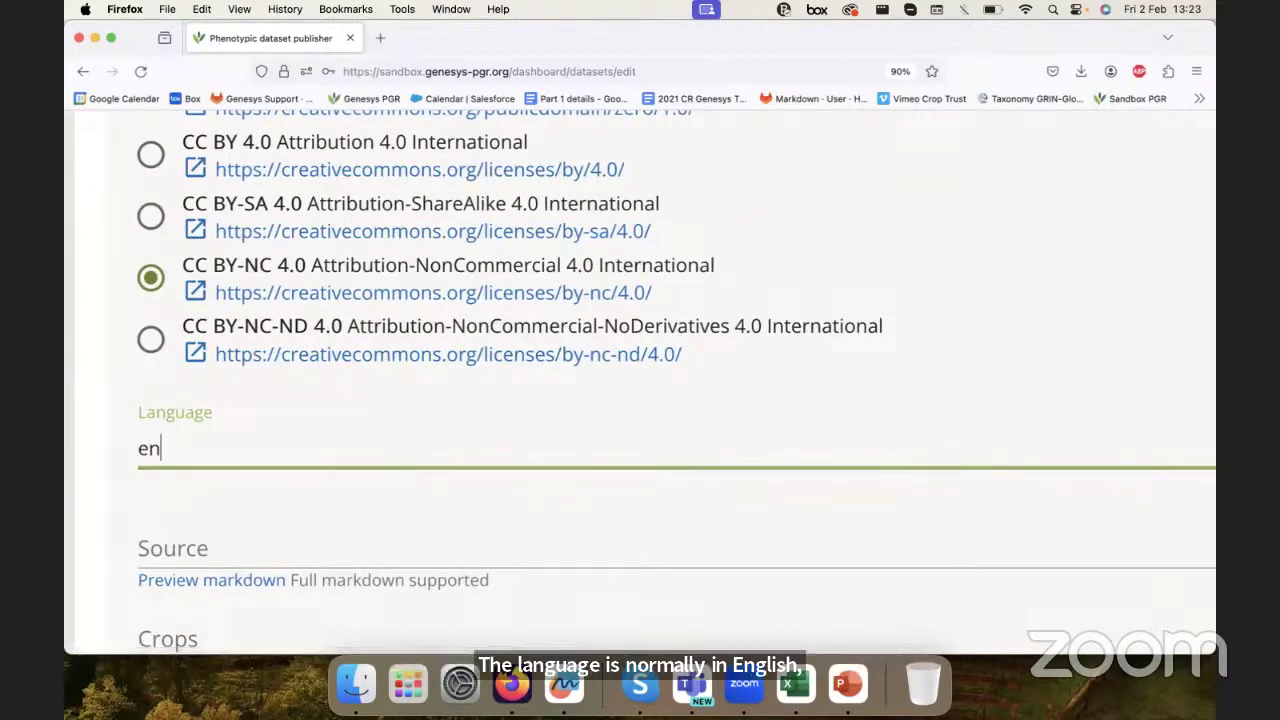
text(gli)
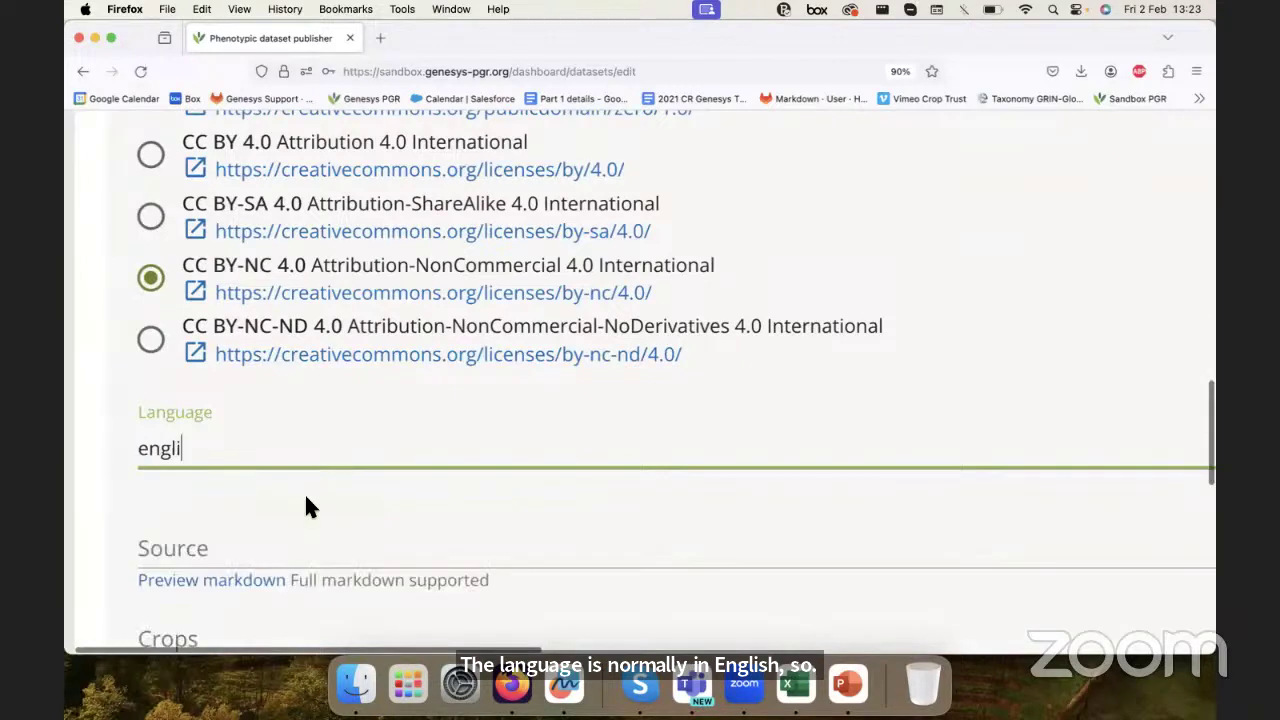
click(259, 532)
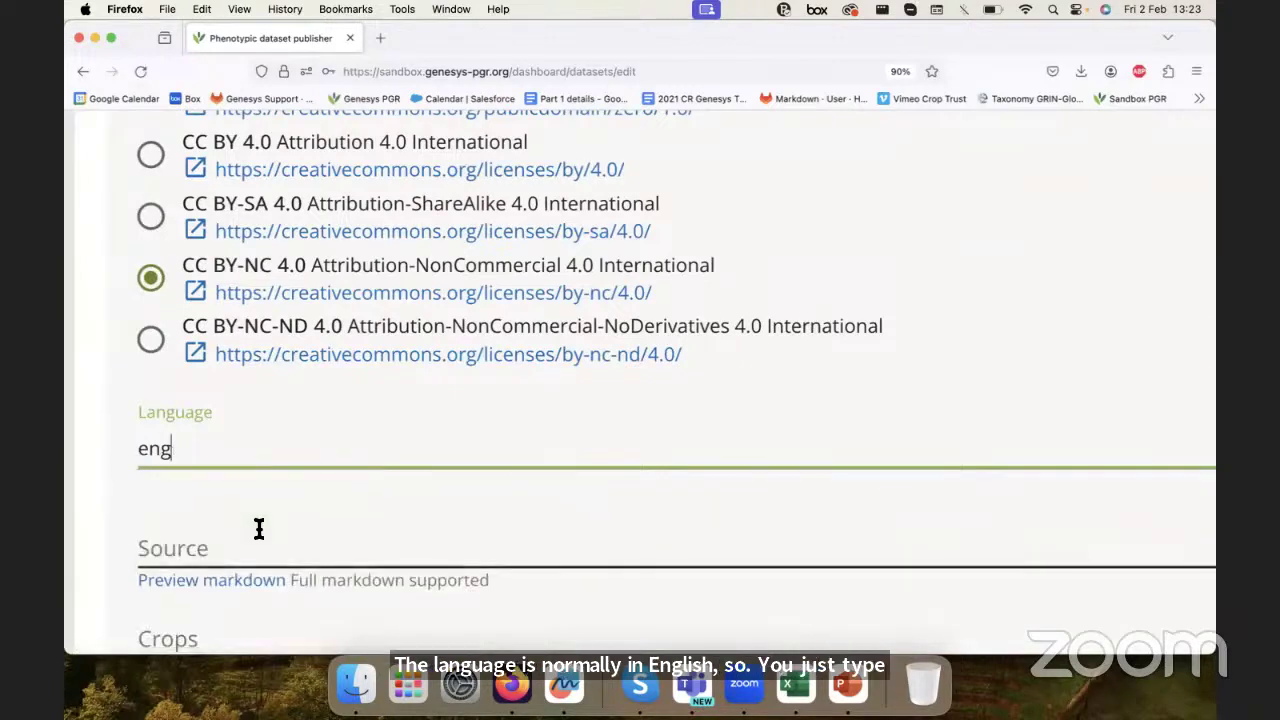
key(BackSpace)
key(BackSpace)
key(BackSpace)
text(English)
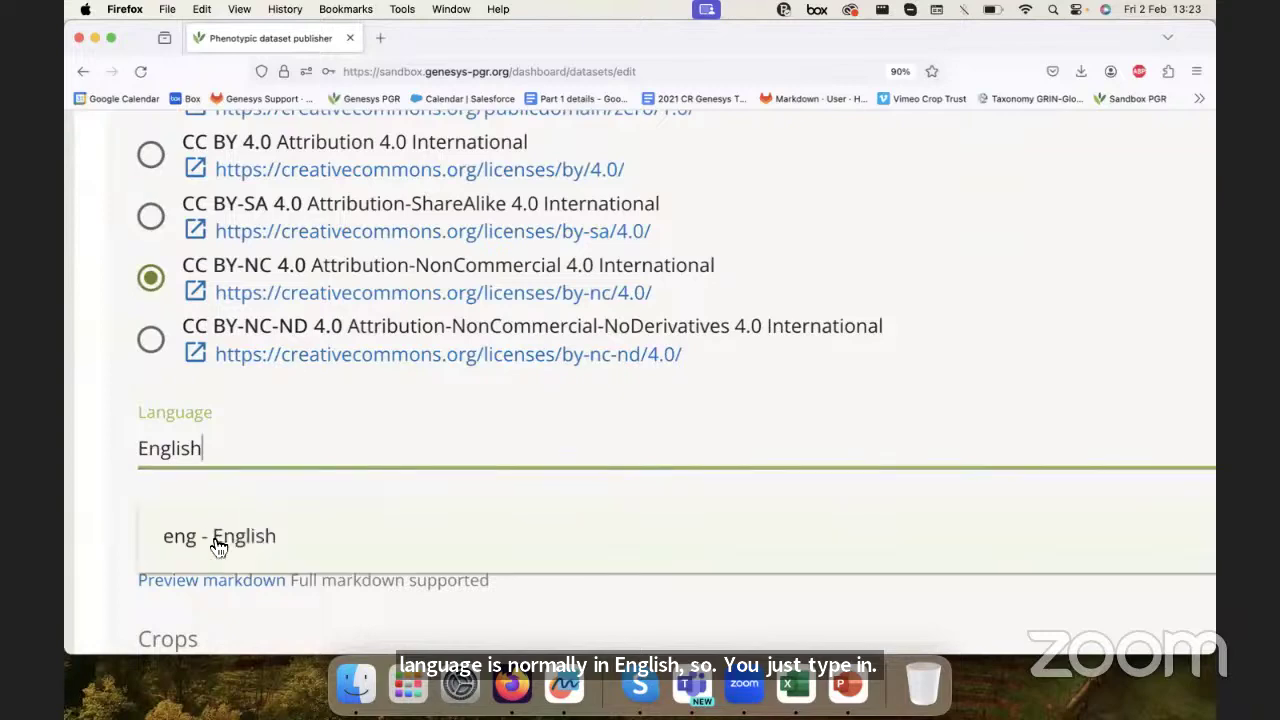
click(214, 536)
click(249, 544)
- Tick Sorghum as the crop and continue to step 2, Dataset source files
scroll(206, 529, down, 3)
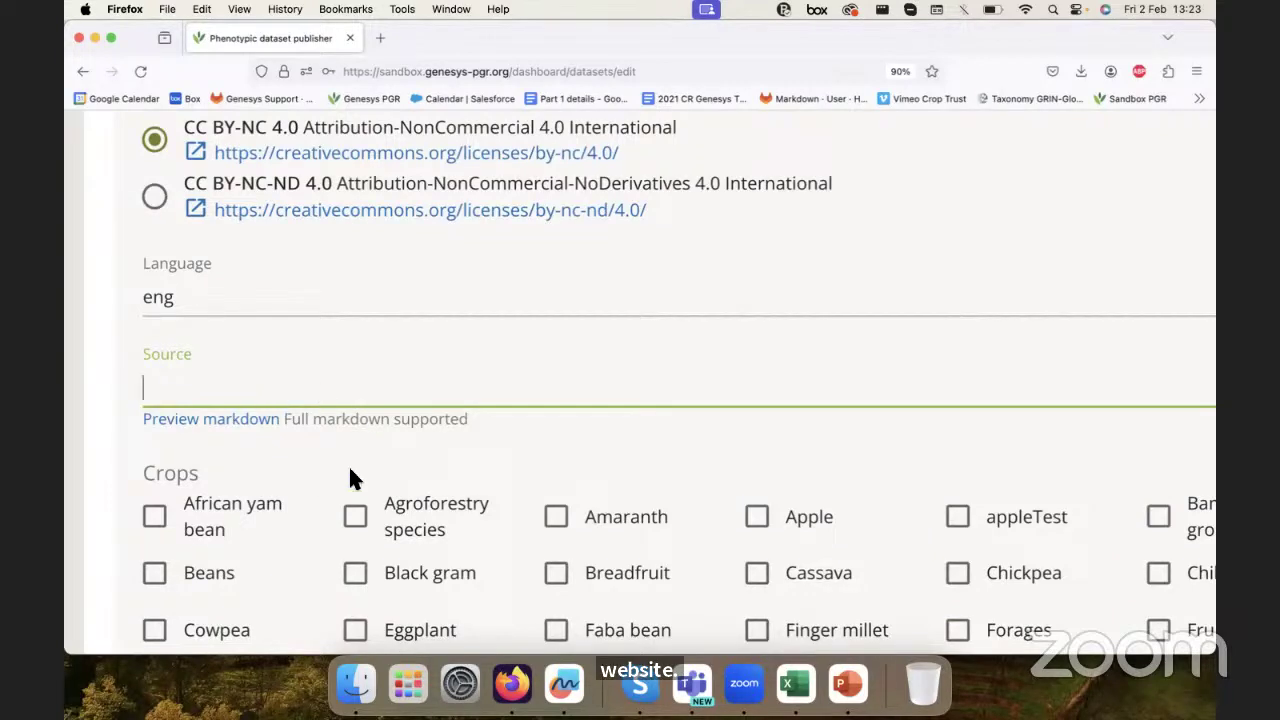
scroll(355, 472, down, 2)
scroll(355, 442, down, 2)
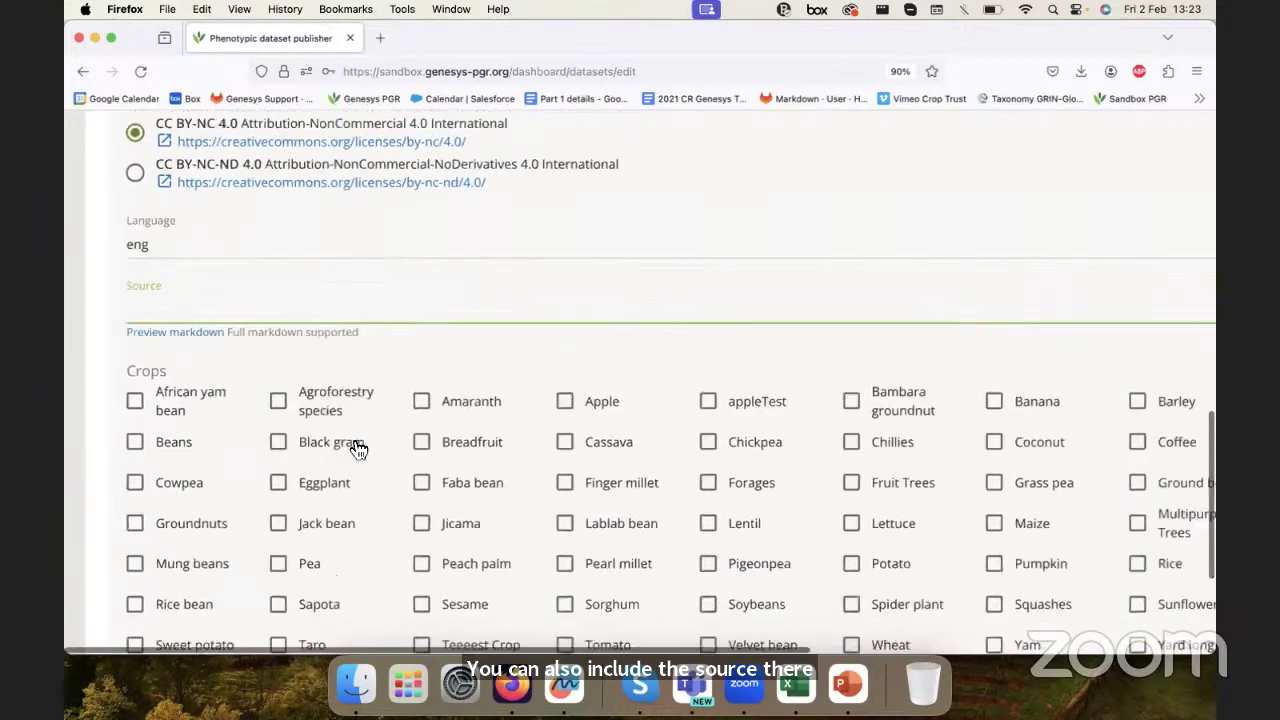
scroll(358, 448, down, 2)
scroll(458, 449, down, 2)
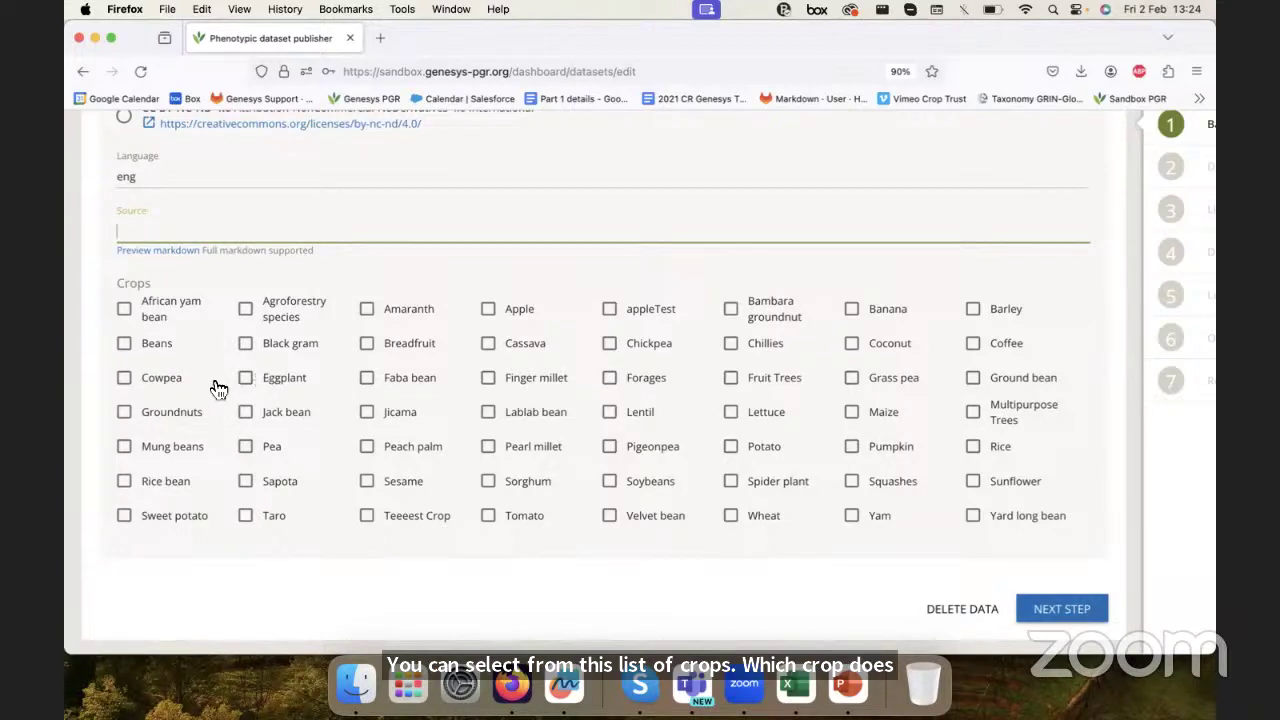
click(498, 486)
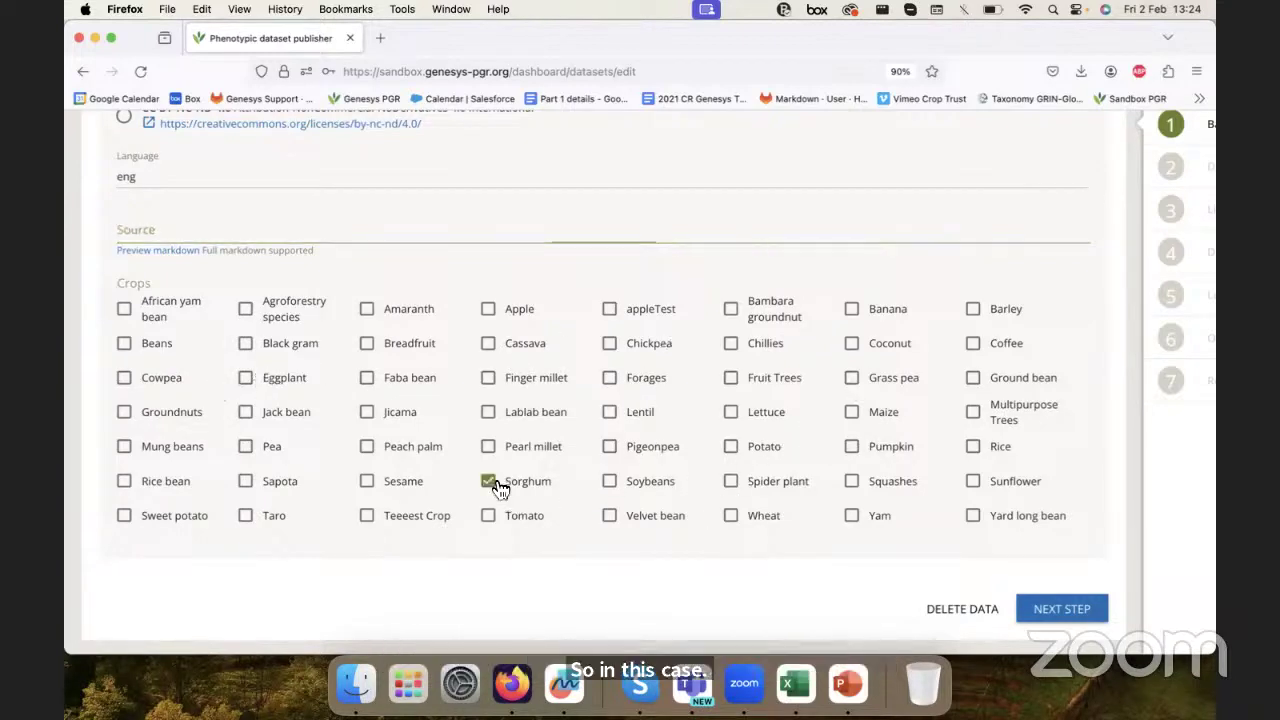
scroll(592, 432, down, 3)
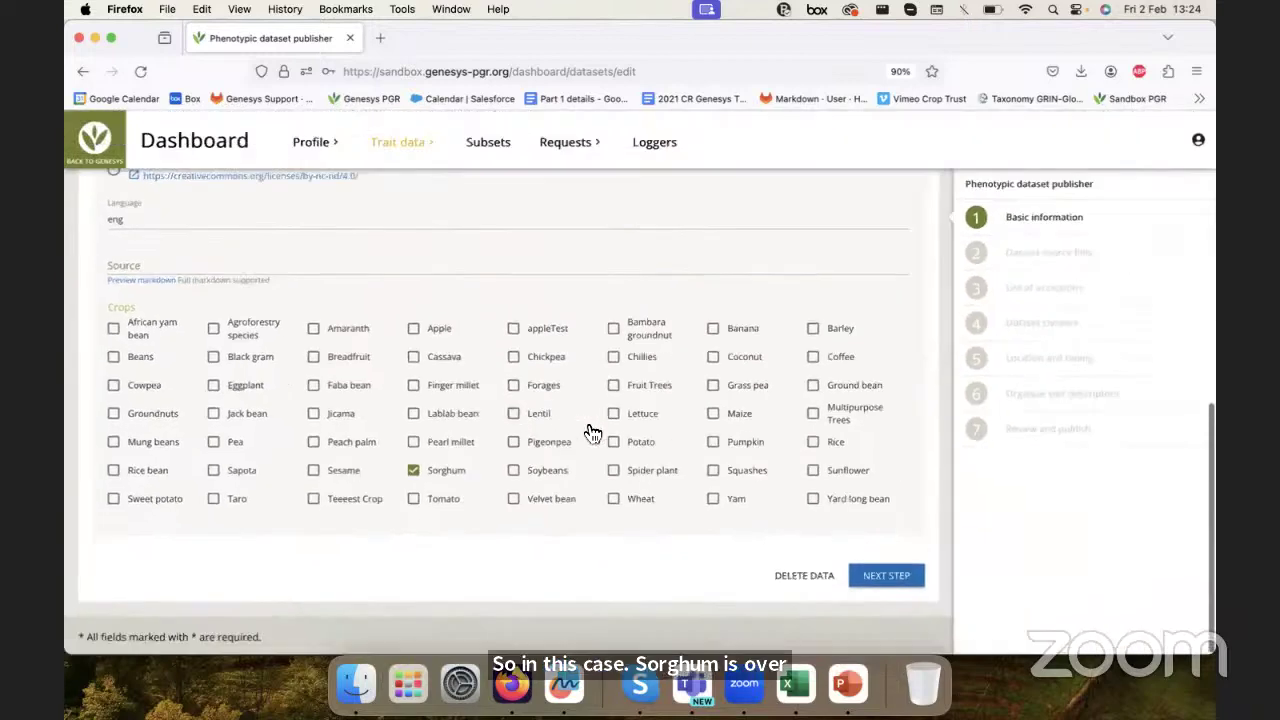
scroll(592, 432, up, 15)
scroll(587, 430, down, 4)
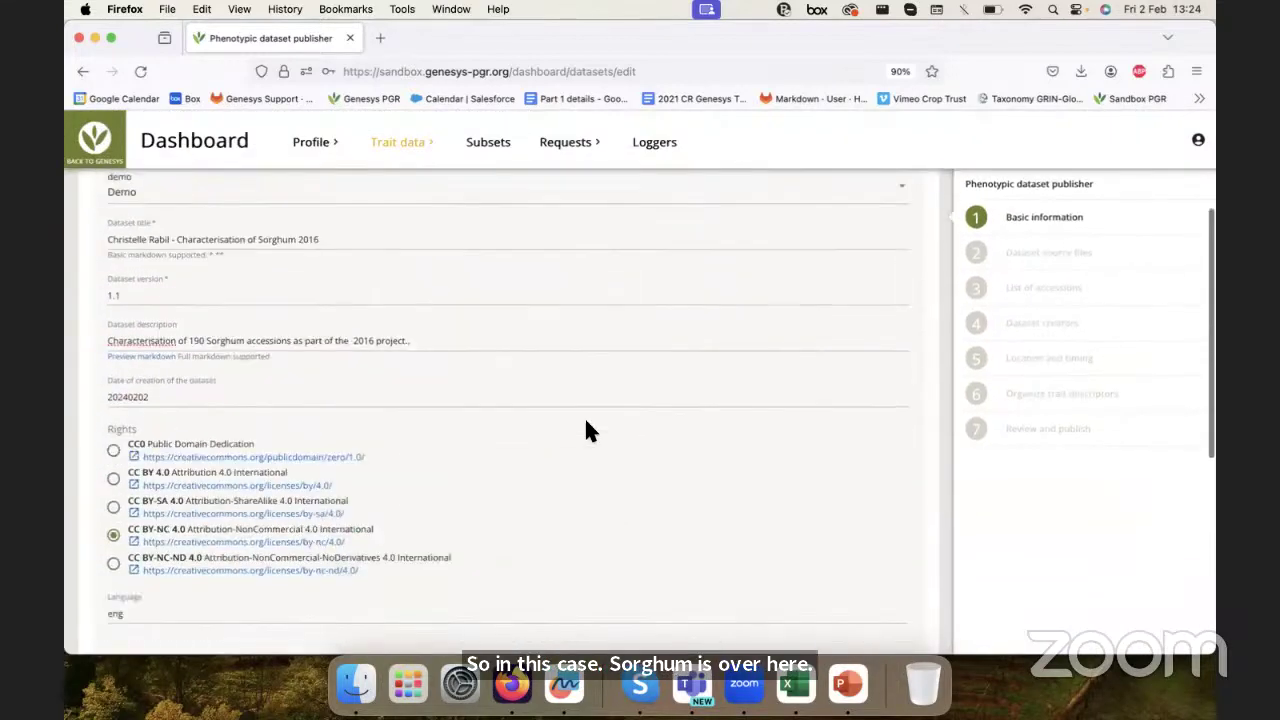
scroll(587, 430, down, 8)
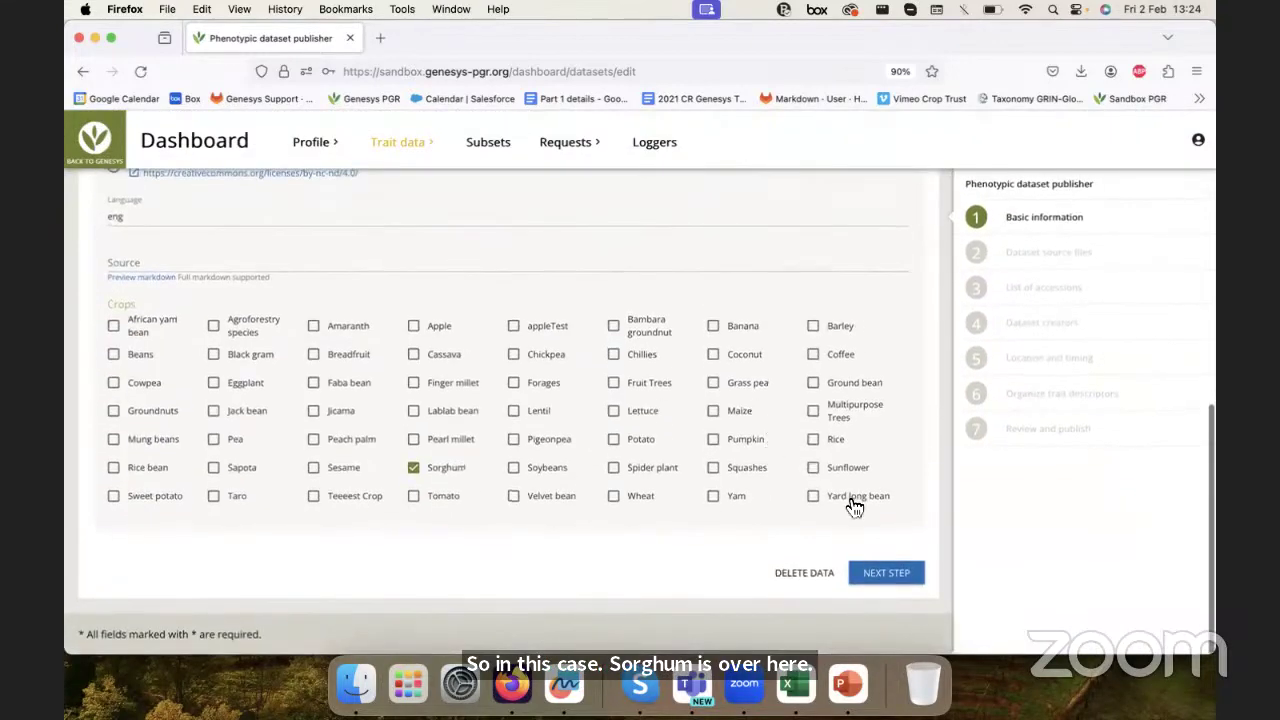
click(873, 575)
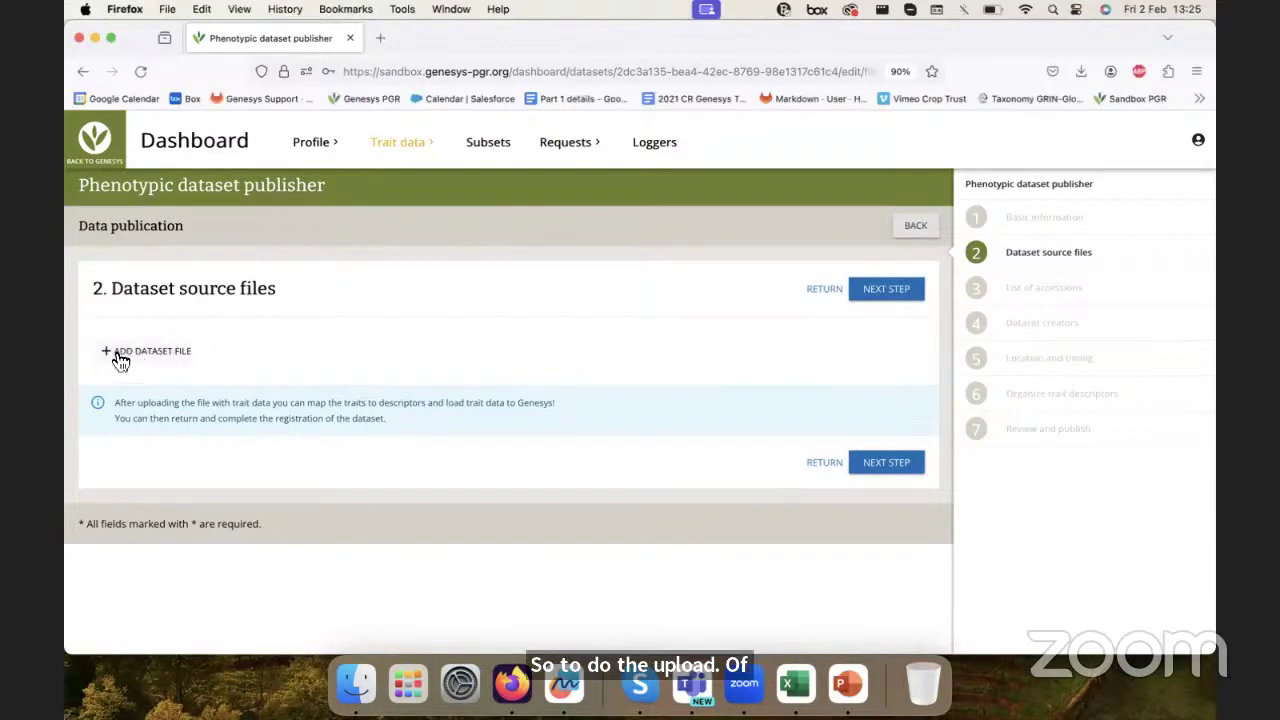
- Add a dataset file by uploading Trait data sample.xlsx, then review the Read trait data section
click(165, 352)
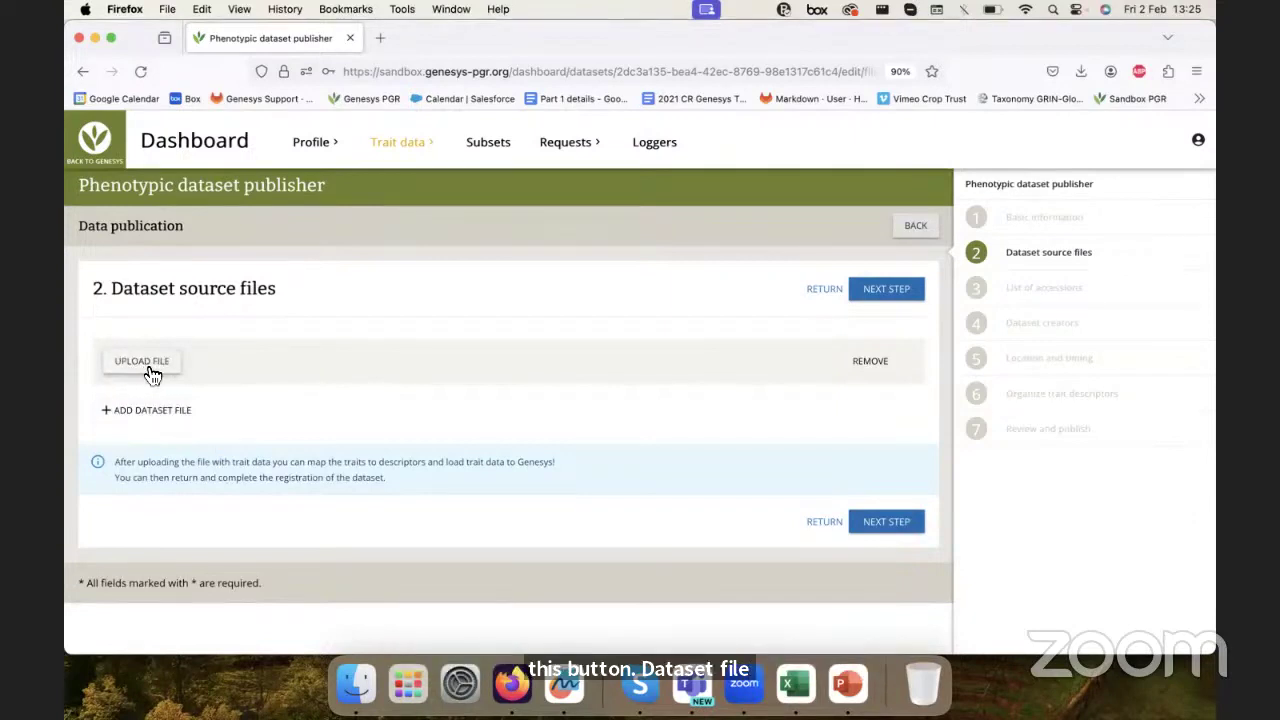
click(150, 372)
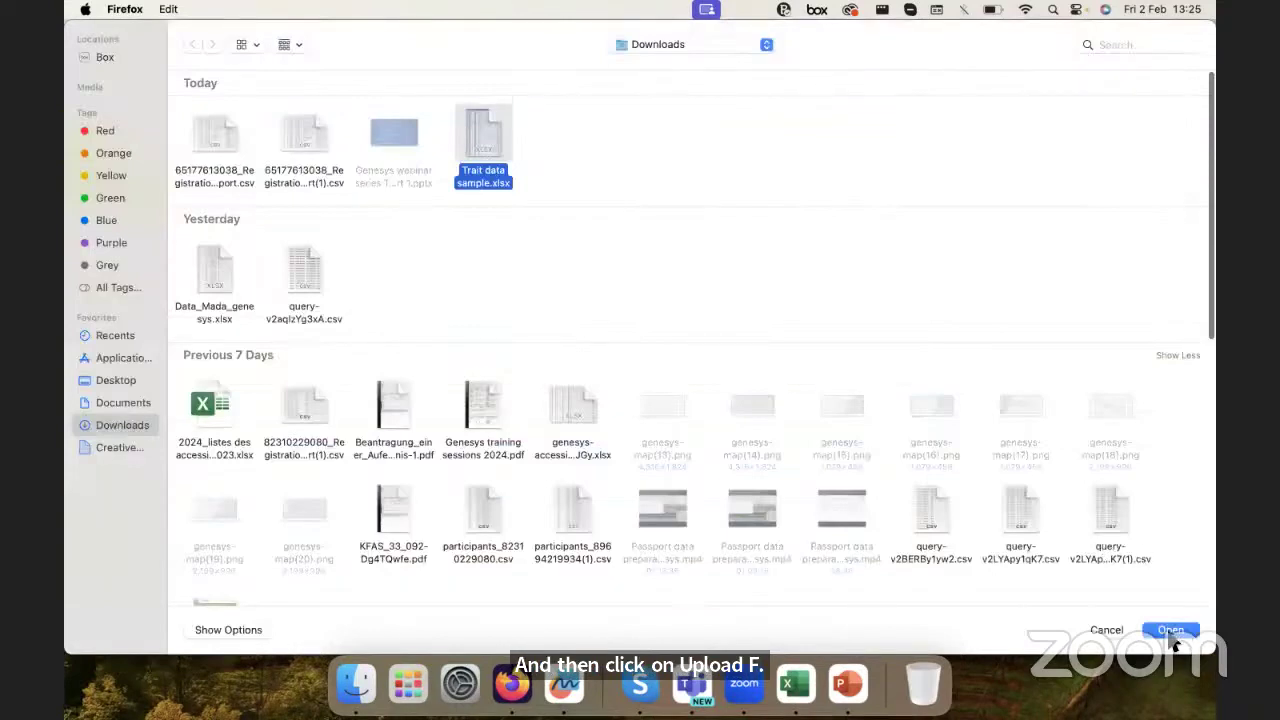
click(1172, 633)
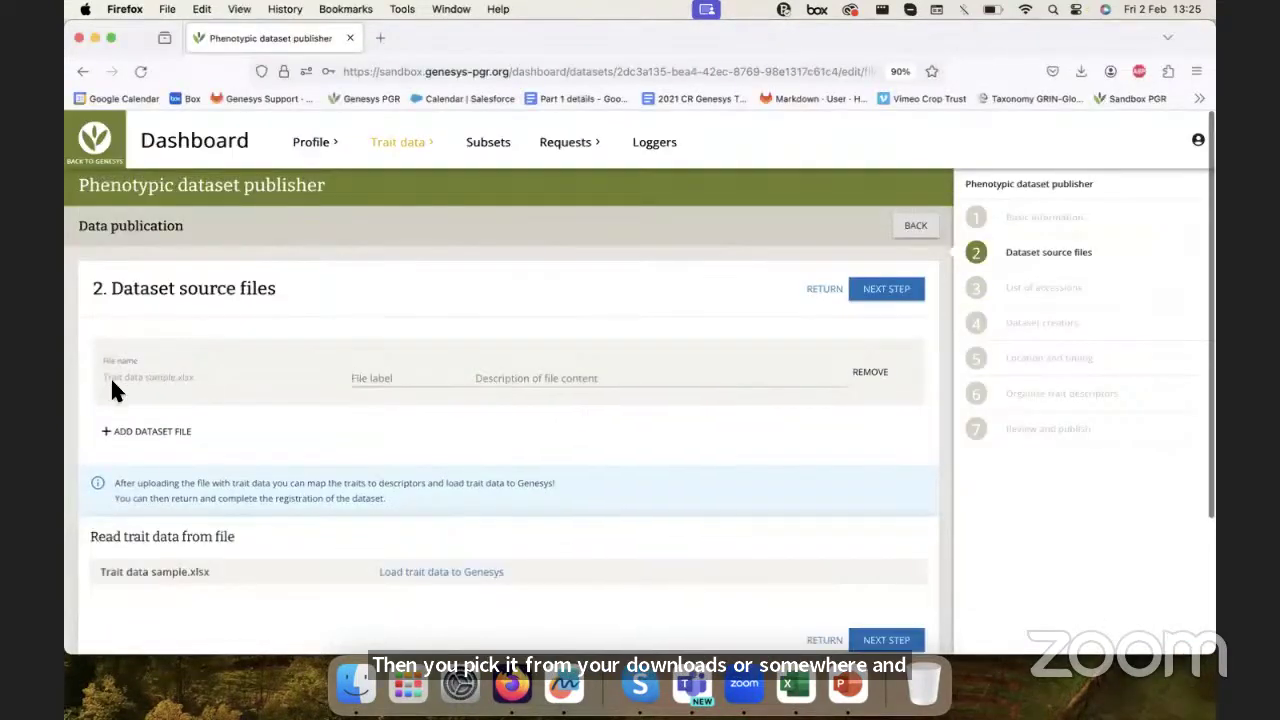
scroll(160, 386, down, 2)
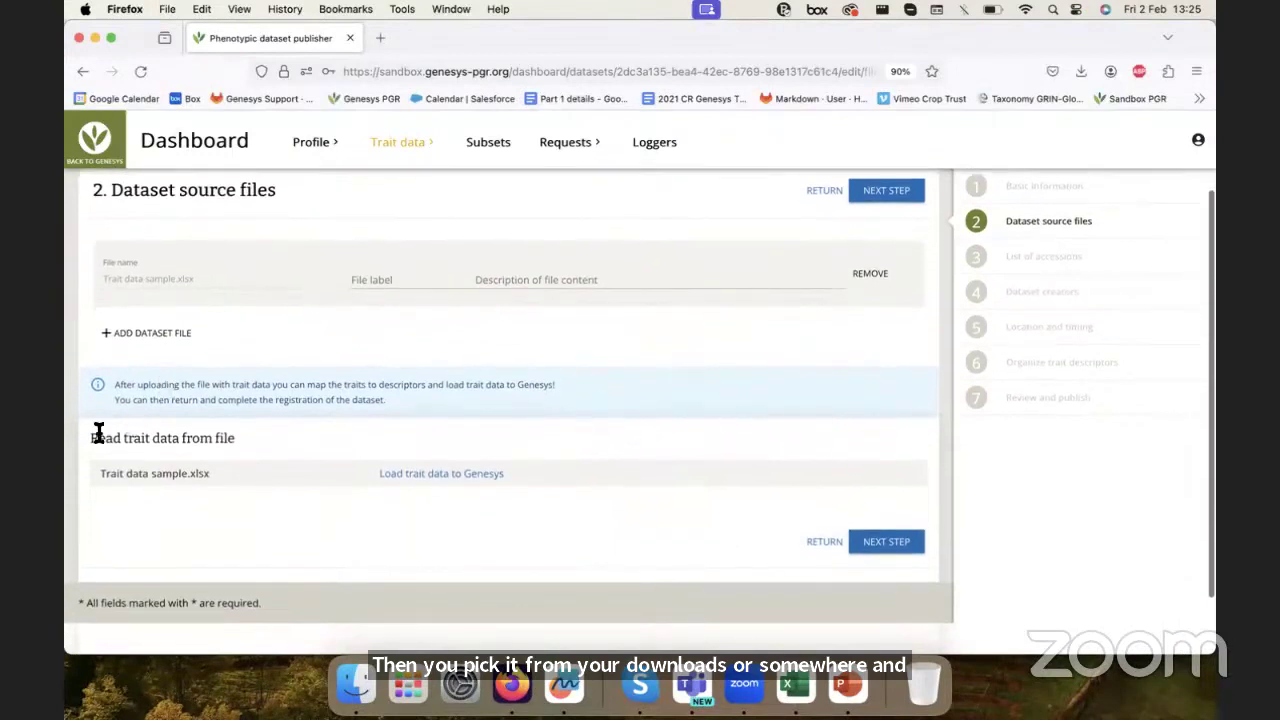
drag(91, 438, 551, 489)
click(558, 490)
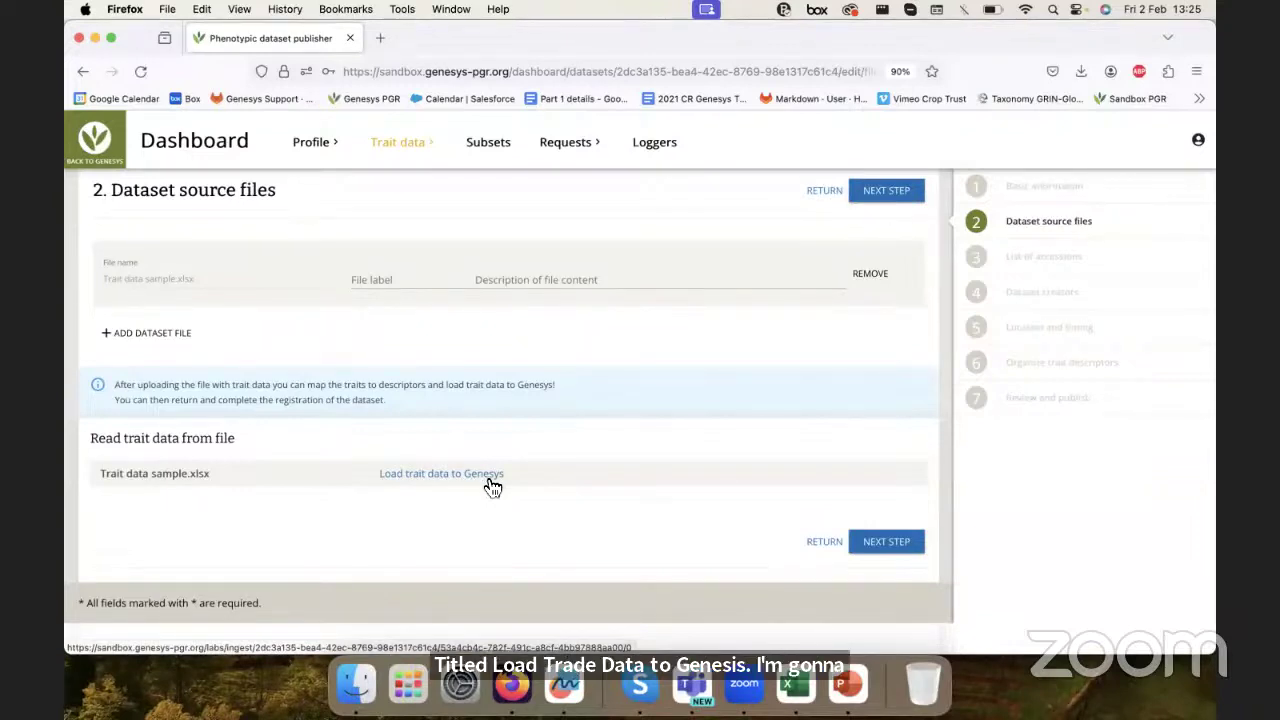
scroll(469, 482, down, 1)
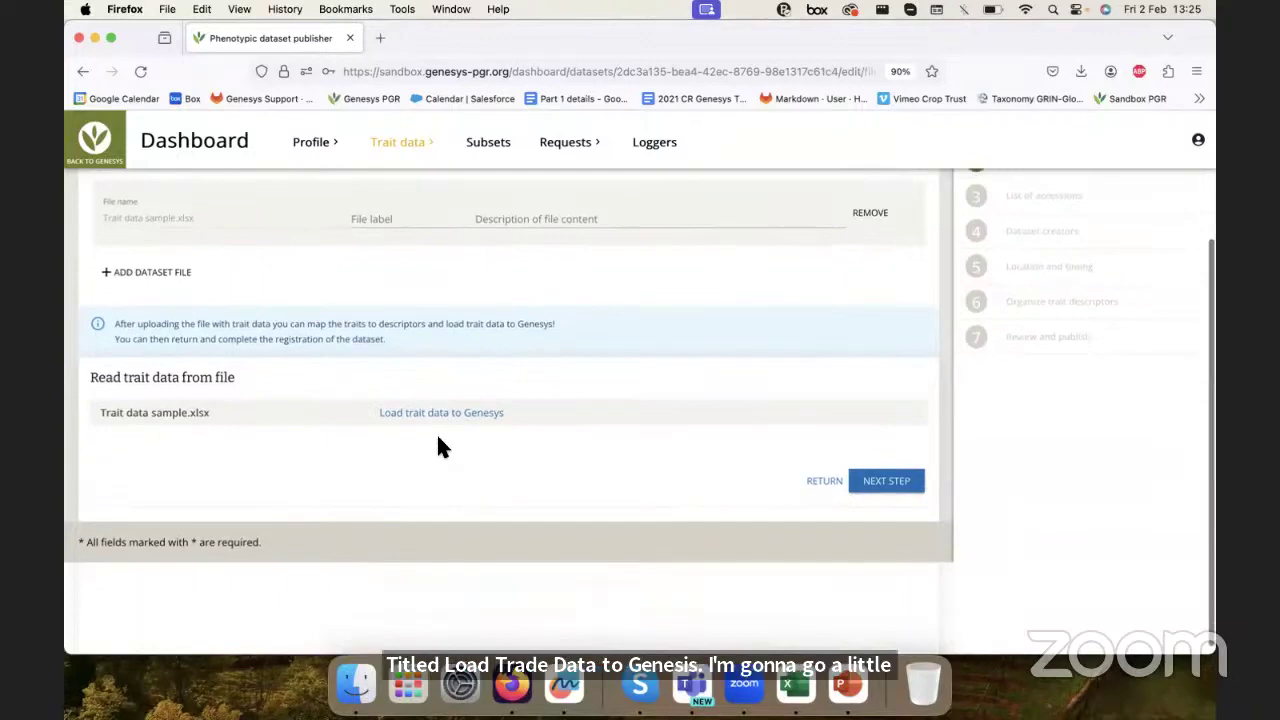
scroll(438, 437, up, 3)
scroll(438, 437, up, 1)
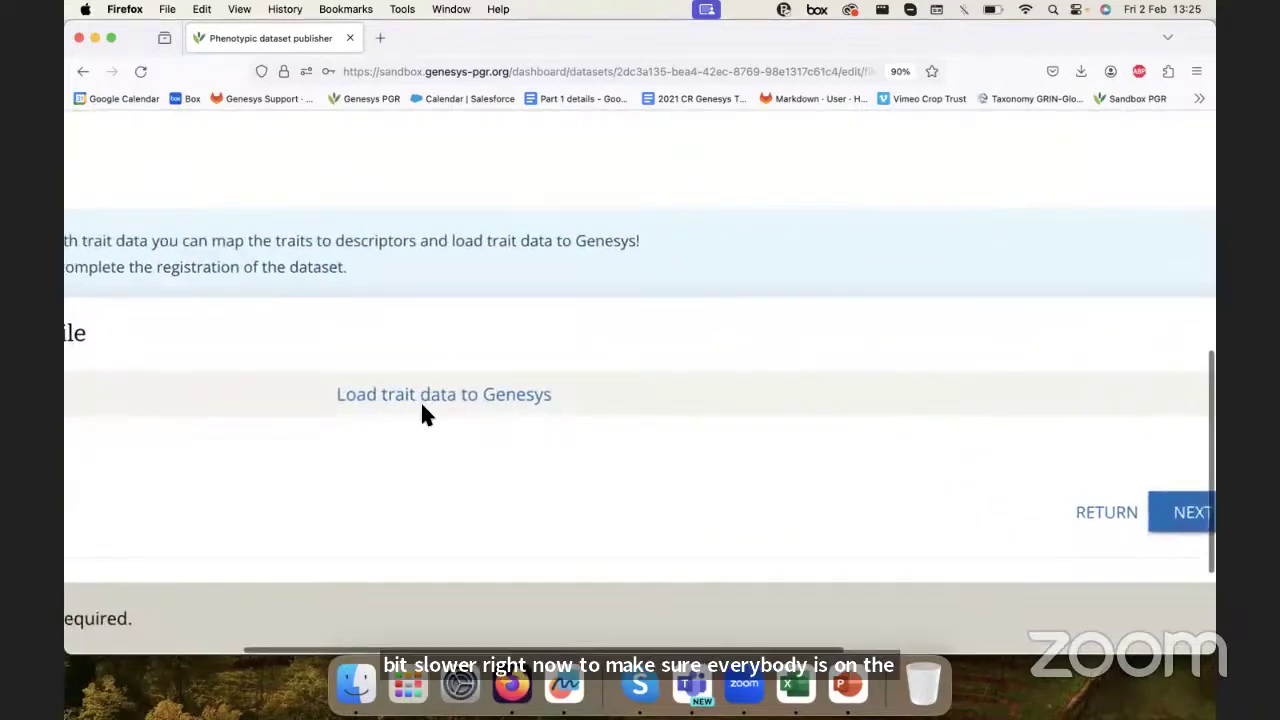
scroll(423, 414, down, 5)
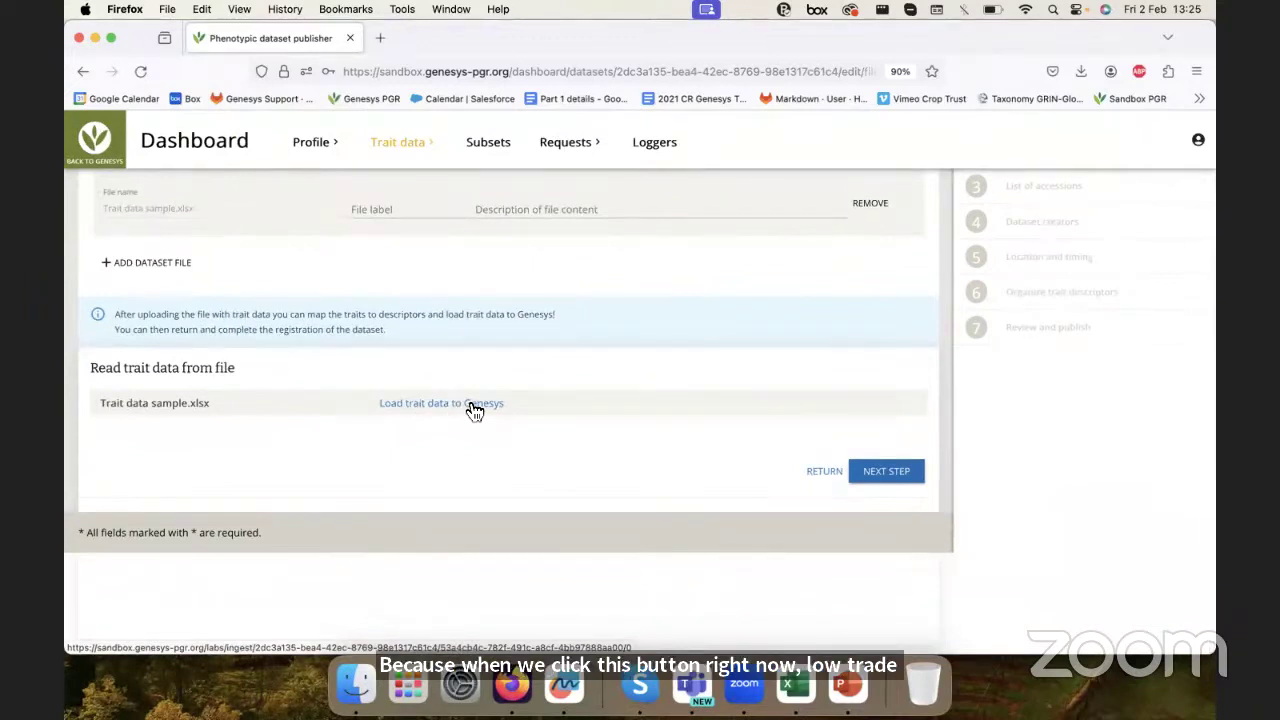
- Load trait data from Trait data sample.xlsx and scroll through the preview table's columns
click(461, 405)
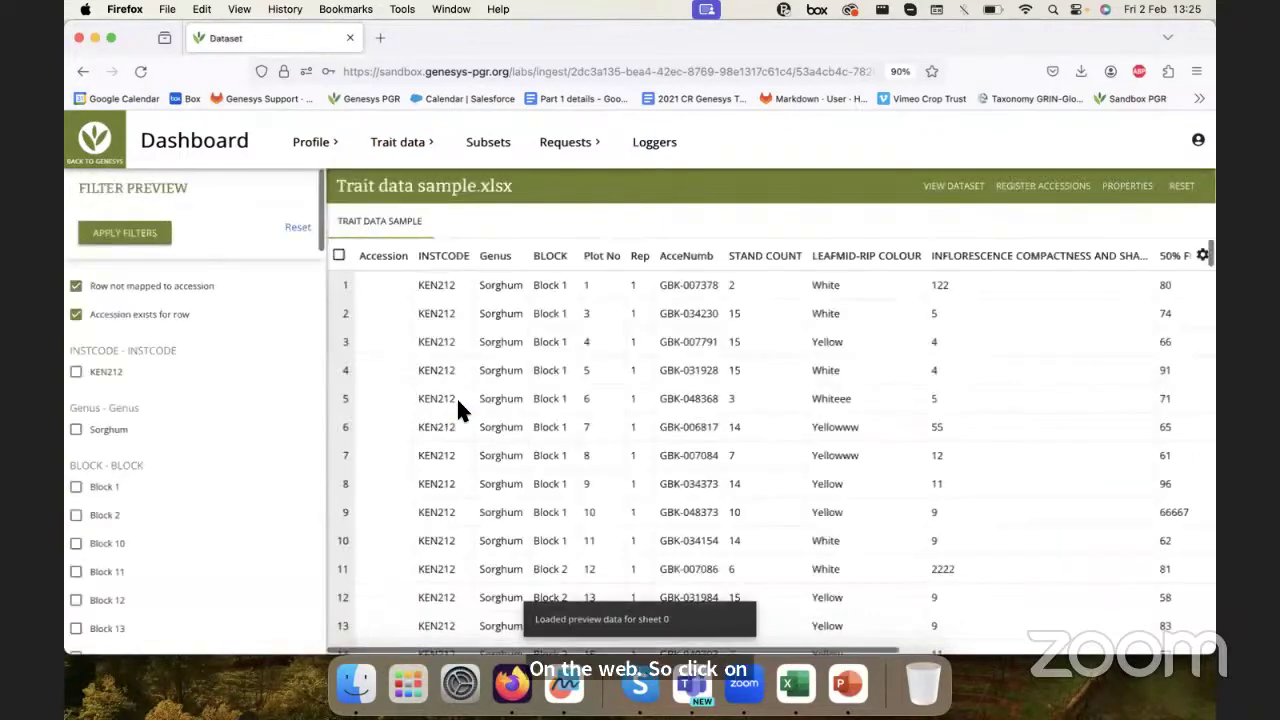
scroll(778, 372, right, 3)
scroll(778, 370, left, 3)
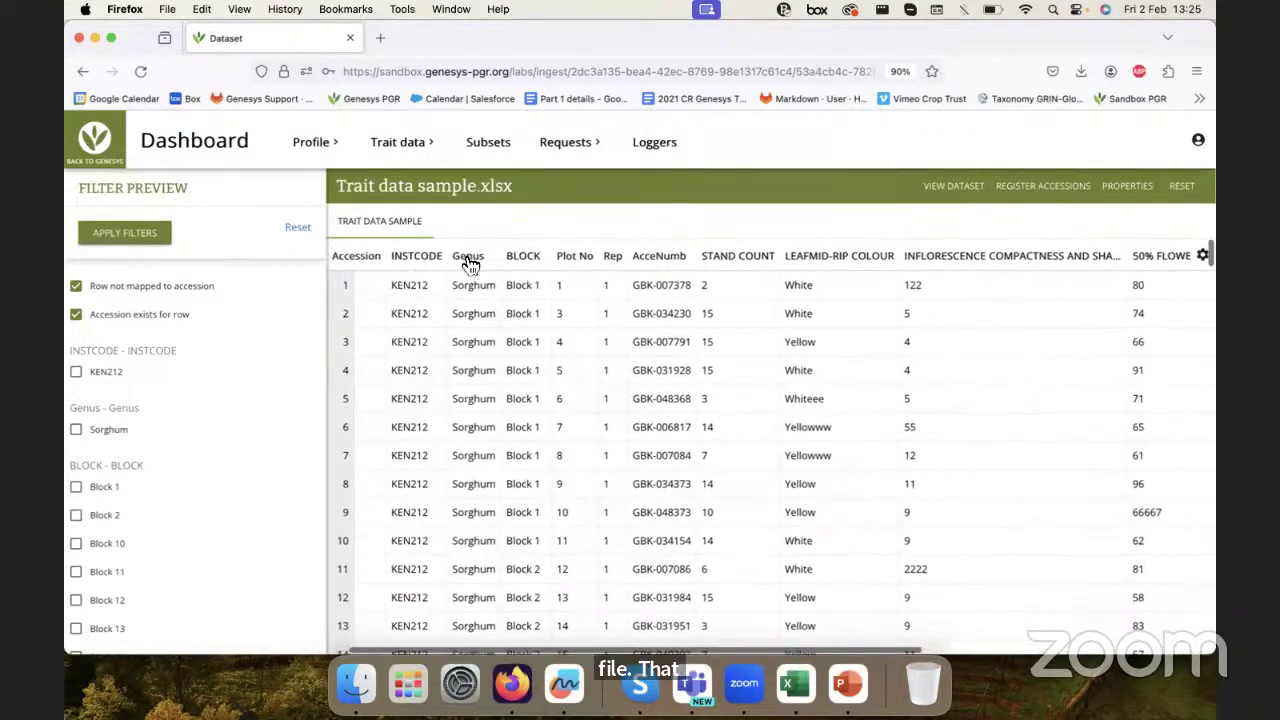
scroll(666, 292, right, 5)
scroll(664, 284, right, 3)
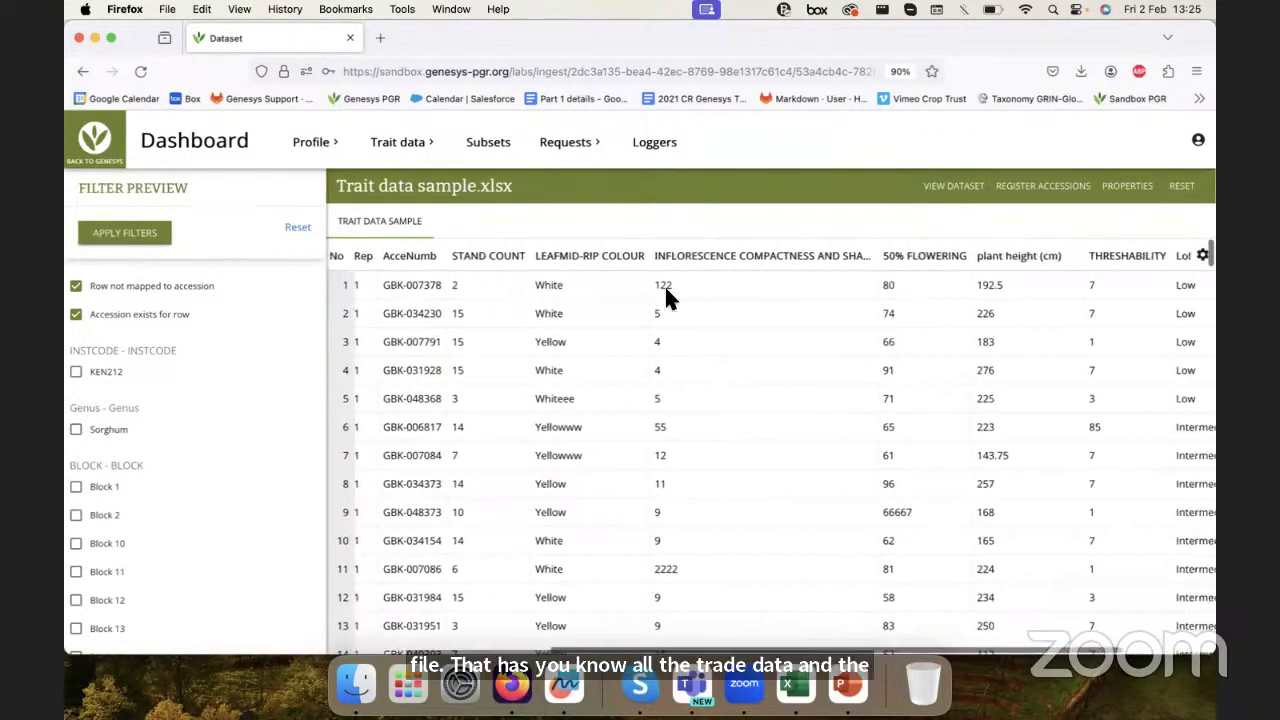
scroll(670, 286, left, 6)
scroll(686, 300, right, 8)
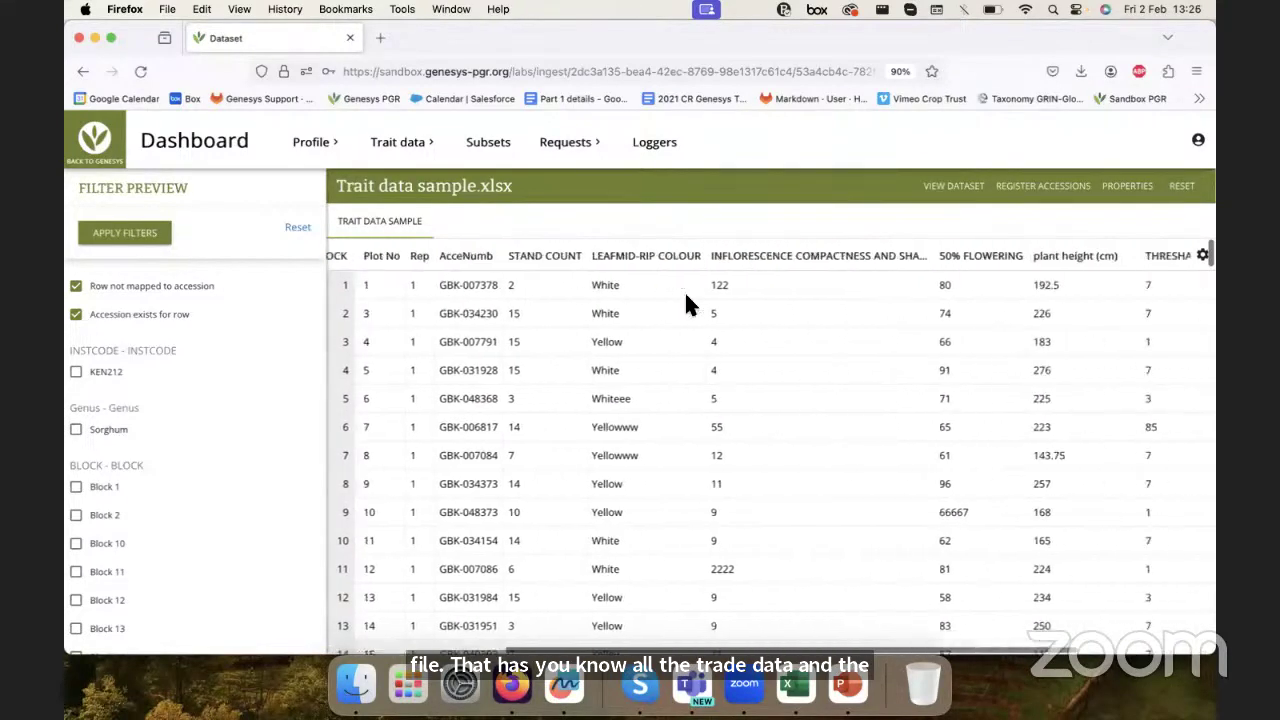
scroll(686, 305, right, 1)
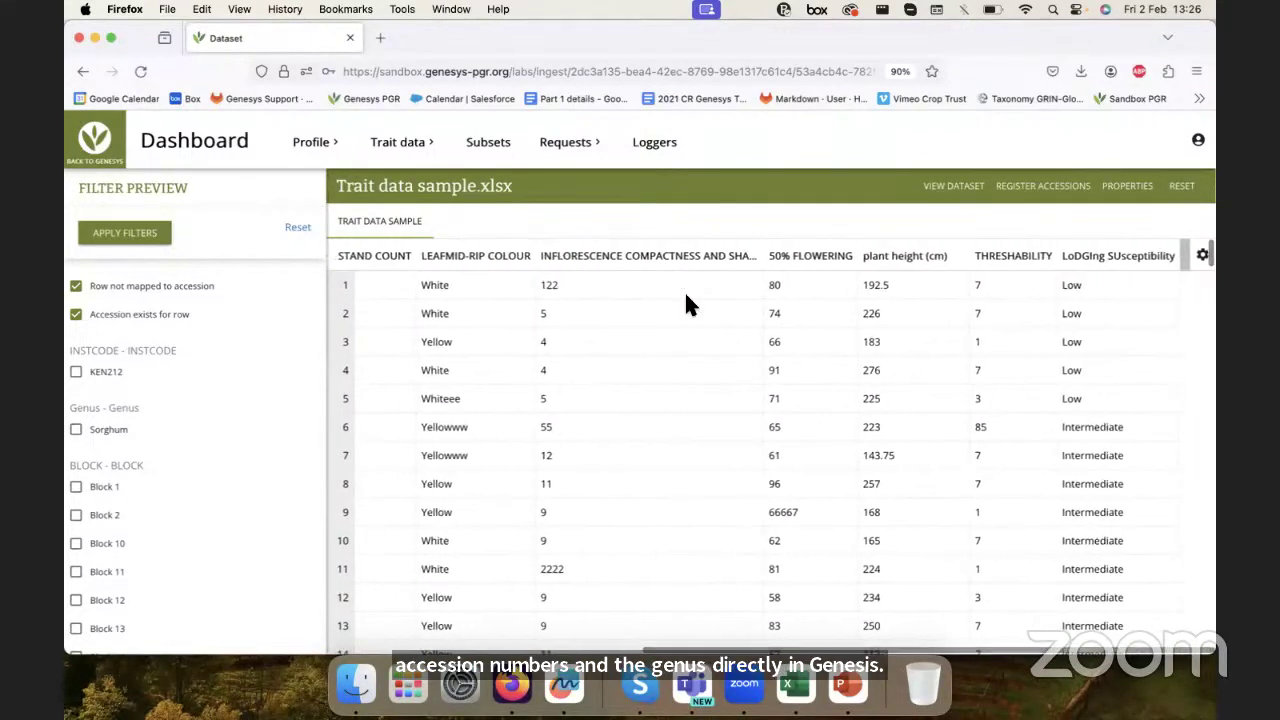
scroll(686, 303, left, 8)
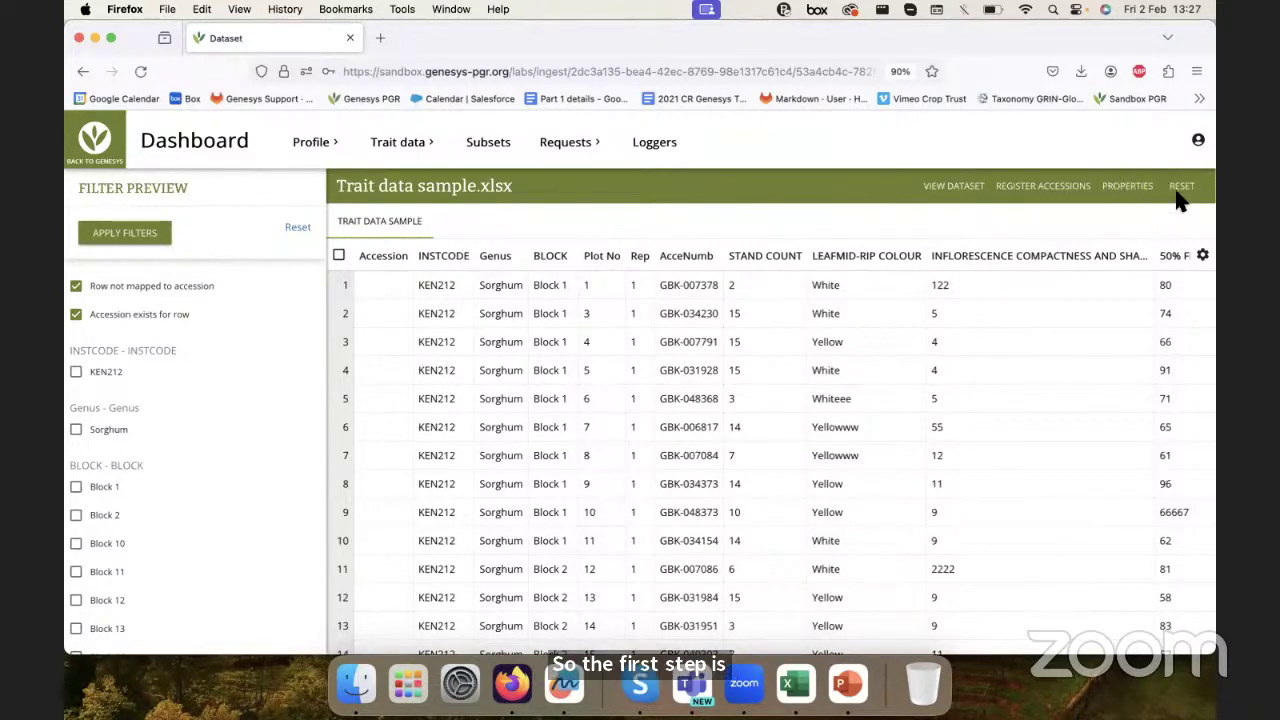
- In Properties, keep the owner, set default INSTCODE KEN212 and genus Sorghum, and update
click(1128, 188)
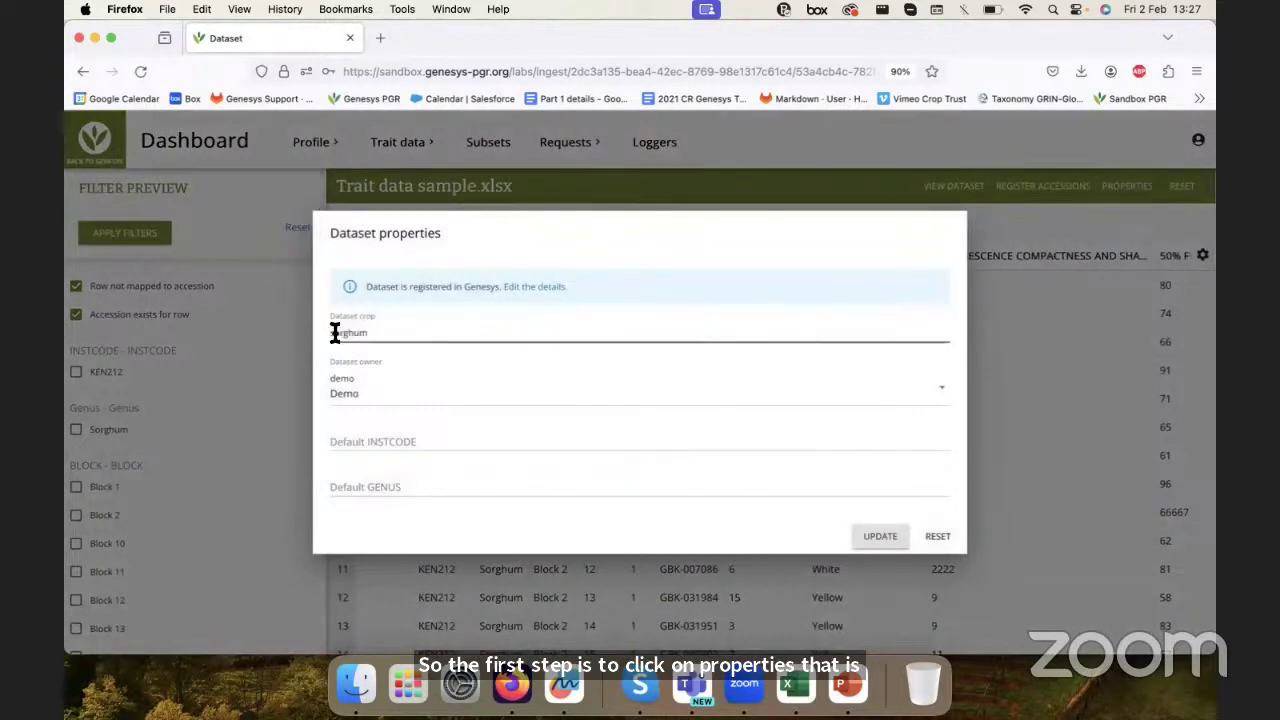
click(359, 382)
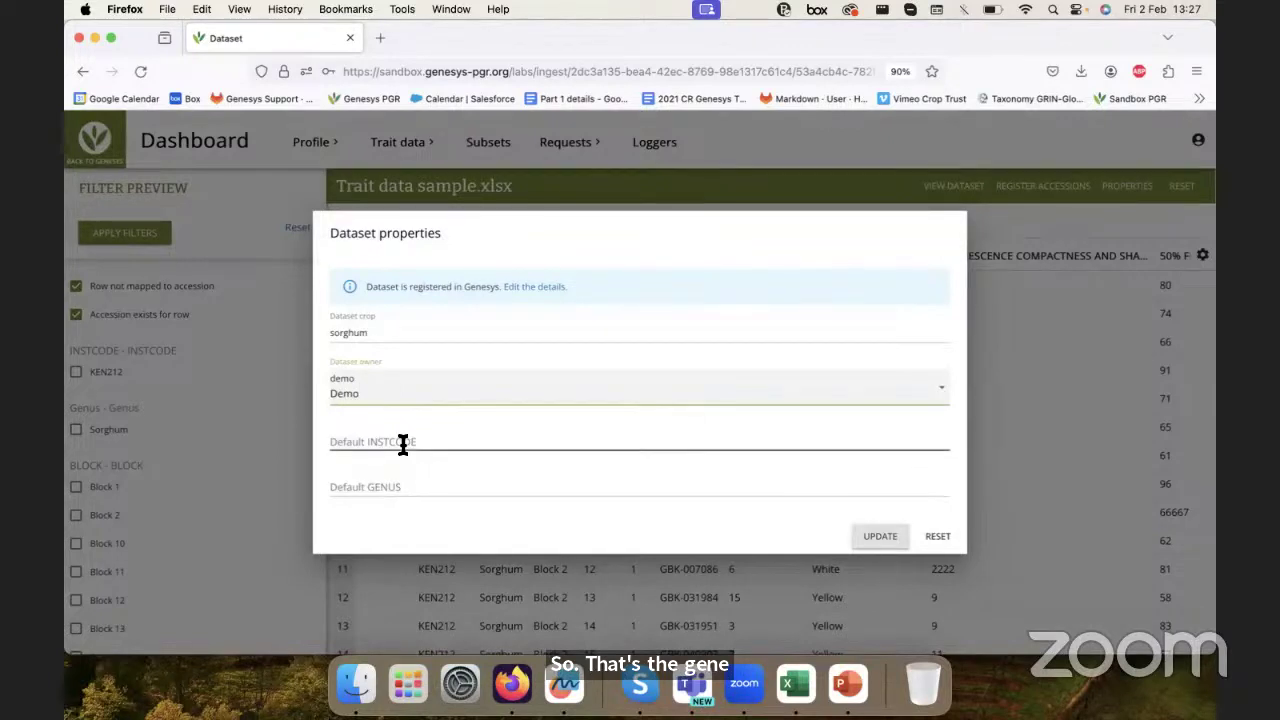
click(405, 237)
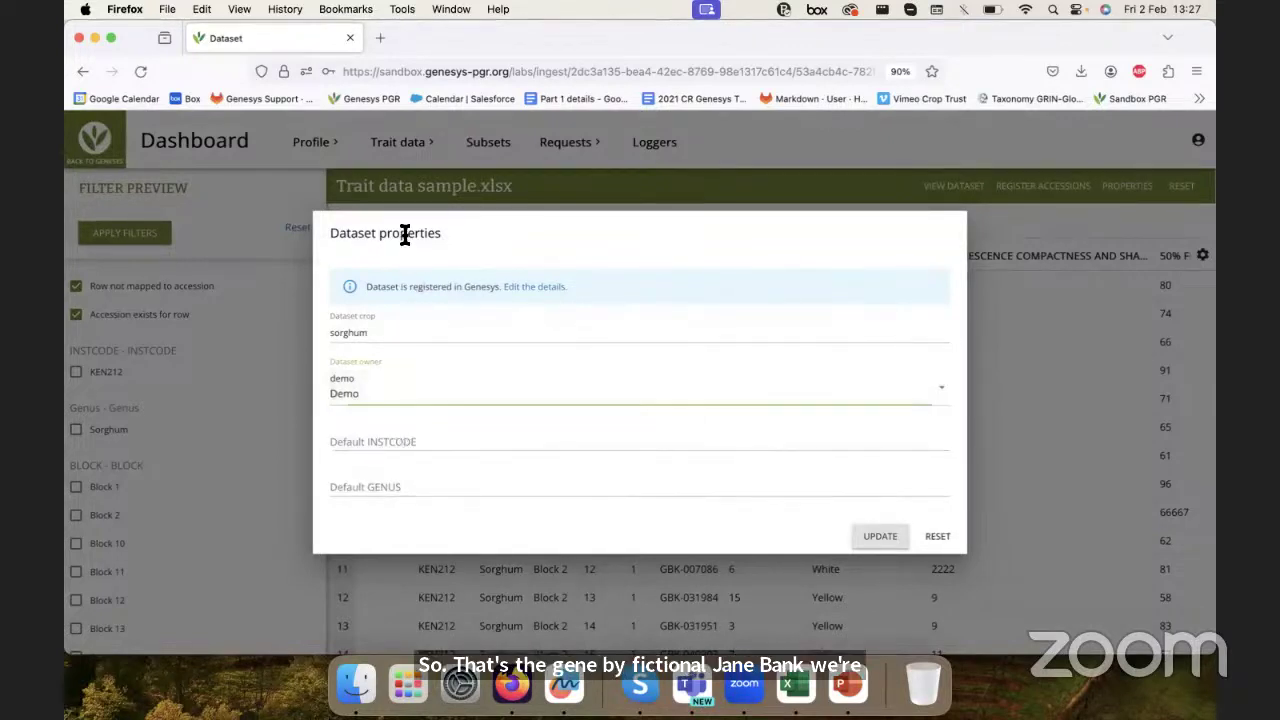
click(349, 438)
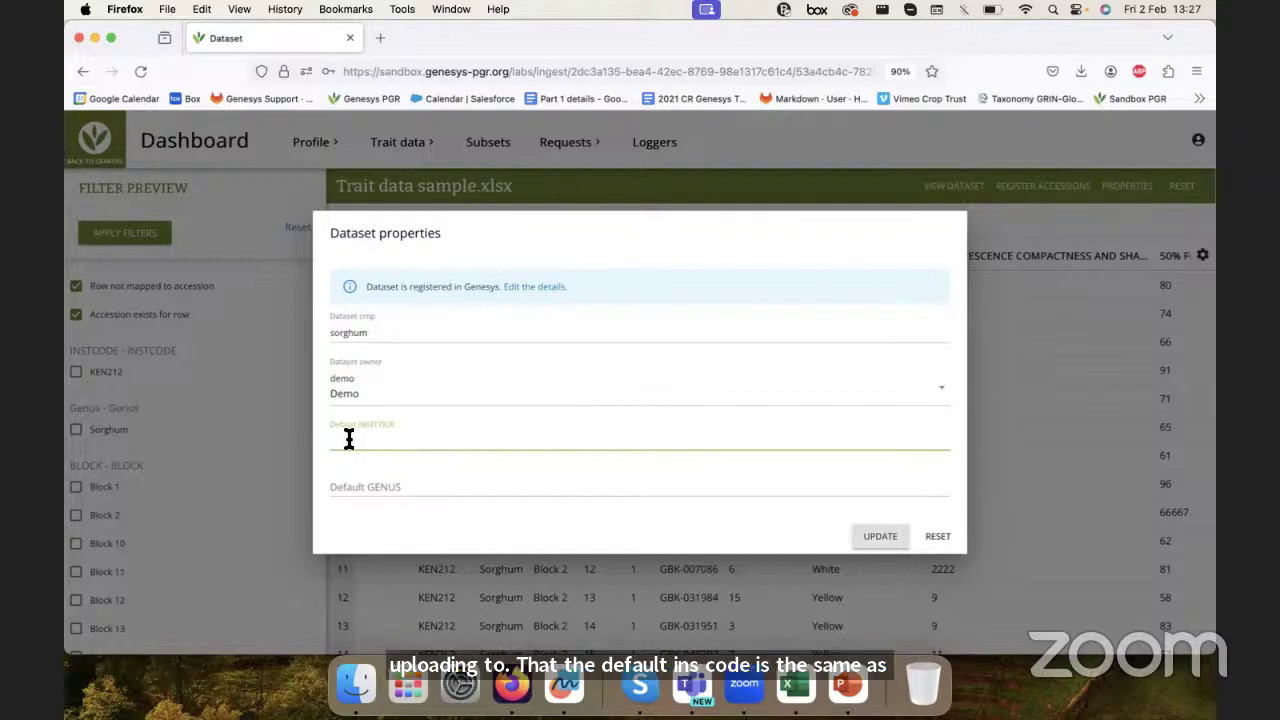
text(KEN212)
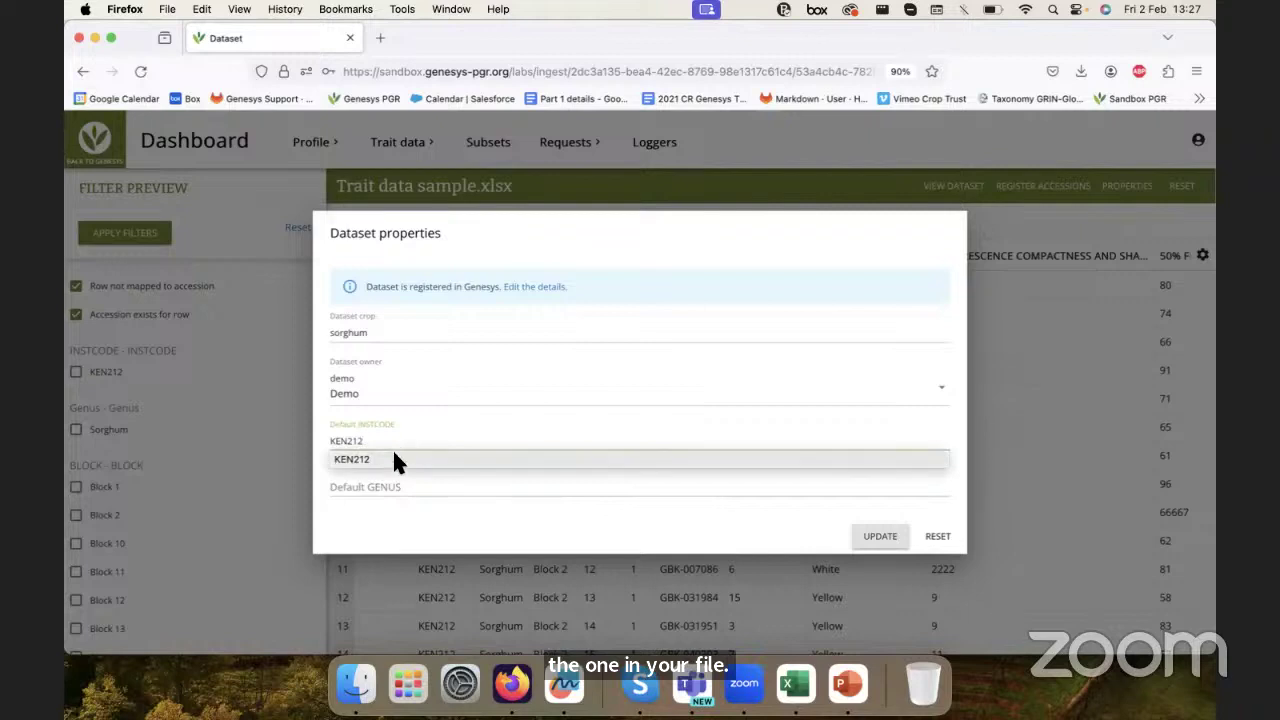
click(393, 458)
click(385, 487)
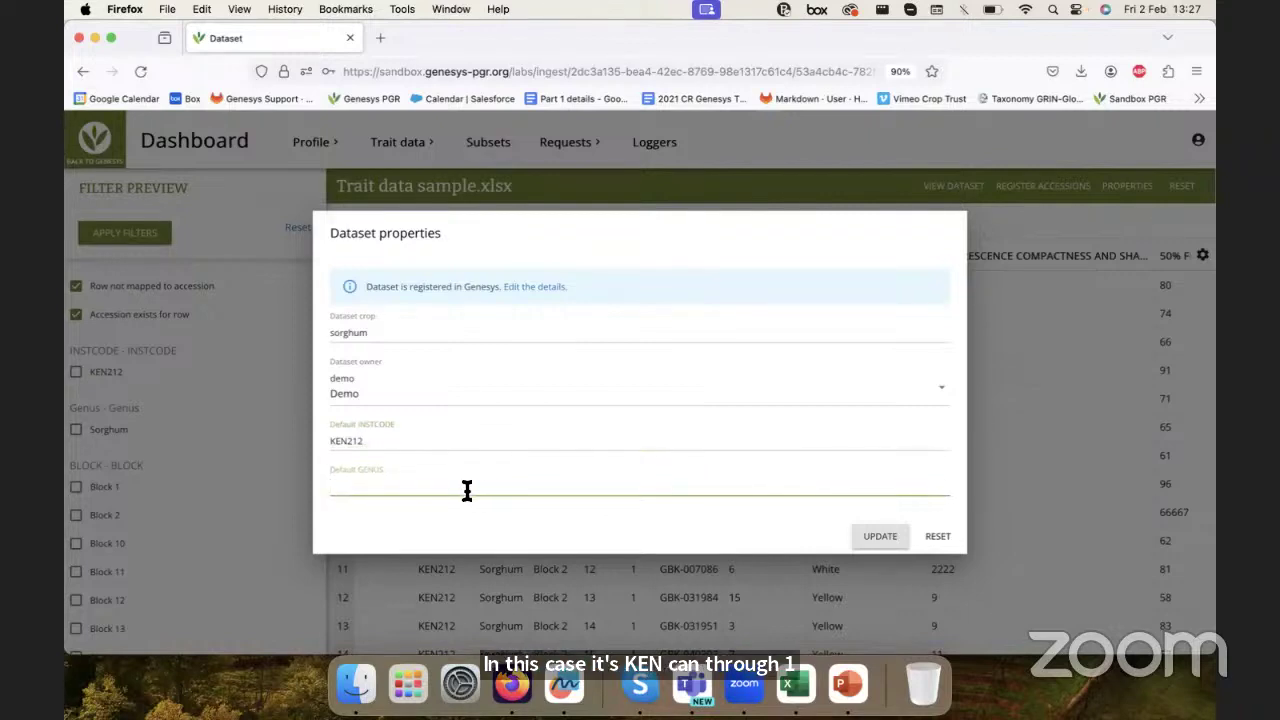
text(S)
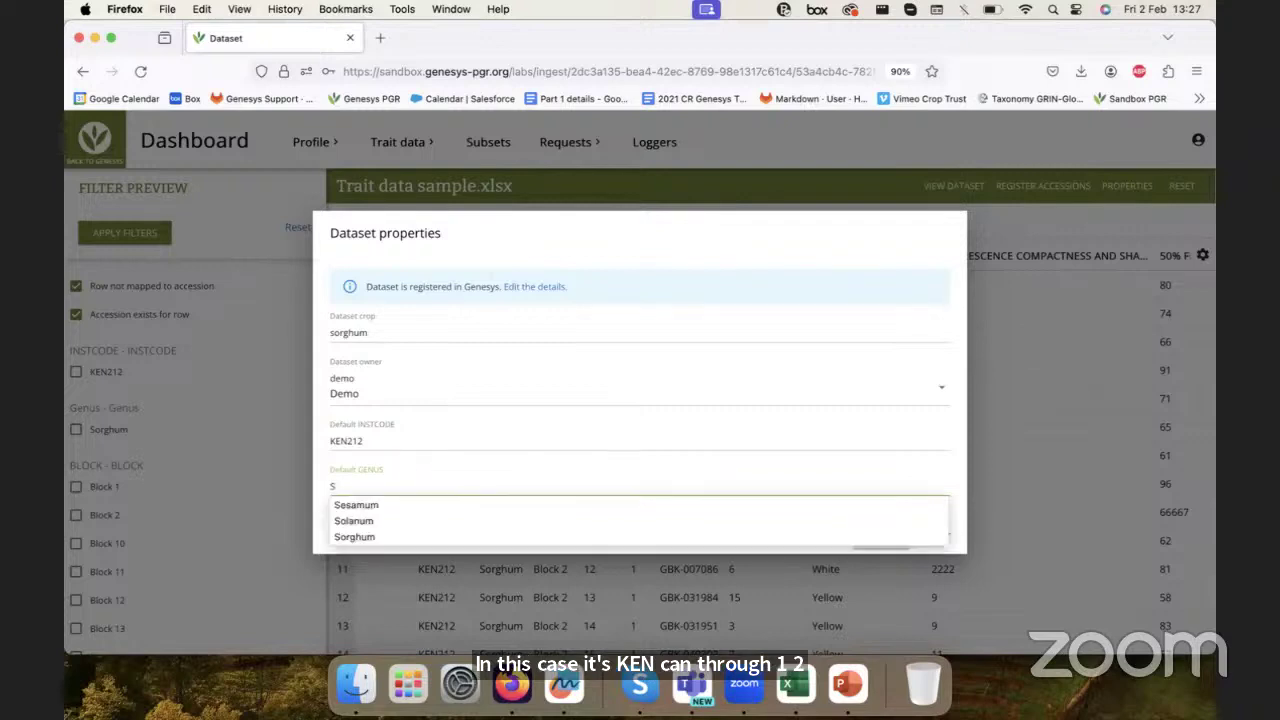
text(o)
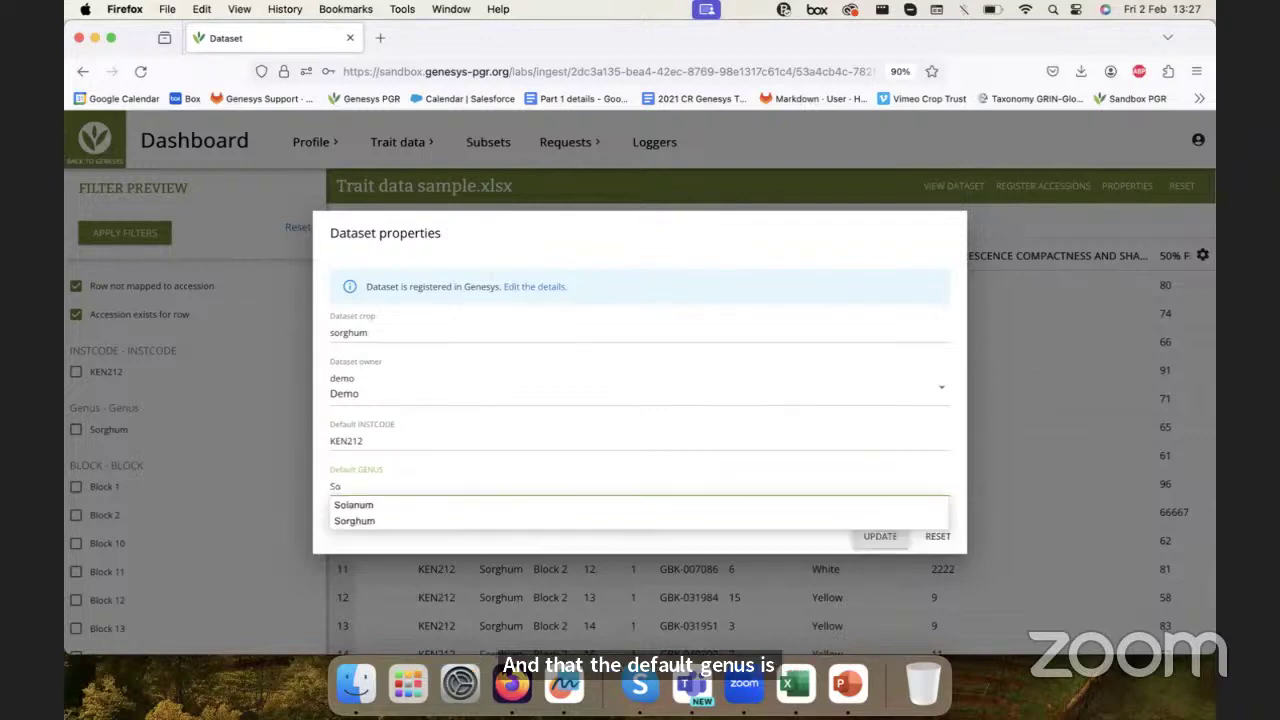
text(rghum)
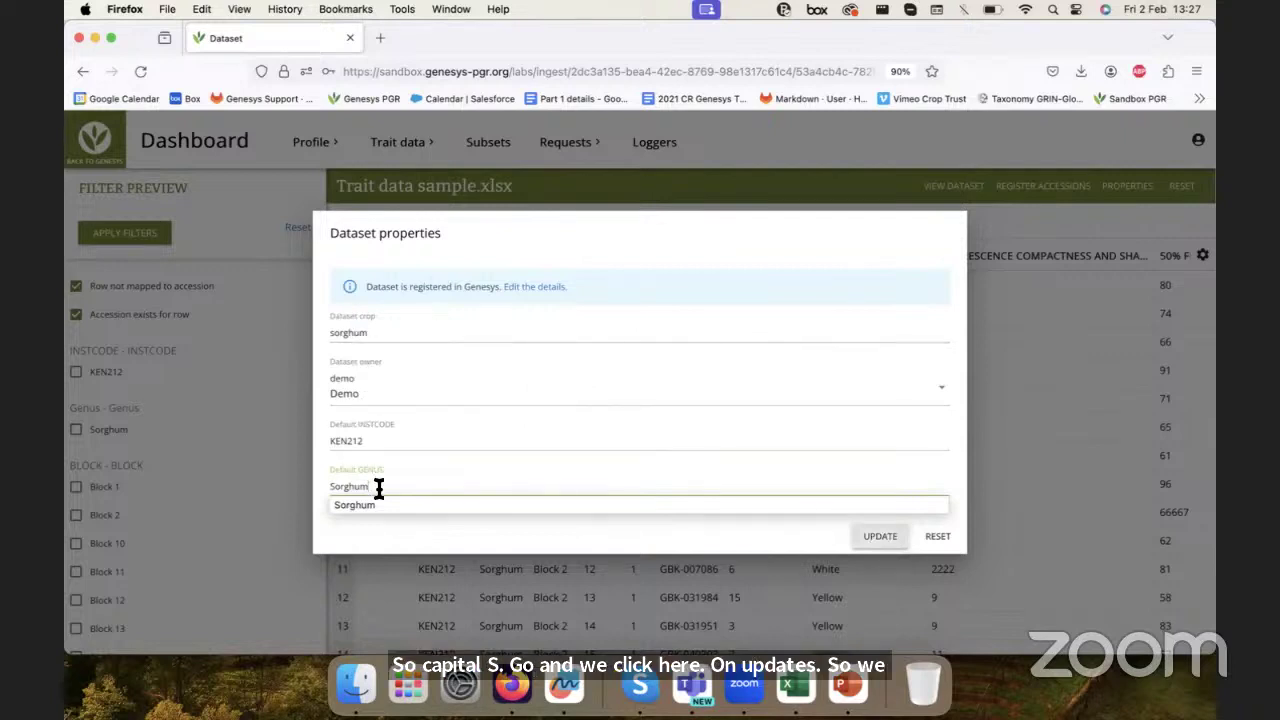
click(886, 538)
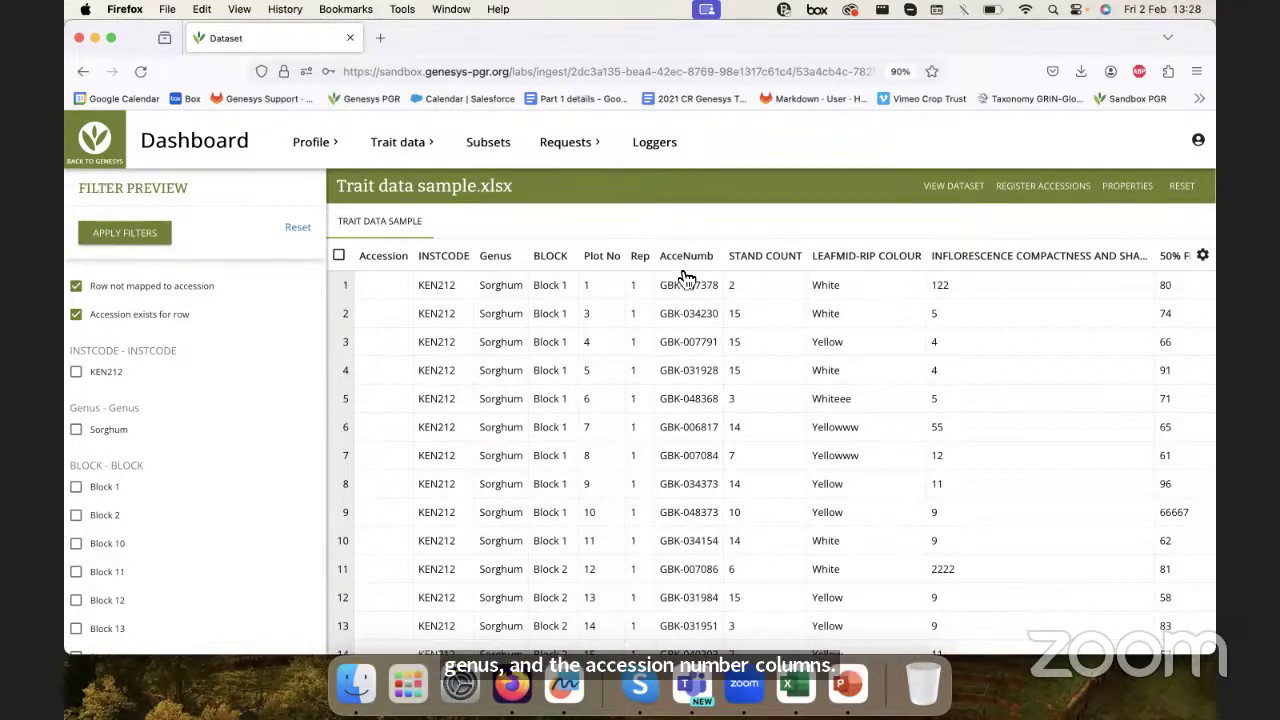
- Open the INSTCODE column's description form, pre-filled as CODED sorghum characterization data
click(440, 263)
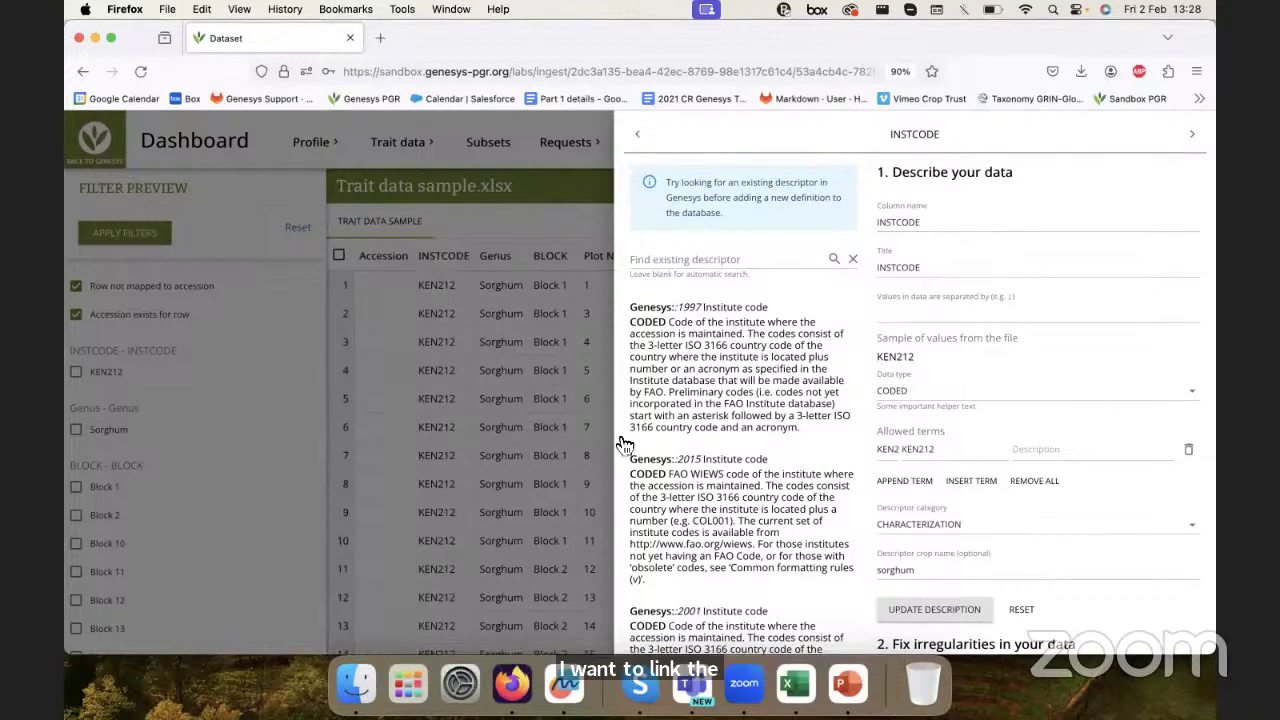
- Apply INSTCODE as the column name so the column maps KEN212 to the INSTCODE descriptor
click(937, 221)
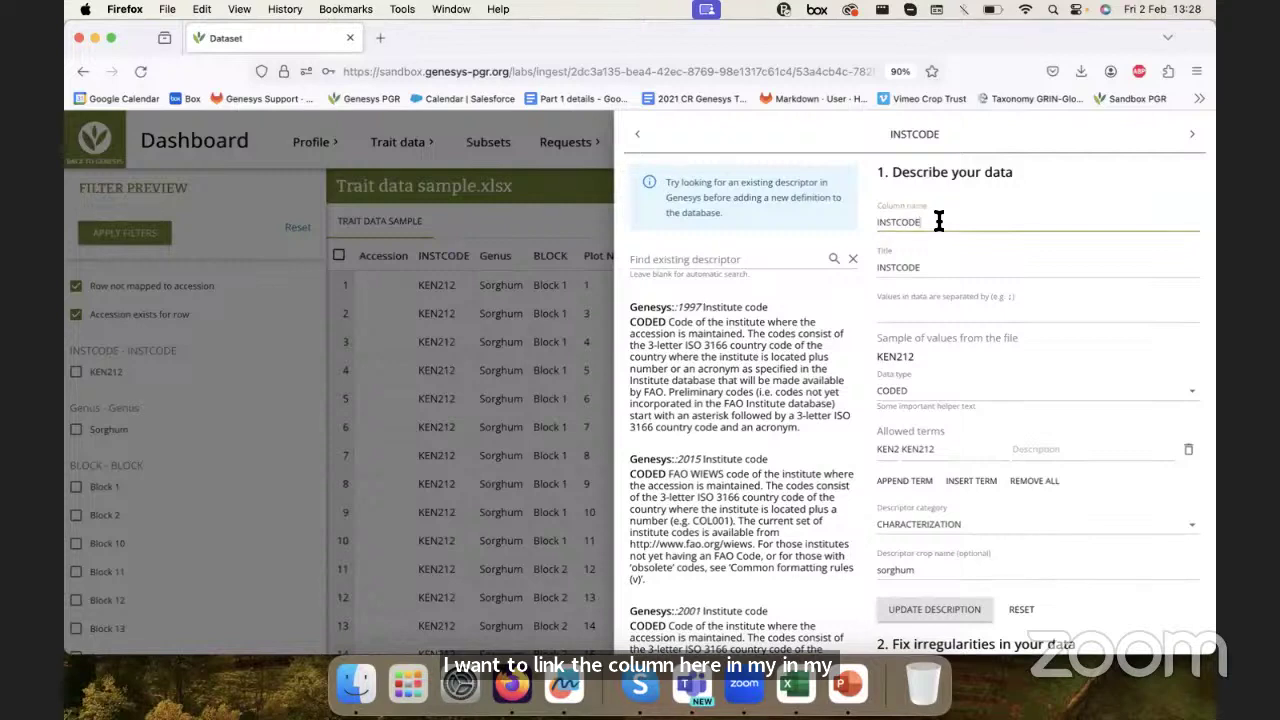
drag(939, 221, 879, 222)
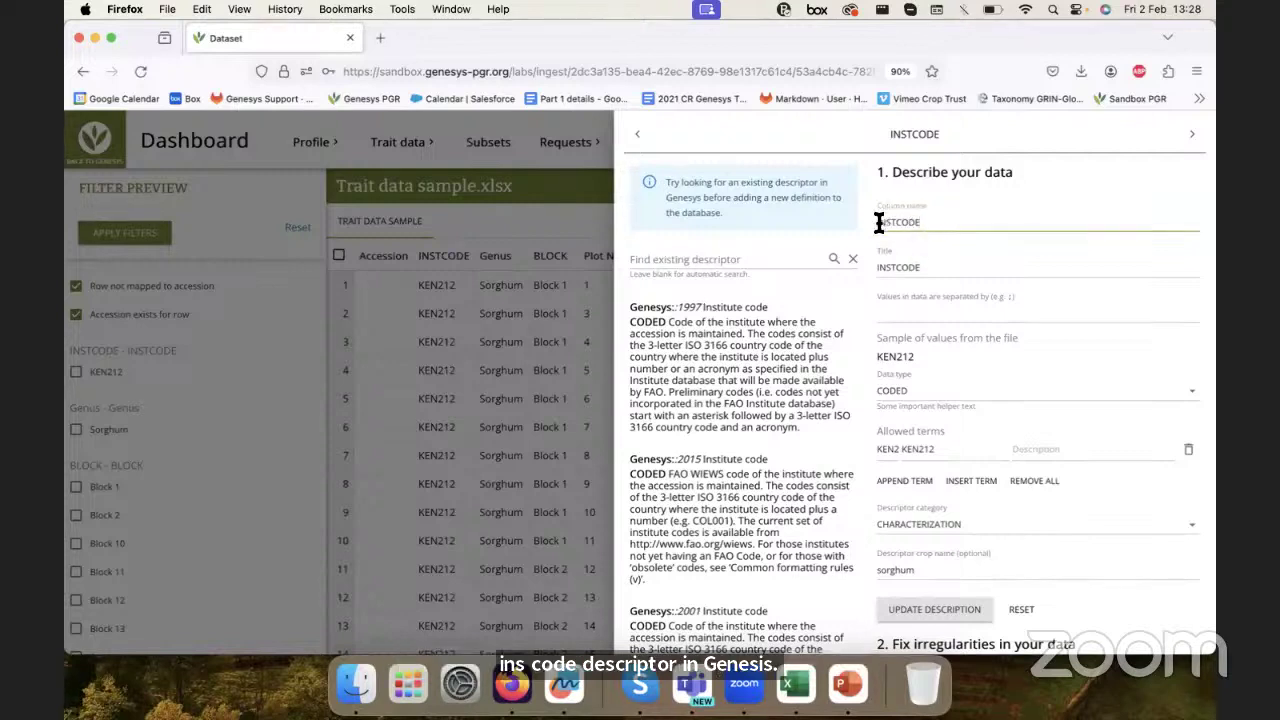
click(873, 213)
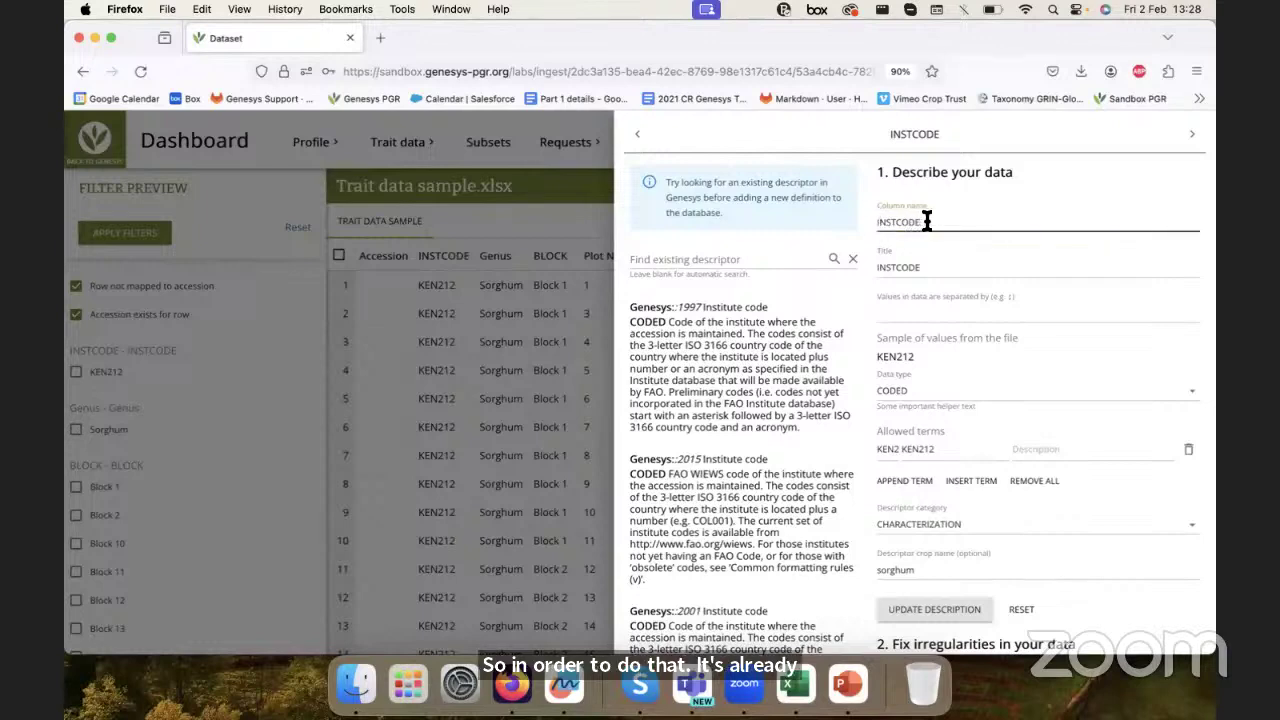
click(927, 222)
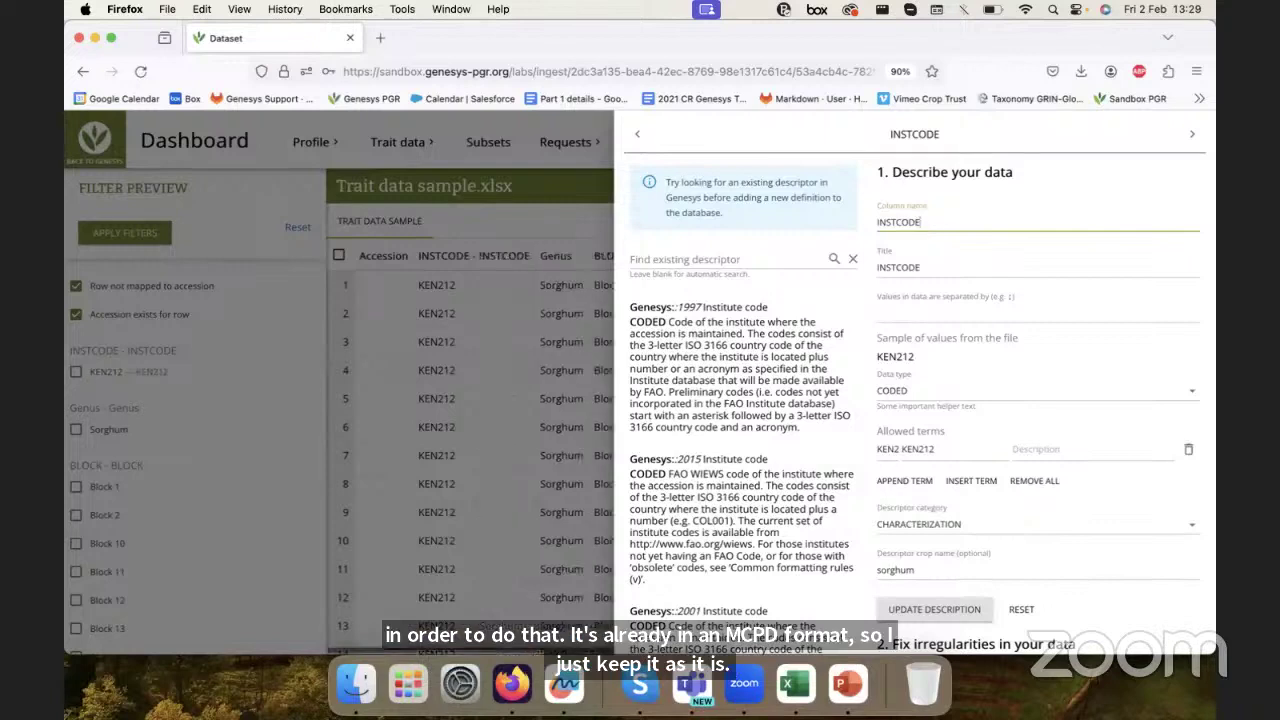
key(Return)
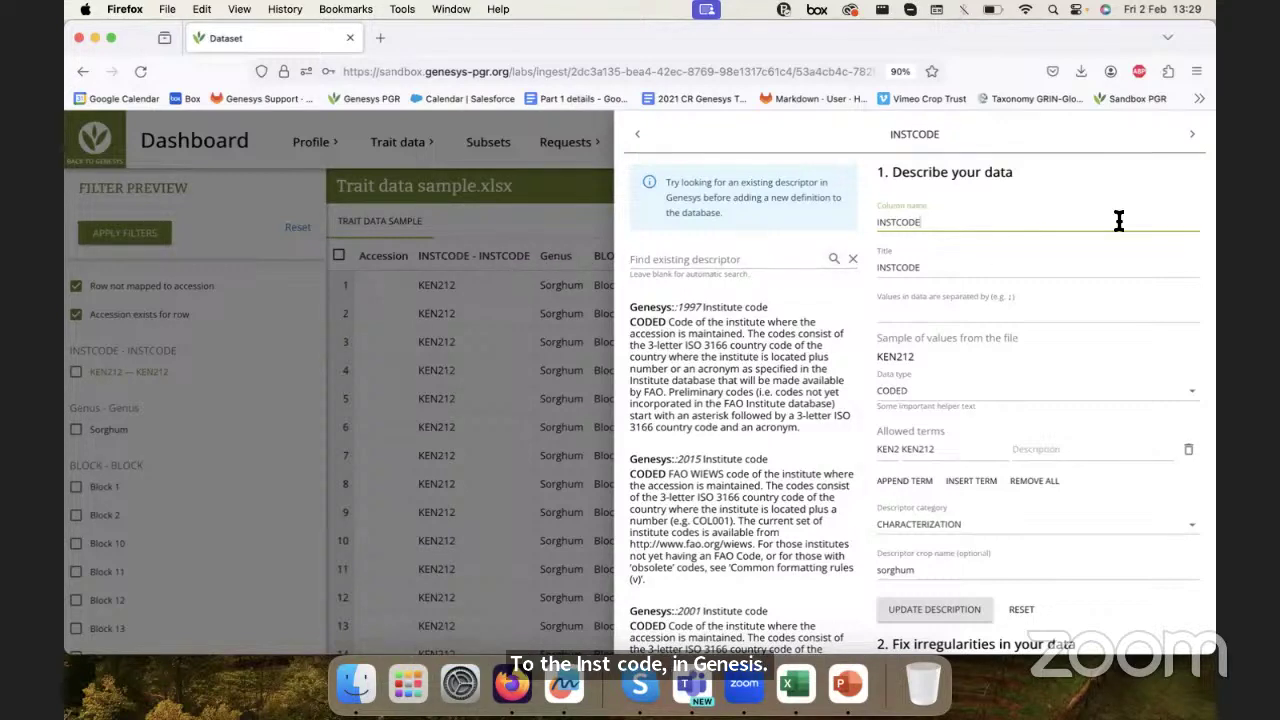
- Rename the Genus column to GENUS, mapping Sorghum to Sorghum, and close its details panel
click(1197, 137)
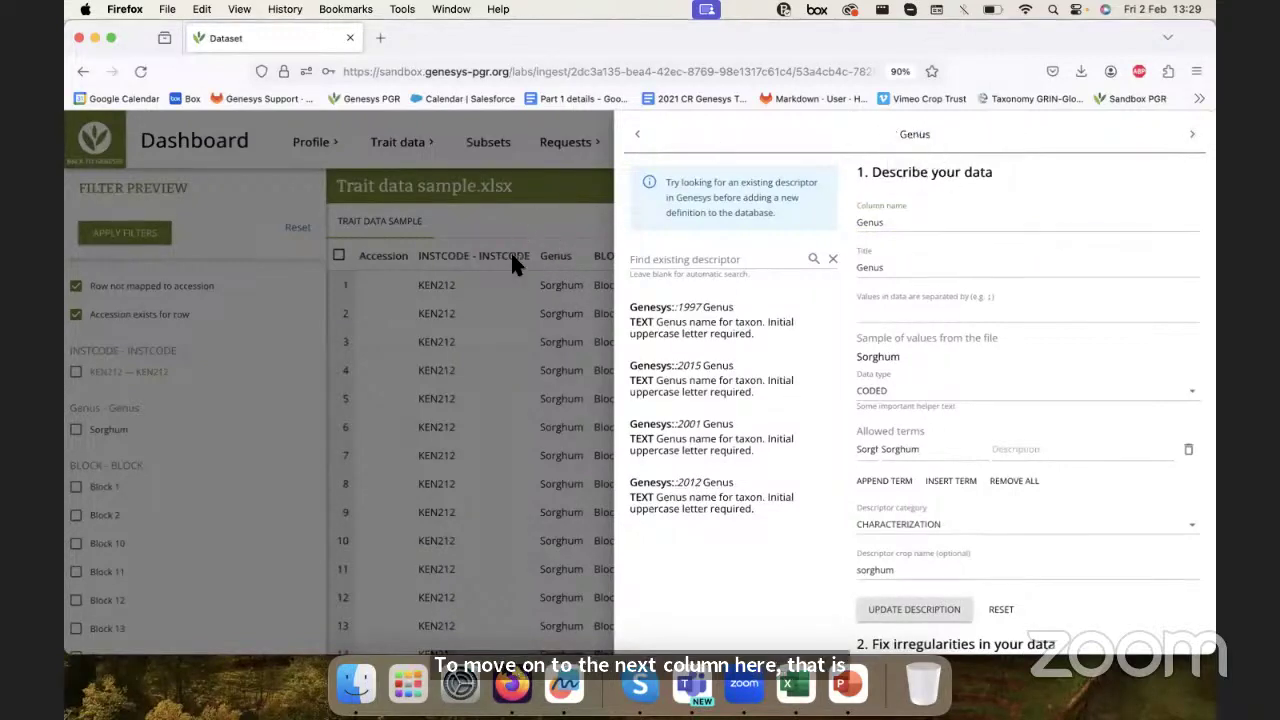
double_click(887, 221)
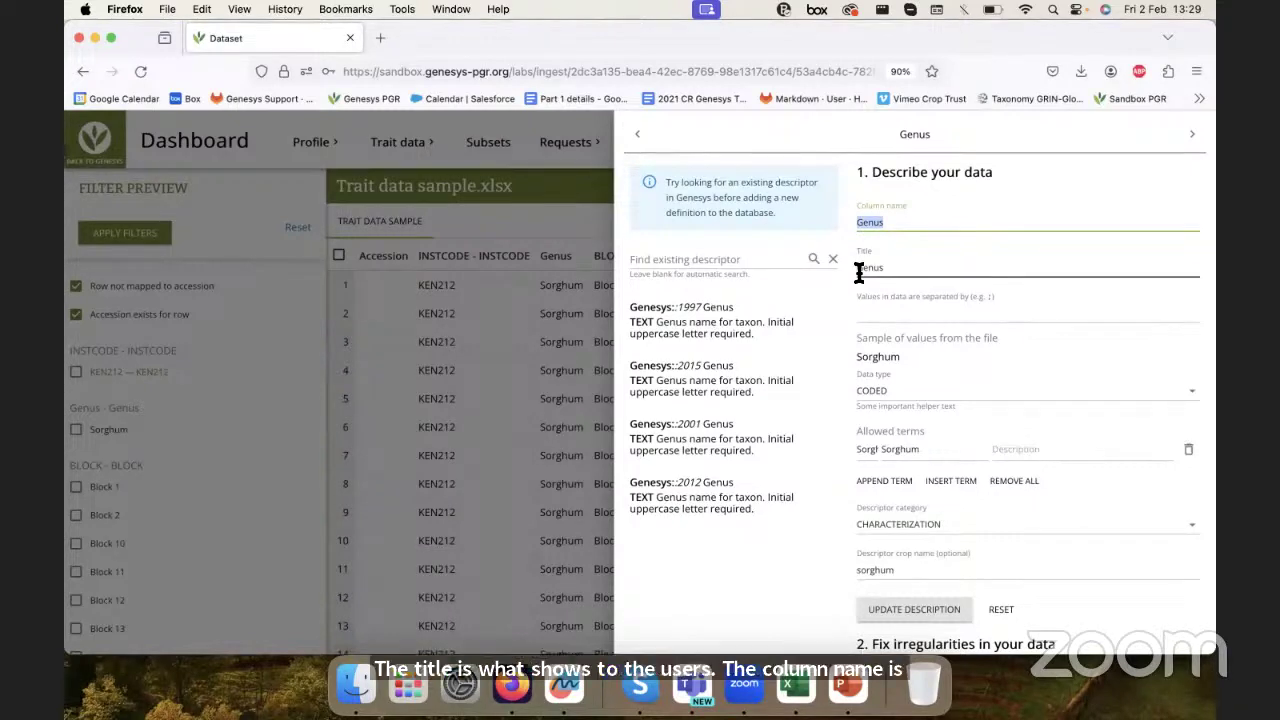
click(907, 222)
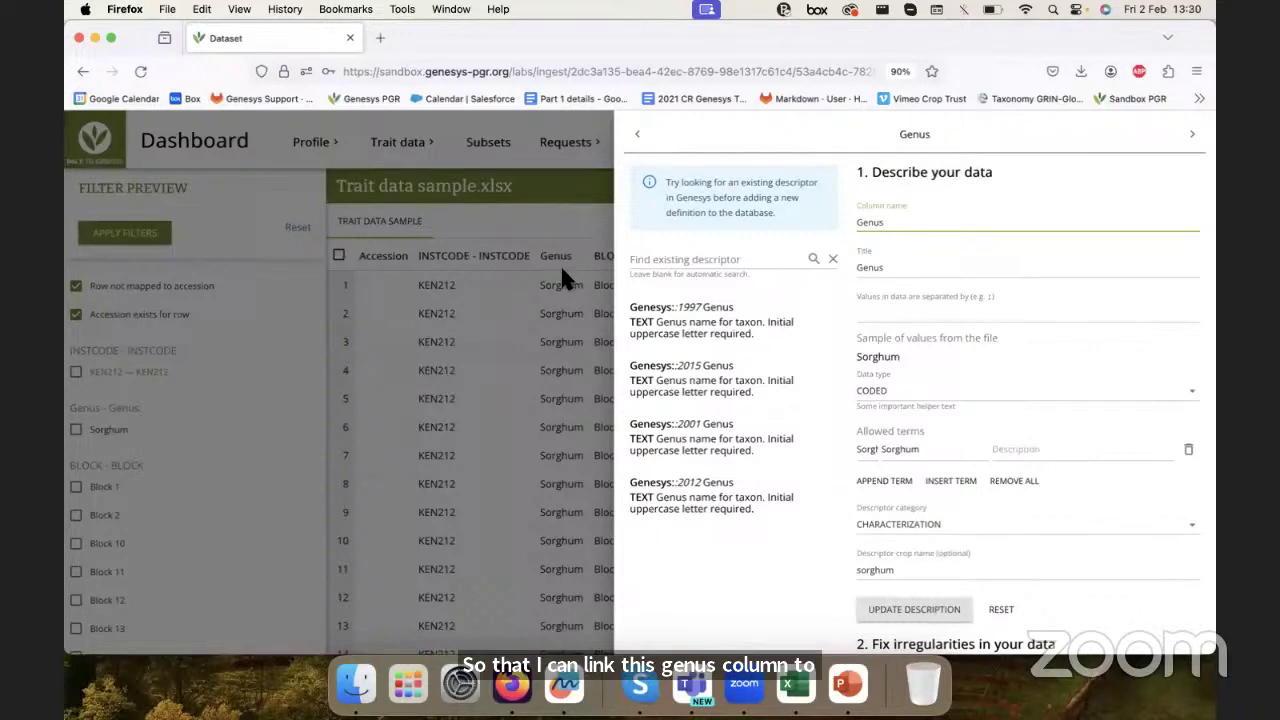
double_click(880, 222)
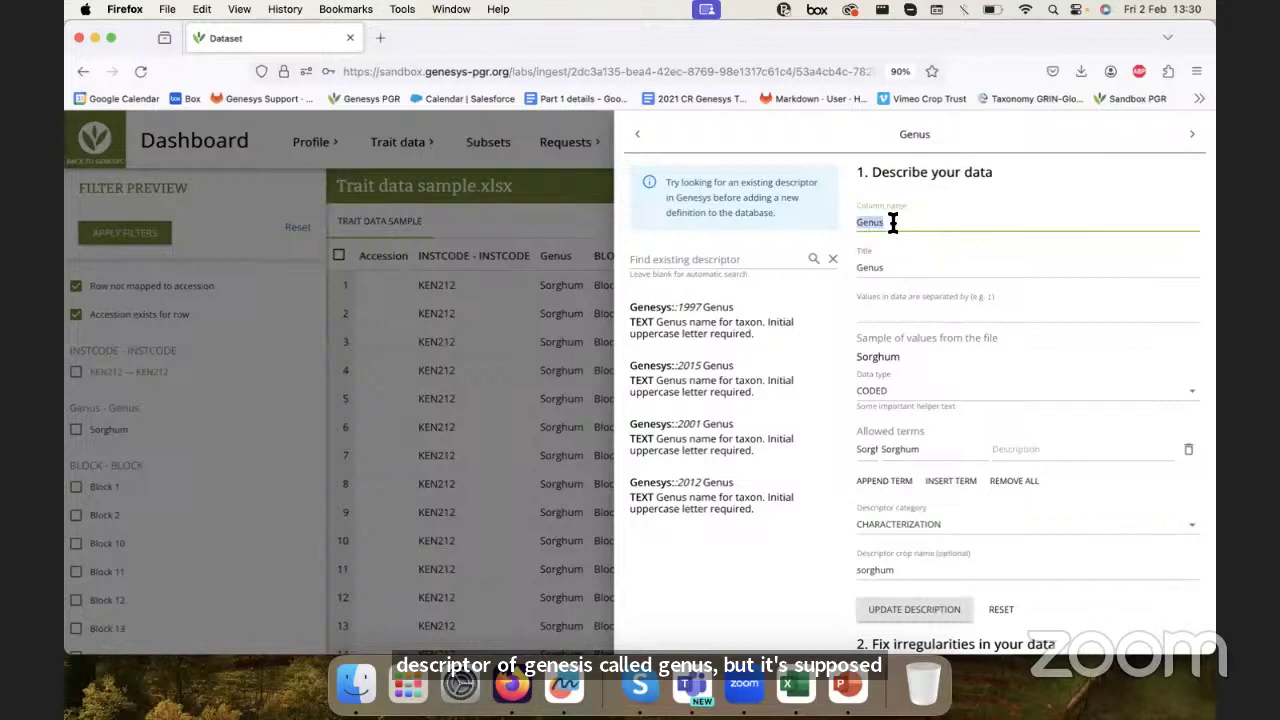
text(GENUS)
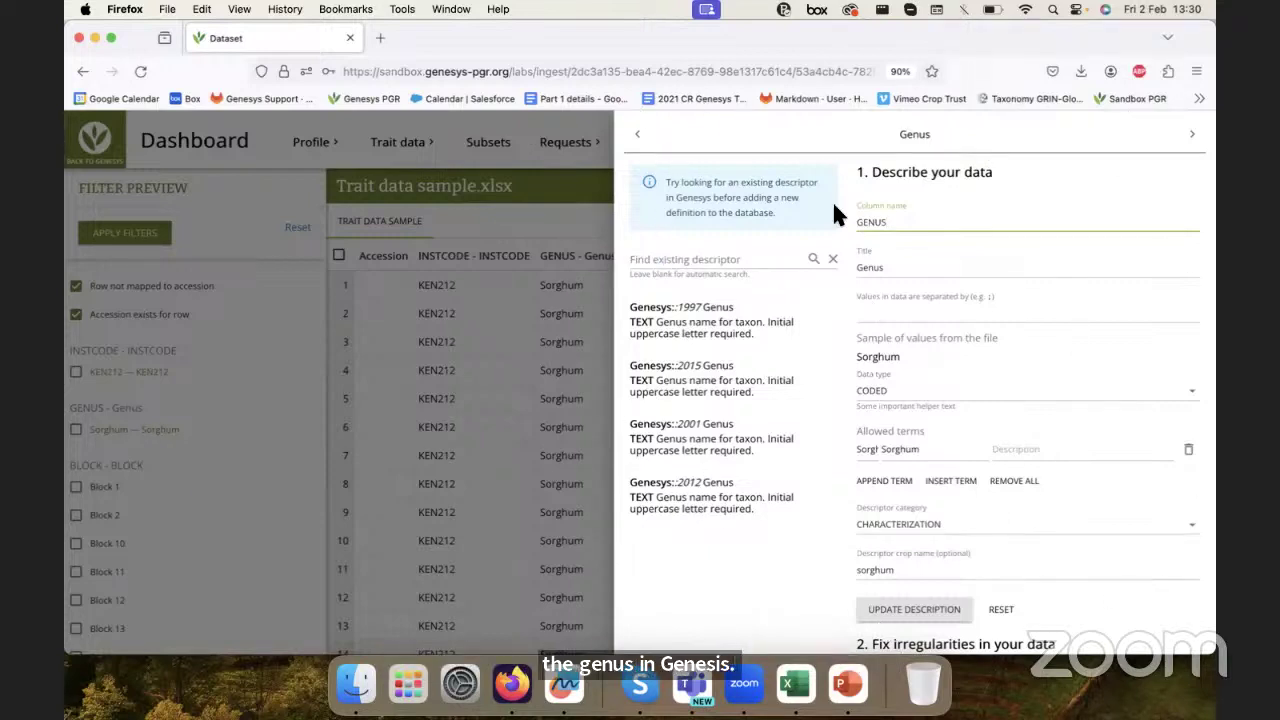
click(318, 392)
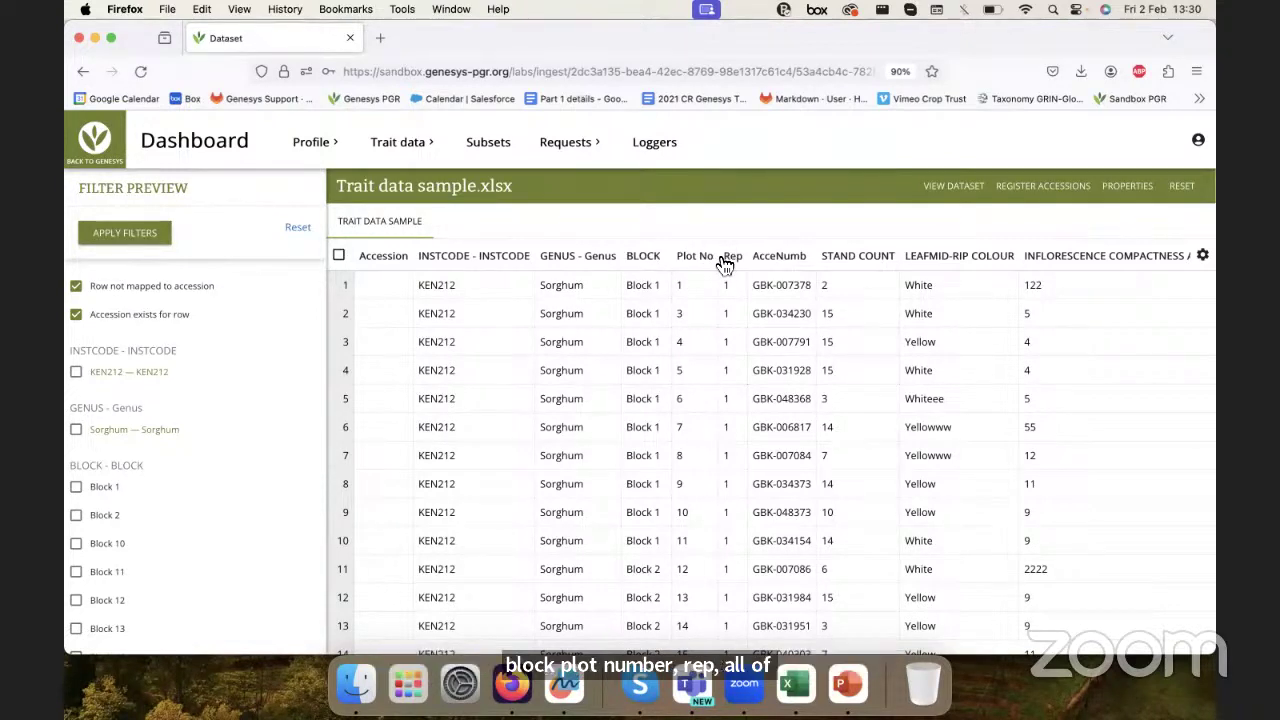
- Rename the AcceNumb column to ACCENUMB, apply it, and close the column details
click(790, 259)
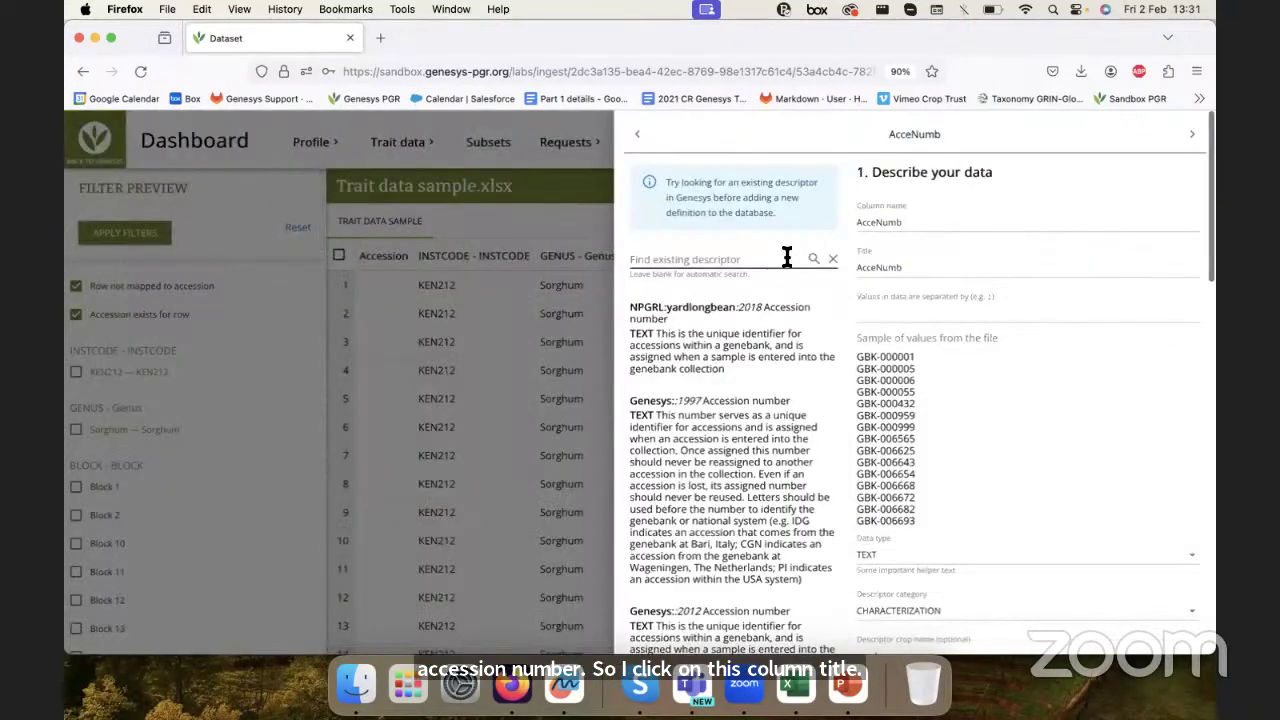
click(870, 226)
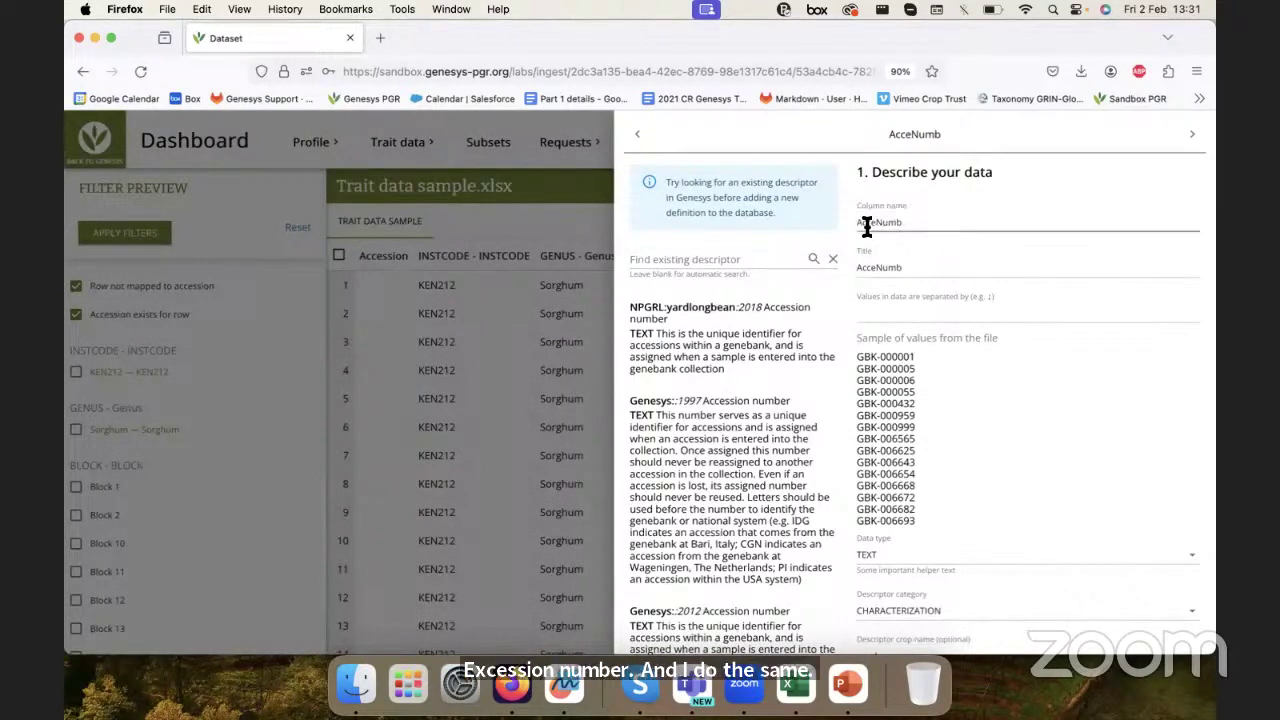
drag(857, 222, 907, 224)
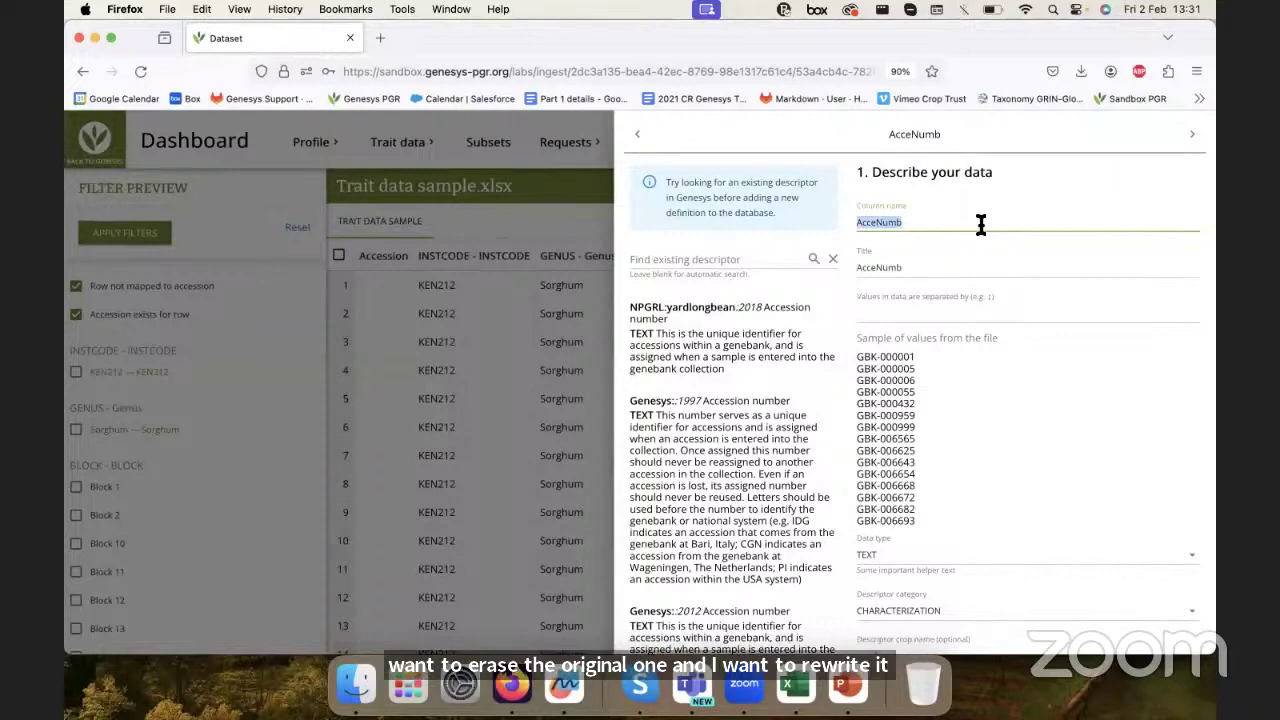
text(ACC)
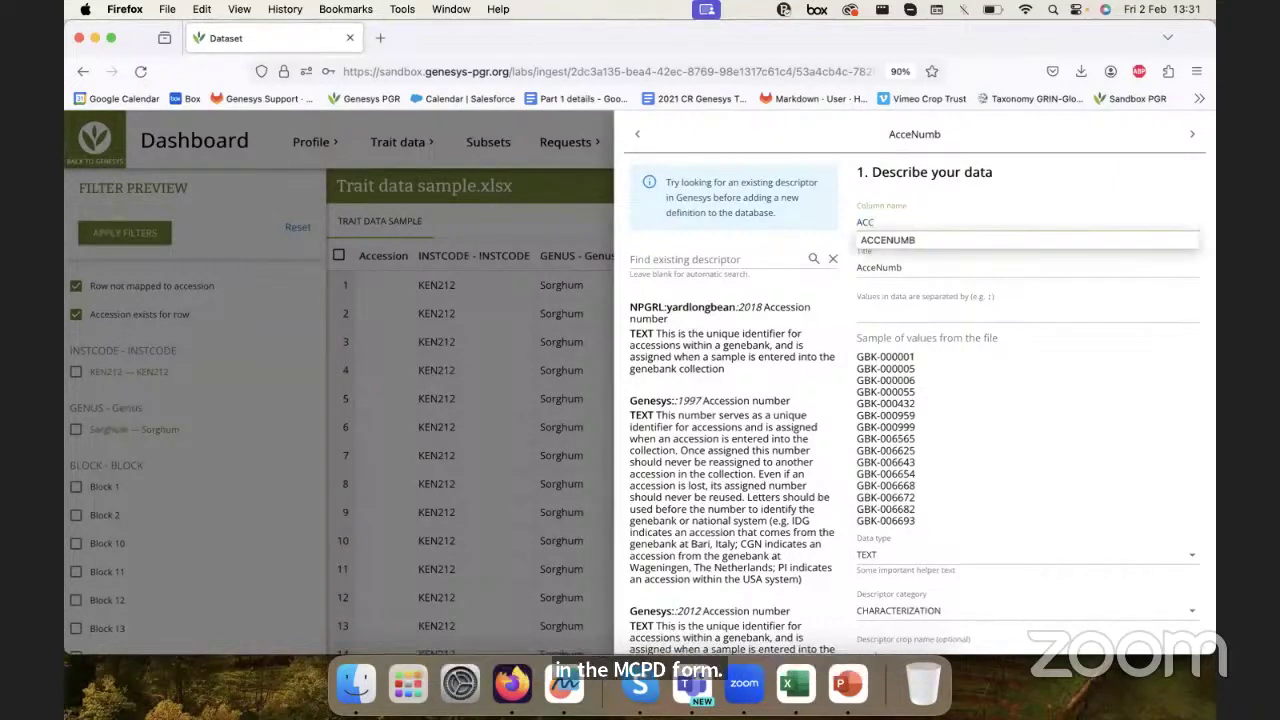
text(ENUMB)
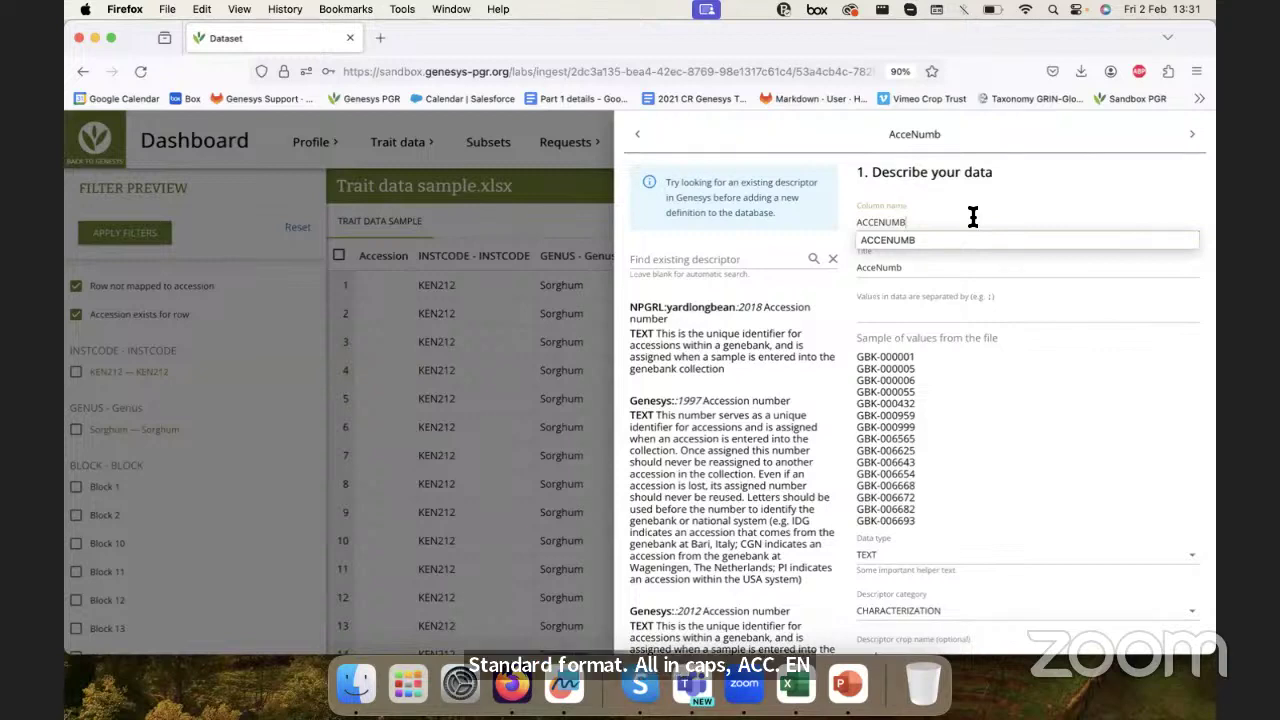
key(Return)
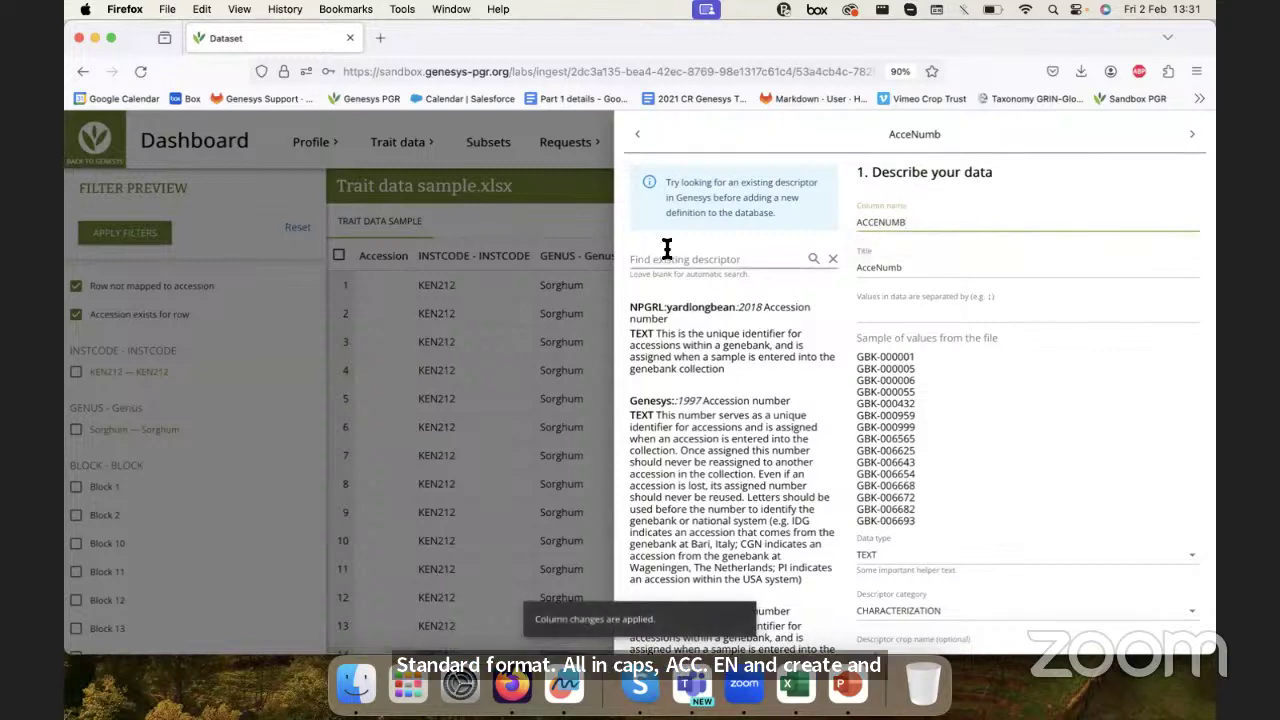
click(462, 248)
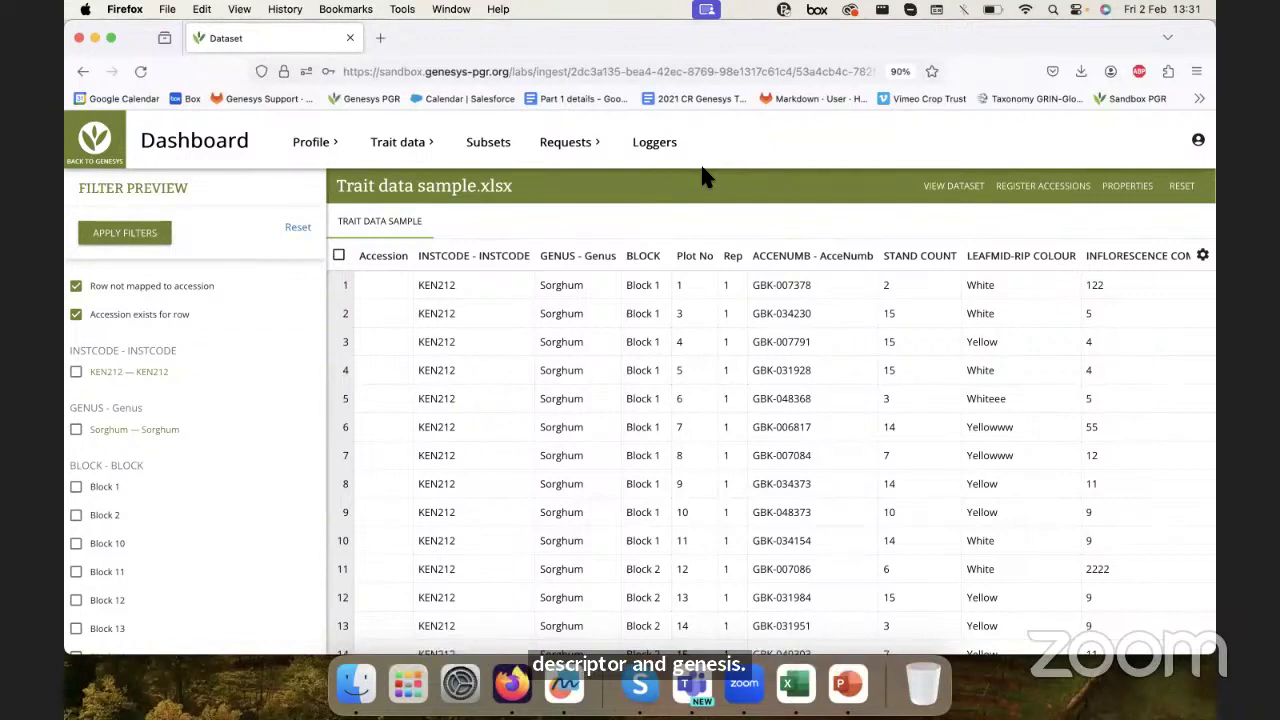
- Run REGISTER ACCESSIONS so each row's Accession column links to a GBK accession
click(1026, 199)
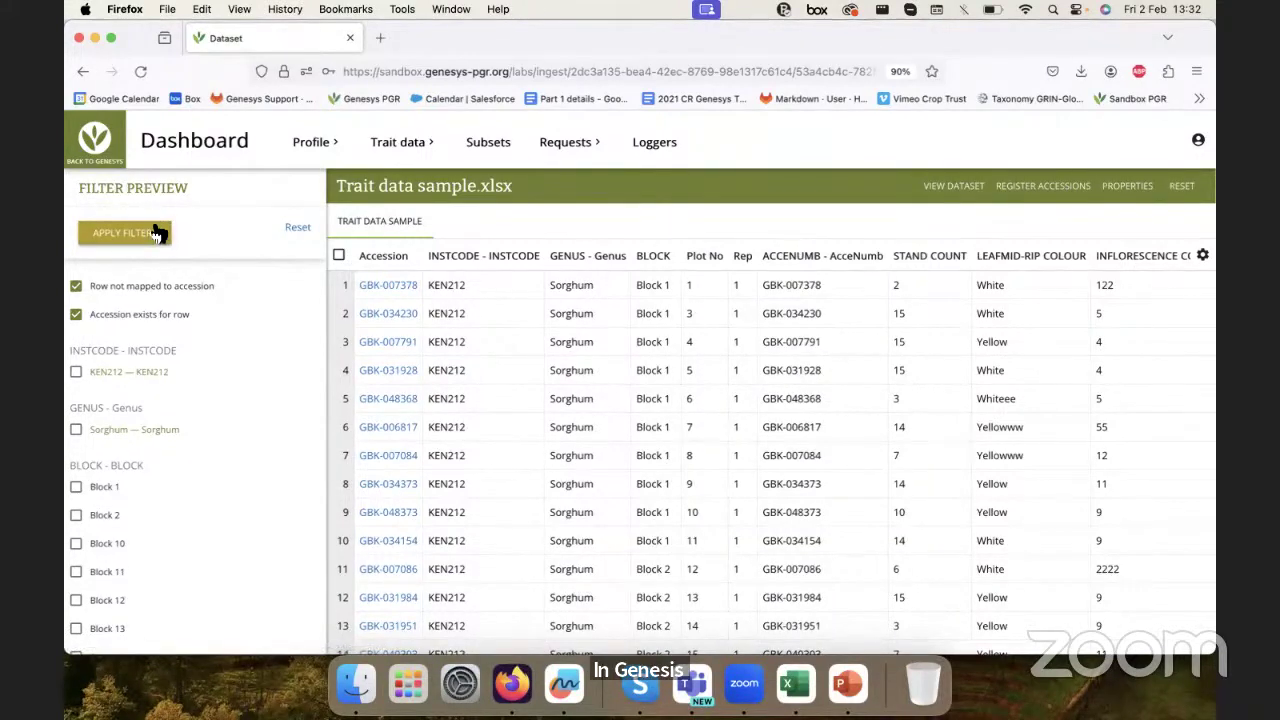
- Filter to rows not mapped to an accession, reapply with existing accessions, then reset filters
scroll(110, 540, down, 10)
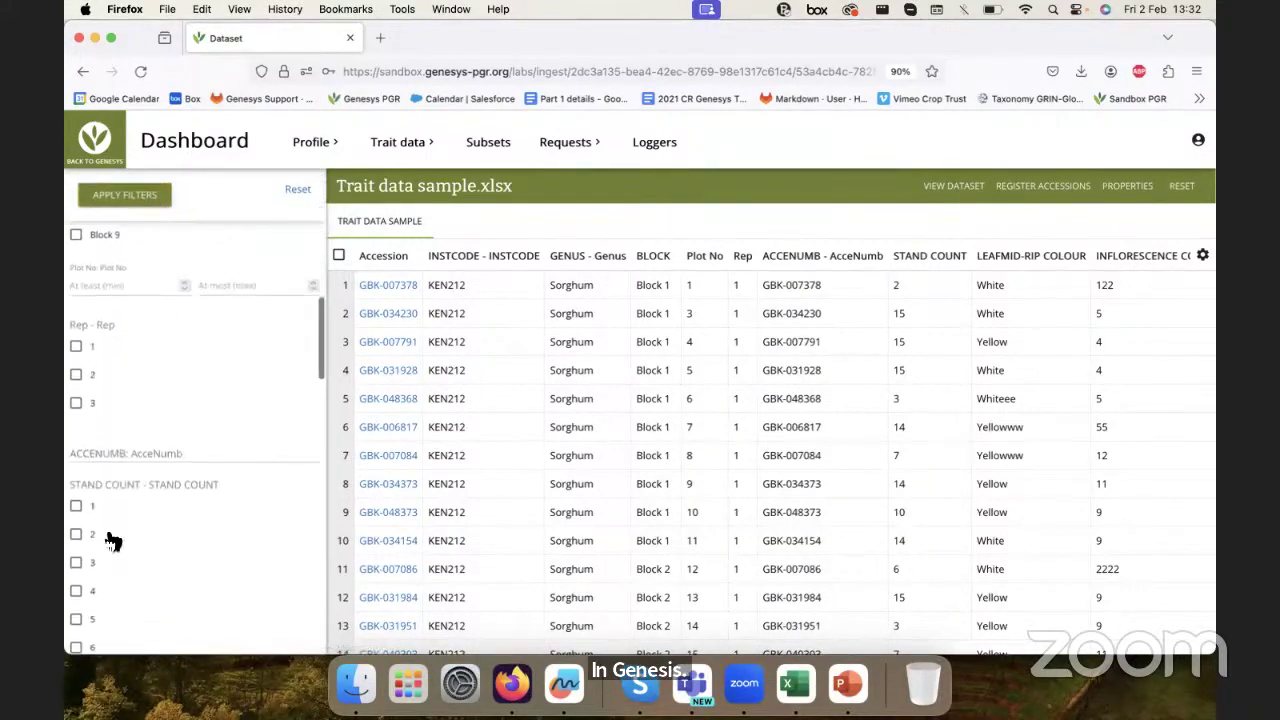
scroll(110, 535, up, 10)
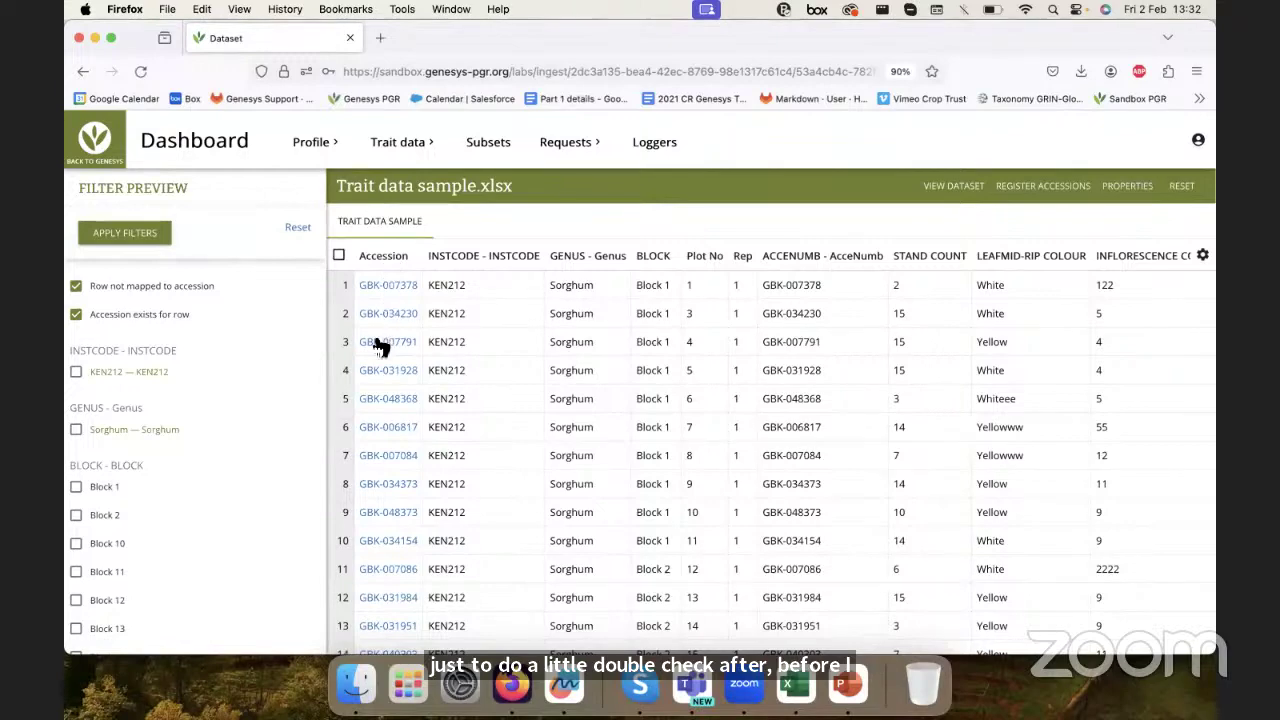
scroll(380, 345, down, 10)
scroll(376, 343, up, 10)
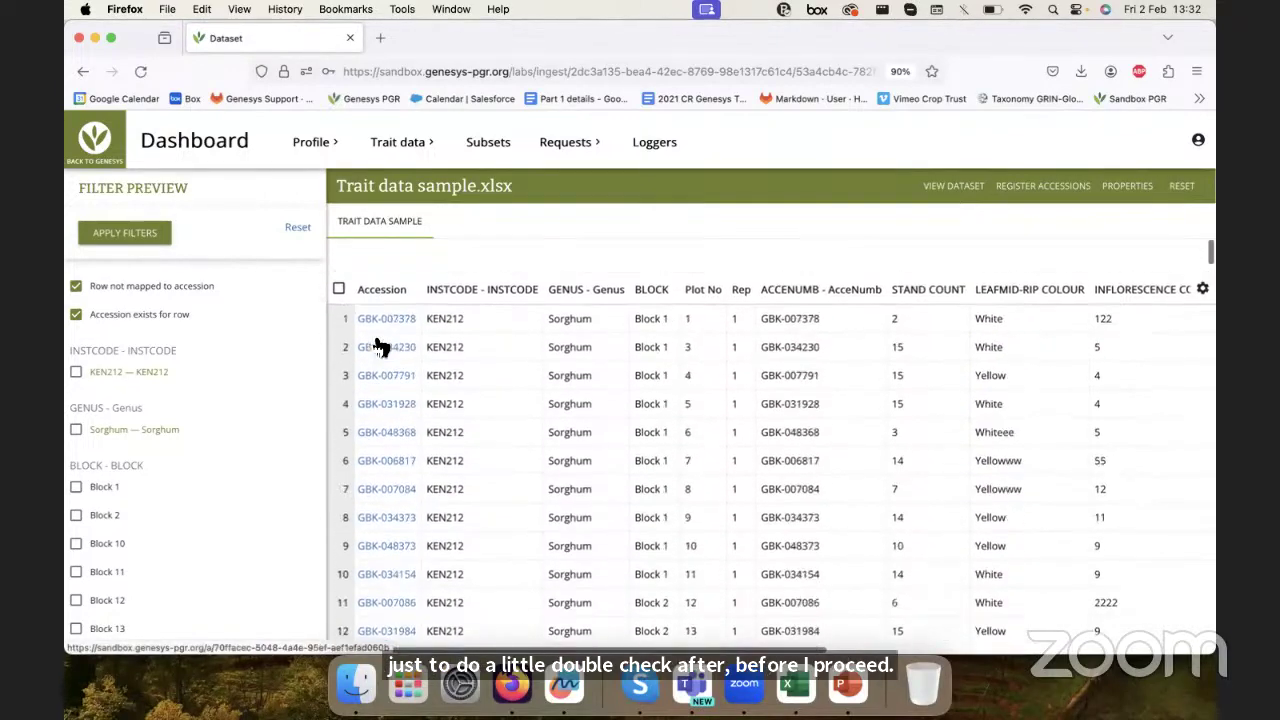
click(78, 316)
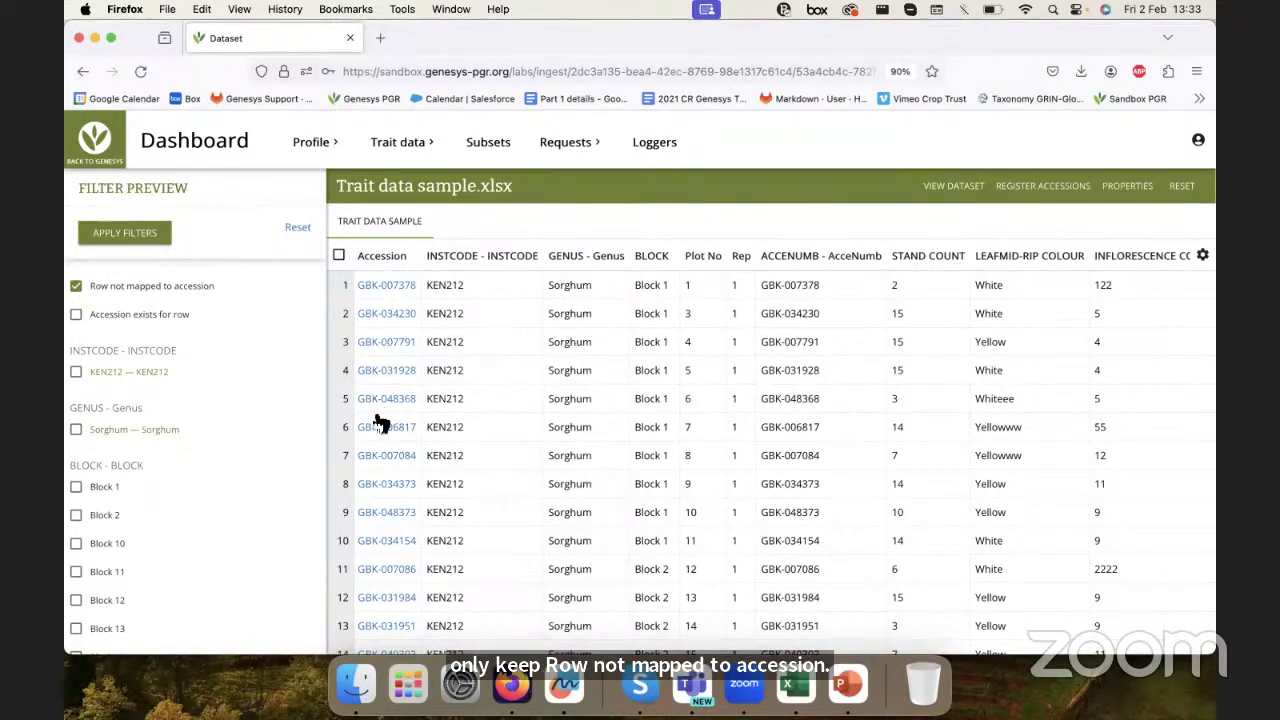
click(124, 232)
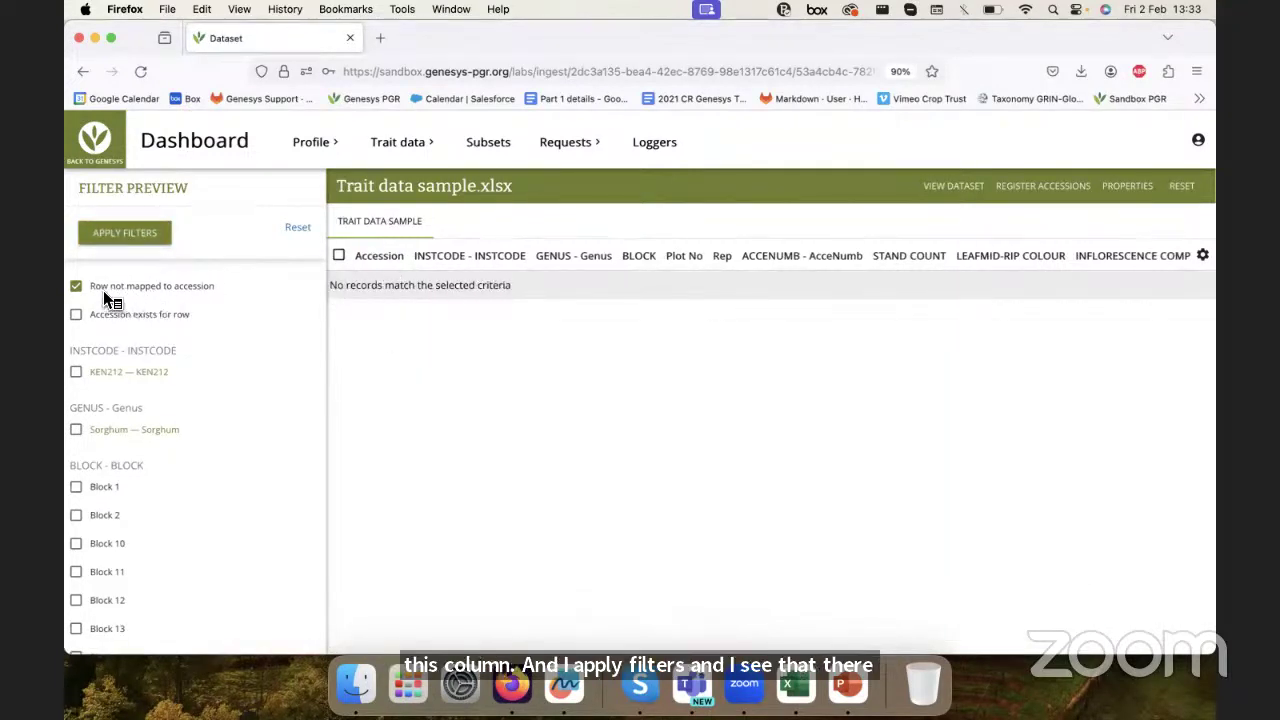
click(76, 316)
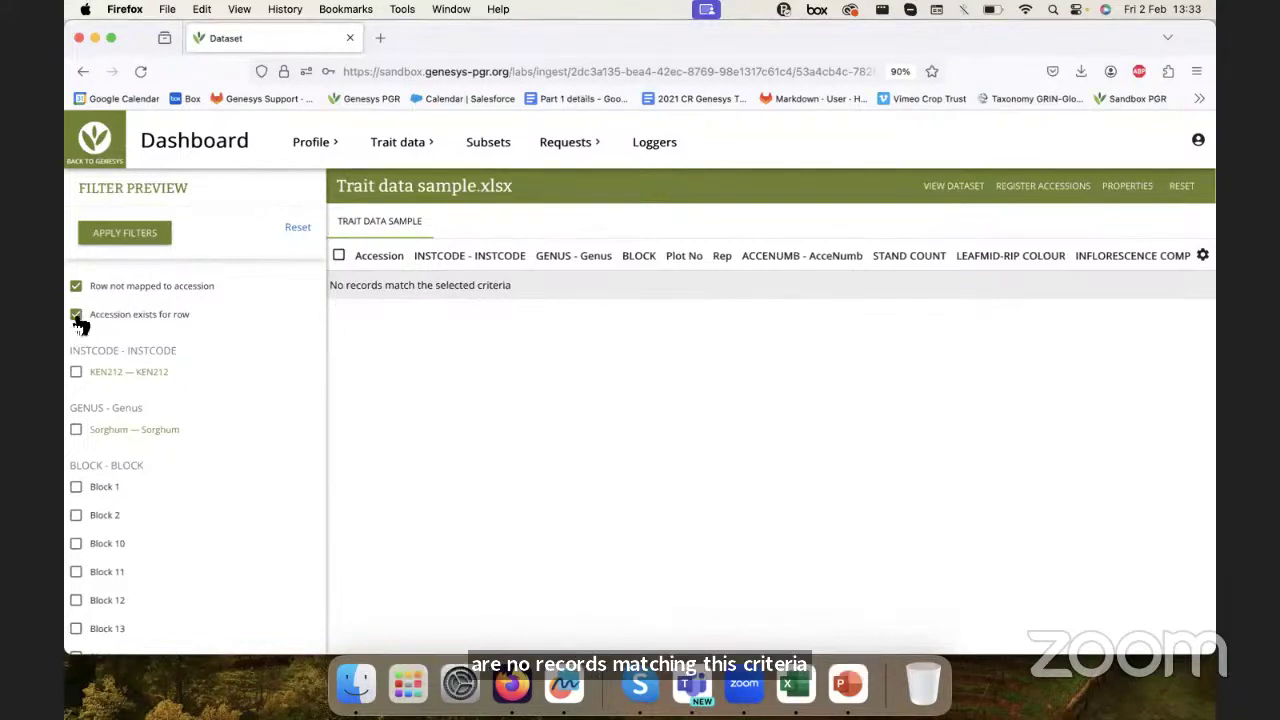
click(136, 236)
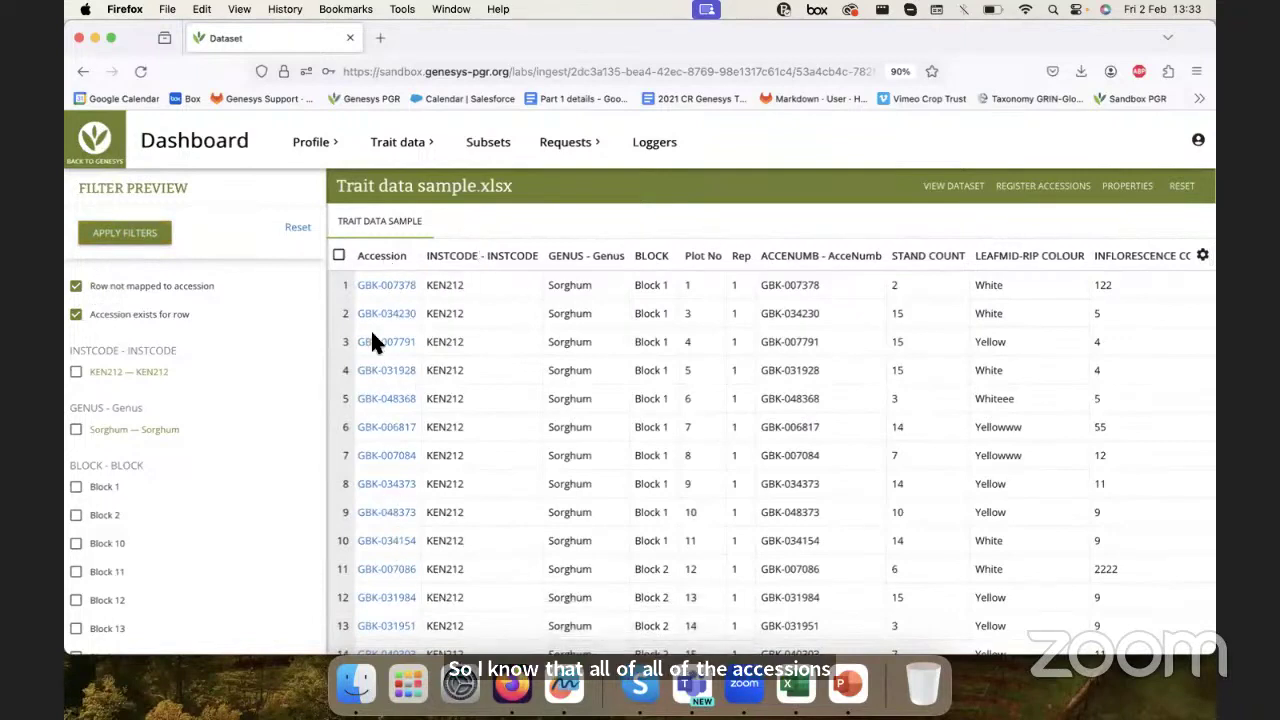
click(298, 228)
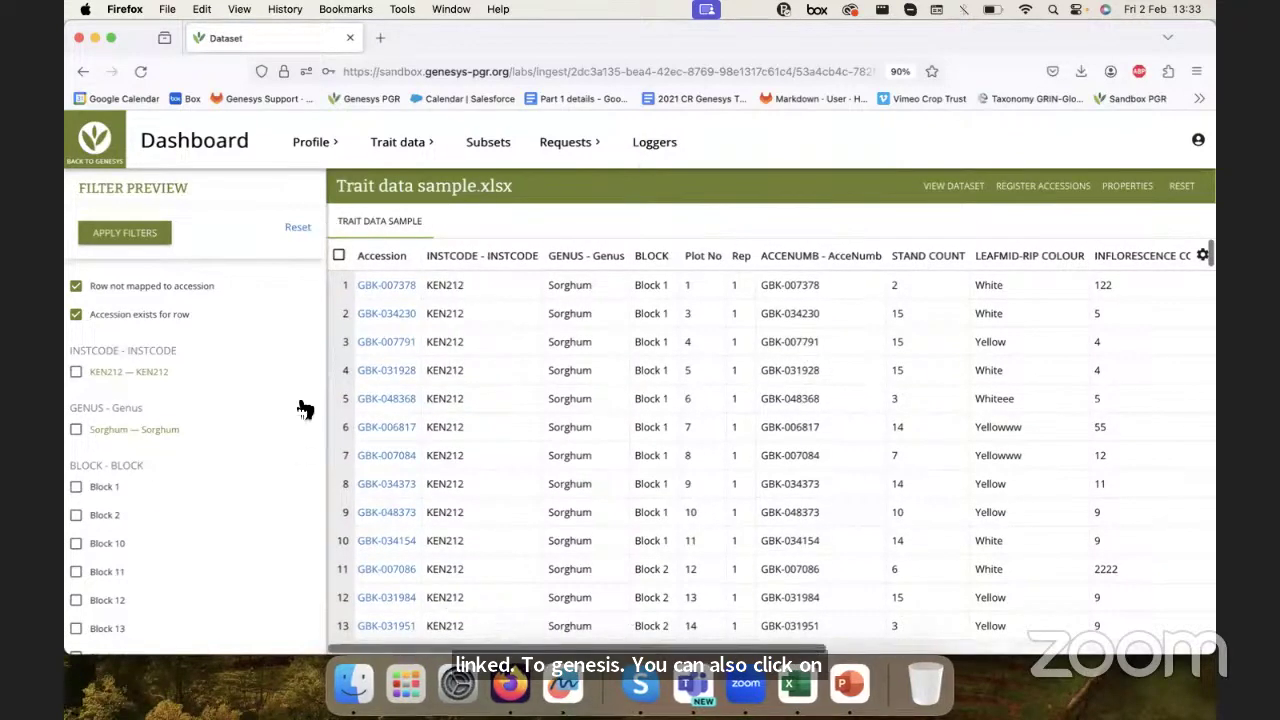
scroll(737, 474, right, 5)
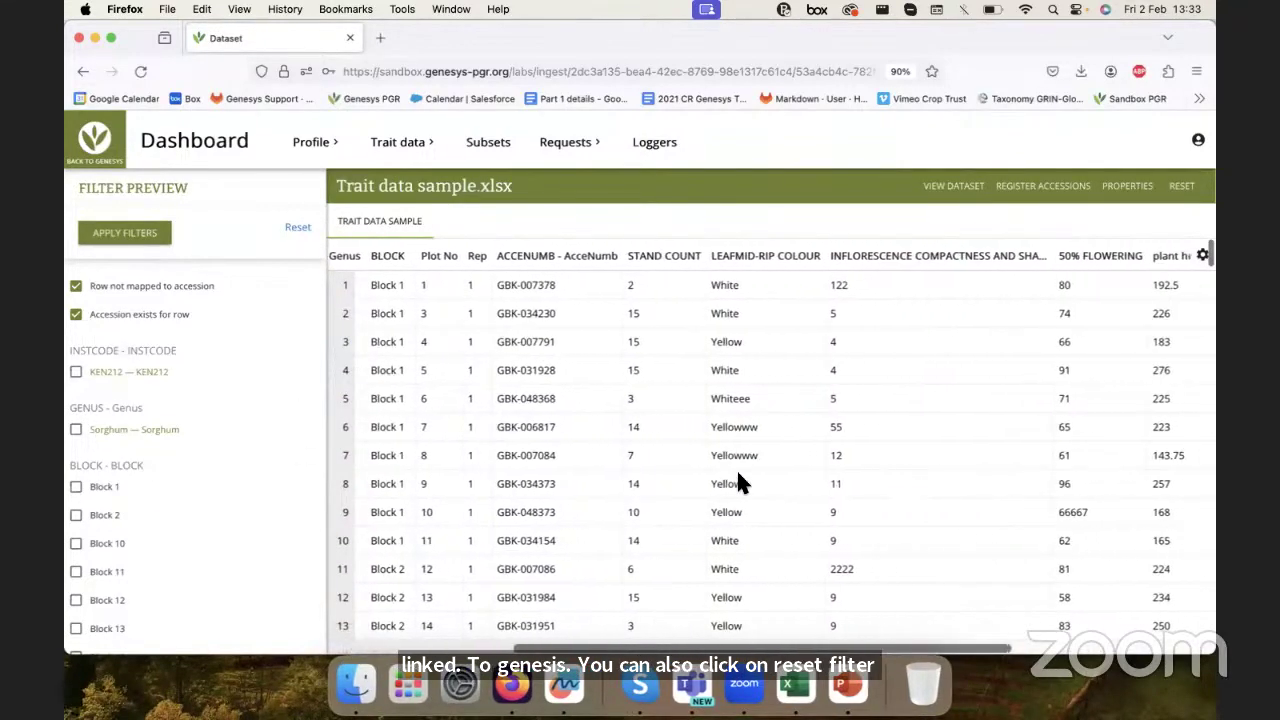
scroll(735, 467, right, 5)
scroll(735, 467, left, 15)
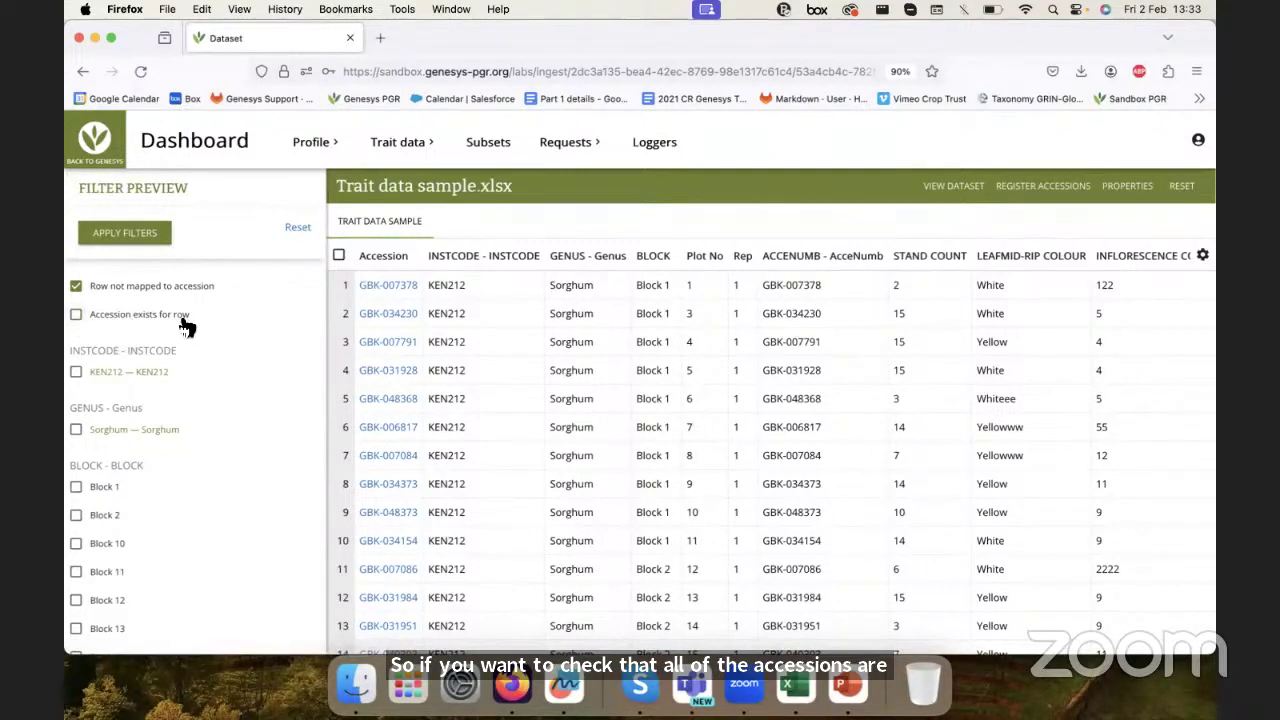
- Apply the 'Row not mapped to accession' filter once more, then reset the Filter Preview
click(128, 238)
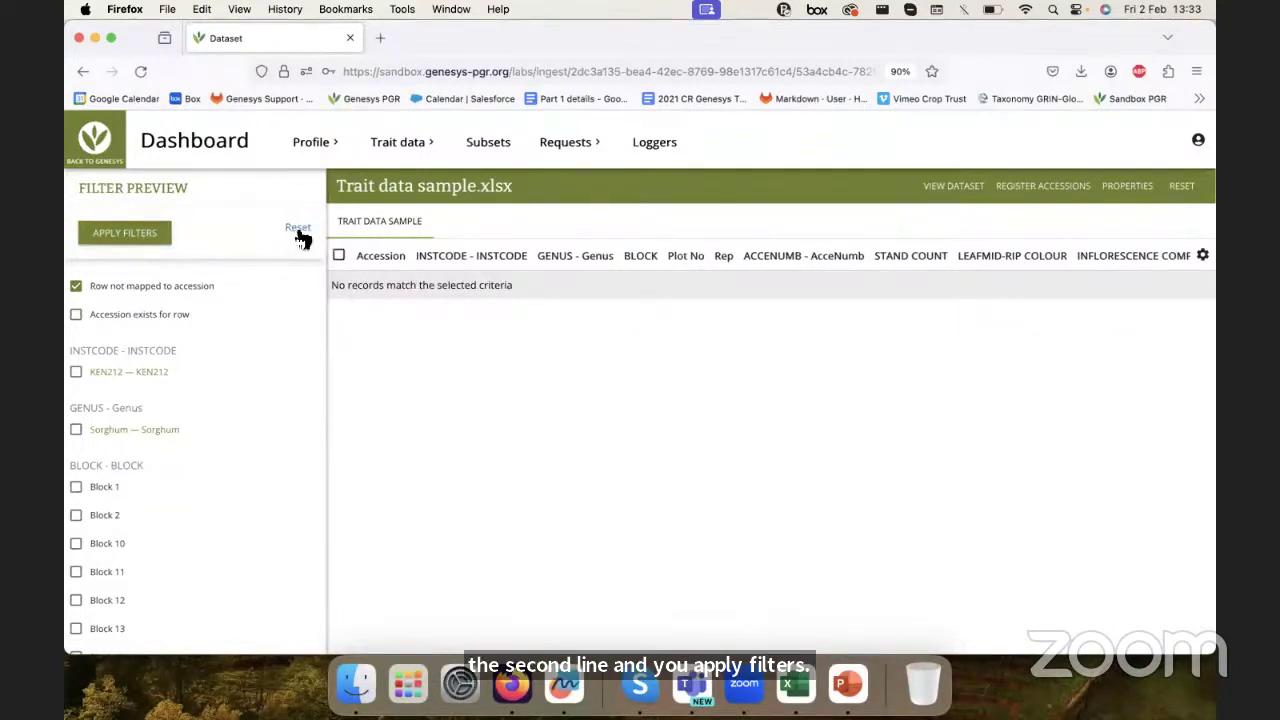
click(297, 231)
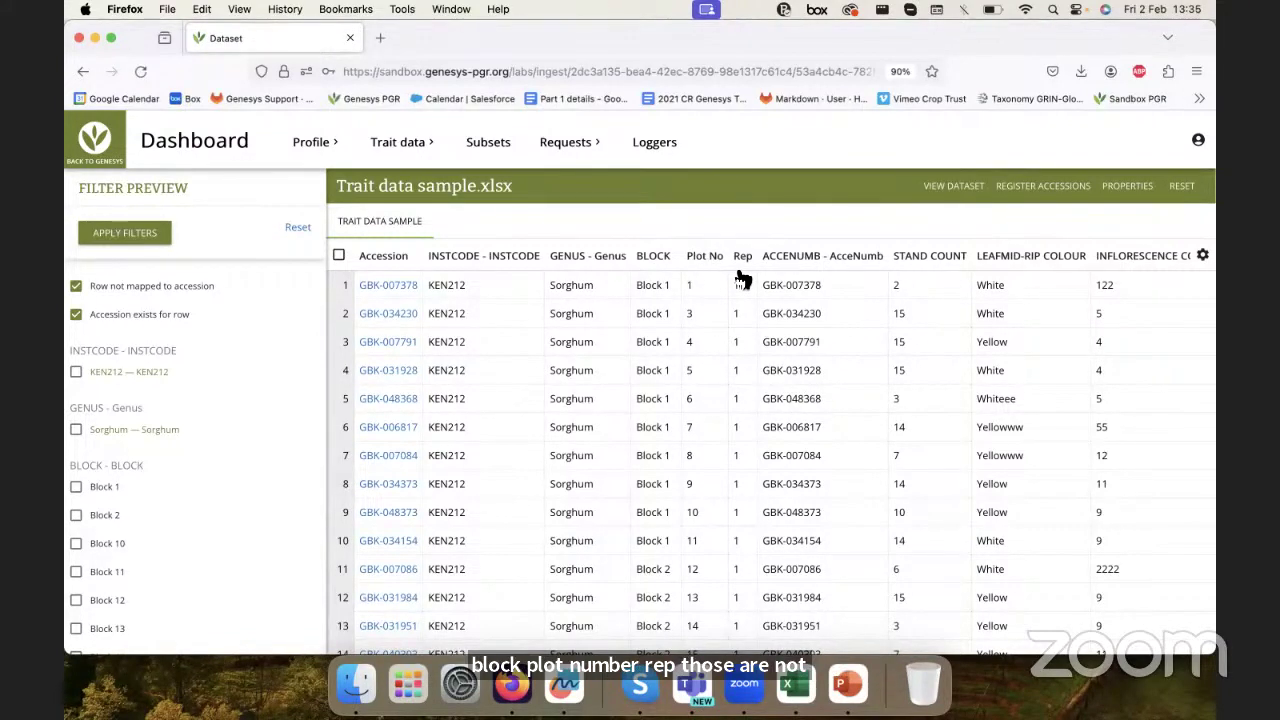
- Open the descriptor panel for the LEAFMID-RIP COLOUR trait column
scroll(742, 280, right, 2)
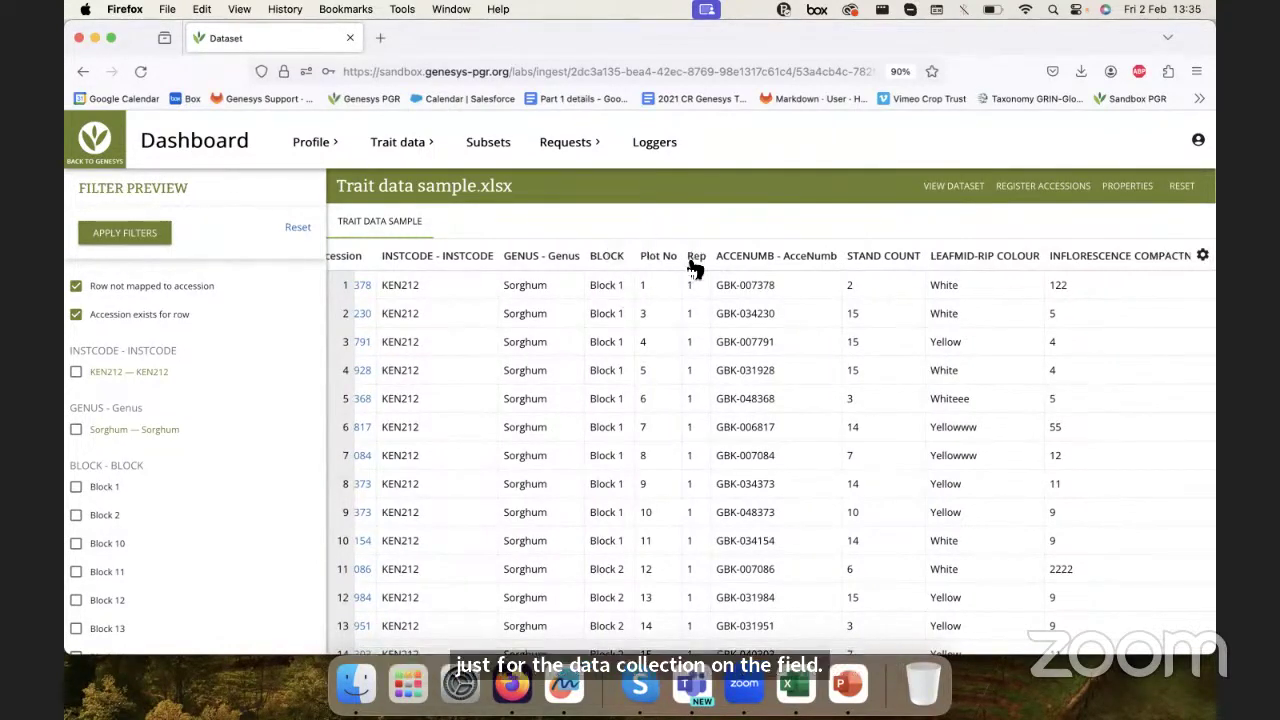
scroll(760, 280, right, 4)
scroll(760, 280, right, 1)
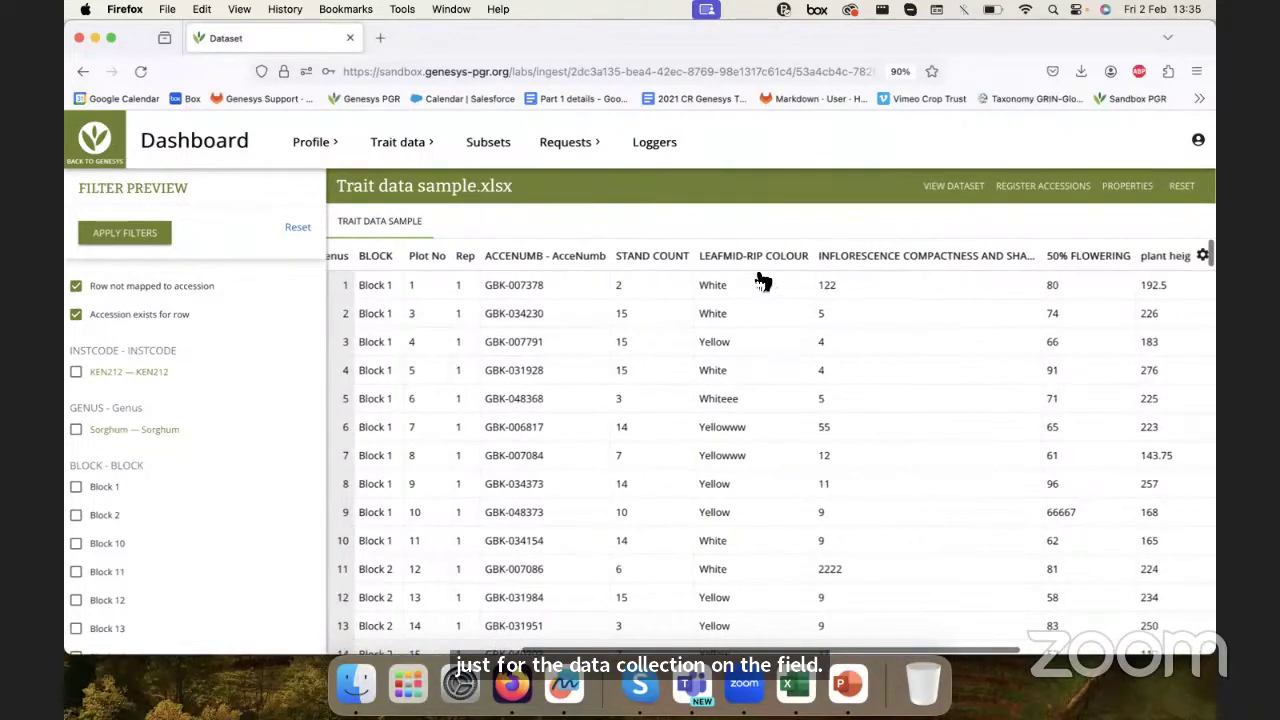
scroll(658, 300, right, 2)
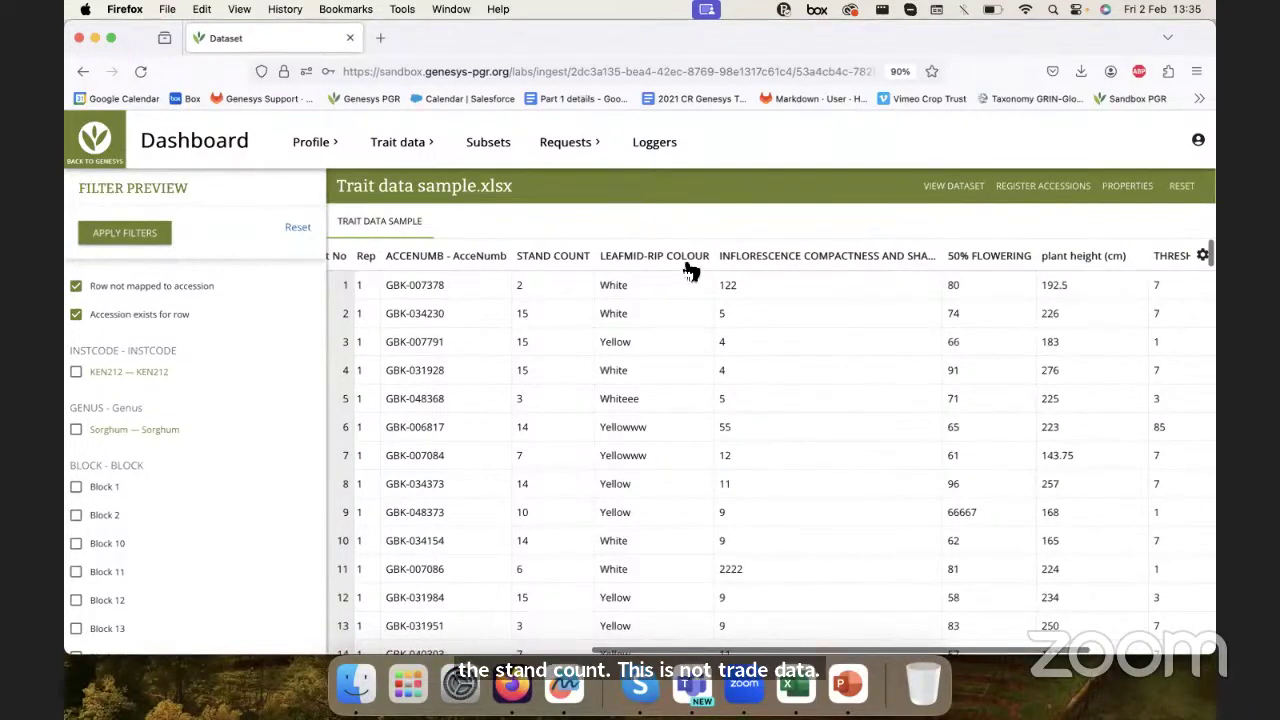
scroll(680, 268, down, 1)
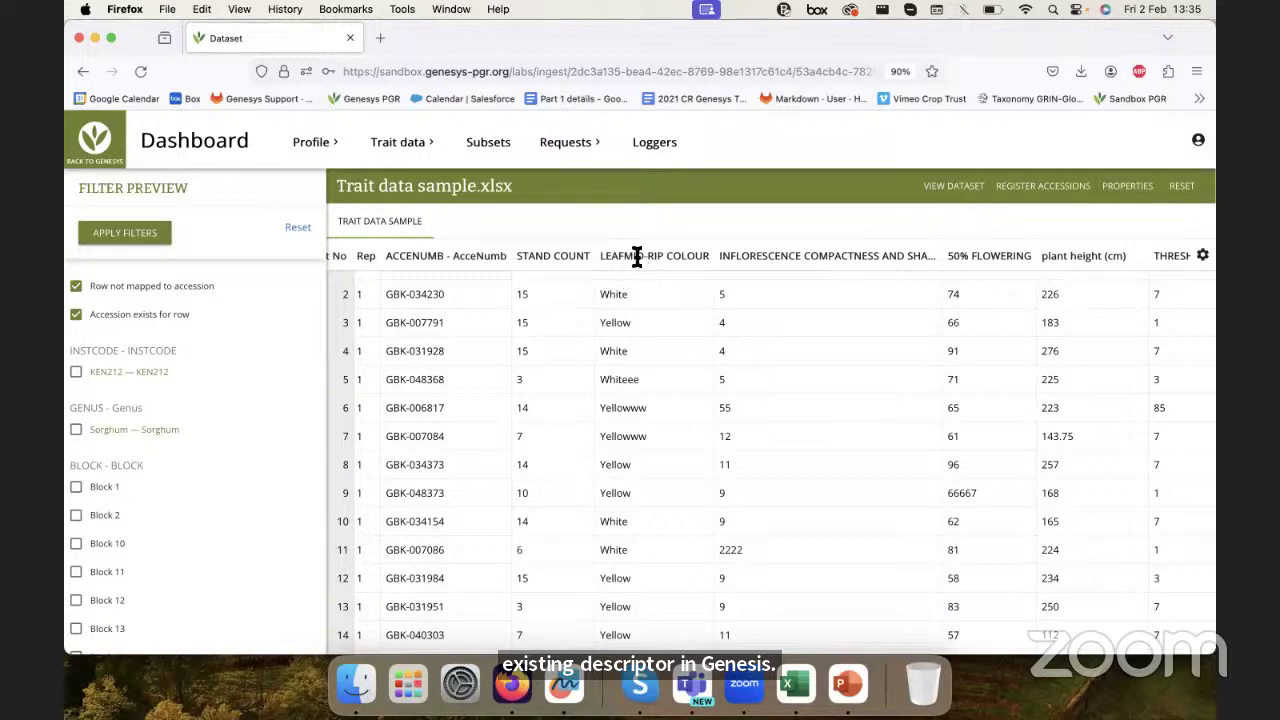
click(643, 262)
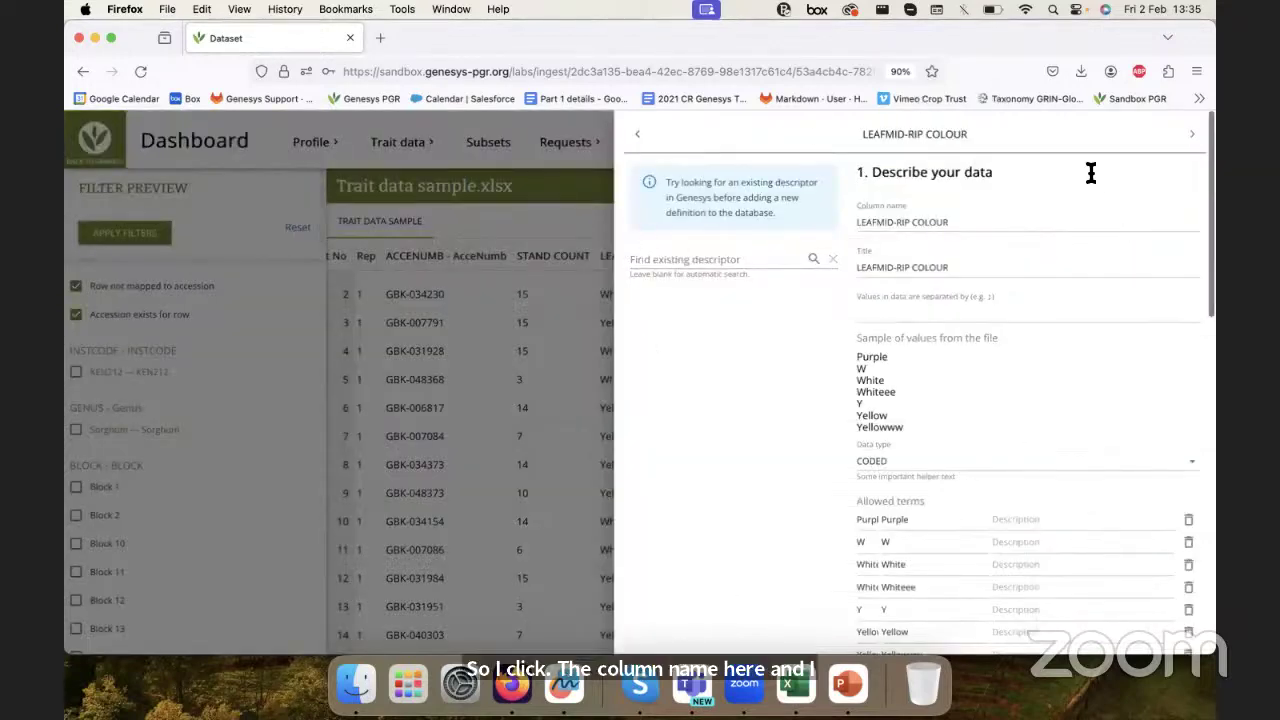
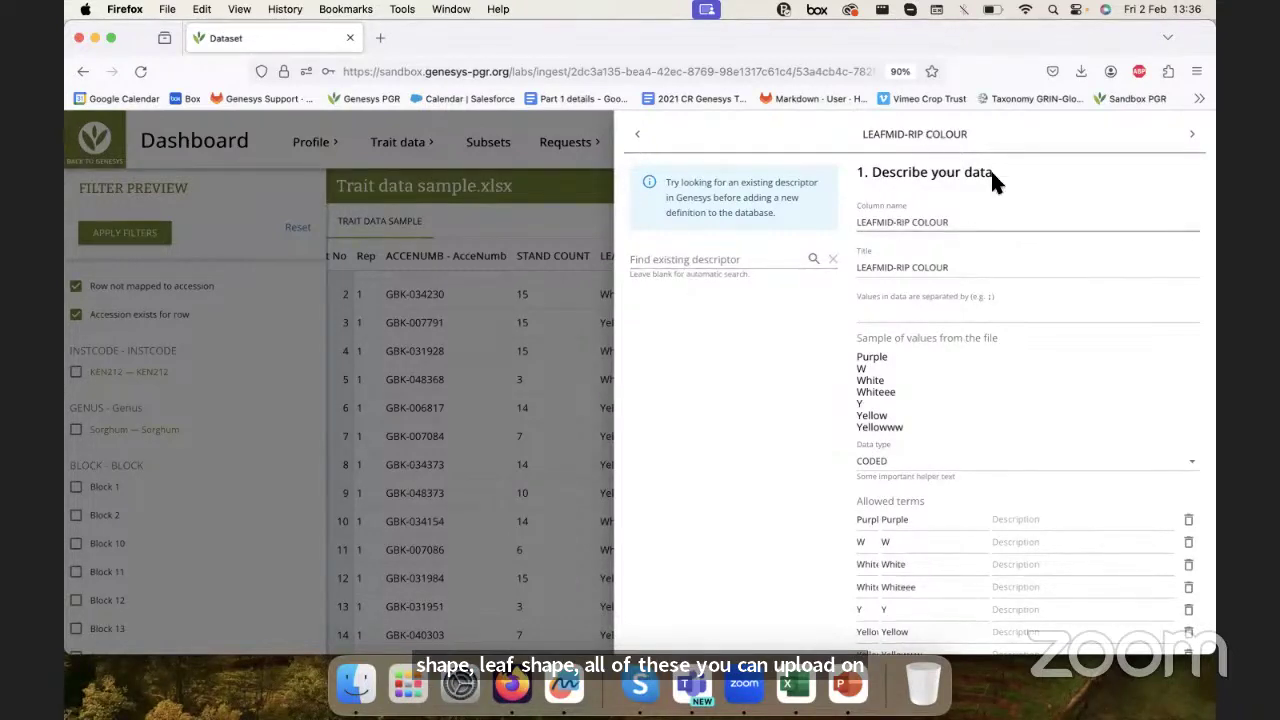
- Search existing descriptors for 'sorghum' instead of 'leafmid rip colour' to list sorghum descriptors
click(690, 259)
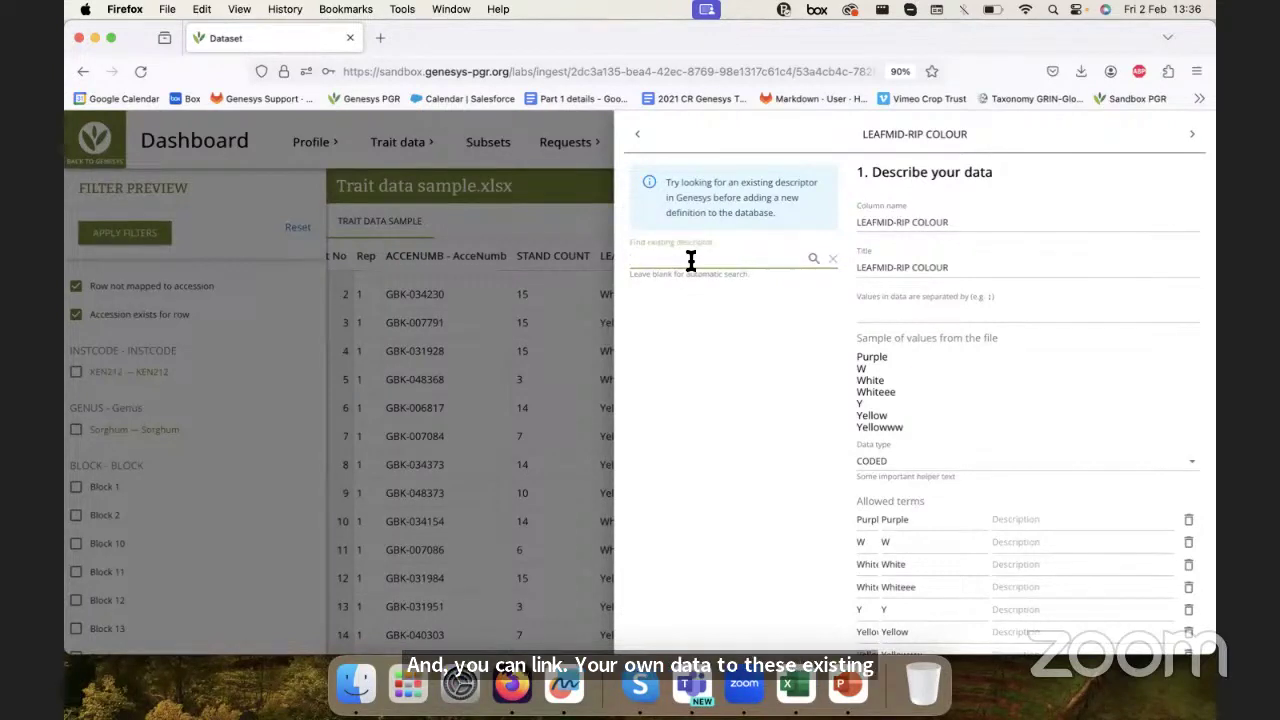
text(leafmid rip color)
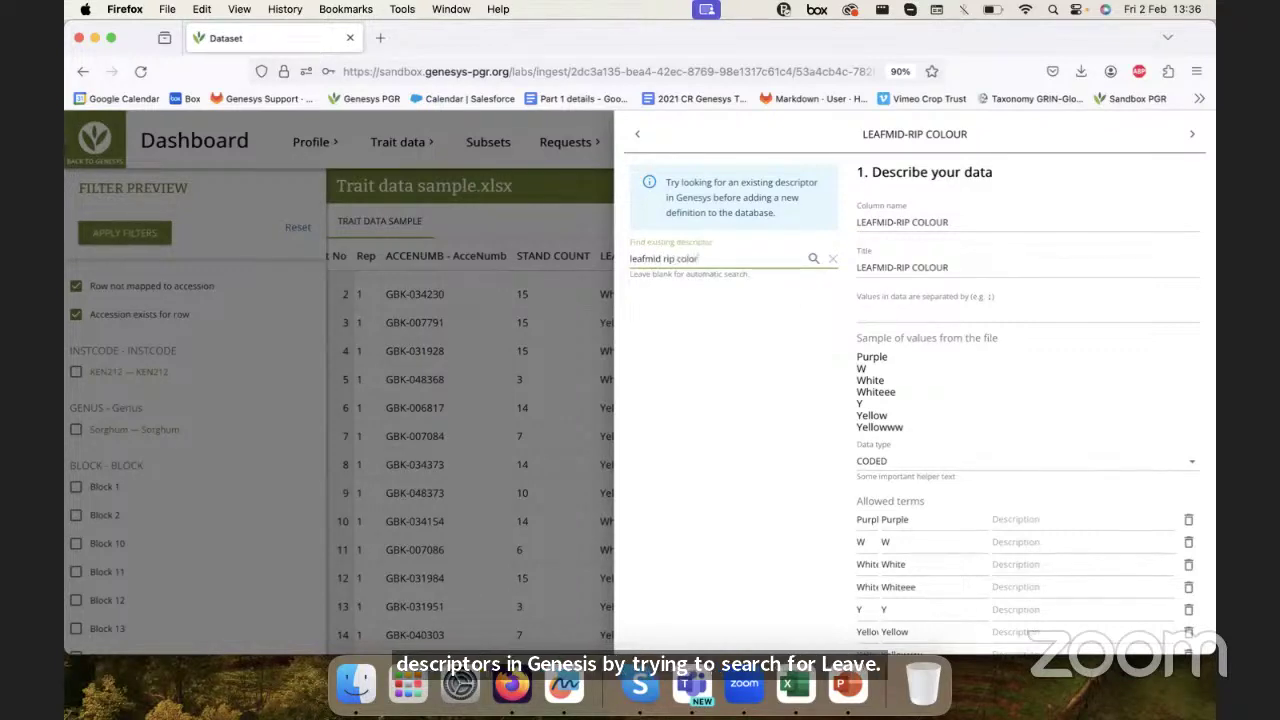
key(BackSpace)
text(ur)
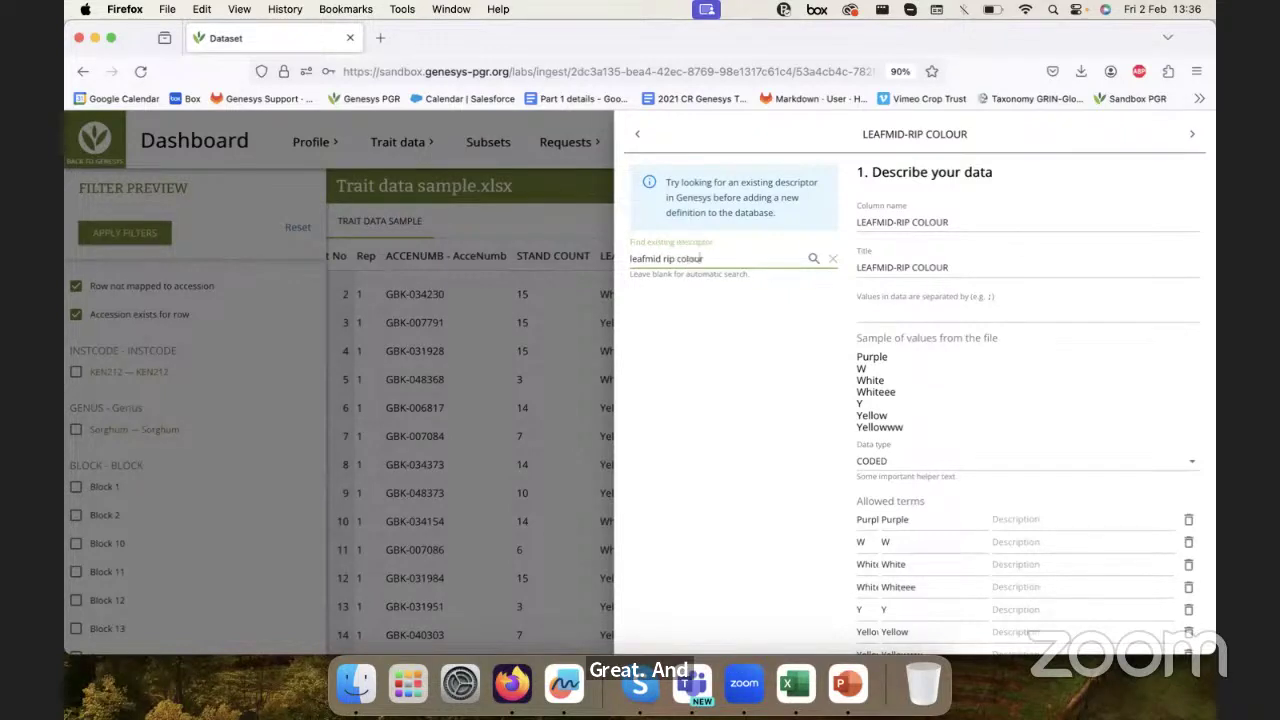
triple_click(700, 259)
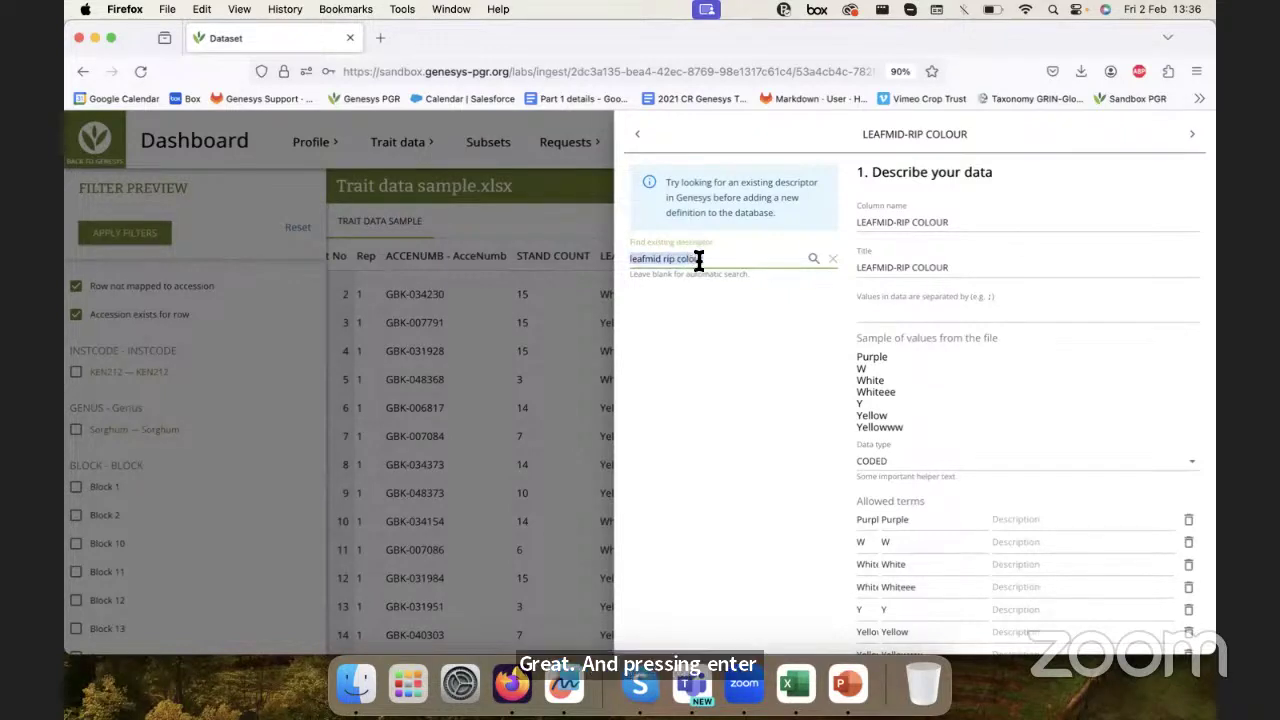
text(sorghum)
key(Return)
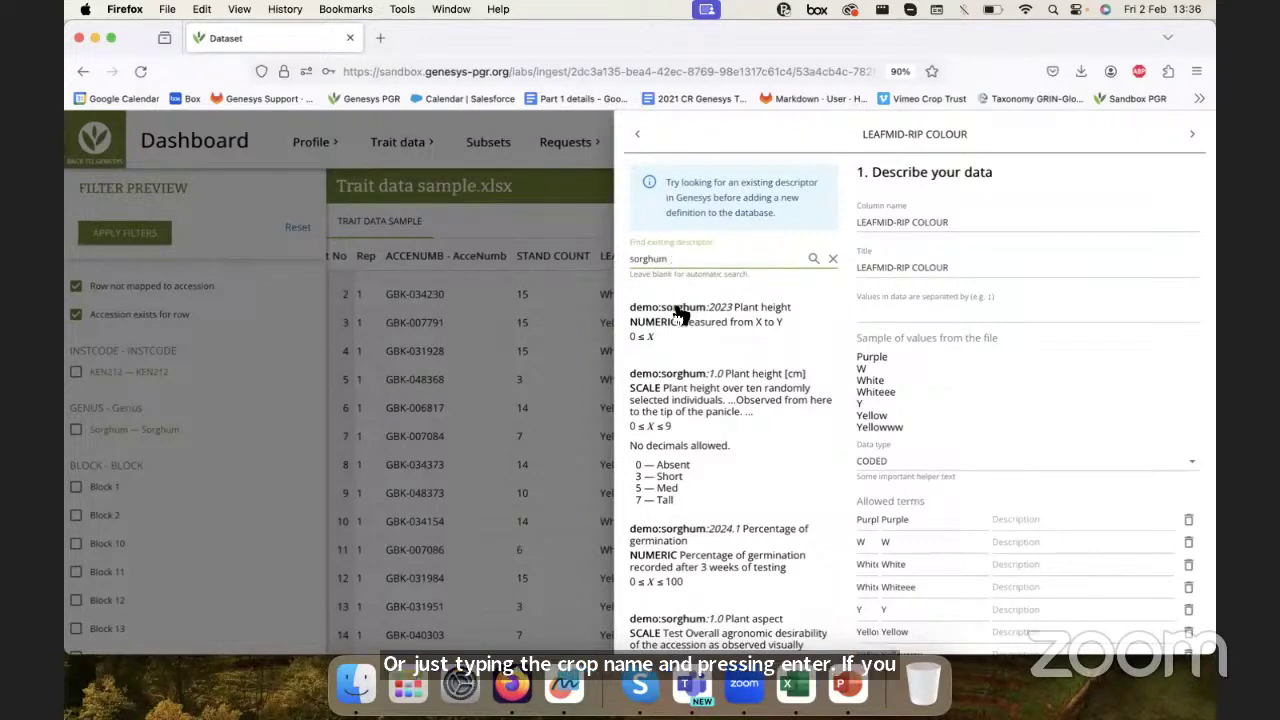
scroll(678, 345, down, 1)
scroll(683, 360, down, 1)
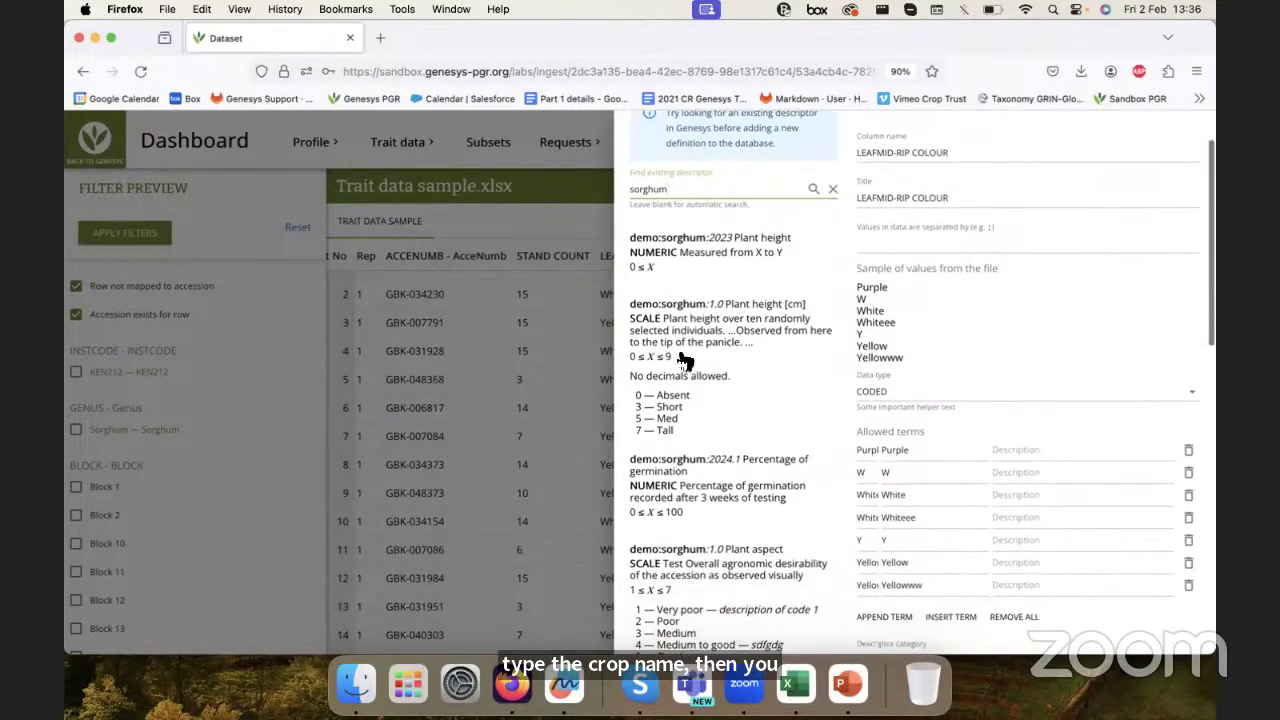
scroll(683, 360, down, 4)
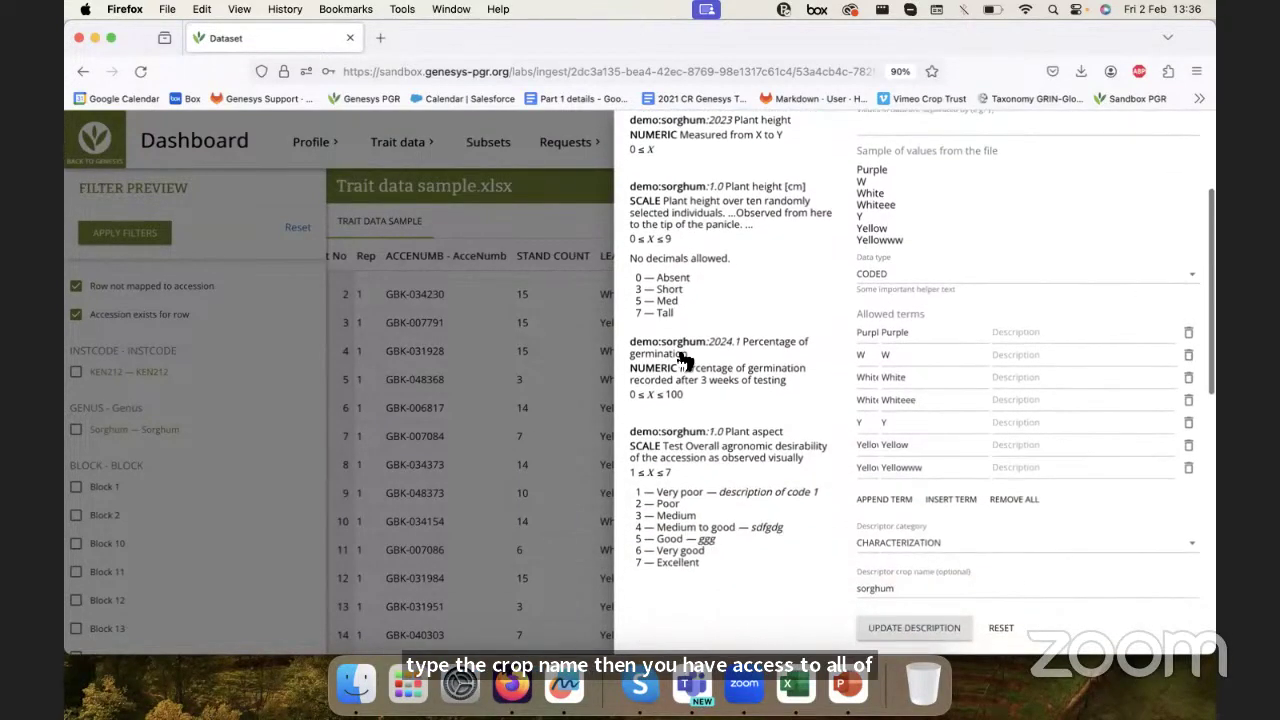
scroll(683, 360, down, 4)
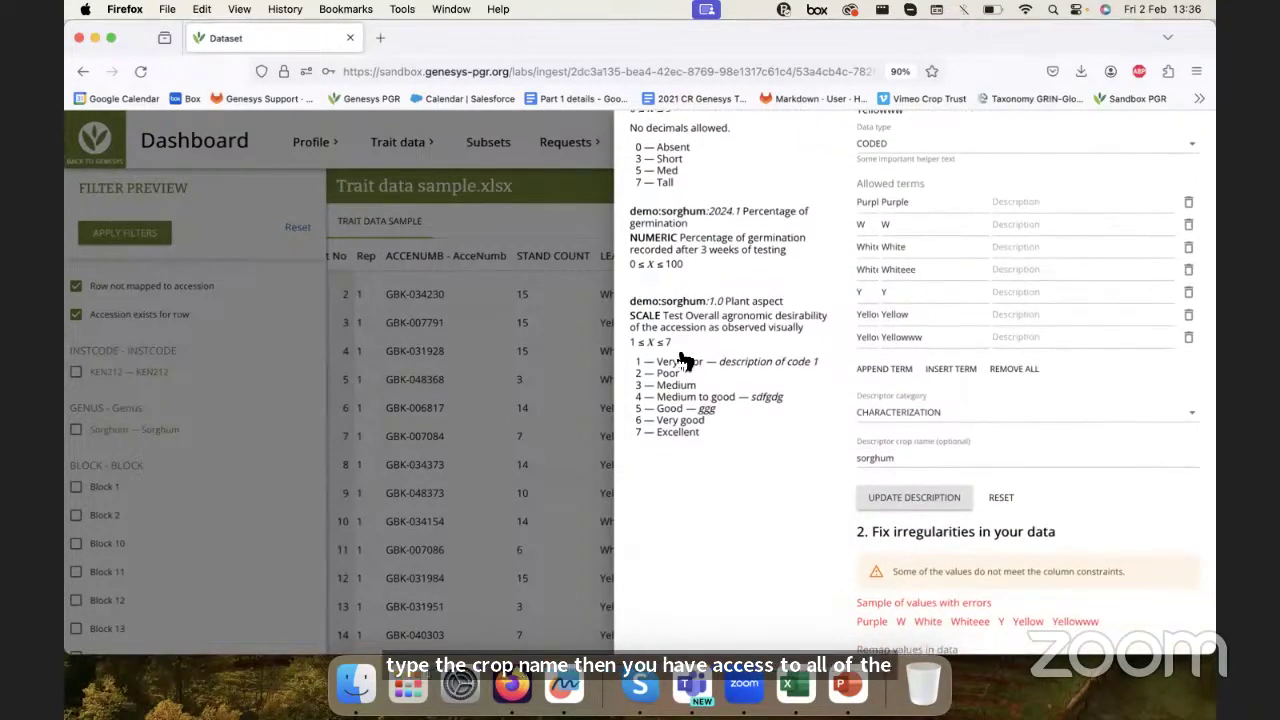
scroll(683, 360, up, 5)
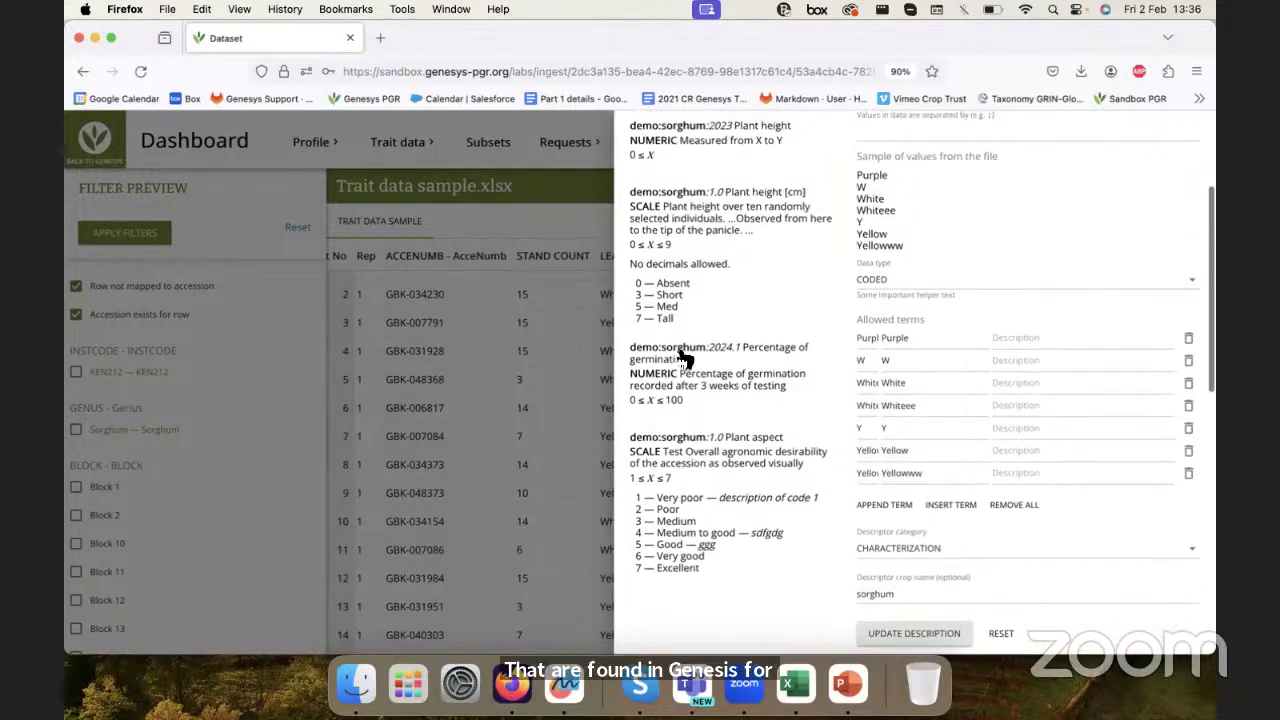
scroll(685, 224, up, 3)
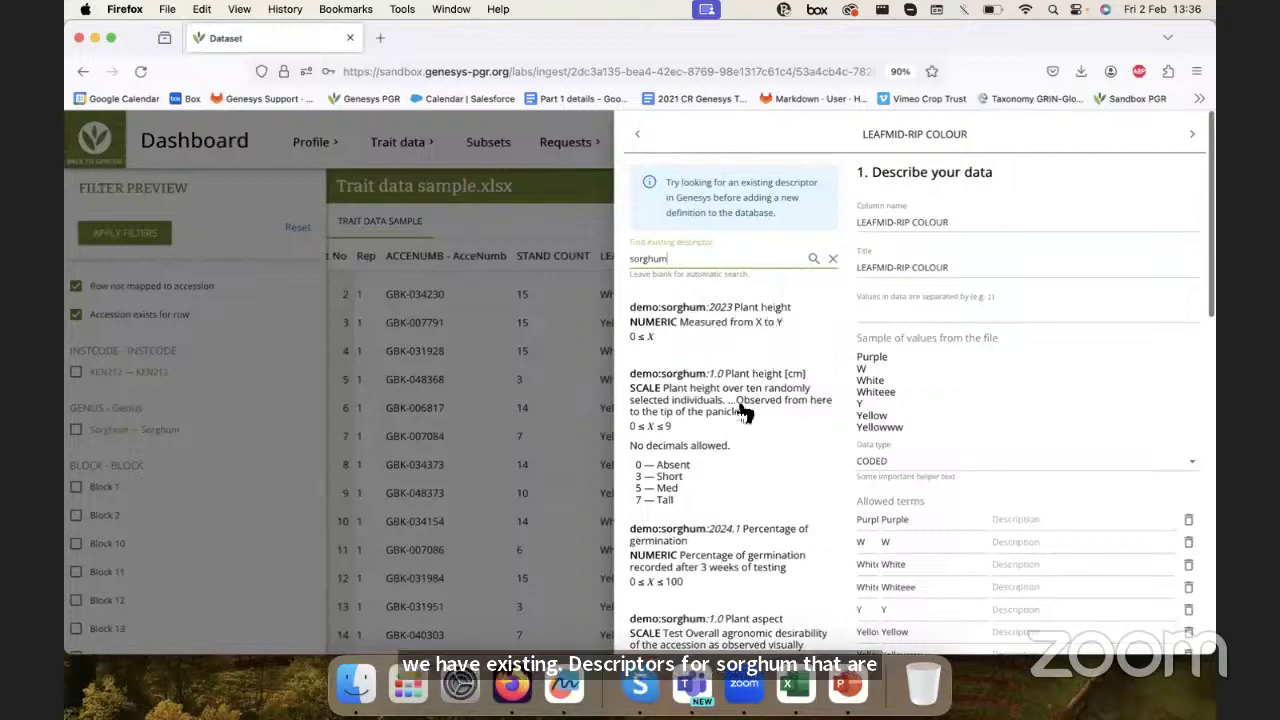
scroll(745, 413, down, 3)
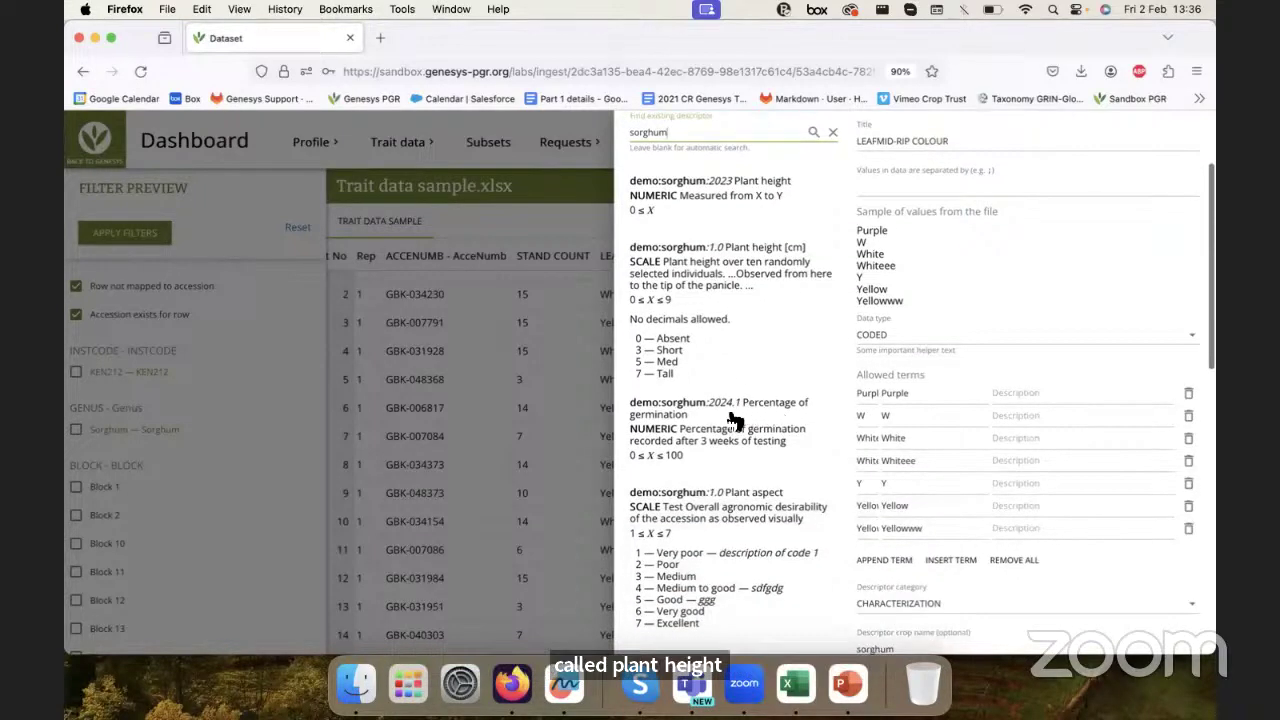
scroll(735, 420, down, 3)
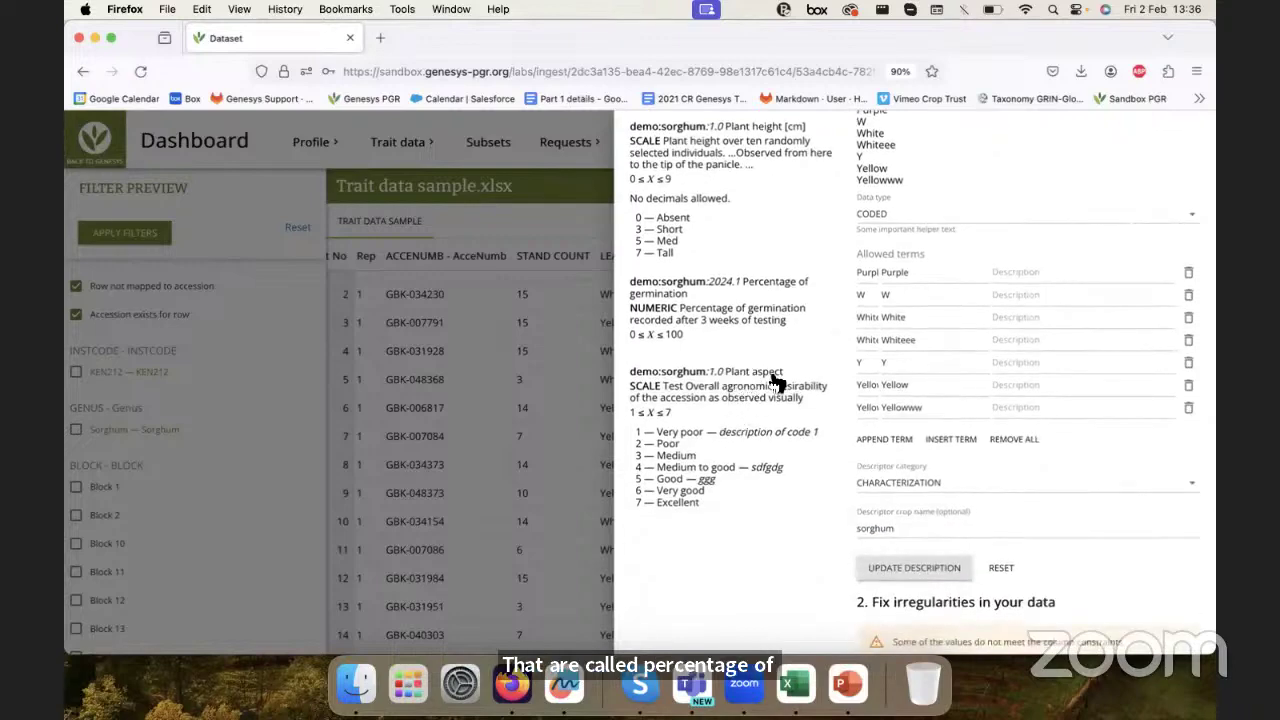
scroll(771, 380, up, 5)
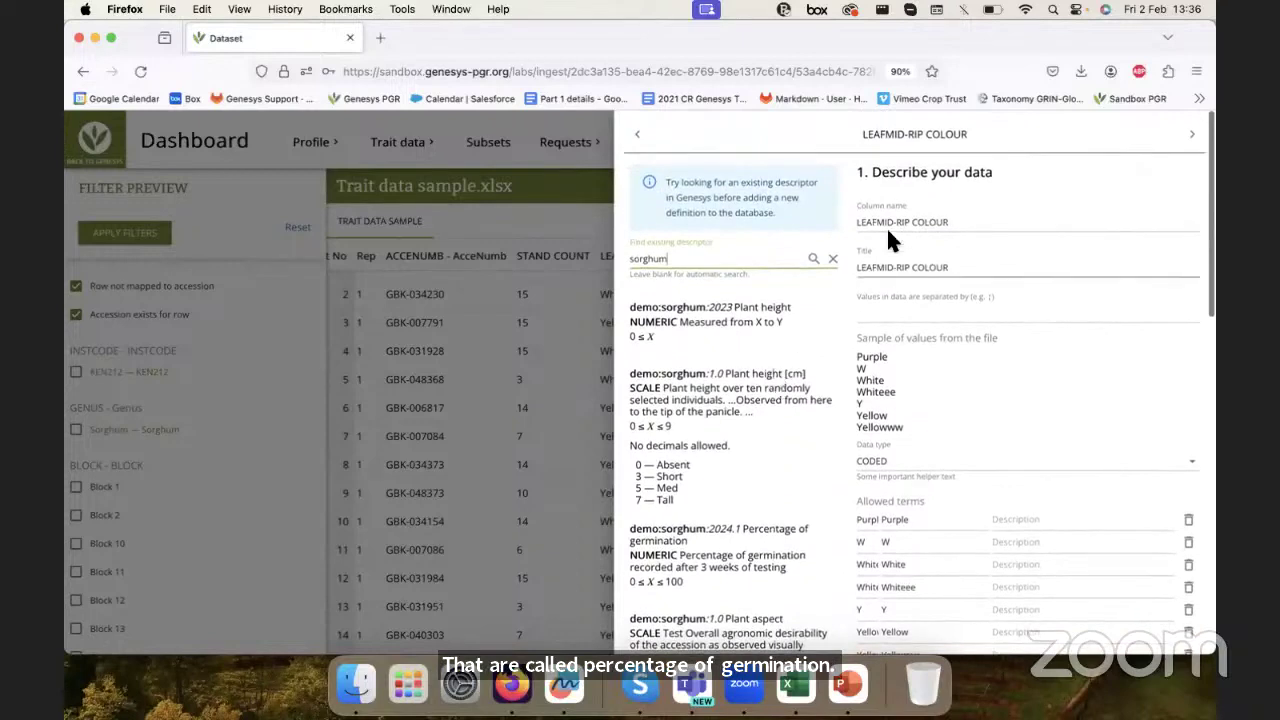
drag(863, 137, 982, 140)
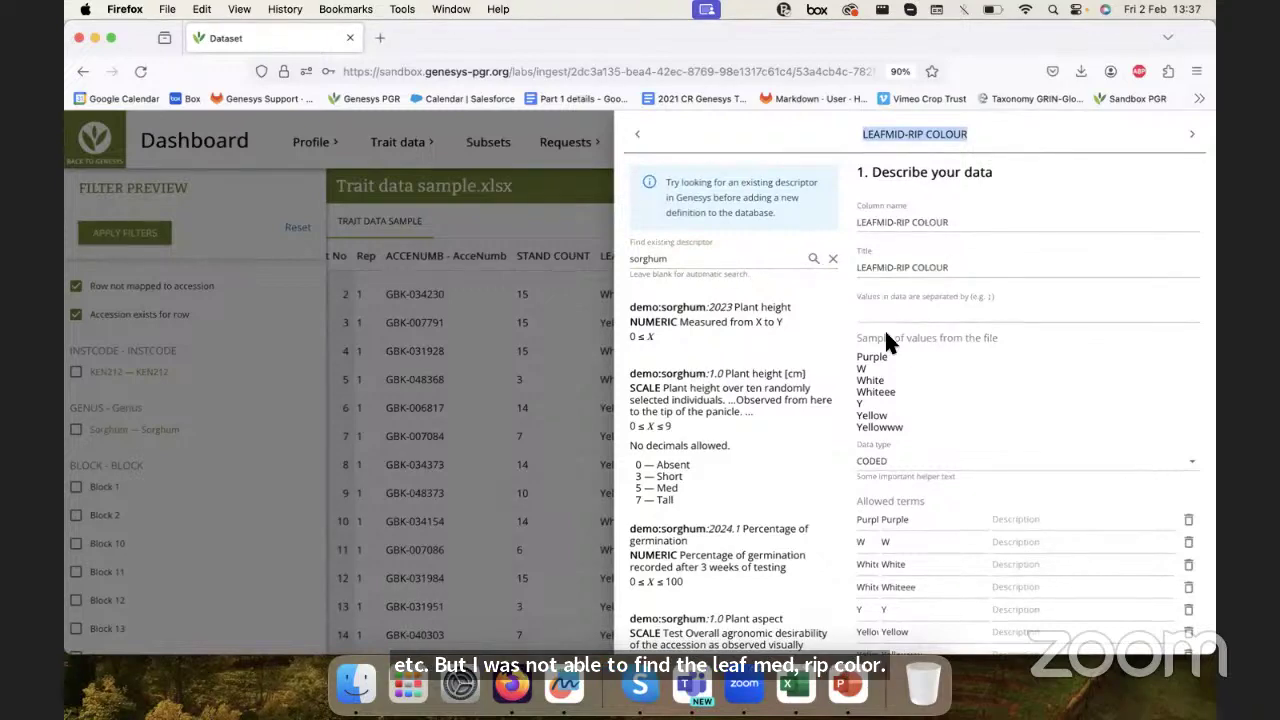
scroll(884, 390, down, 1)
scroll(883, 391, up, 1)
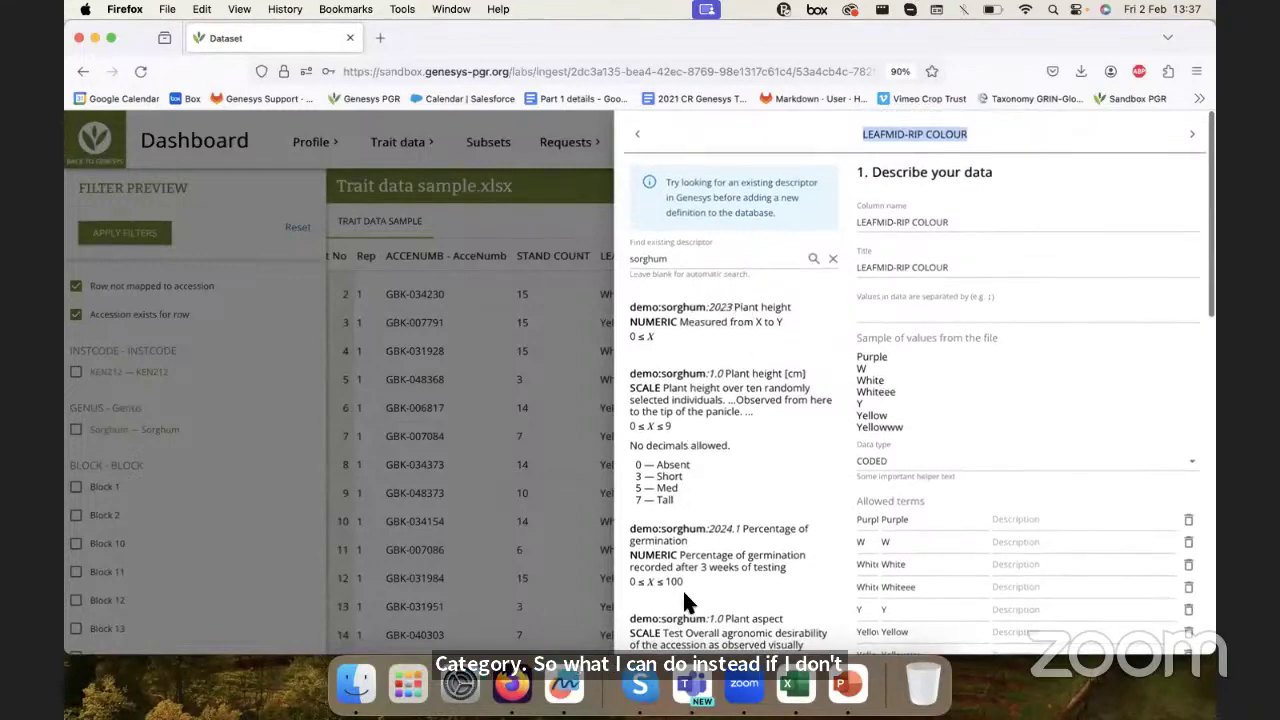
scroll(683, 595, down, 1)
scroll(760, 530, up, 1)
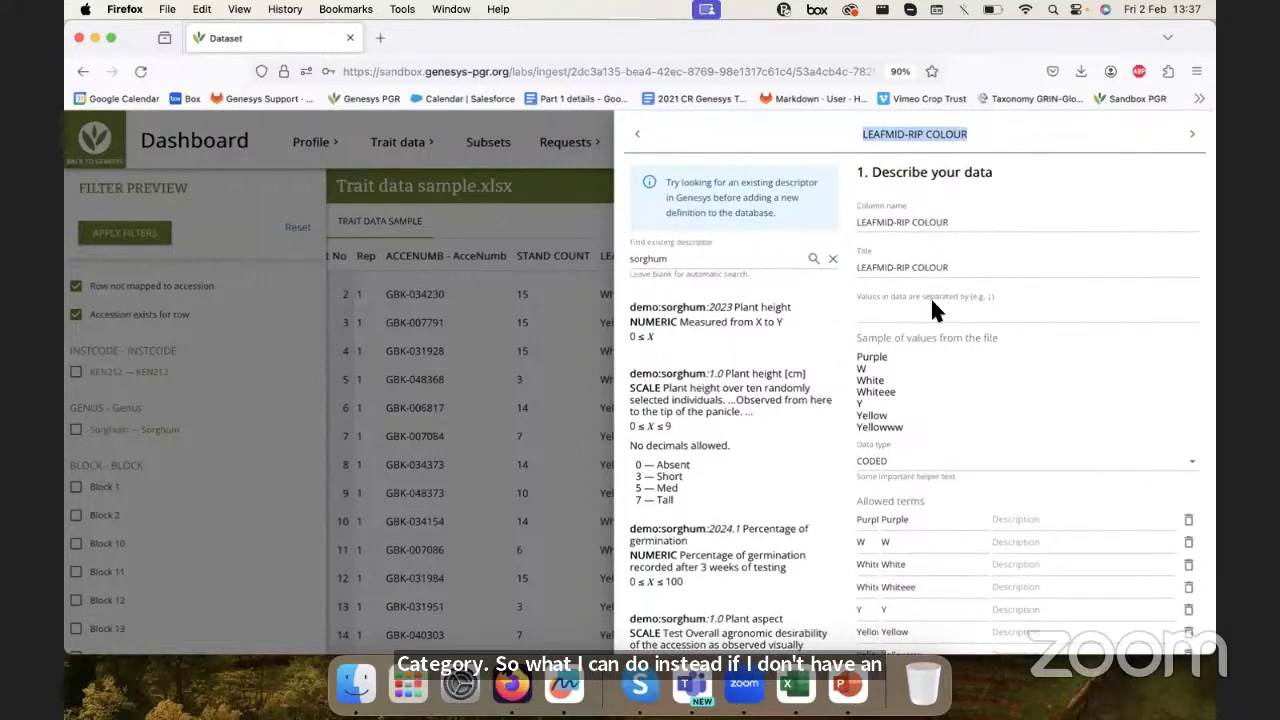
drag(865, 136, 980, 138)
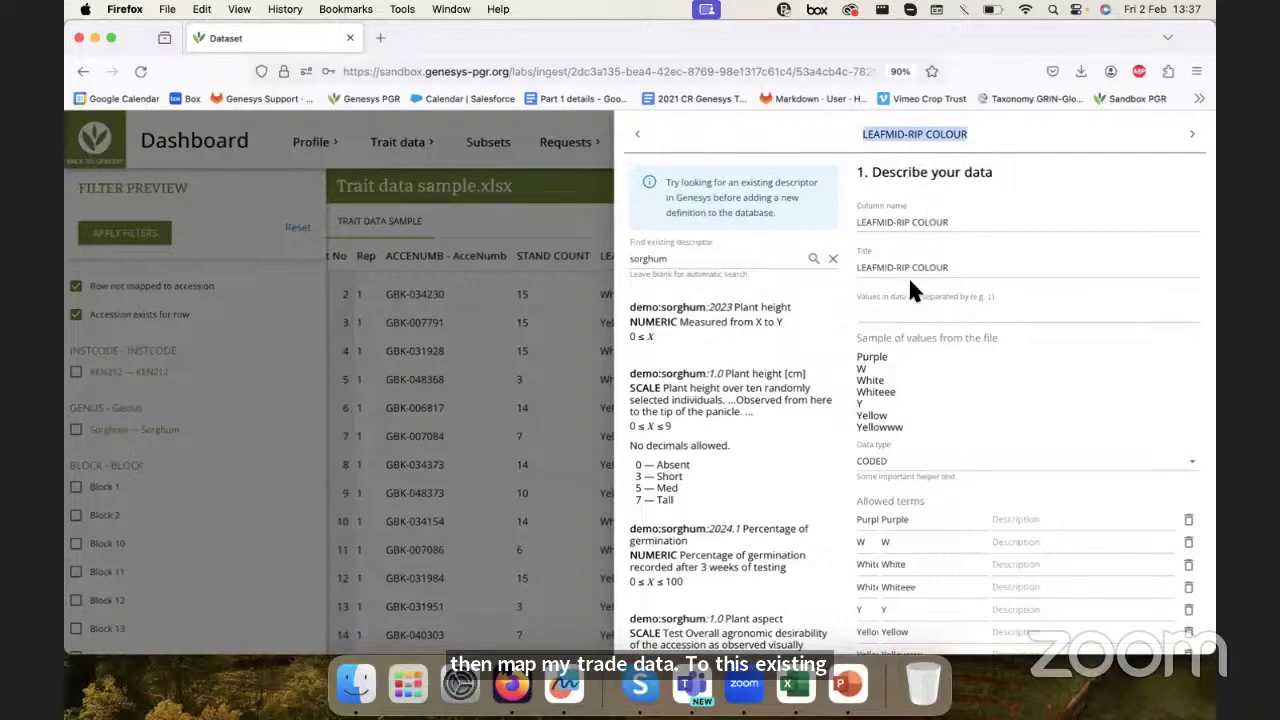
- Leave the LEAFMID-RIP COLOUR form at its value separator field and open an empty Firefox tab
click(896, 300)
scroll(896, 298, down, 2)
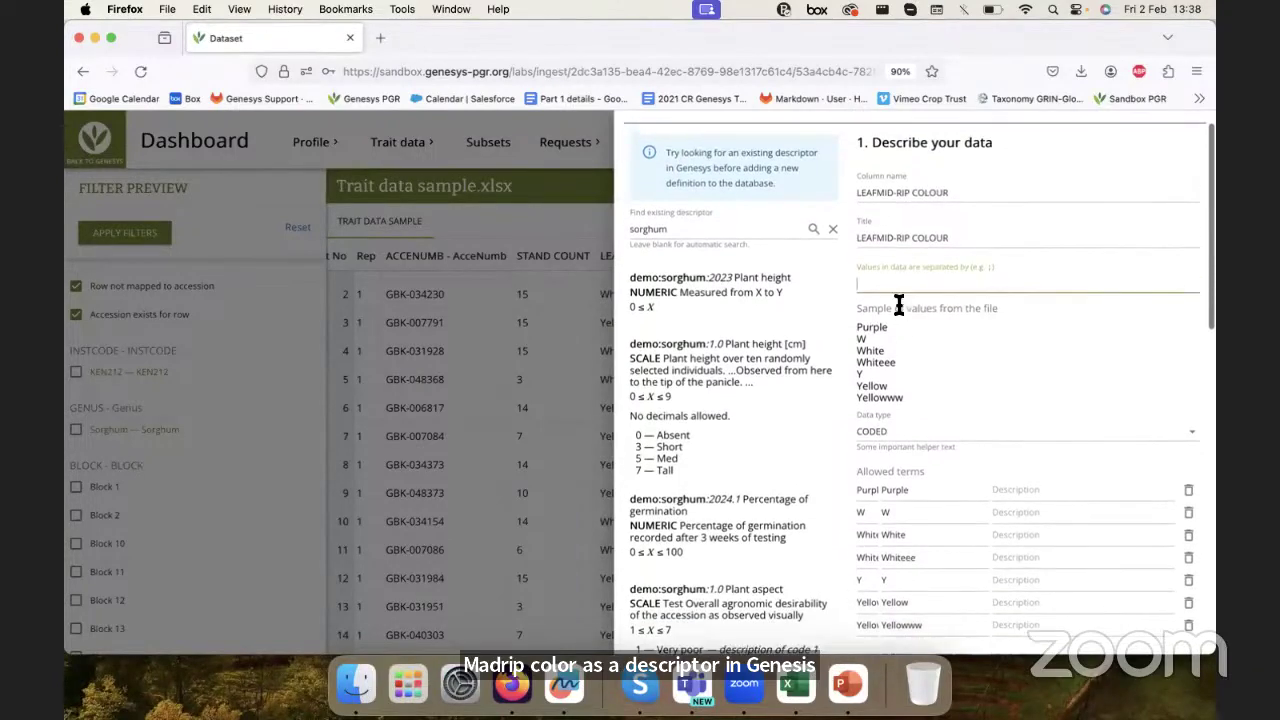
scroll(886, 157, up, 1)
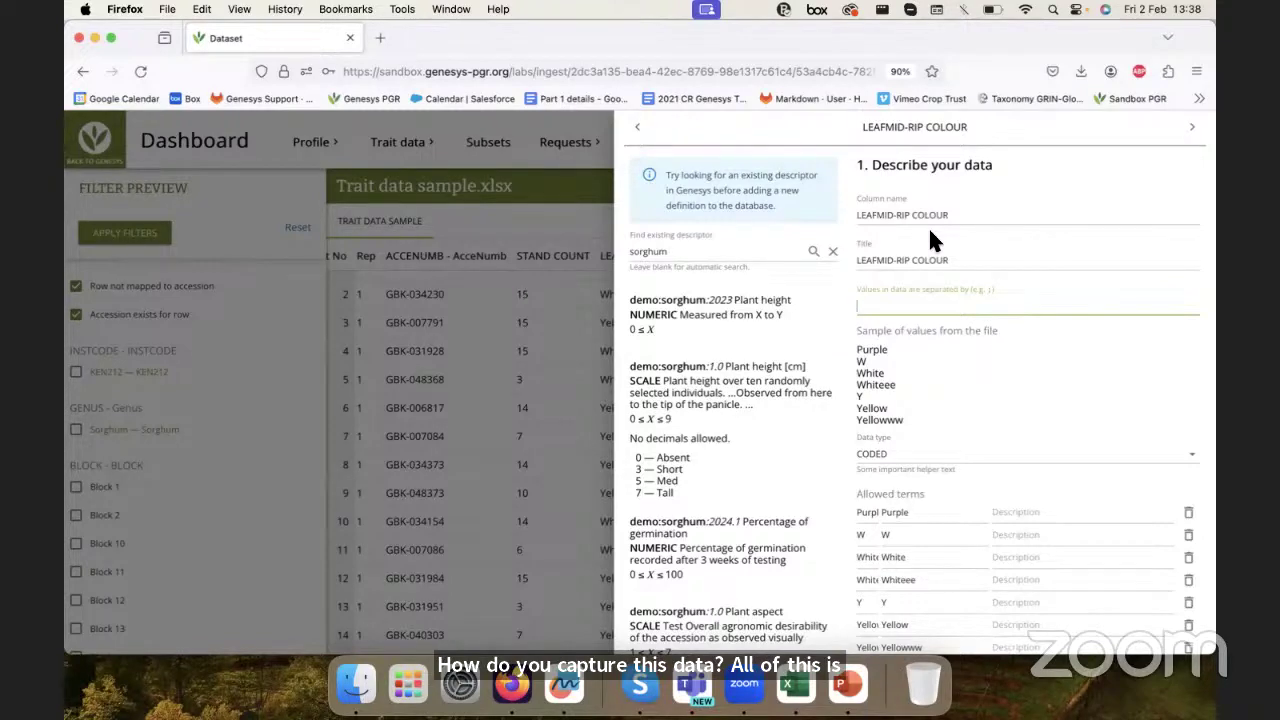
scroll(930, 234, down, 1)
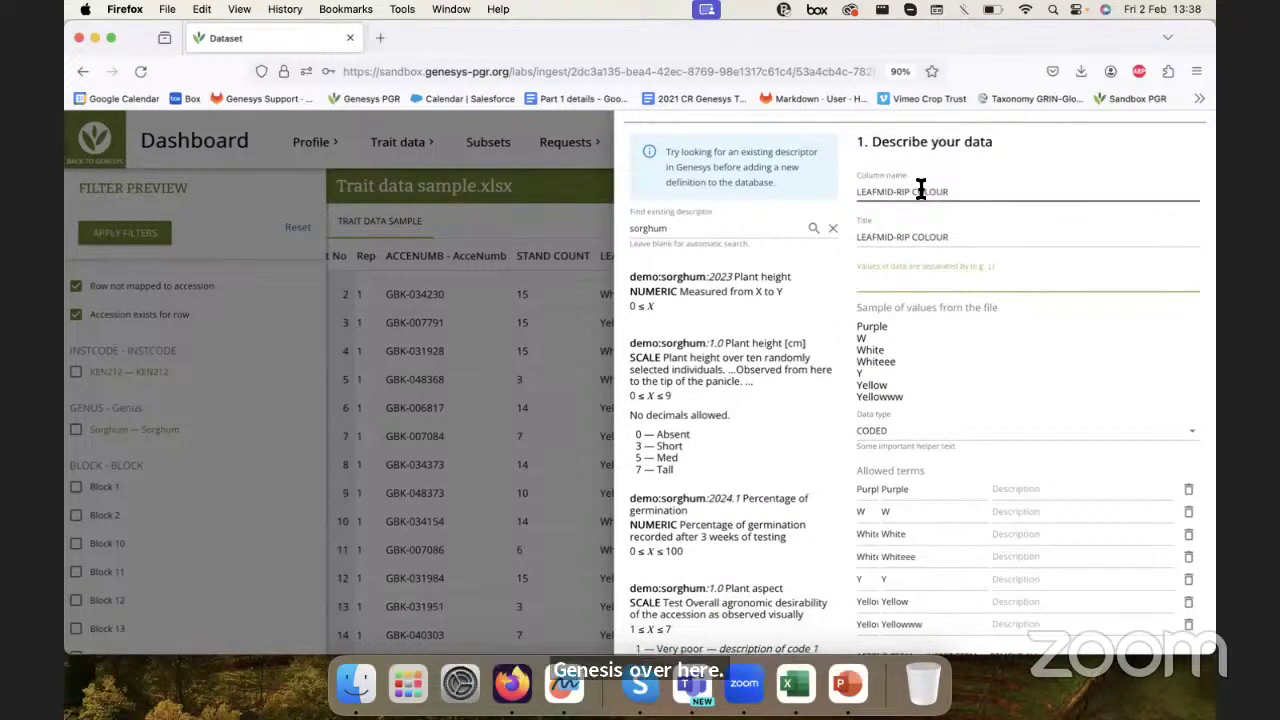
click(386, 40)
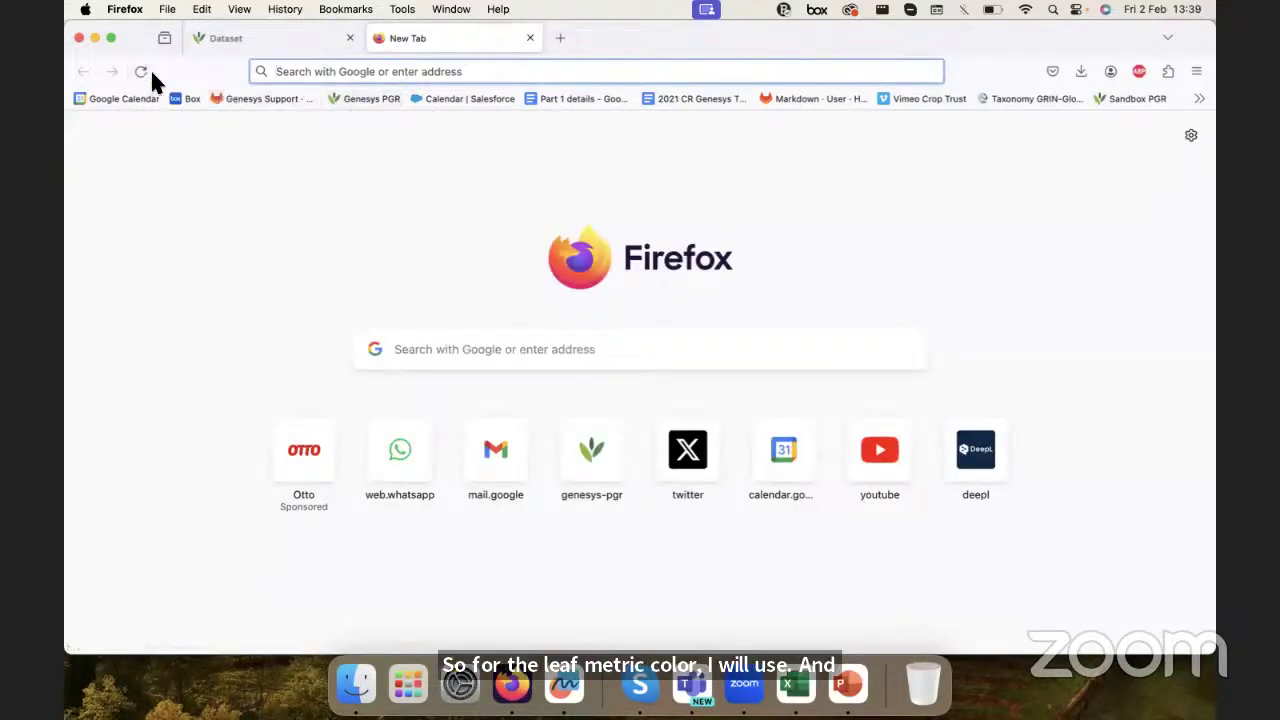
- Search the web for 'Sorghum characaerization' from the new tab's address bar
click(330, 71)
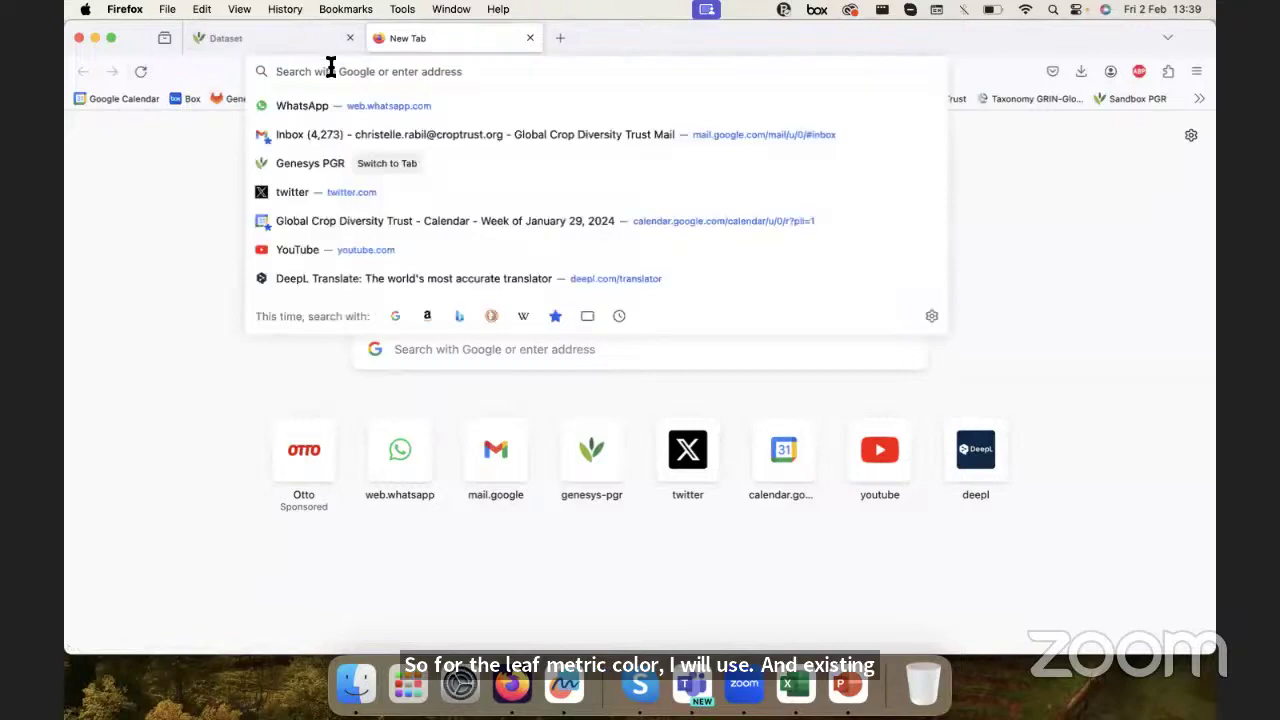
text(Sorghum)
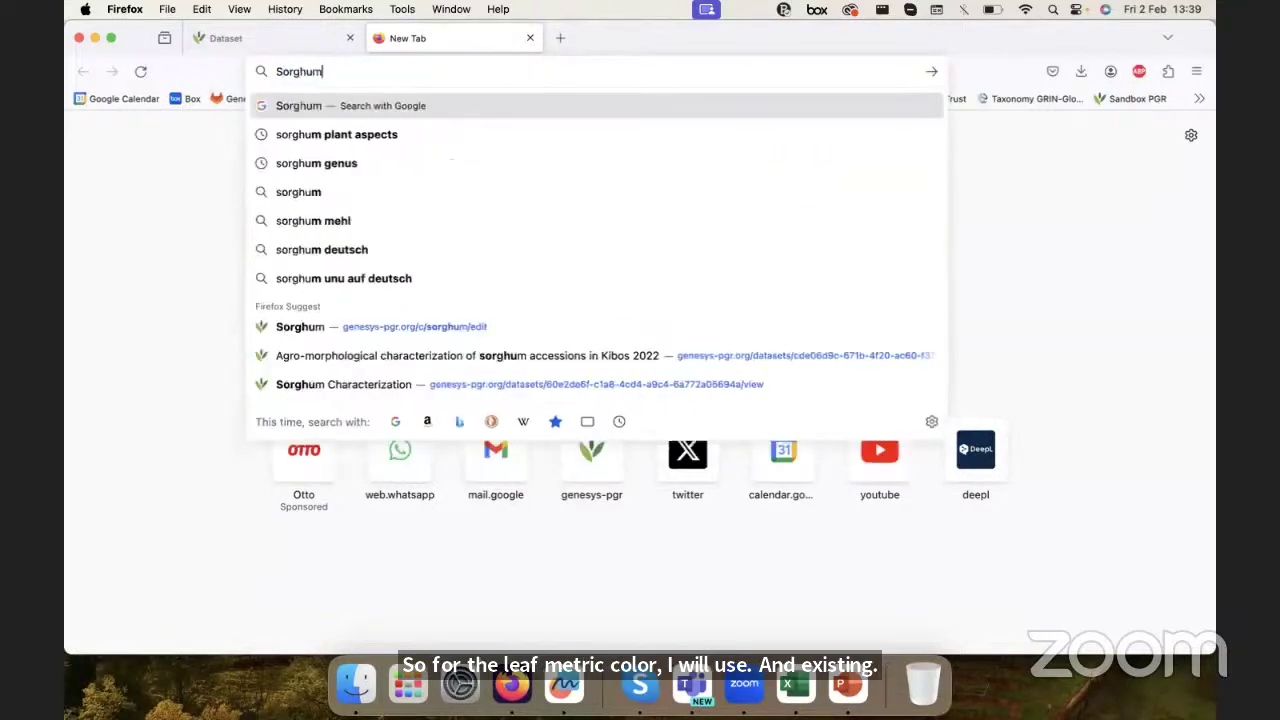
text( characaer)
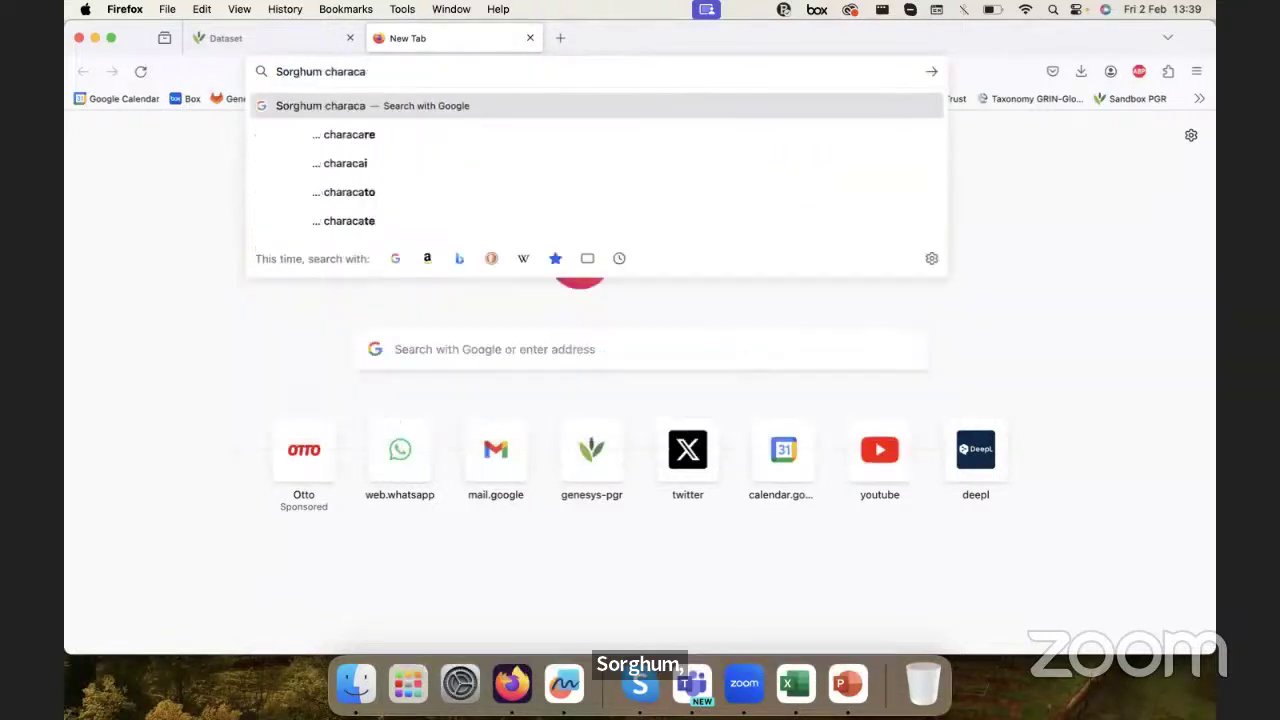
text(ization)
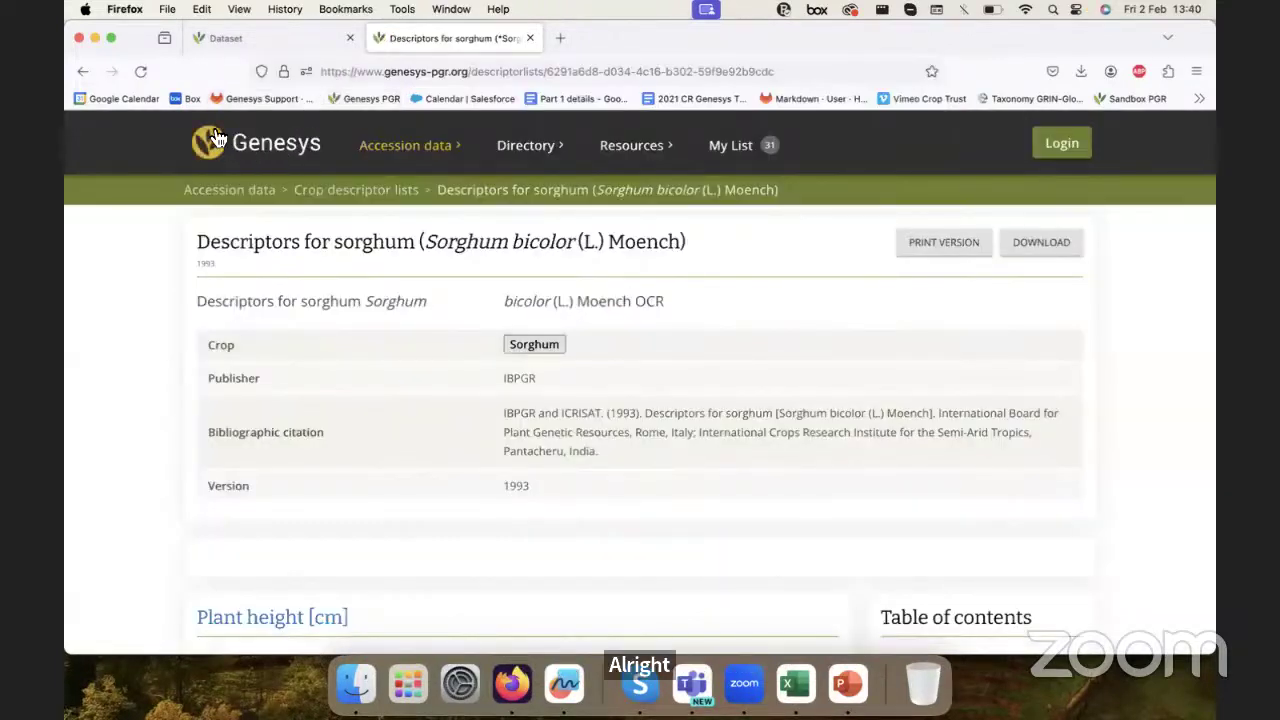
- Compare the dataset form with the sorghum descriptors page, marking the IBPGR publisher and list title
click(270, 35)
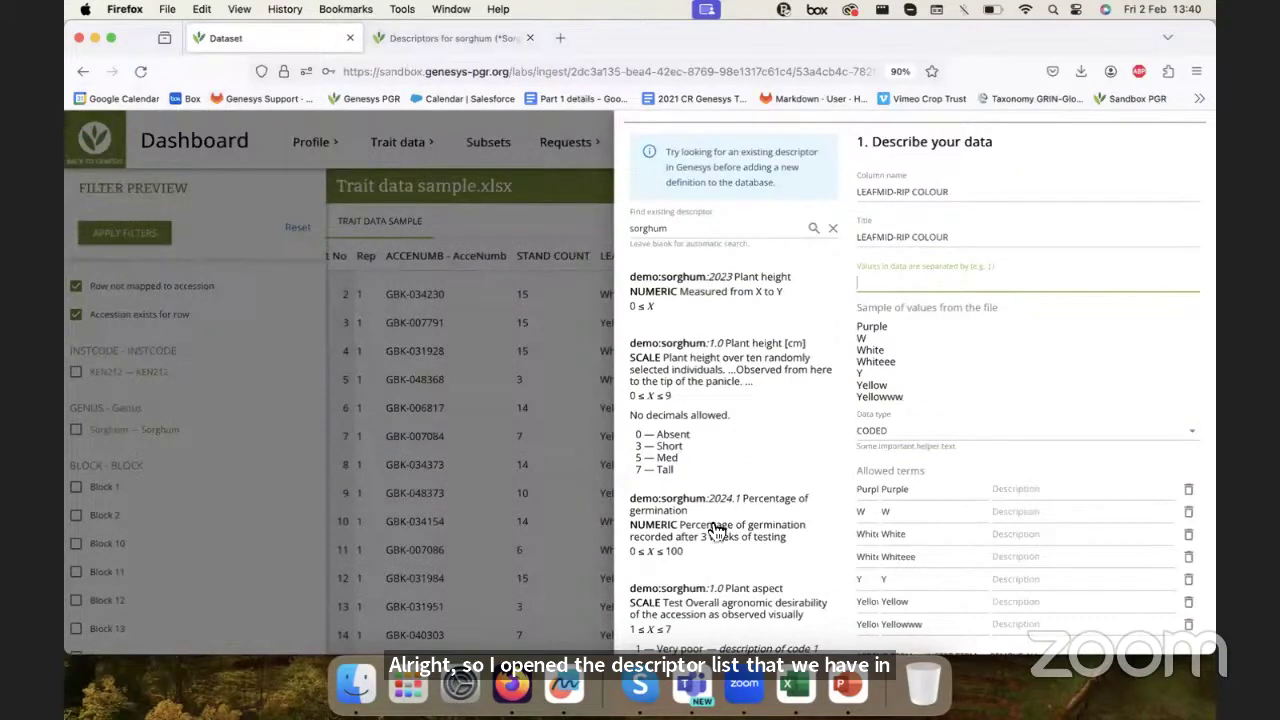
click(452, 37)
scroll(422, 496, down, 10)
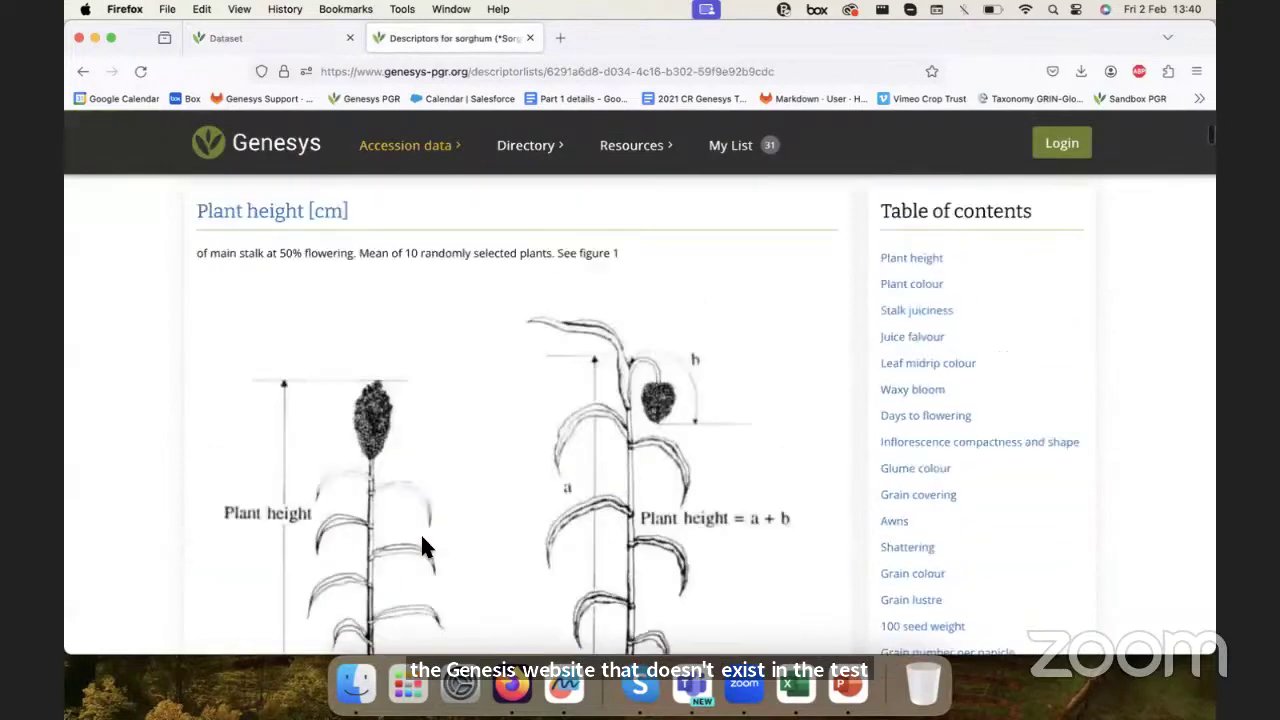
scroll(420, 548, up, 10)
drag(511, 380, 538, 384)
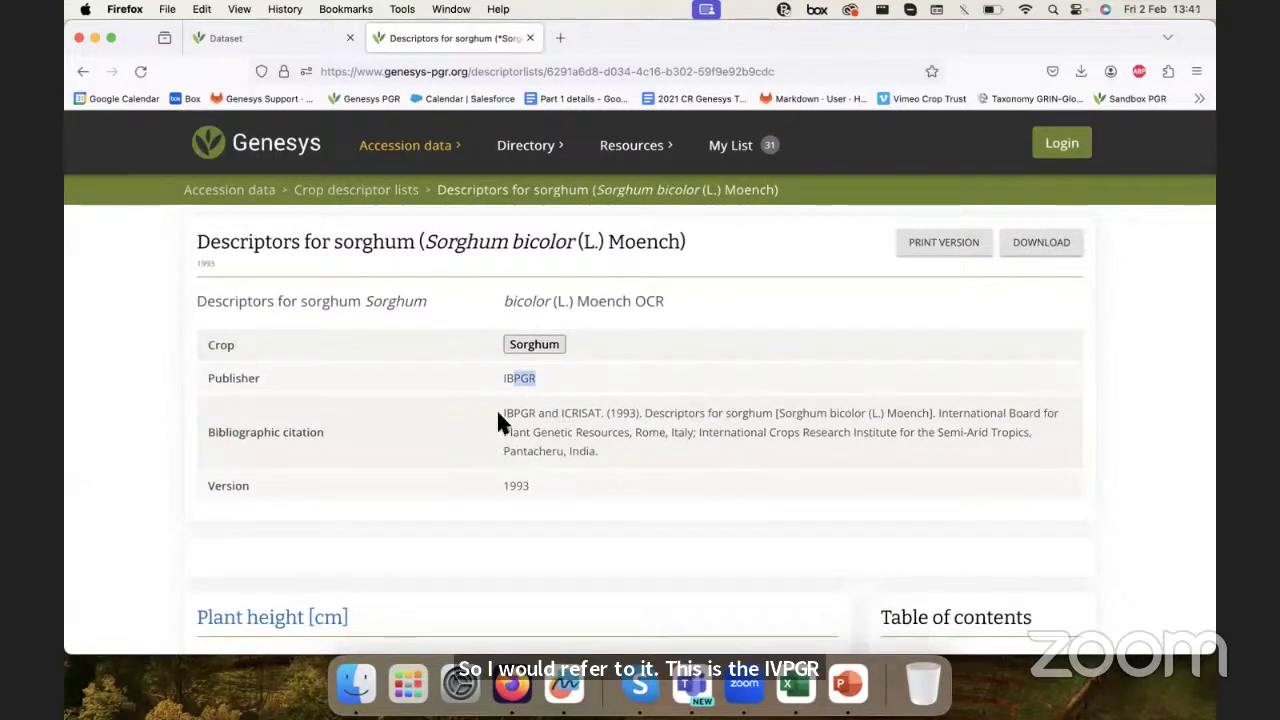
drag(645, 413, 762, 413)
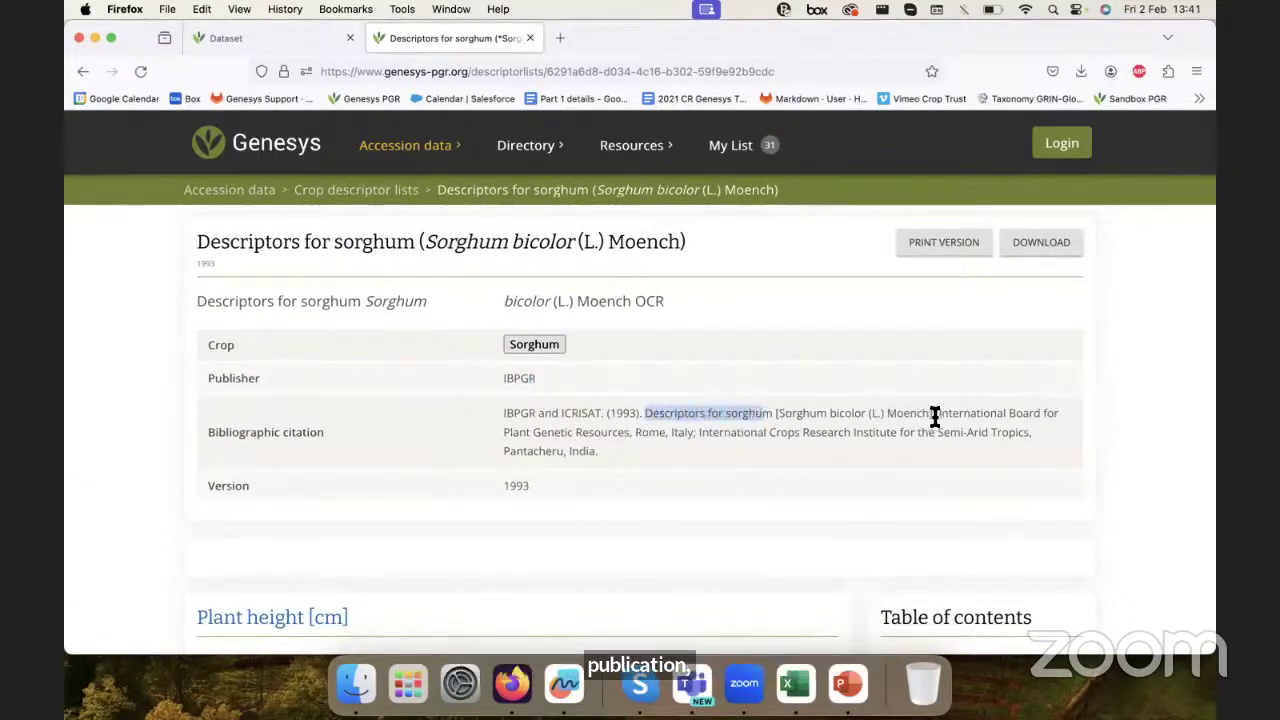
scroll(754, 449, down, 5)
scroll(754, 449, up, 4)
drag(503, 411, 530, 412)
scroll(526, 414, down, 4)
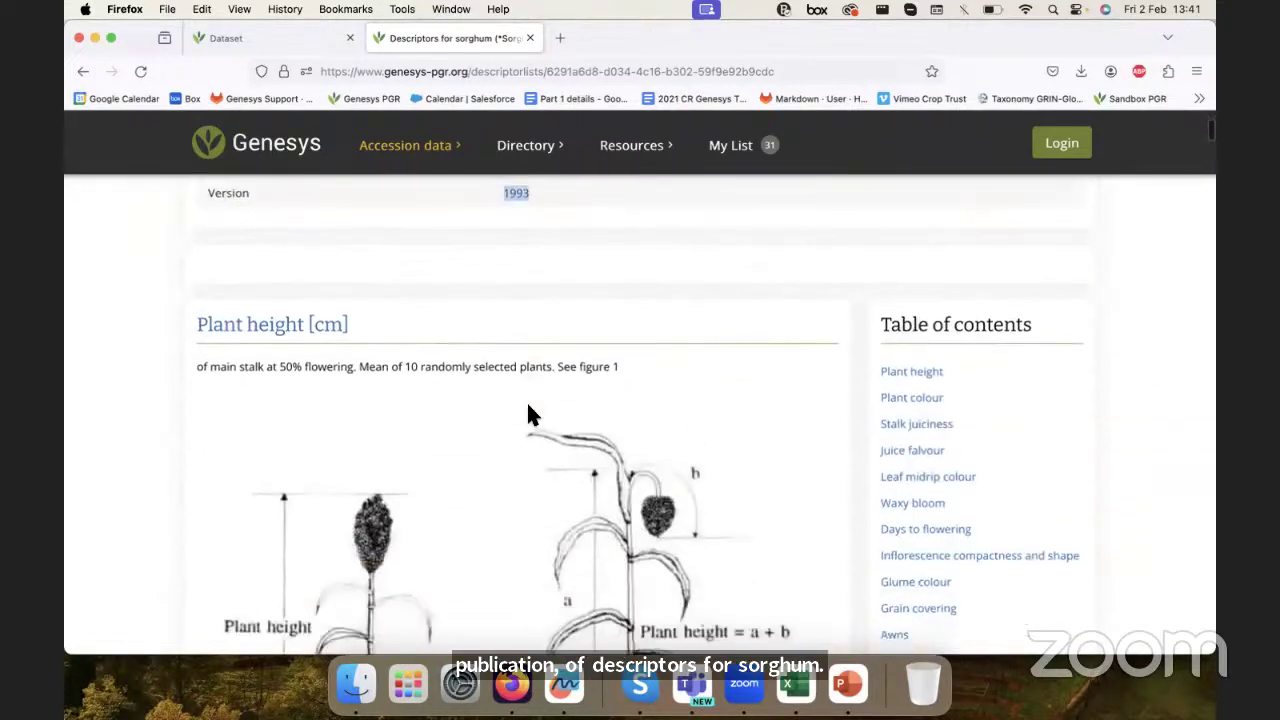
click(277, 36)
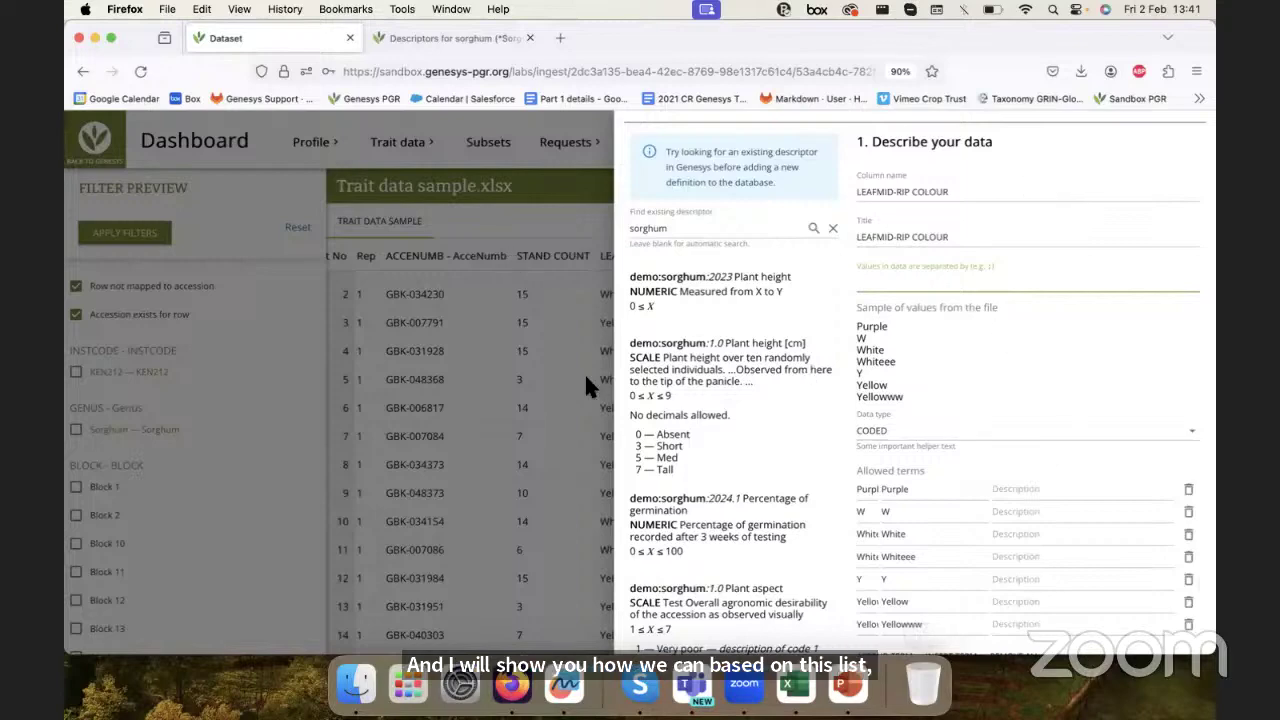
- Find 'leaf' on the sorghum descriptor list and open the Leaf midrip colour descriptor
click(436, 40)
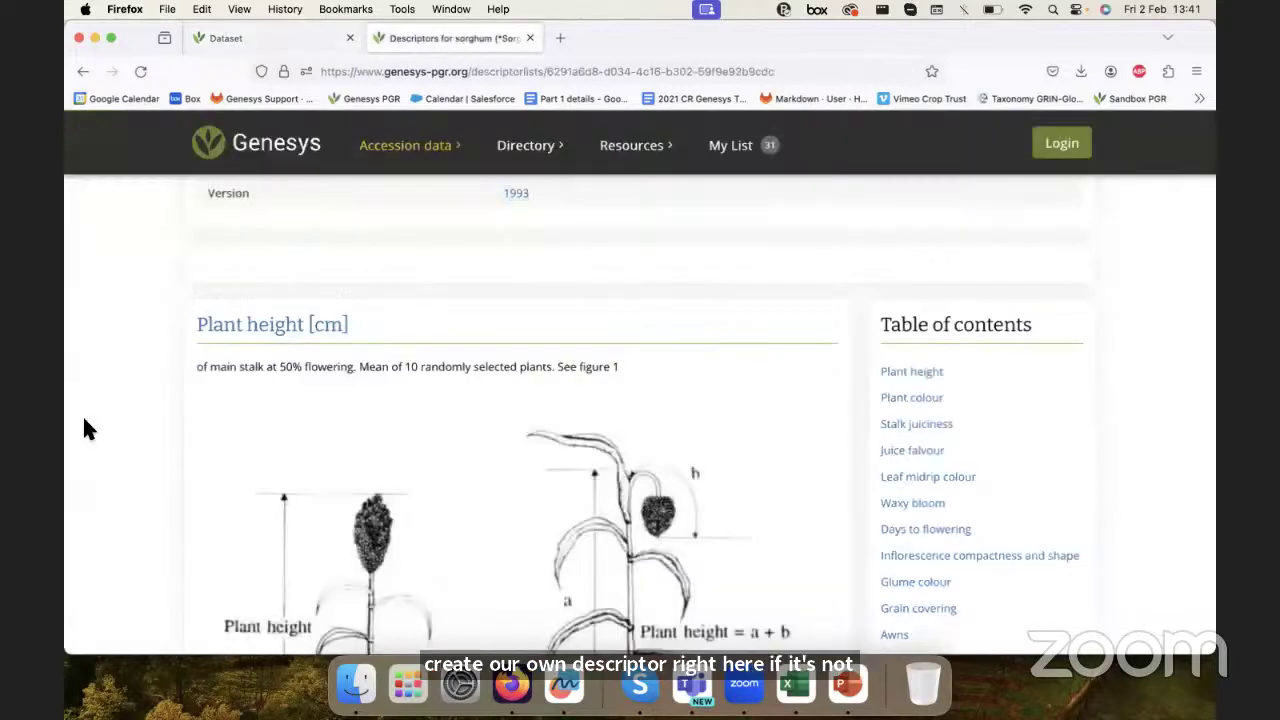
key(super+f)
text(leaf)
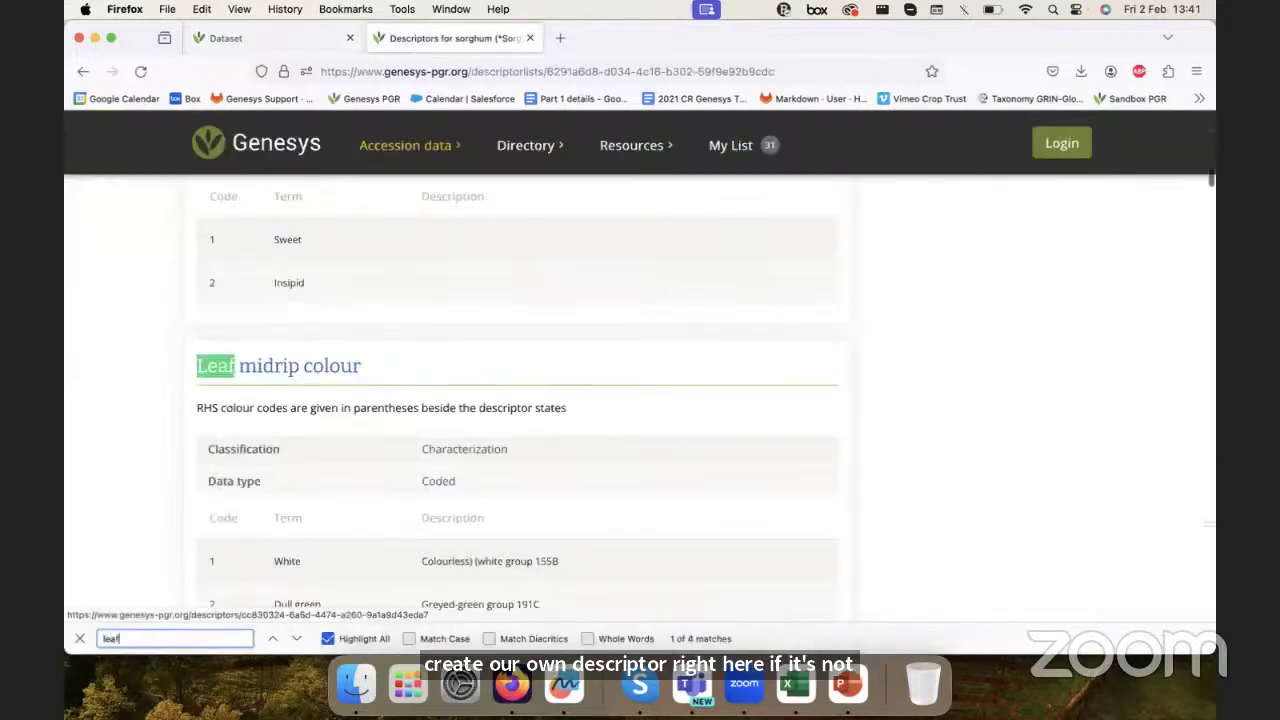
click(288, 368)
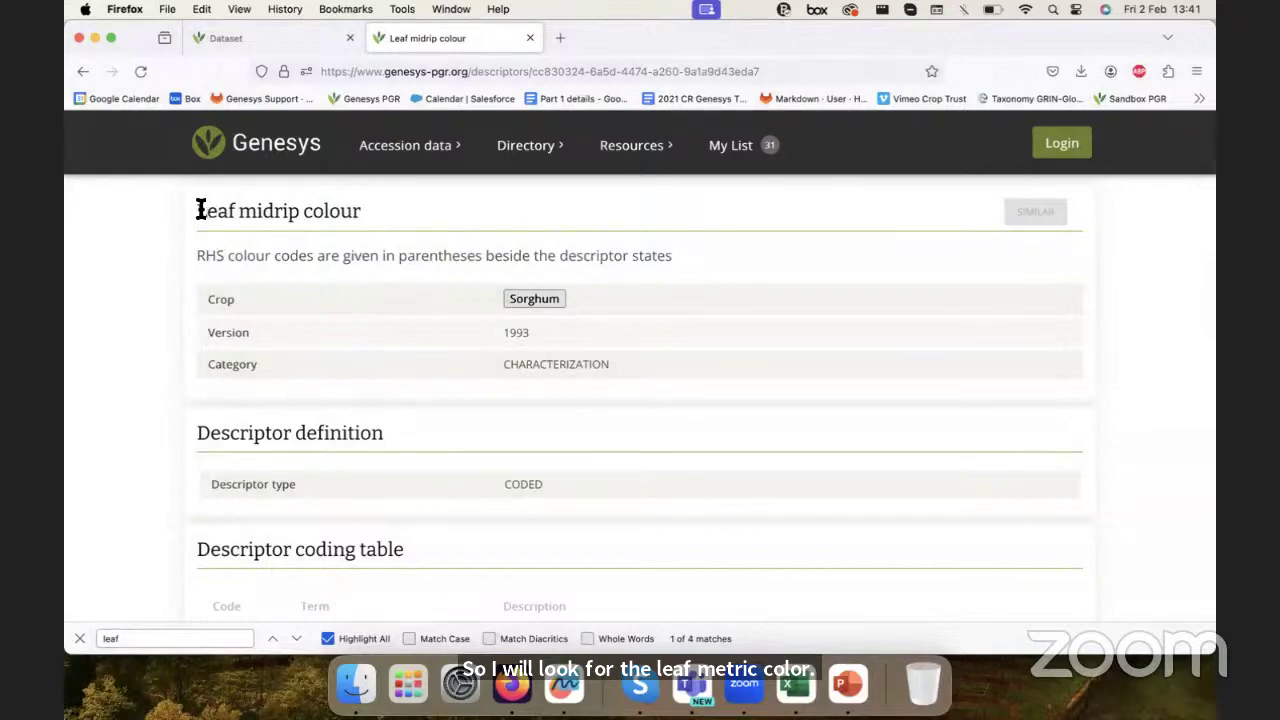
- Copy the name 'Leaf midrip colour' and paste it over the column's Title field
triple_click(349, 211)
key(super+c)
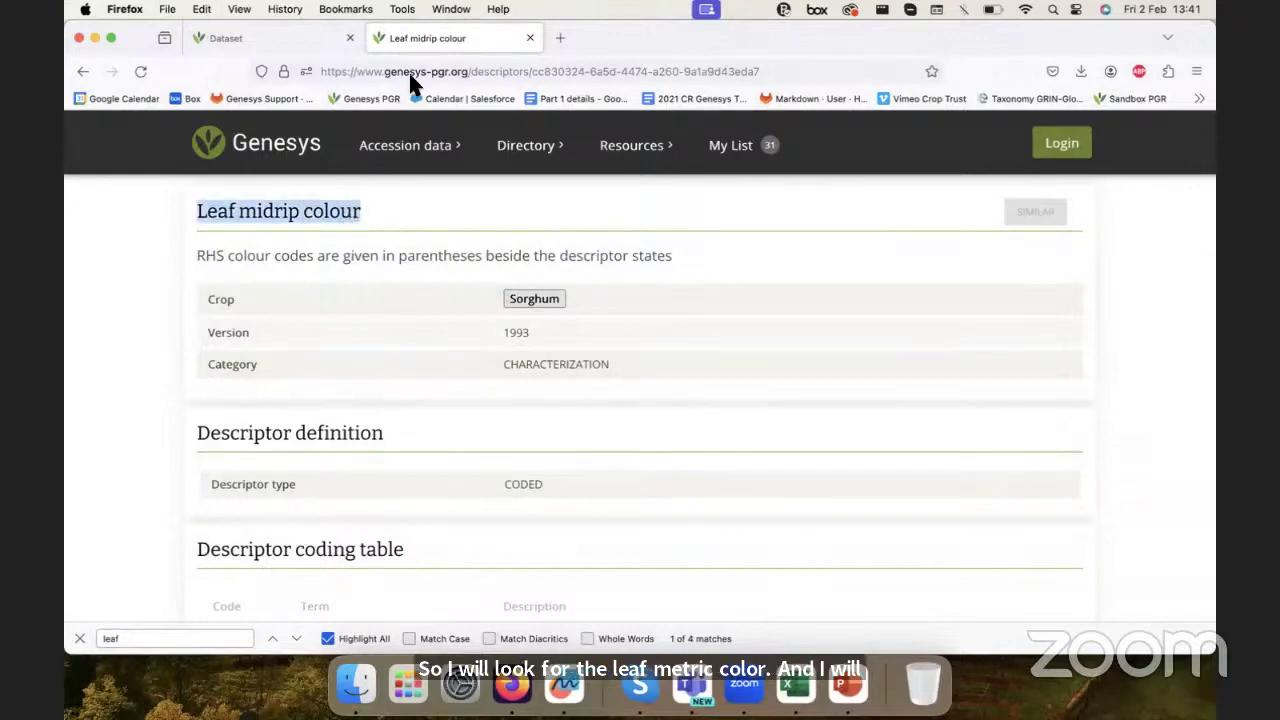
click(302, 44)
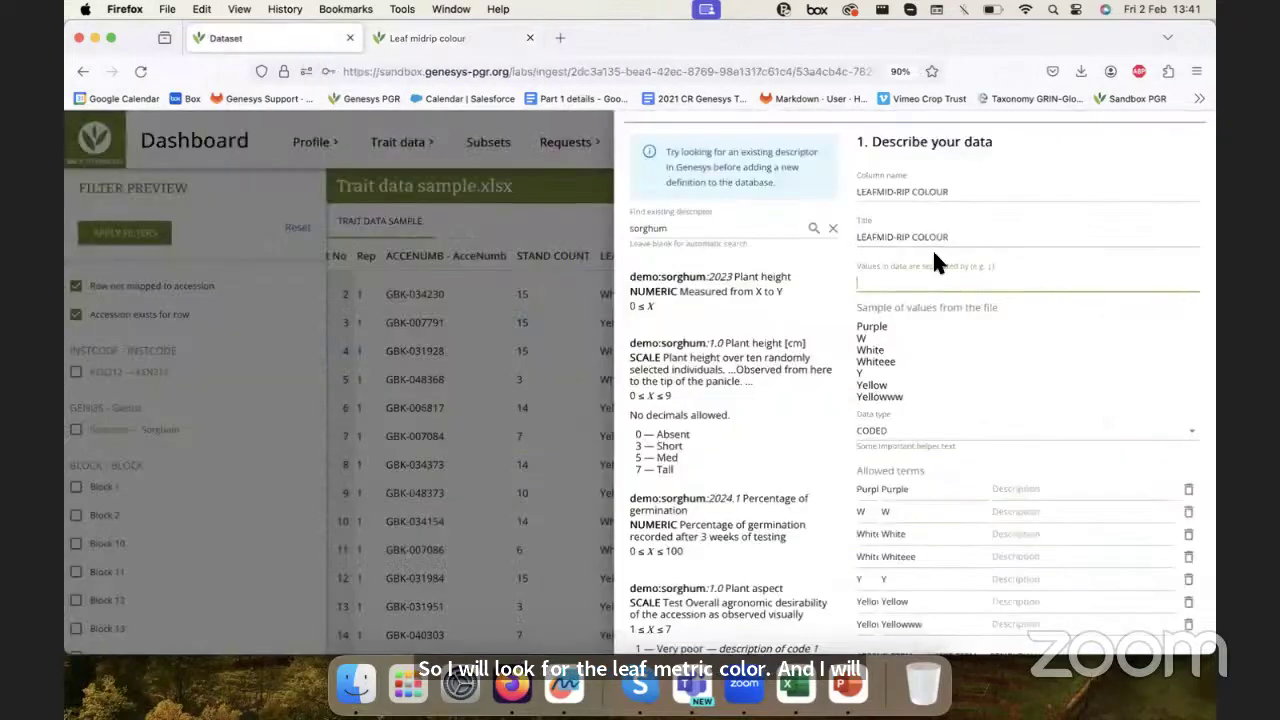
triple_click(872, 236)
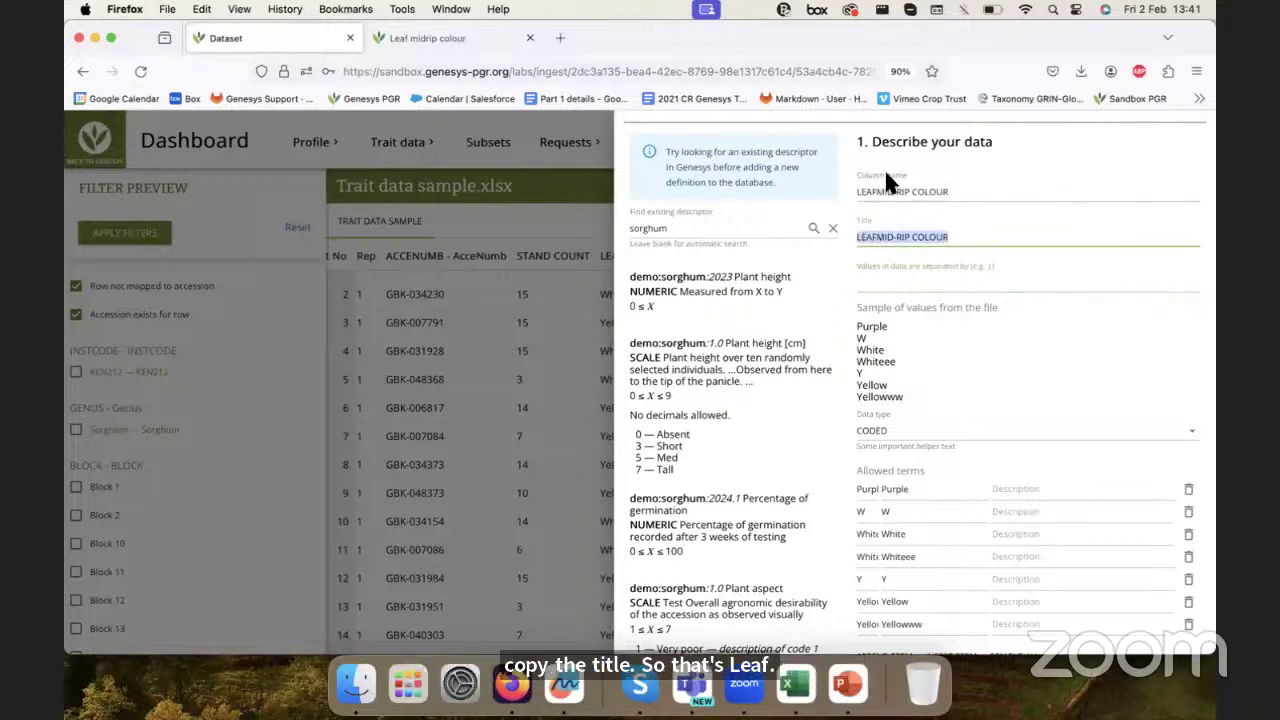
key(super+v)
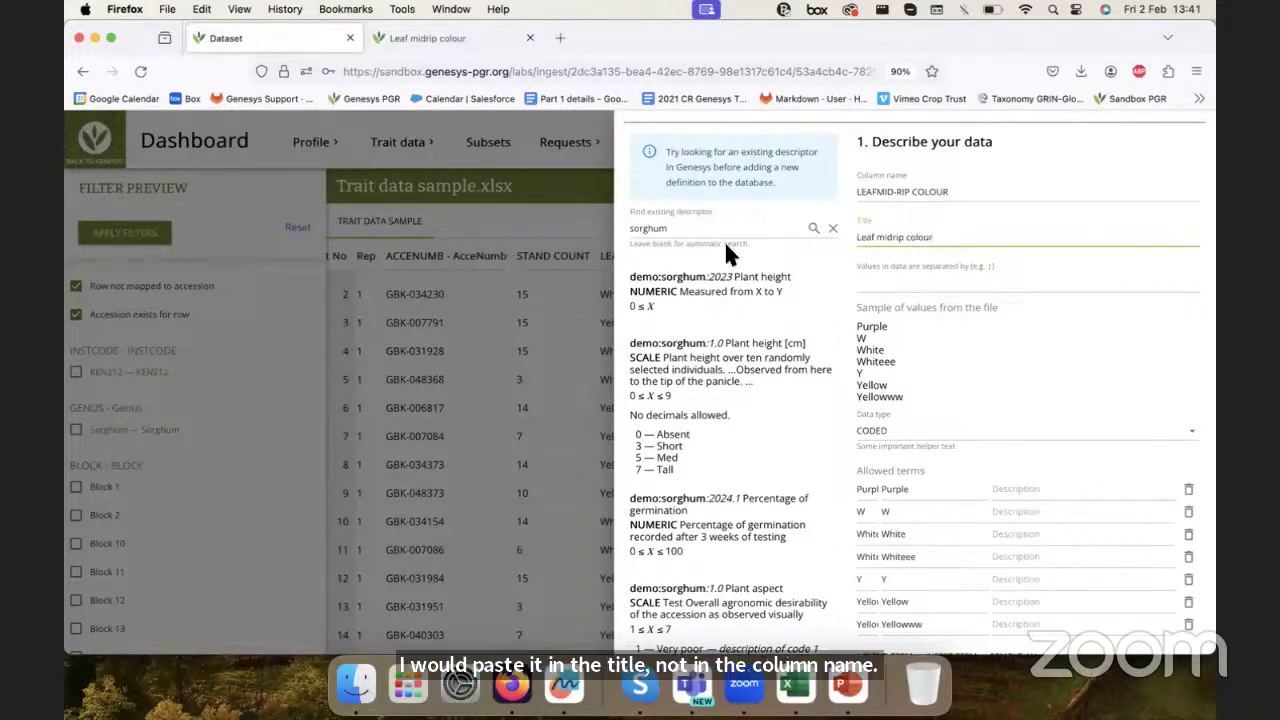
click(891, 280)
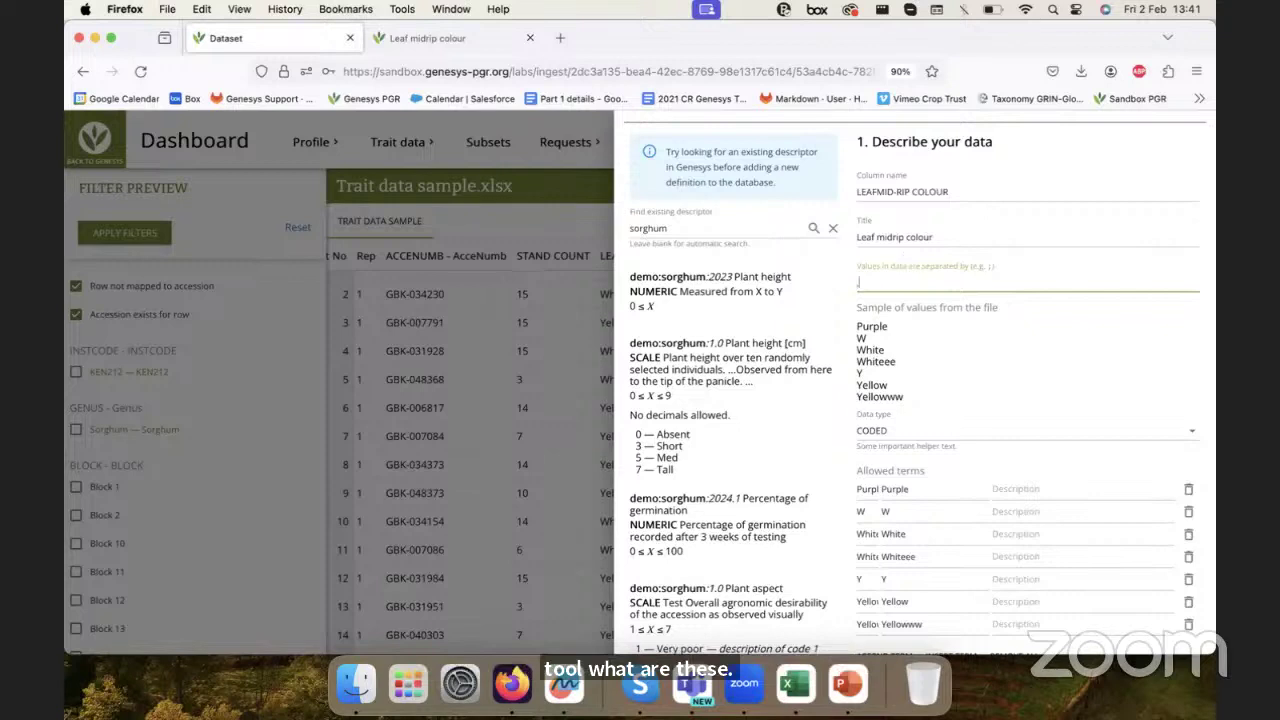
- Try a comma as the value separator, then leave the separator setting blank
text(,)
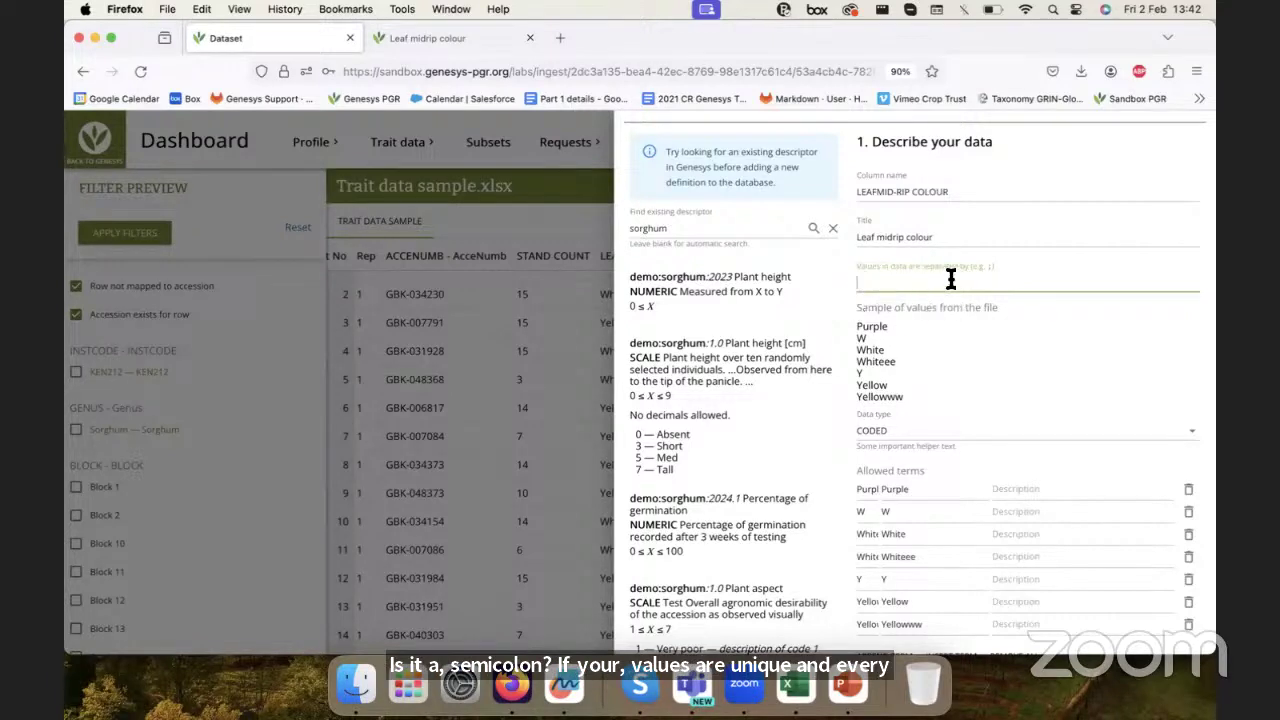
scroll(951, 280, down, 2)
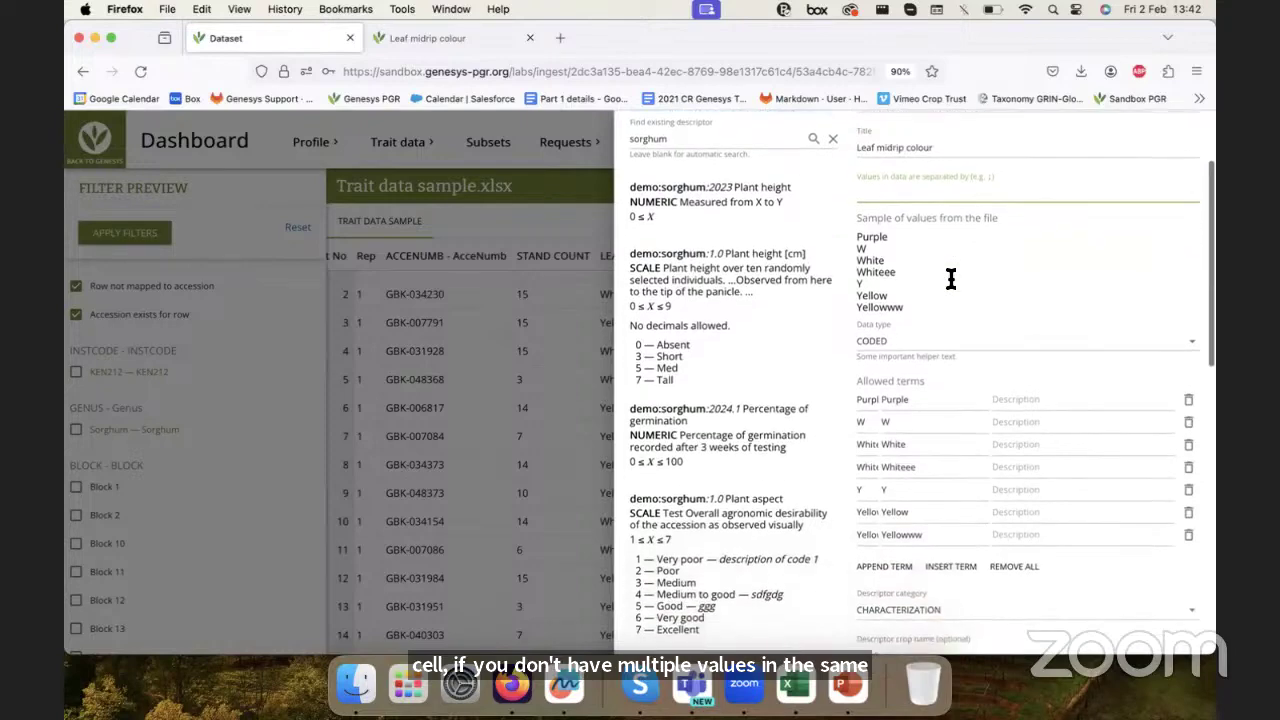
scroll(852, 206, up, 1)
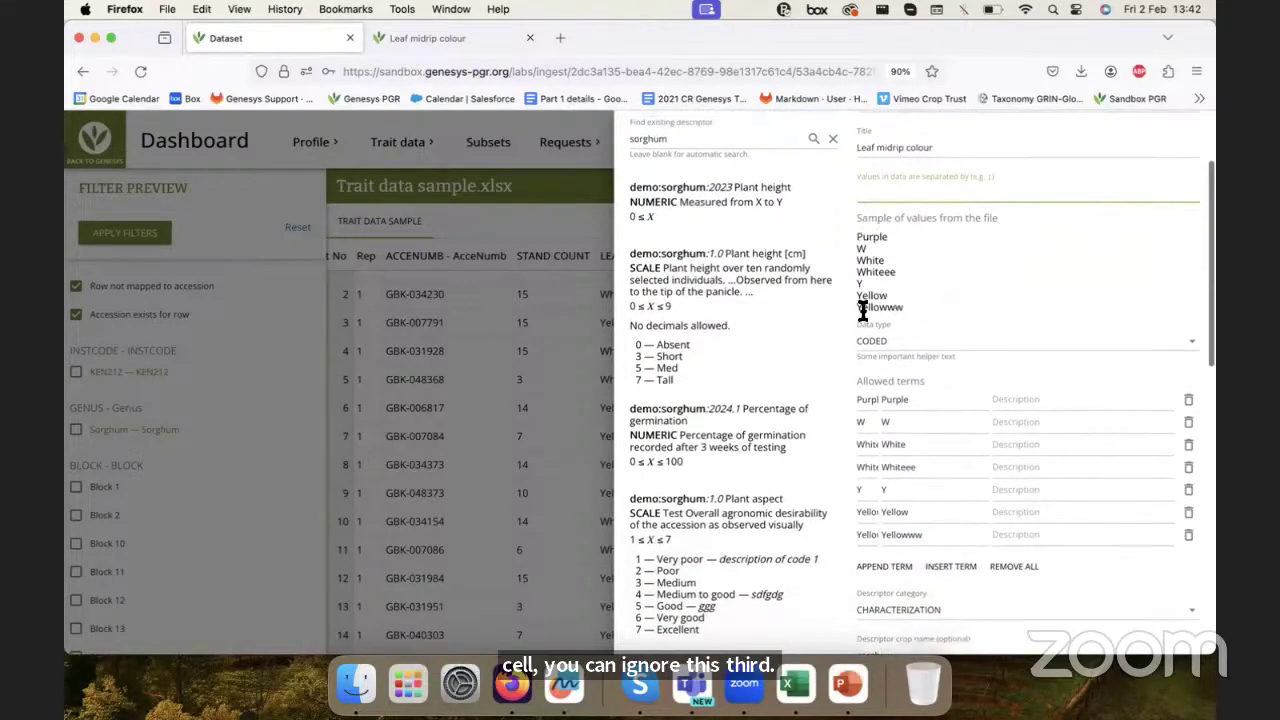
click(857, 214)
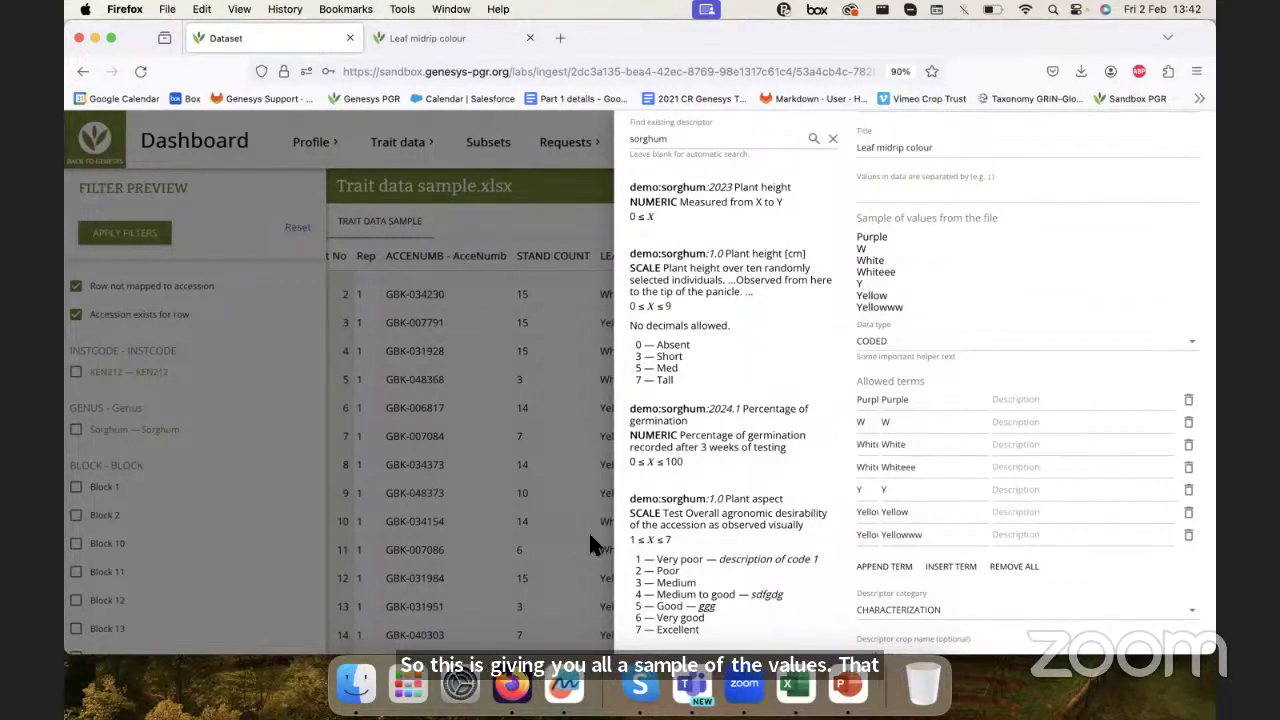
- Scroll through the form and open the Data type dropdown for the column
scroll(863, 249, up, 1)
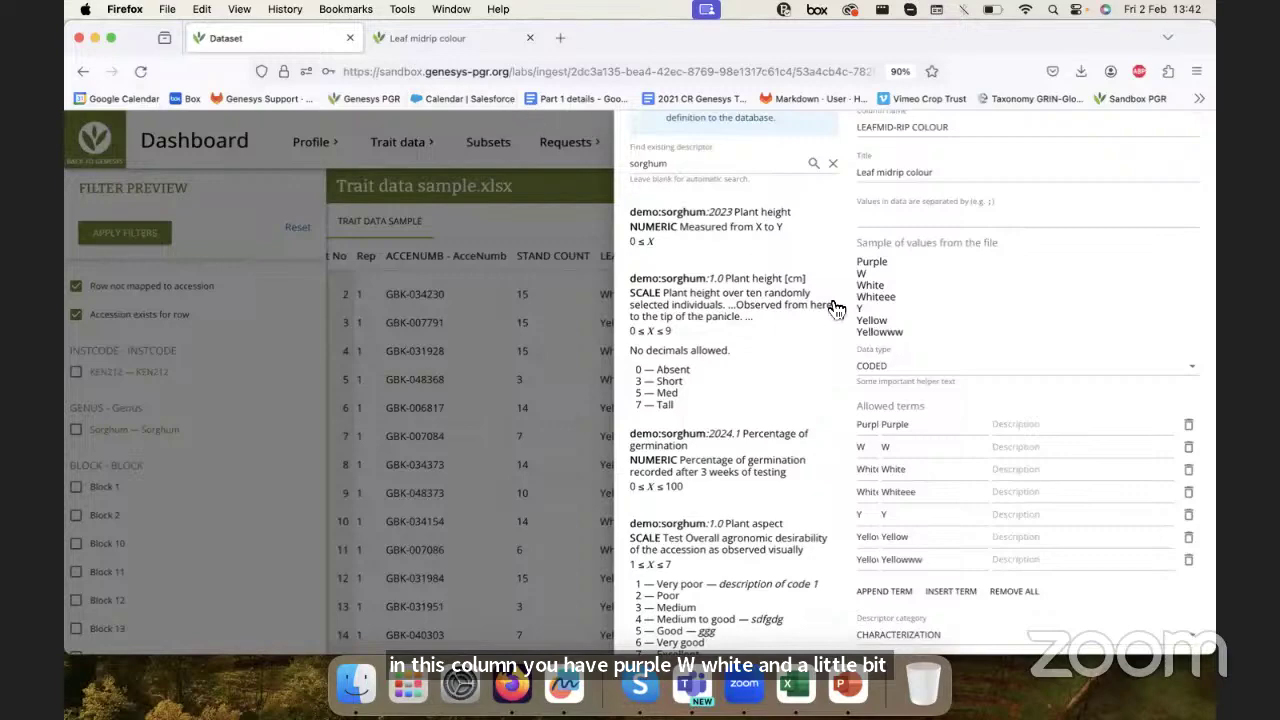
scroll(866, 362, down, 1)
scroll(866, 362, up, 1)
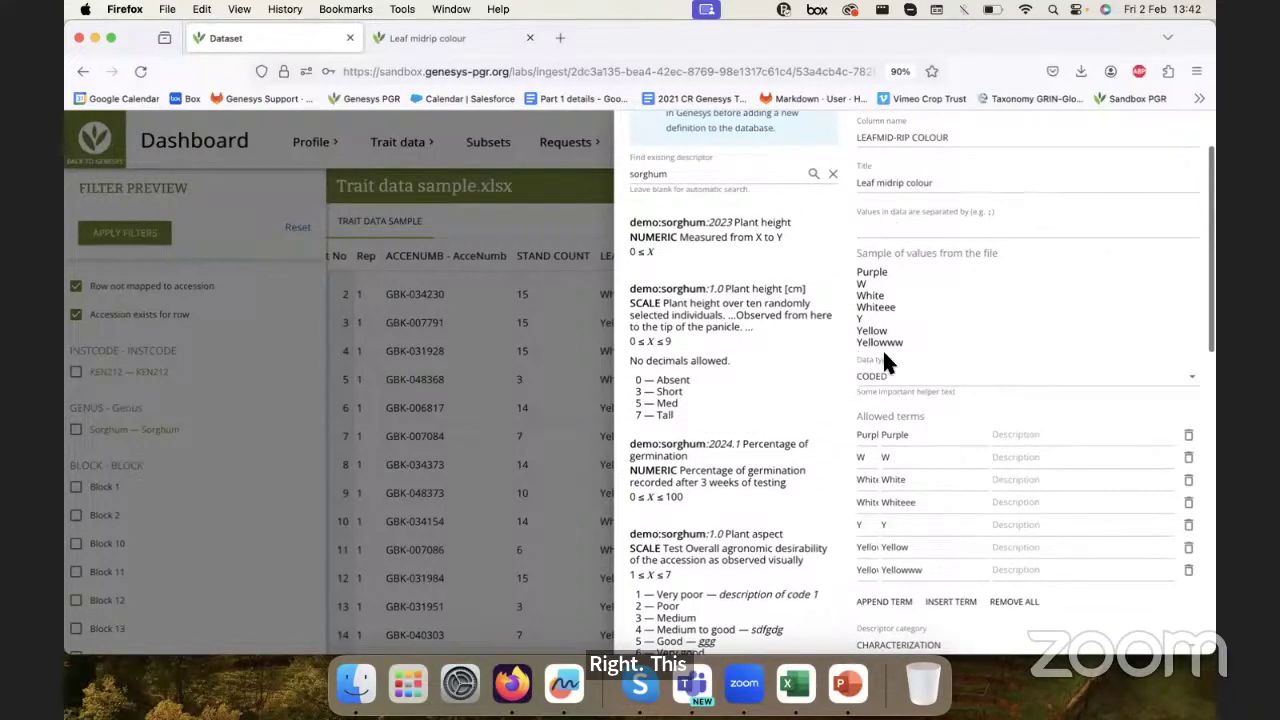
scroll(882, 348, down, 3)
scroll(882, 348, down, 2)
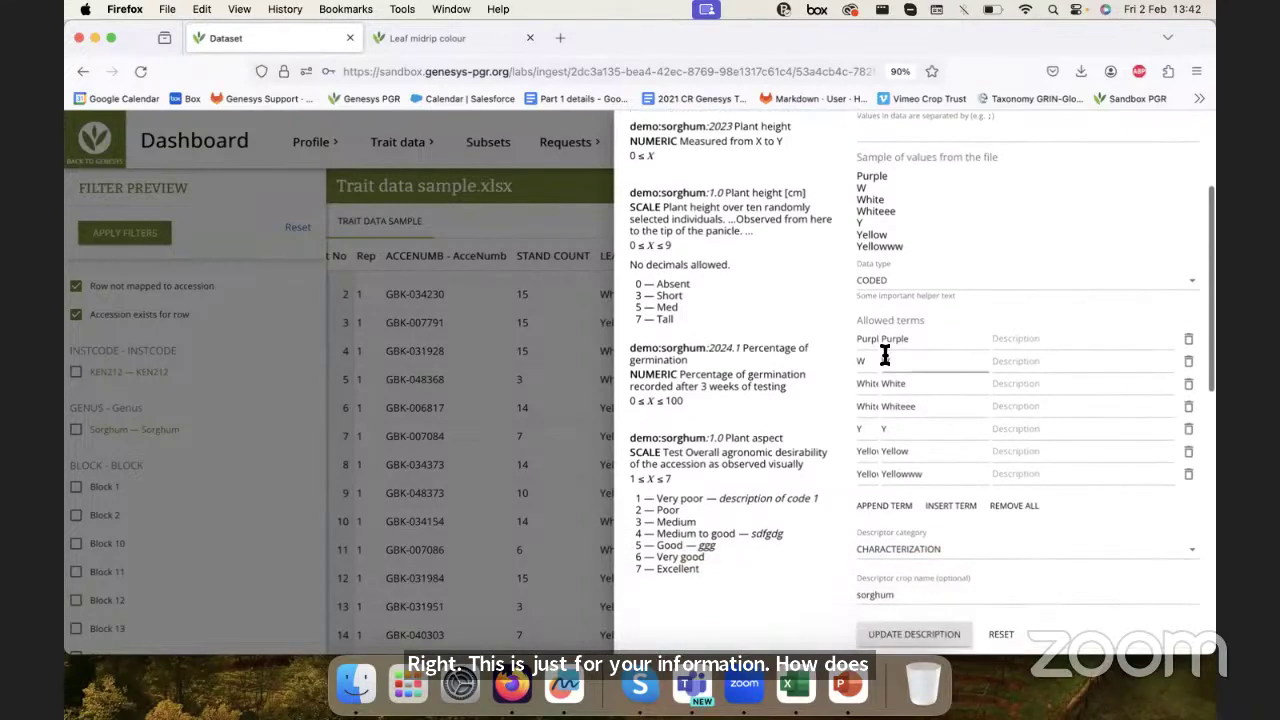
scroll(866, 272, down, 1)
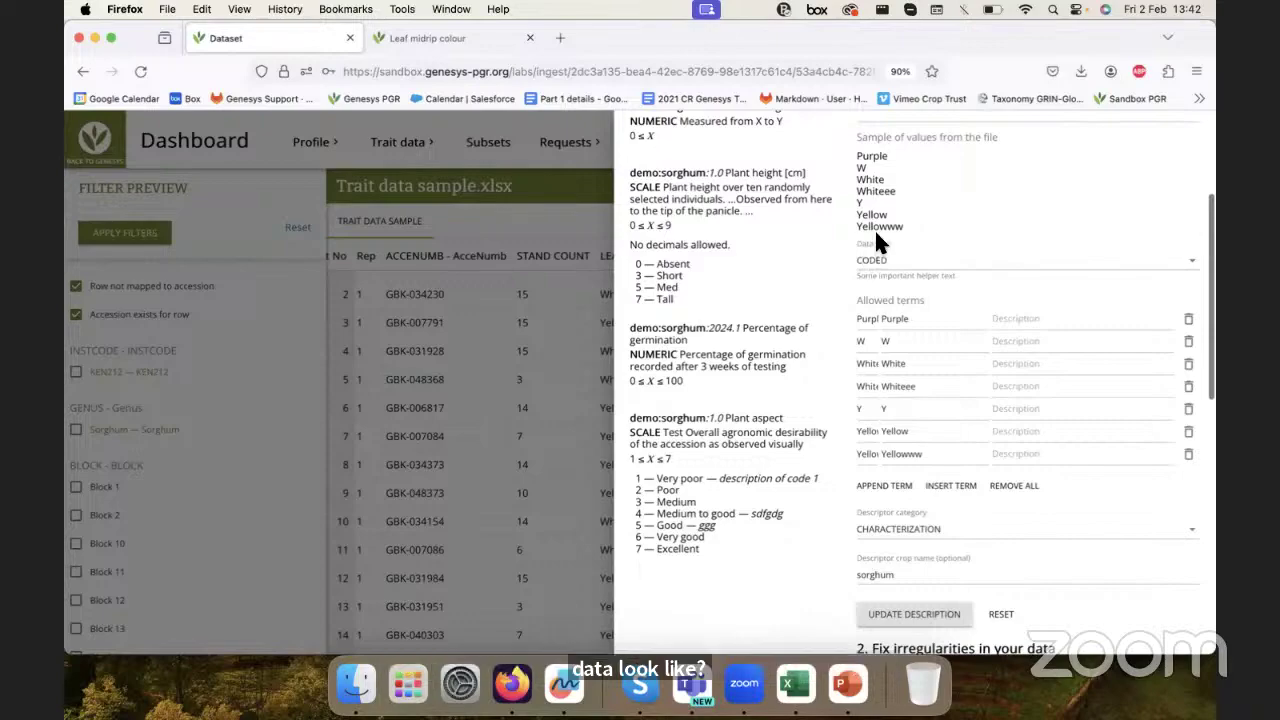
scroll(912, 234, up, 3)
scroll(912, 234, up, 2)
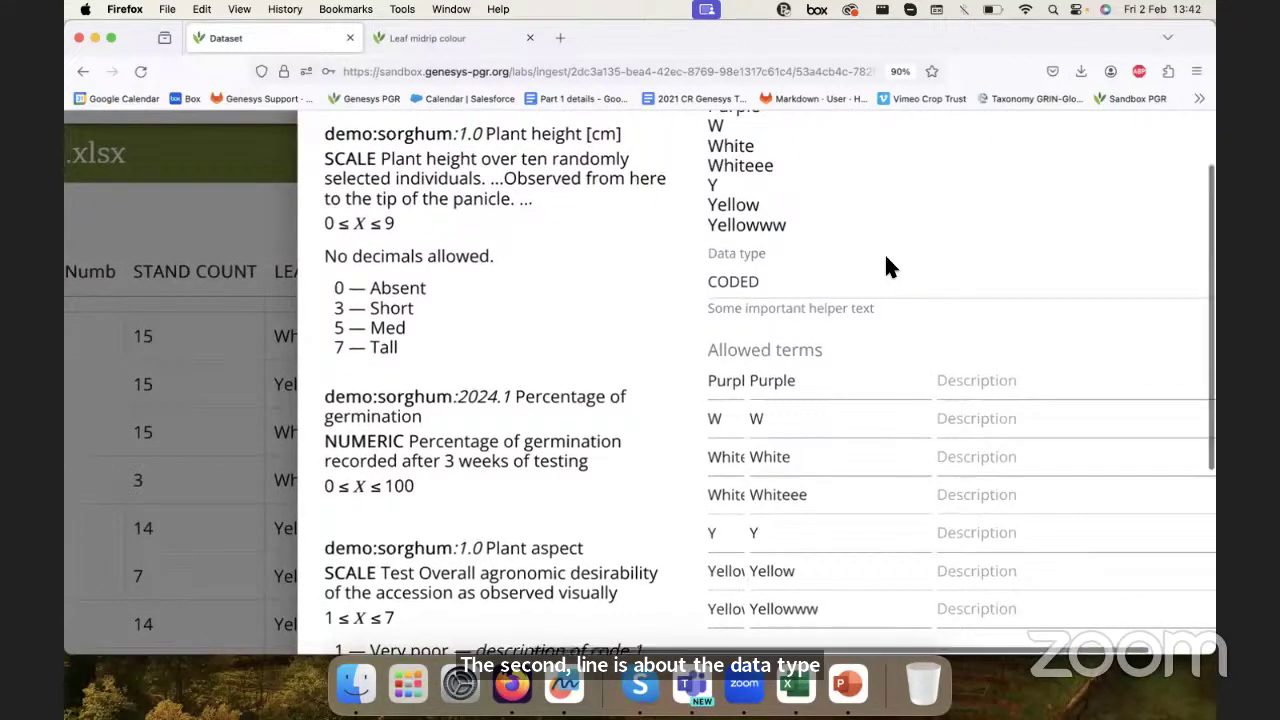
scroll(884, 252, down, 5)
click(852, 278)
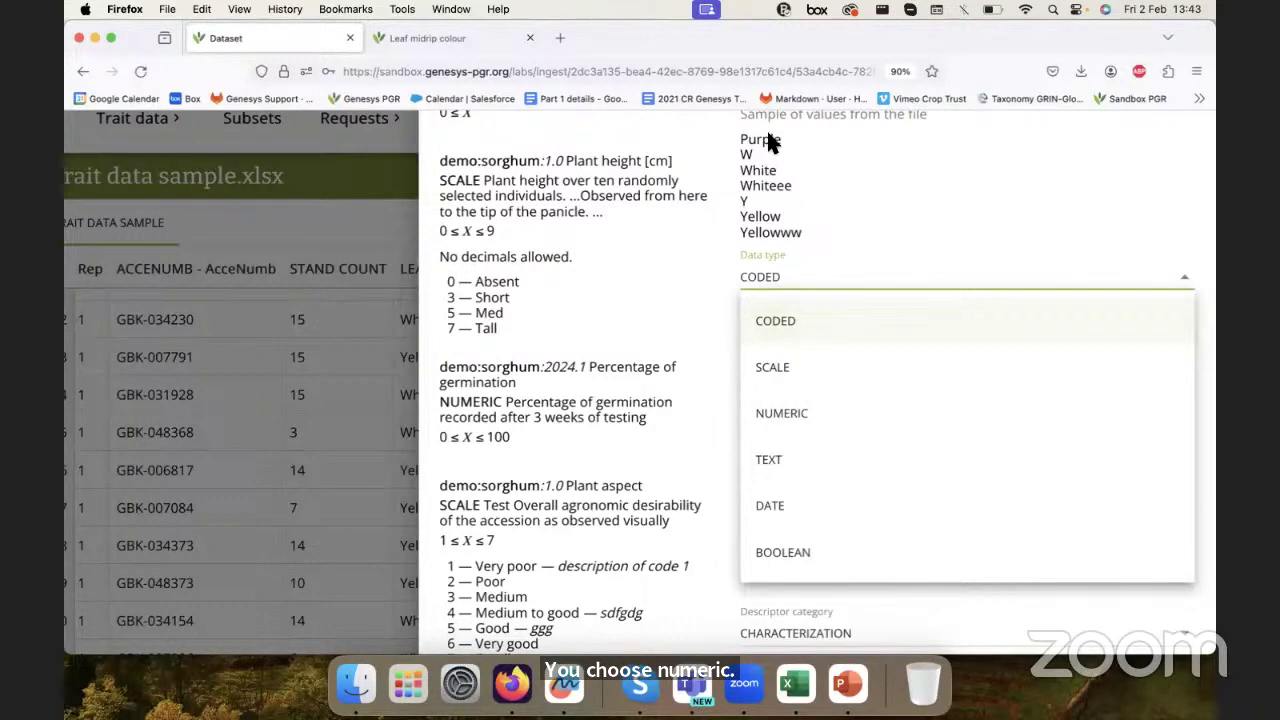
- Try SCALE as the data type, then switch back to CODED to list the seven allowed terms
click(800, 373)
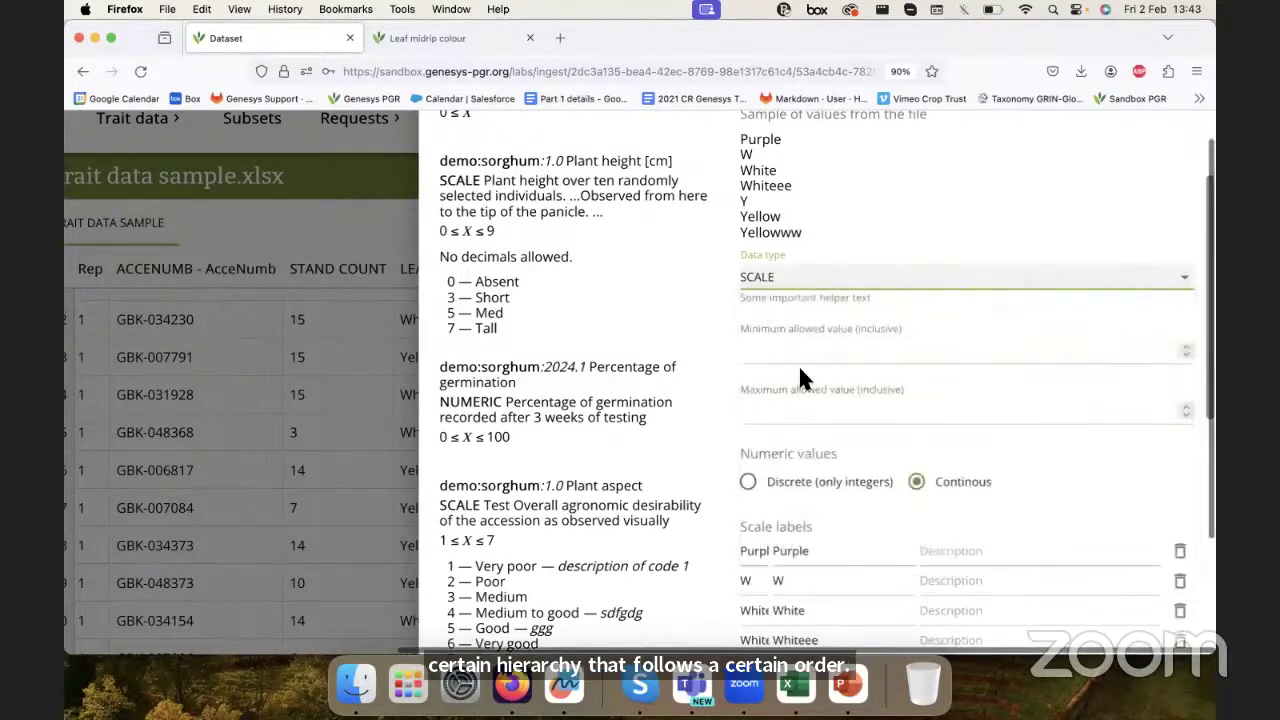
click(786, 290)
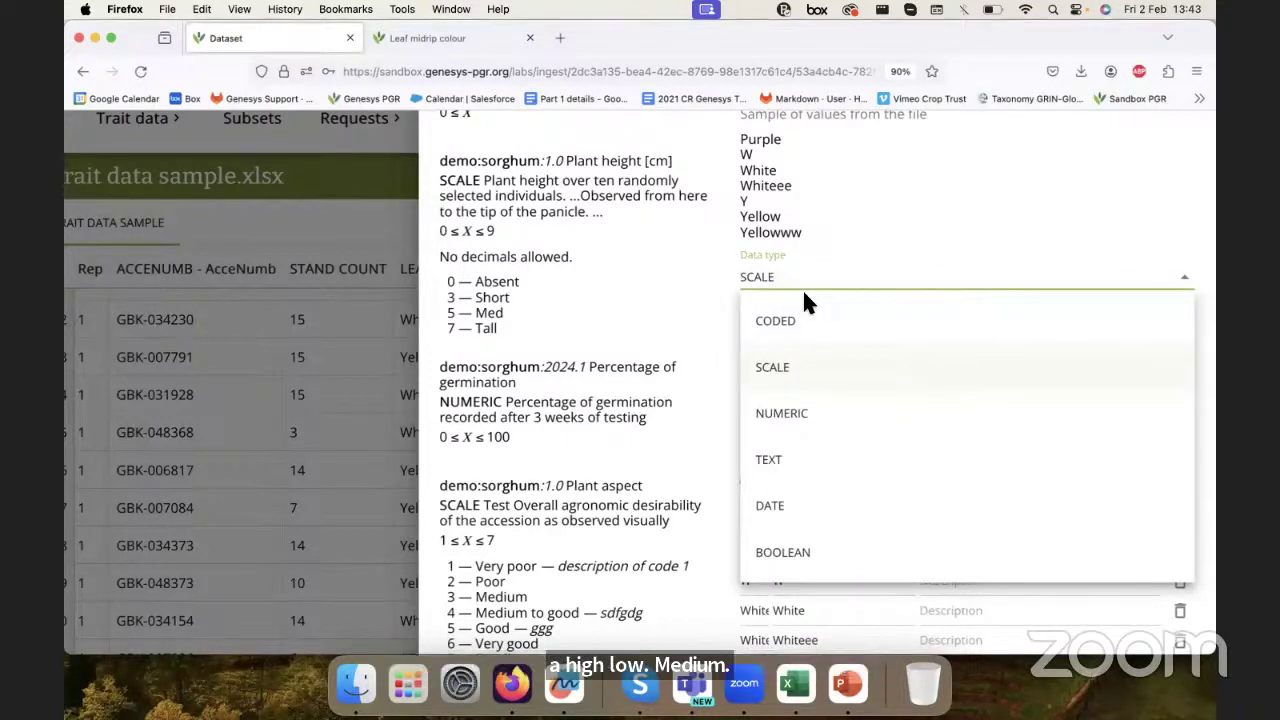
click(790, 318)
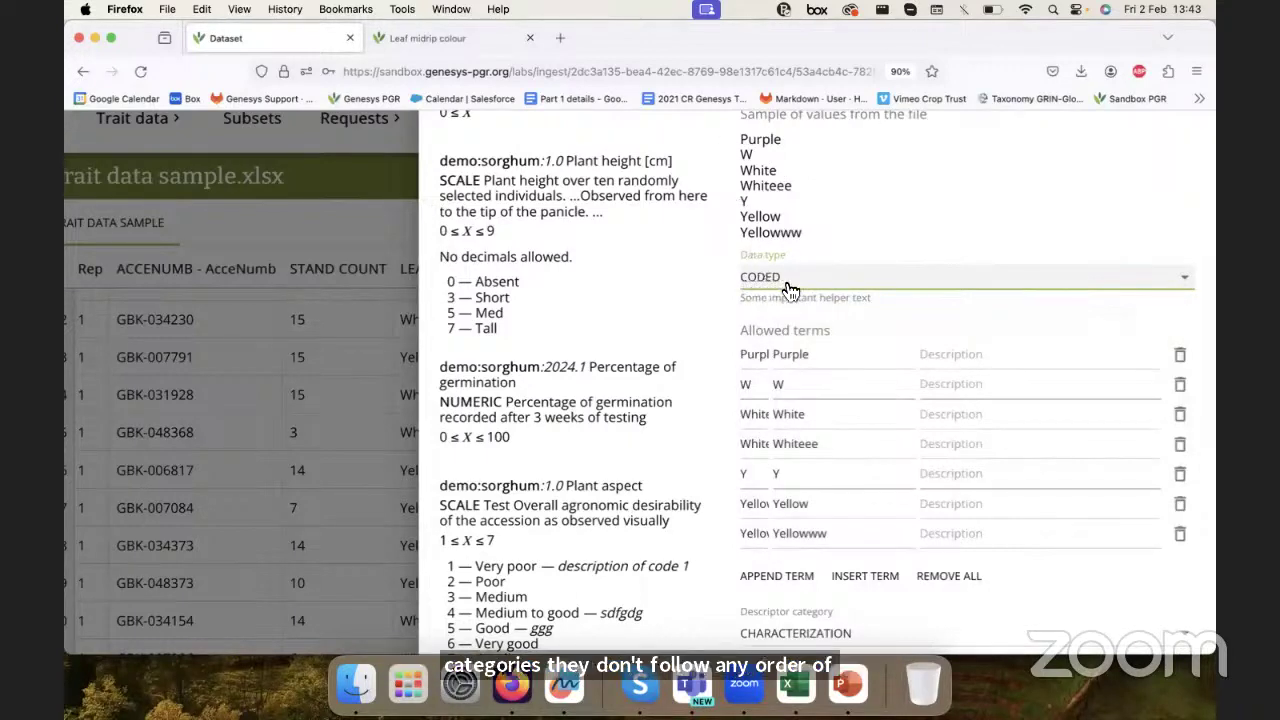
scroll(790, 290, down, 2)
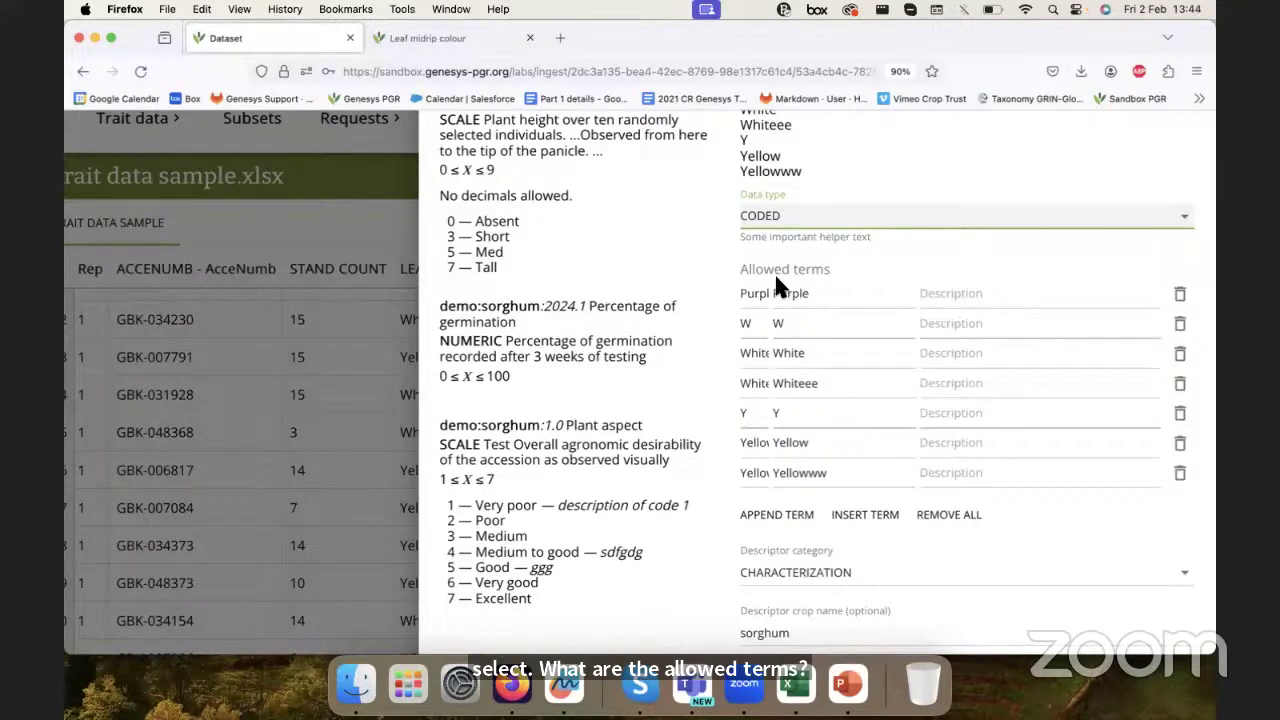
- Review the allowed terms in the form, then switch to the Leaf midrip colour descriptor tab
scroll(778, 286, up, 4)
scroll(776, 282, up, 2)
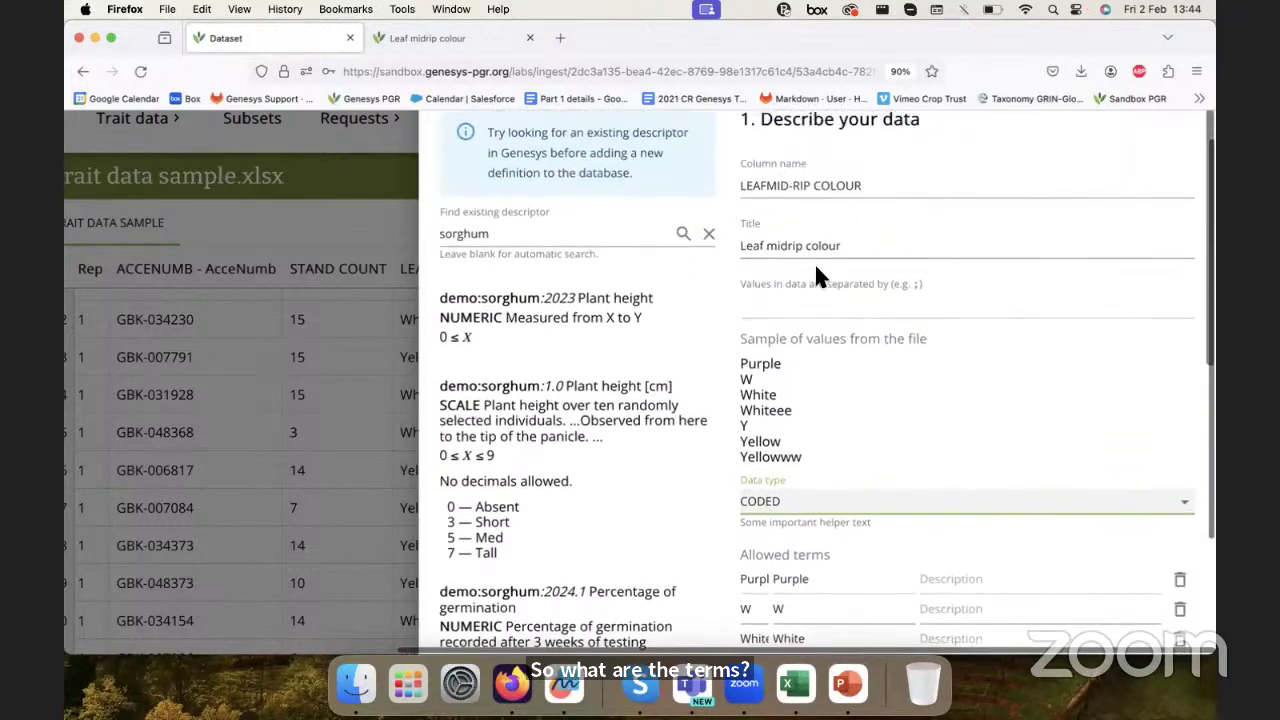
scroll(870, 258, down, 7)
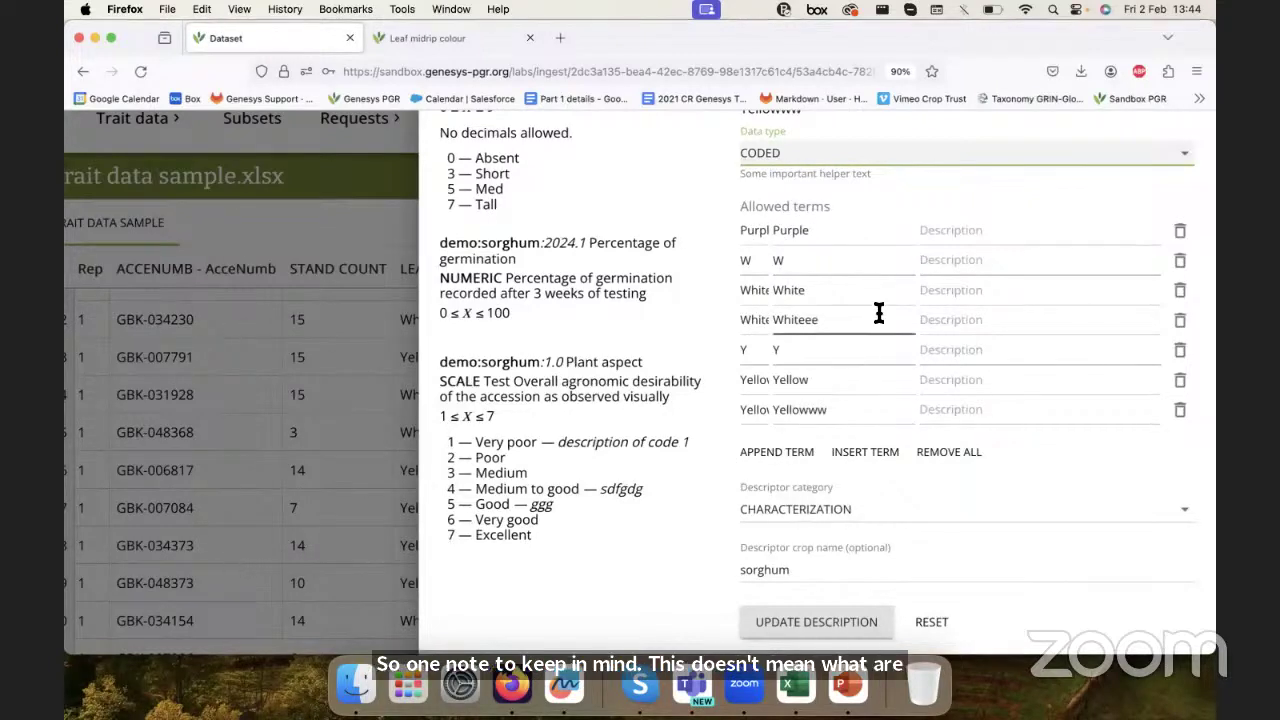
scroll(880, 317, up, 5)
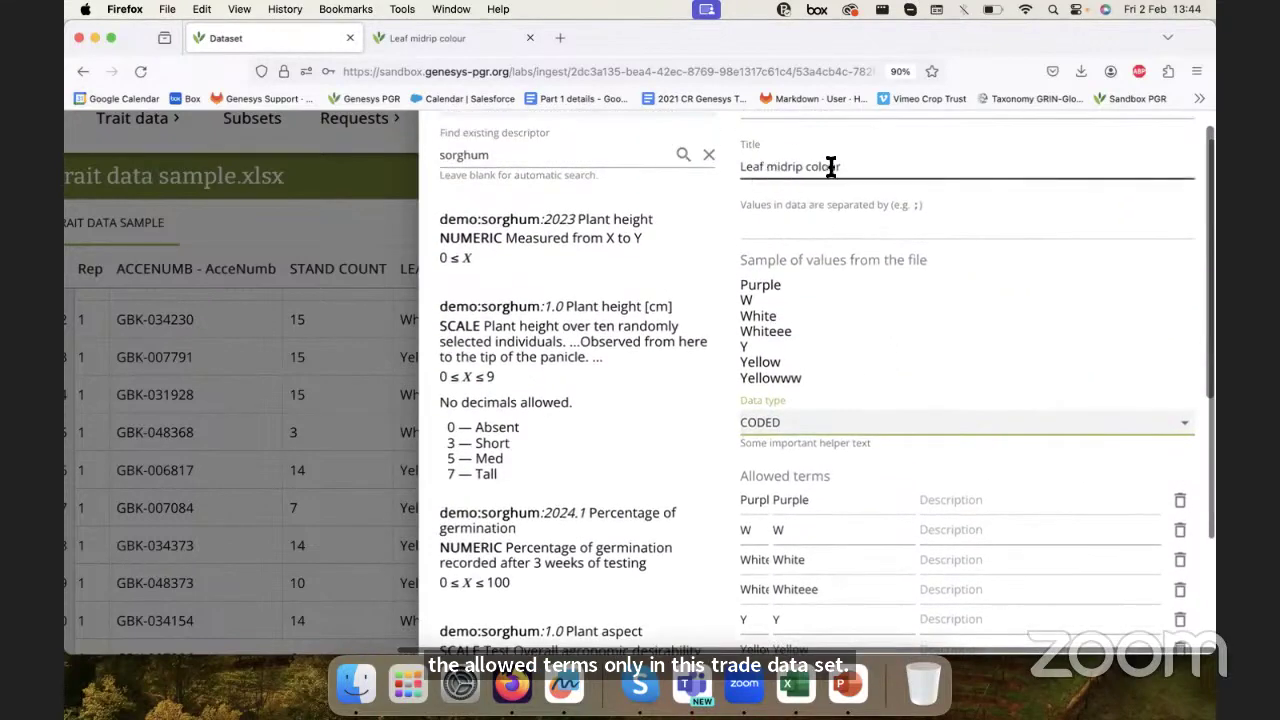
scroll(808, 216, up, 1)
scroll(810, 228, down, 7)
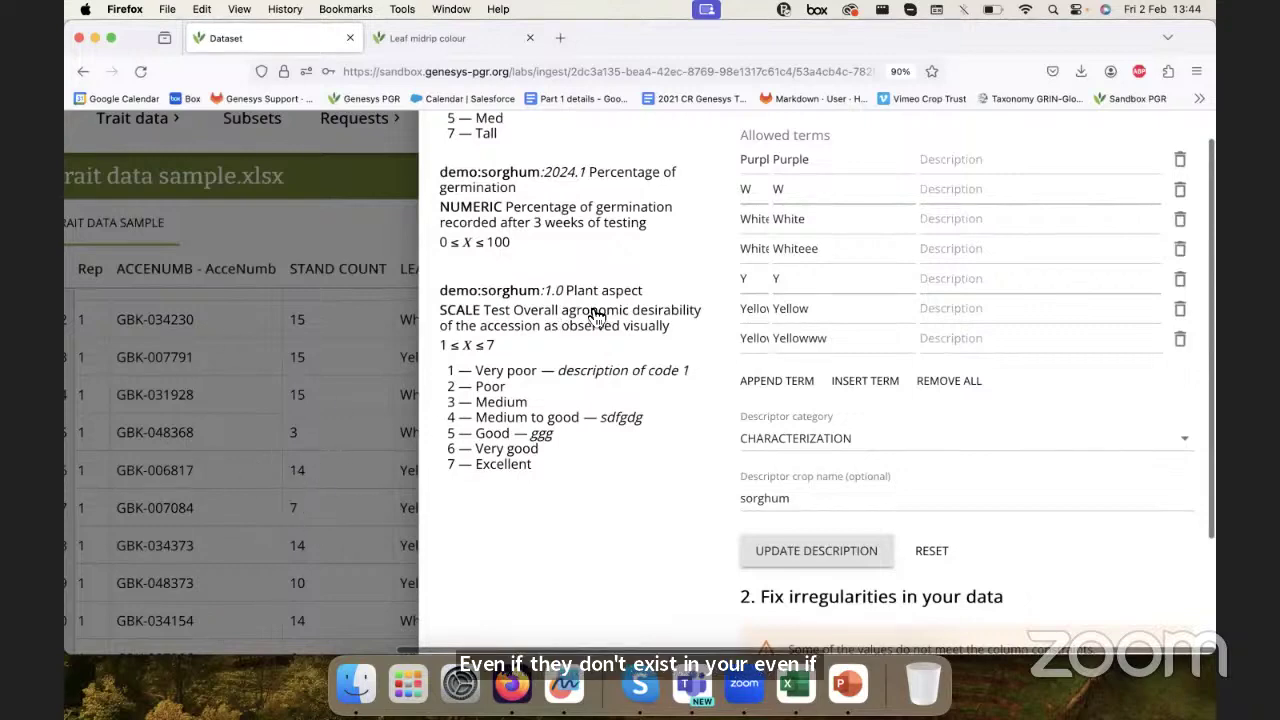
scroll(745, 265, up, 2)
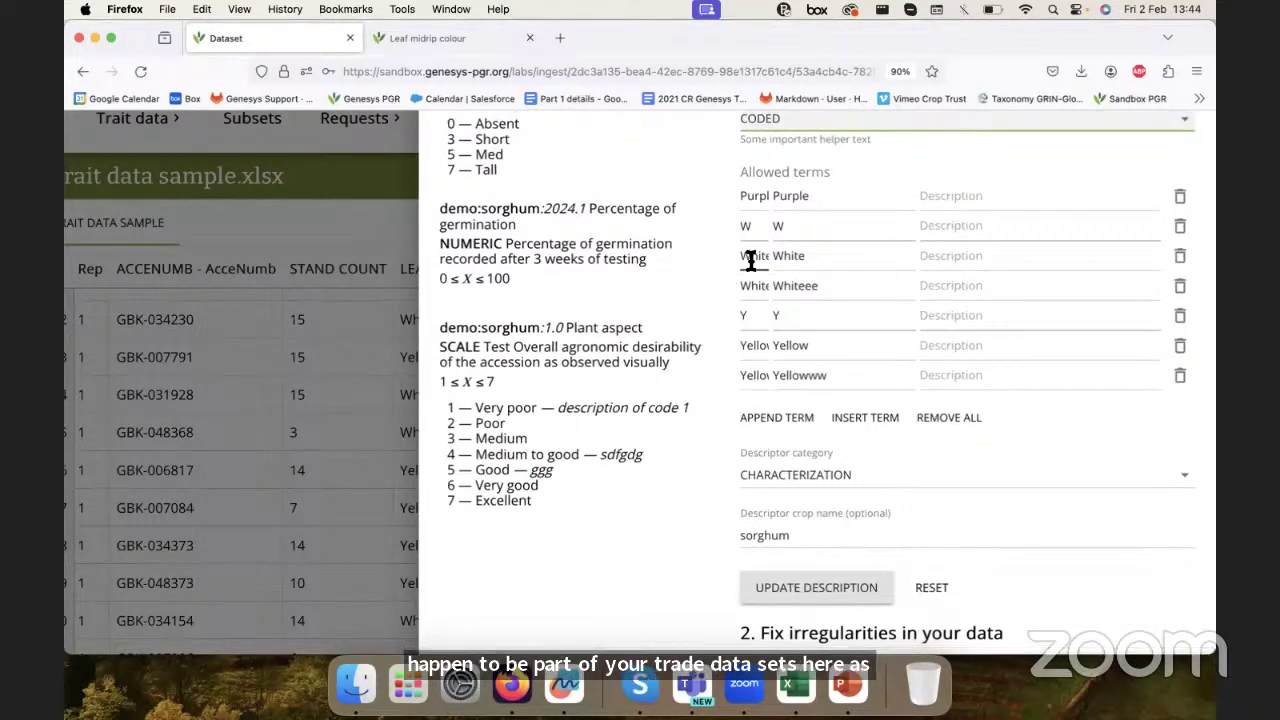
click(420, 42)
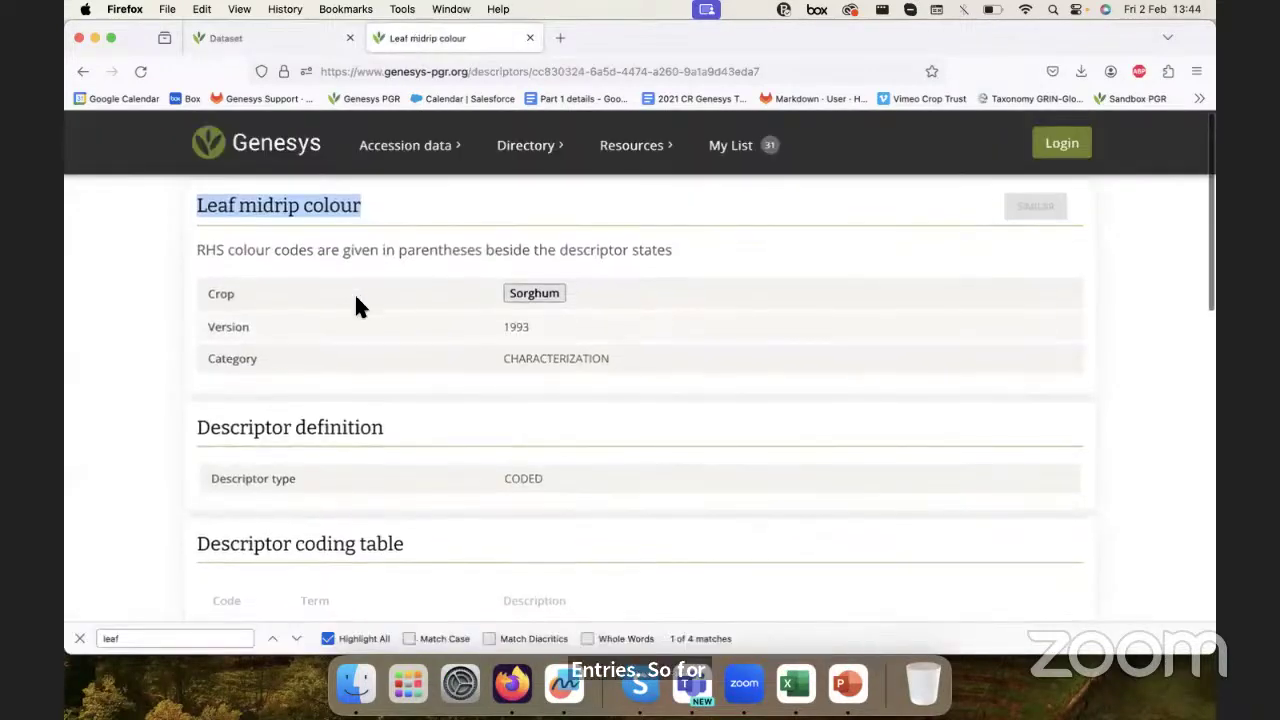
- Scroll to the descriptor coding table, select its colour terms, glance at the Dataset tab and return
scroll(358, 306, down, 2)
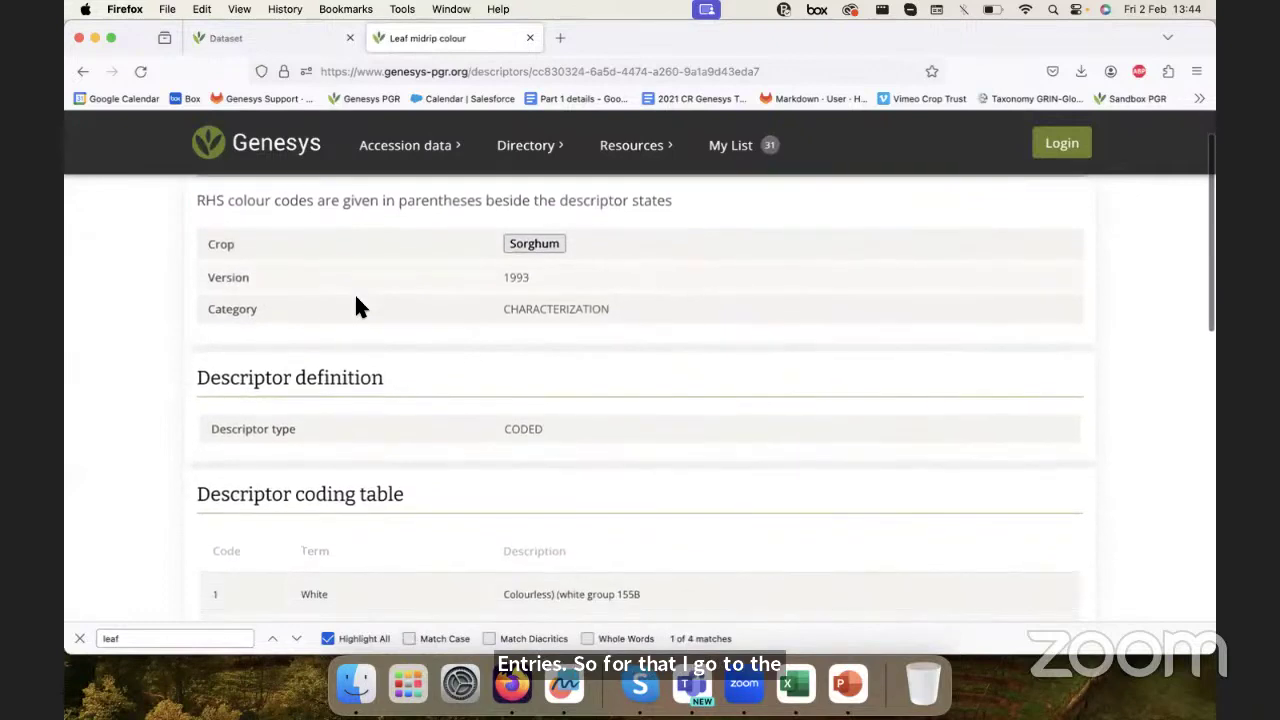
scroll(357, 308, up, 2)
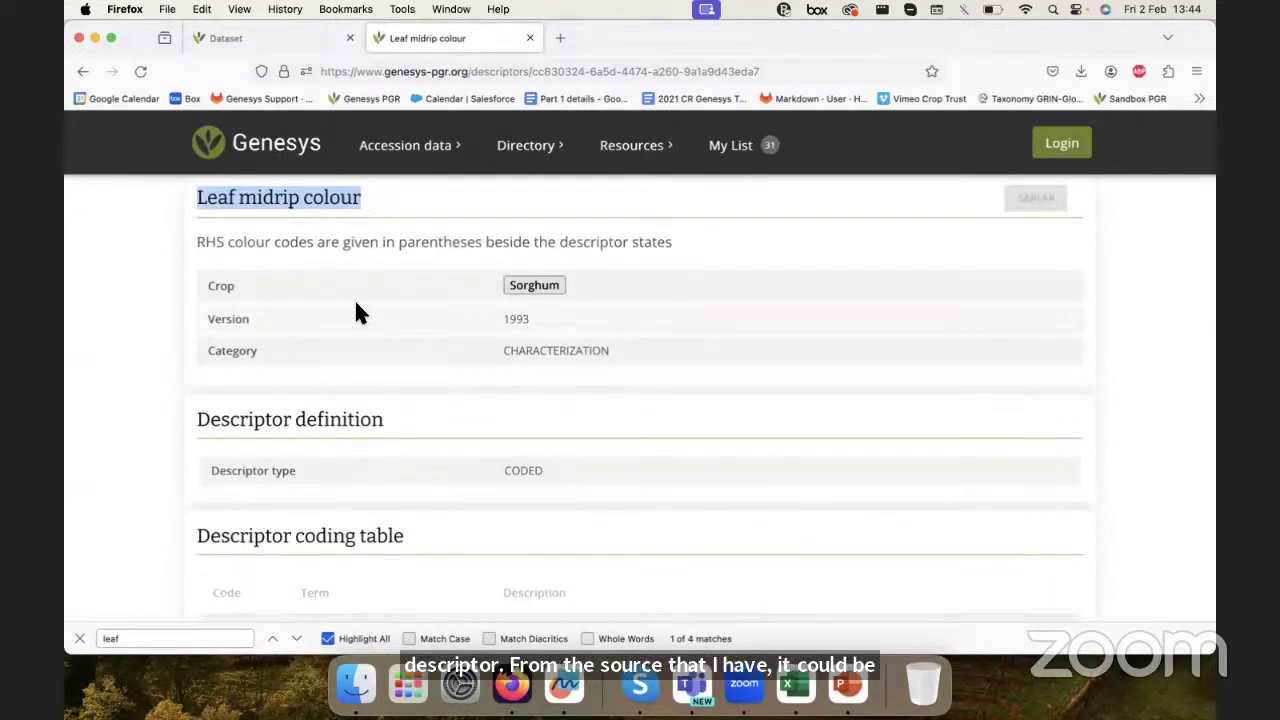
scroll(357, 313, down, 1)
scroll(343, 251, up, 1)
scroll(354, 364, down, 5)
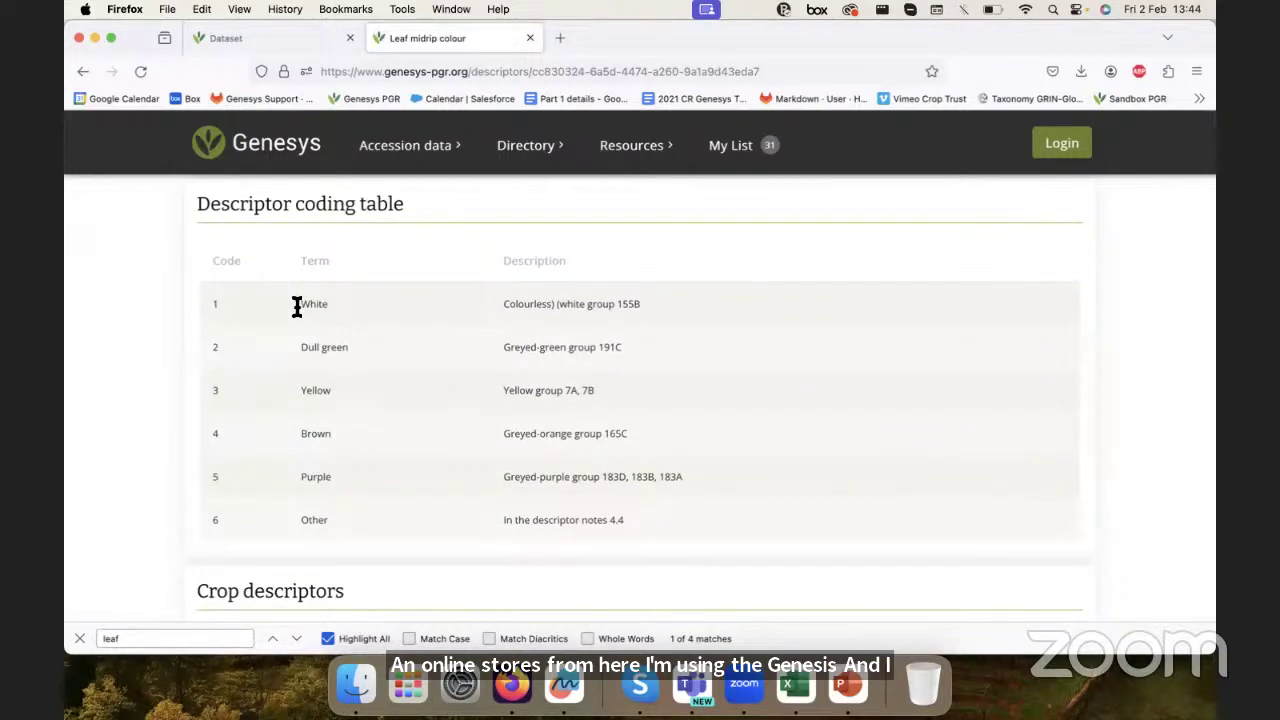
drag(300, 303, 334, 540)
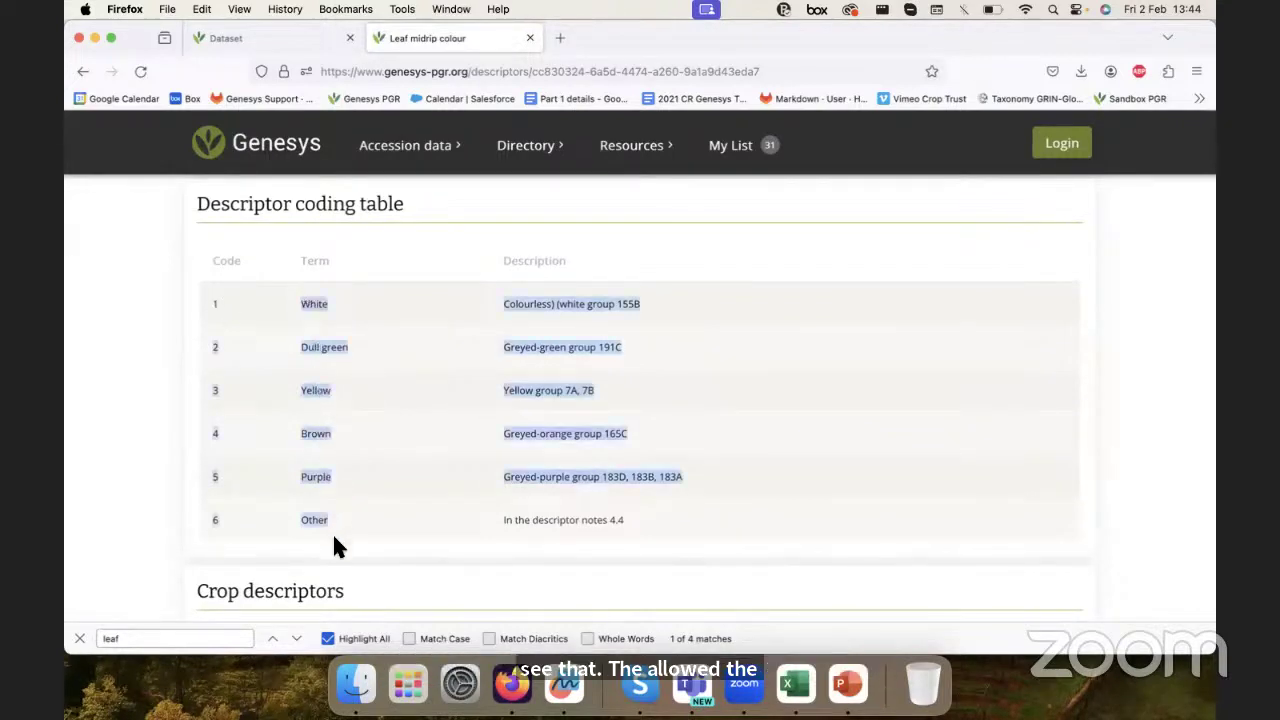
click(344, 536)
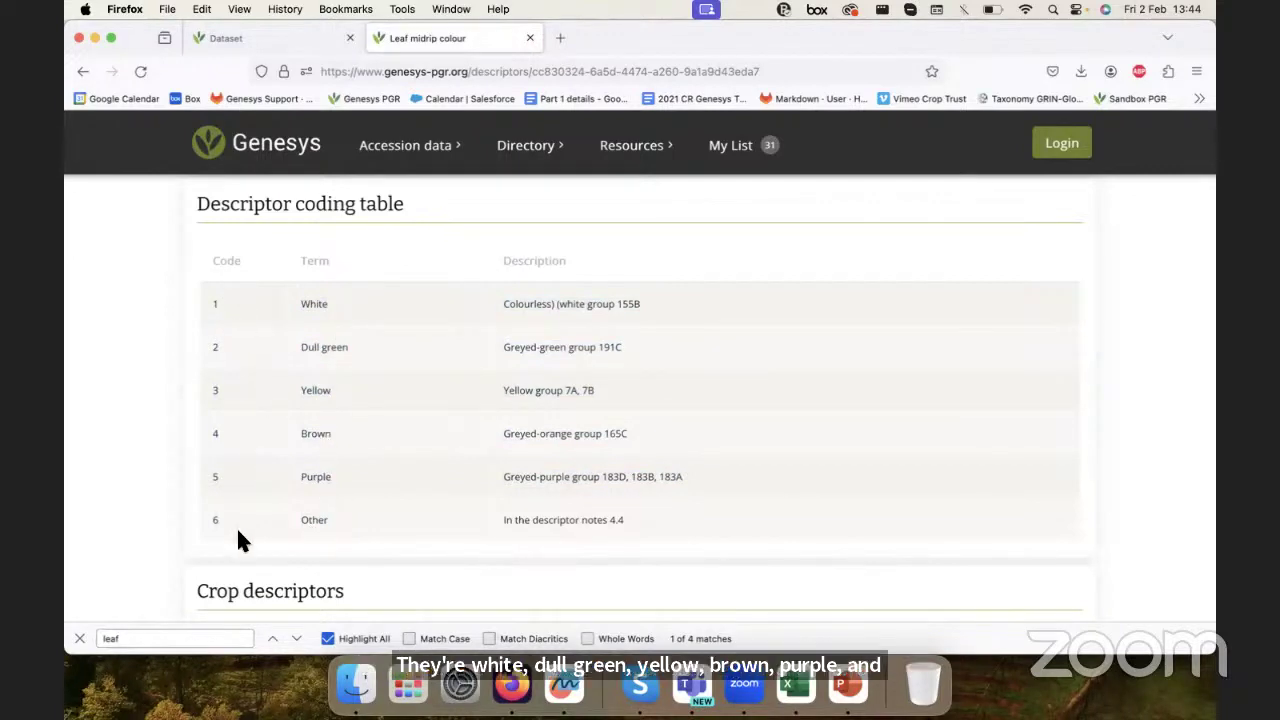
click(292, 40)
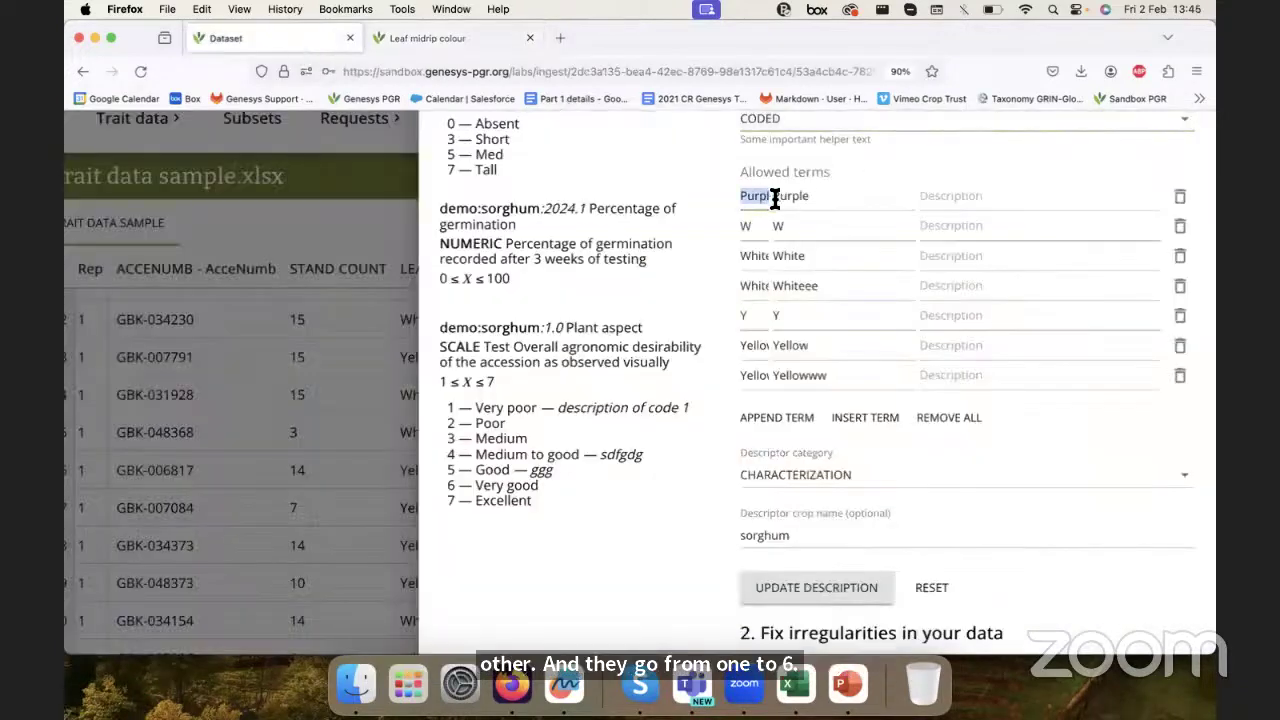
click(468, 37)
- Detach the Leaf midrip colour tab into its own window and tile it beside the Dataset form
drag(486, 100, 514, 192)
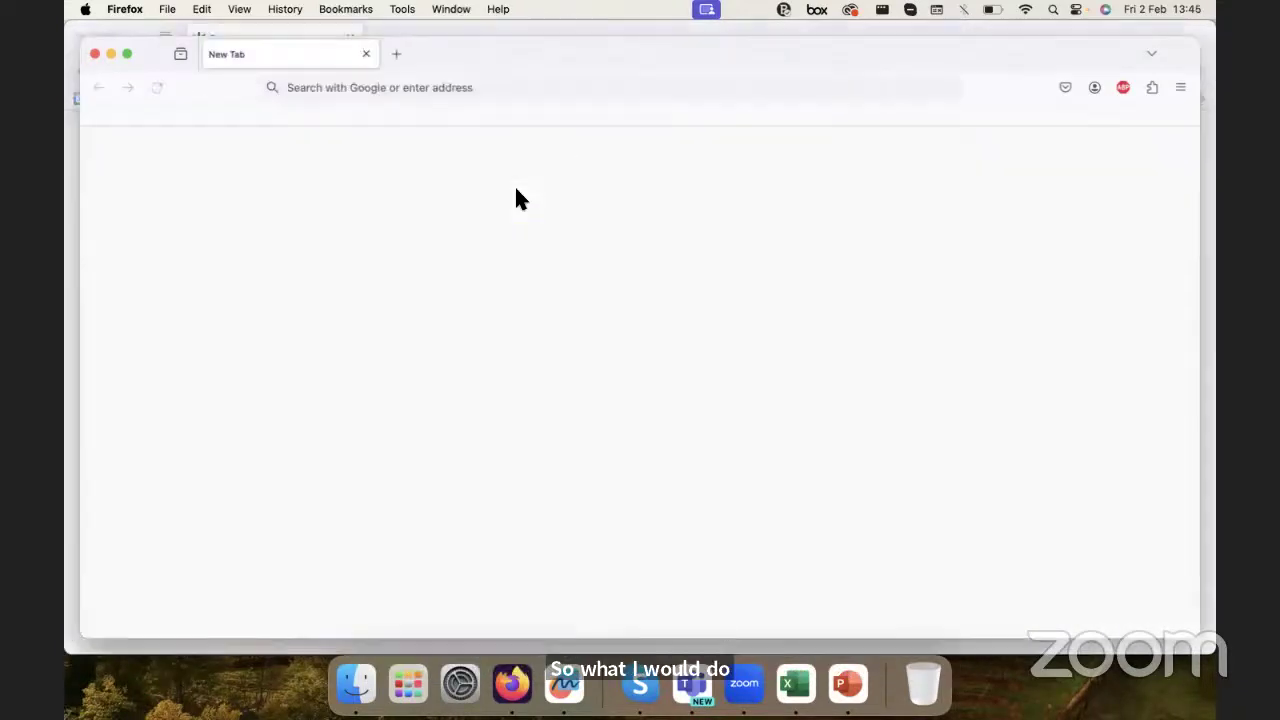
drag(82, 163, 404, 158)
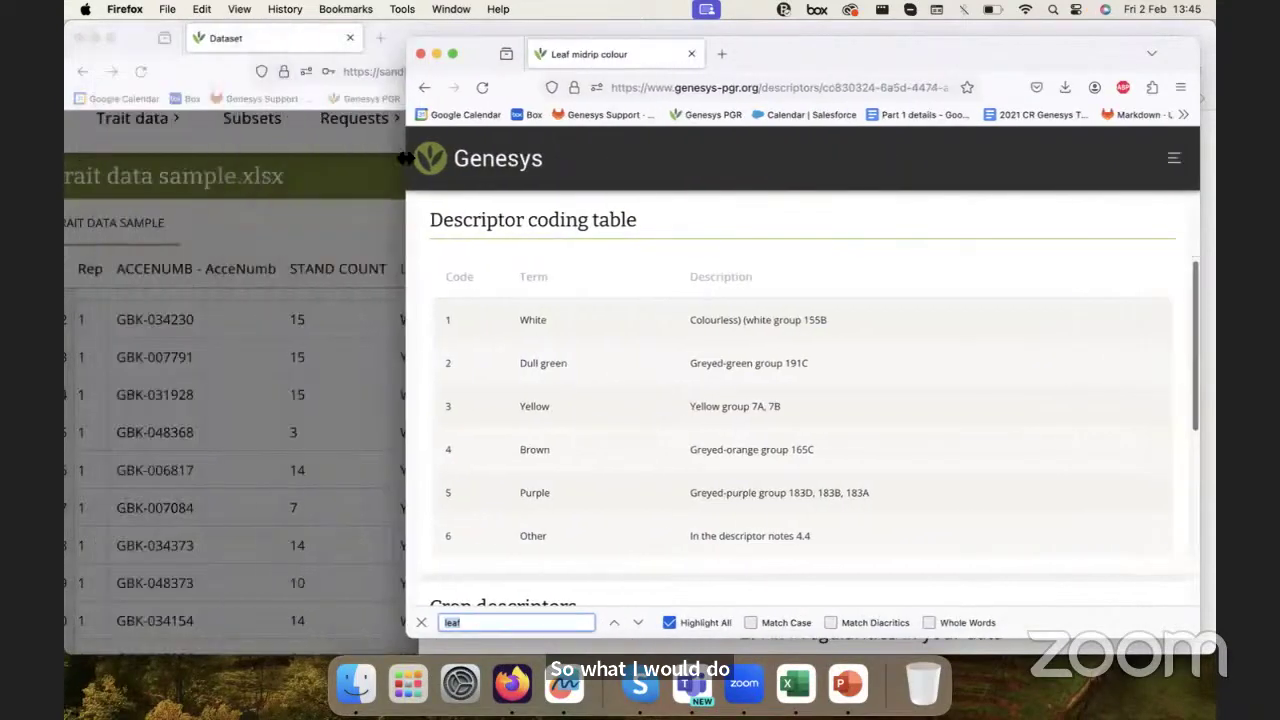
click(165, 38)
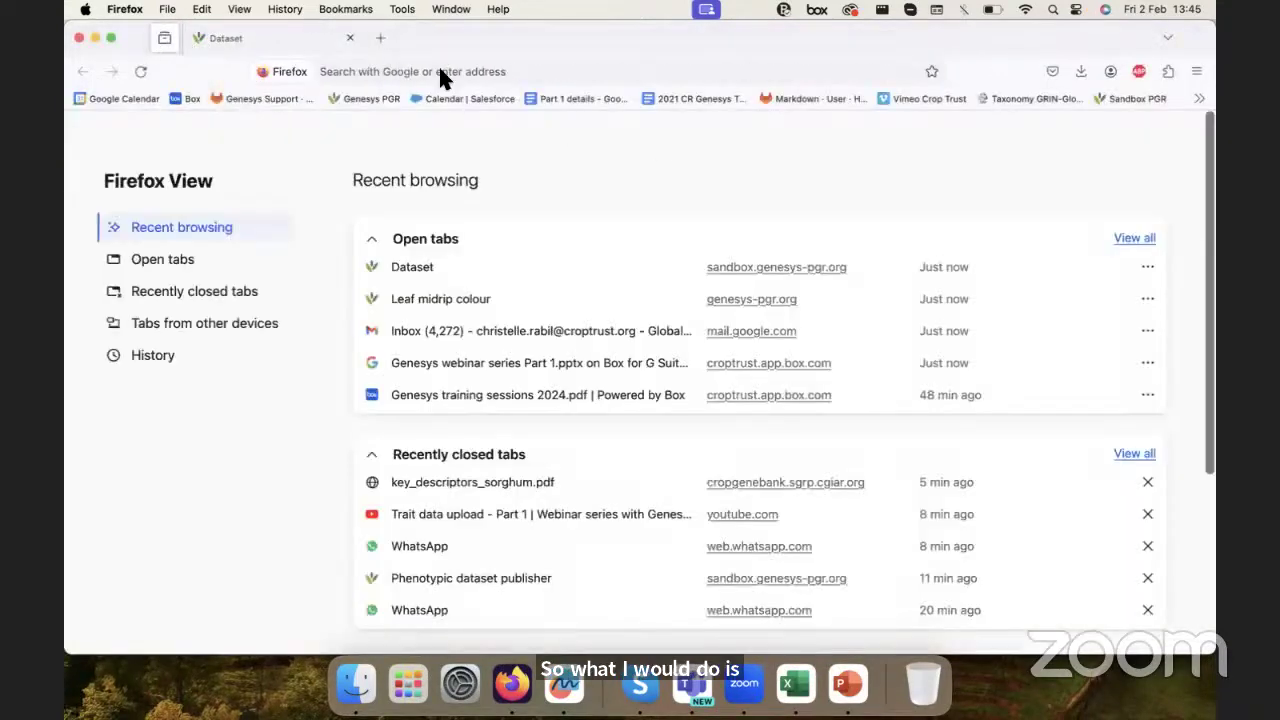
click(272, 38)
drag(1216, 212, 771, 228)
click(888, 58)
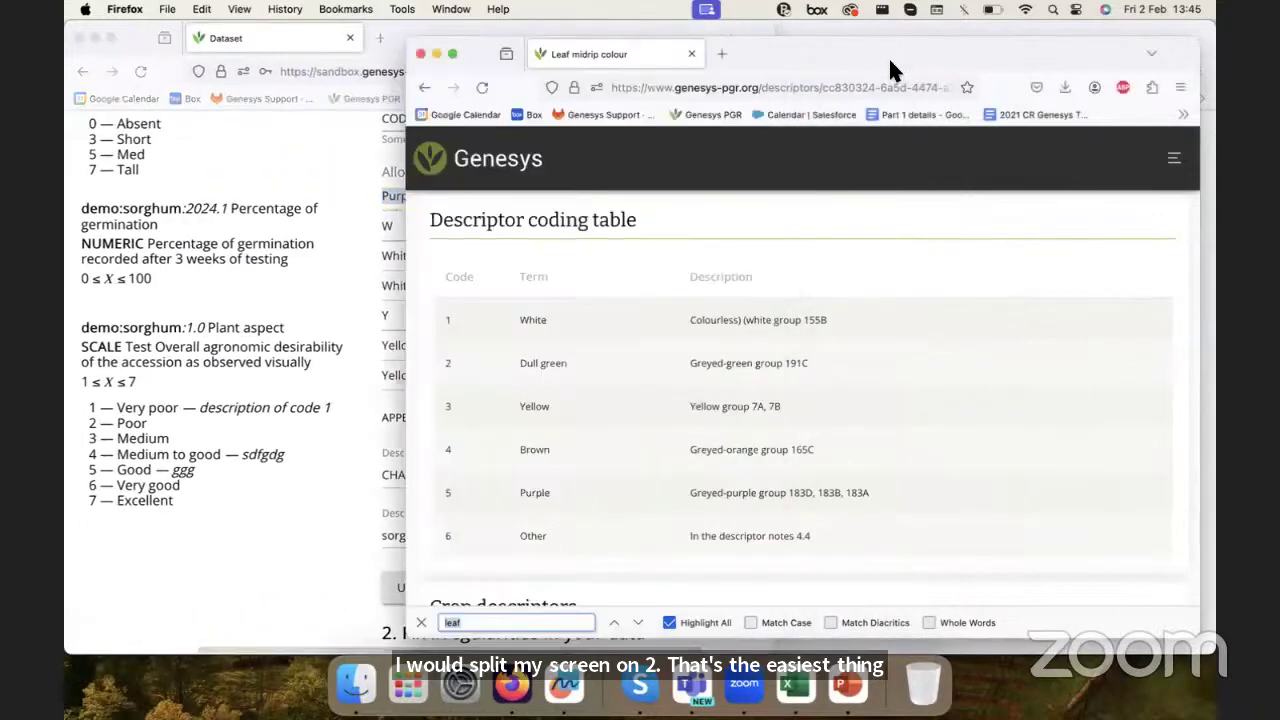
drag(408, 196, 786, 163)
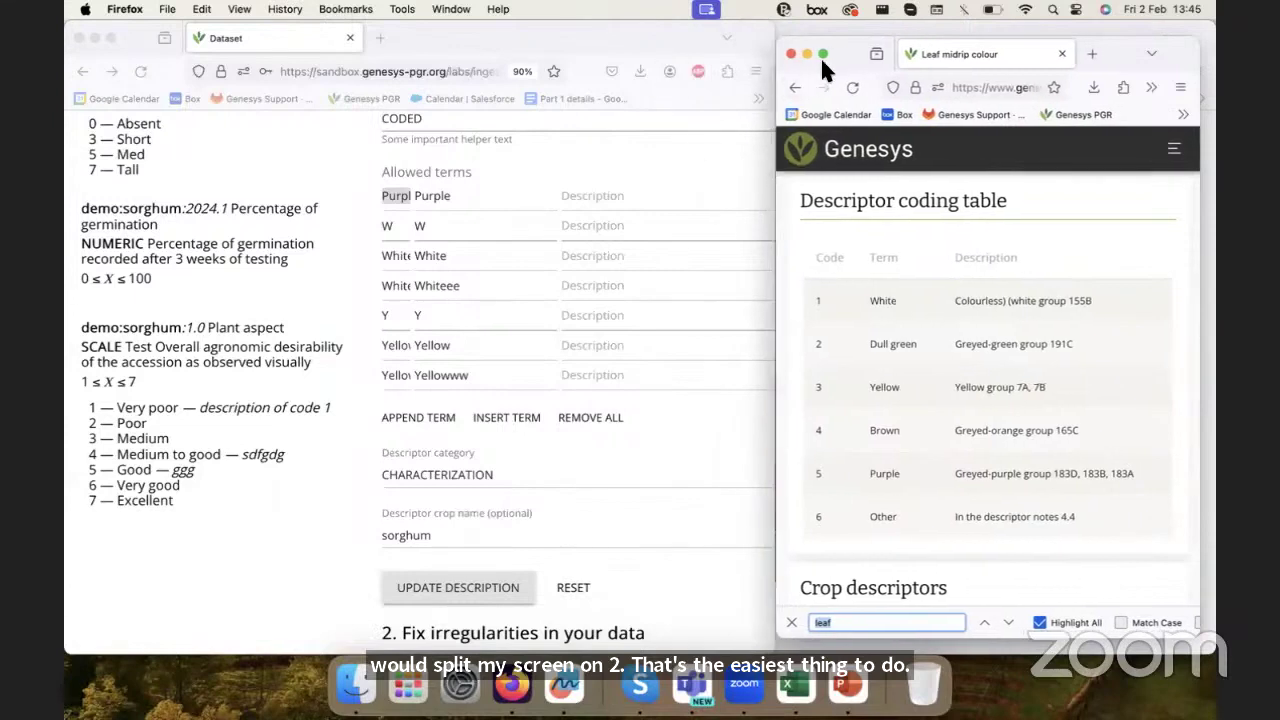
drag(843, 53, 842, 44)
click(604, 45)
click(814, 279)
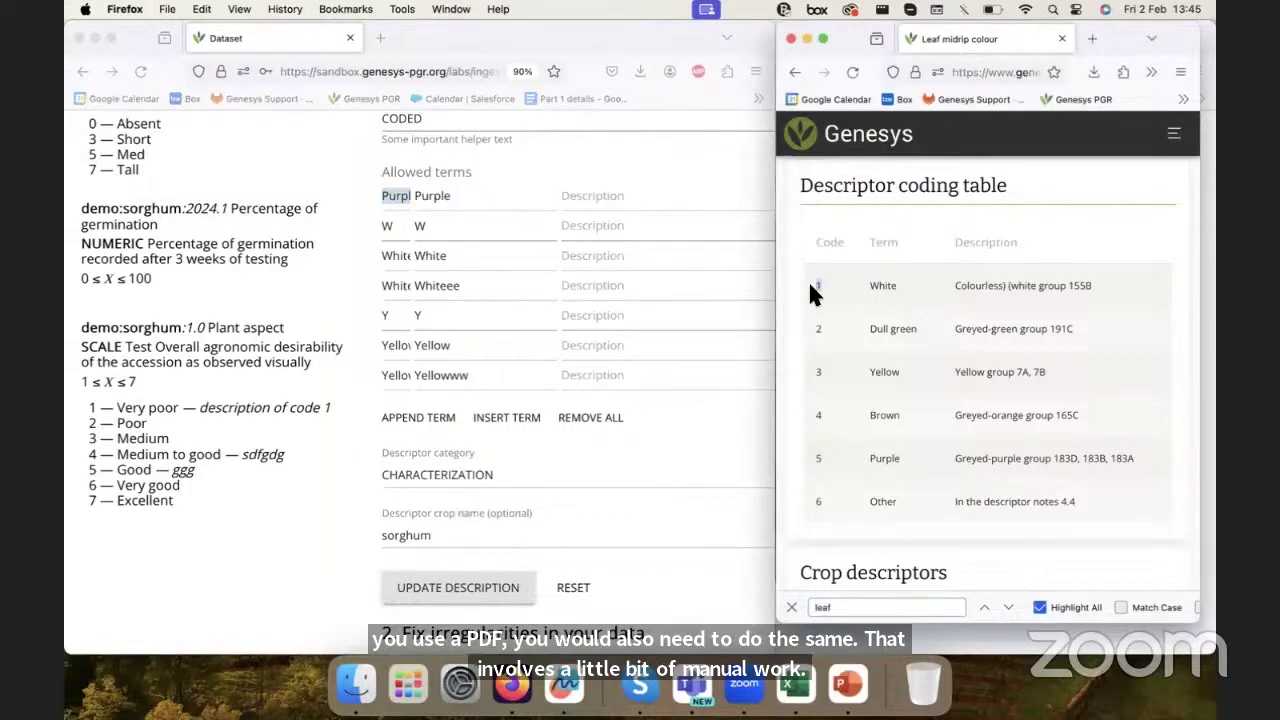
- Set allowed terms 1 and 2 to code 1 White and code 2 Dull green from the coding table
drag(810, 285, 800, 285)
key(super+c)
click(399, 200)
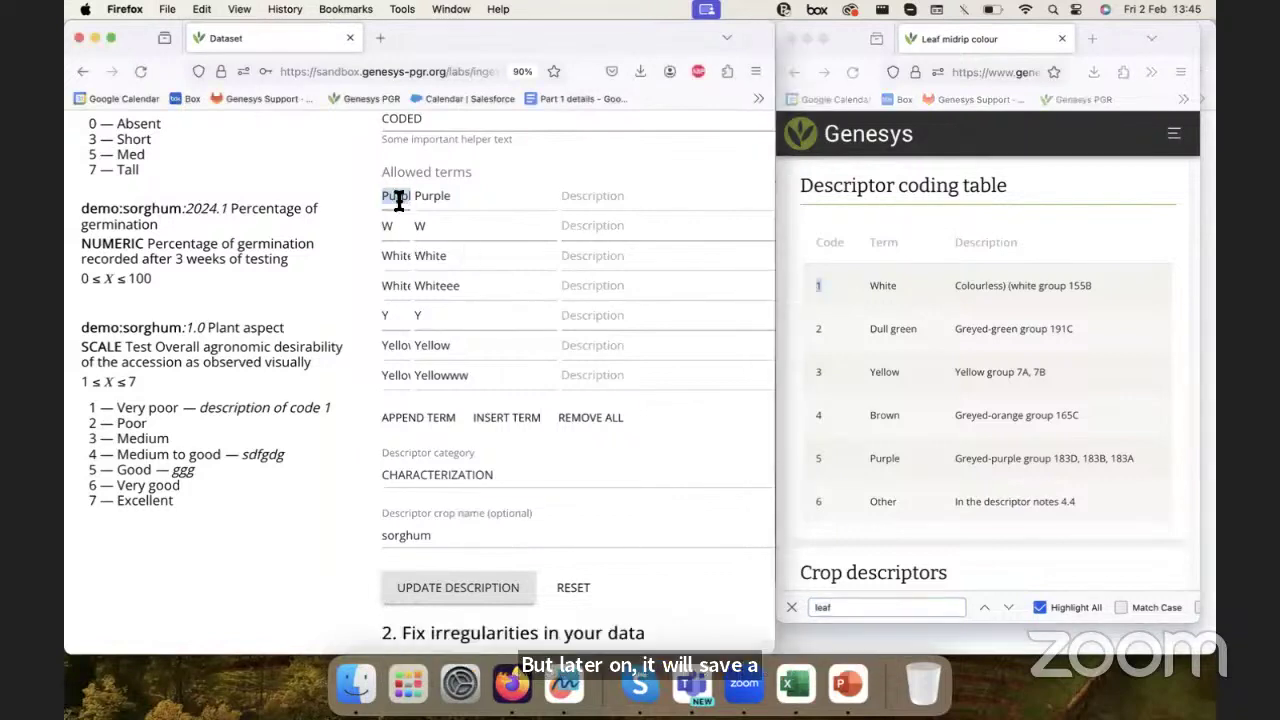
key(super+v)
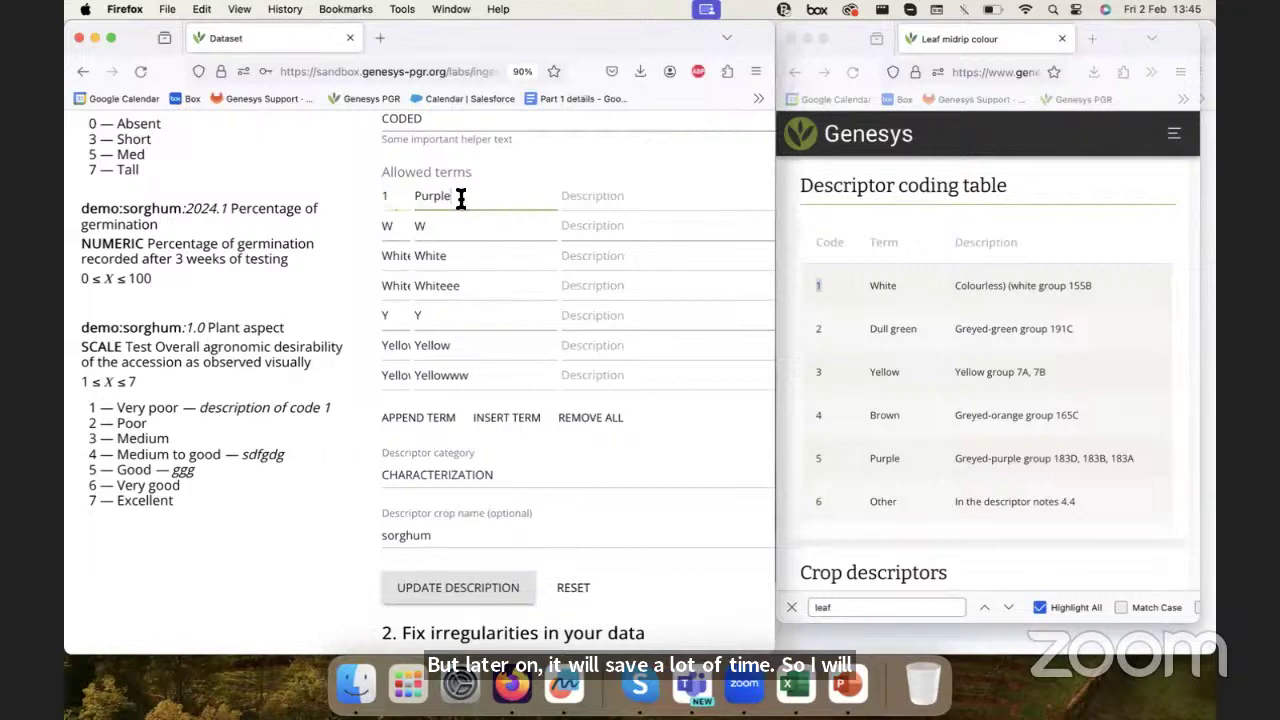
double_click(888, 285)
key(super+c)
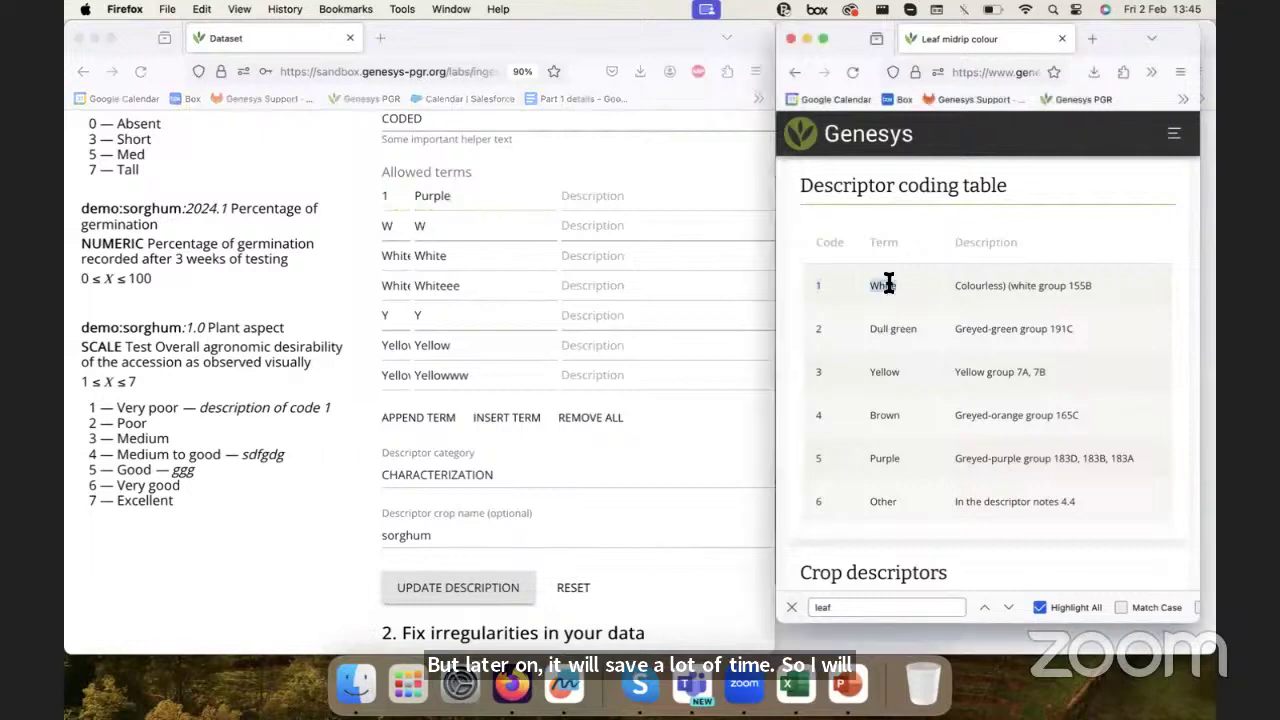
click(451, 197)
key(super+v)
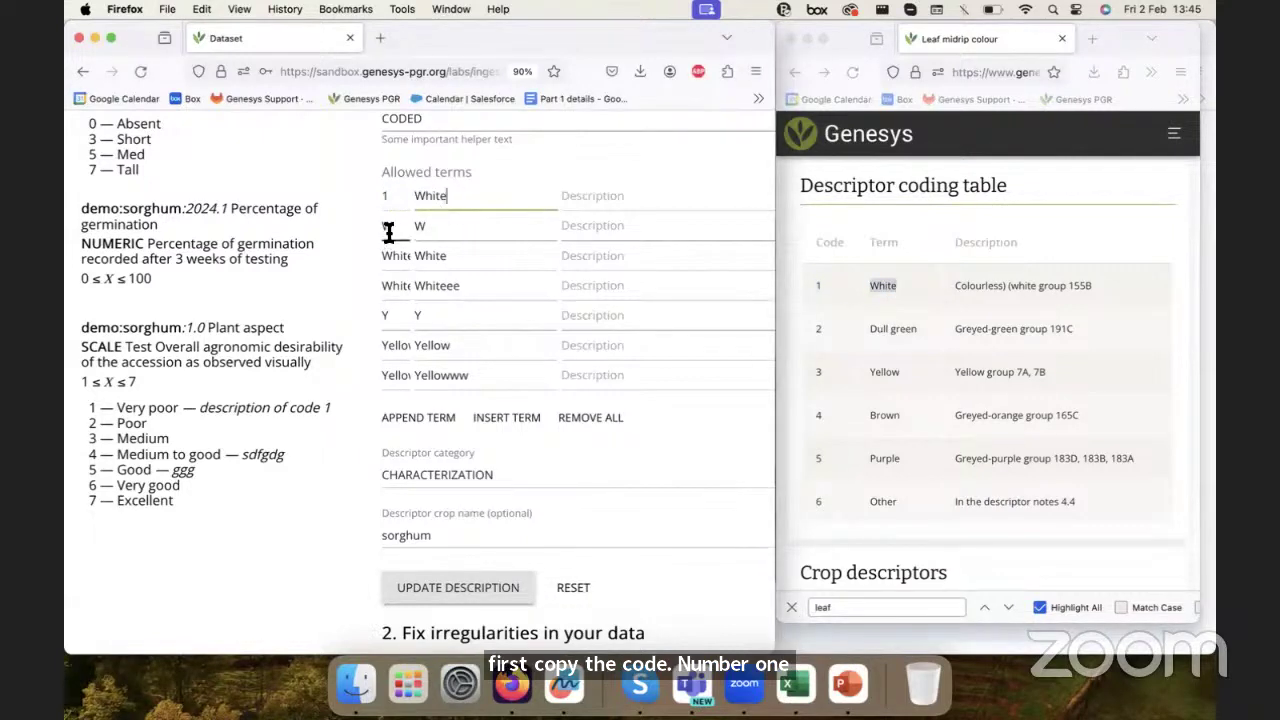
click(810, 338)
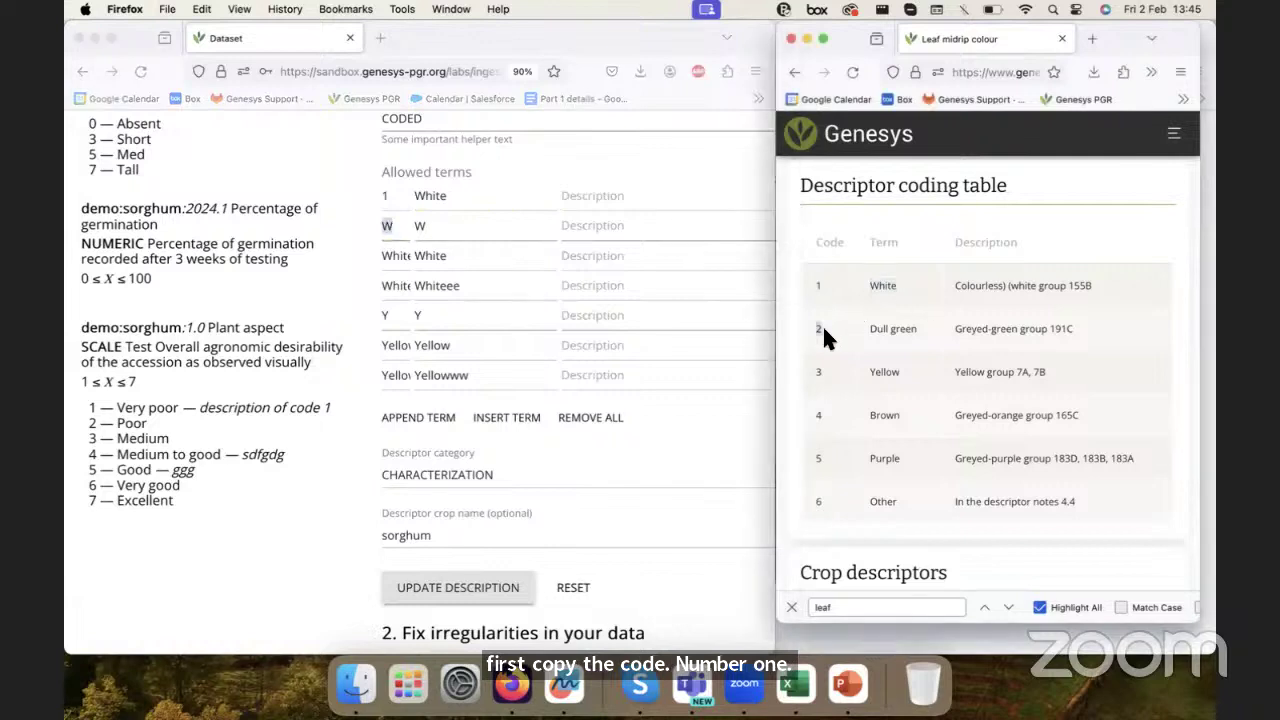
double_click(389, 227)
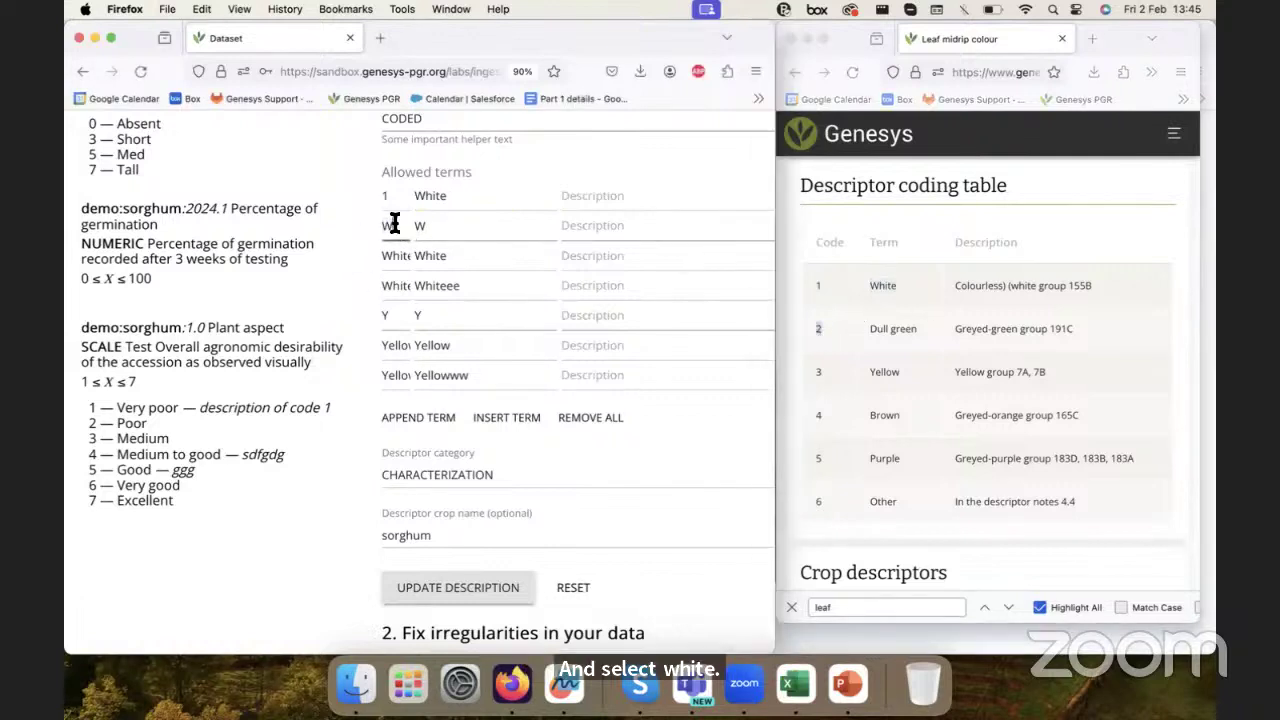
text(2)
triple_click(900, 329)
key(super+c)
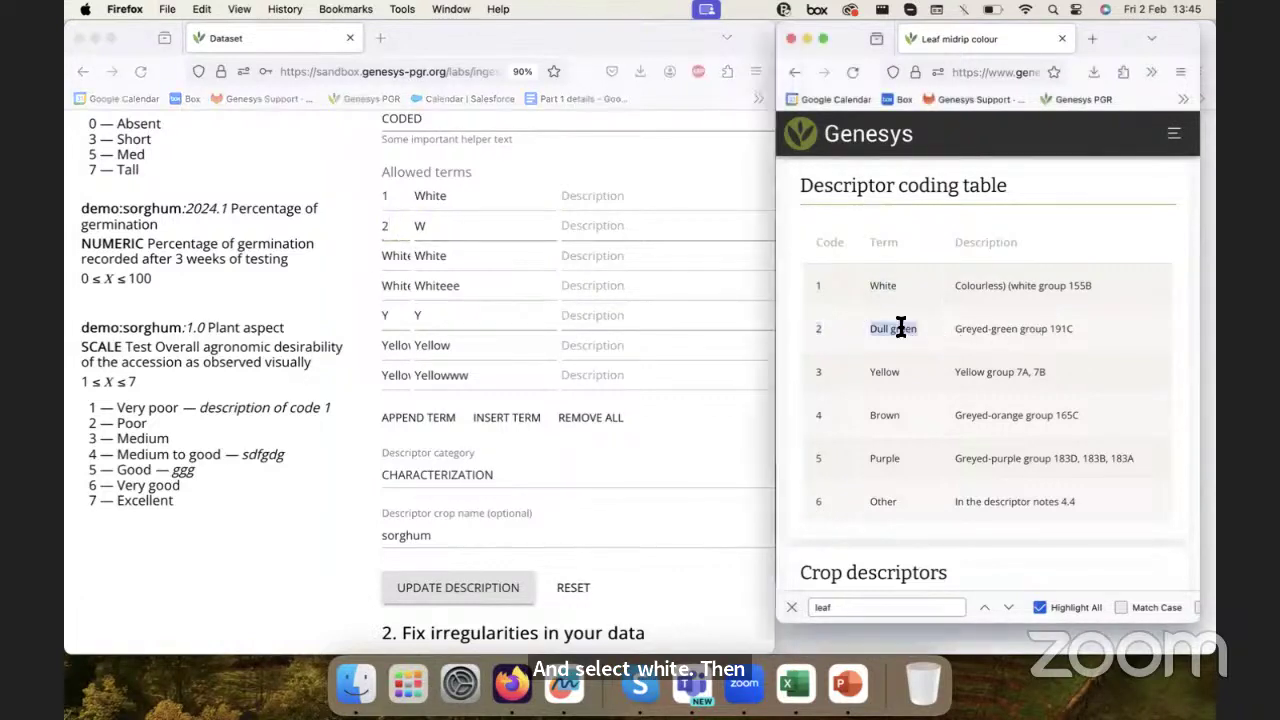
double_click(483, 225)
key(super+v)
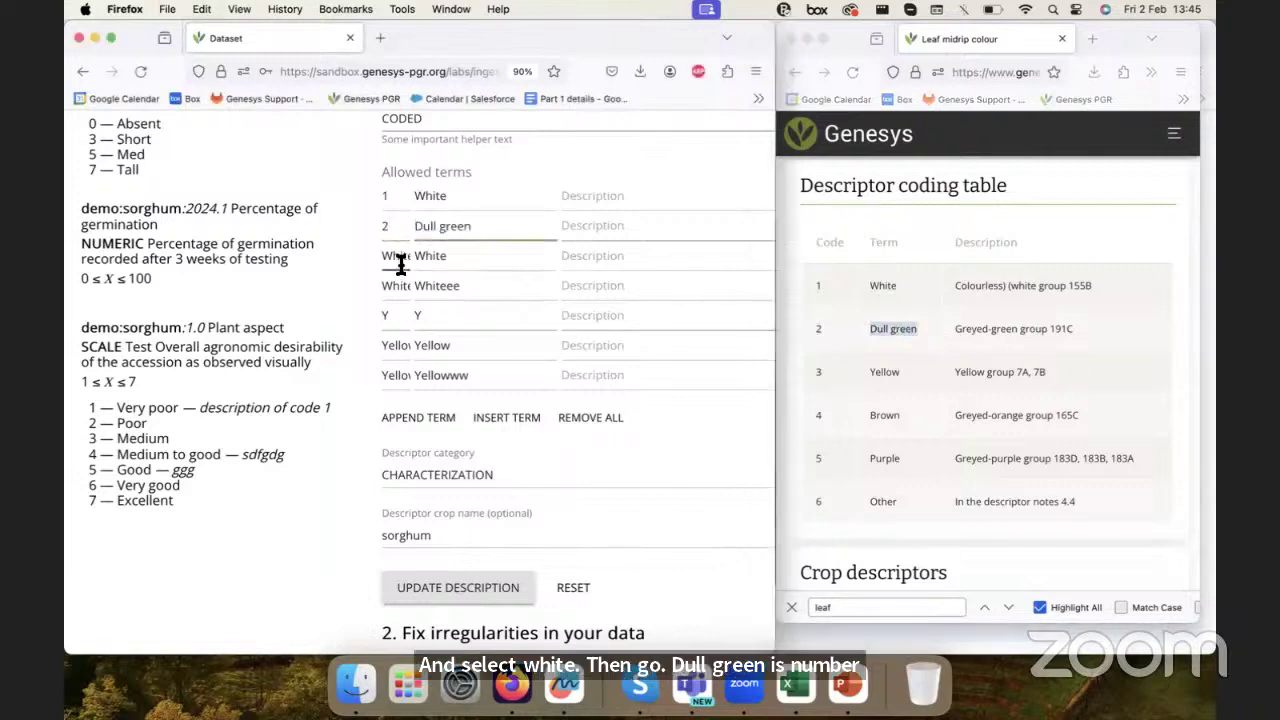
- Set the third allowed term to code 3 Yellow
double_click(822, 372)
key(super+c)
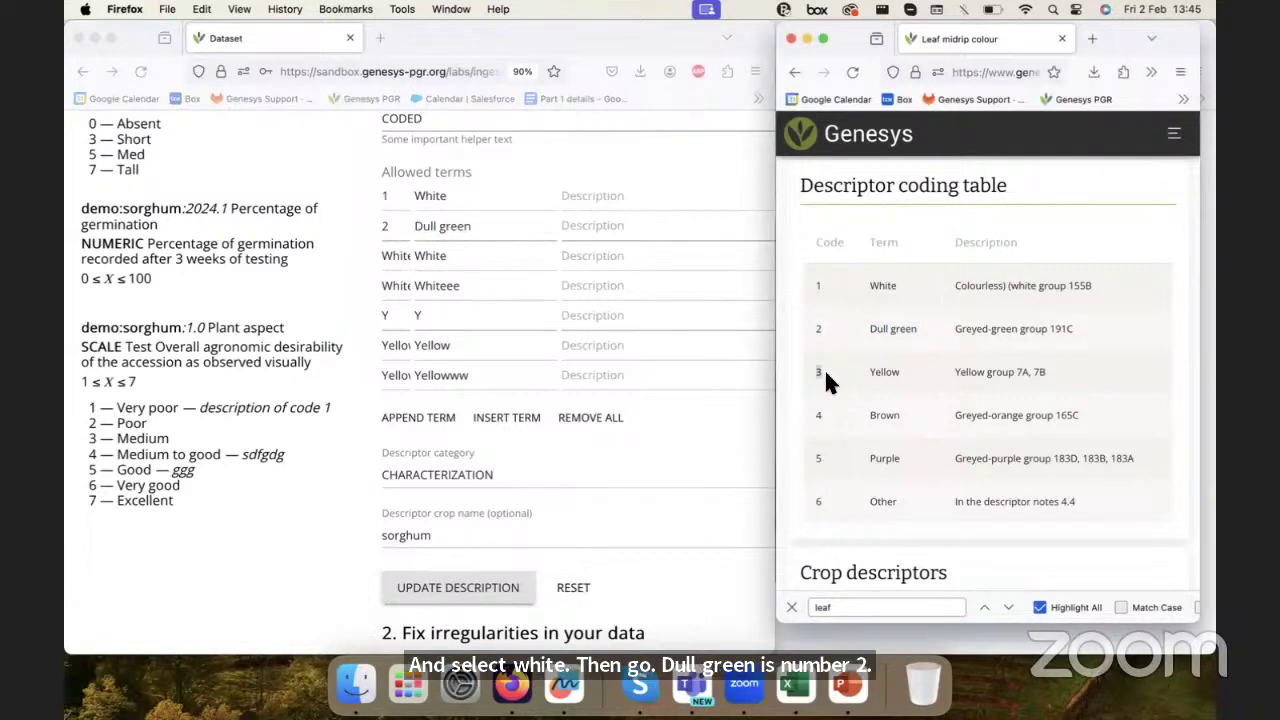
click(406, 254)
double_click(406, 254)
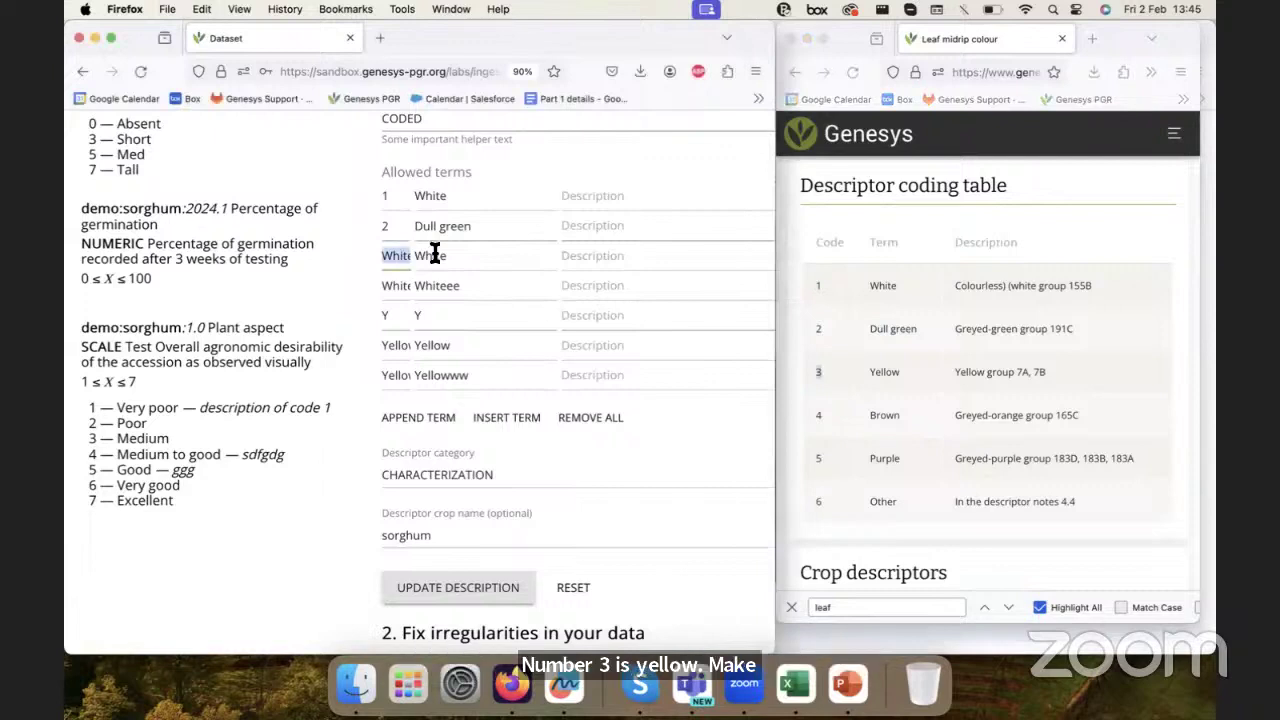
key(super+v)
click(886, 368)
key(super+c)
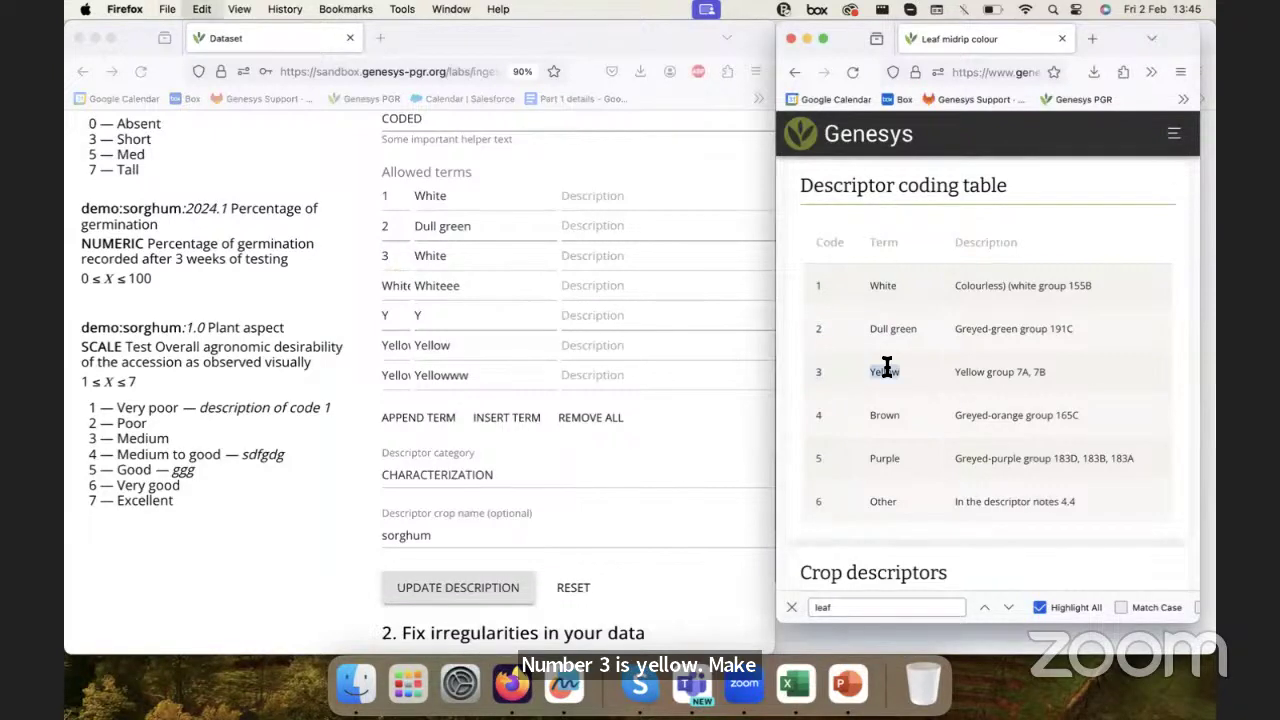
double_click(417, 252)
key(super+v)
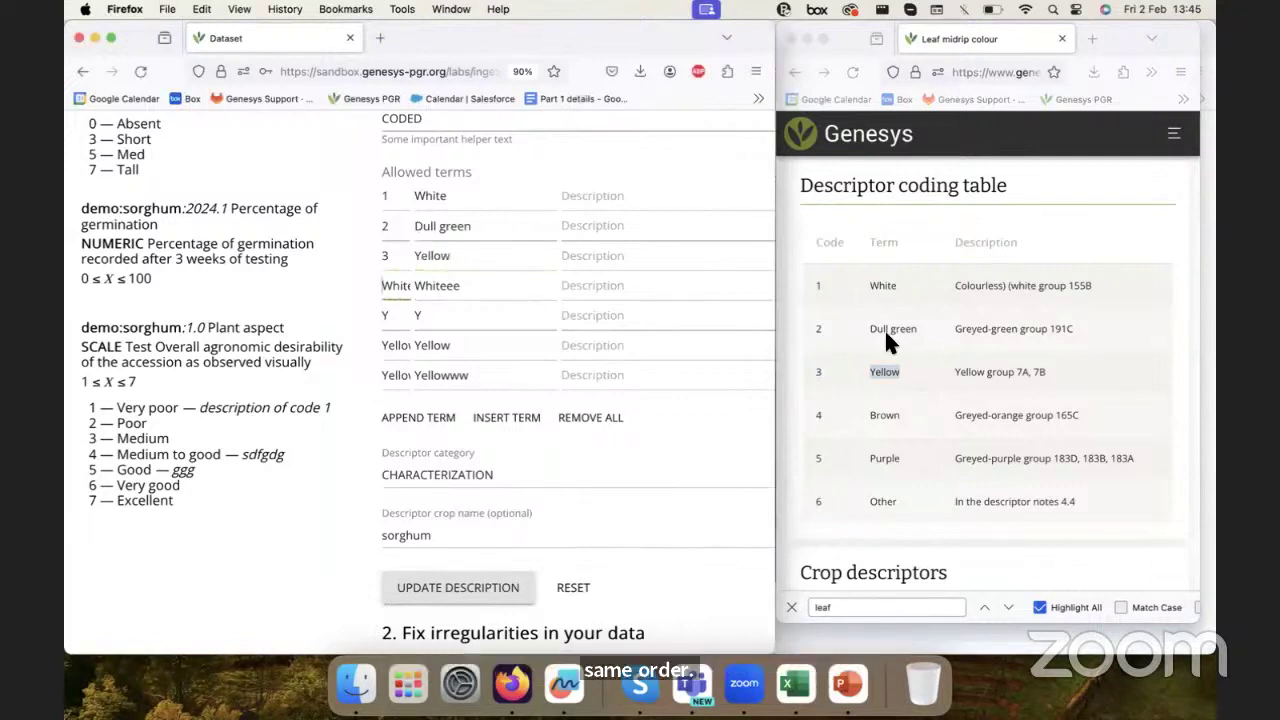
- Set the fourth allowed term to code 4 Brown, replacing Whiteee
click(824, 412)
double_click(818, 415)
key(super+c)
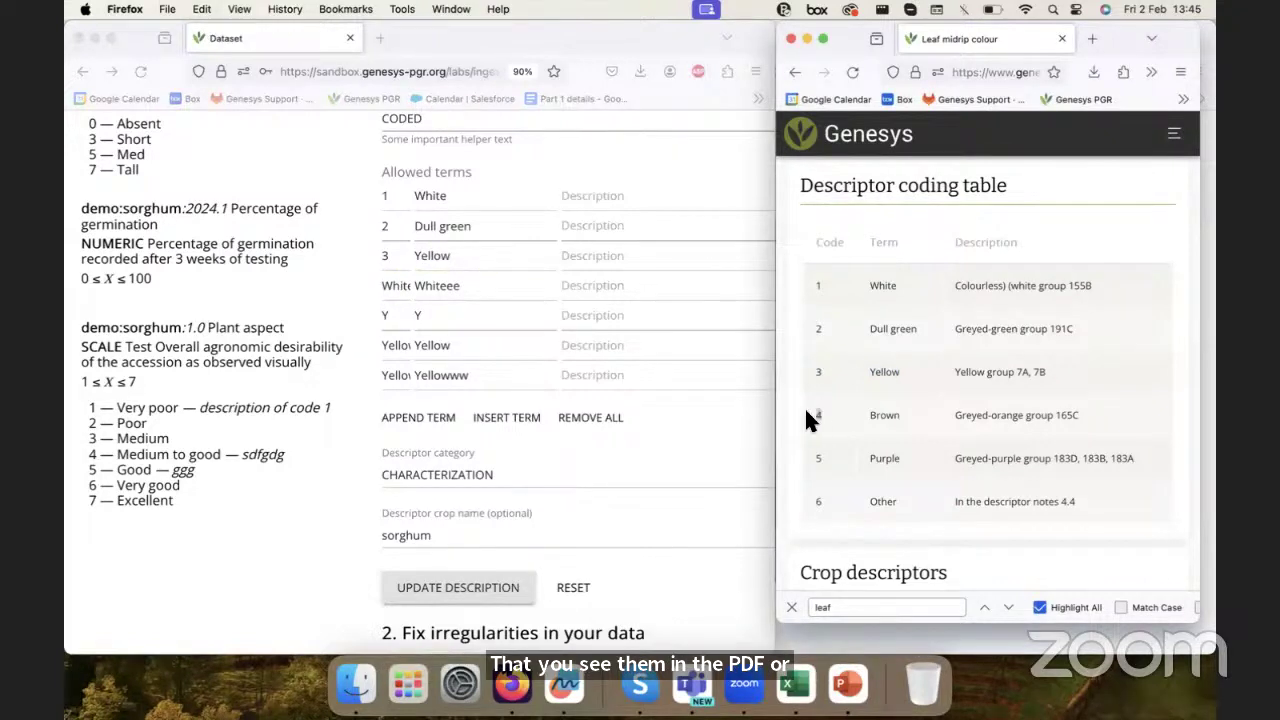
click(398, 290)
double_click(398, 290)
key(super+v)
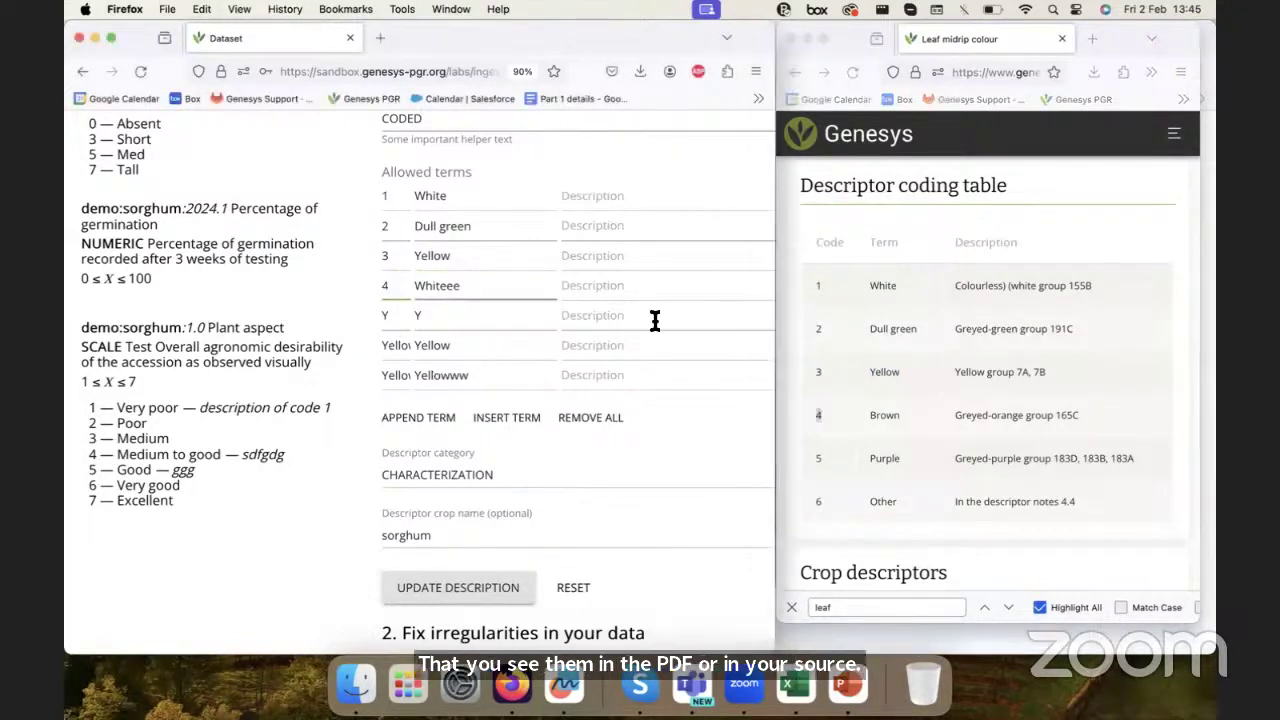
double_click(884, 415)
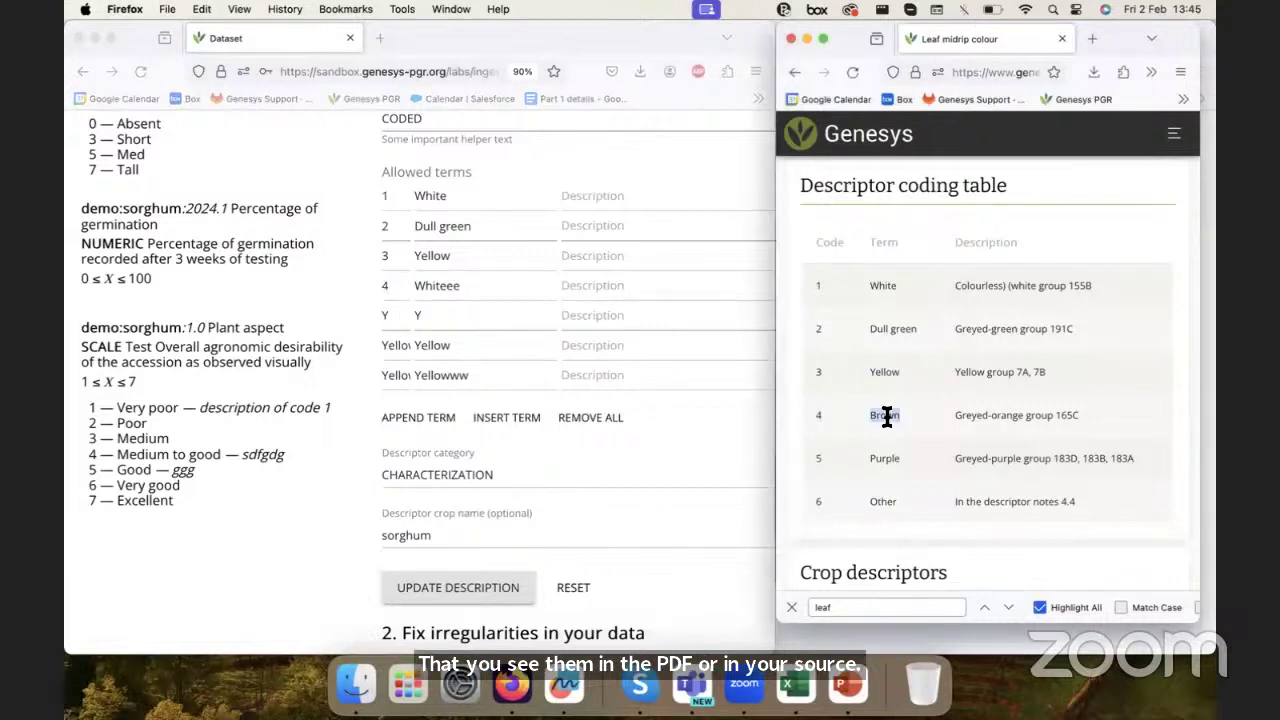
double_click(420, 287)
key(super+v)
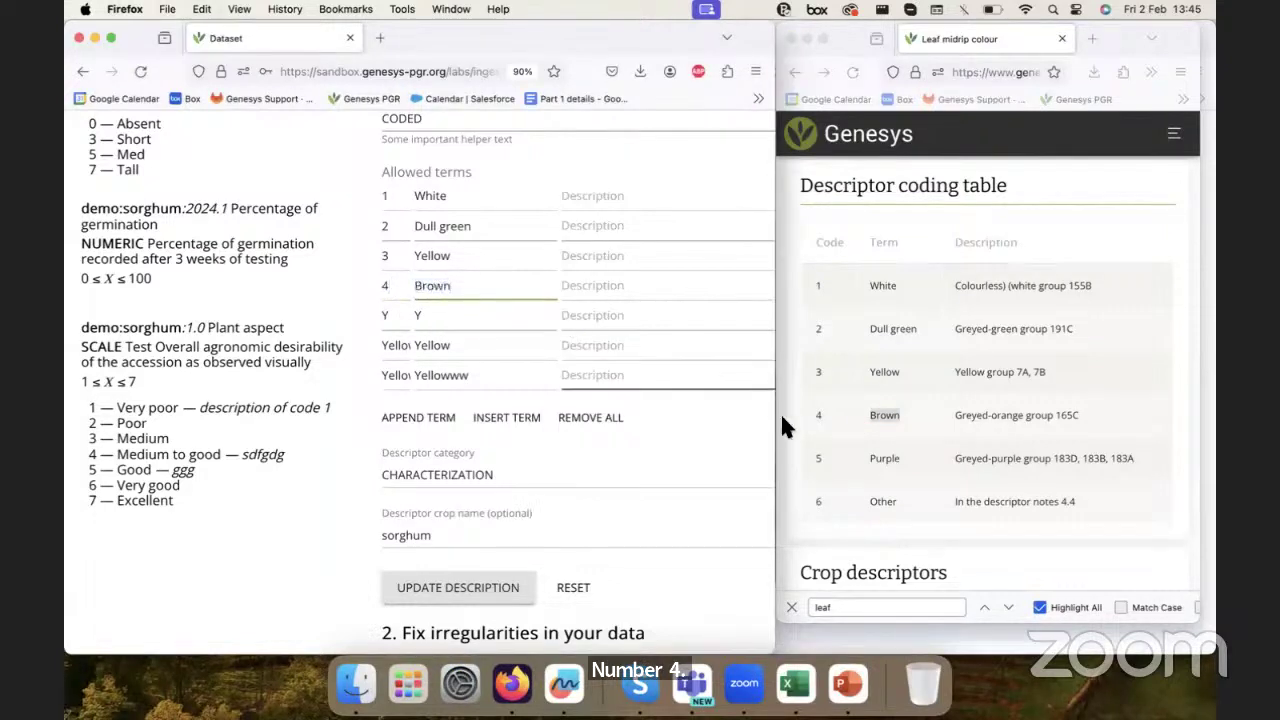
- Set the fifth allowed term to code 5 Purple, replacing Y
click(820, 464)
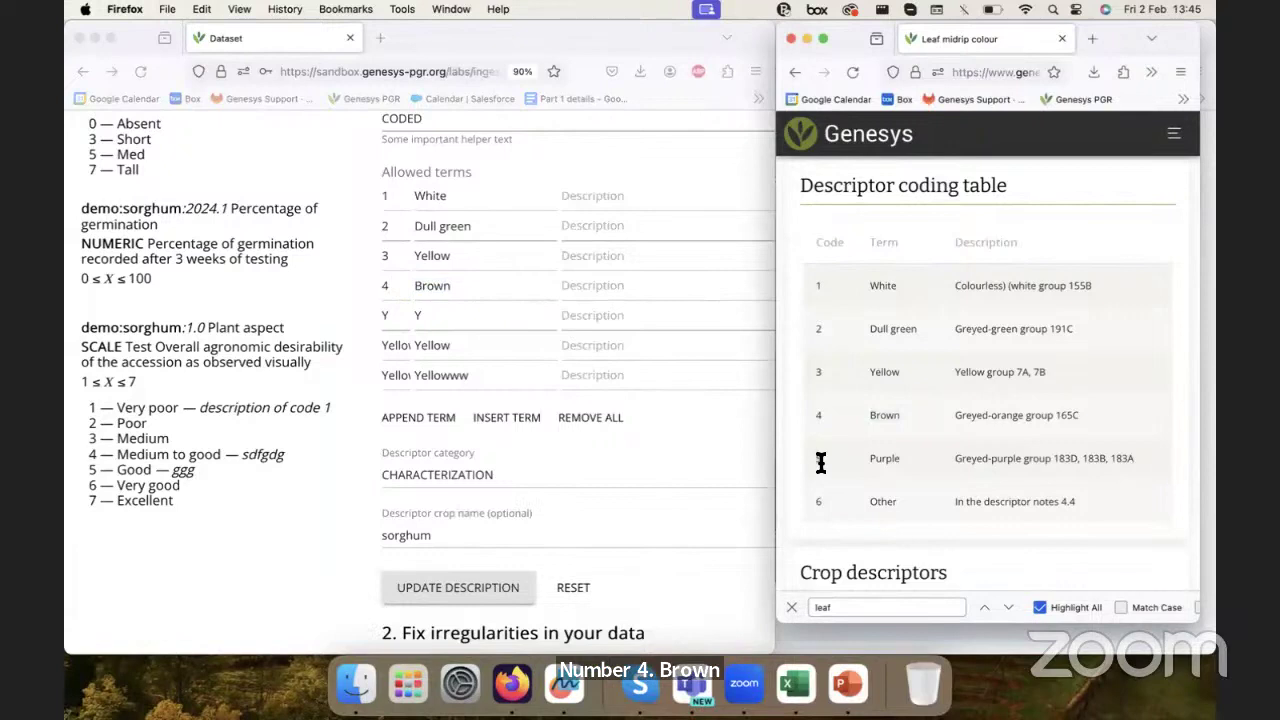
double_click(388, 315)
key(super+v)
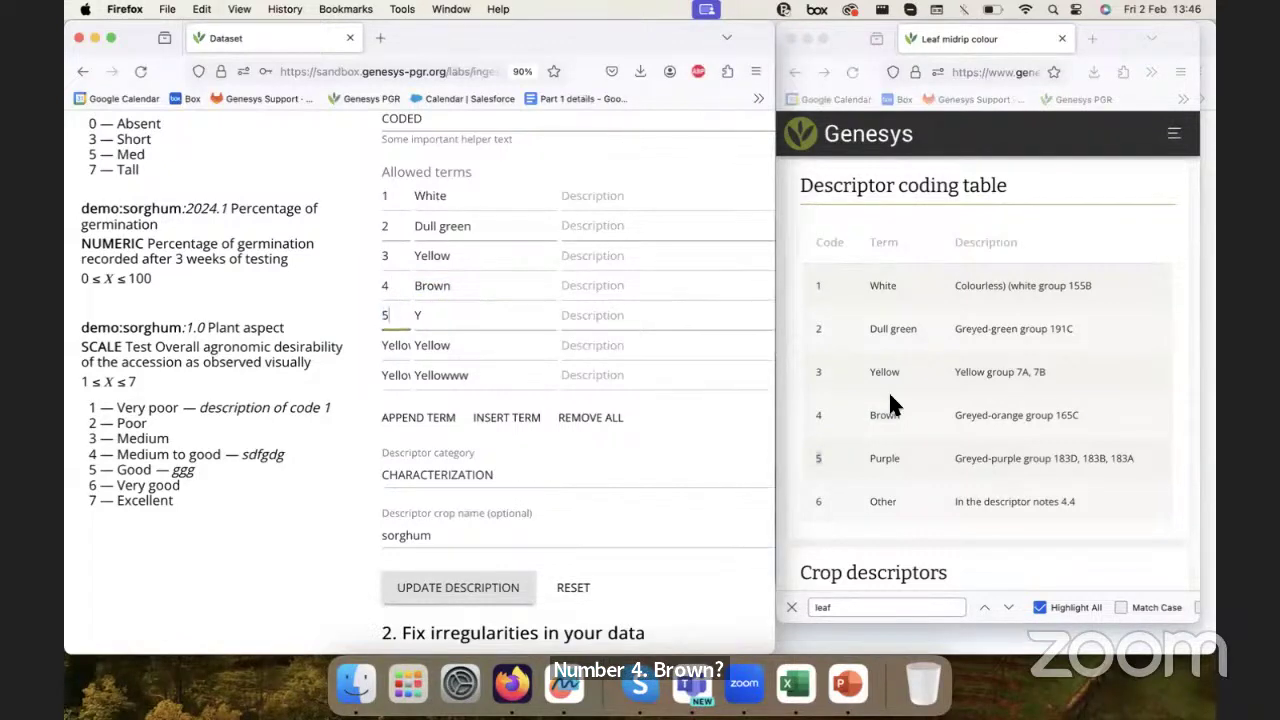
click(884, 441)
double_click(884, 456)
key(super+c)
double_click(449, 314)
key(super+v)
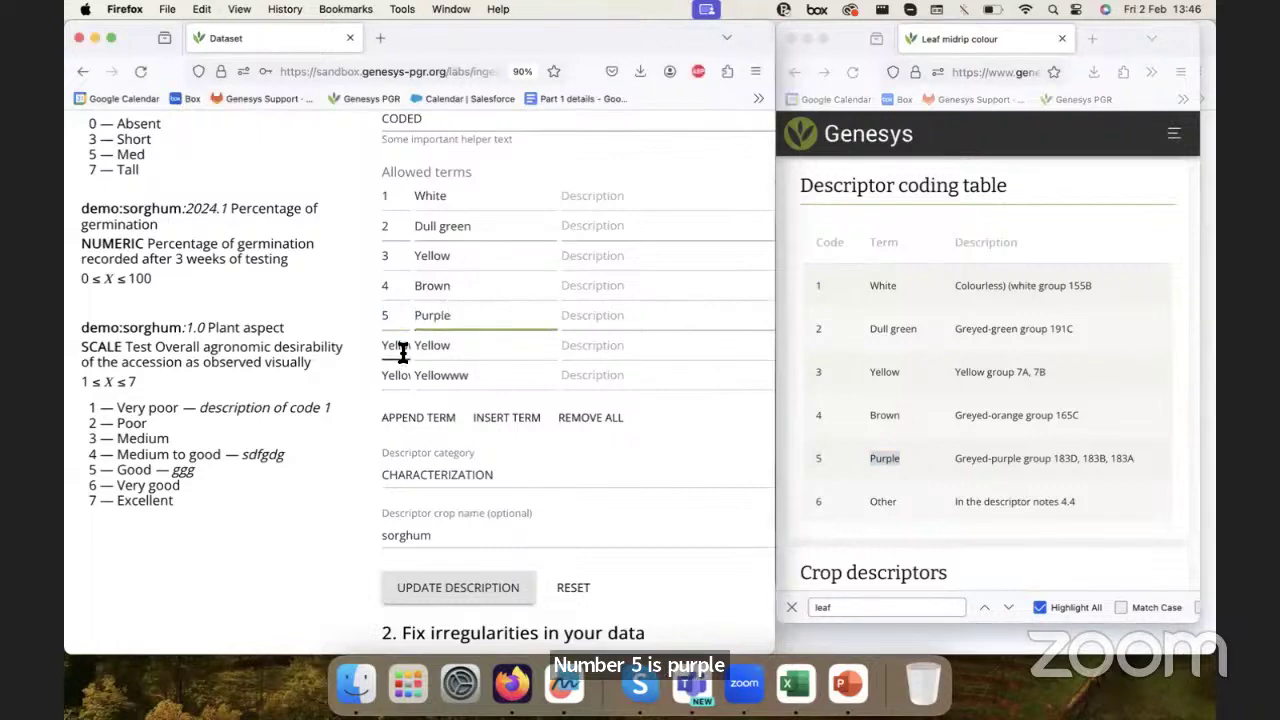
- Set the sixth allowed term to code 6 Other and delete the leftover Yellowww term
click(821, 500)
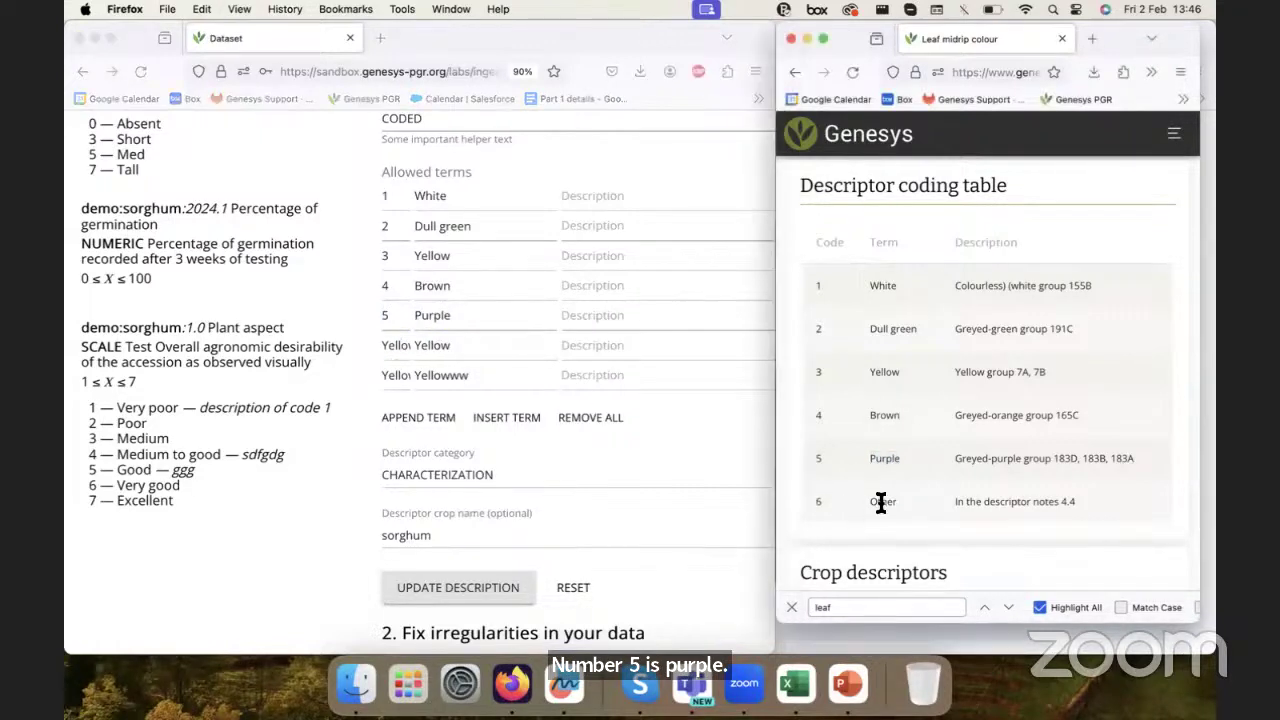
key(super+c)
click(398, 337)
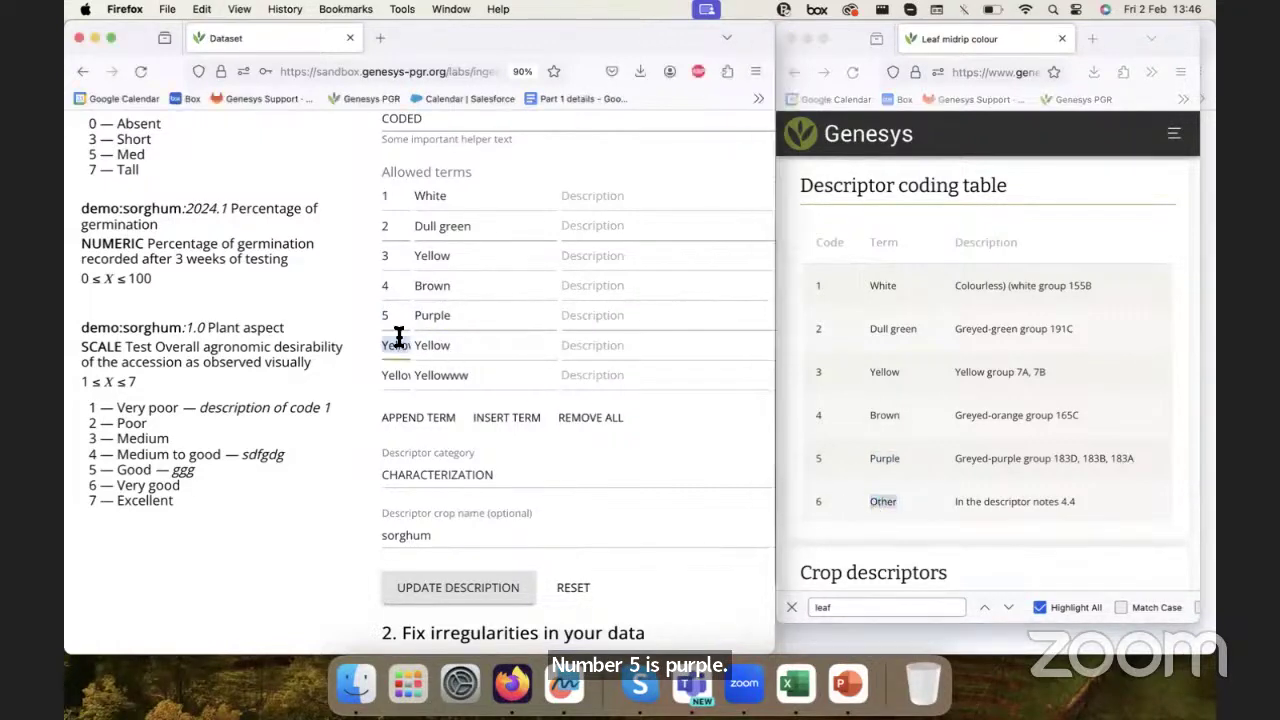
text(6)
double_click(469, 346)
key(super+v)
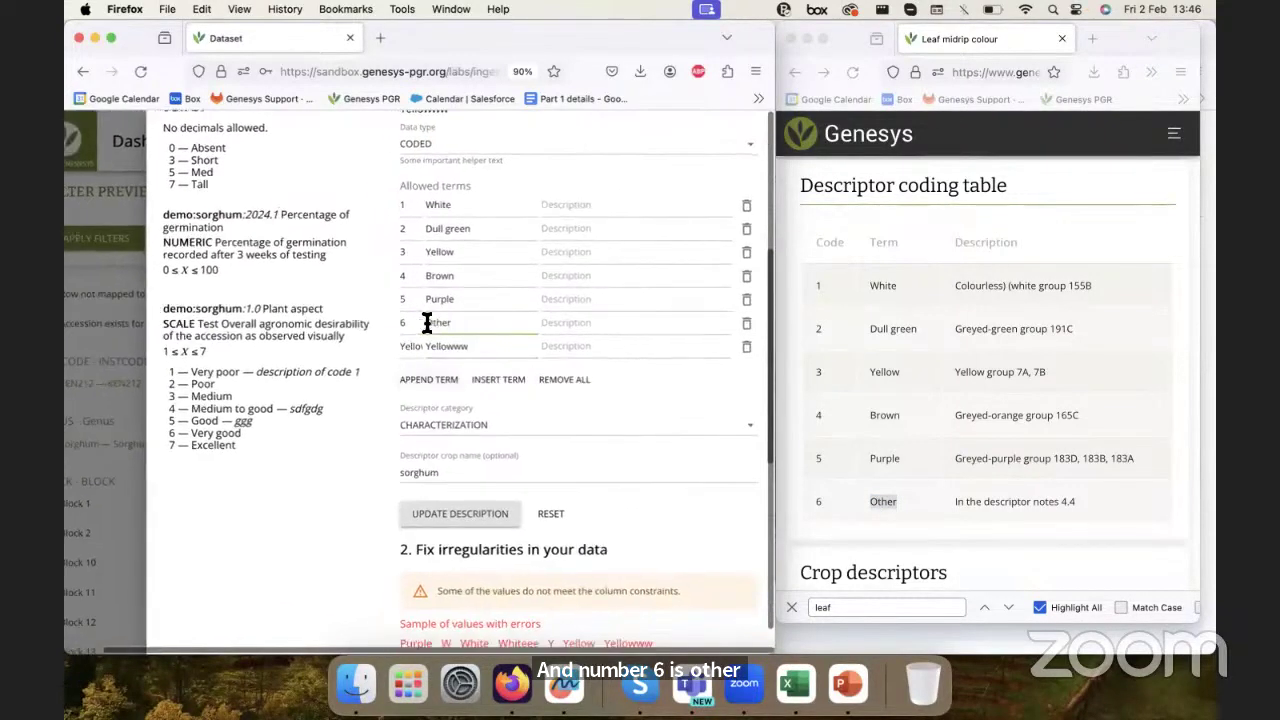
click(747, 349)
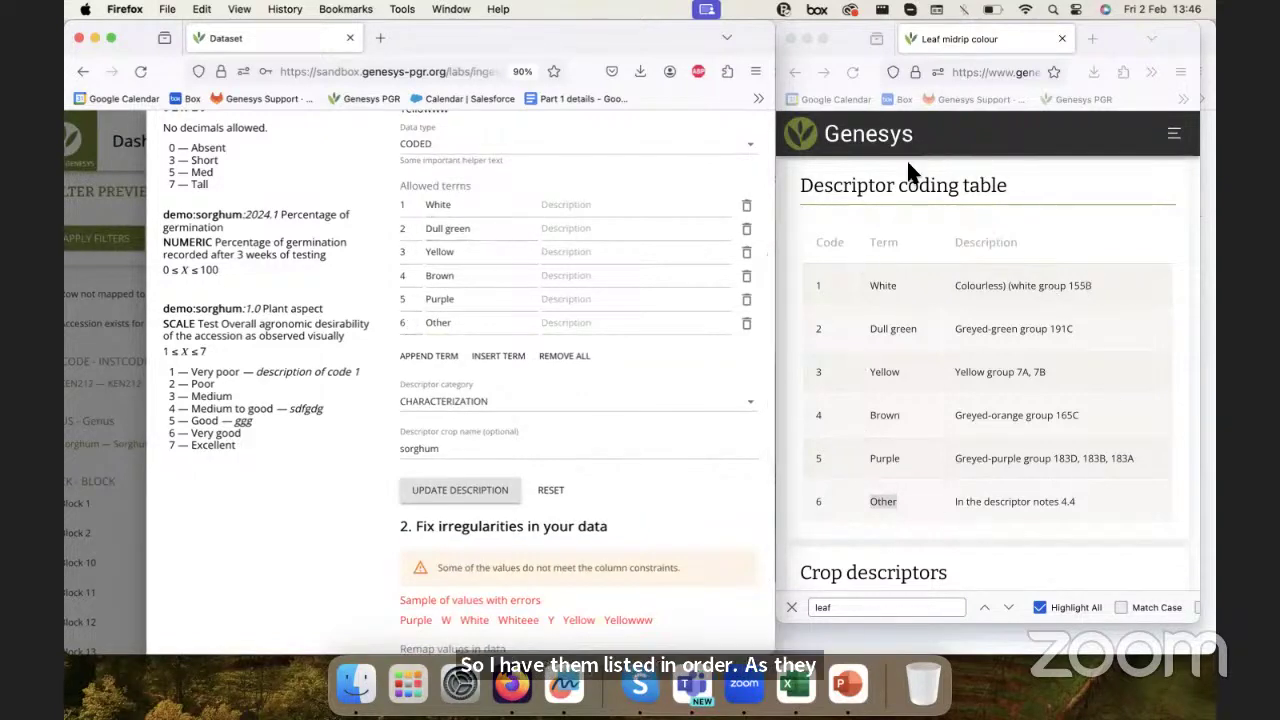
click(1008, 290)
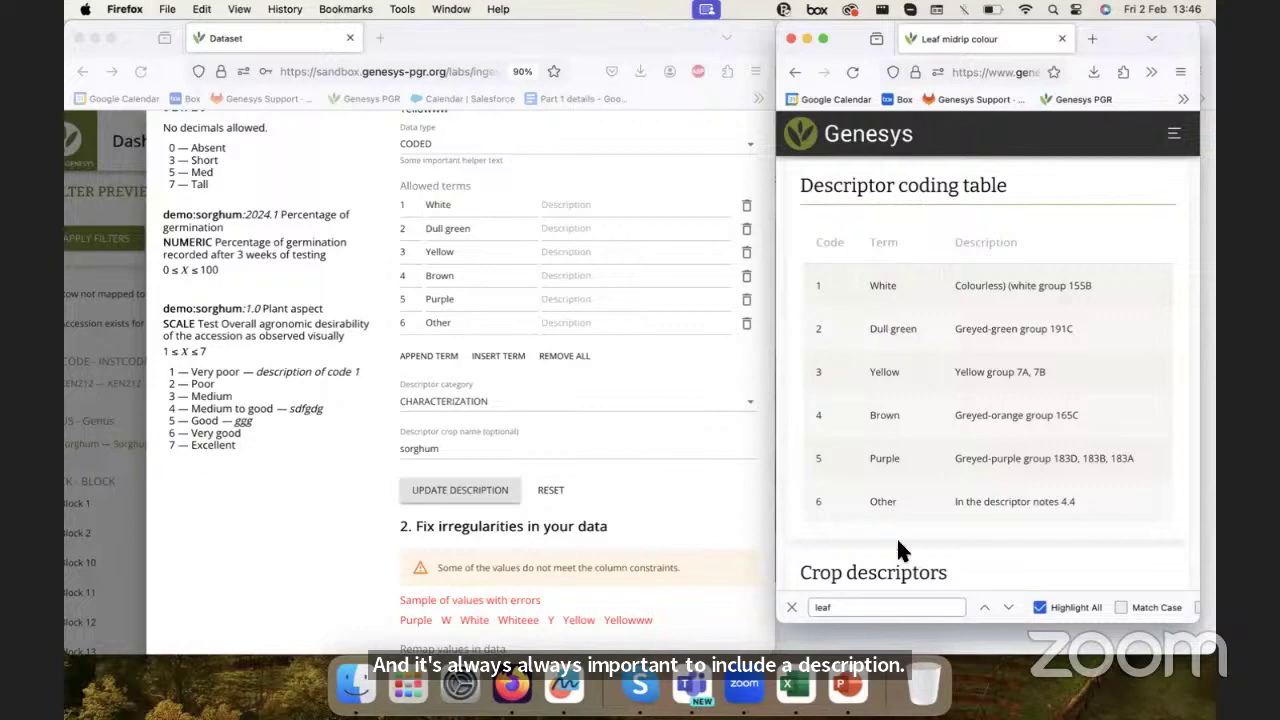
- Add descriptions for White, Dull green (Greyed-green group 191C) and Yellow (Yellow group 7A, 7B)
drag(954, 287, 1121, 281)
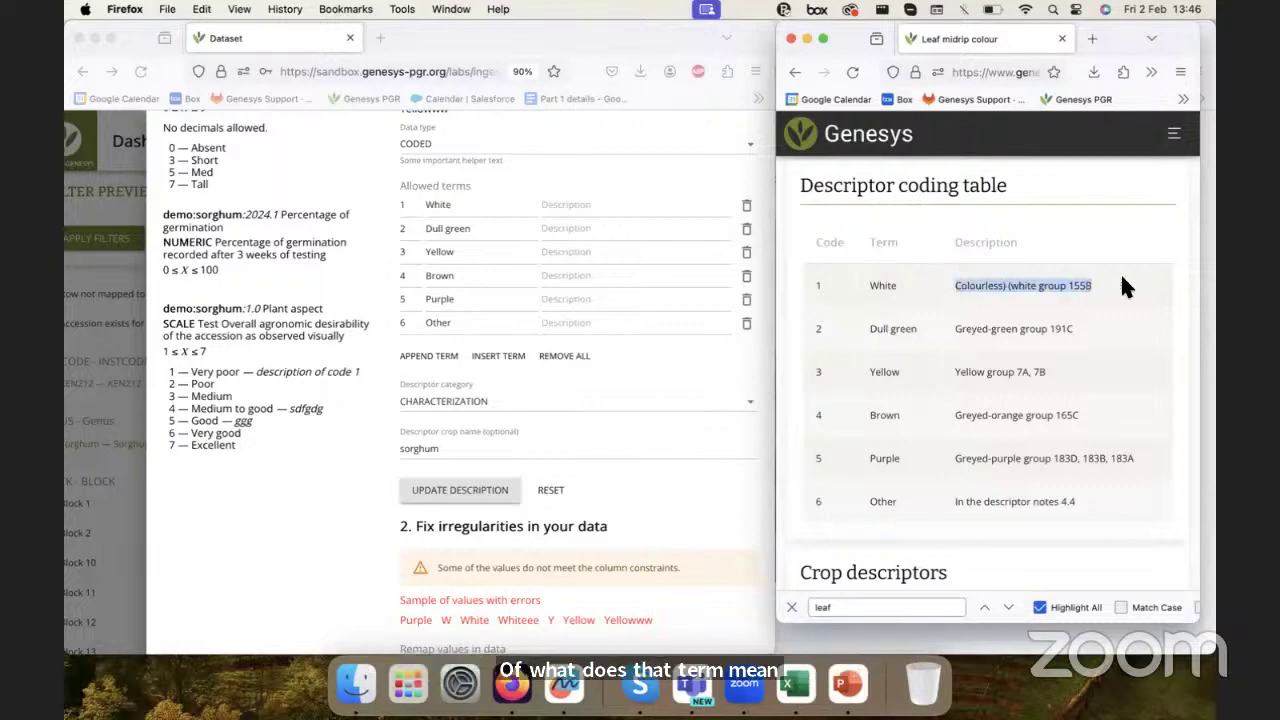
key(super+c)
click(627, 203)
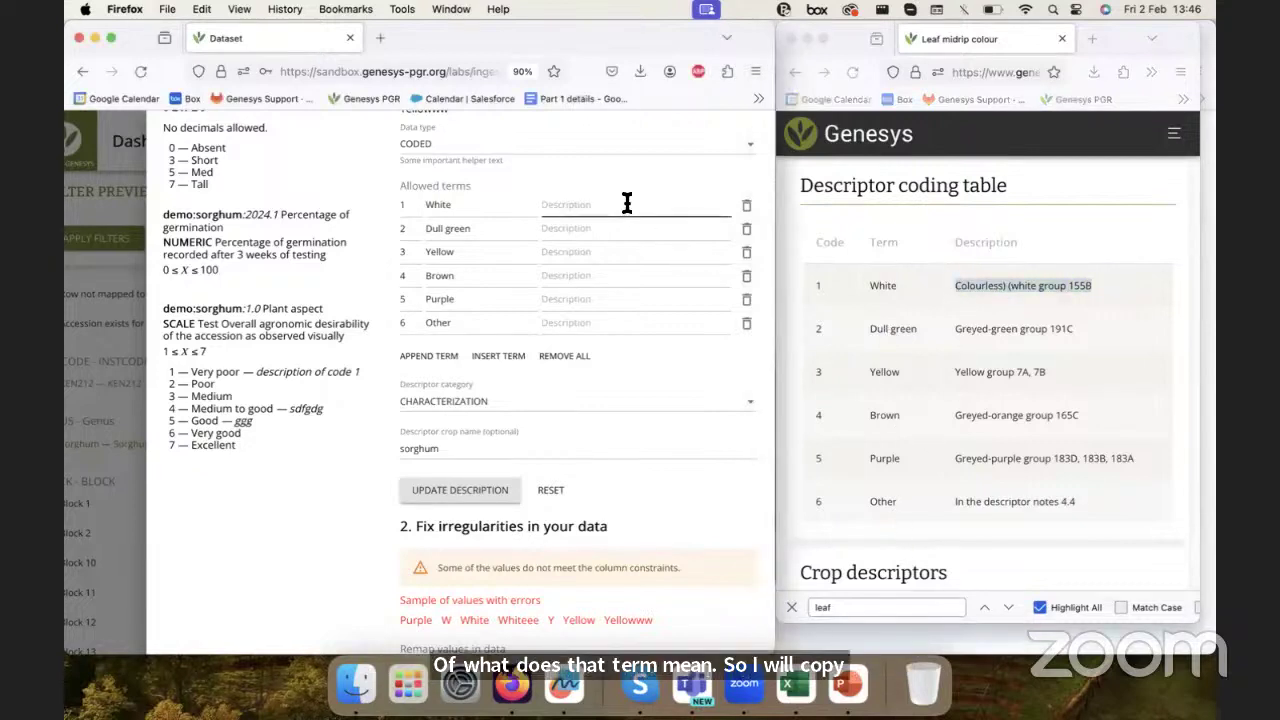
key(super+v)
click(955, 326)
drag(953, 328, 1118, 329)
key(super+c)
click(565, 228)
key(super+v)
click(960, 369)
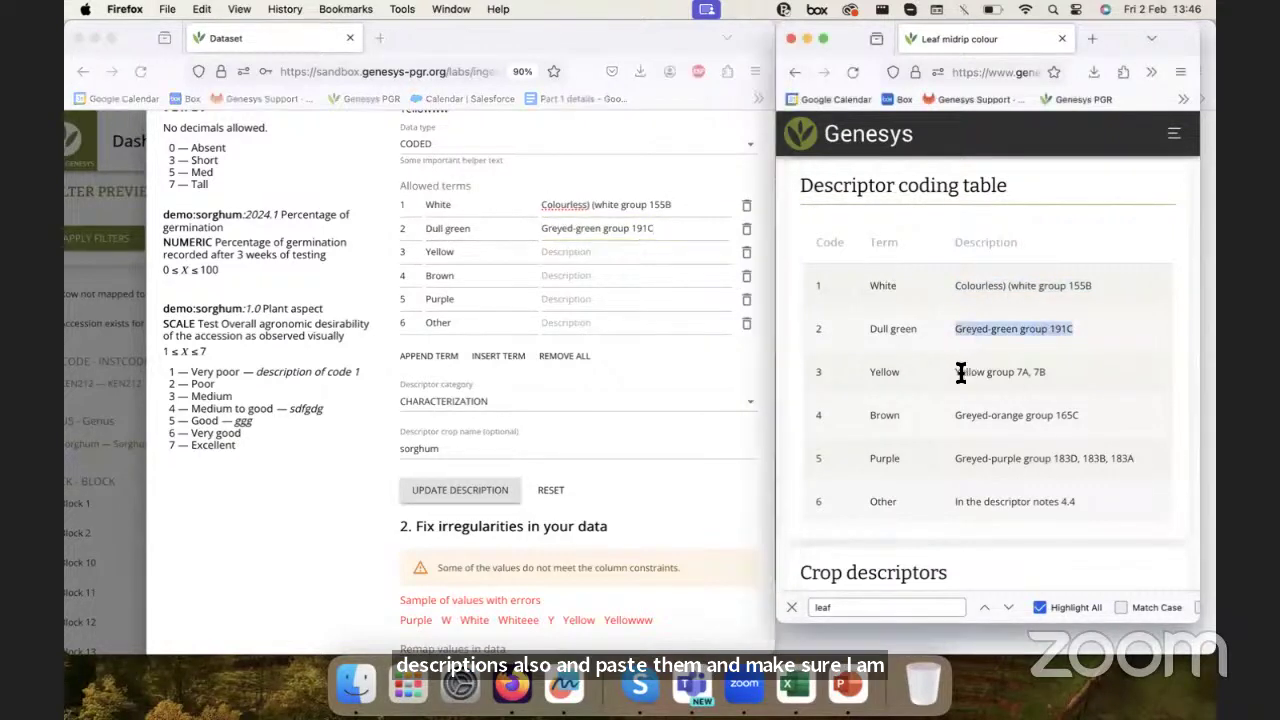
drag(958, 371, 1092, 366)
click(608, 245)
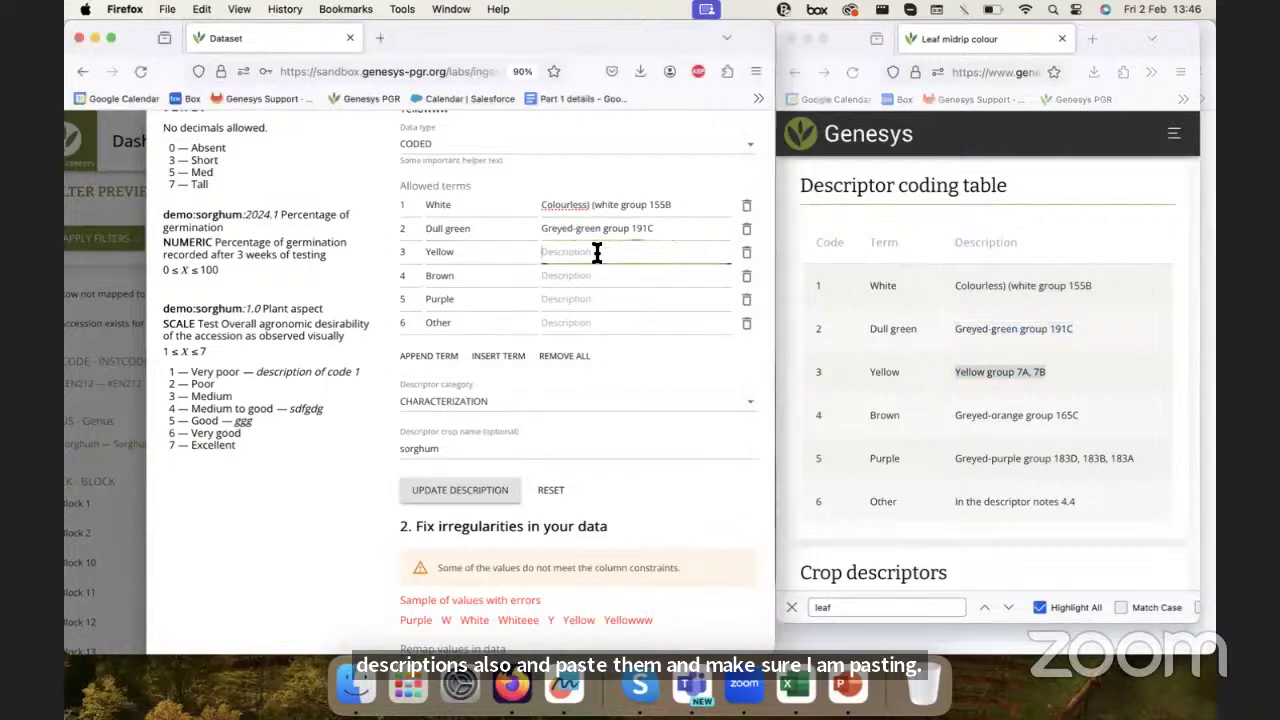
key(super+v)
- Add descriptions Greyed-orange group 165C, Greyed-purple group 183D, 183B, 183A, and In the descriptor notes 4.4
click(958, 413)
drag(958, 413, 1152, 421)
key(super+c)
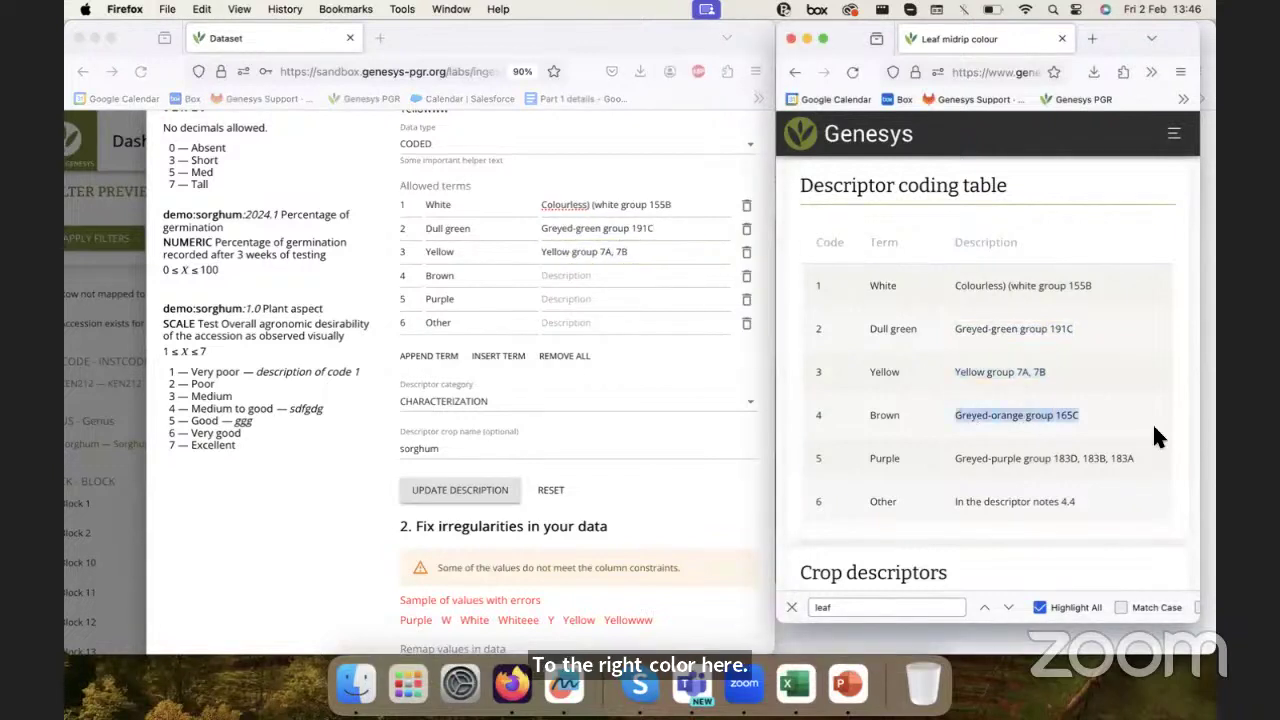
click(592, 277)
key(super+v)
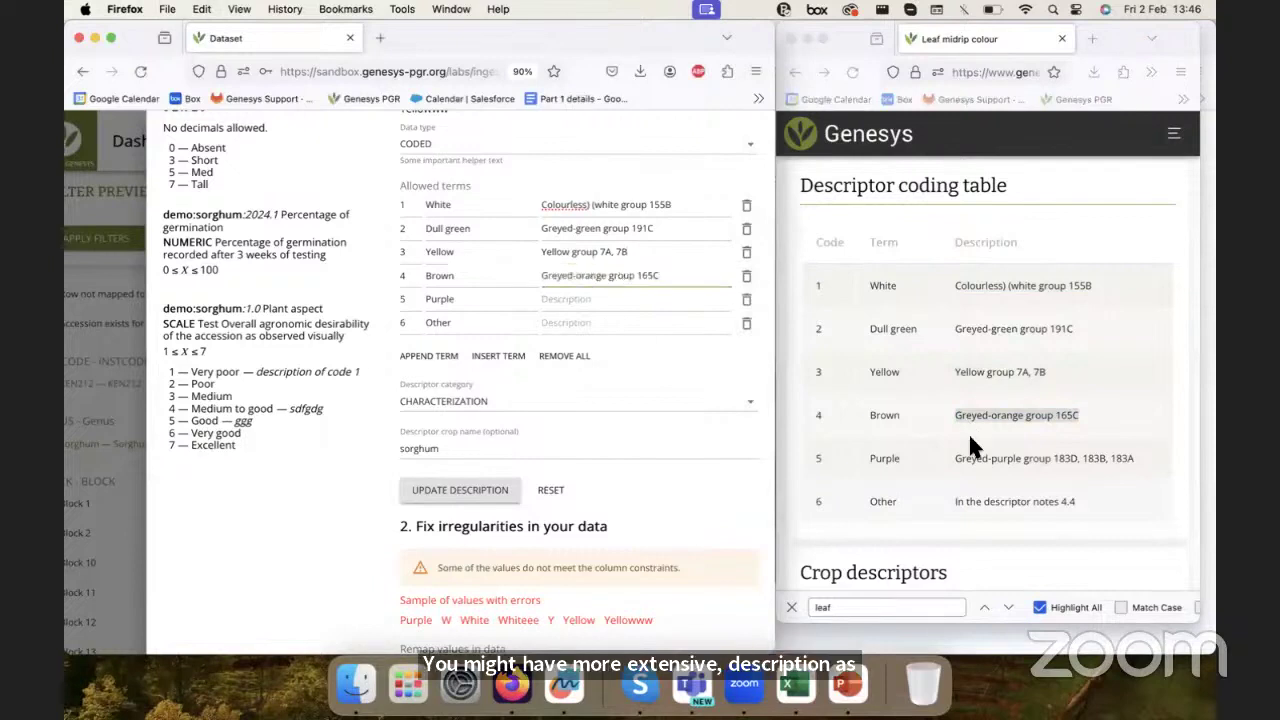
click(958, 458)
drag(958, 458, 1153, 470)
key(super+c)
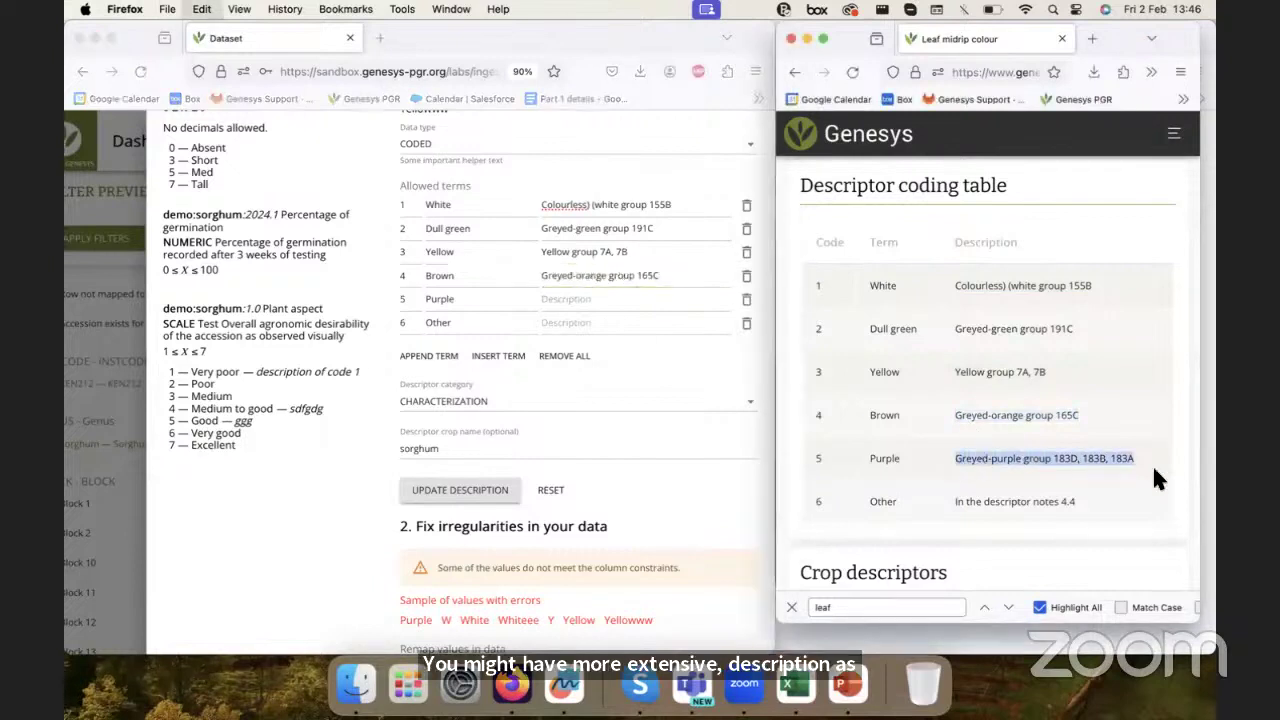
click(586, 298)
key(super+v)
click(997, 497)
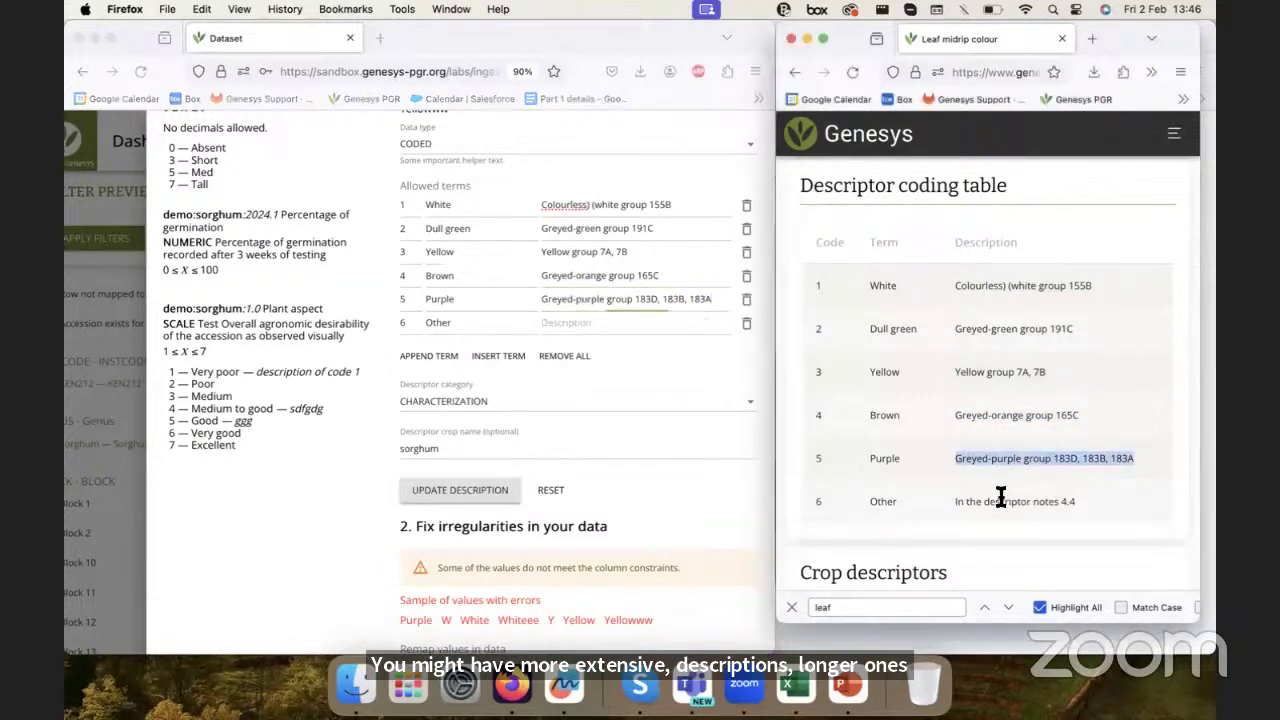
drag(955, 501, 1096, 494)
key(super+c)
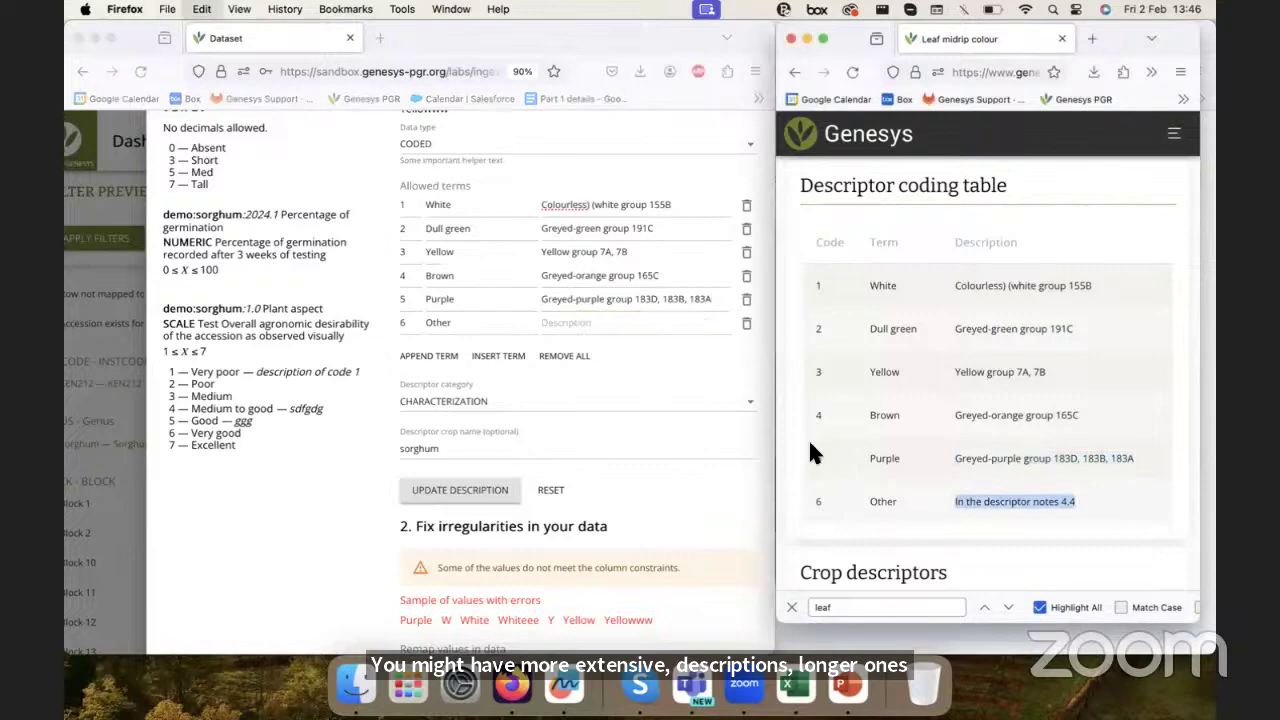
click(620, 322)
key(super+v)
scroll(458, 364, up, 1)
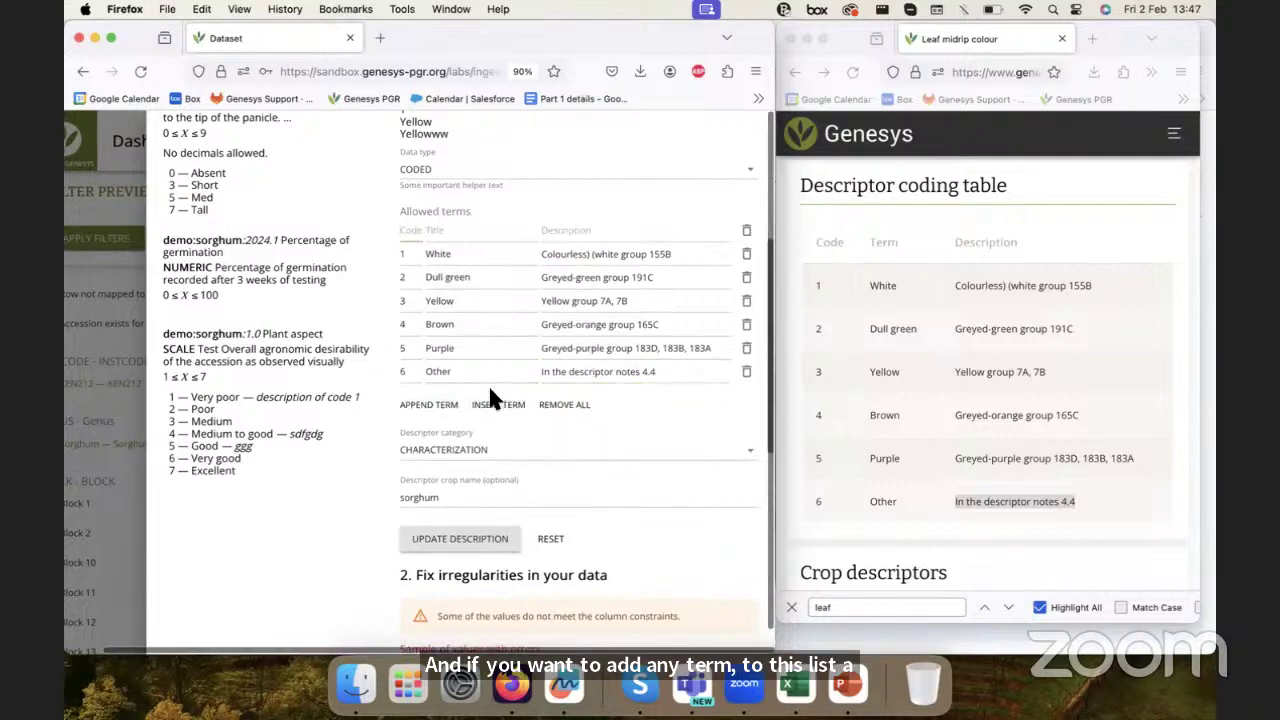
click(437, 405)
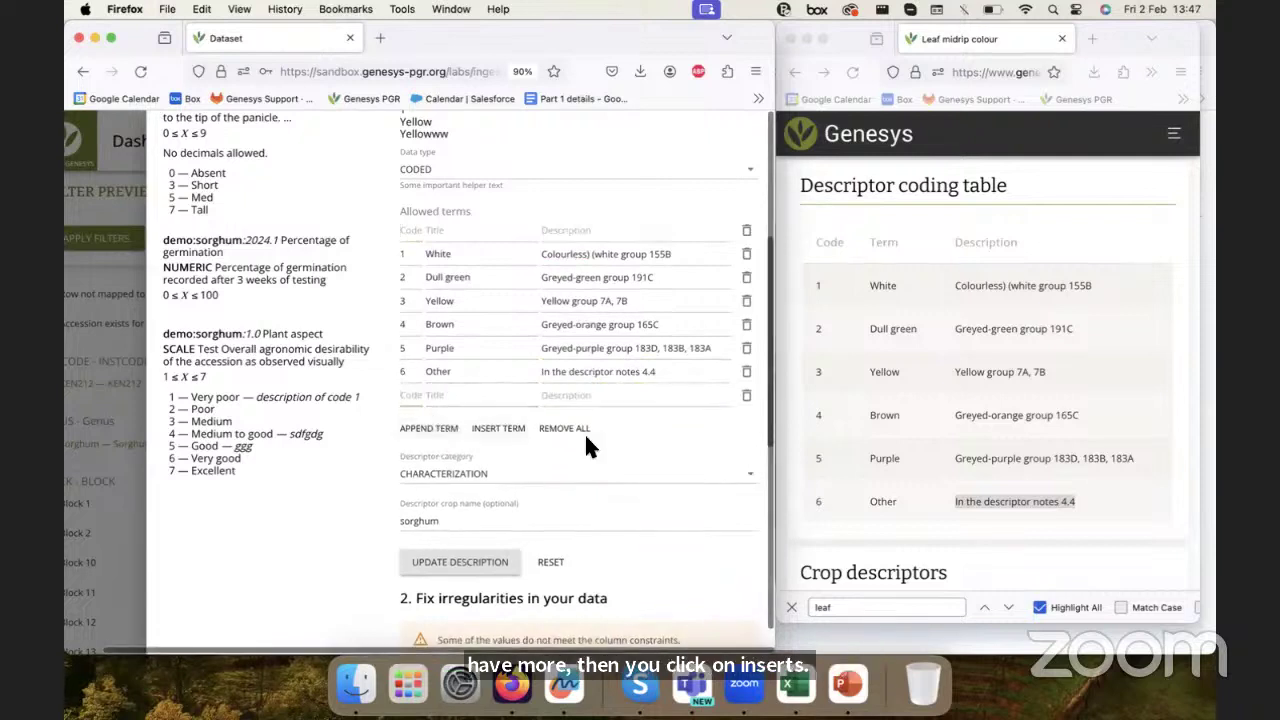
click(747, 235)
click(747, 371)
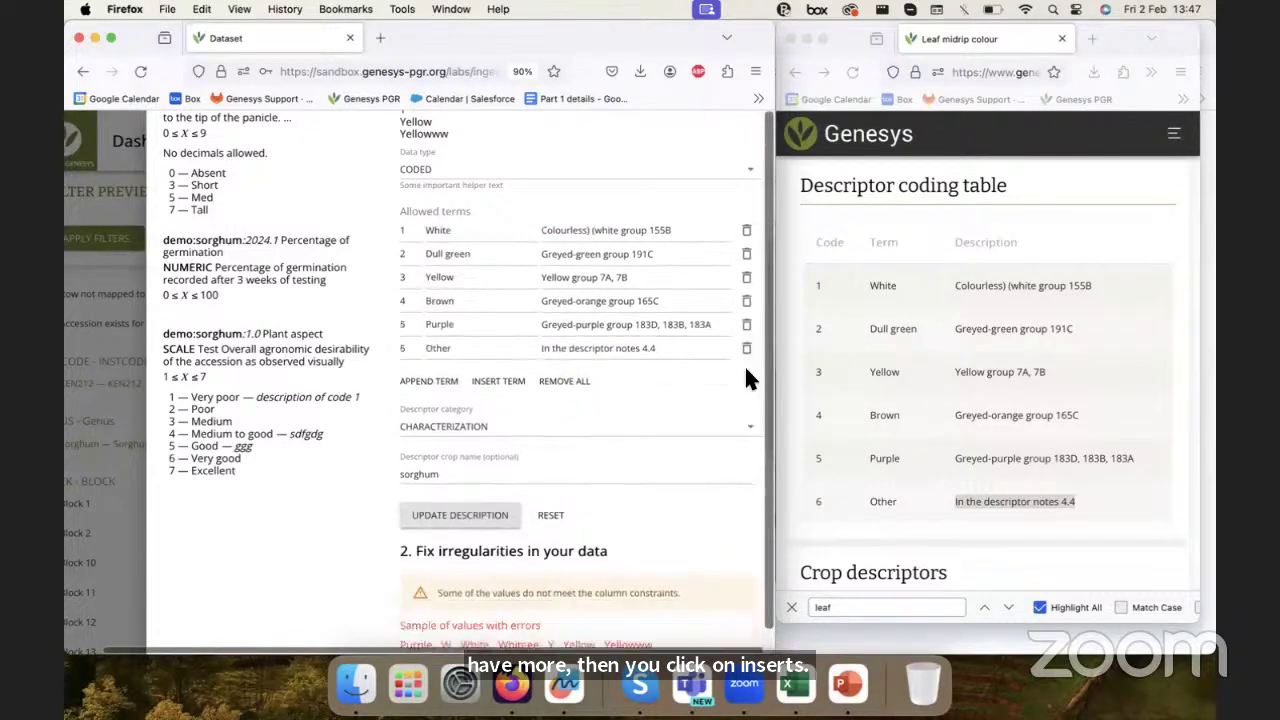
click(498, 386)
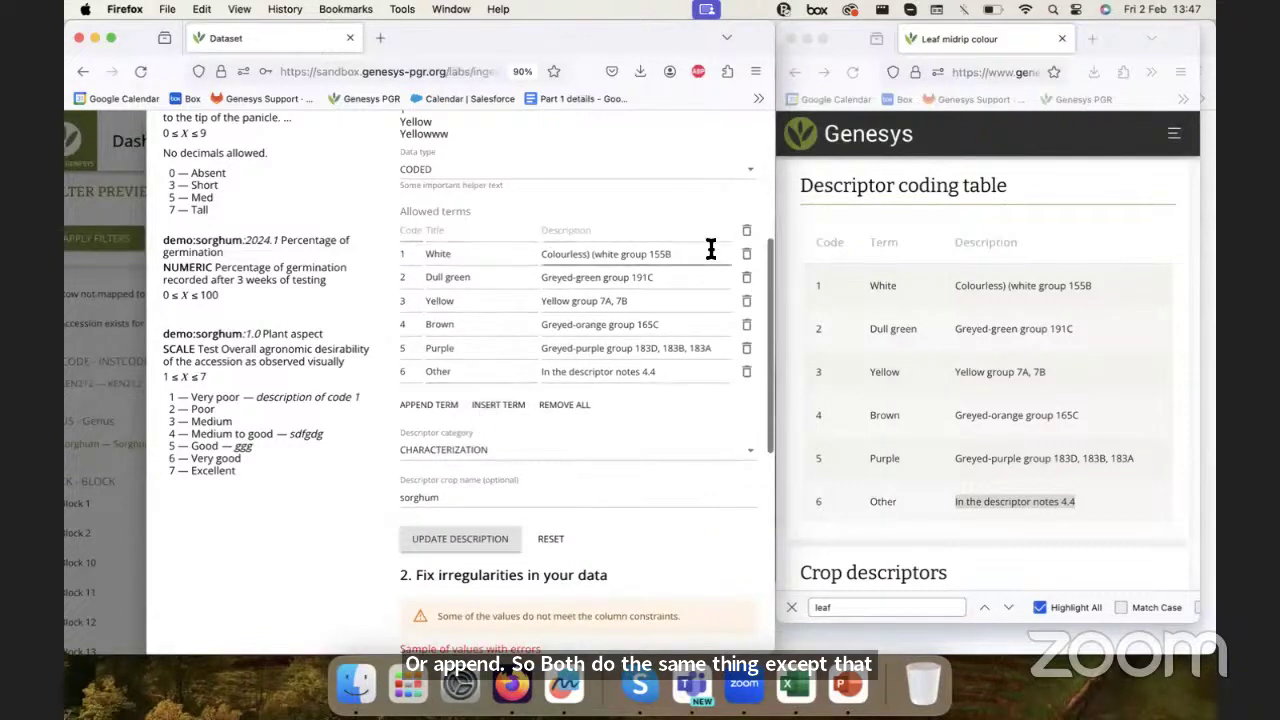
click(747, 231)
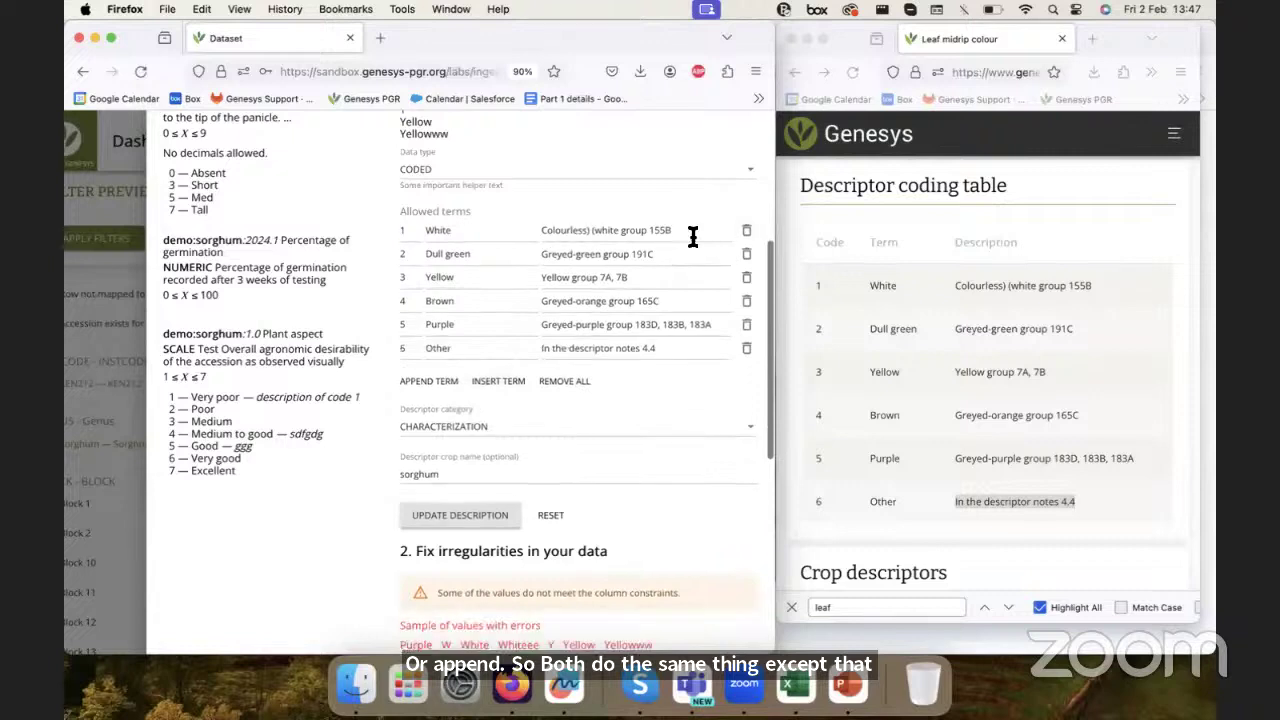
click(422, 388)
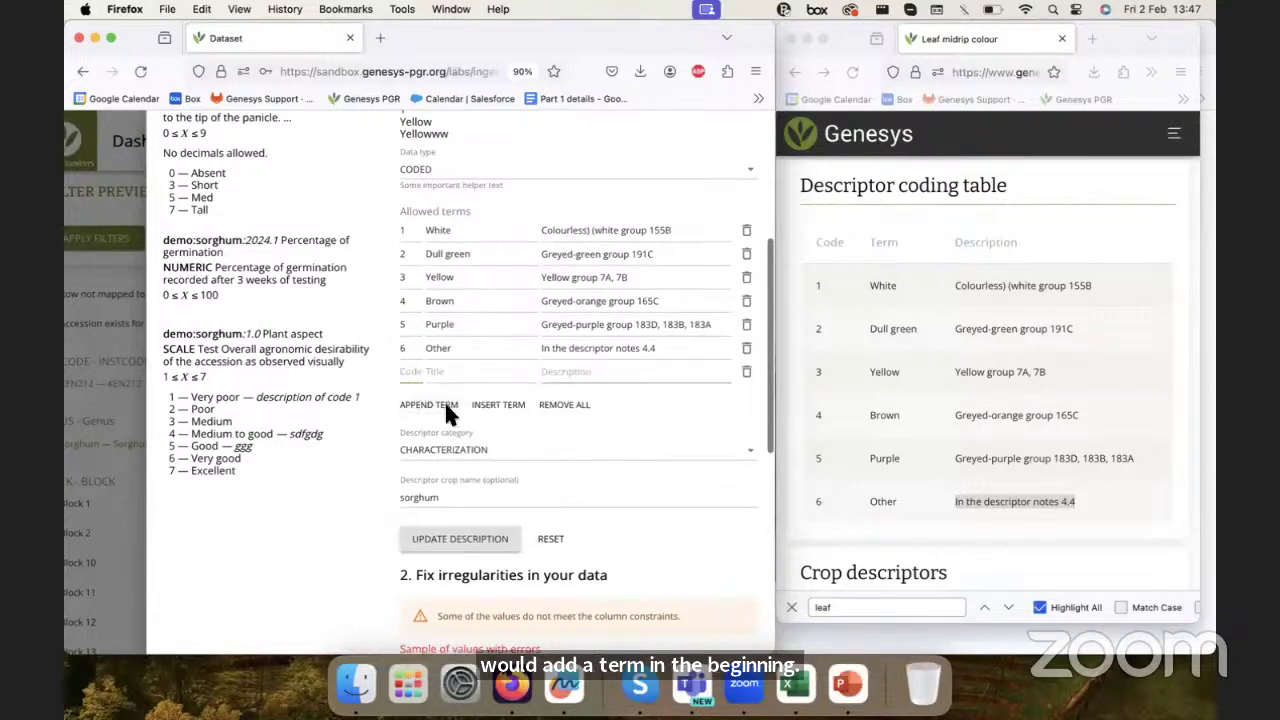
click(747, 373)
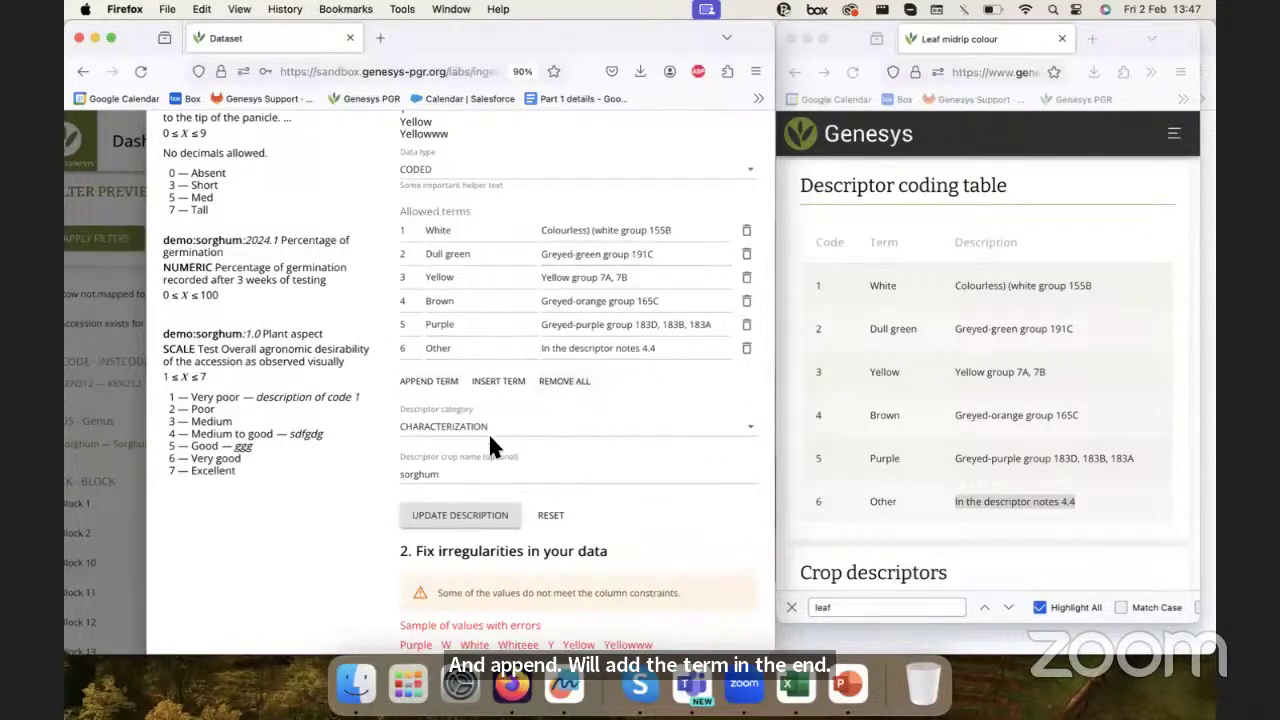
scroll(474, 436, down, 2)
scroll(474, 446, up, 3)
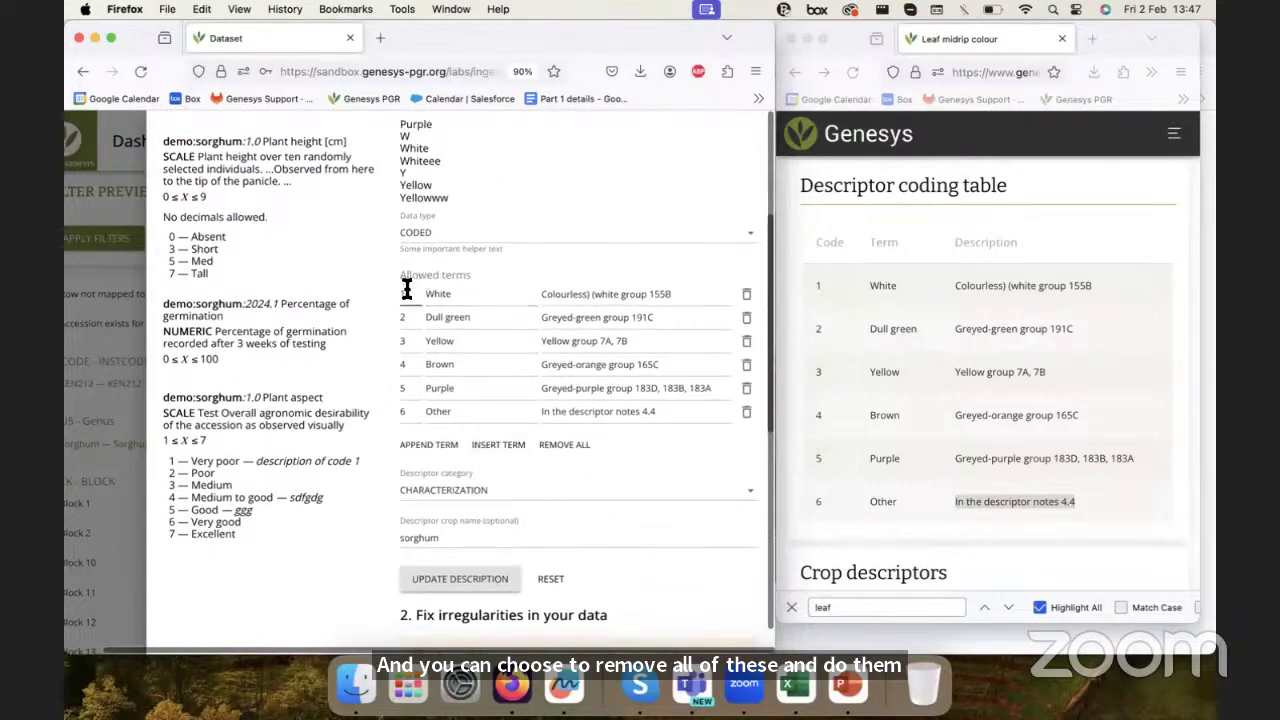
- Maximise the Genesys Dataset window over the coding table, showing category CHARACTERIZATION and crop sorghum
scroll(460, 238, up, 3)
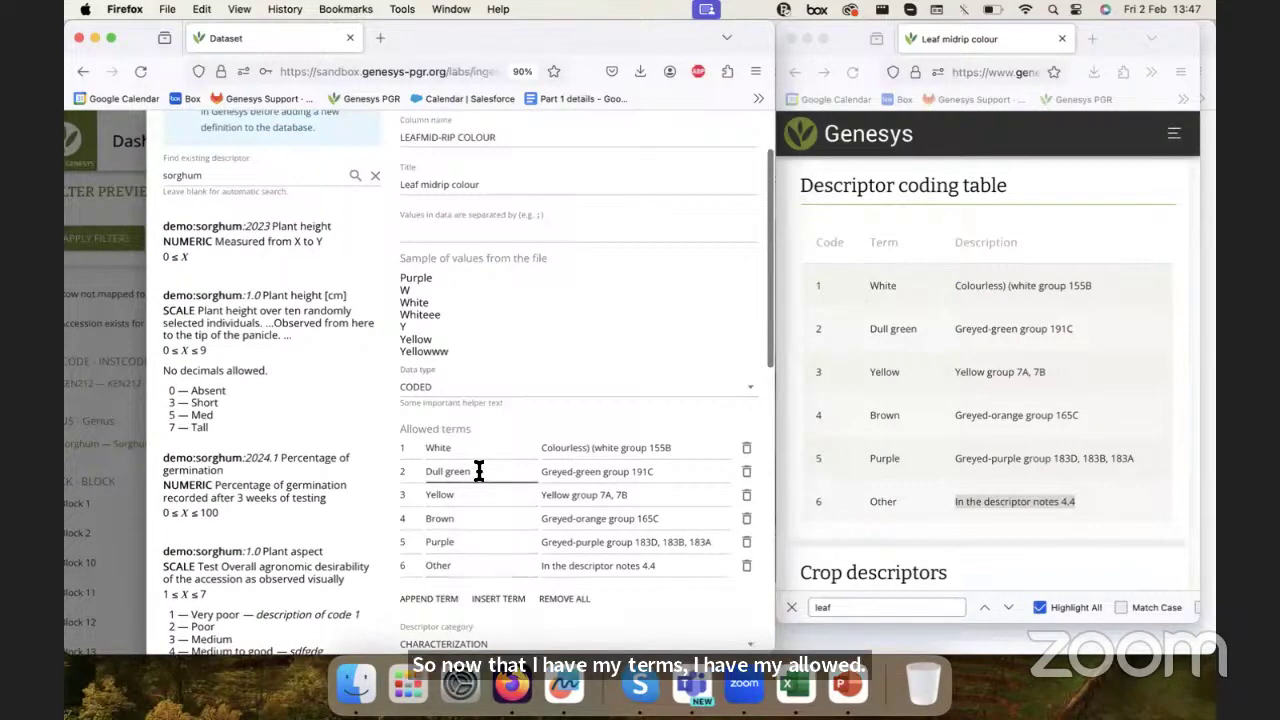
drag(419, 273, 432, 284)
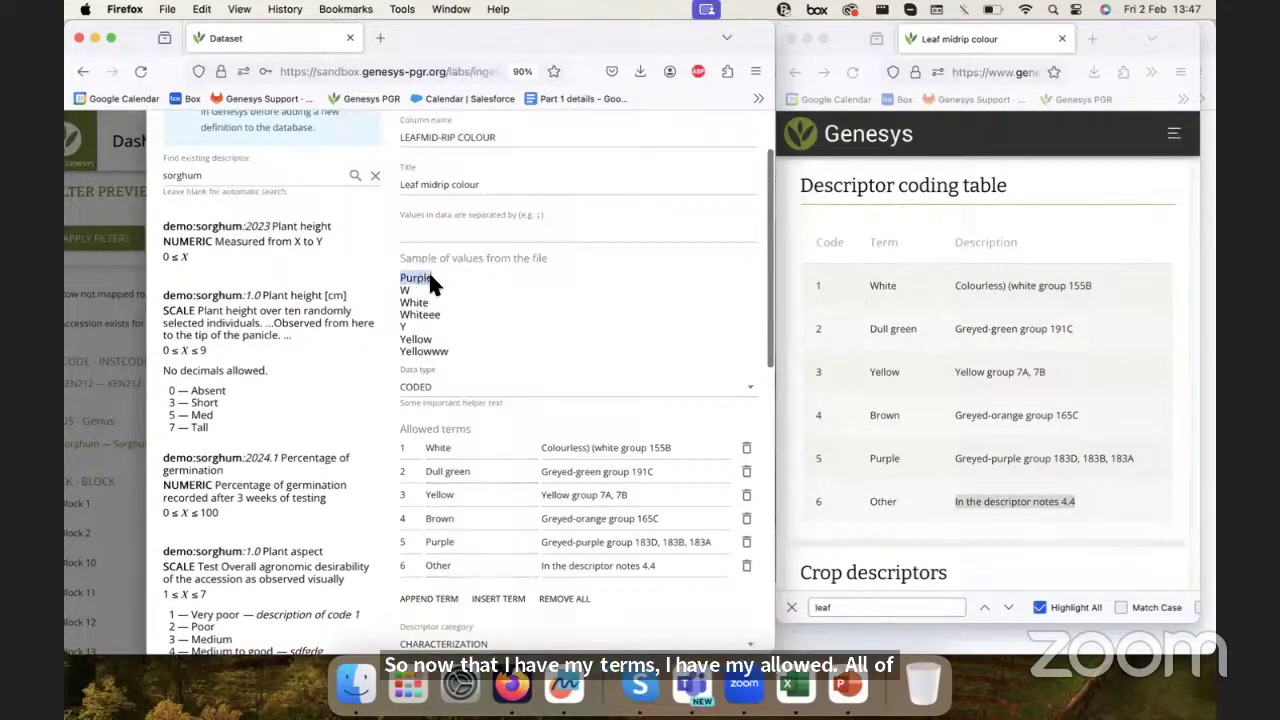
scroll(443, 463, up, 2)
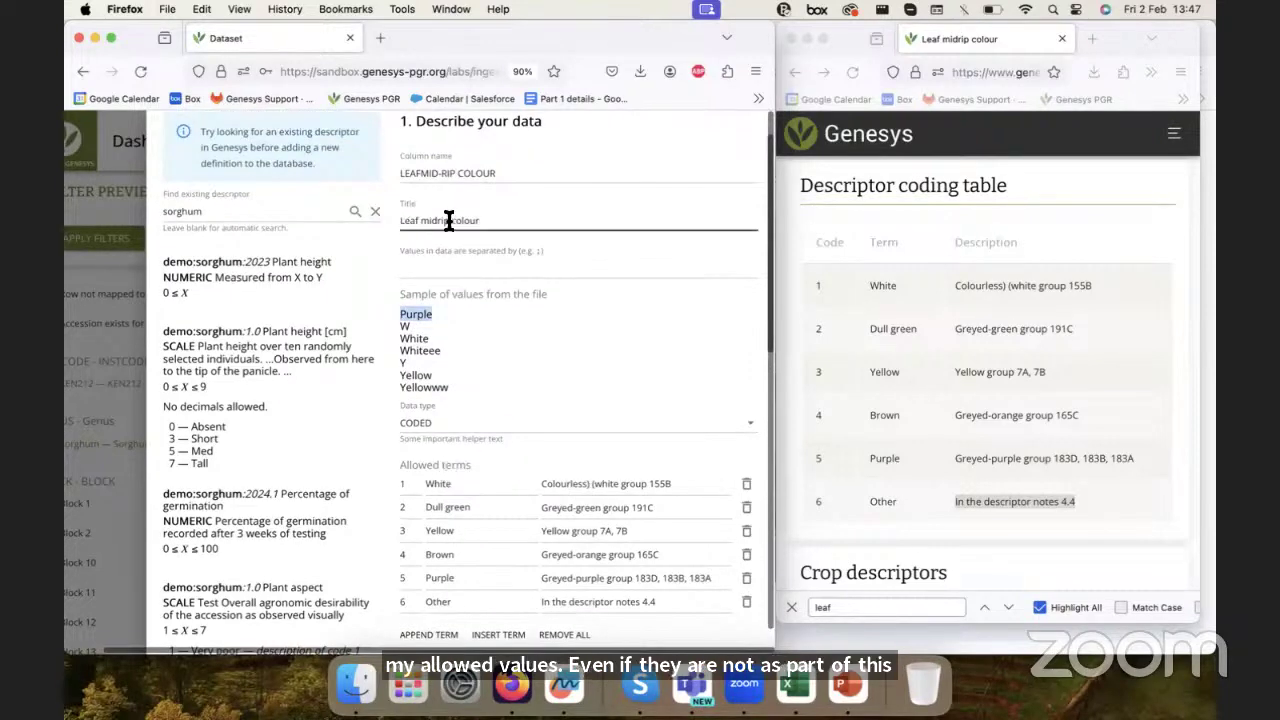
scroll(457, 460, down, 10)
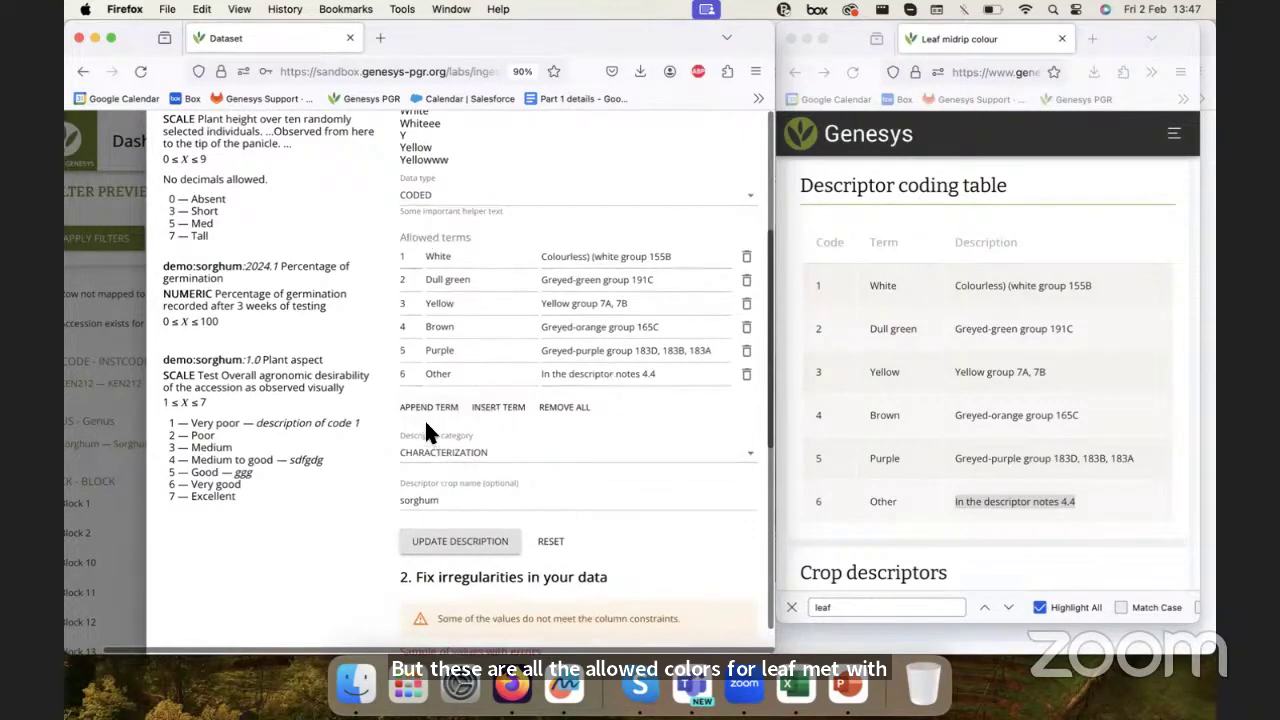
scroll(430, 420, down, 9)
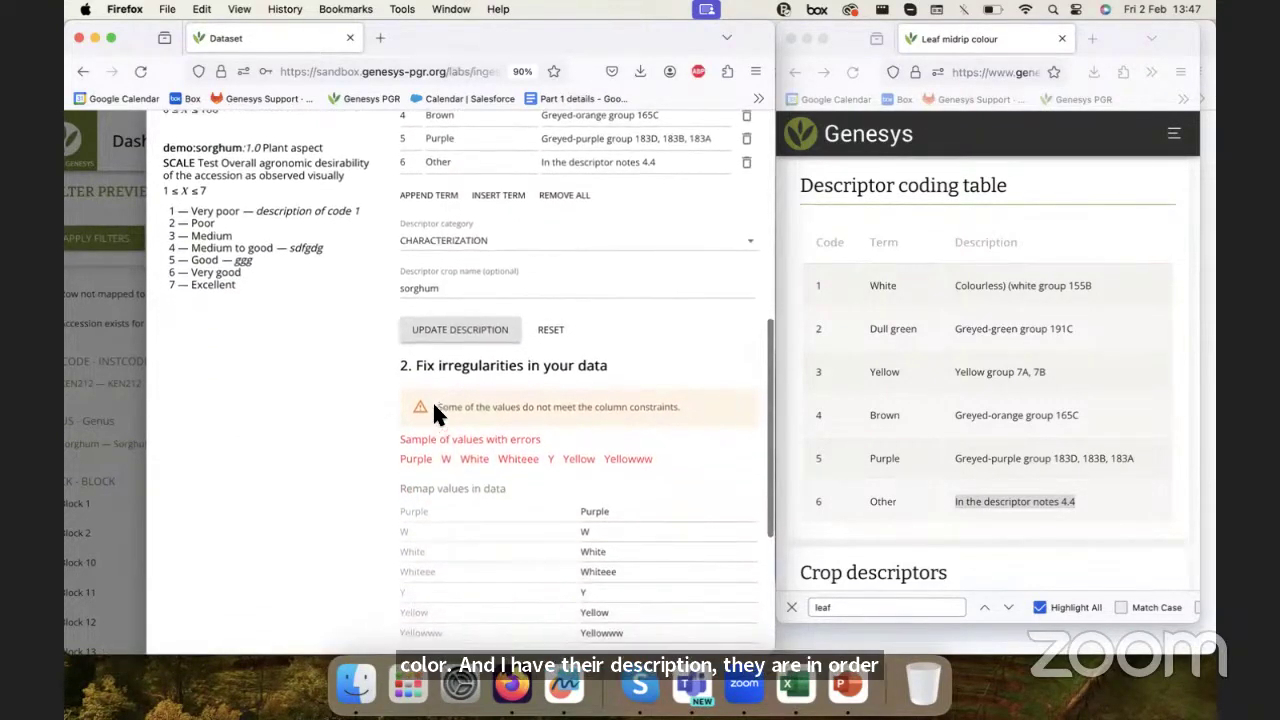
double_click(420, 29)
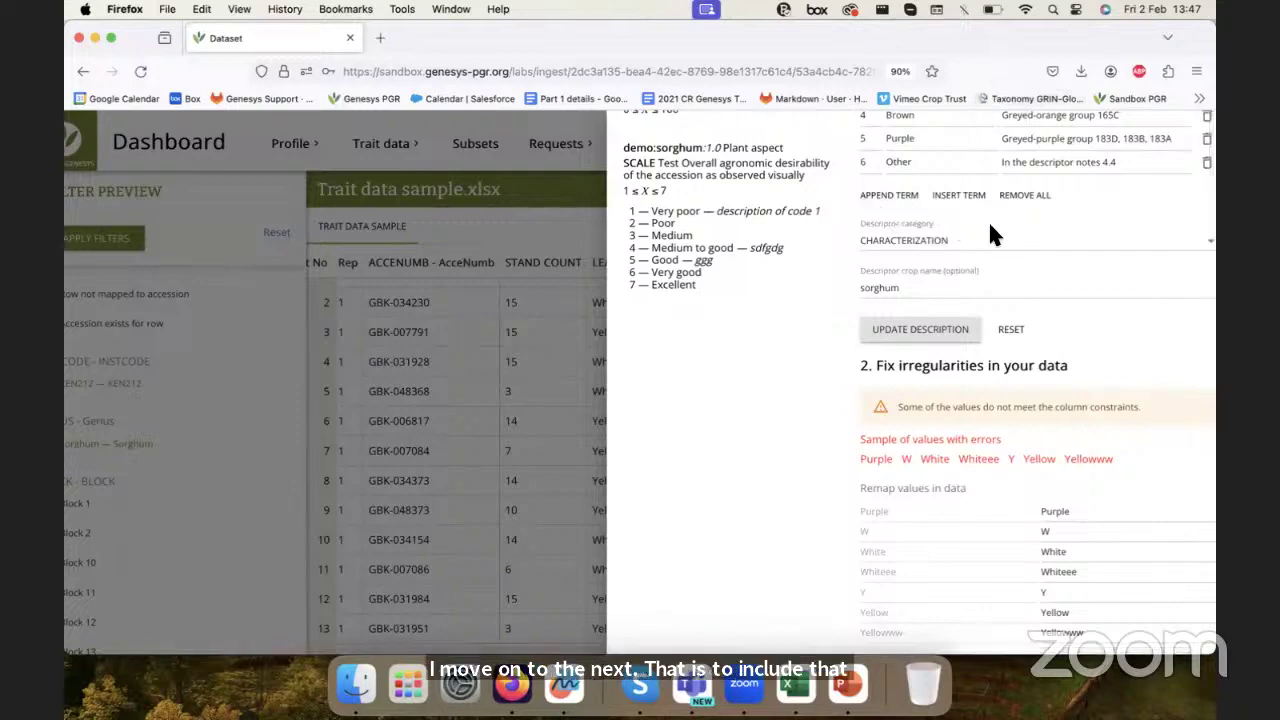
- Keep CHARACTERIZATION as the category and review the CODED Leaf midrip colour column form
click(909, 232)
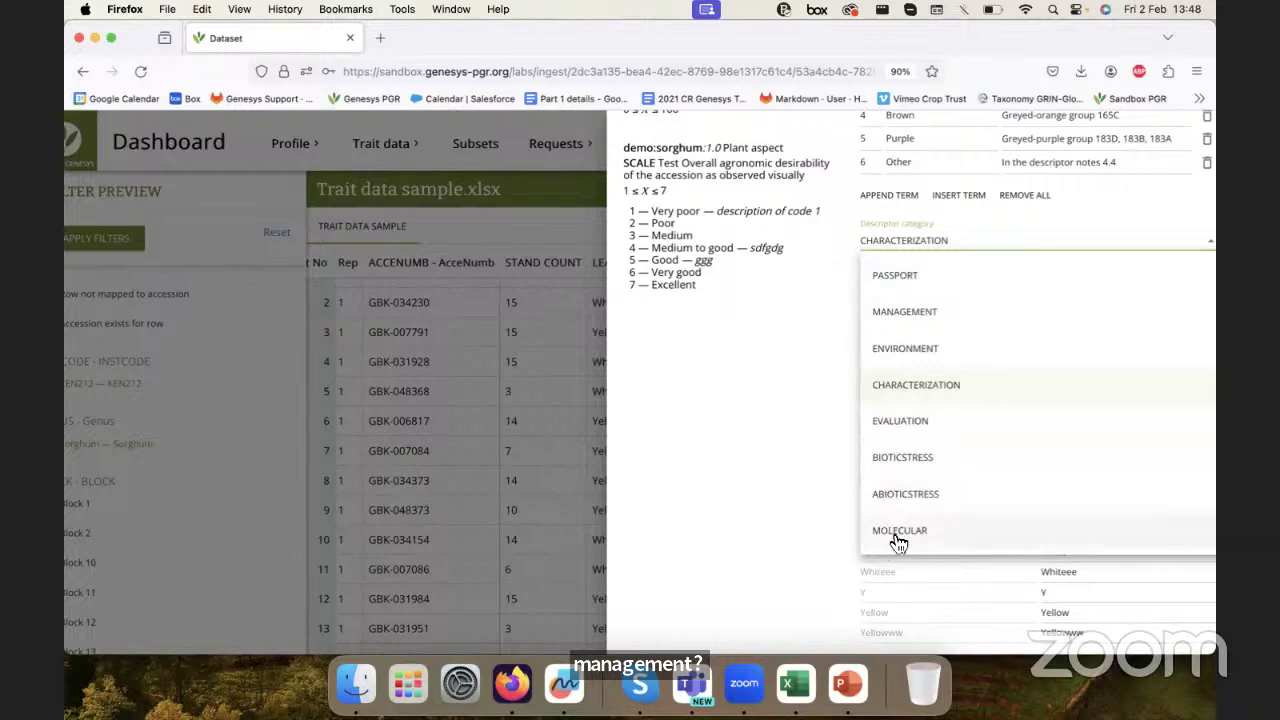
click(885, 237)
scroll(885, 237, up, 10)
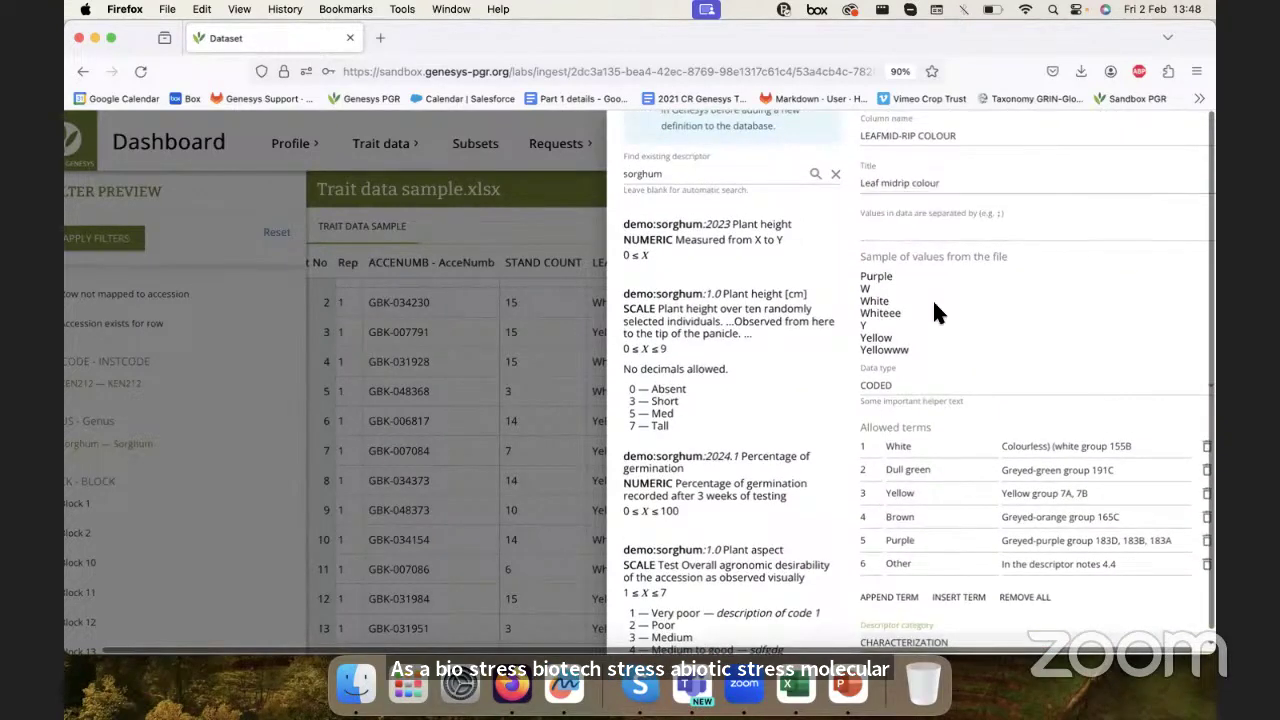
scroll(935, 312, down, 5)
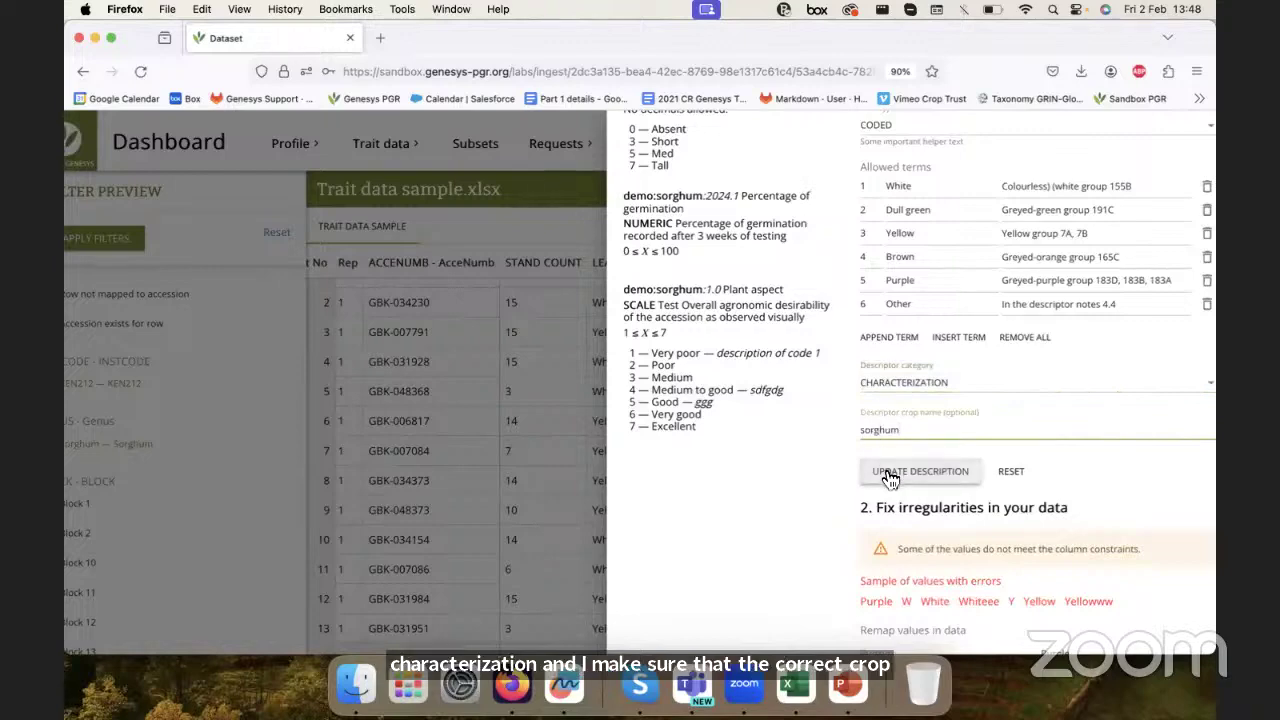
scroll(958, 262, up, 3)
scroll(958, 264, down, 3)
scroll(958, 264, down, 1)
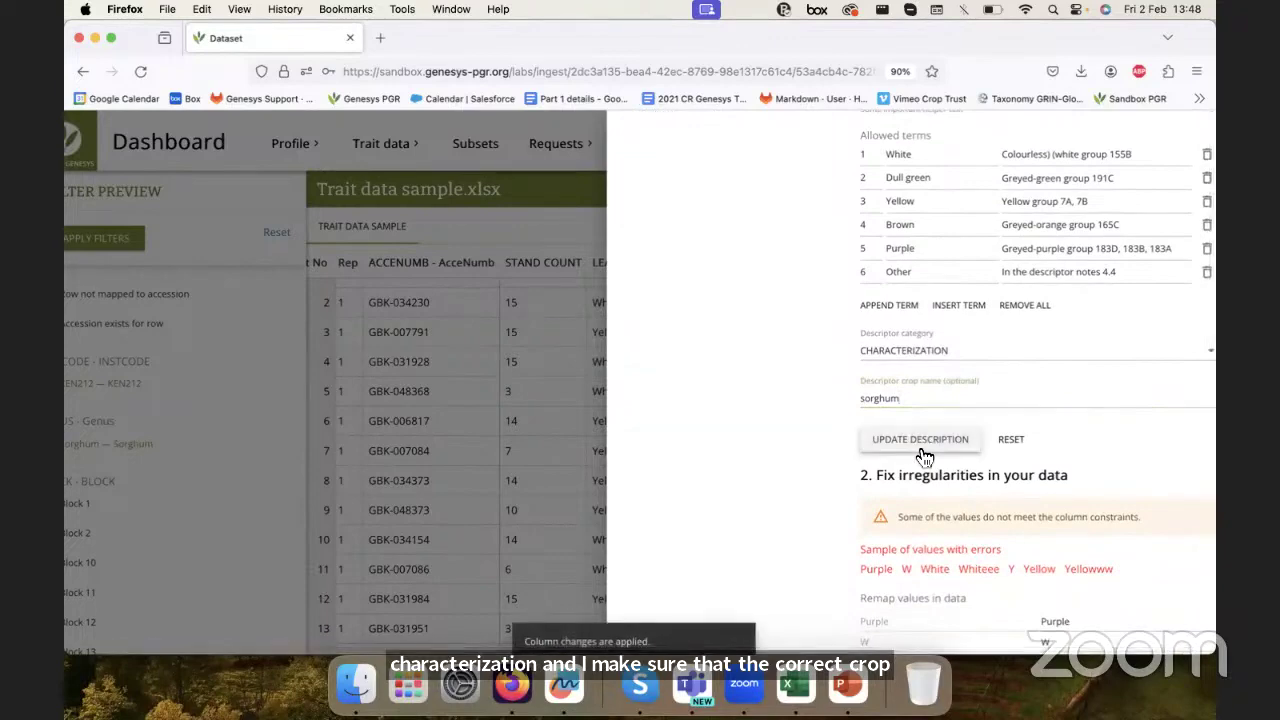
scroll(924, 456, up, 8)
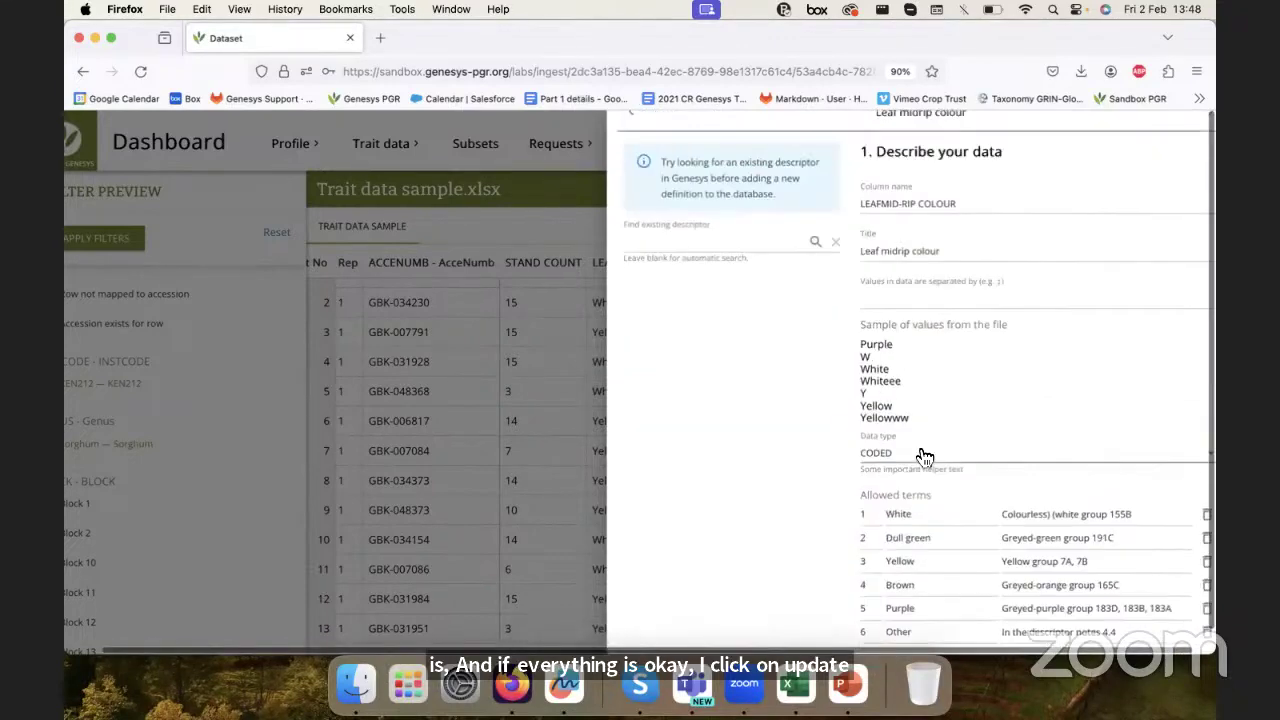
scroll(918, 452, down, 7)
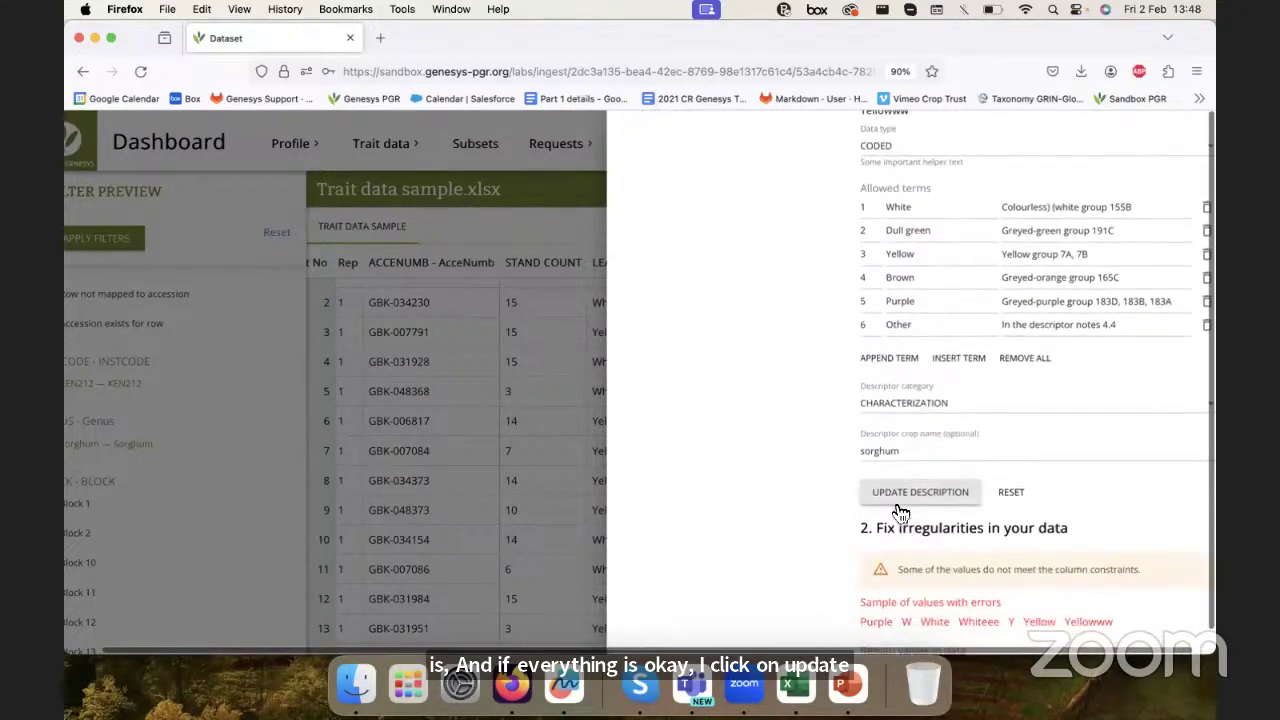
scroll(896, 495, down, 3)
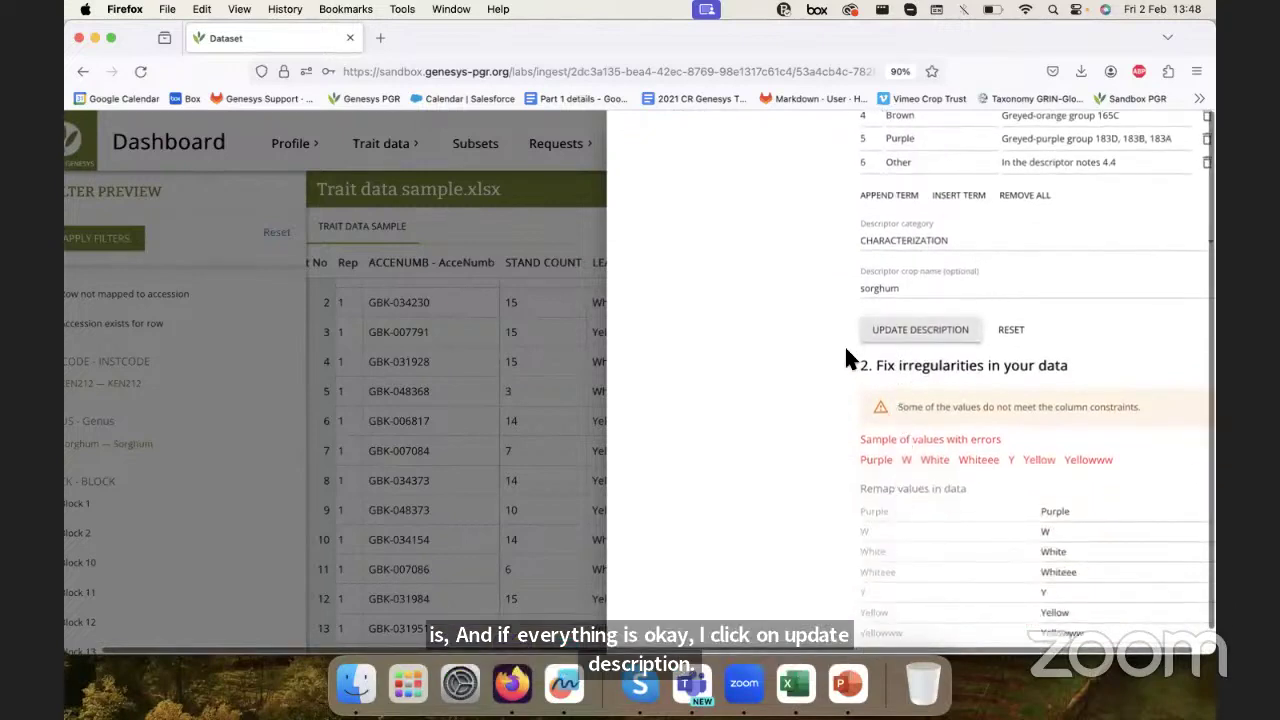
scroll(900, 360, down, 2)
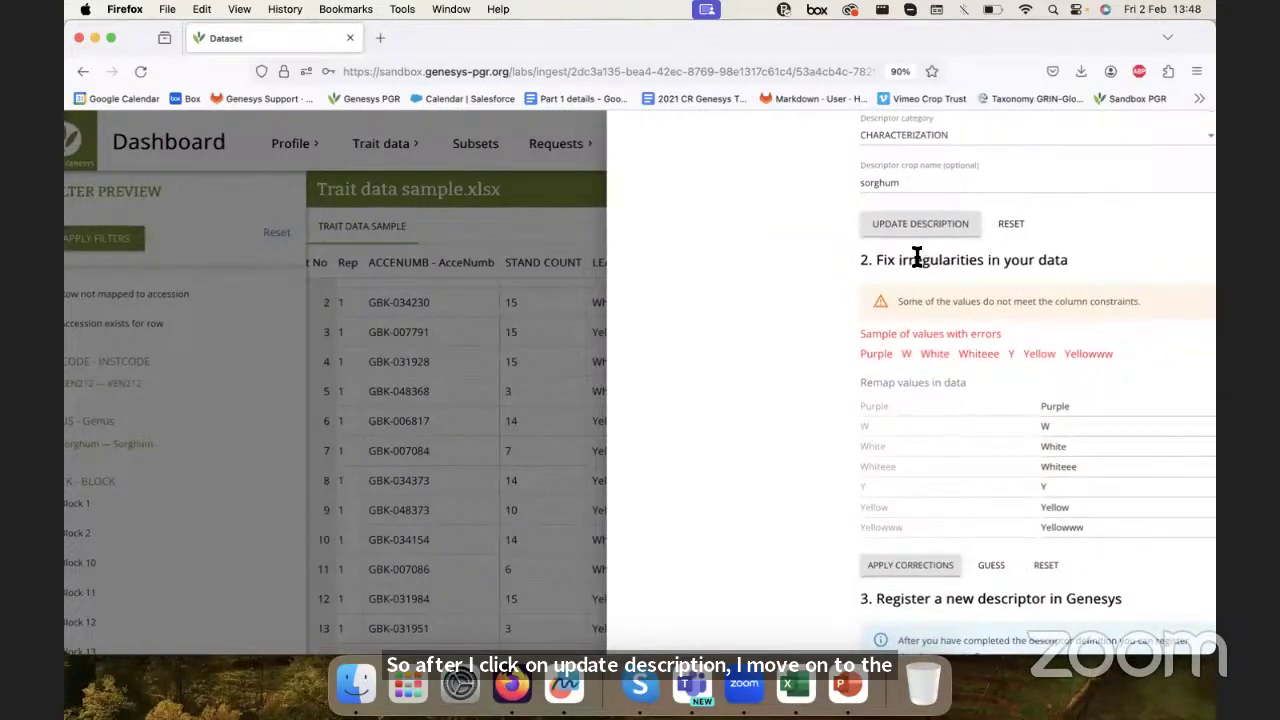
scroll(917, 257, down, 2)
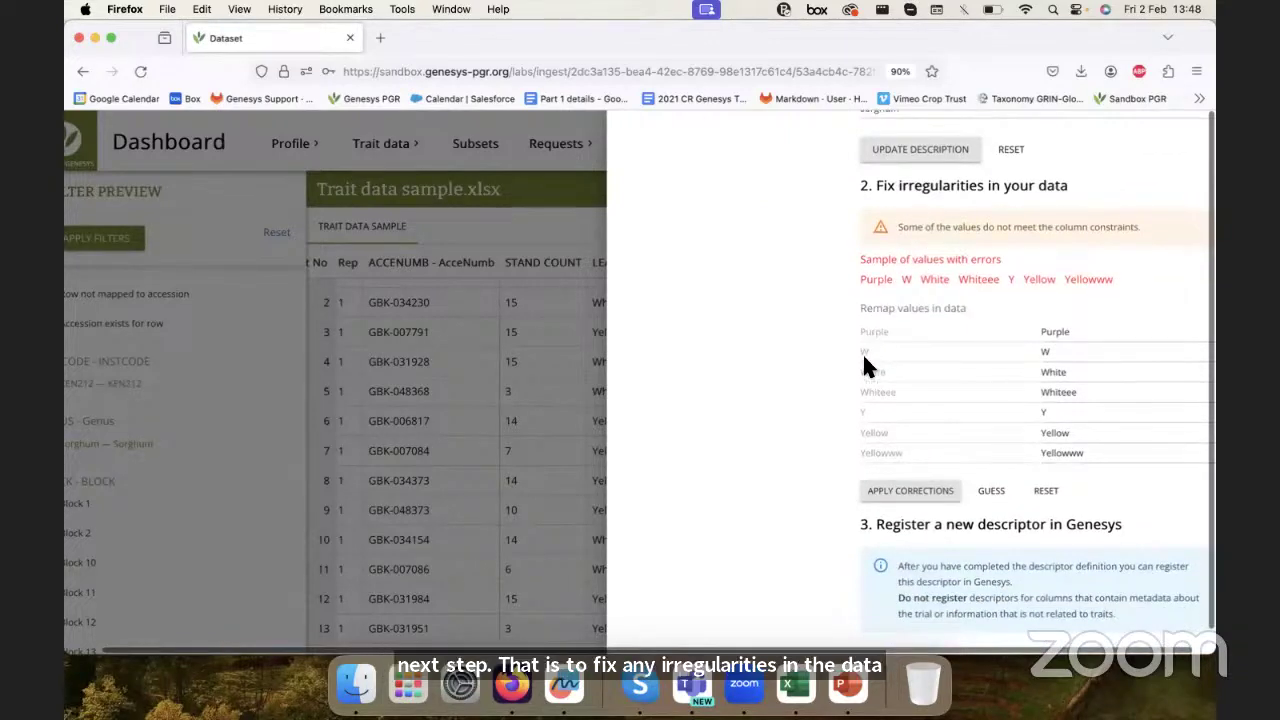
scroll(864, 347, up, 10)
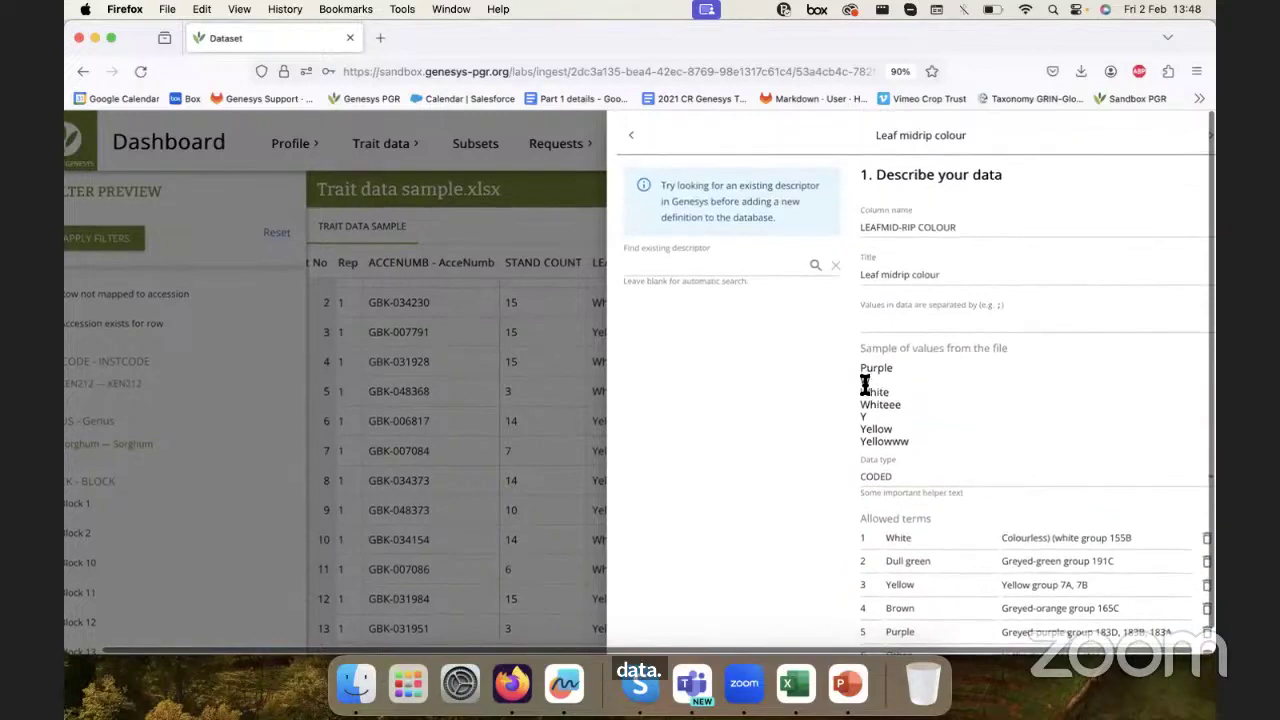
scroll(865, 380, up, 3)
scroll(865, 397, down, 5)
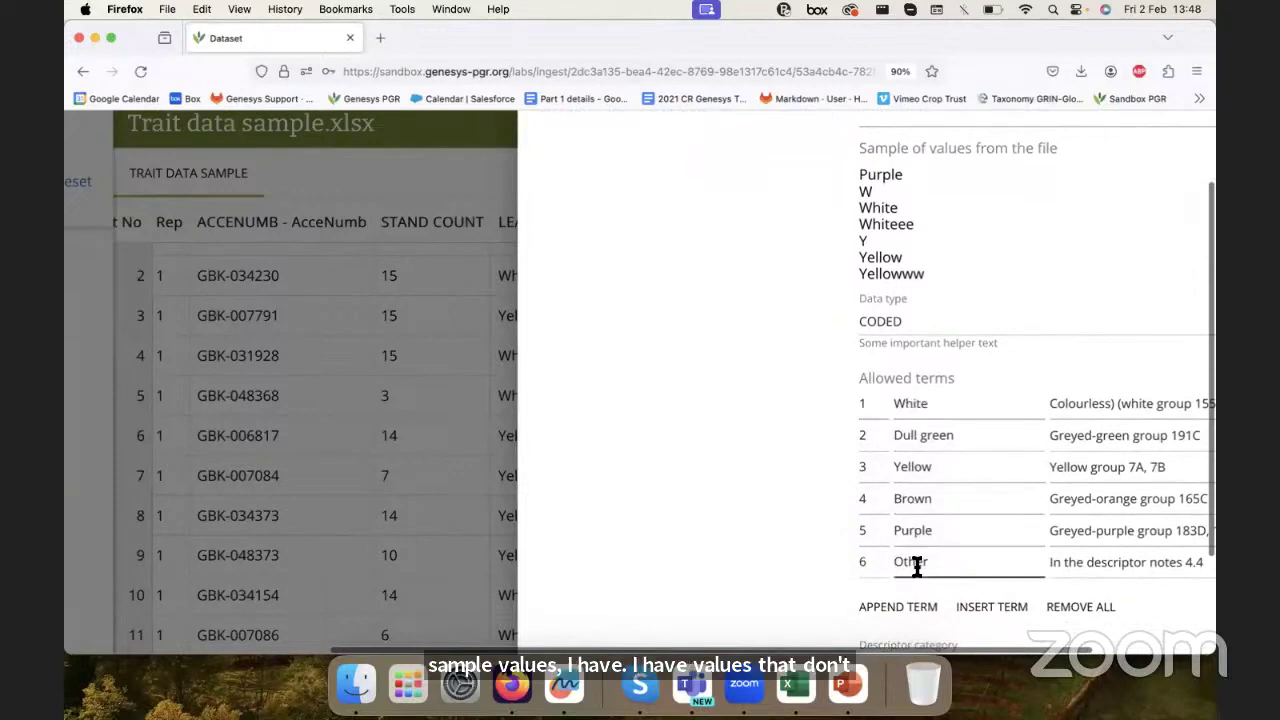
scroll(903, 345, up, 1)
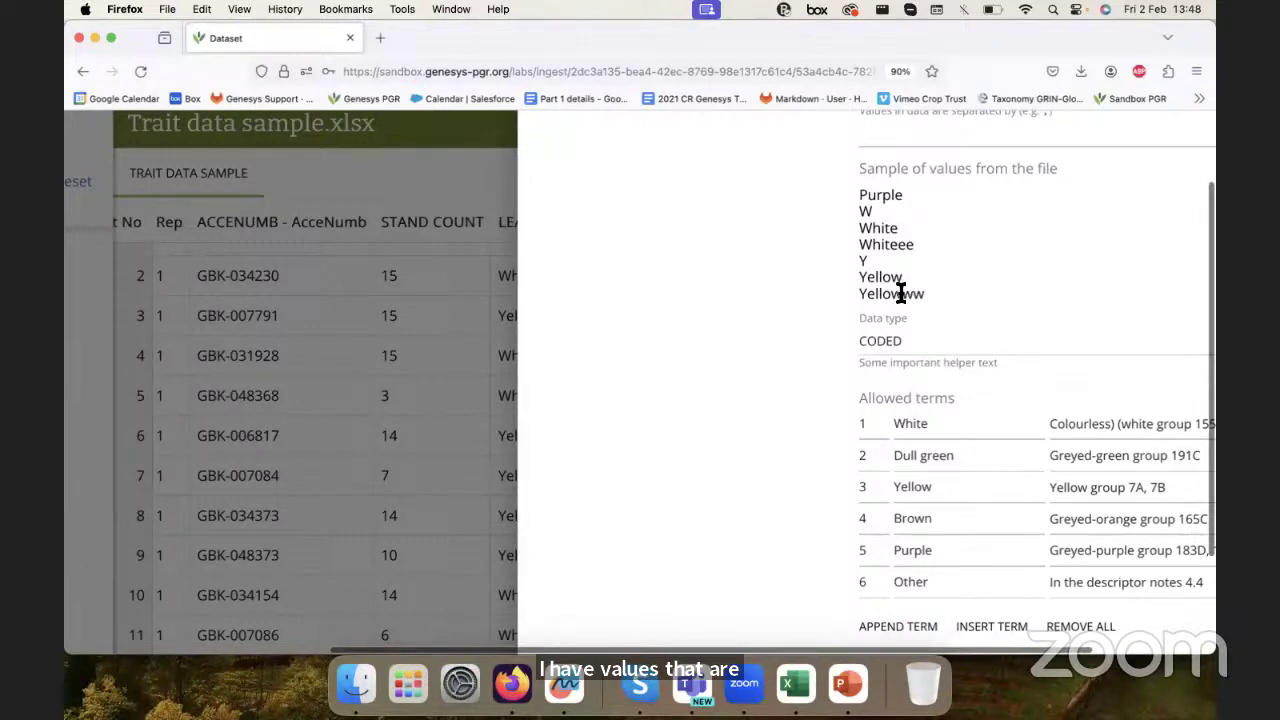
scroll(921, 374, down, 2)
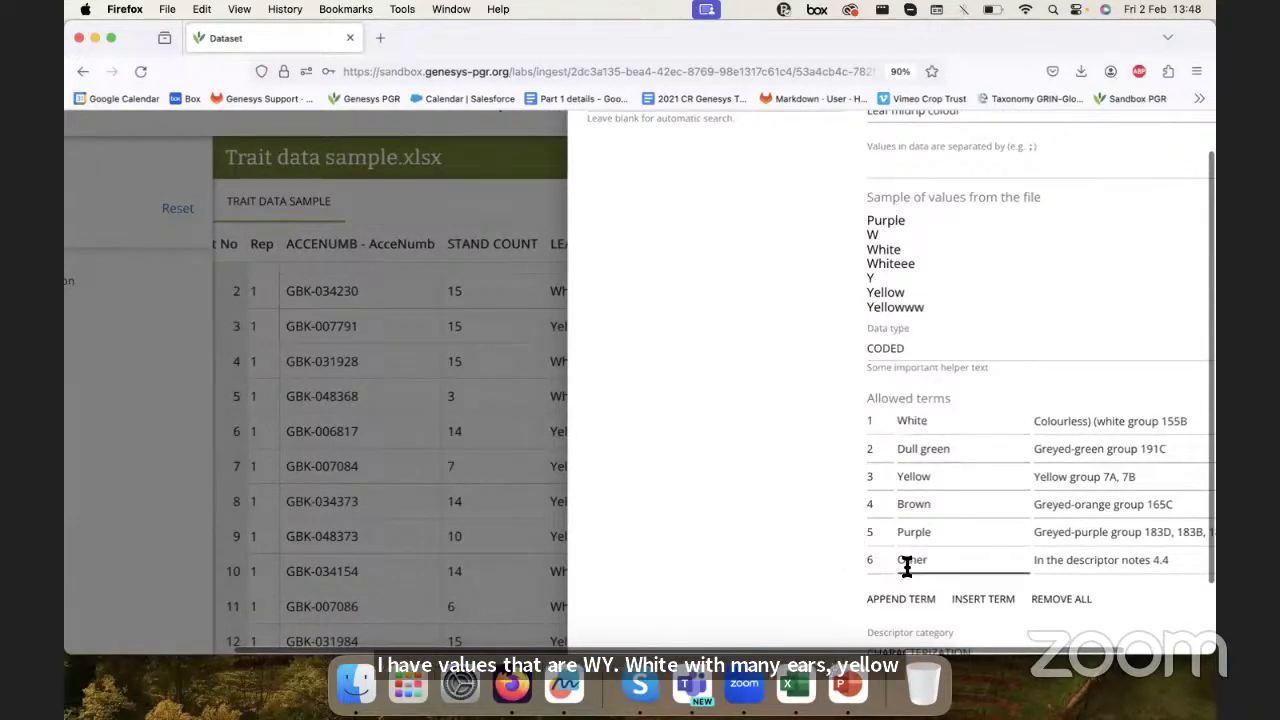
scroll(907, 566, down, 3)
scroll(914, 571, down, 3)
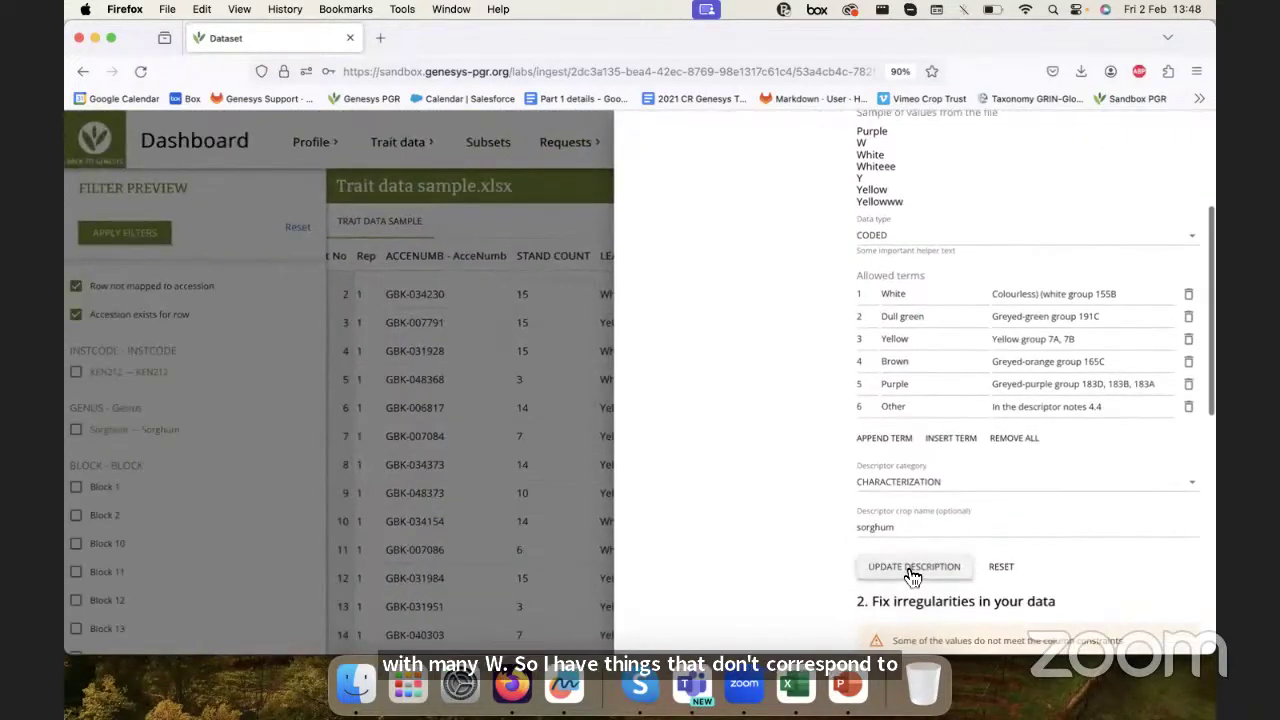
scroll(913, 577, down, 3)
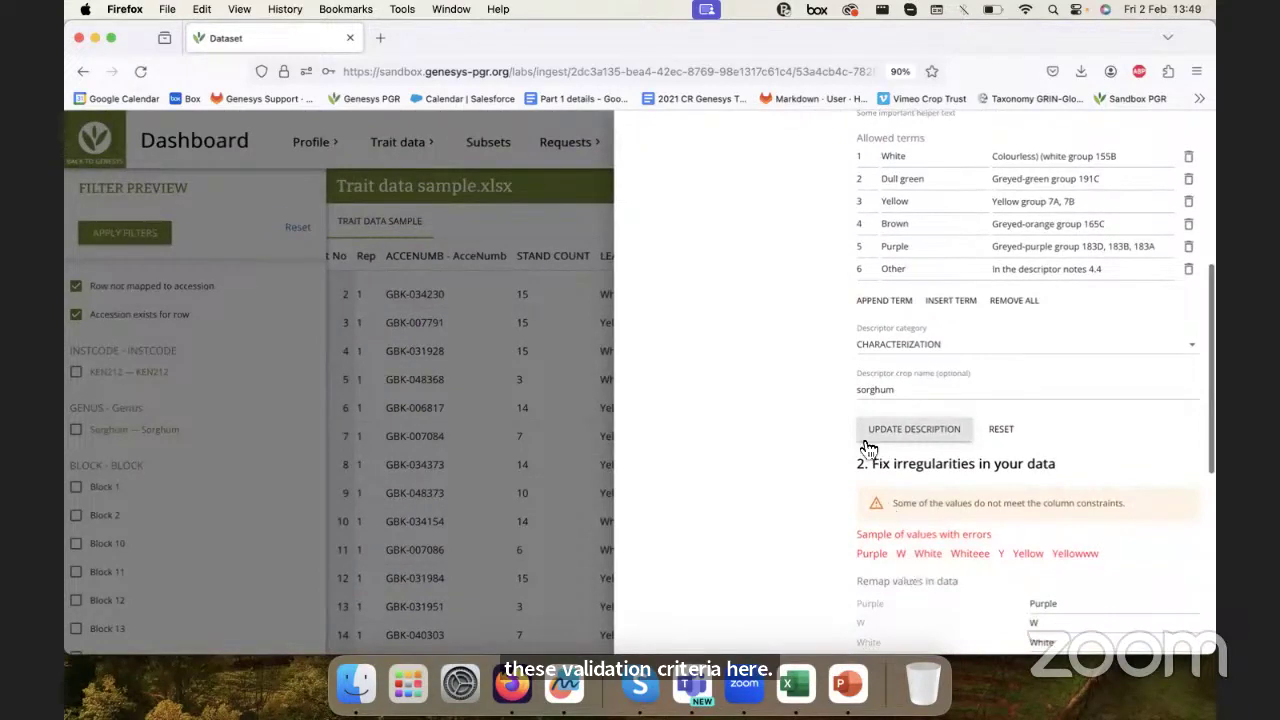
scroll(1015, 460, down, 5)
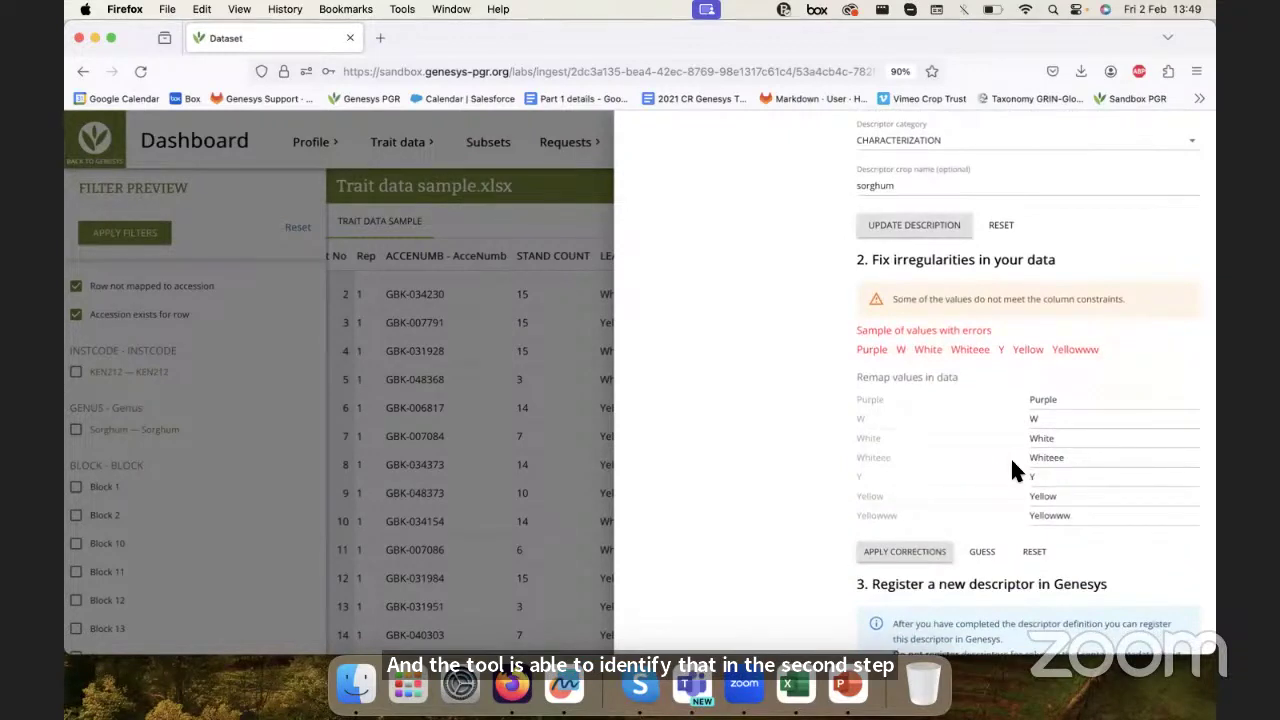
scroll(1010, 456, up, 5)
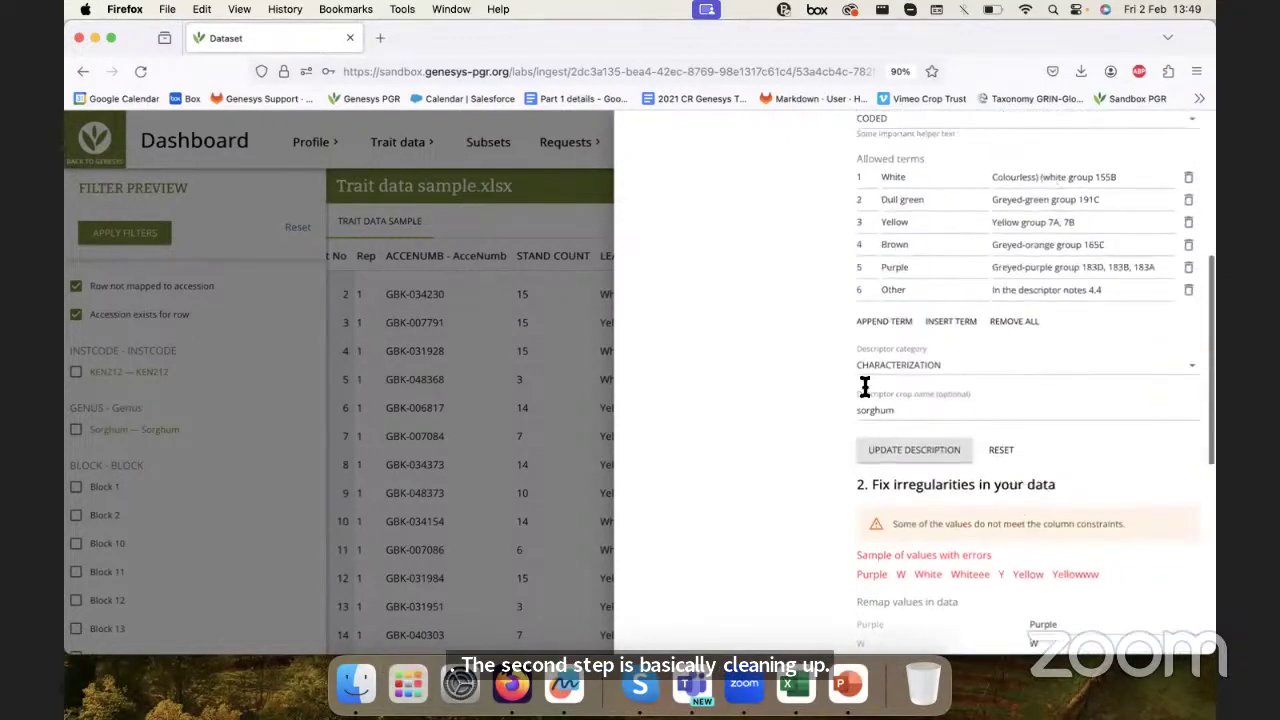
scroll(1036, 398, down, 6)
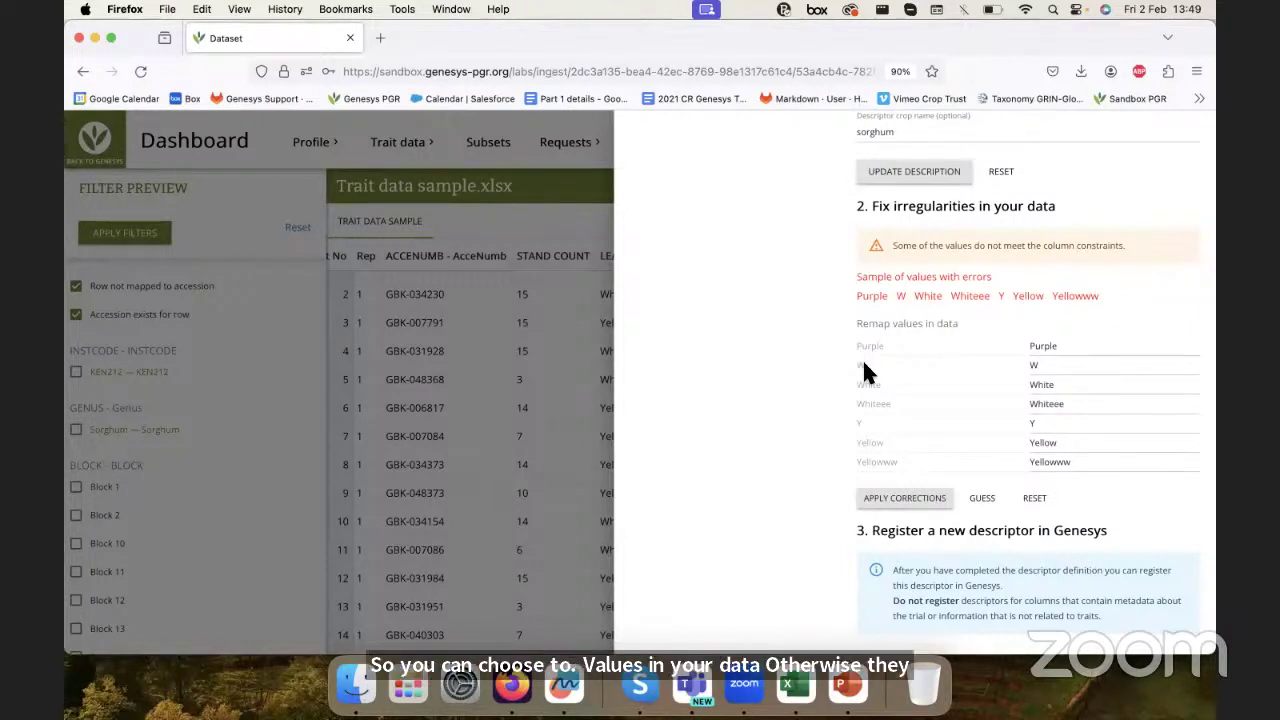
scroll(866, 370, up, 5)
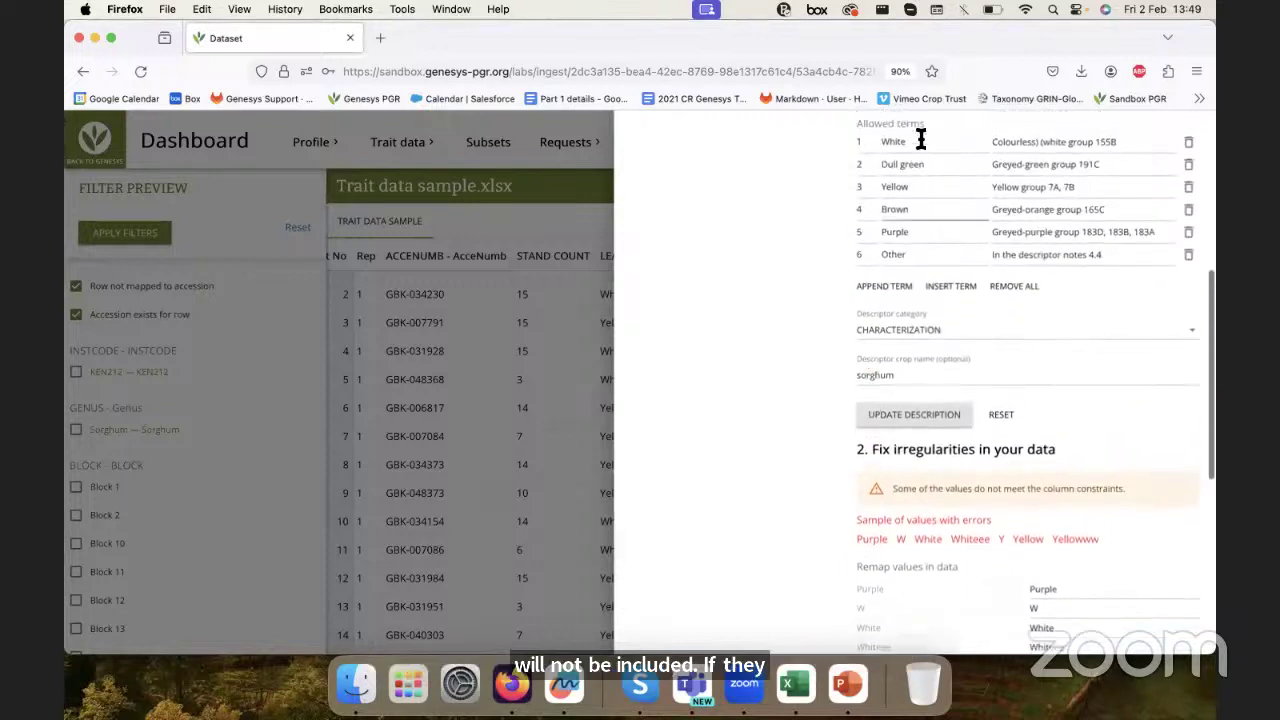
scroll(891, 423, down, 4)
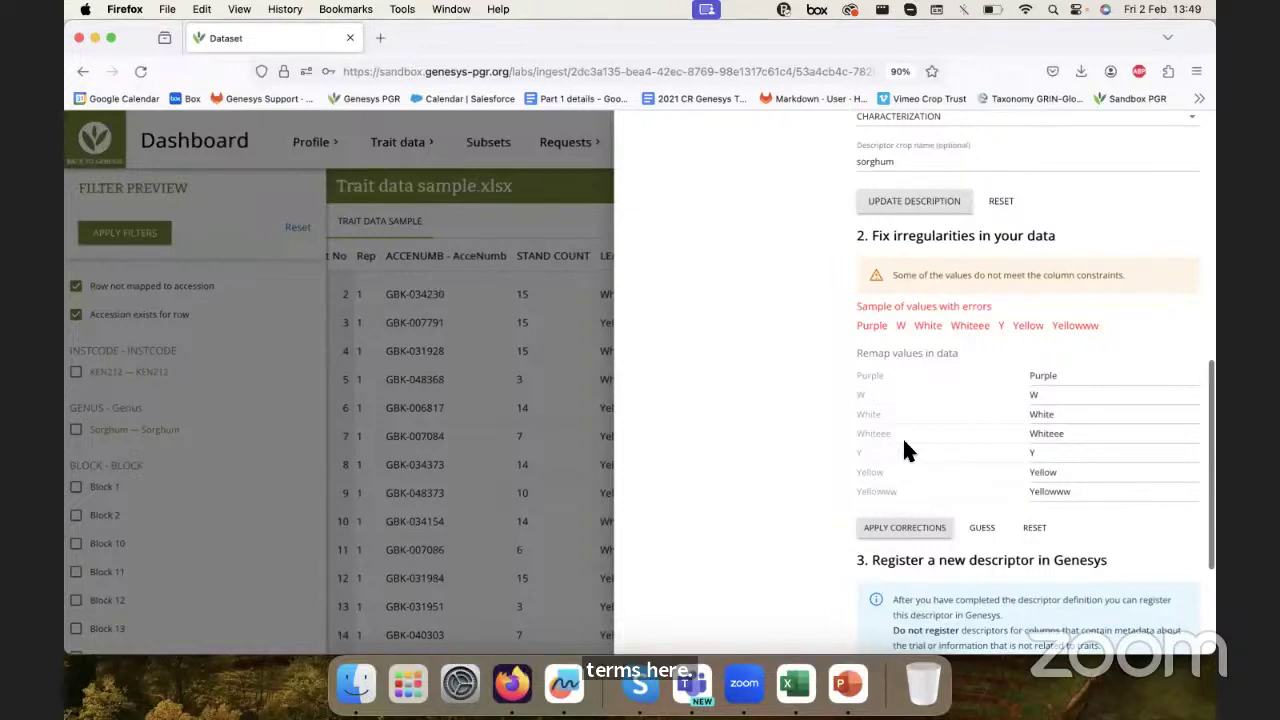
- Auto-suggest term codes for the colour values and check those suggested for White and Yellow
click(980, 531)
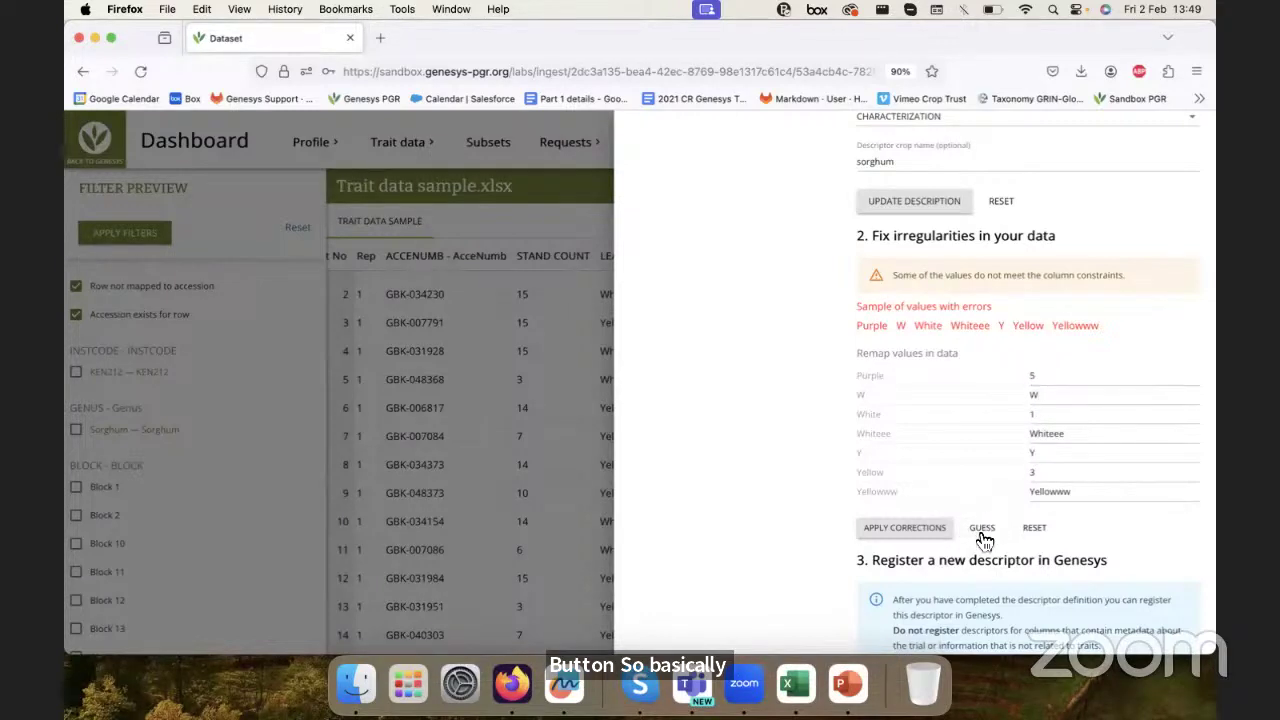
scroll(862, 385, up, 4)
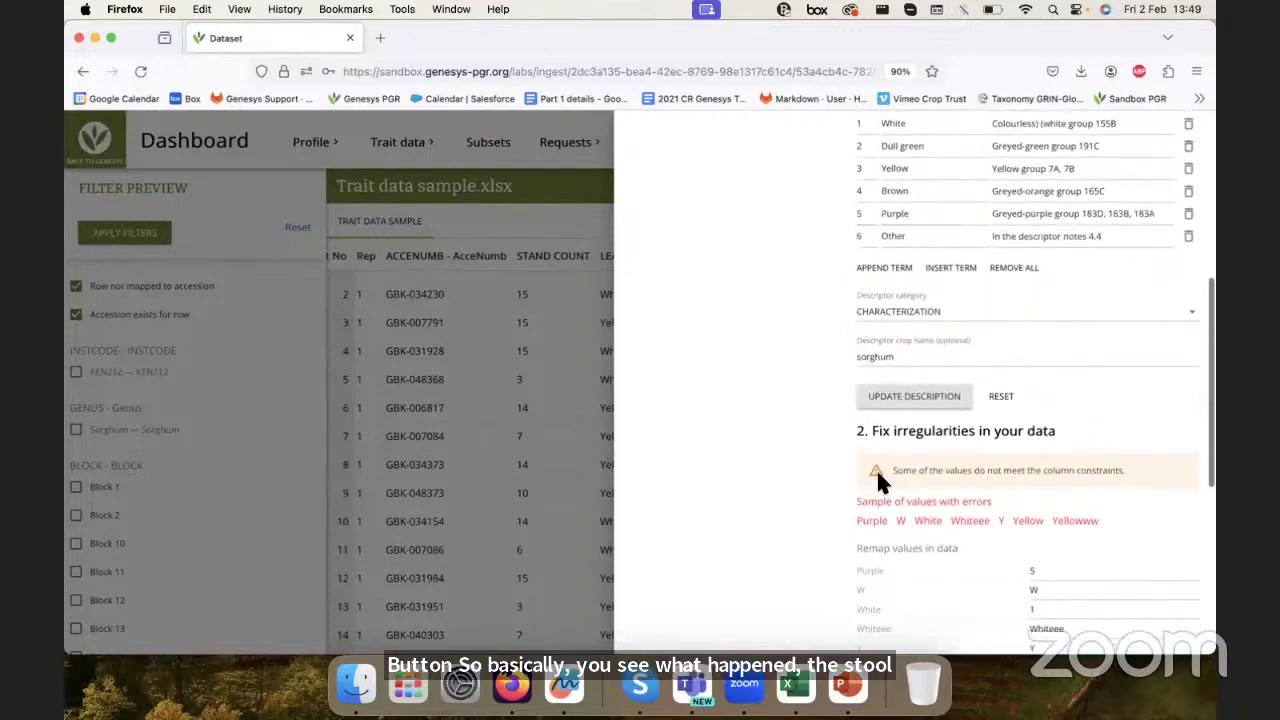
click(1039, 610)
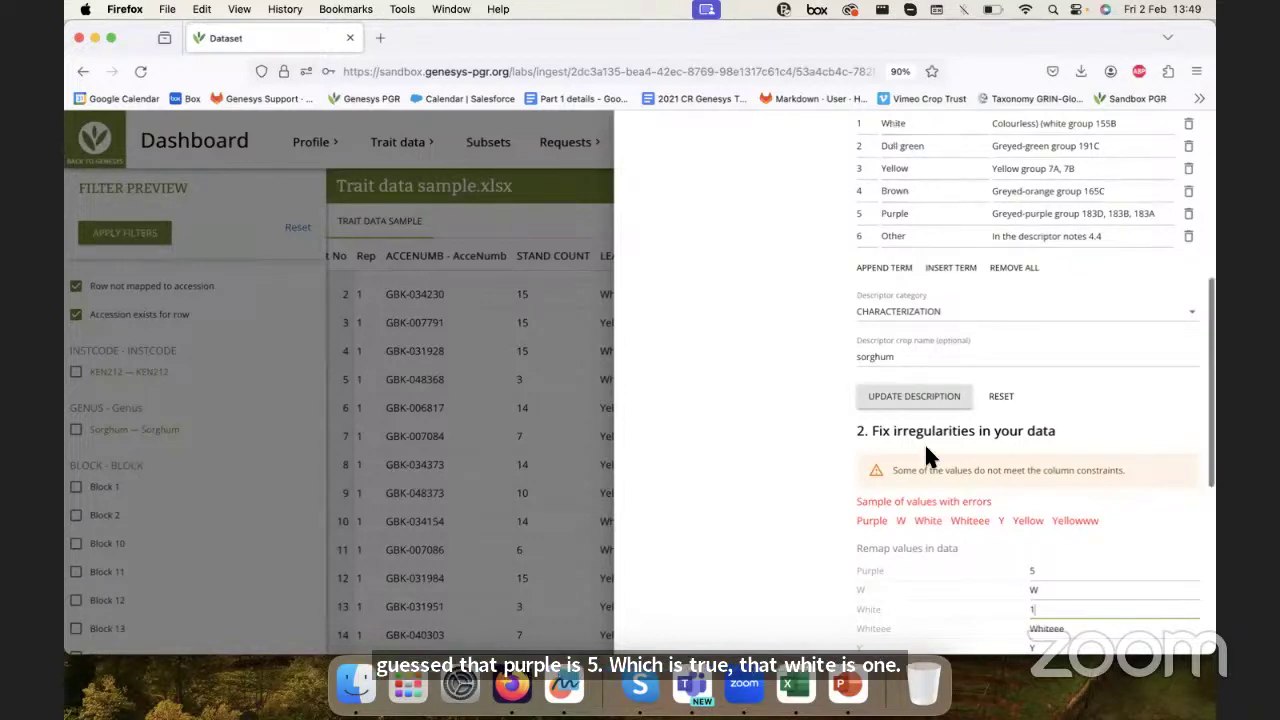
scroll(923, 451, down, 2)
scroll(938, 606, down, 1)
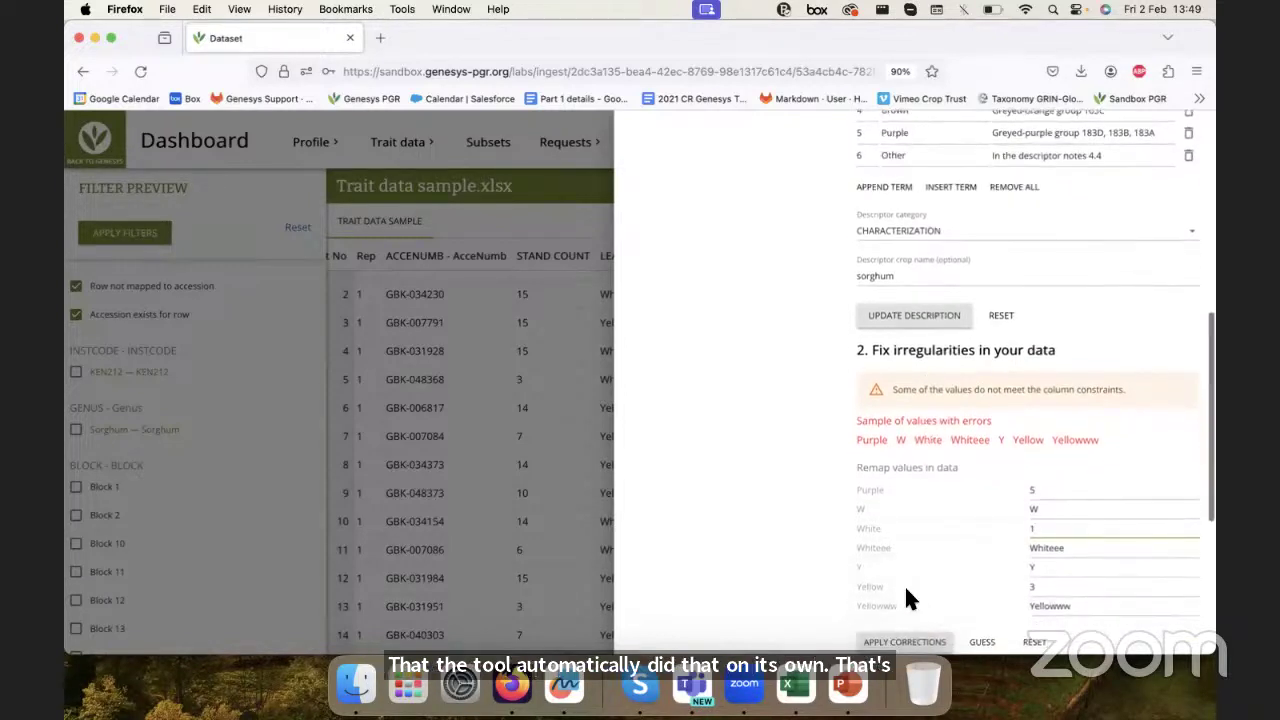
click(1037, 586)
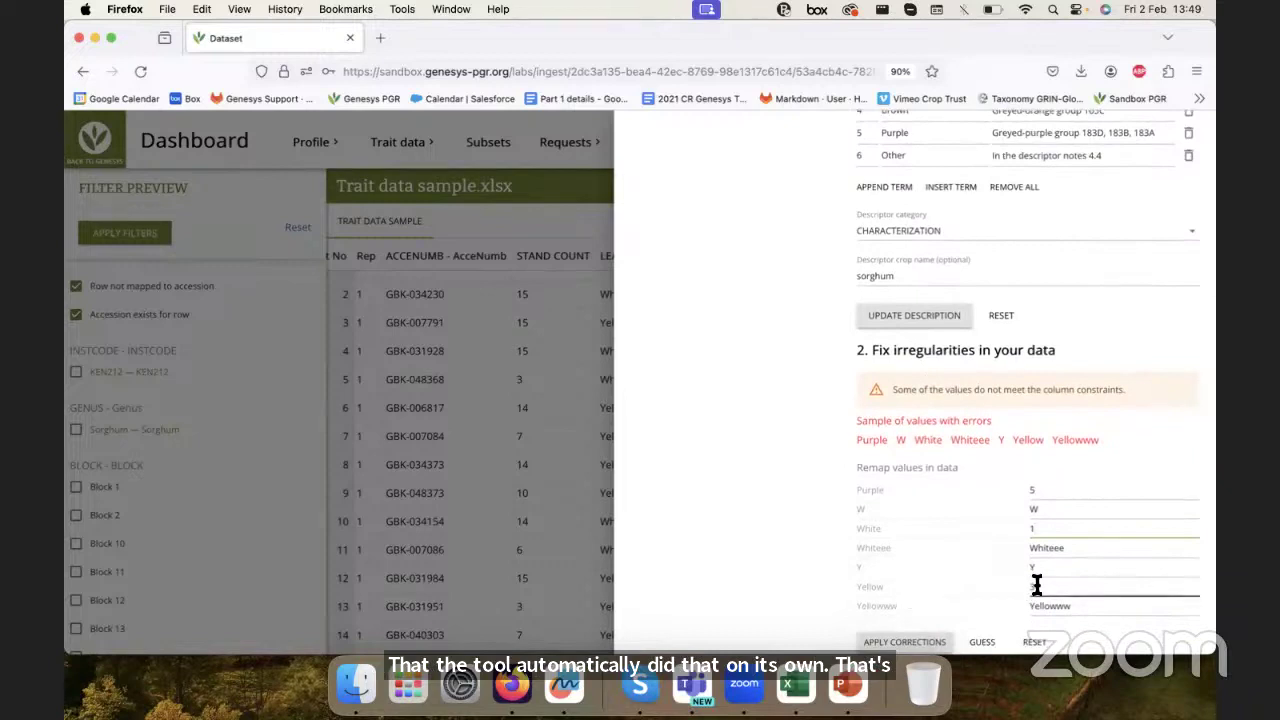
scroll(1037, 586, down, 2)
- Remap the W and Whiteee values to code 1
click(1043, 468)
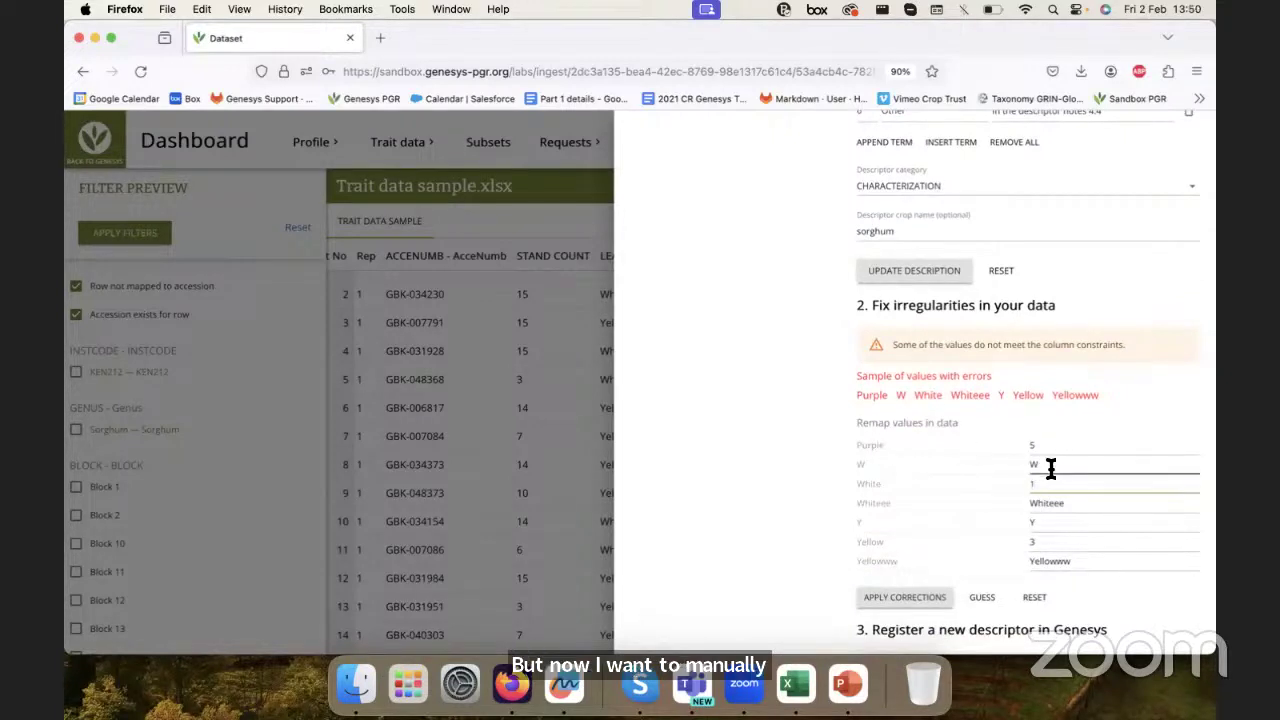
double_click(1051, 467)
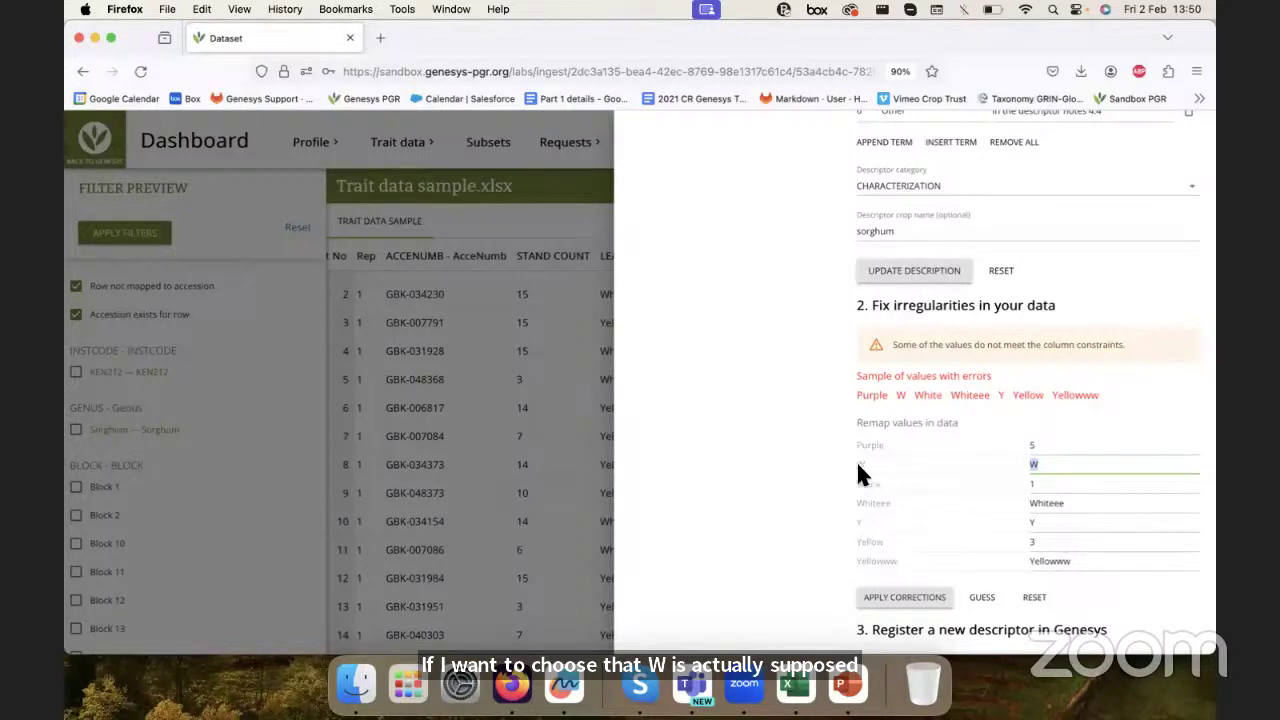
text(1)
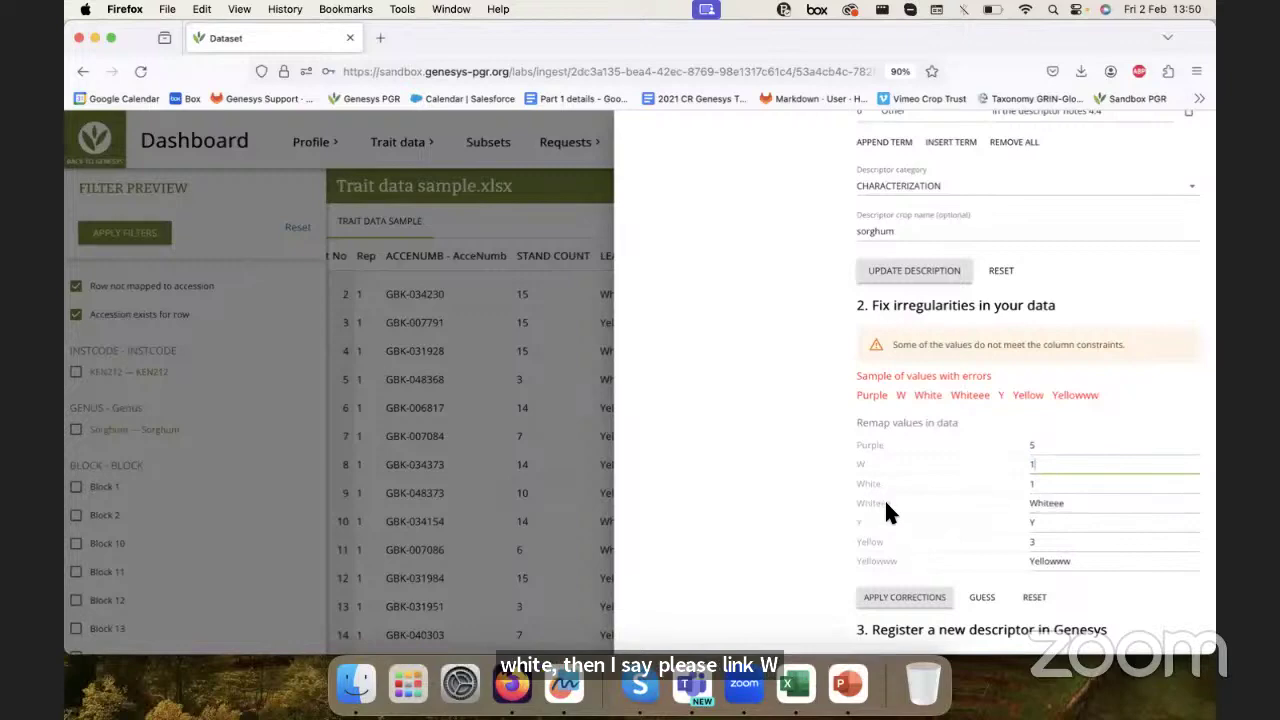
scroll(888, 510, up, 3)
double_click(1072, 503)
text(1)
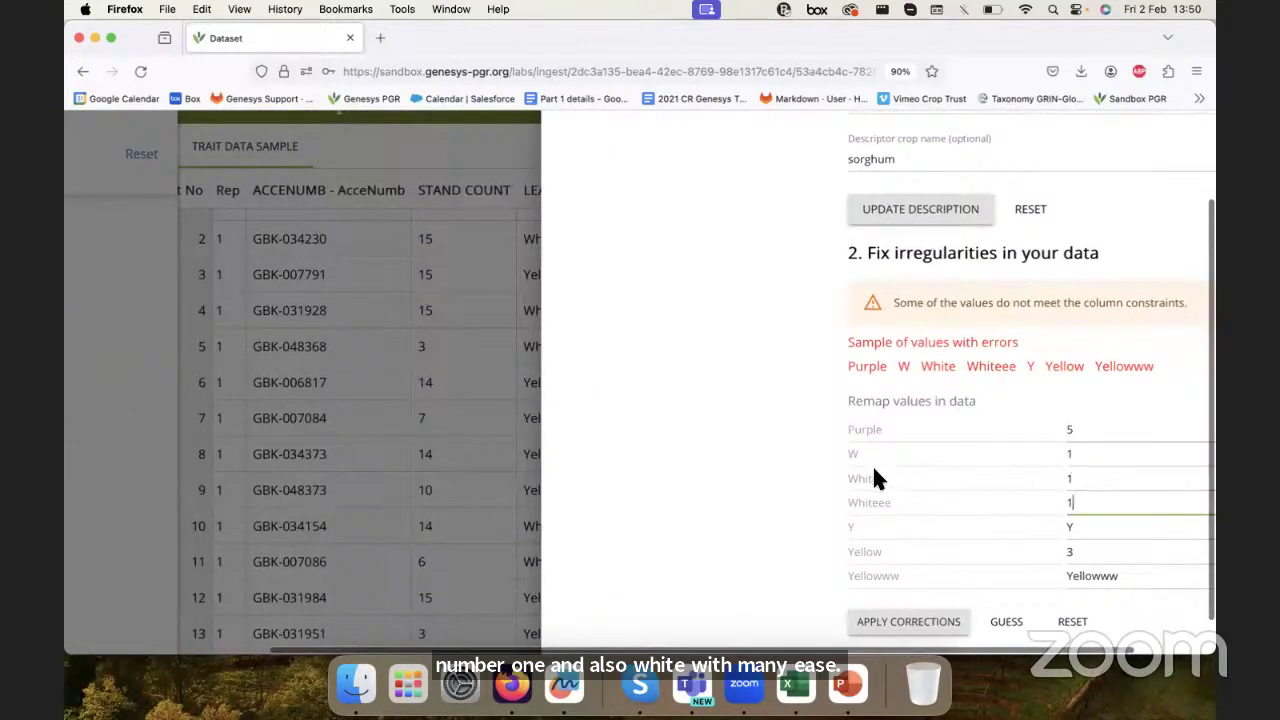
- Remap Yellowww to code 3 and apply the value corrections
scroll(992, 510, down, 2)
click(1077, 477)
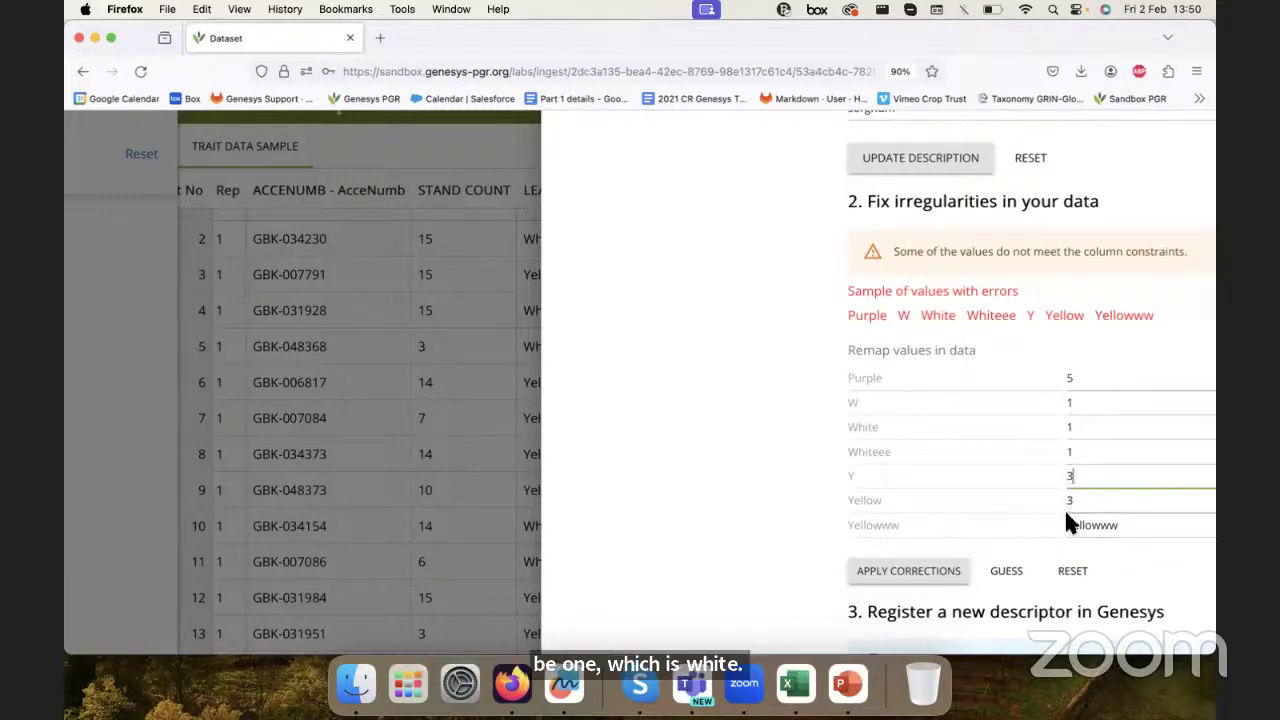
drag(1067, 528, 1120, 524)
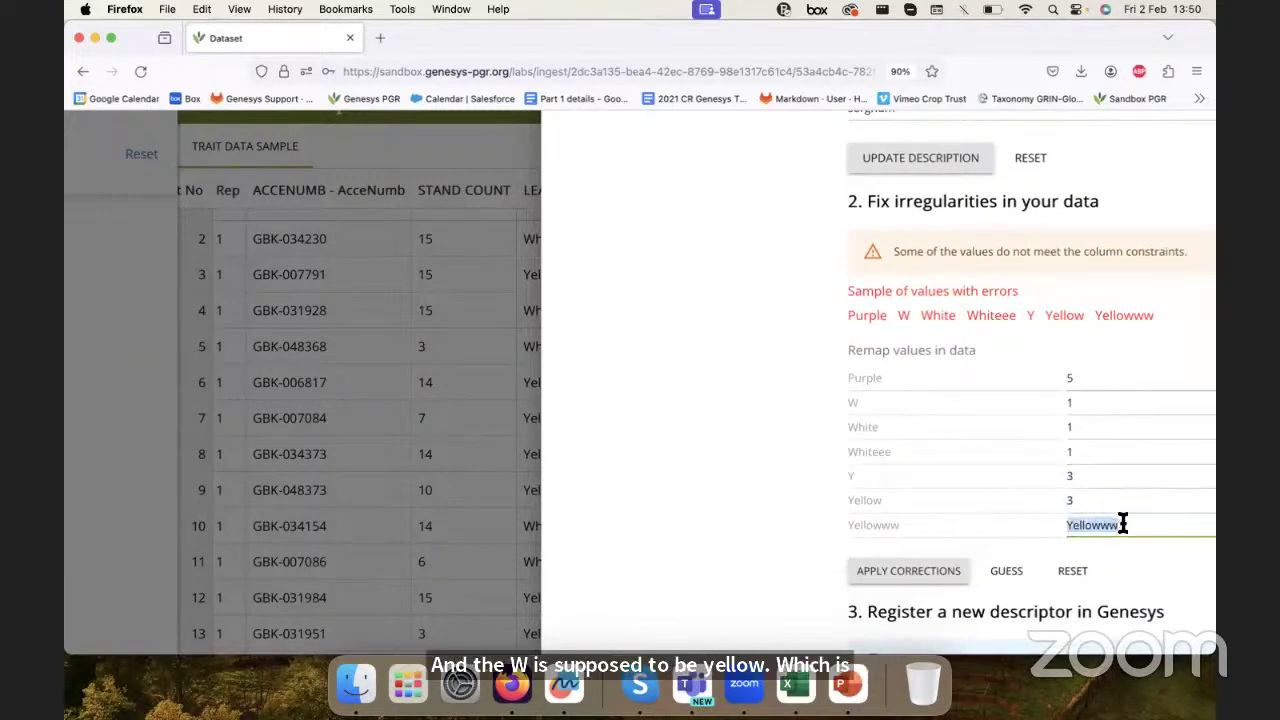
text(3)
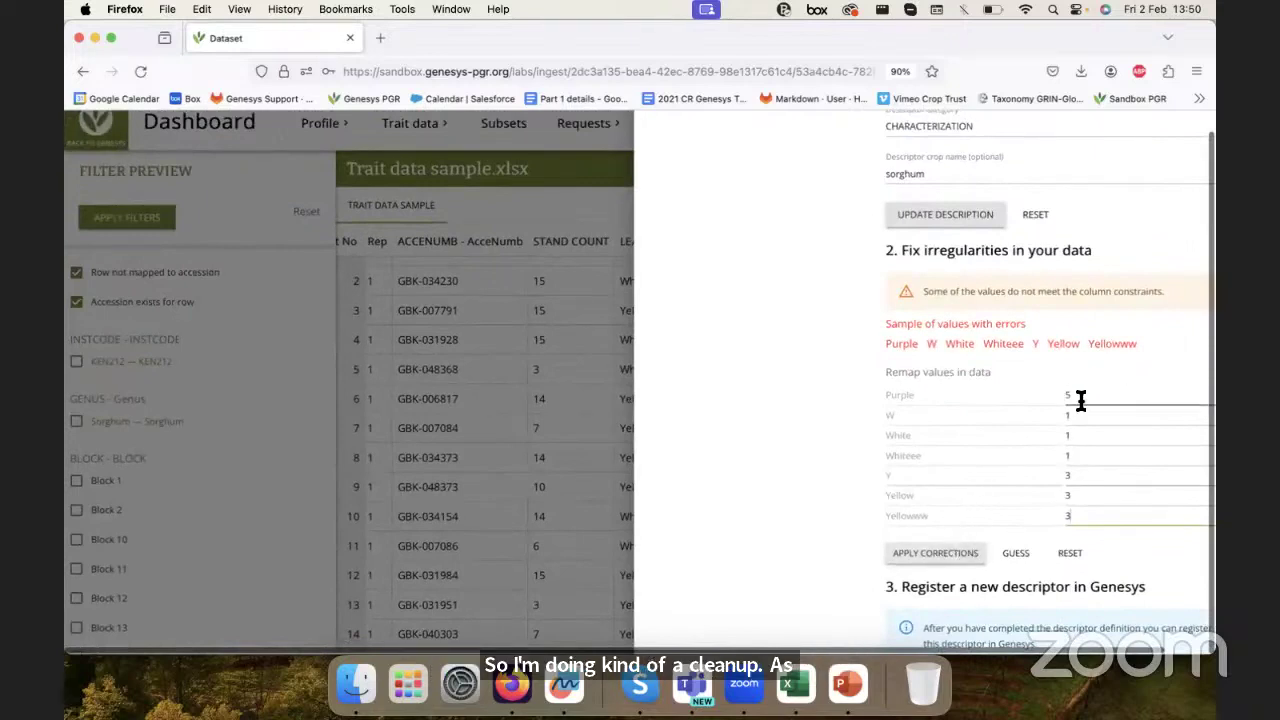
click(935, 559)
scroll(940, 325, up, 1)
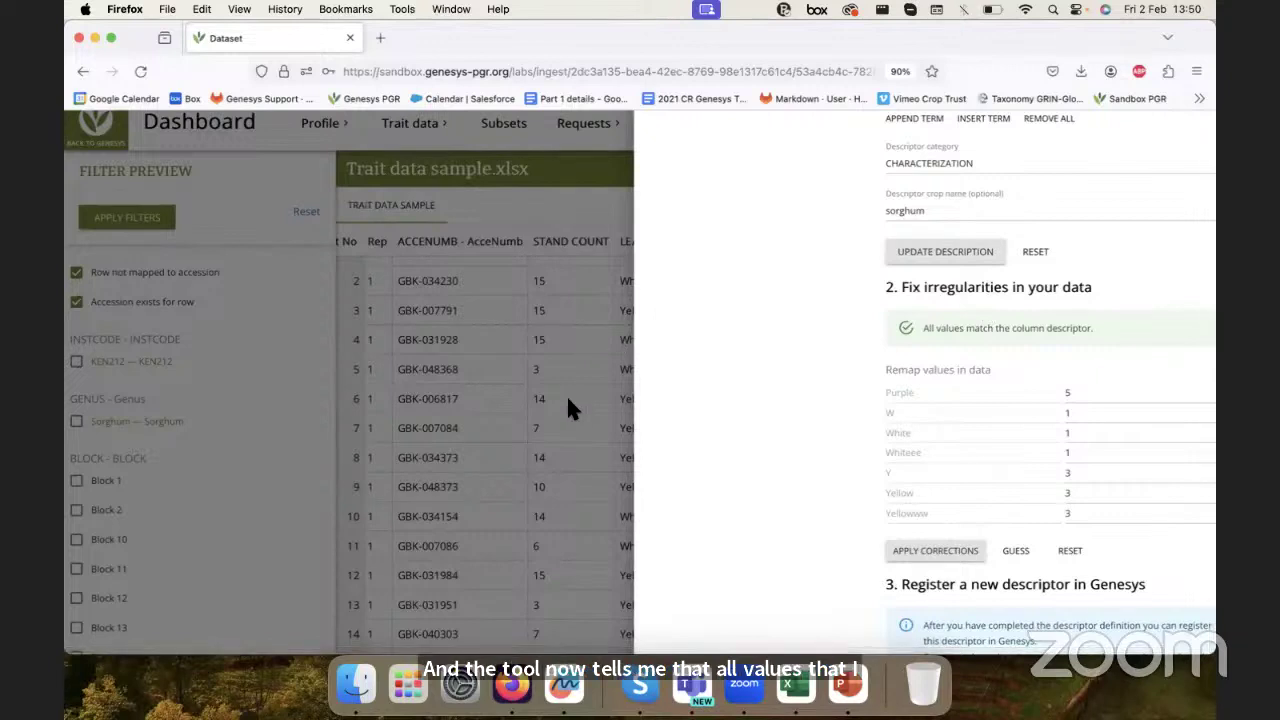
scroll(1007, 325, up, 5)
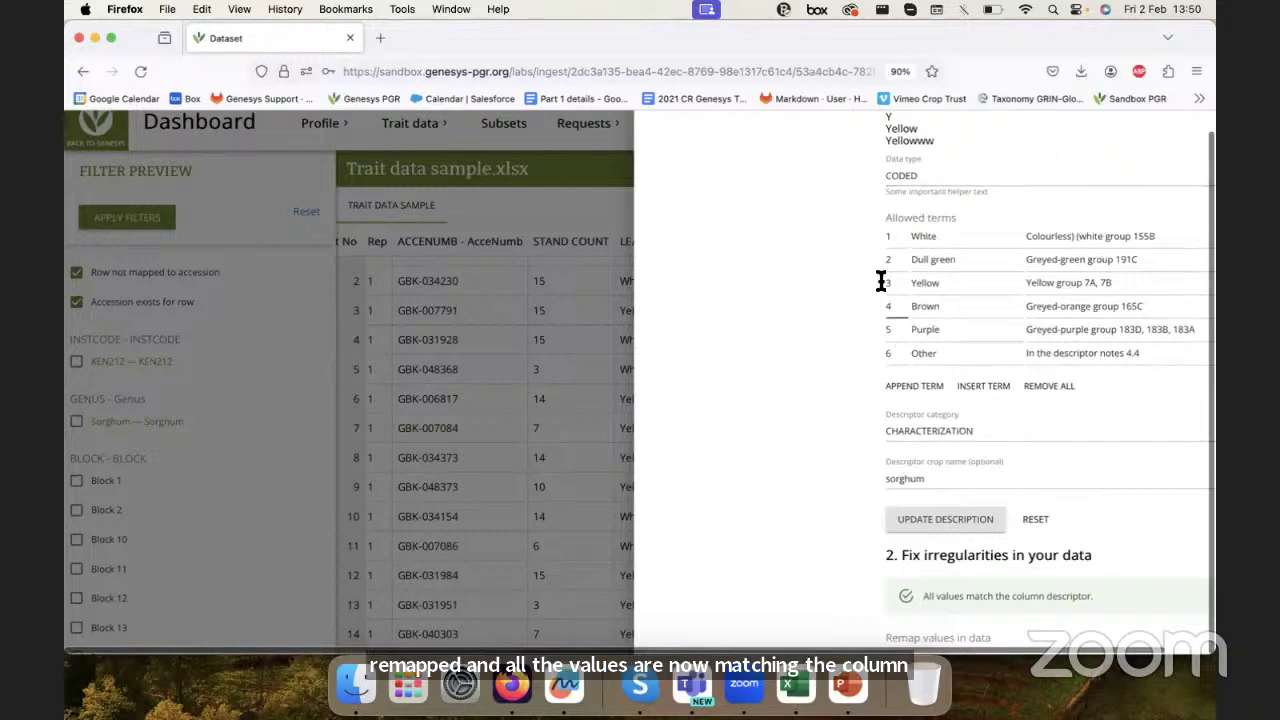
scroll(880, 281, down, 8)
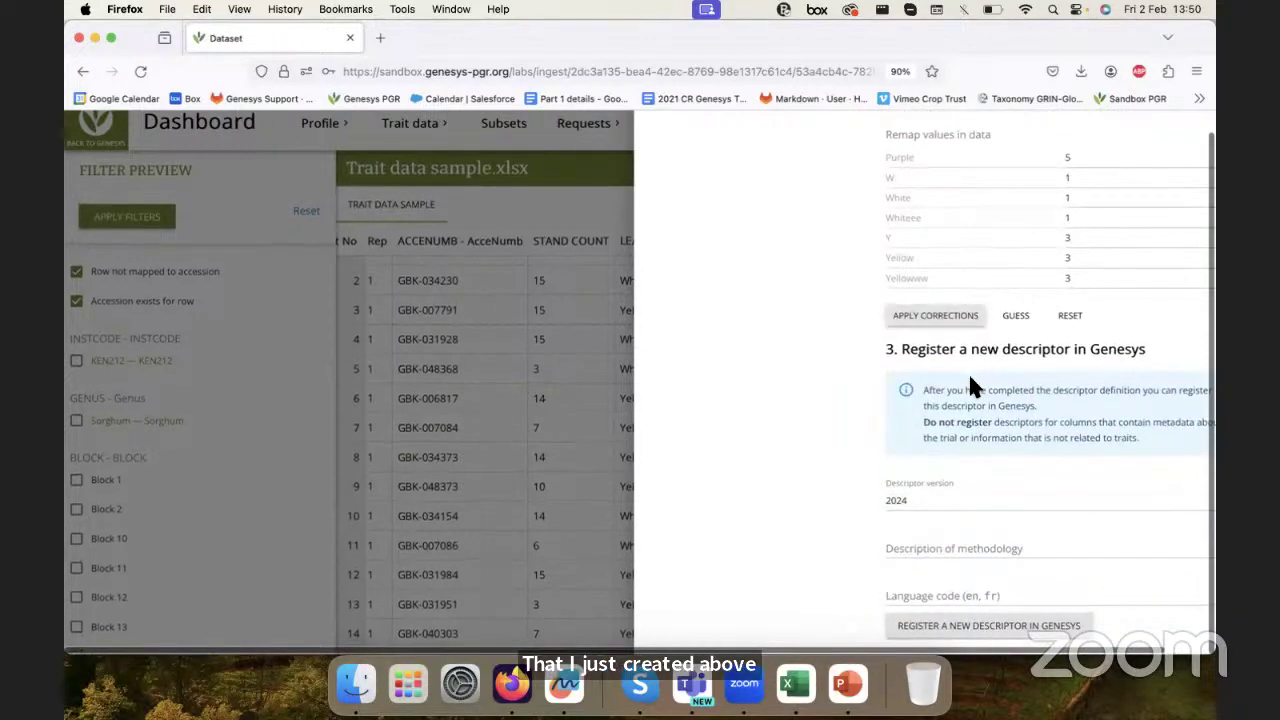
scroll(968, 383, up, 5)
scroll(969, 386, up, 4)
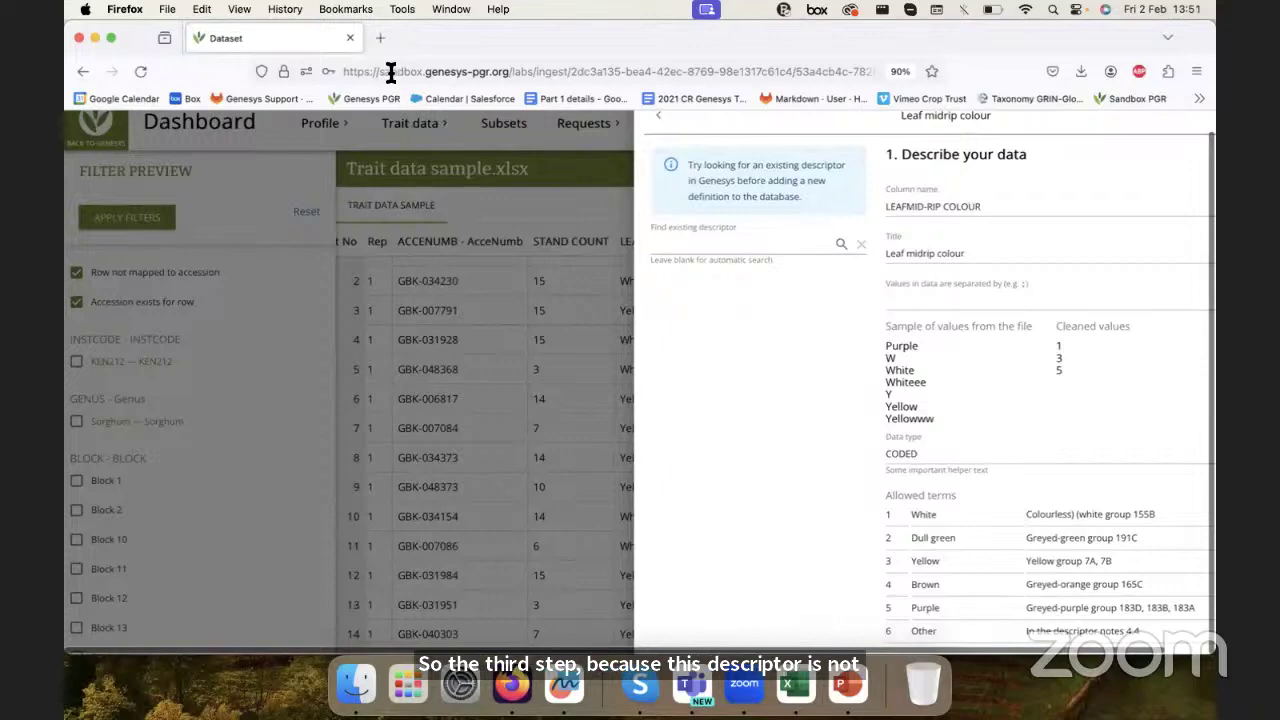
- Fill Description of methodology with the RHS colour codes note from the public descriptor page
scroll(984, 380, down, 12)
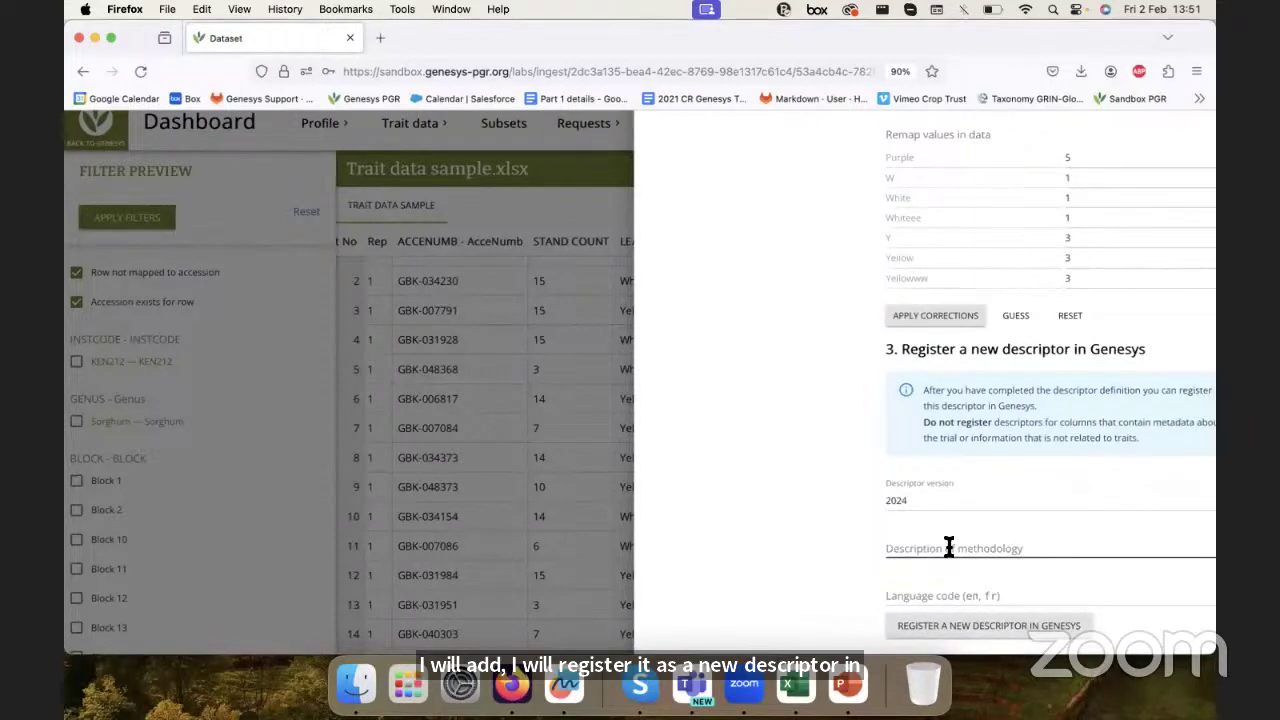
scroll(949, 546, right, 2)
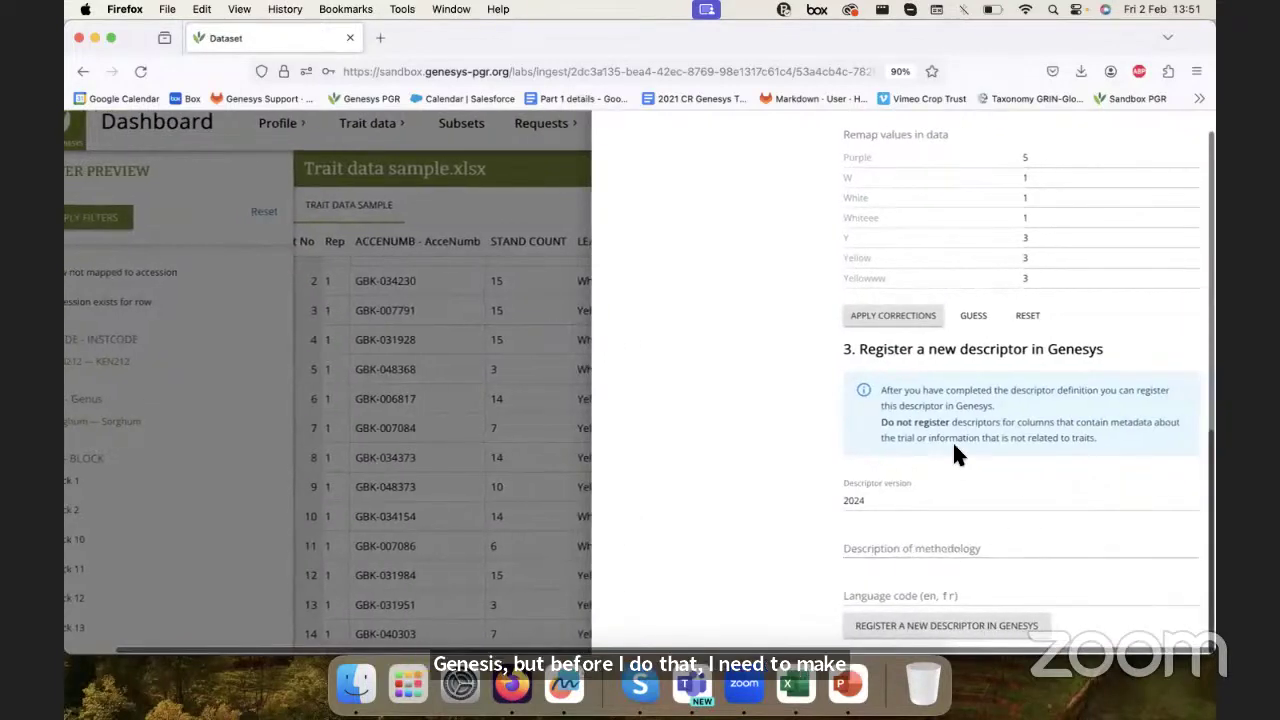
click(884, 541)
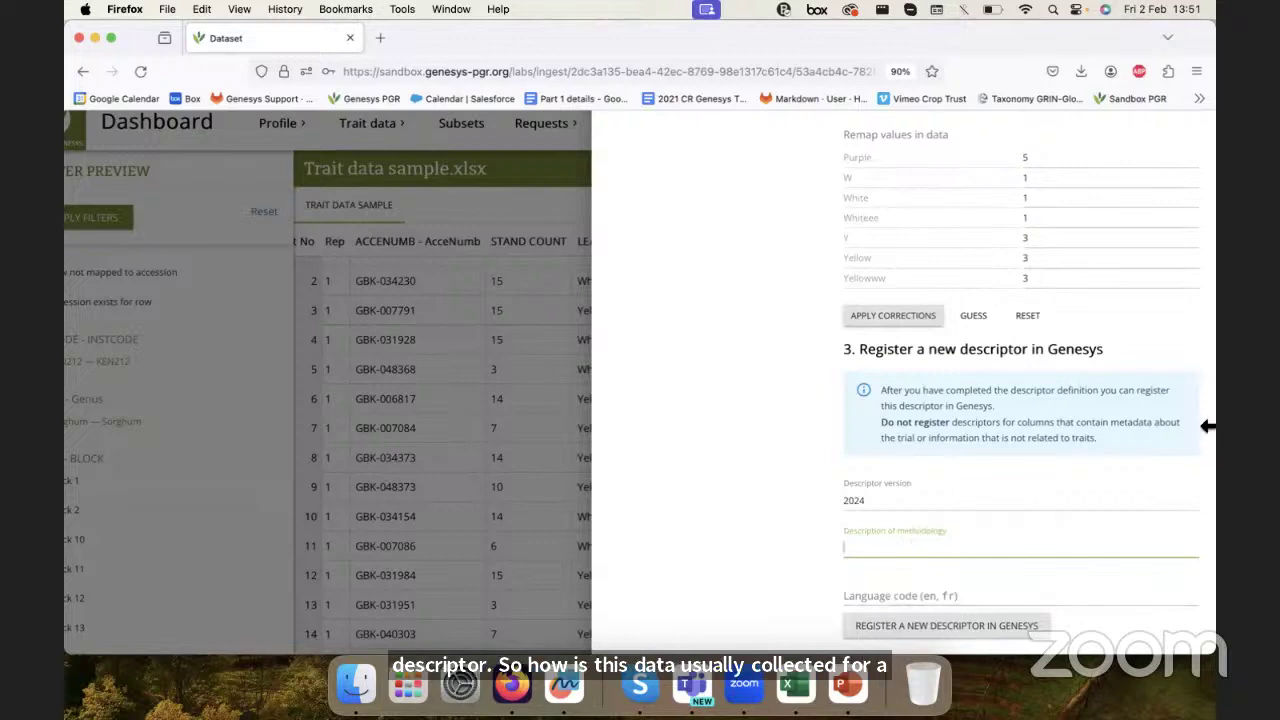
drag(1200, 391, 776, 380)
scroll(948, 402, down, 5)
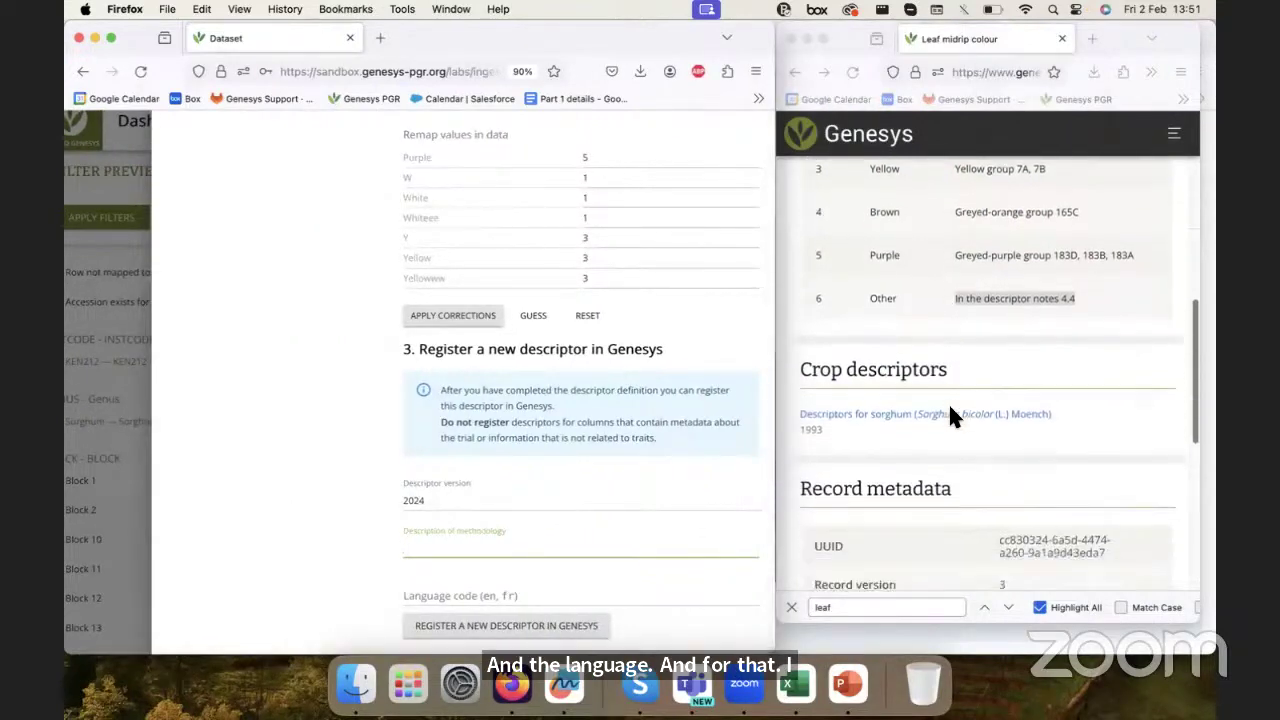
scroll(948, 410, up, 10)
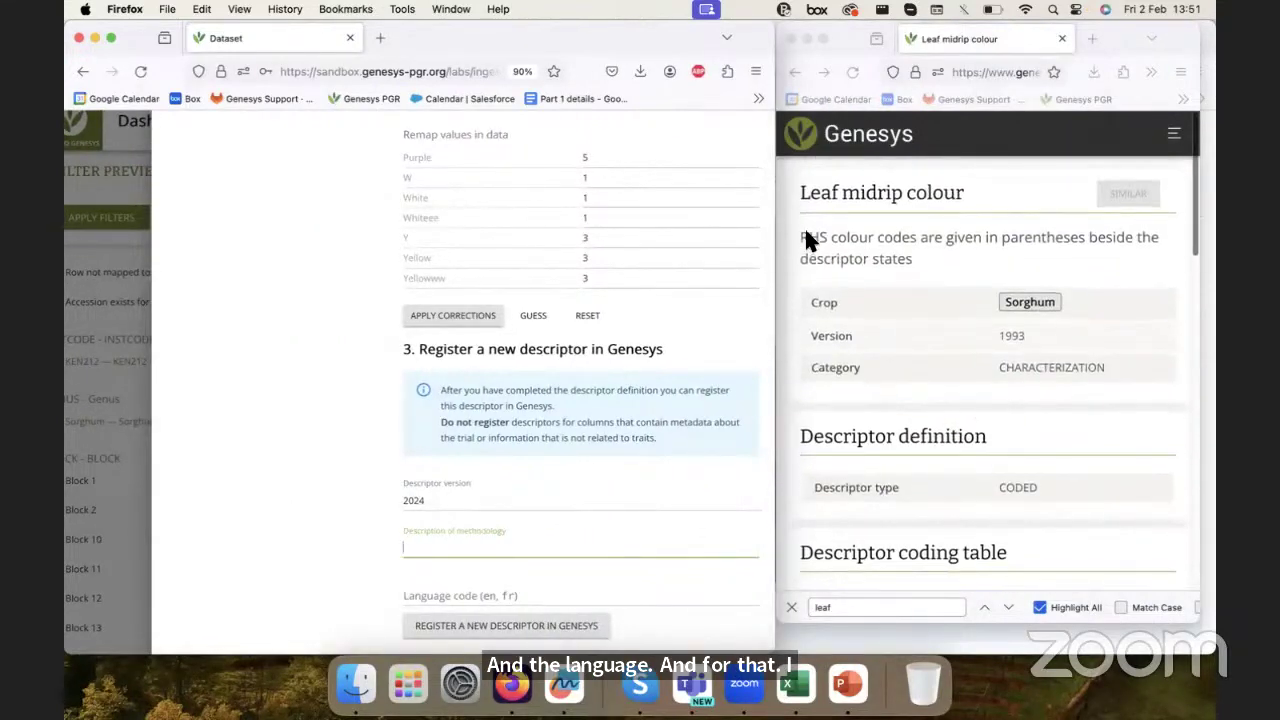
click(800, 240)
drag(800, 238, 916, 259)
key(super+c)
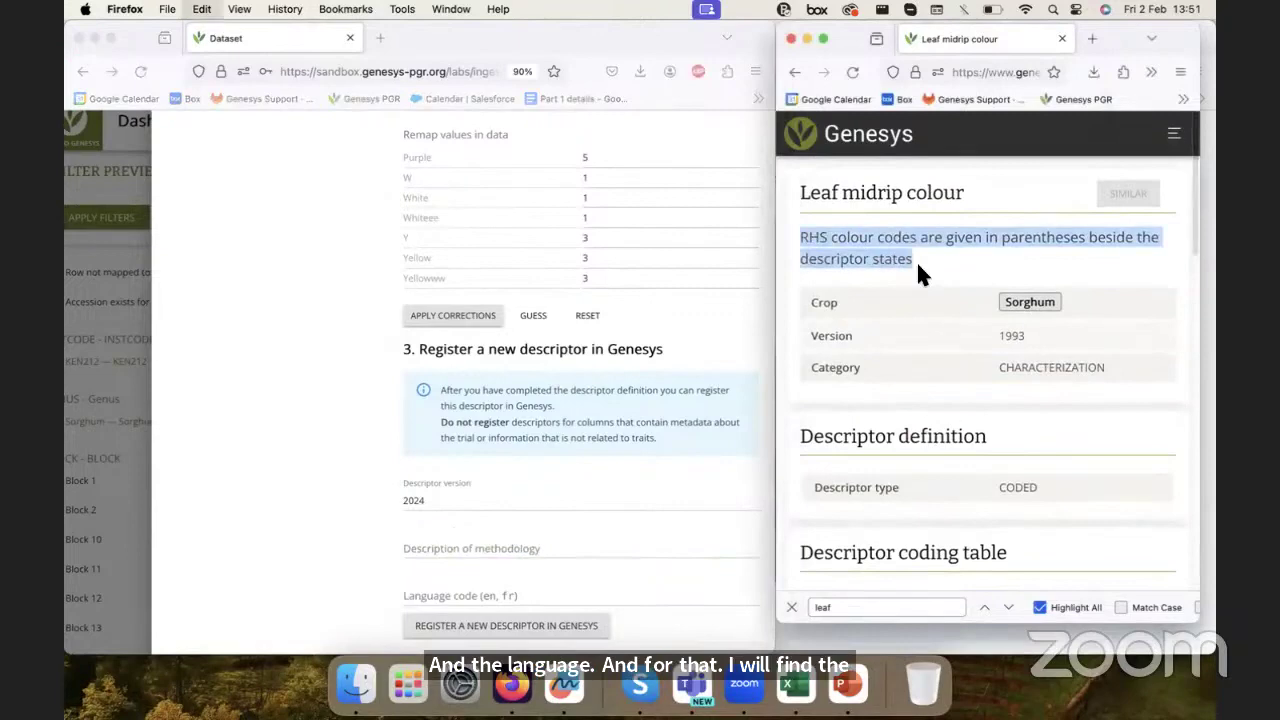
double_click(436, 26)
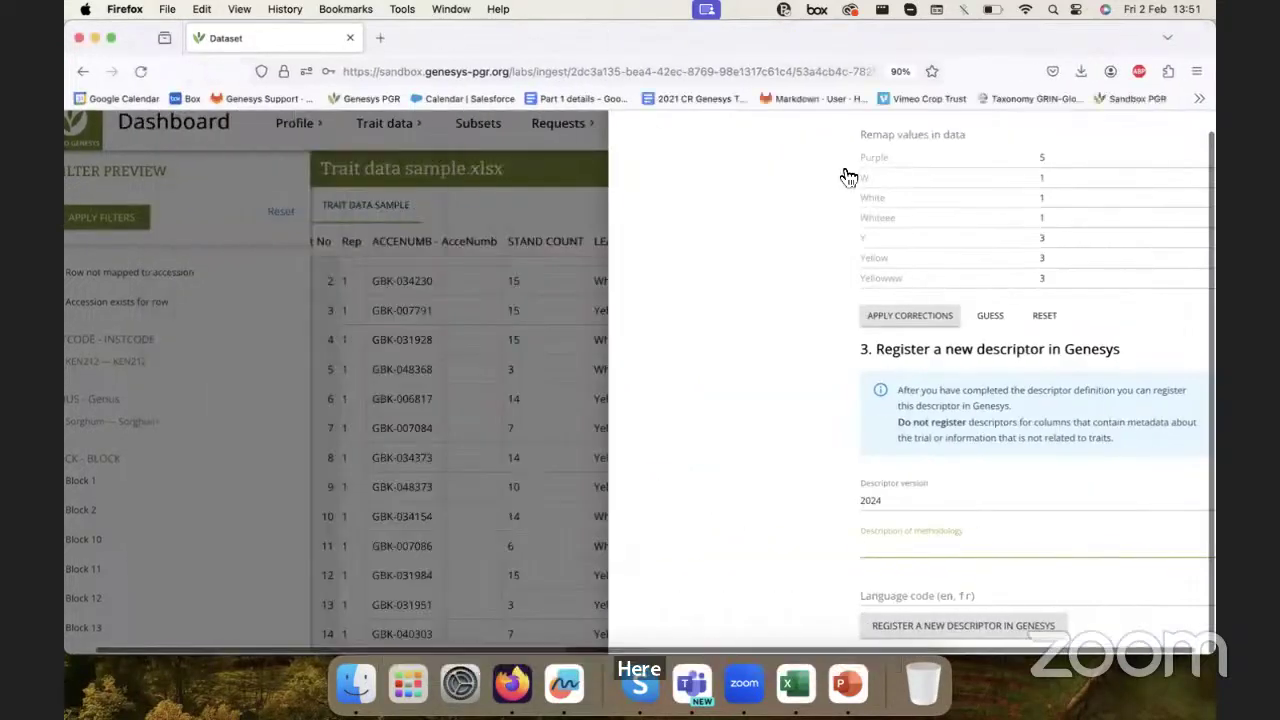
key(super+v)
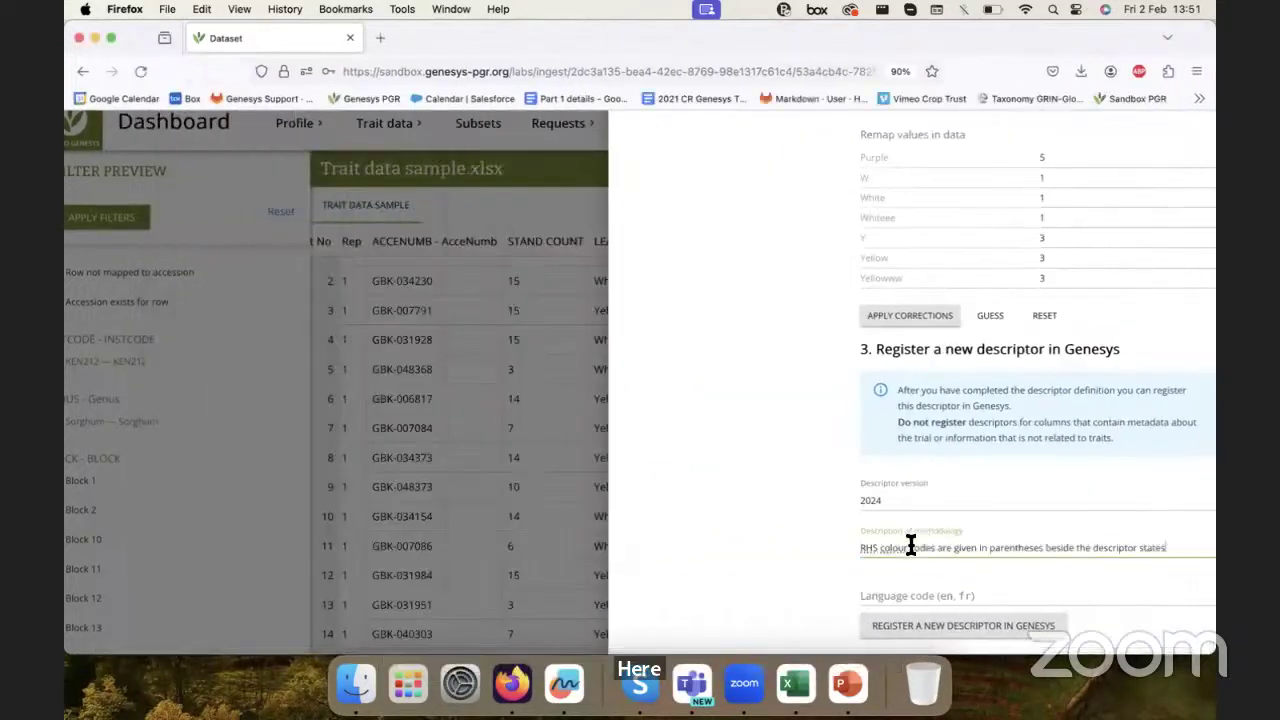
- Set language code to en and register the new Leaf midrip colour descriptor
click(895, 594)
text(en)
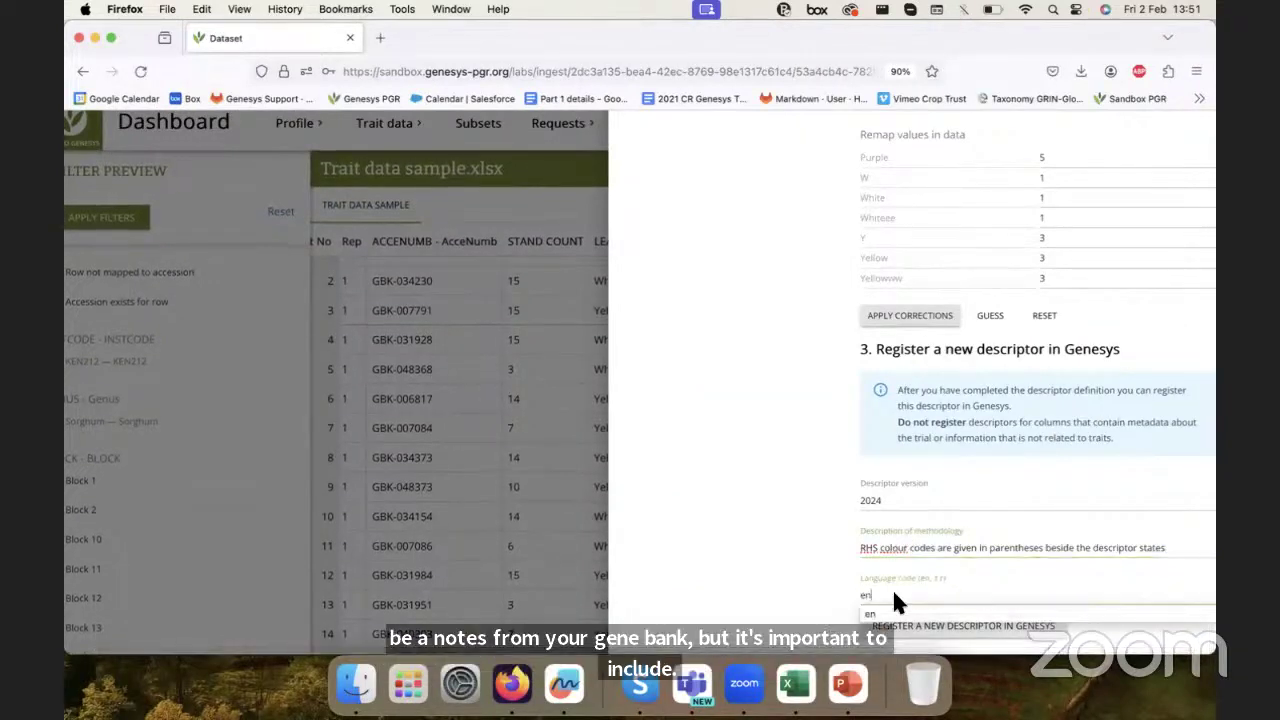
click(884, 625)
- Register the LEAFMID-RIP COLOUR observations and close the column panel to return to the table
scroll(680, 632, up, 5)
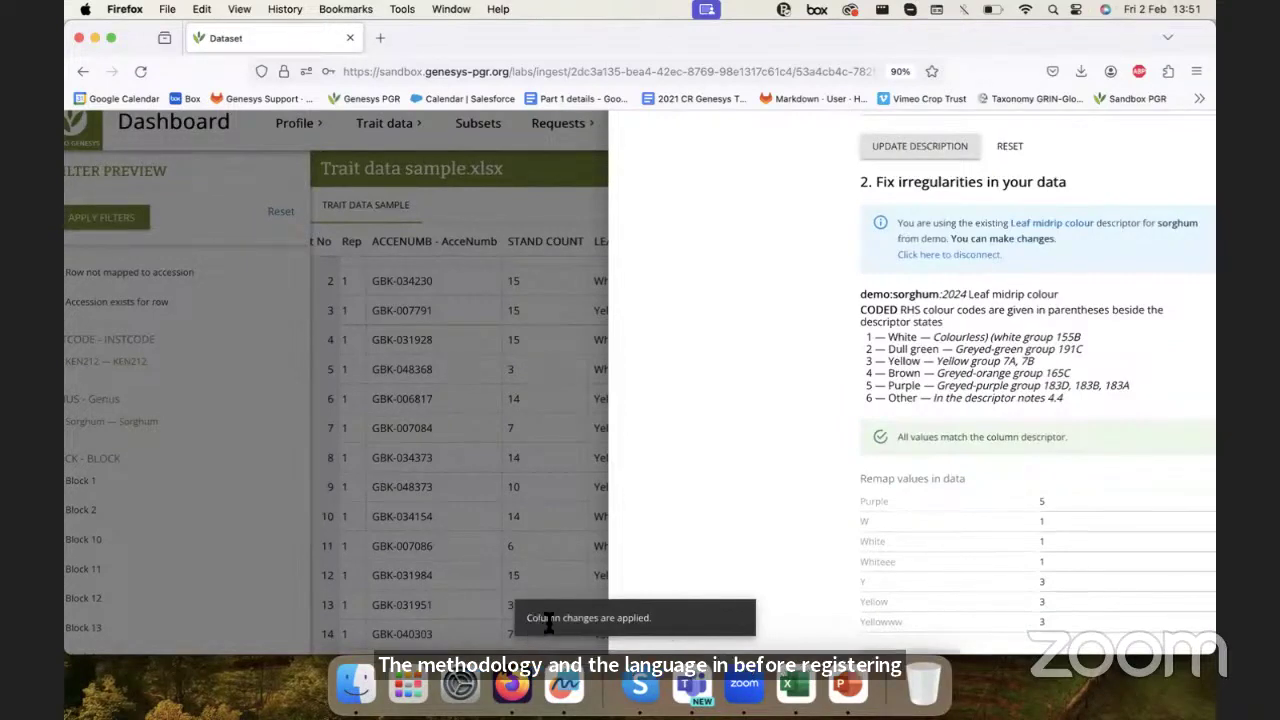
scroll(734, 480, down, 4)
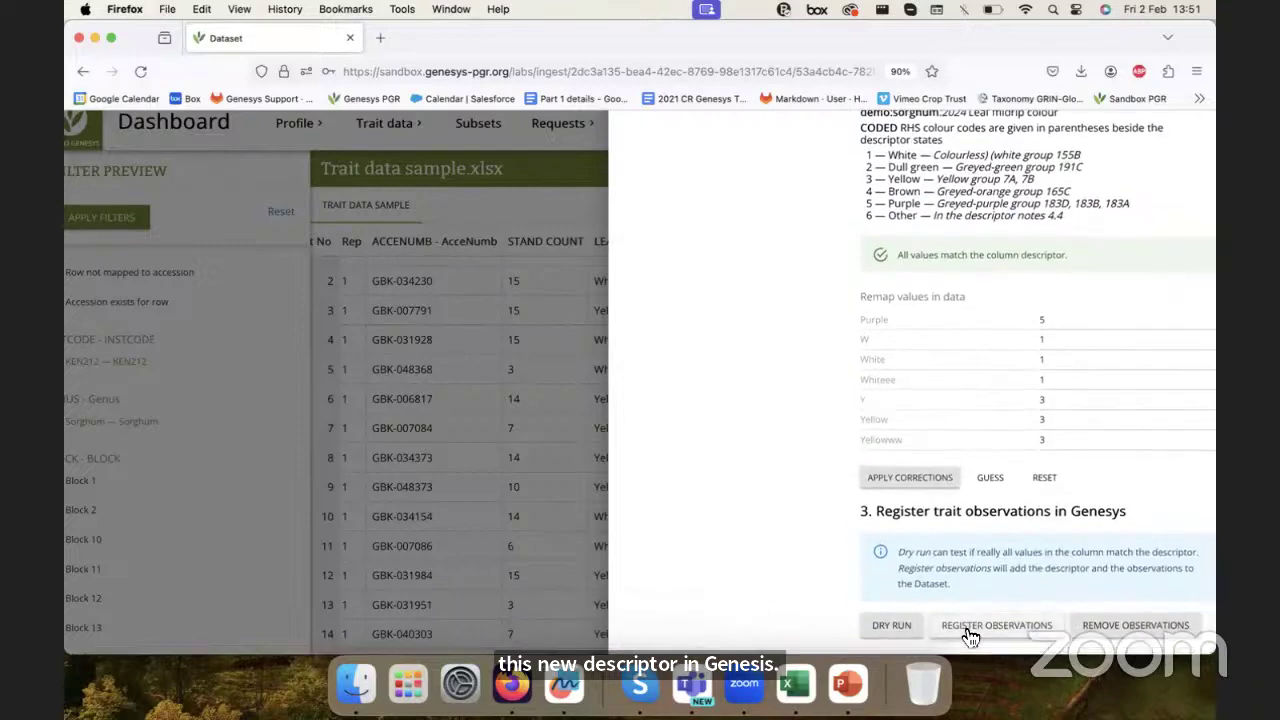
scroll(951, 553, down, 2)
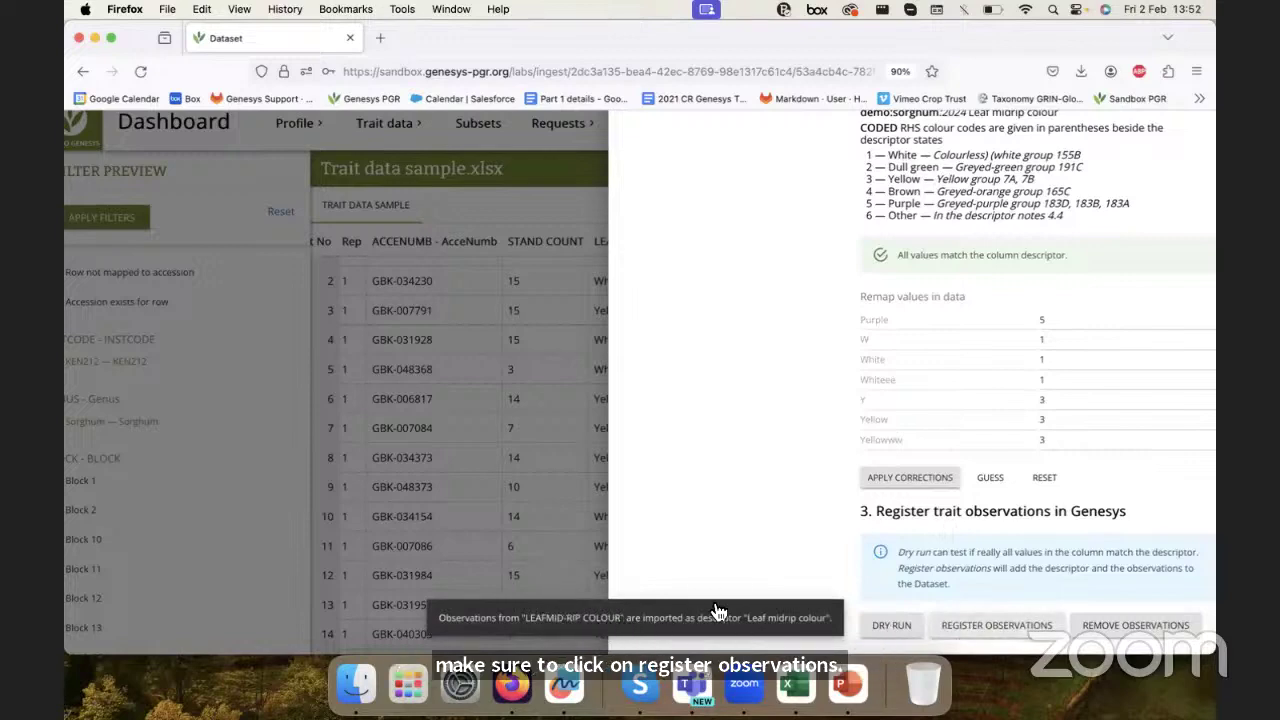
scroll(1010, 315, up, 10)
scroll(943, 585, down, 3)
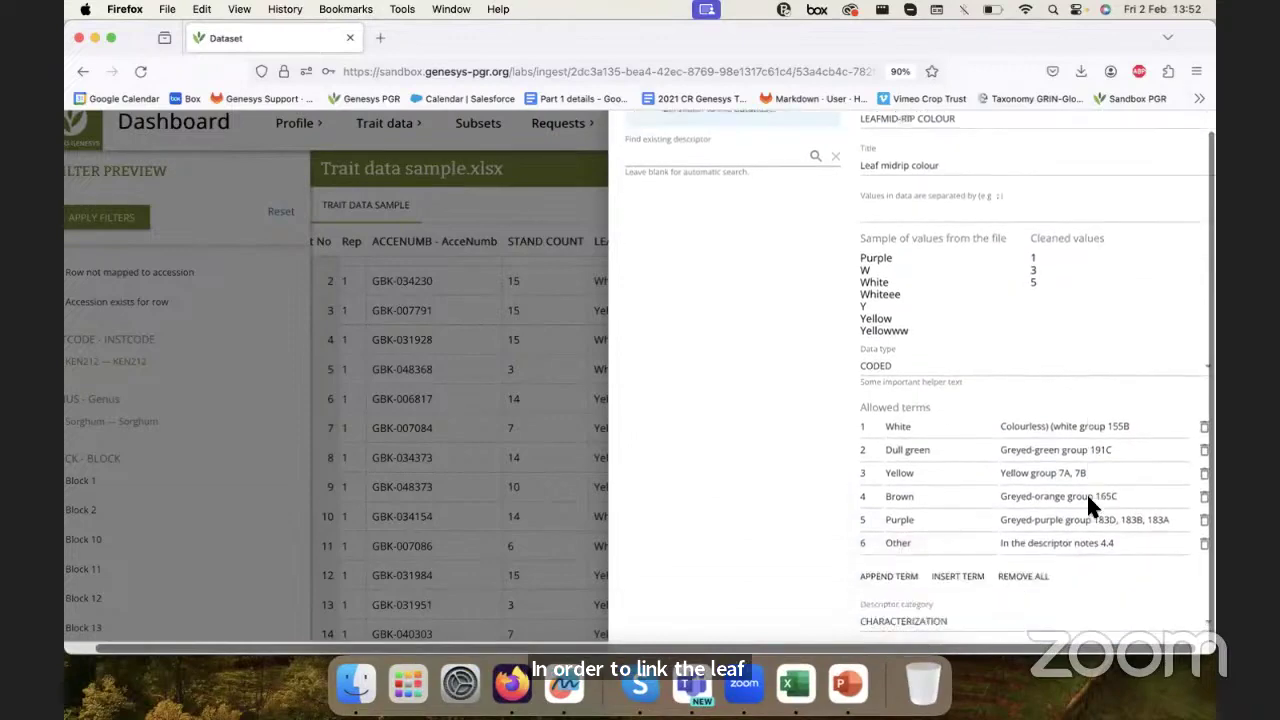
click(558, 450)
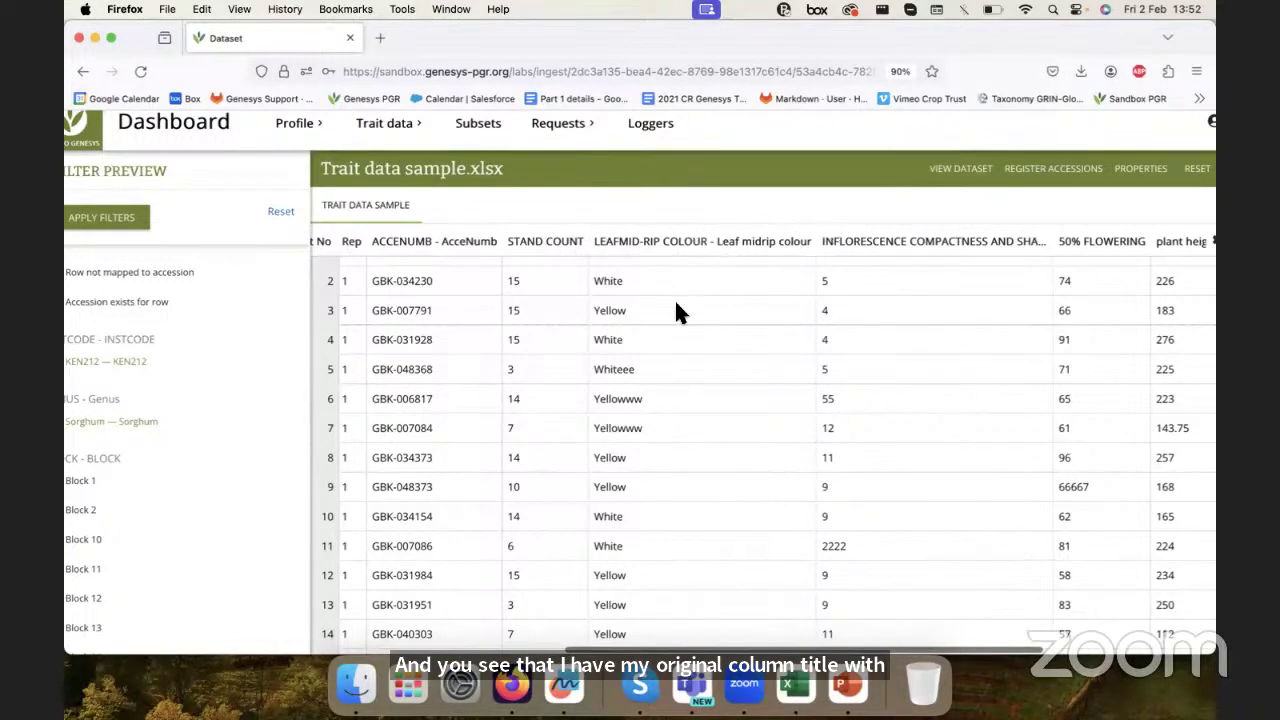
- Open View Dataset in a new Firefox tab beside the trait data table
scroll(676, 312, up, 1)
scroll(676, 312, down, 5)
scroll(676, 312, up, 5)
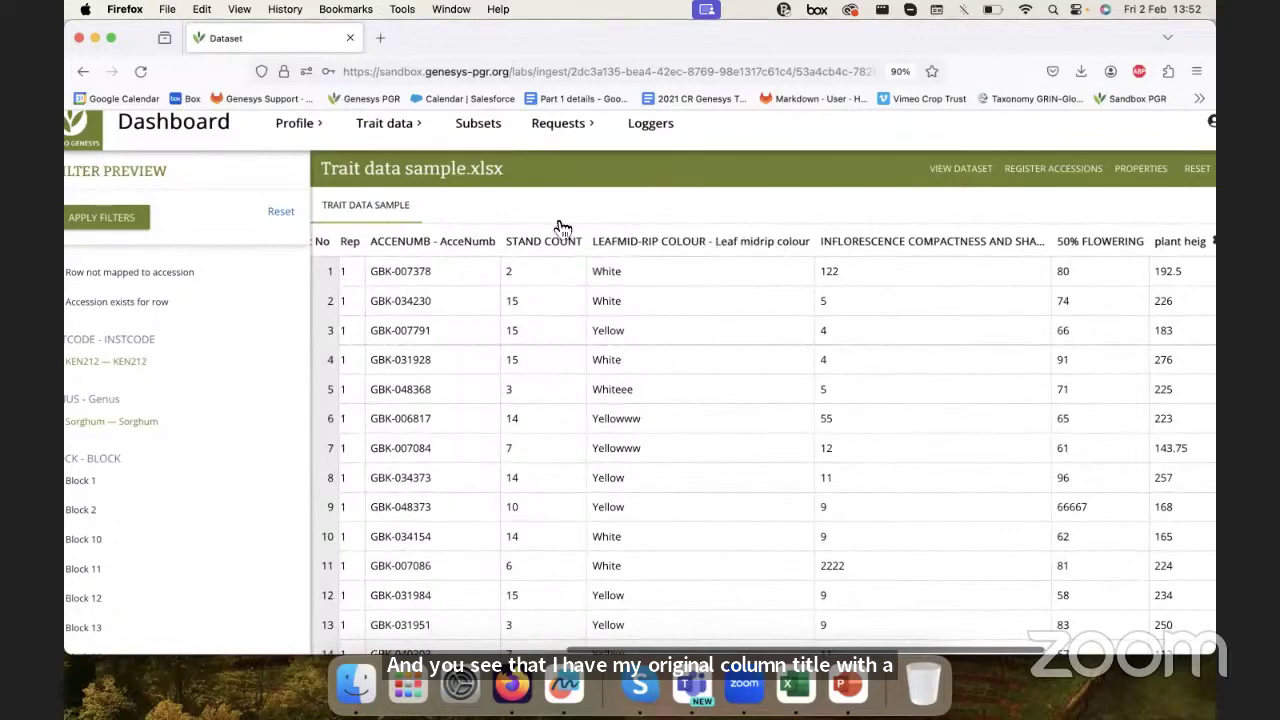
scroll(634, 257, left, 2)
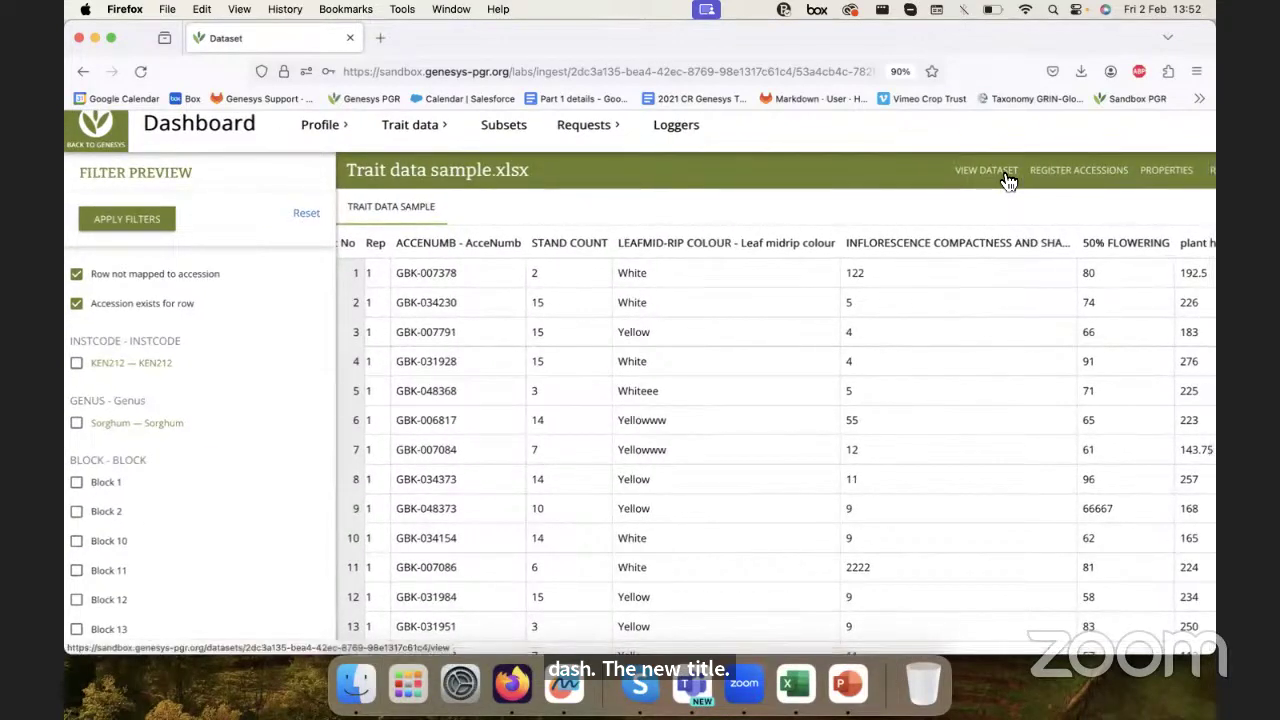
right_click(1005, 177)
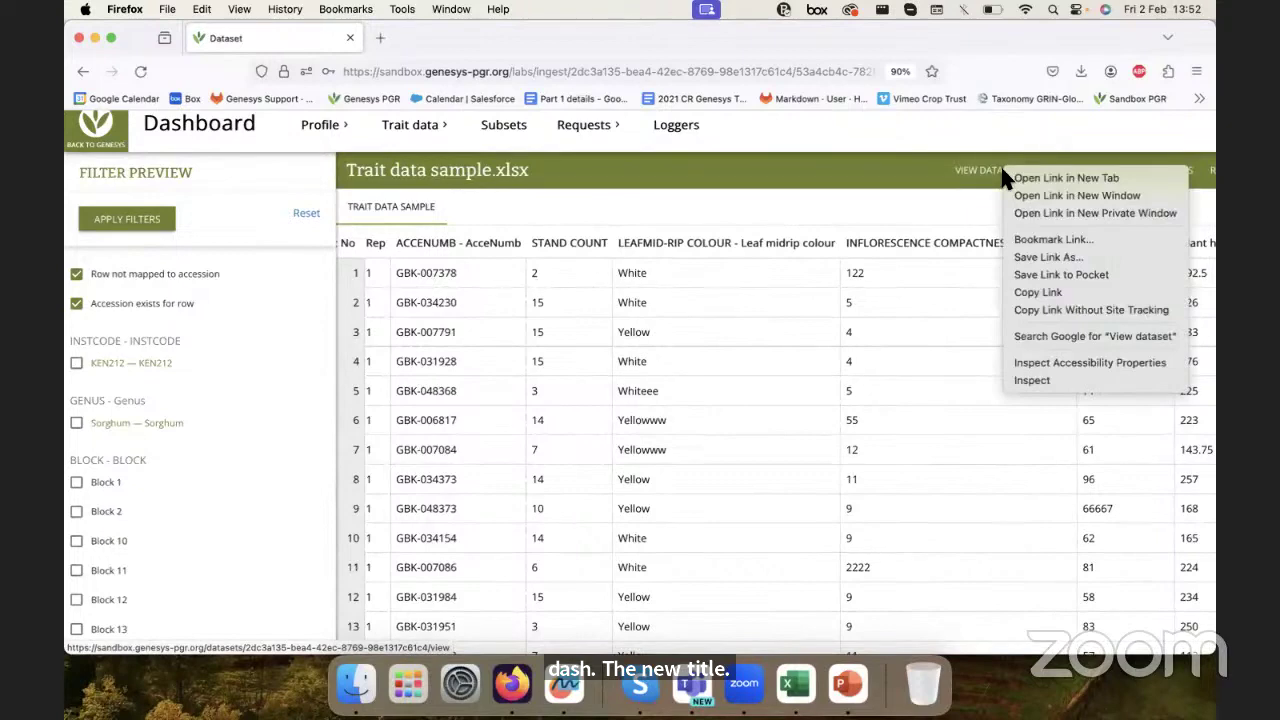
click(1020, 178)
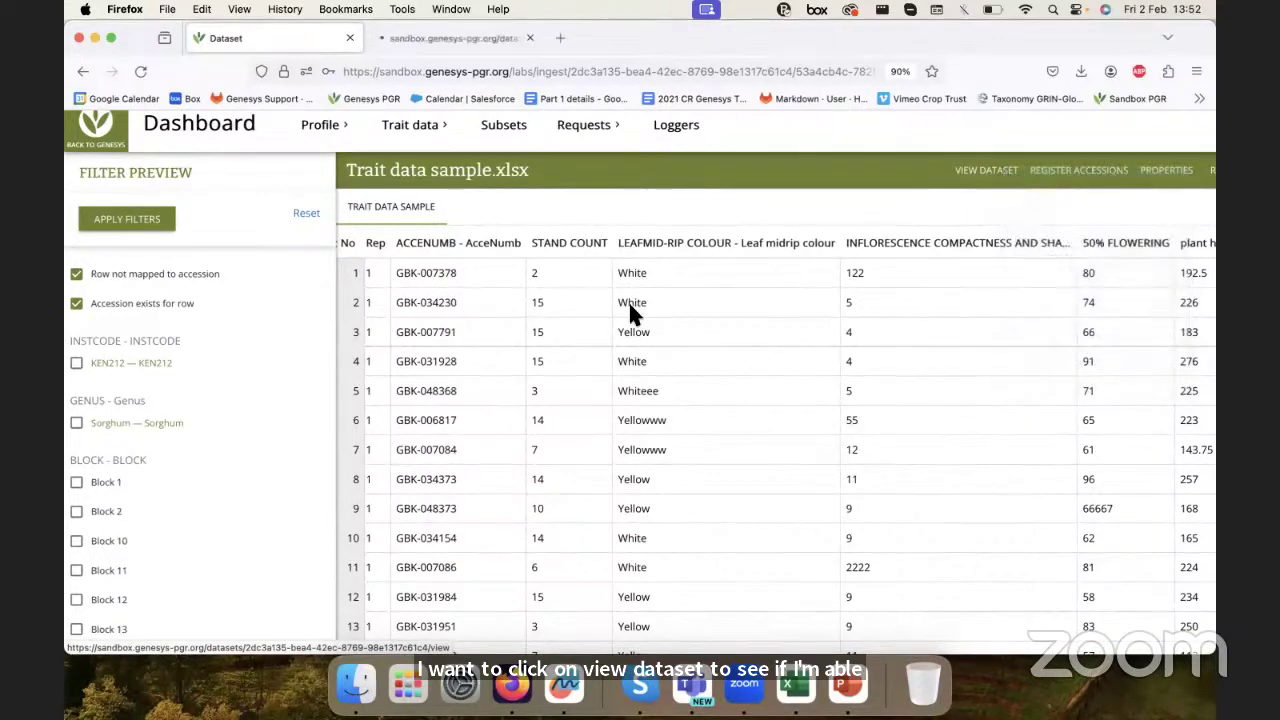
- Compare the new sorghum dataset view with the trait data sample, then return to it
click(454, 38)
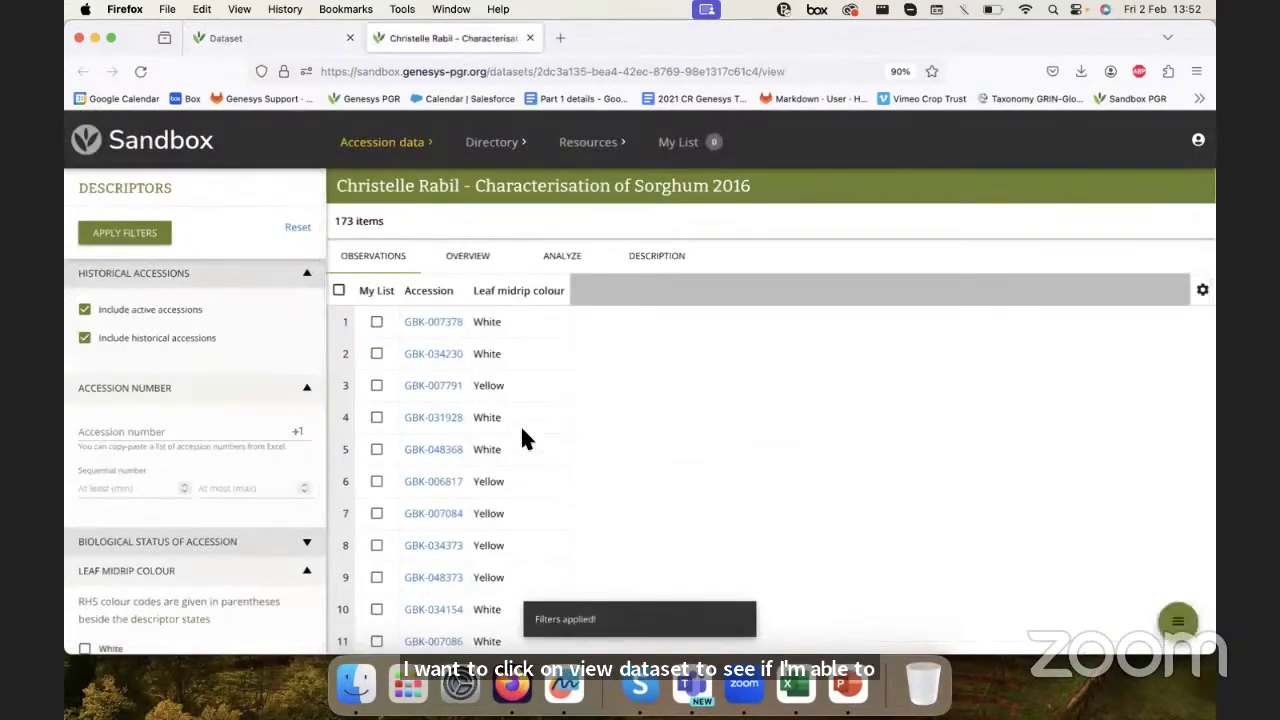
scroll(520, 432, down, 2)
scroll(520, 440, up, 2)
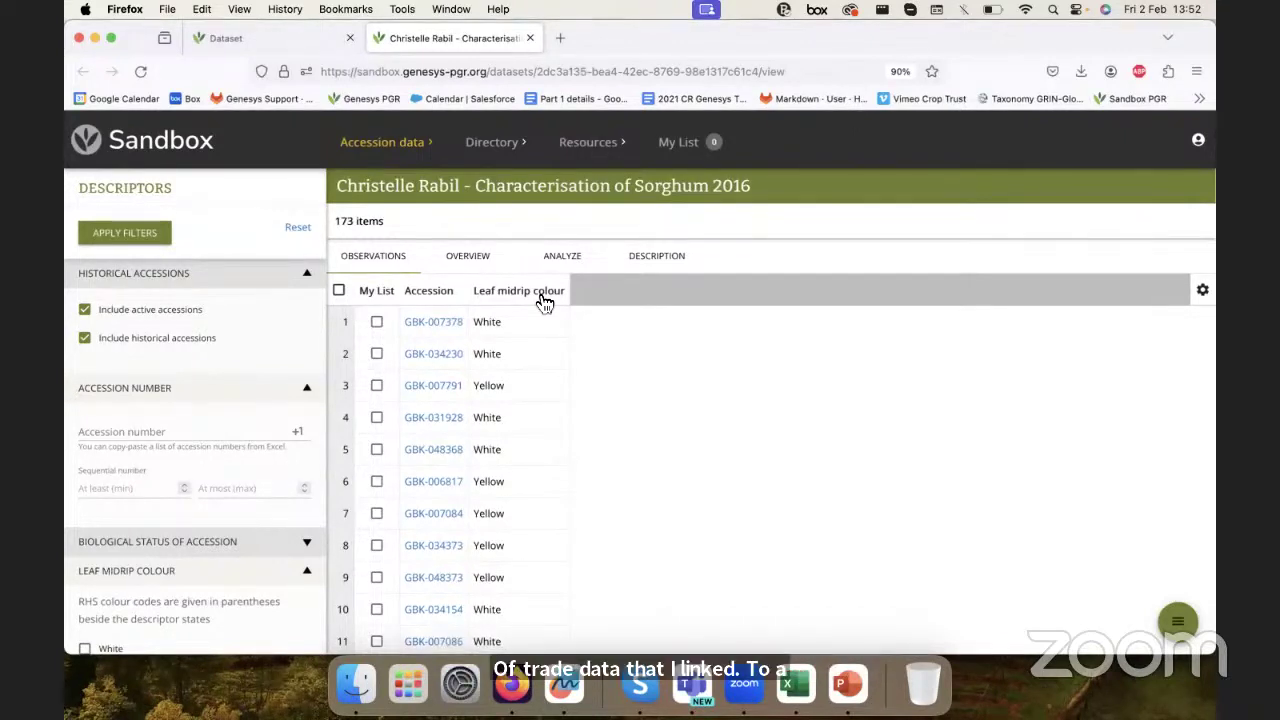
click(208, 40)
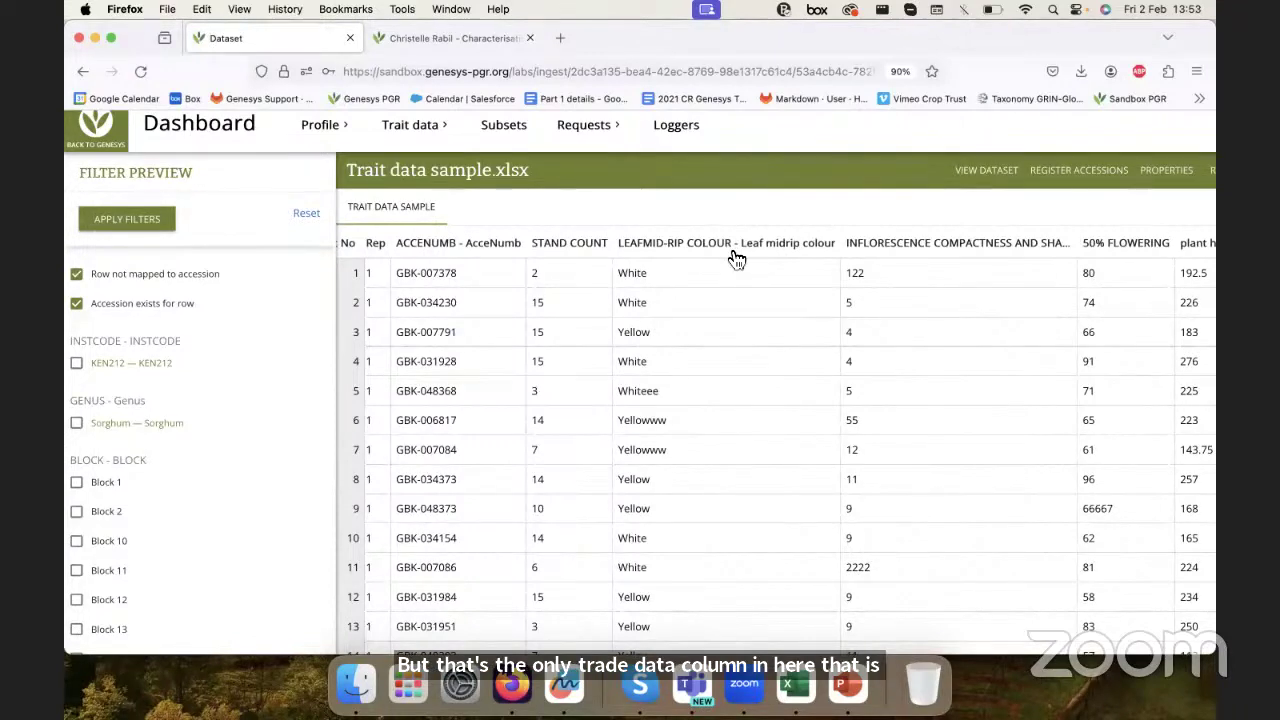
click(450, 40)
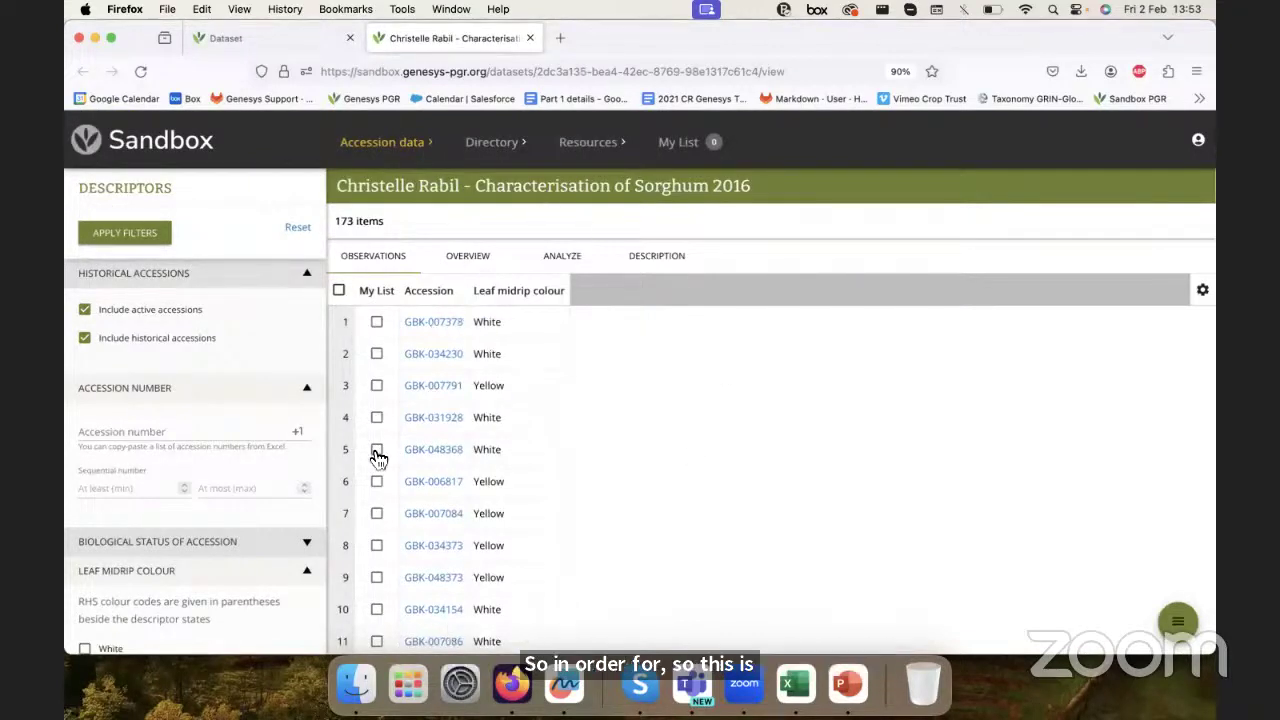
scroll(246, 537, down, 4)
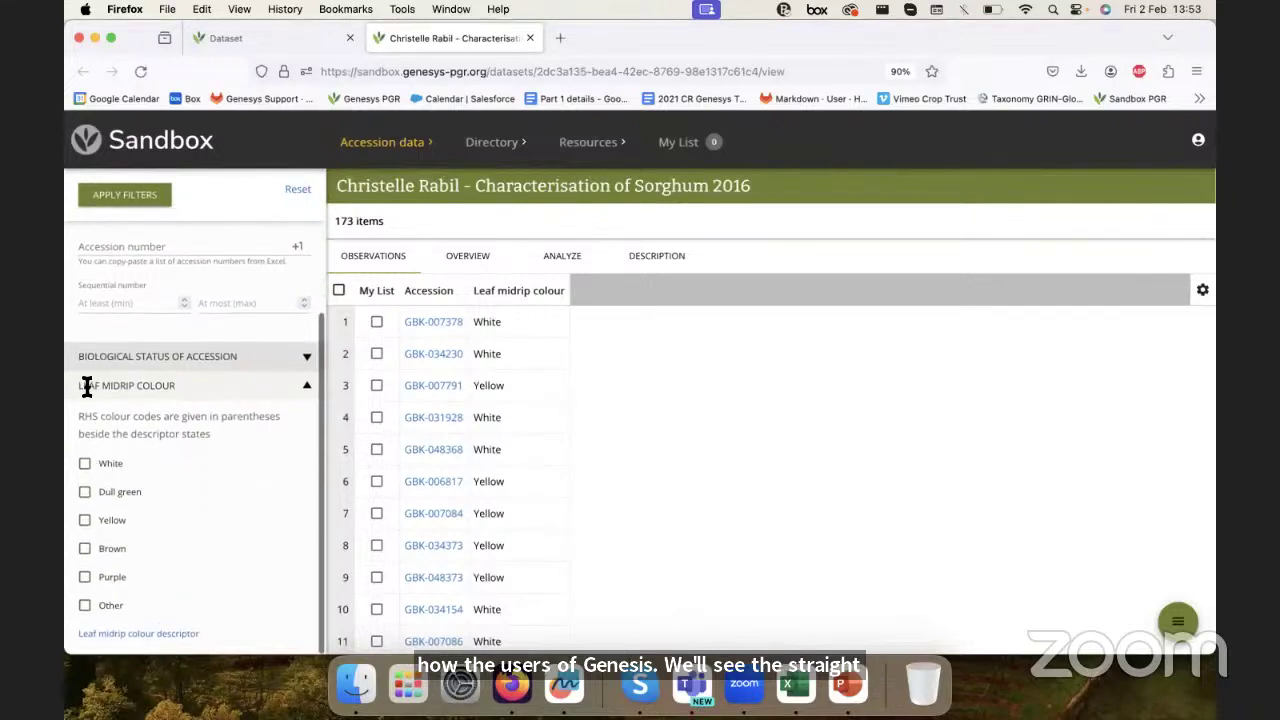
- Filter the accessions to White leaf midrip colour
click(174, 385)
click(204, 386)
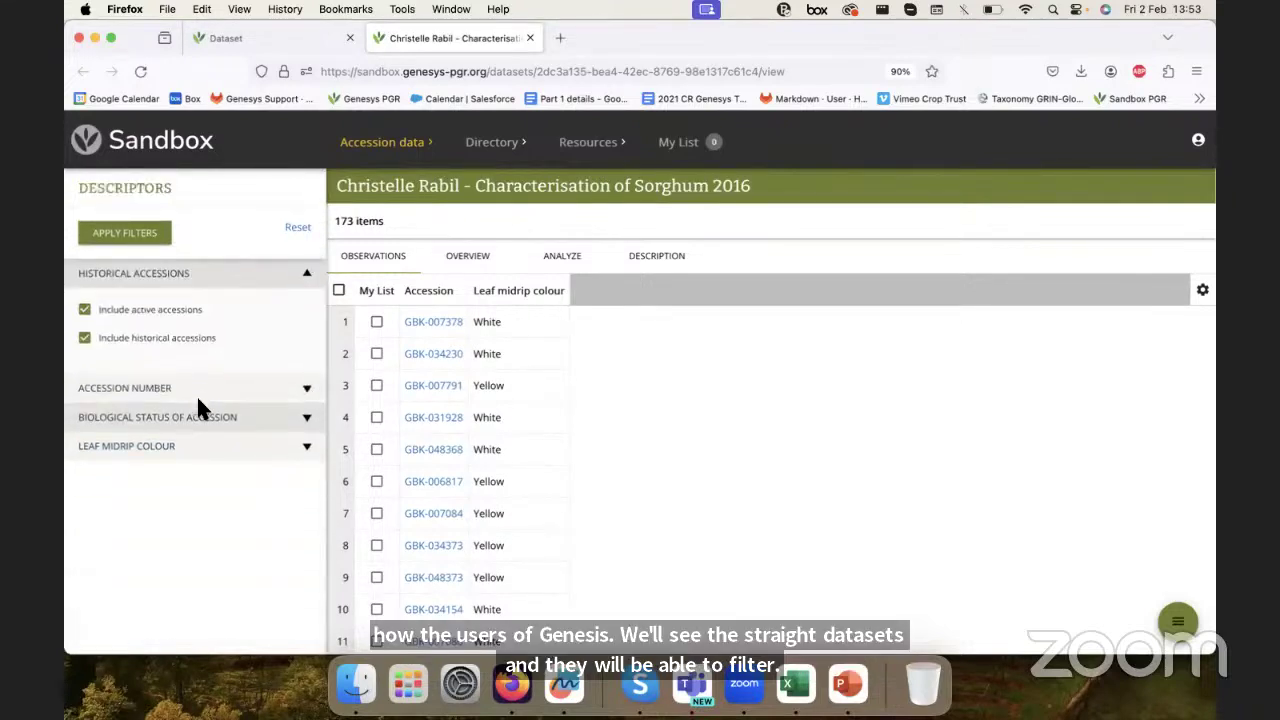
click(181, 452)
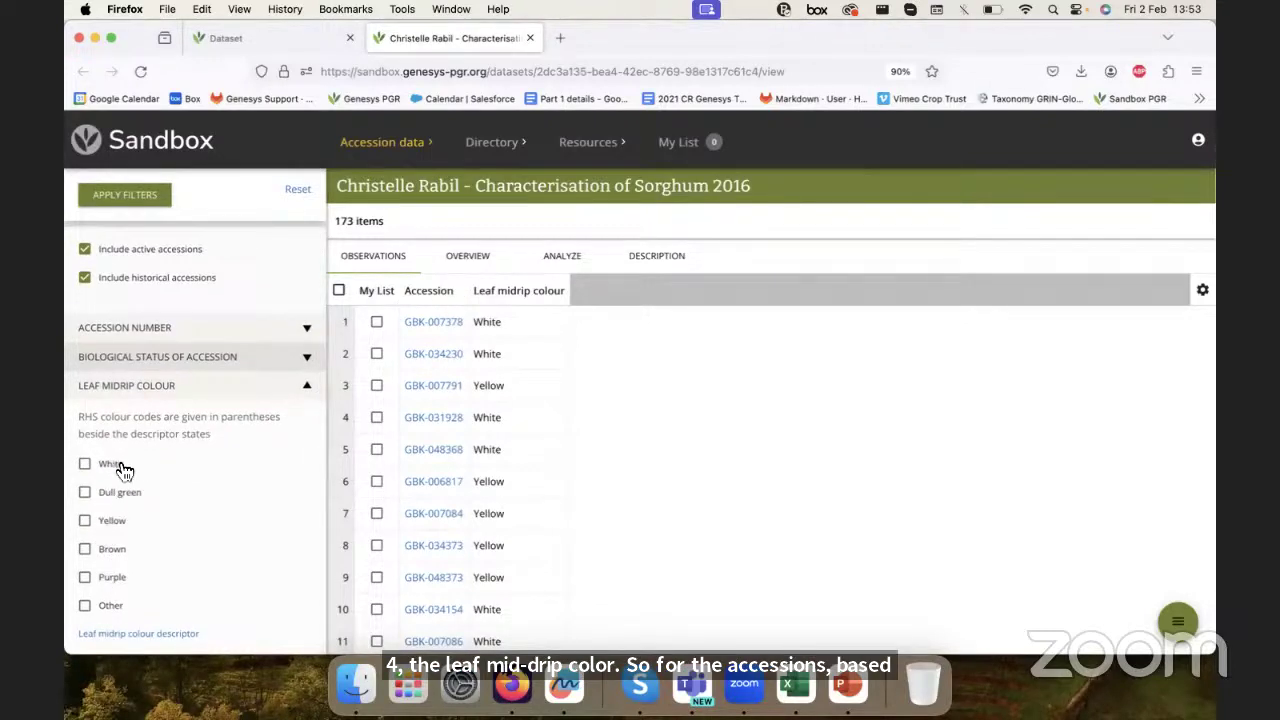
click(112, 464)
click(132, 198)
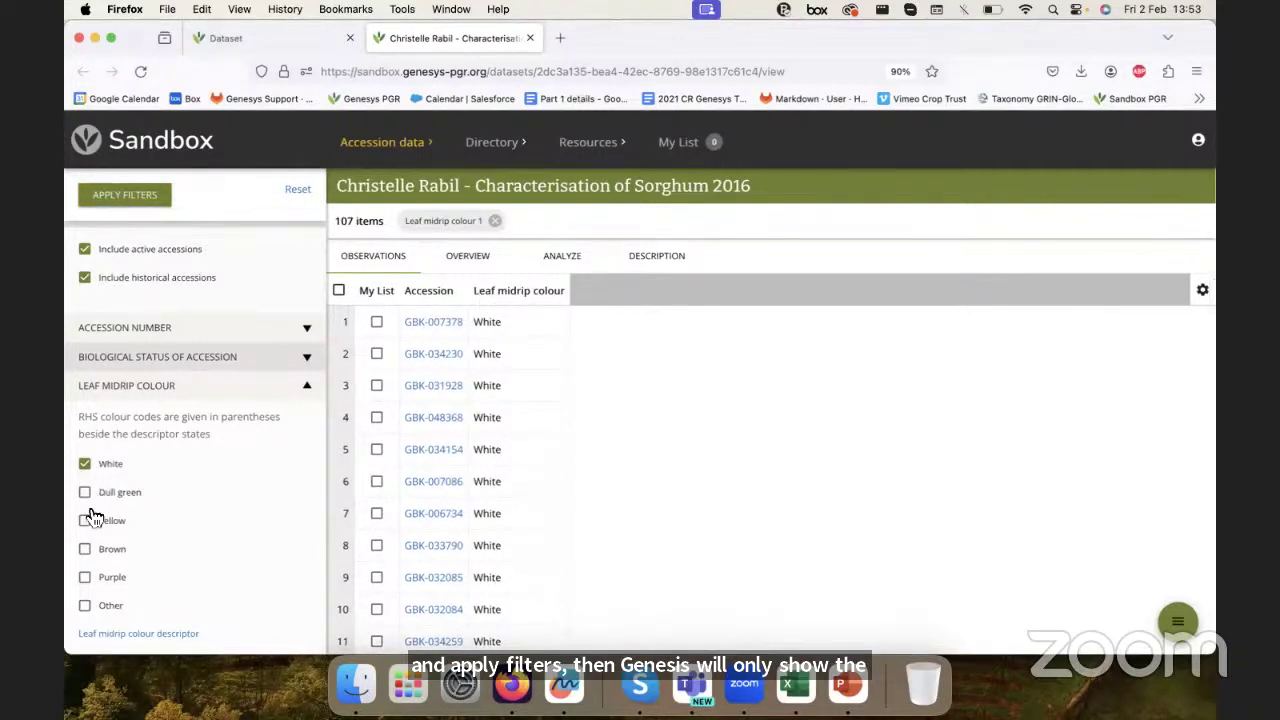
- Add Yellow and Purple to the midrip colour filter, then reset all filters
click(160, 198)
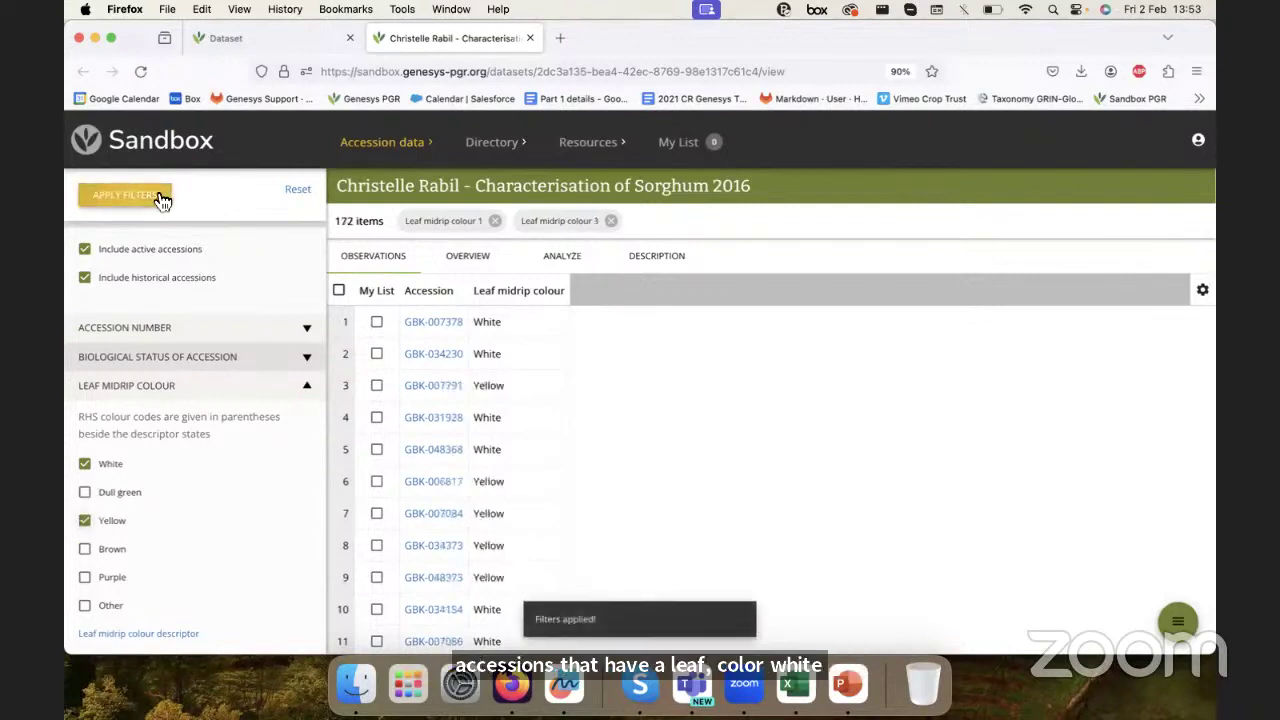
click(96, 584)
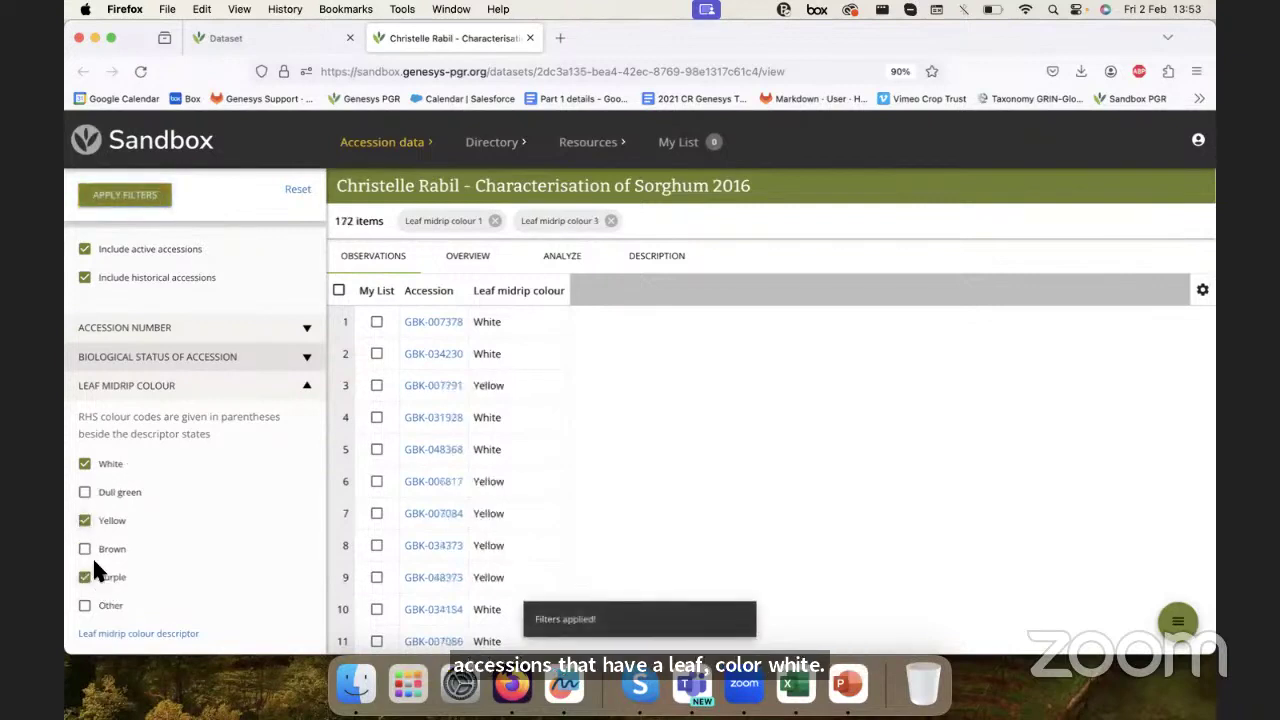
click(120, 196)
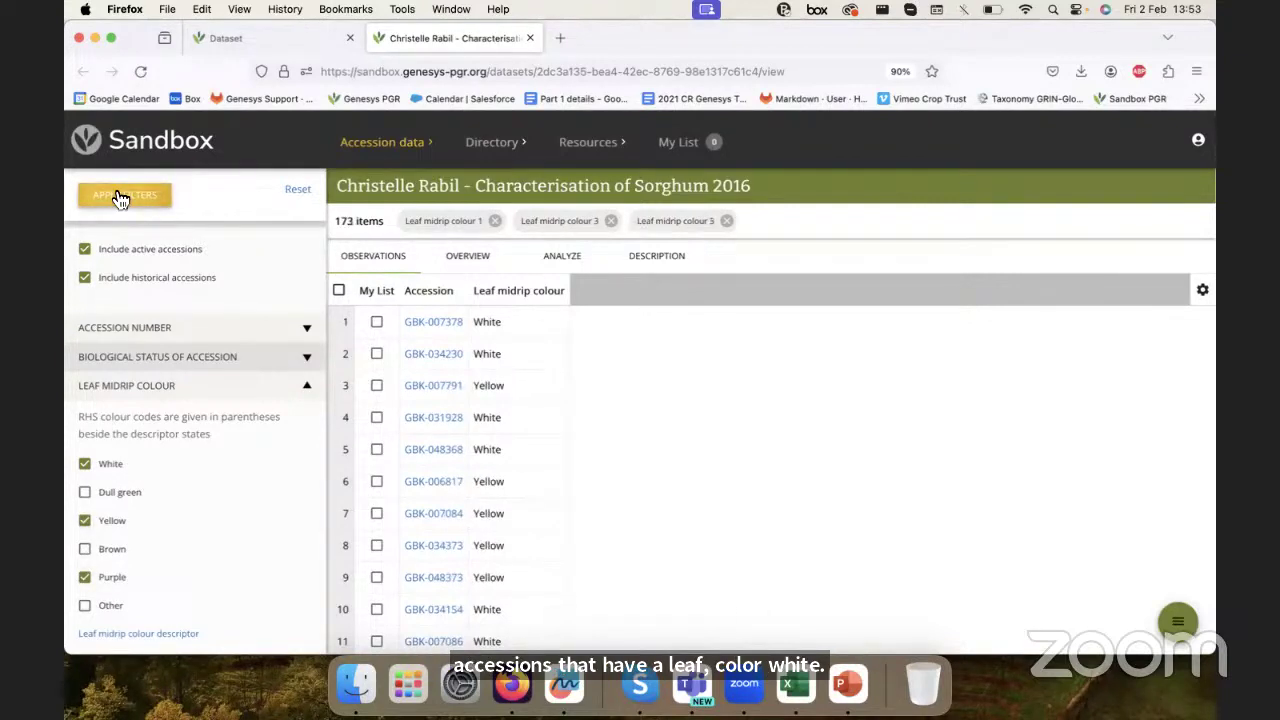
click(298, 191)
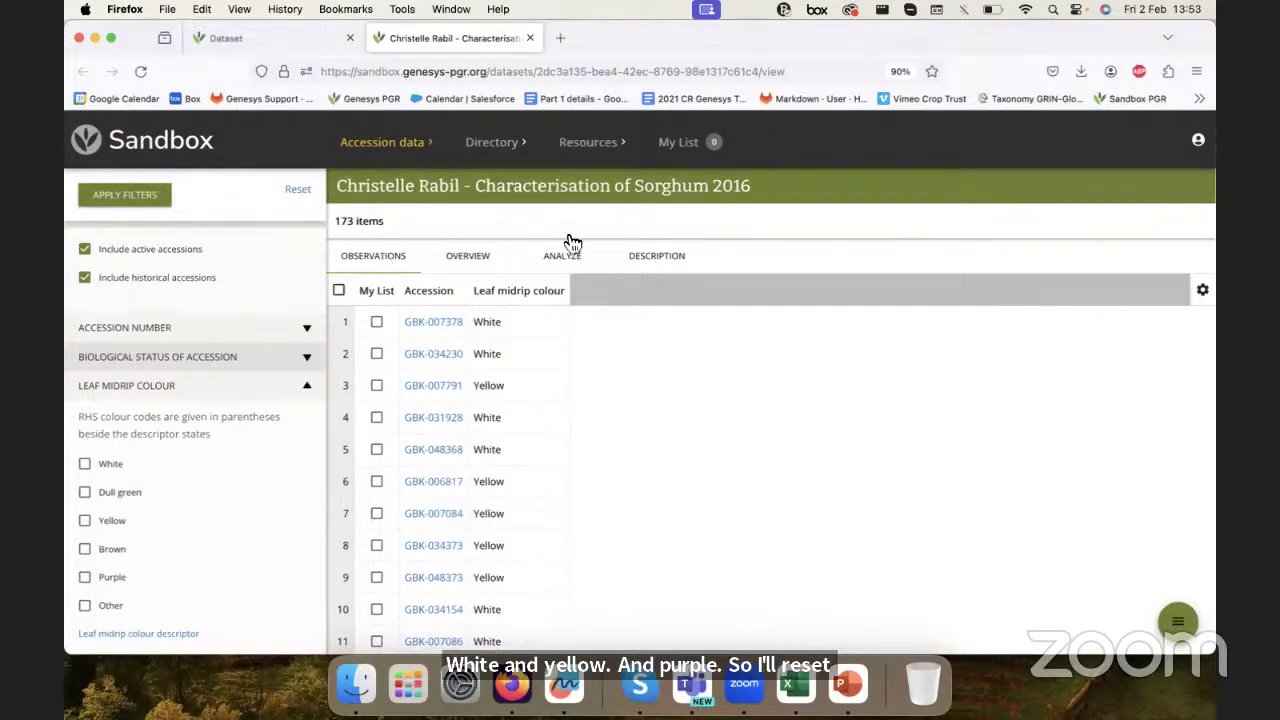
- Reopen the dataset view in a new tab via VIEW DATASET, then return to the Trait data sample.xlsx preview
click(531, 38)
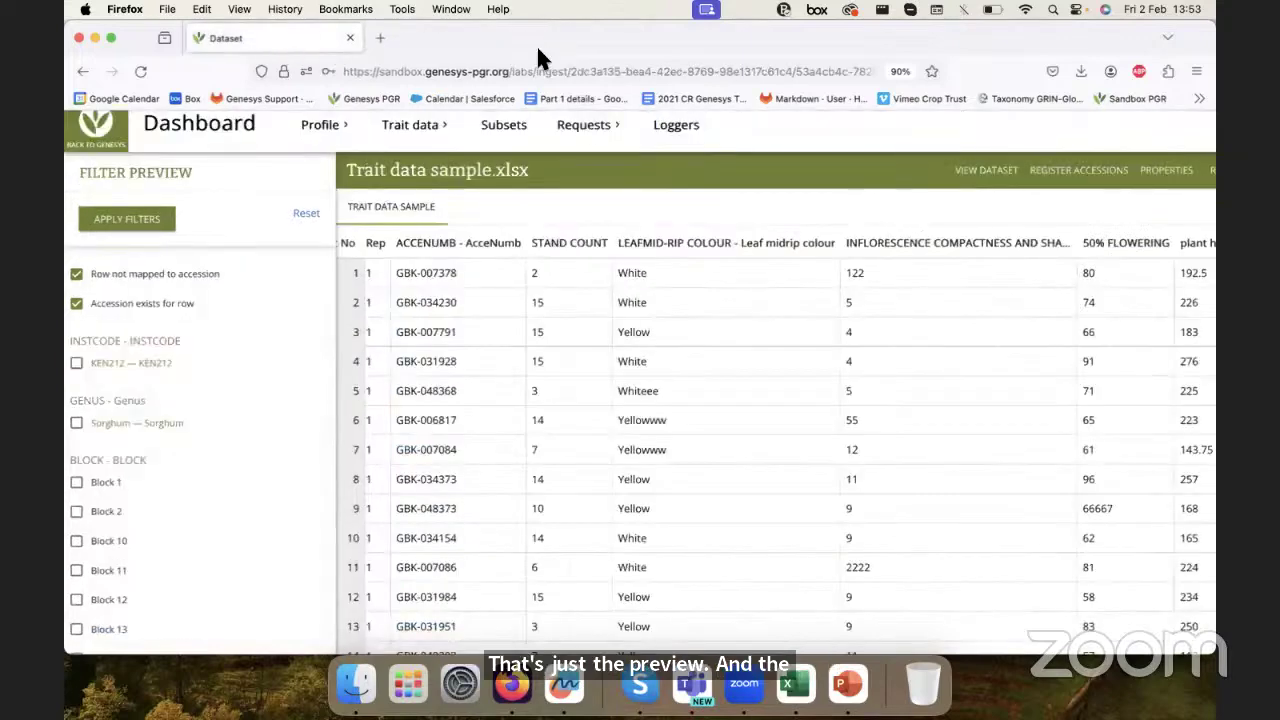
right_click(990, 186)
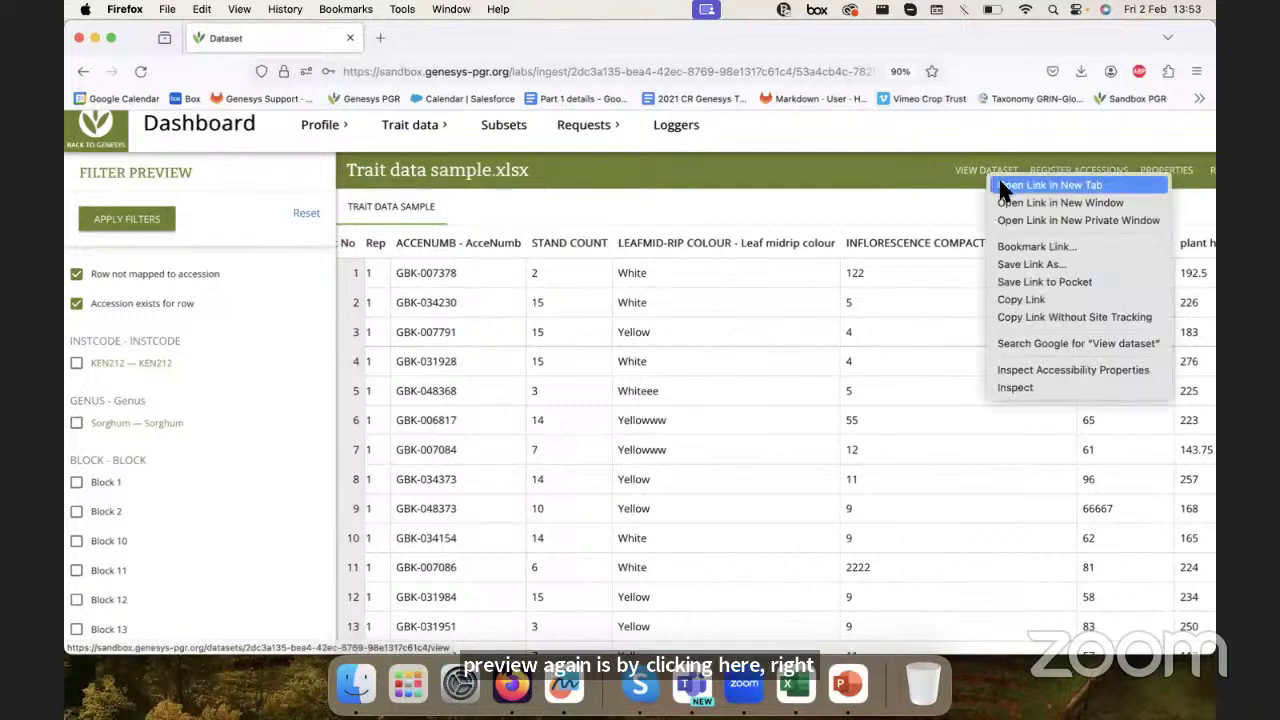
click(952, 205)
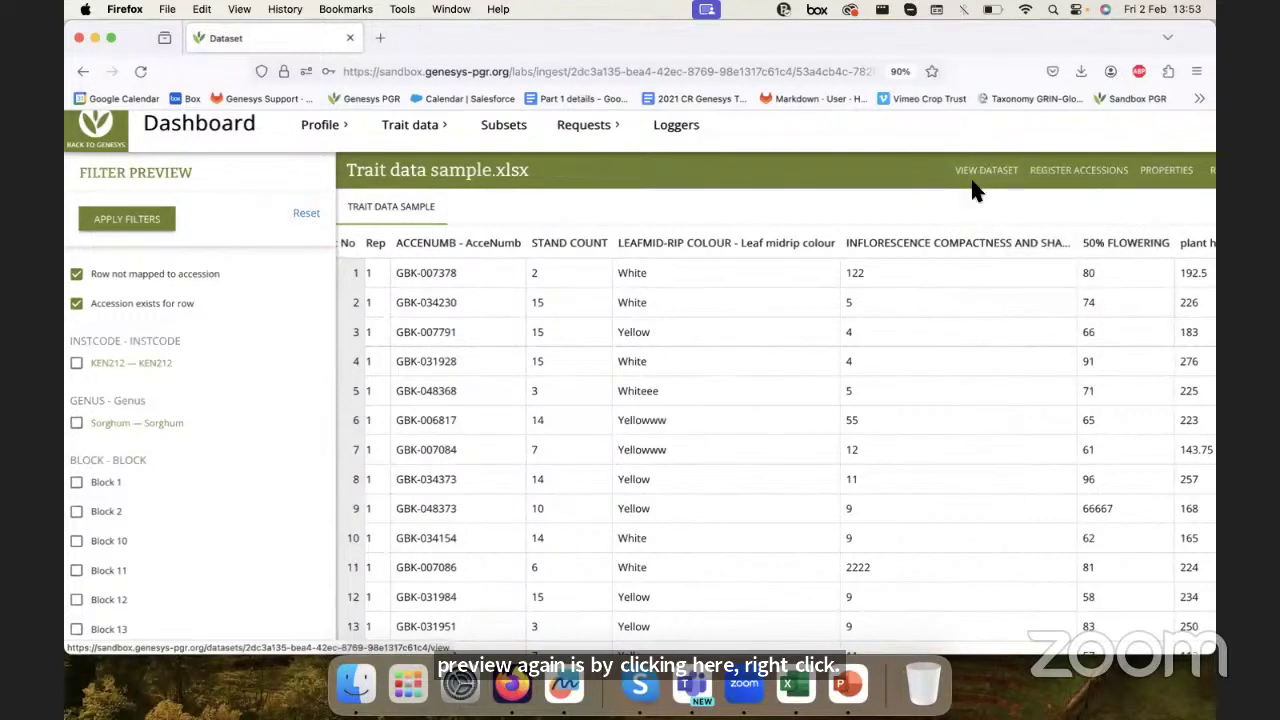
right_click(978, 182)
click(990, 180)
click(476, 38)
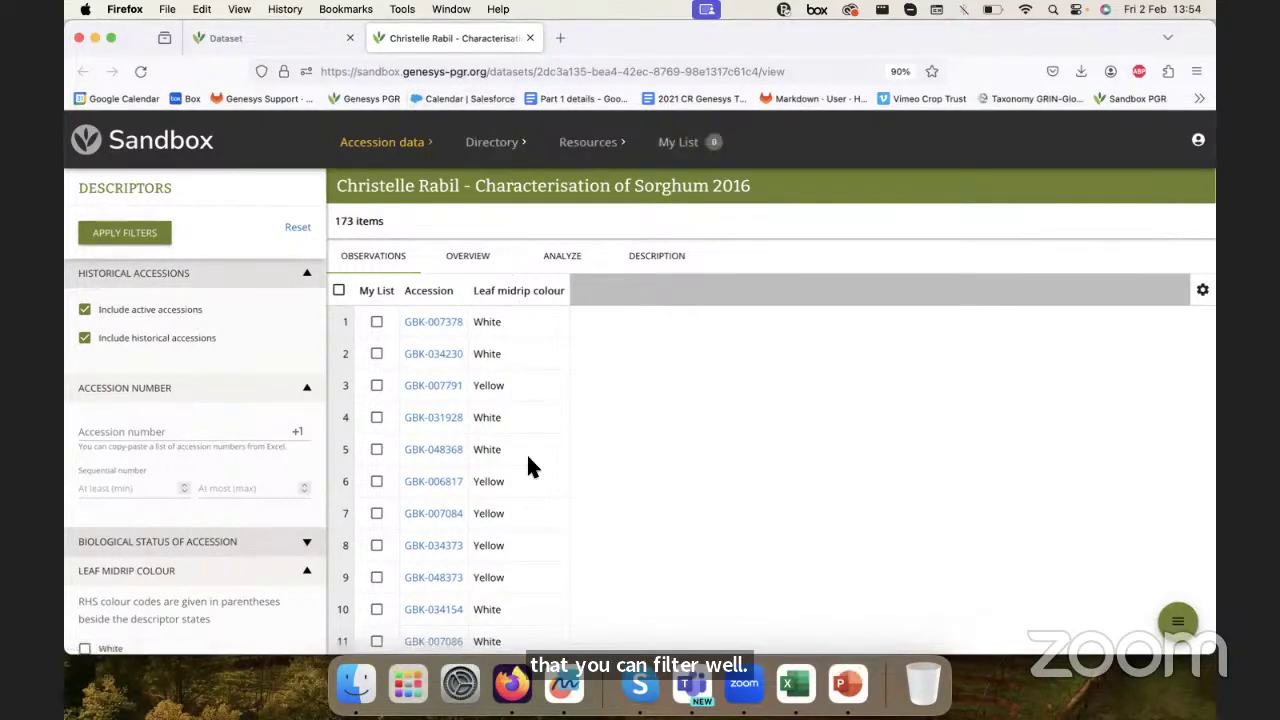
click(282, 40)
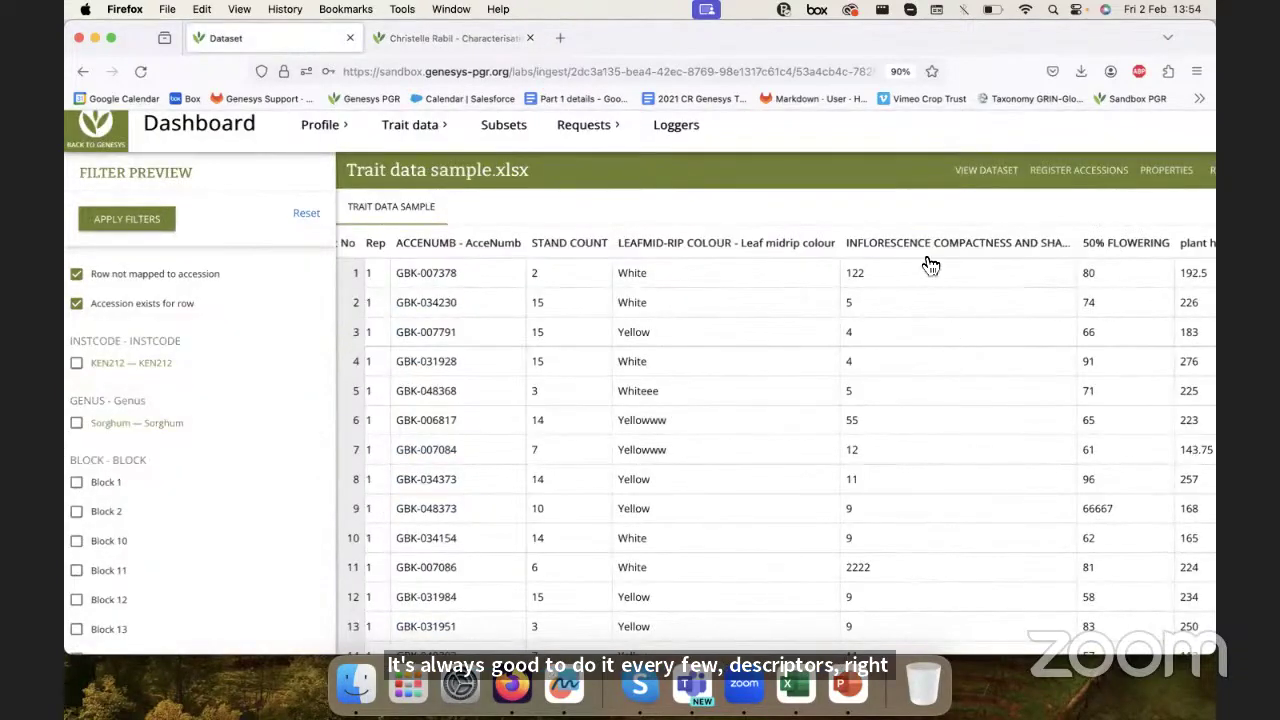
scroll(929, 260, right, 5)
scroll(920, 263, right, 2)
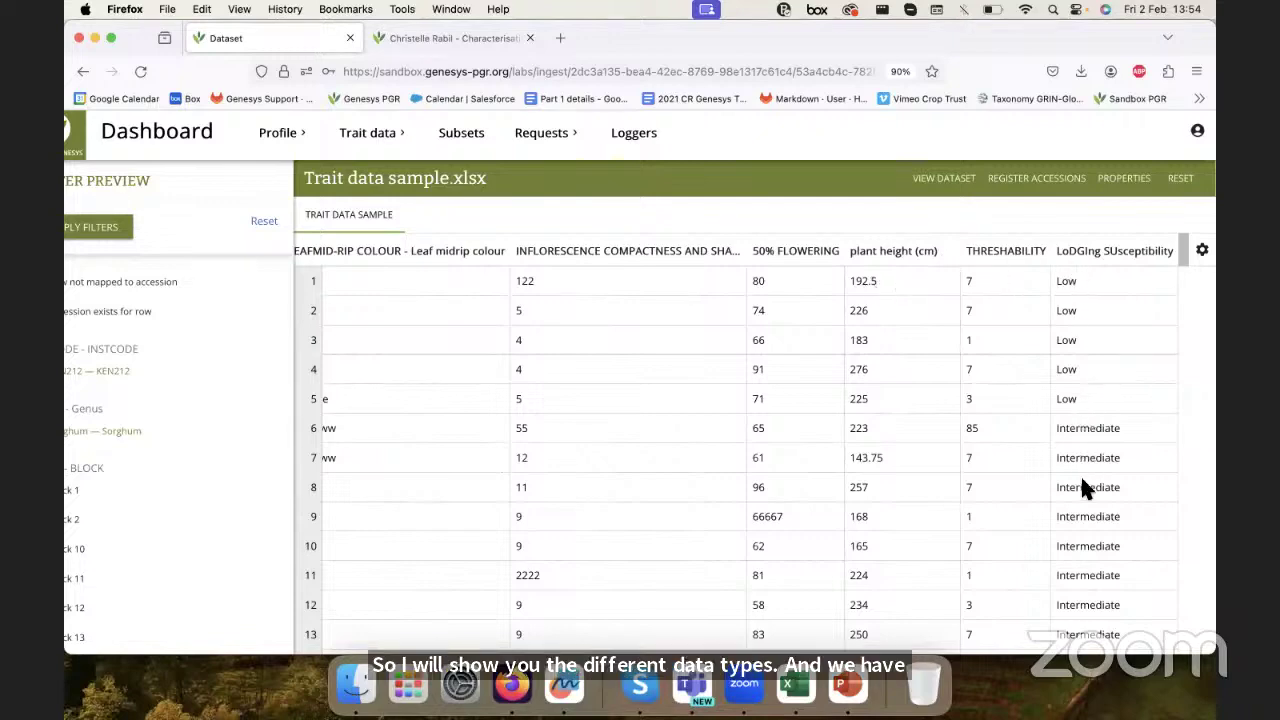
scroll(1088, 488, down, 5)
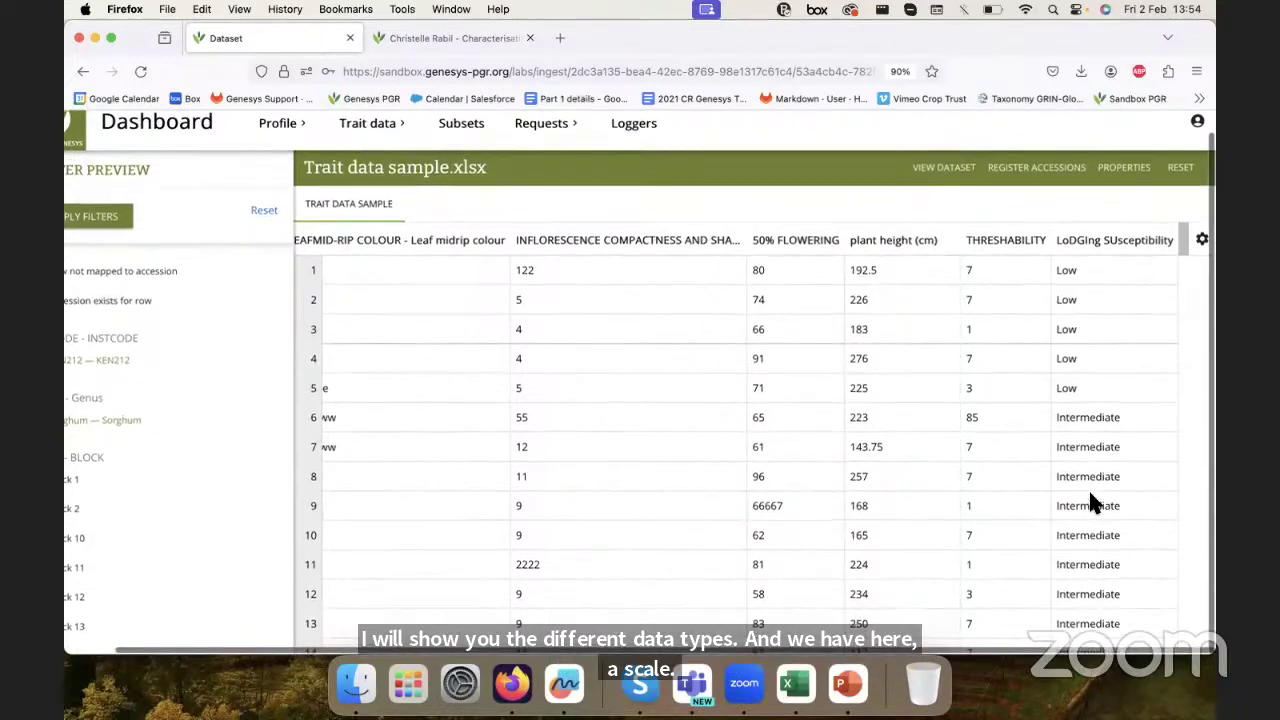
scroll(1072, 420, up, 5)
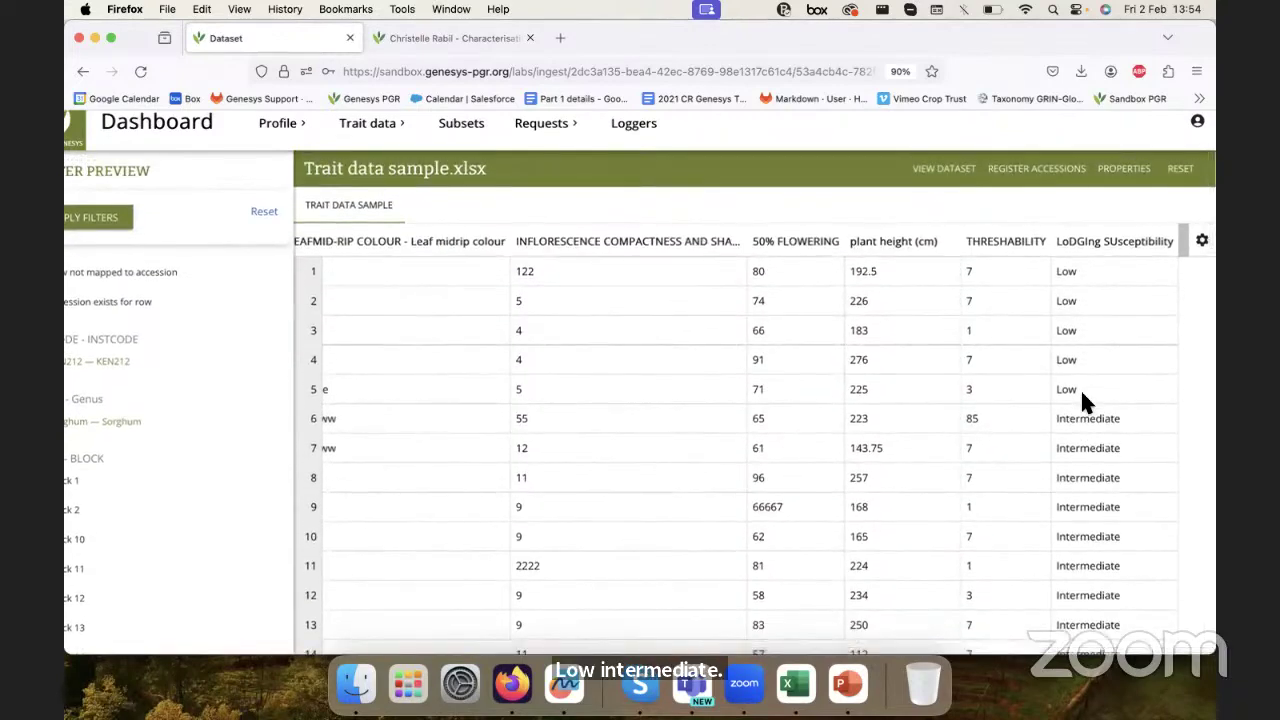
scroll(1004, 428, down, 10)
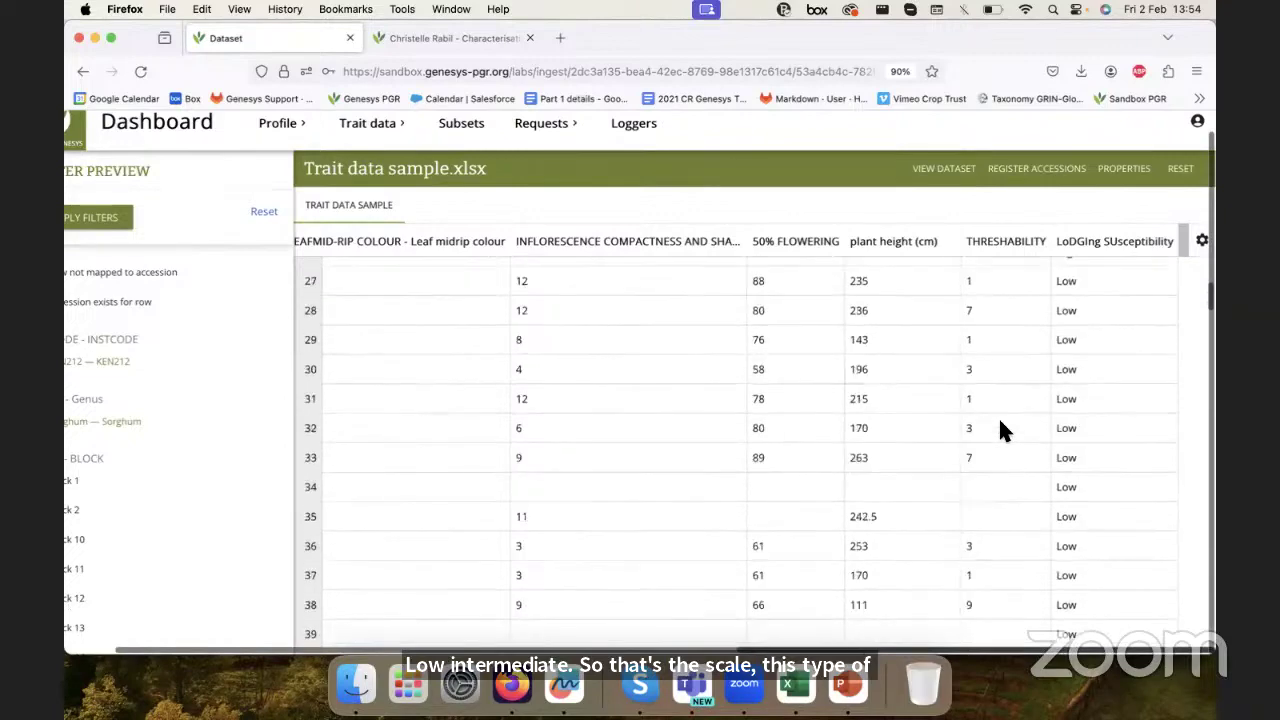
scroll(1002, 428, up, 10)
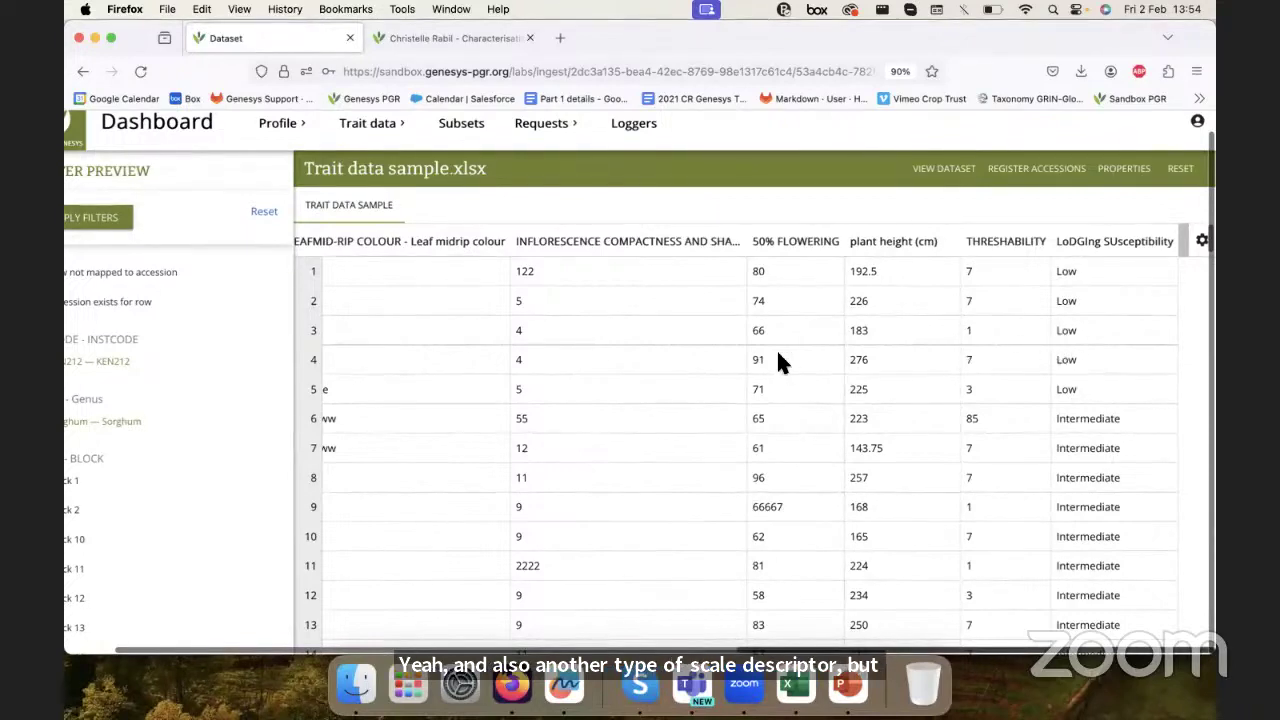
scroll(766, 353, left, 10)
scroll(764, 360, right, 5)
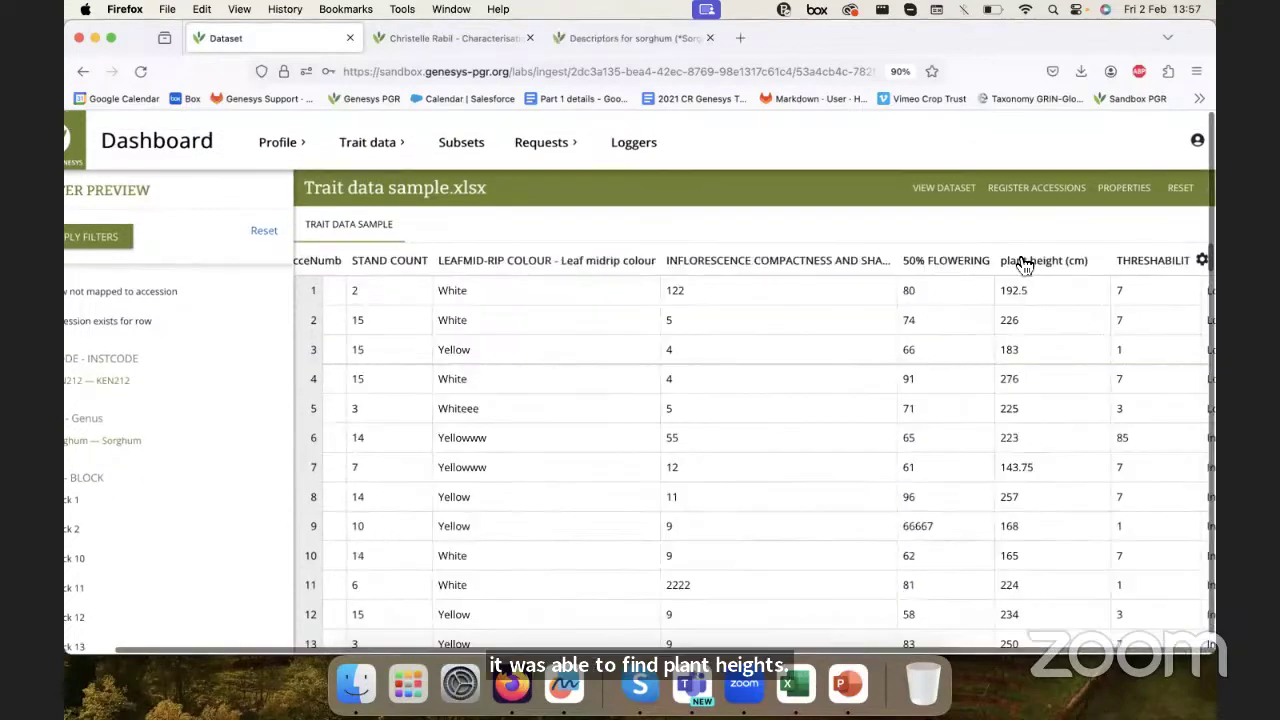
scroll(800, 290, right, 3)
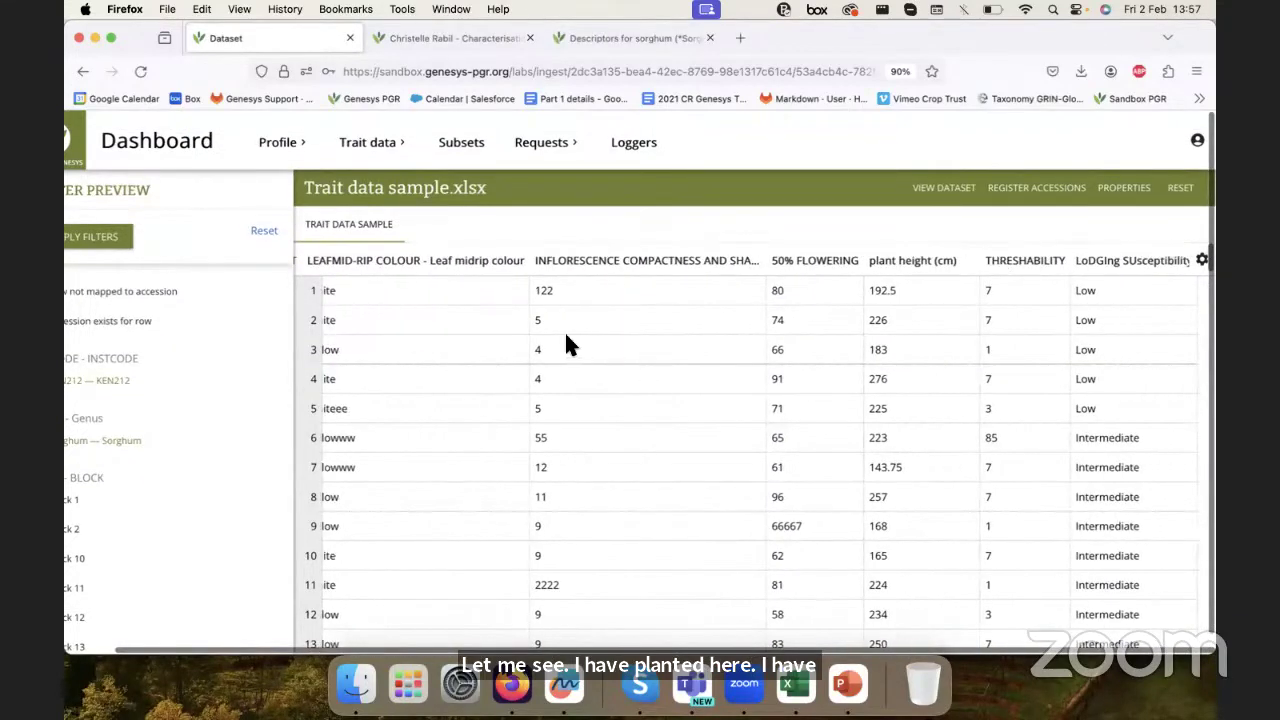
scroll(580, 291, right, 2)
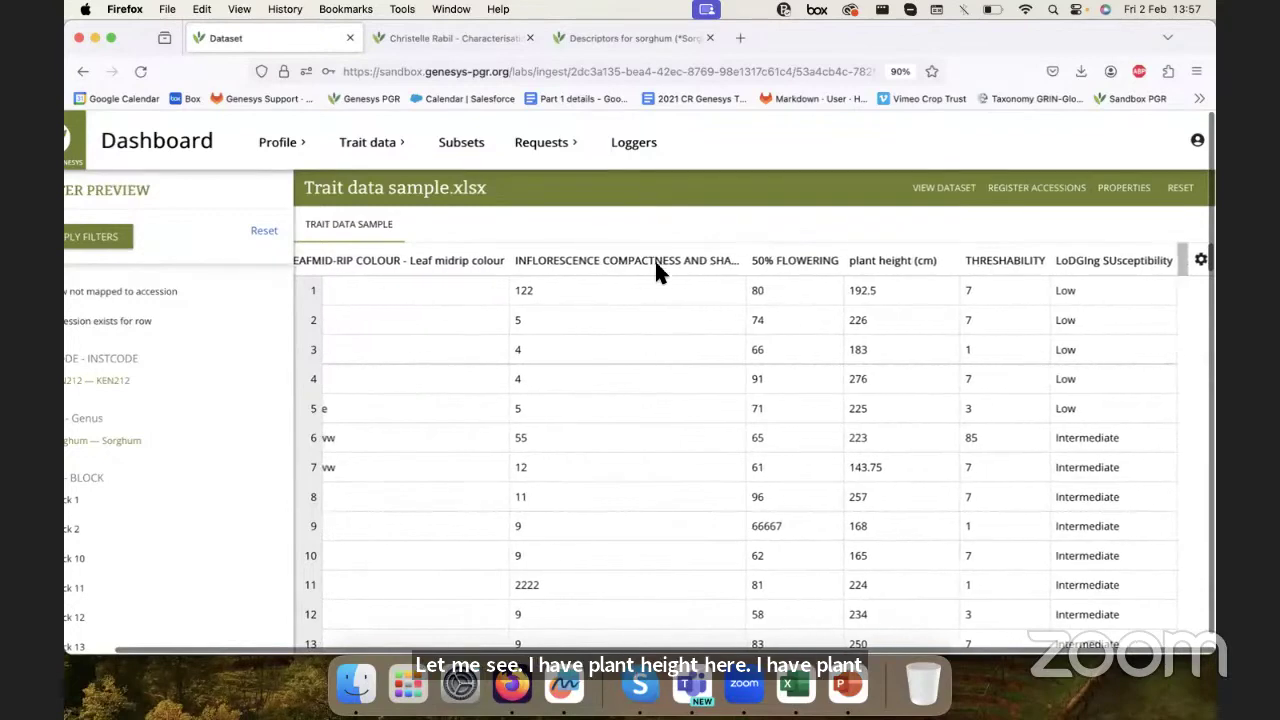
- Link the plant height (cm) column to the demo:sorghum 2023 Plant height descriptor
click(878, 262)
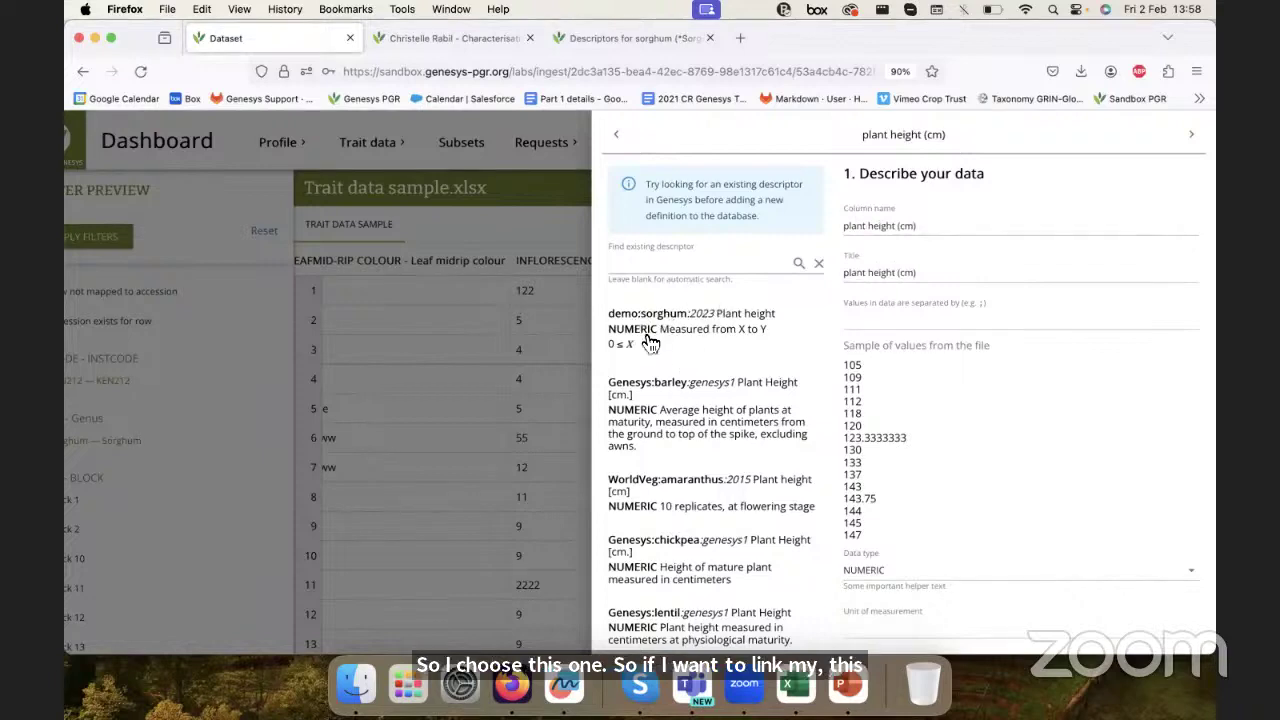
click(707, 332)
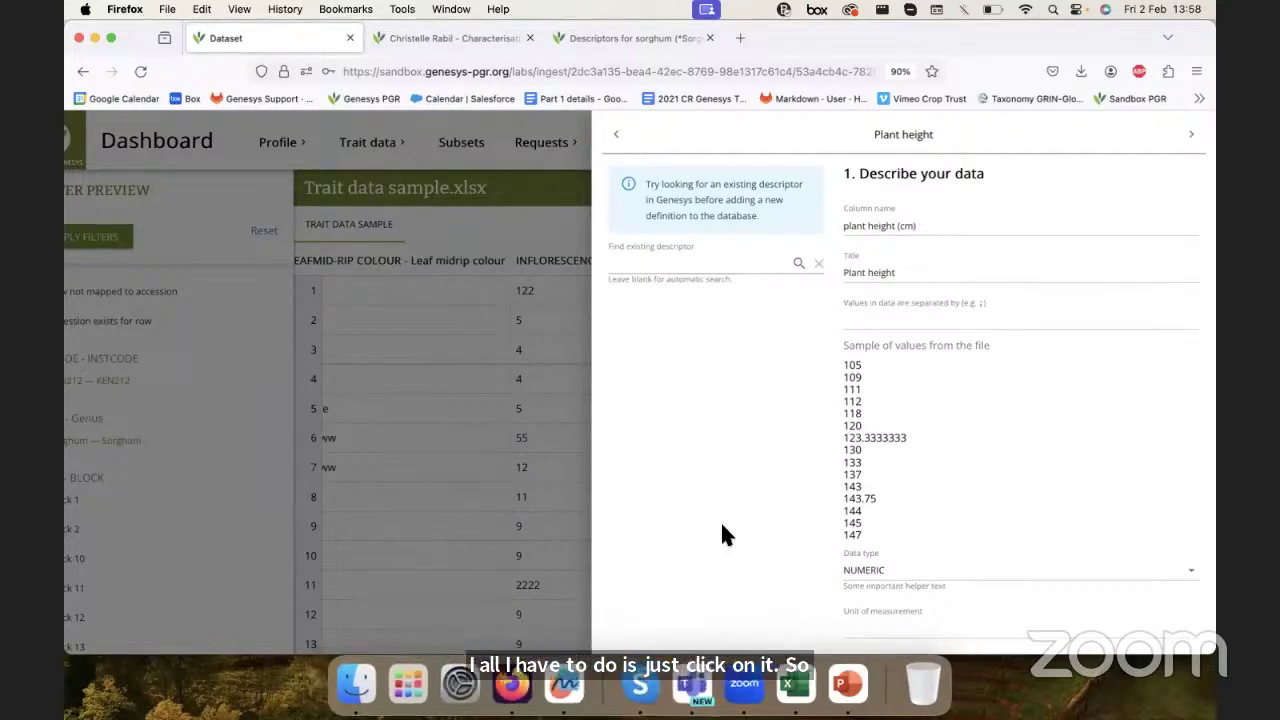
- Review the Plant height form: NUMERIC, continuous, minimum 0, CHARACTERIZATION category
scroll(810, 479, down, 2)
scroll(810, 487, up, 2)
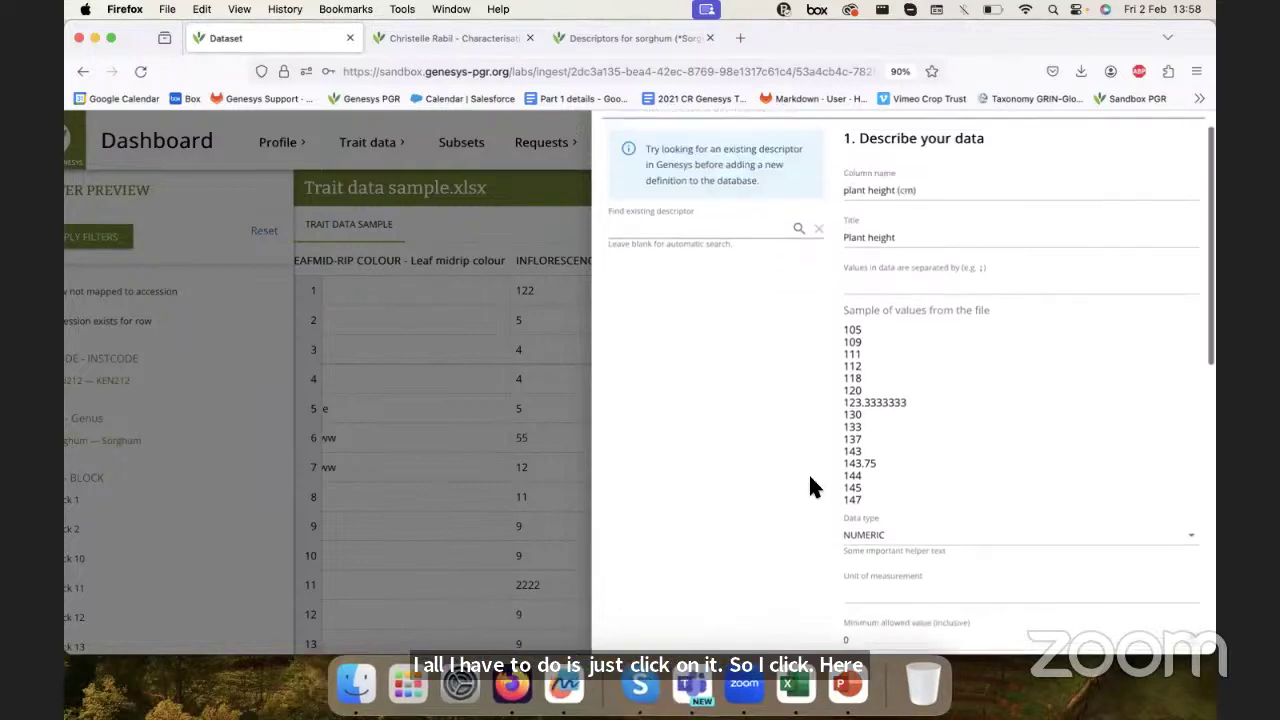
click(851, 226)
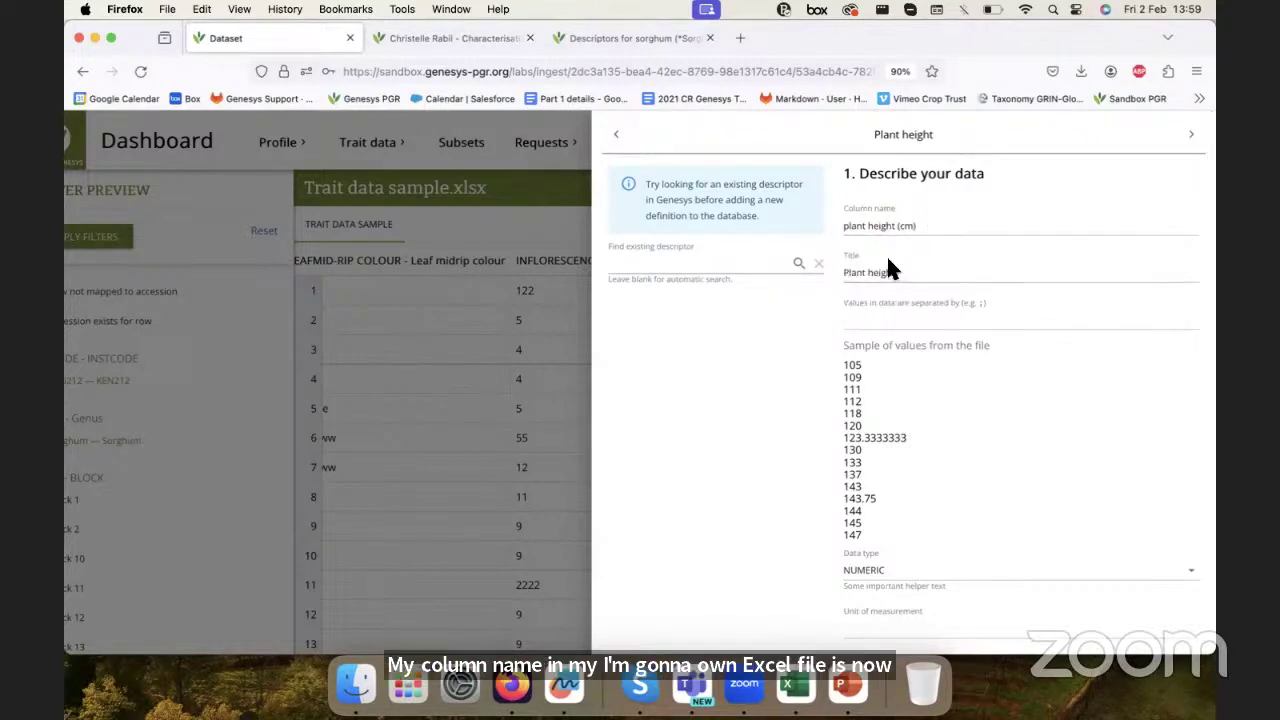
scroll(889, 264, down, 2)
scroll(870, 330, down, 3)
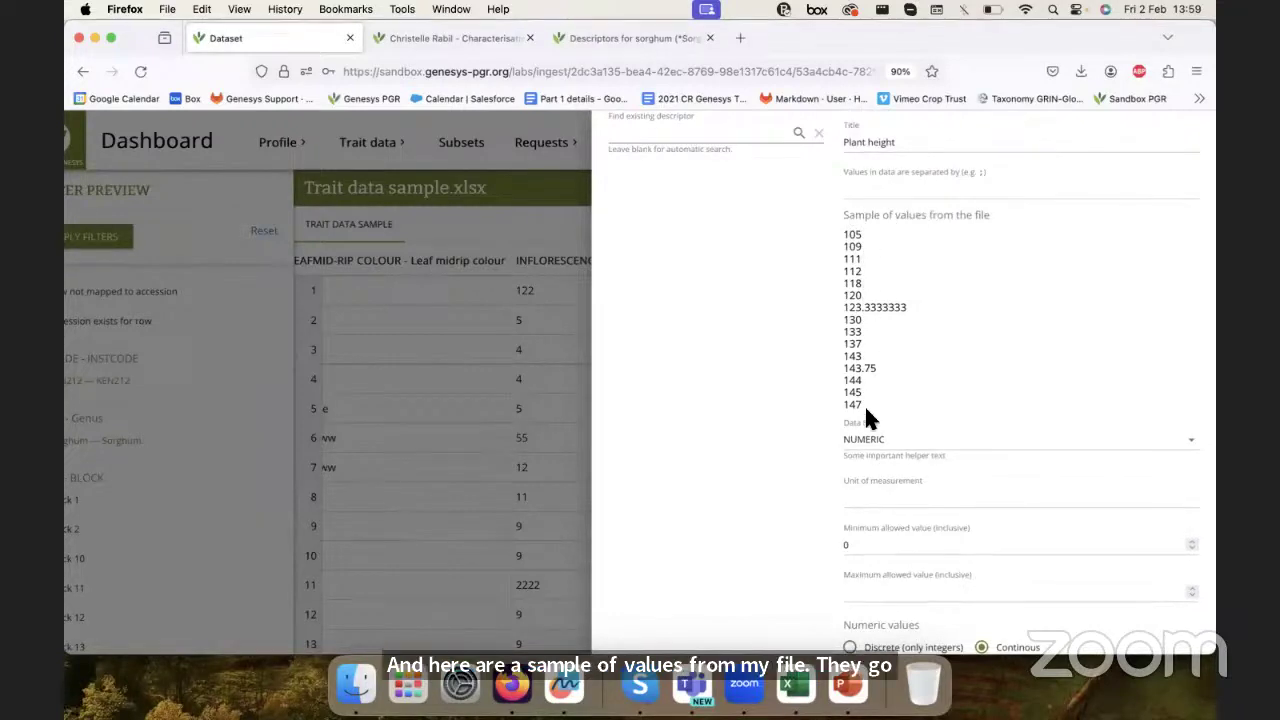
scroll(864, 404, down, 1)
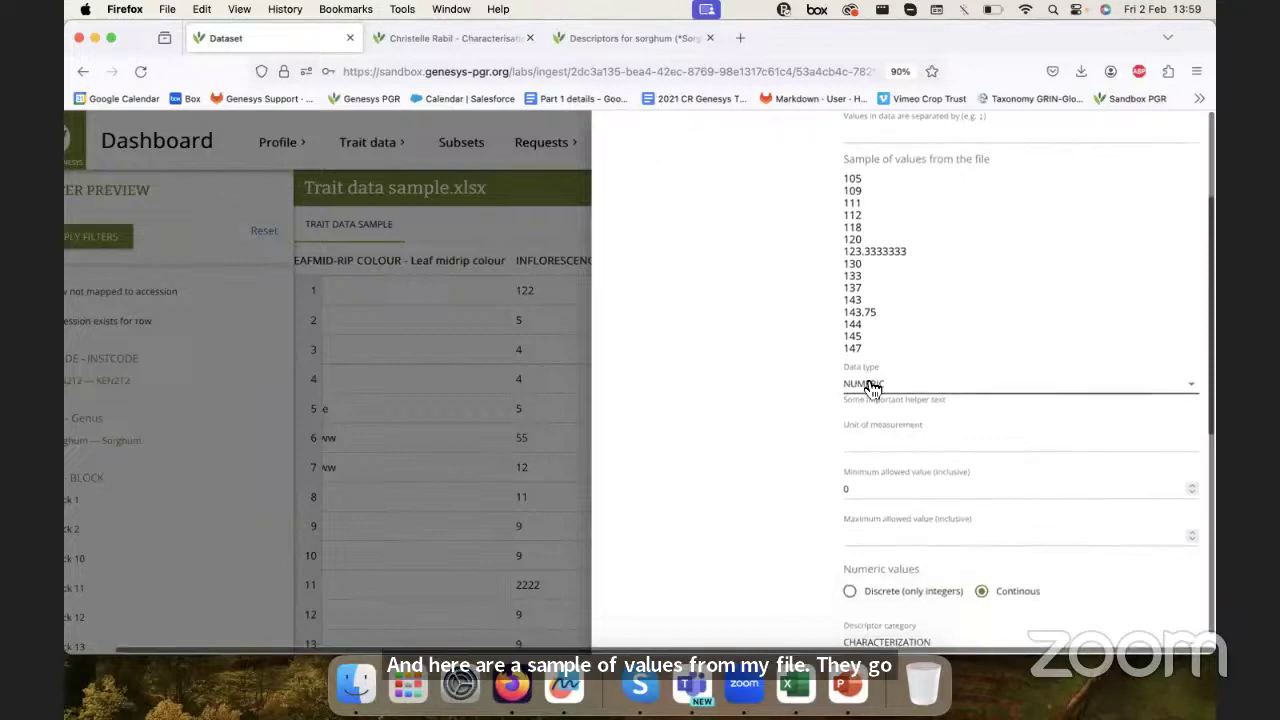
scroll(870, 387, down, 2)
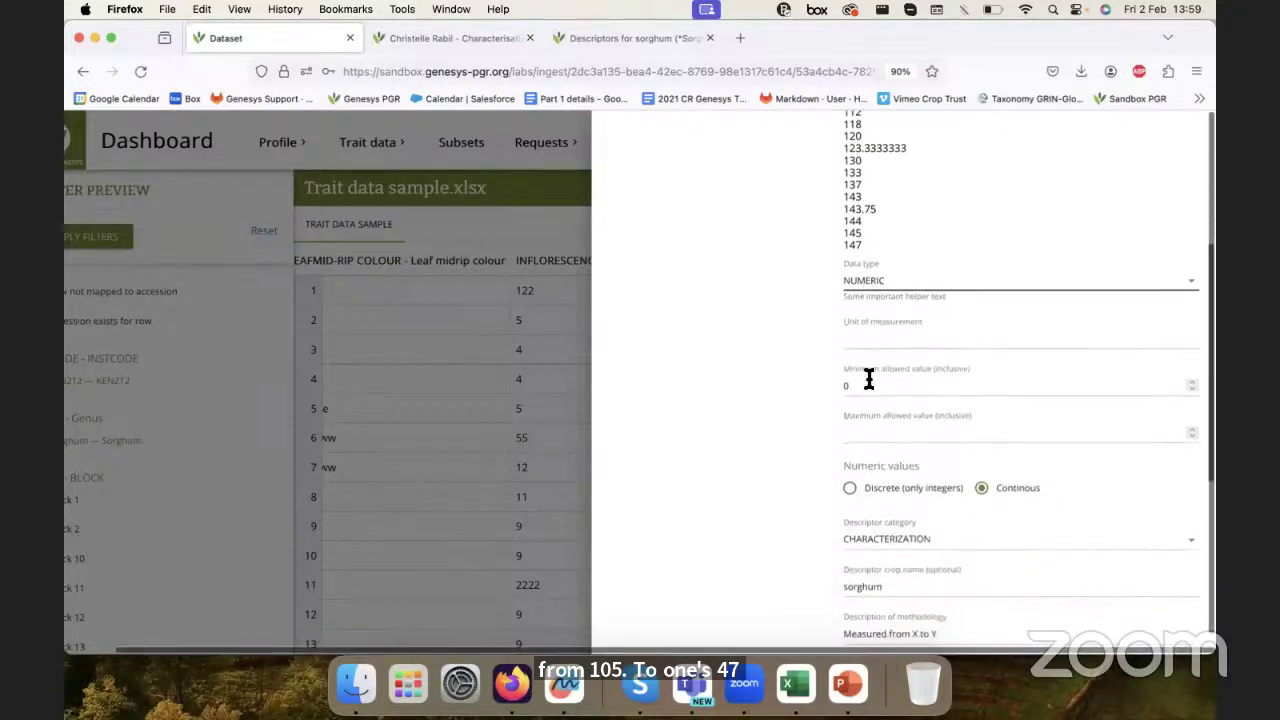
scroll(866, 335, up, 2)
scroll(866, 337, up, 2)
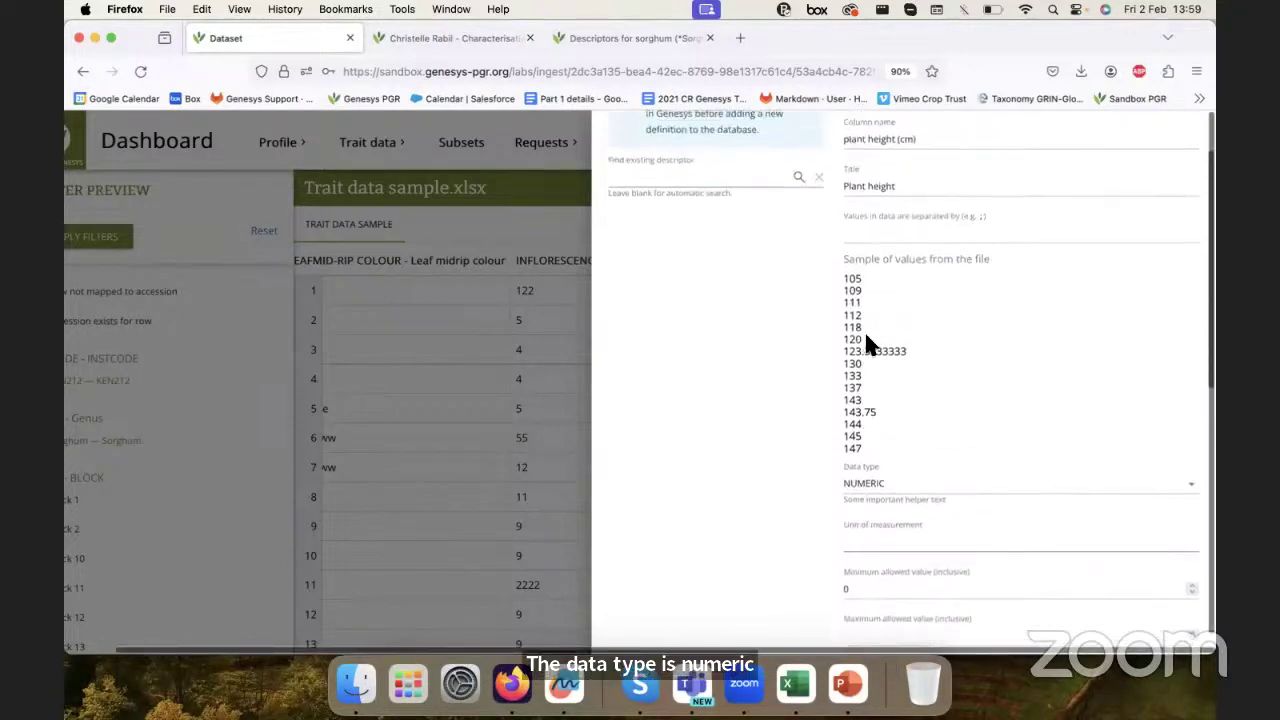
scroll(870, 340, down, 3)
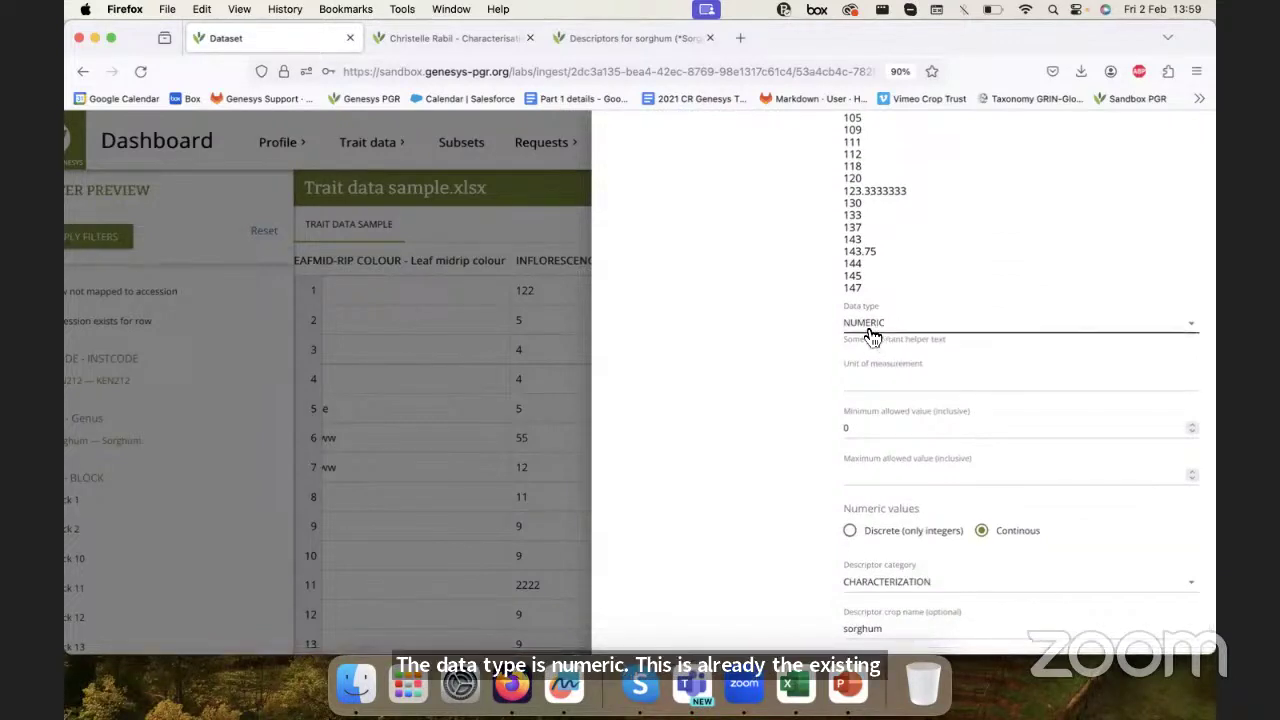
scroll(866, 334, down, 2)
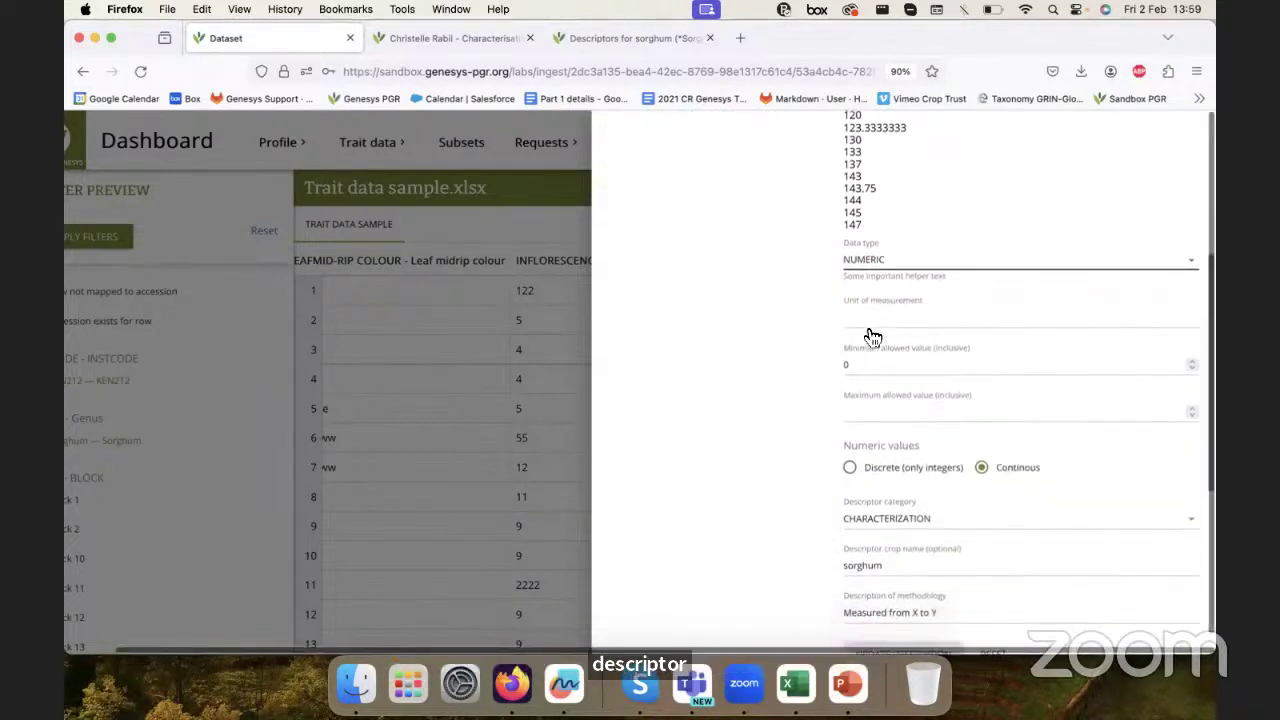
scroll(850, 240, up, 6)
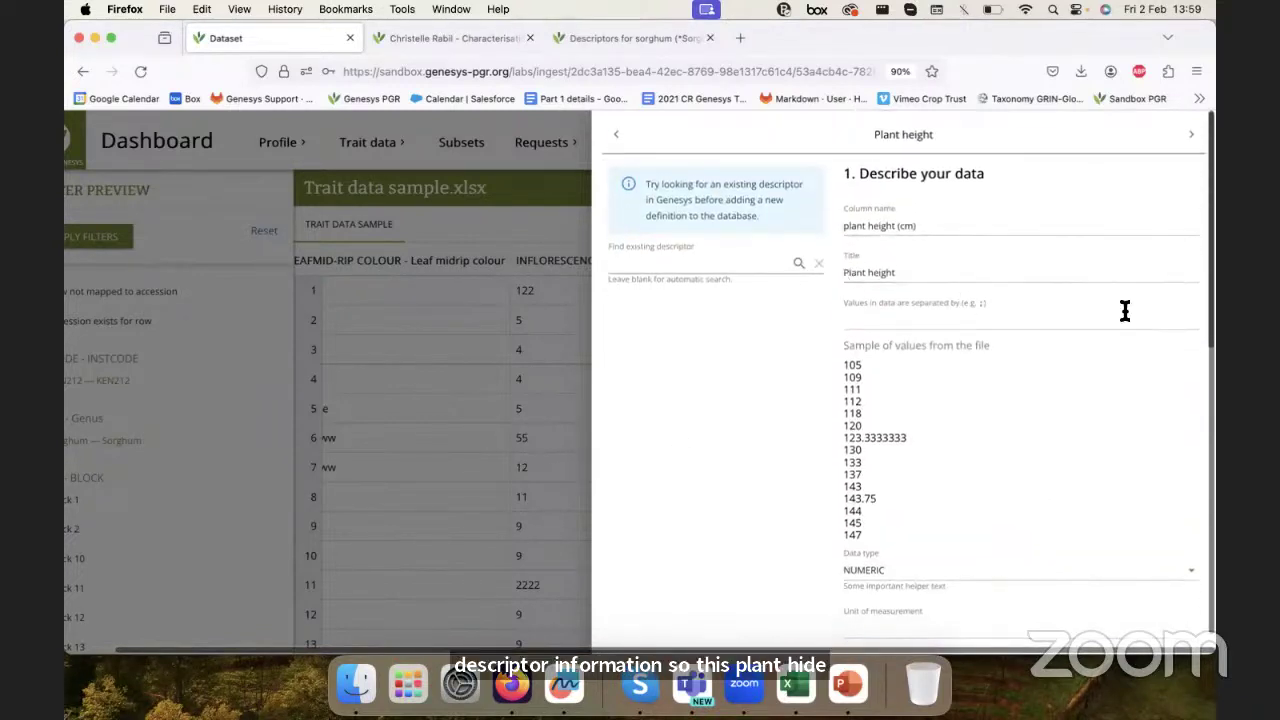
scroll(1126, 312, down, 5)
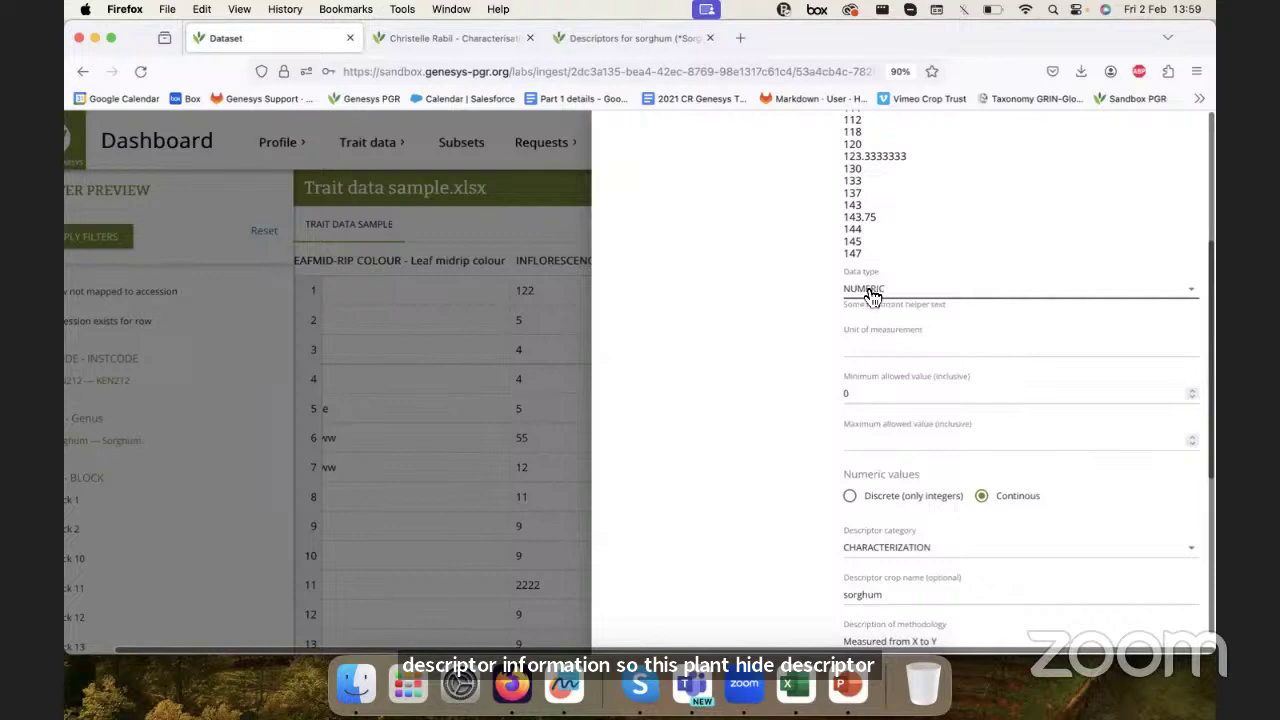
click(853, 395)
scroll(856, 395, down, 2)
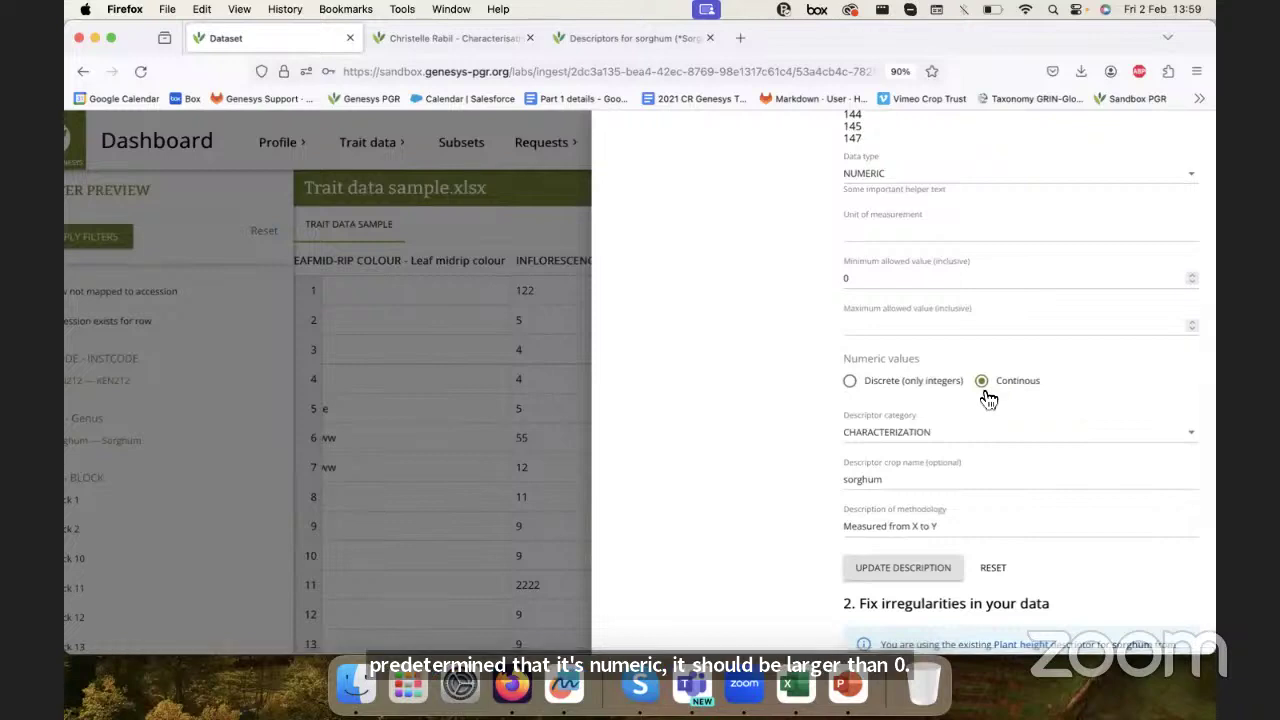
scroll(988, 398, up, 7)
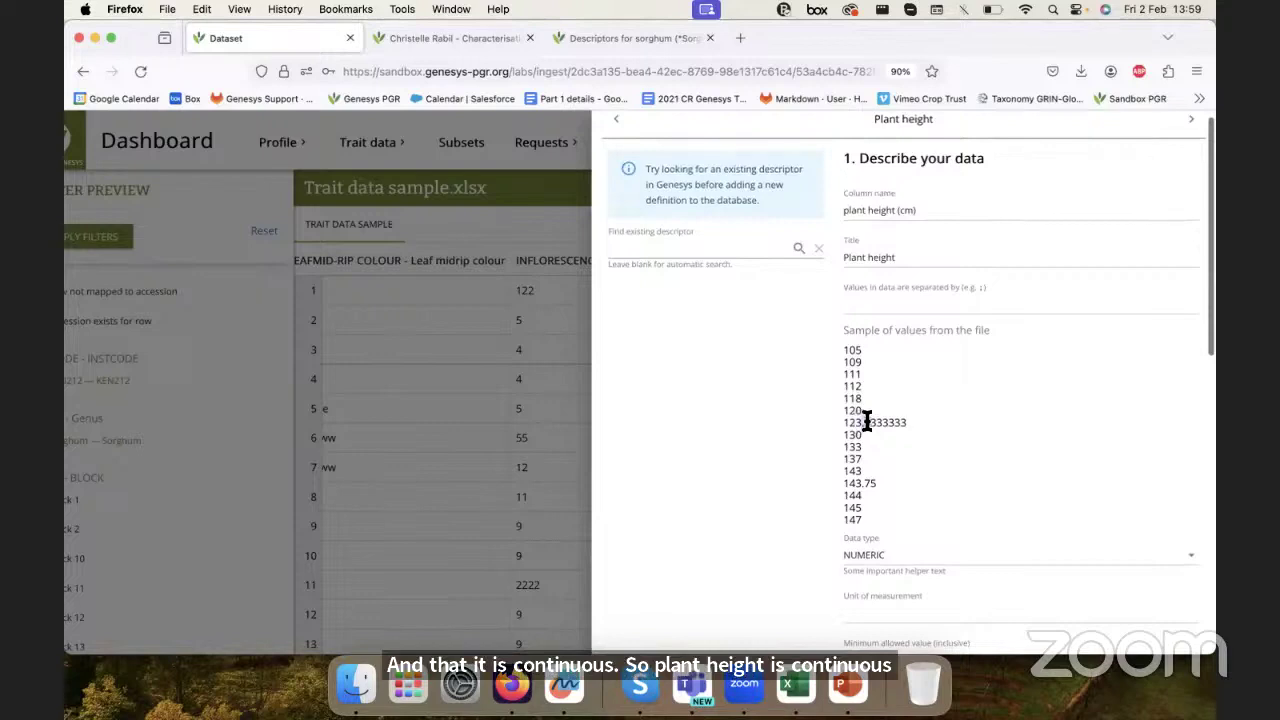
drag(866, 423, 900, 423)
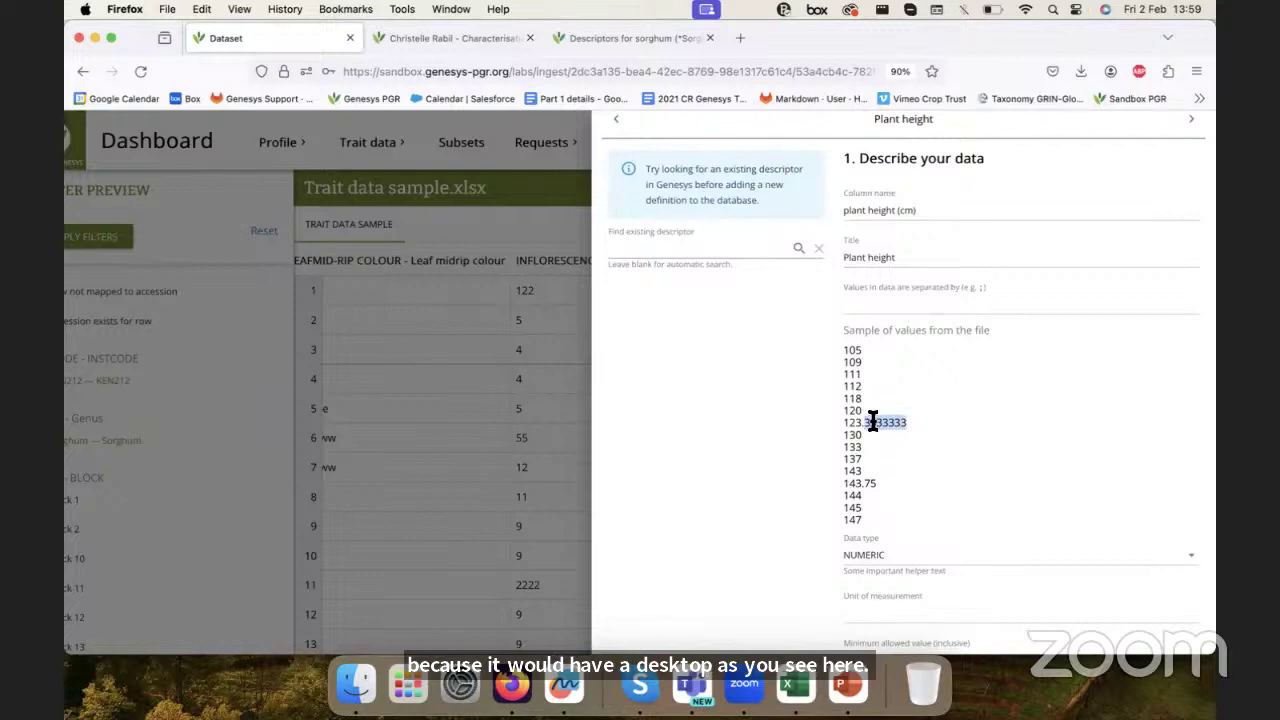
drag(838, 487, 884, 490)
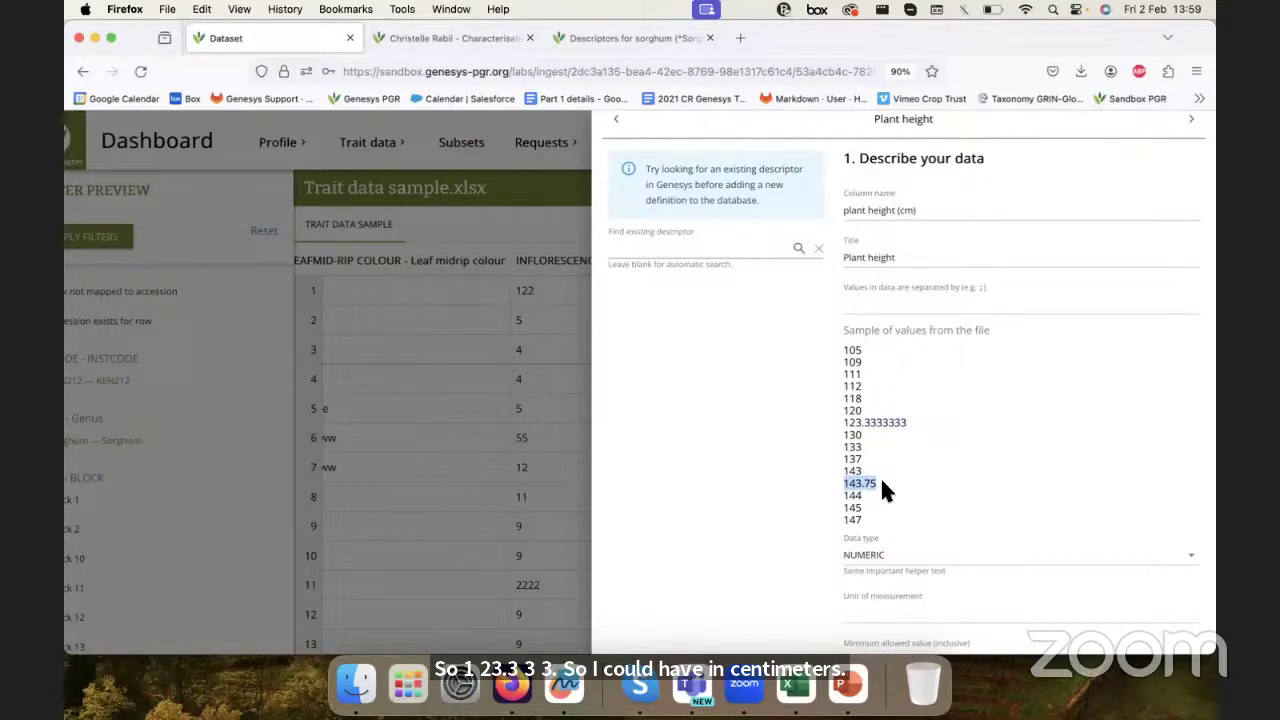
scroll(880, 476, down, 5)
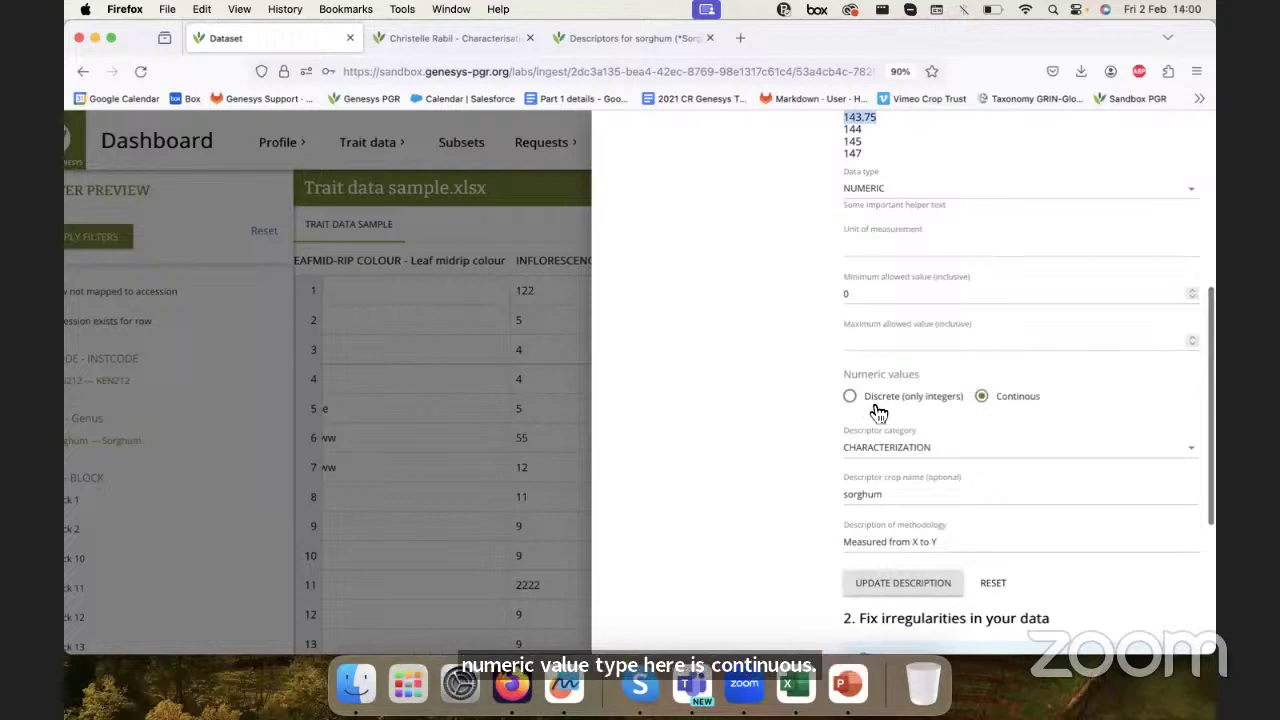
scroll(932, 450, down, 3)
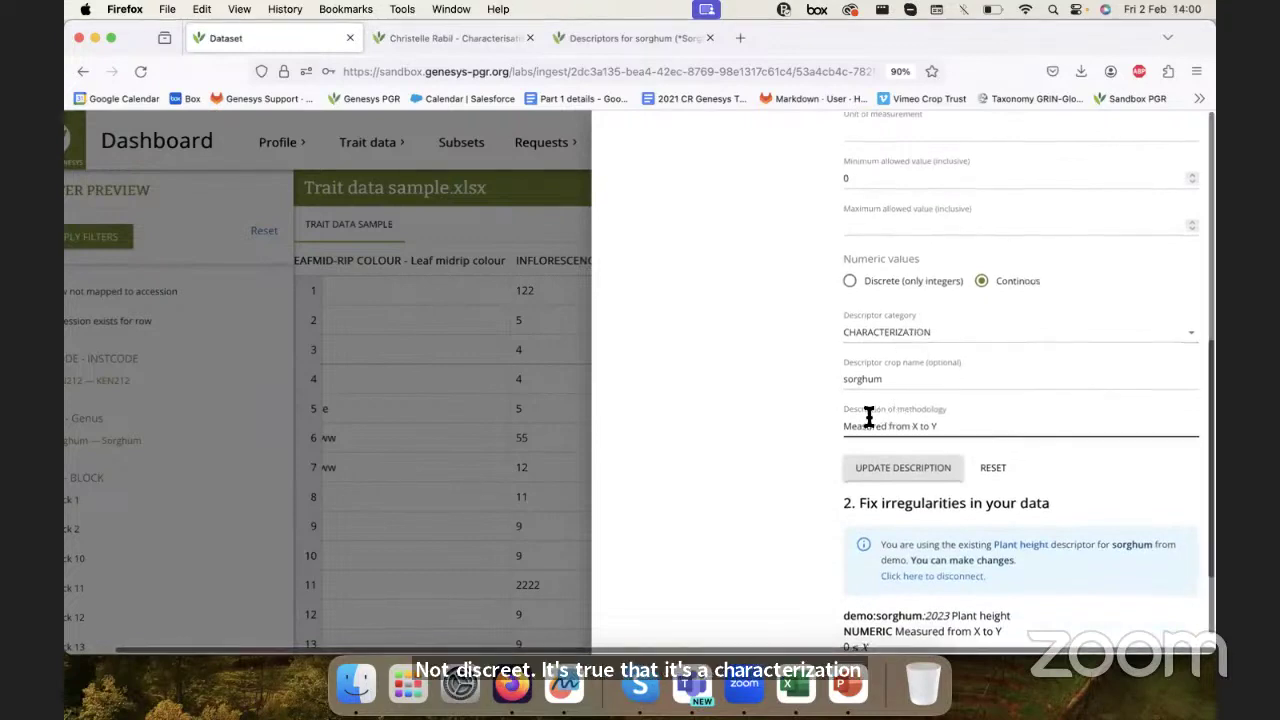
scroll(870, 414, down, 3)
click(905, 325)
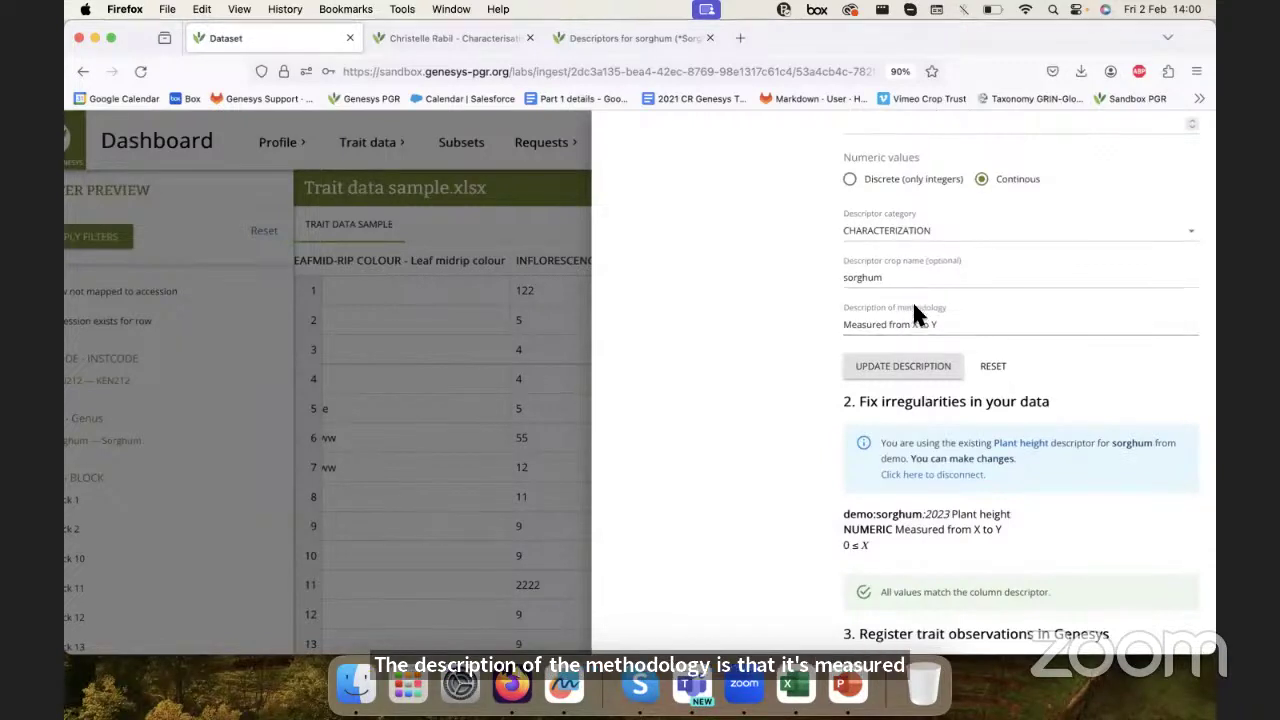
scroll(880, 320, up, 3)
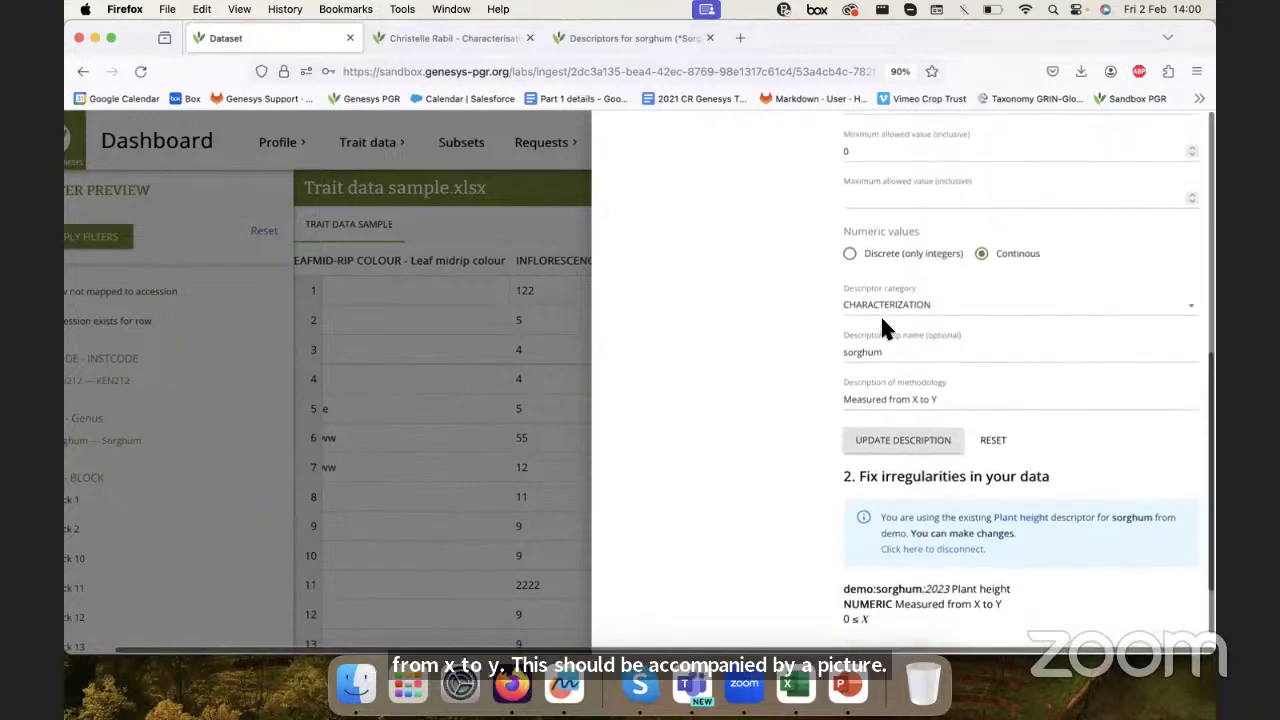
scroll(882, 328, down, 2)
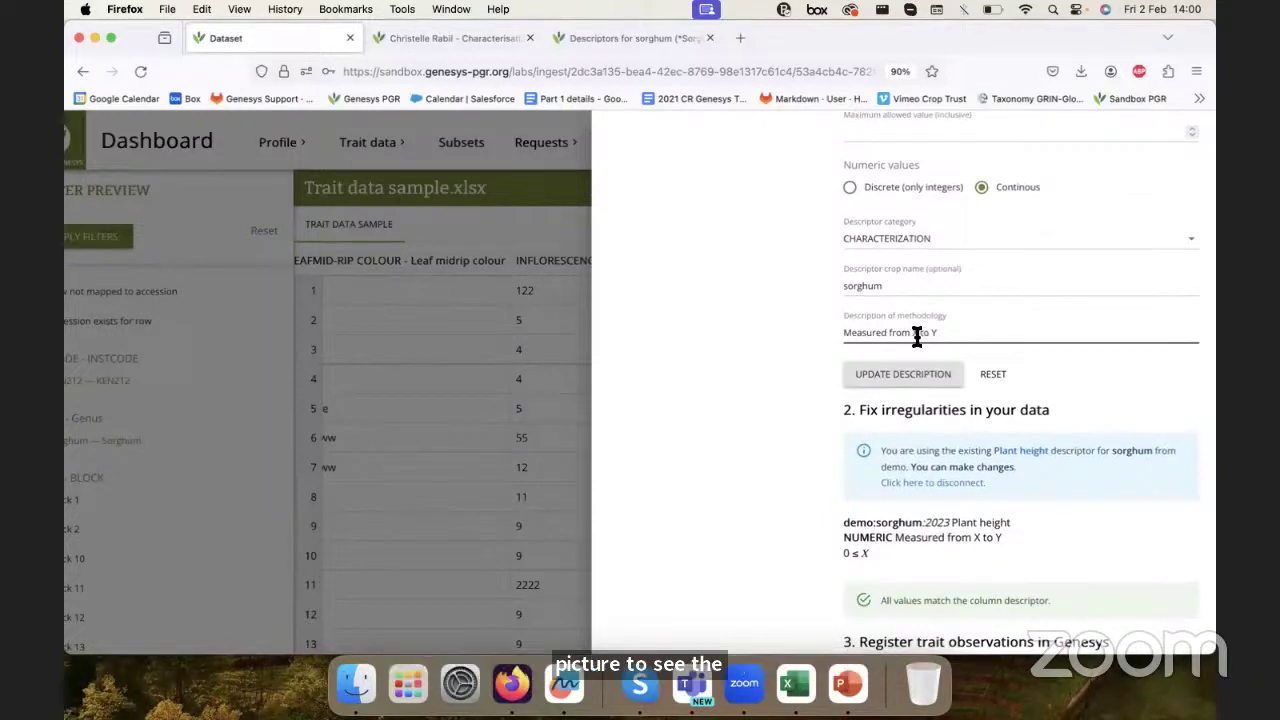
scroll(919, 336, down, 1)
scroll(958, 250, up, 10)
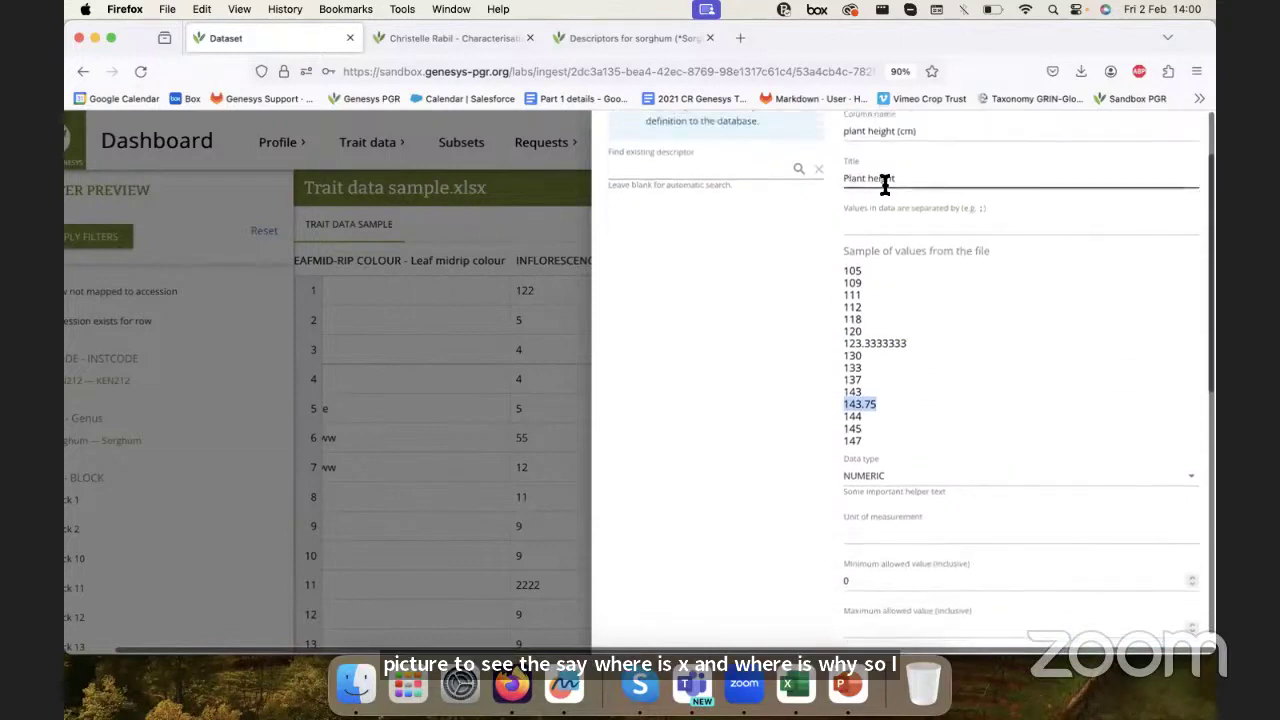
scroll(917, 429, down, 10)
scroll(919, 429, down, 1)
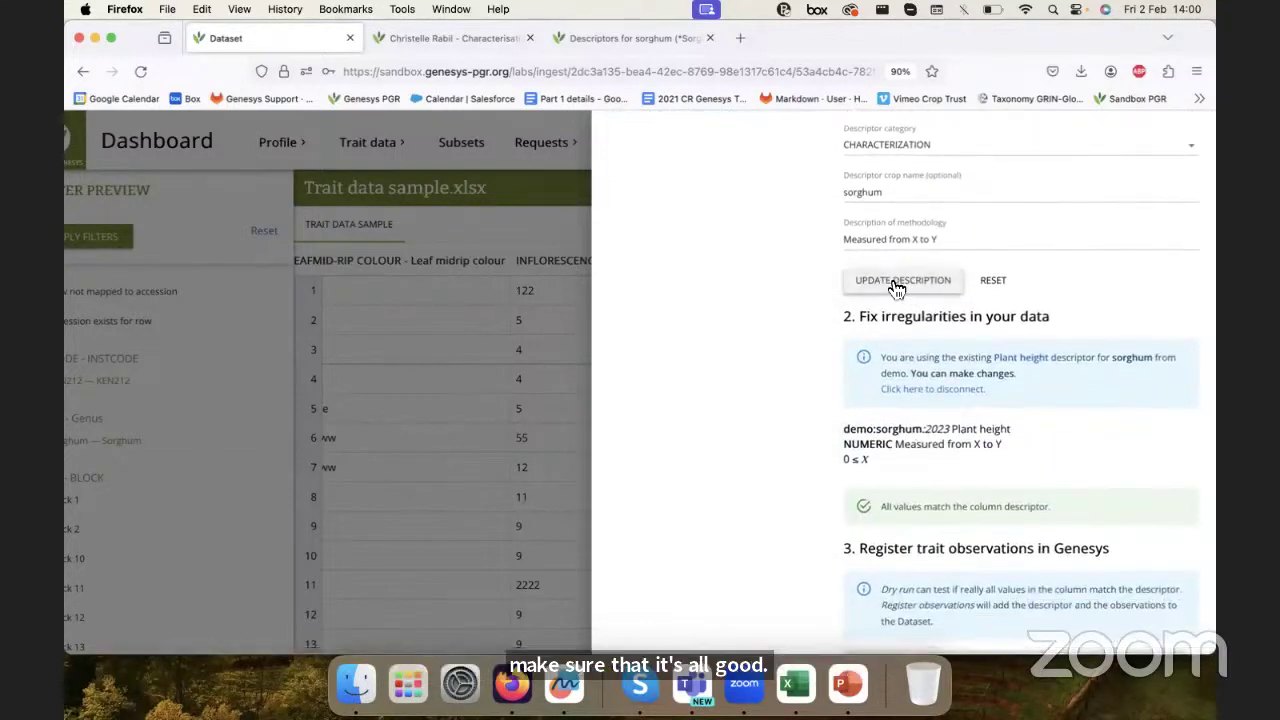
- Apply the Plant height descriptor settings to the plant height (cm) column with Update Description
click(897, 287)
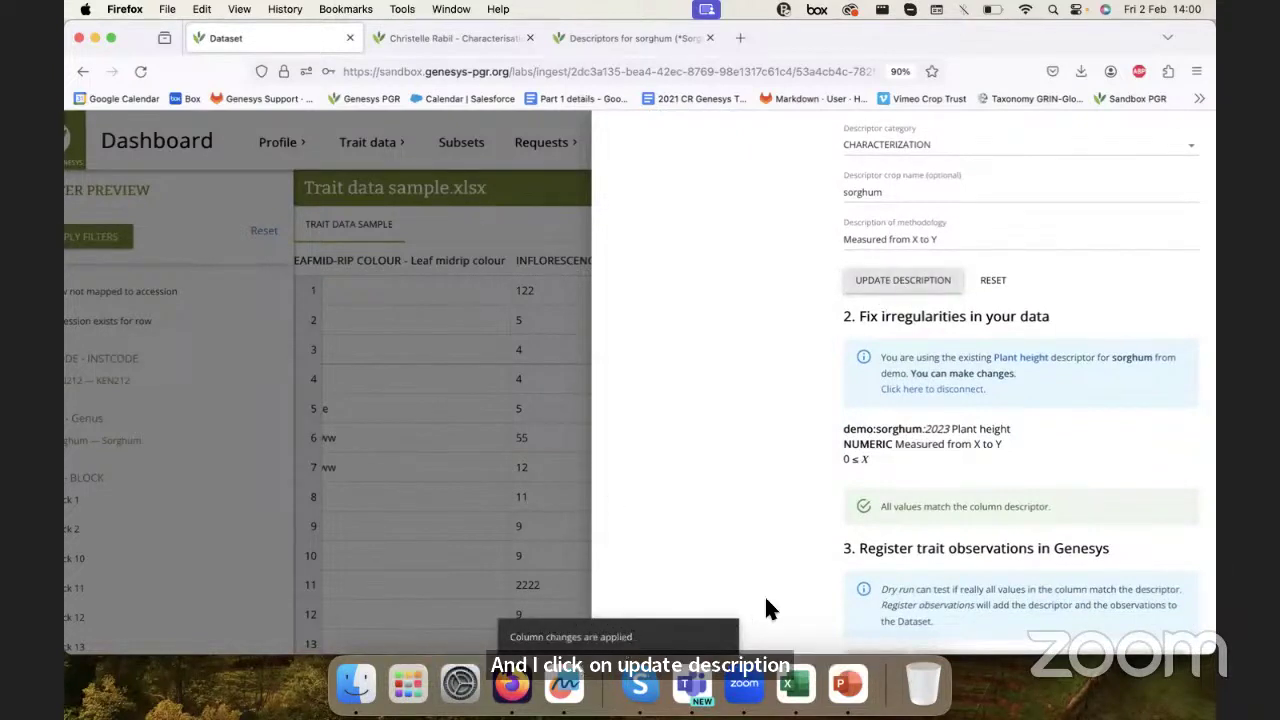
scroll(898, 472, down, 1)
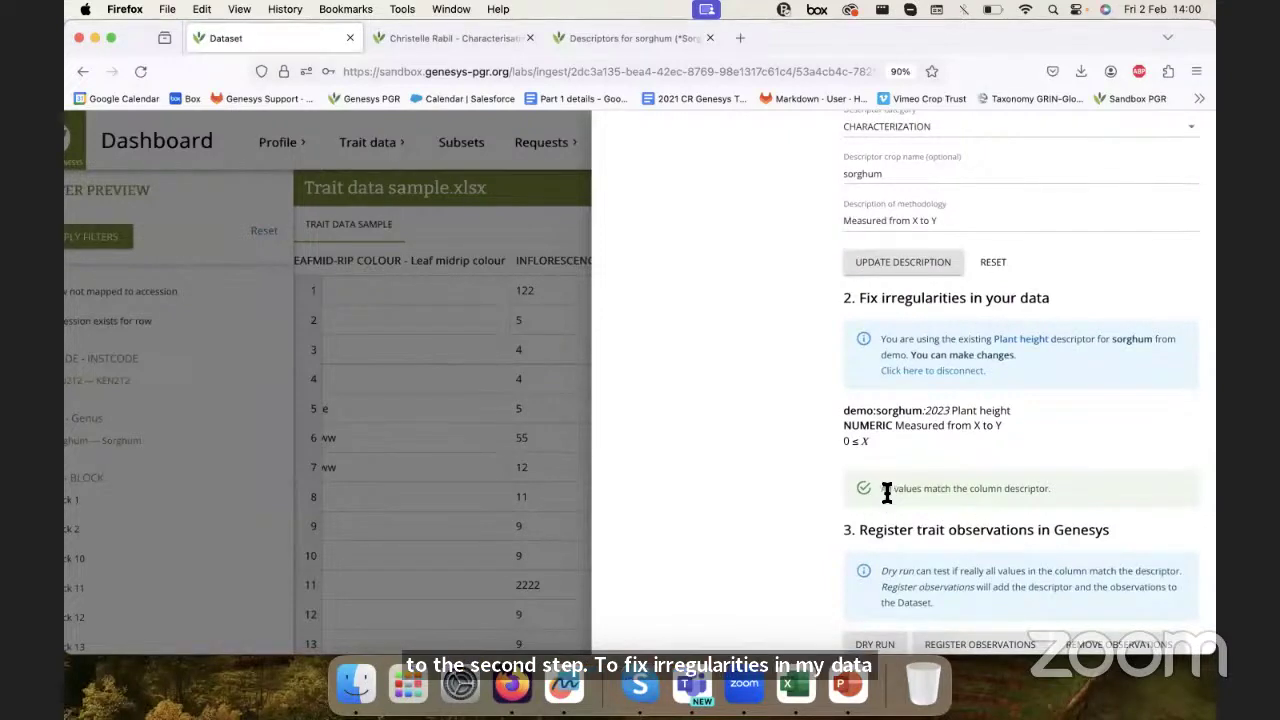
scroll(1012, 234, up, 5)
scroll(948, 360, up, 4)
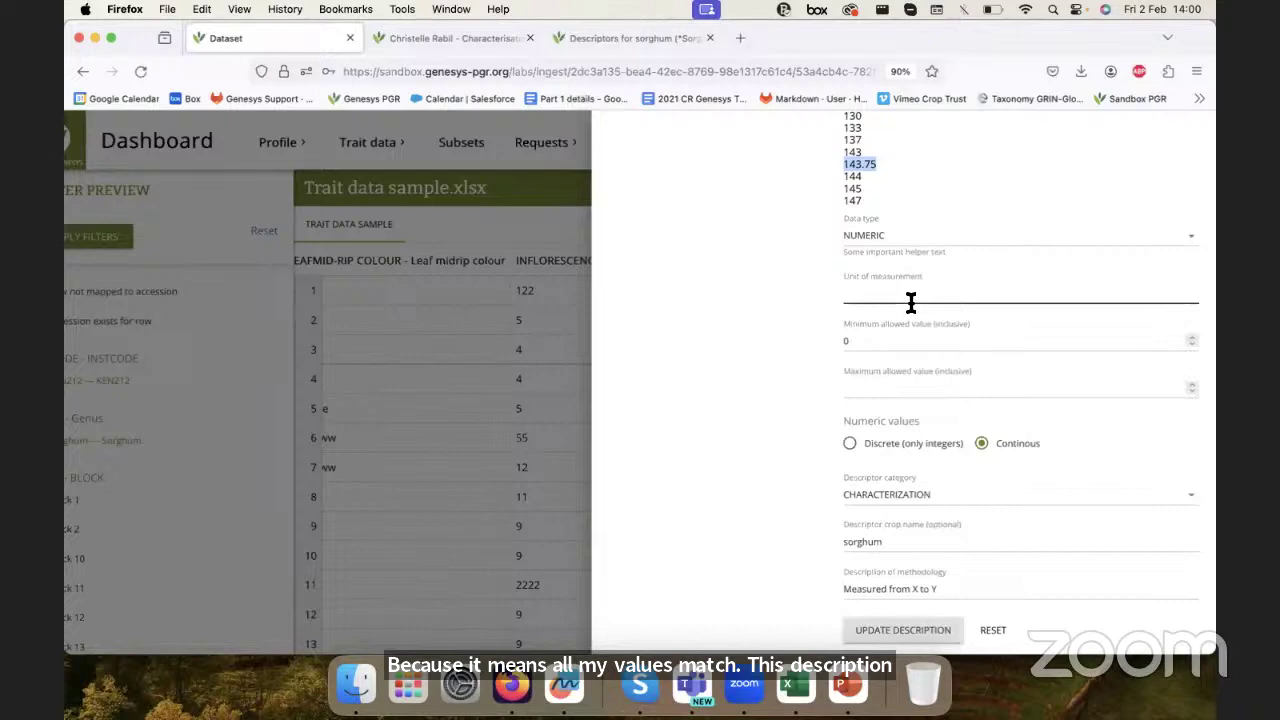
scroll(909, 300, up, 1)
- Set the minimum allowed value to 0 and leave the maximum empty
click(847, 372)
text(0)
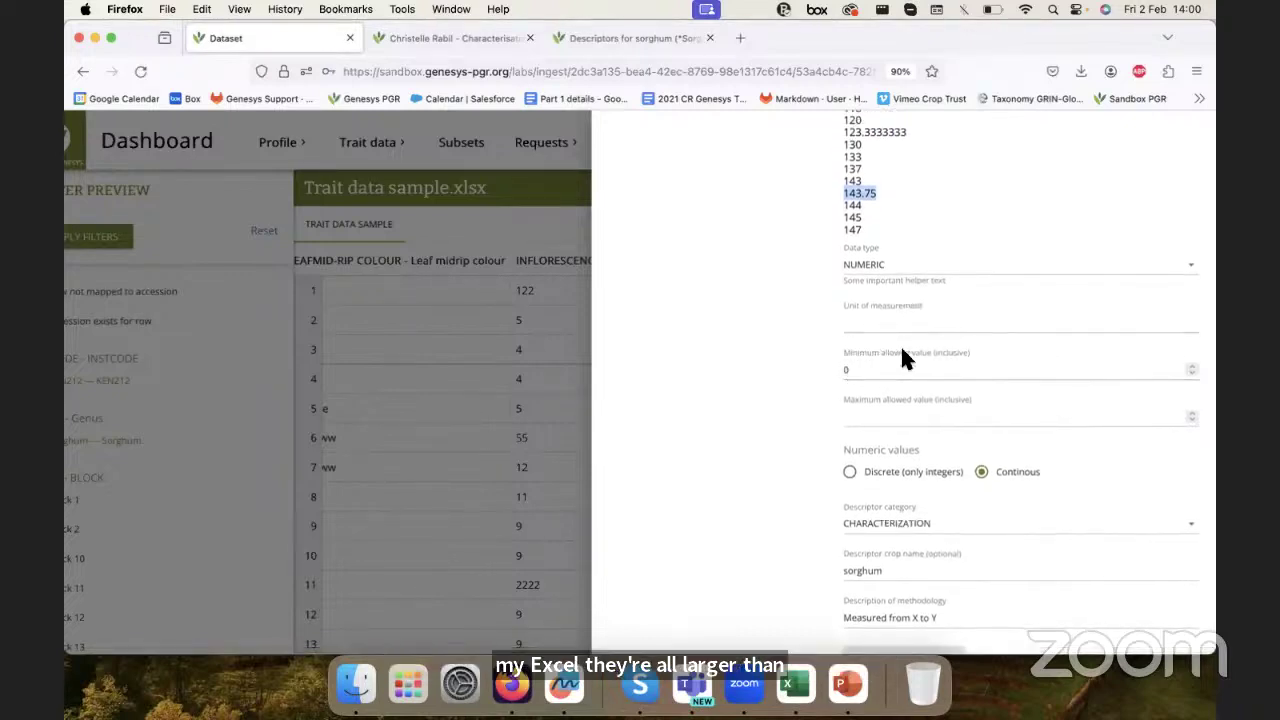
click(857, 414)
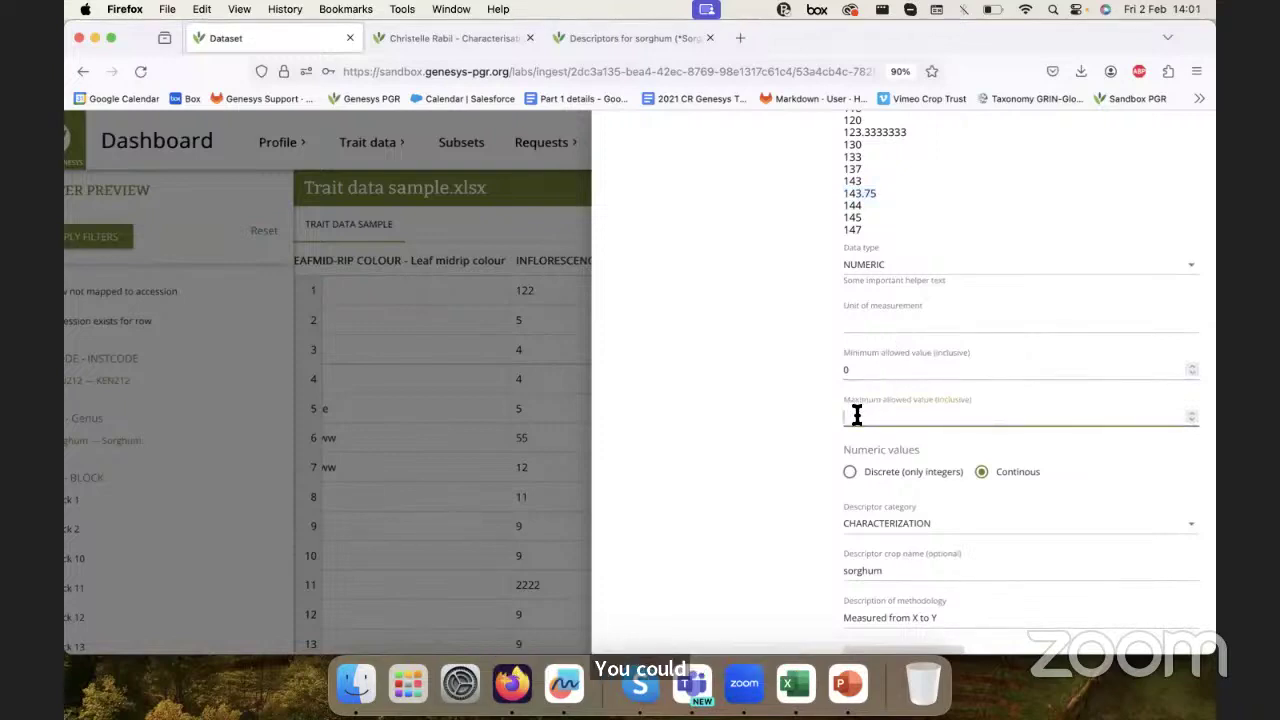
scroll(857, 414, down, 3)
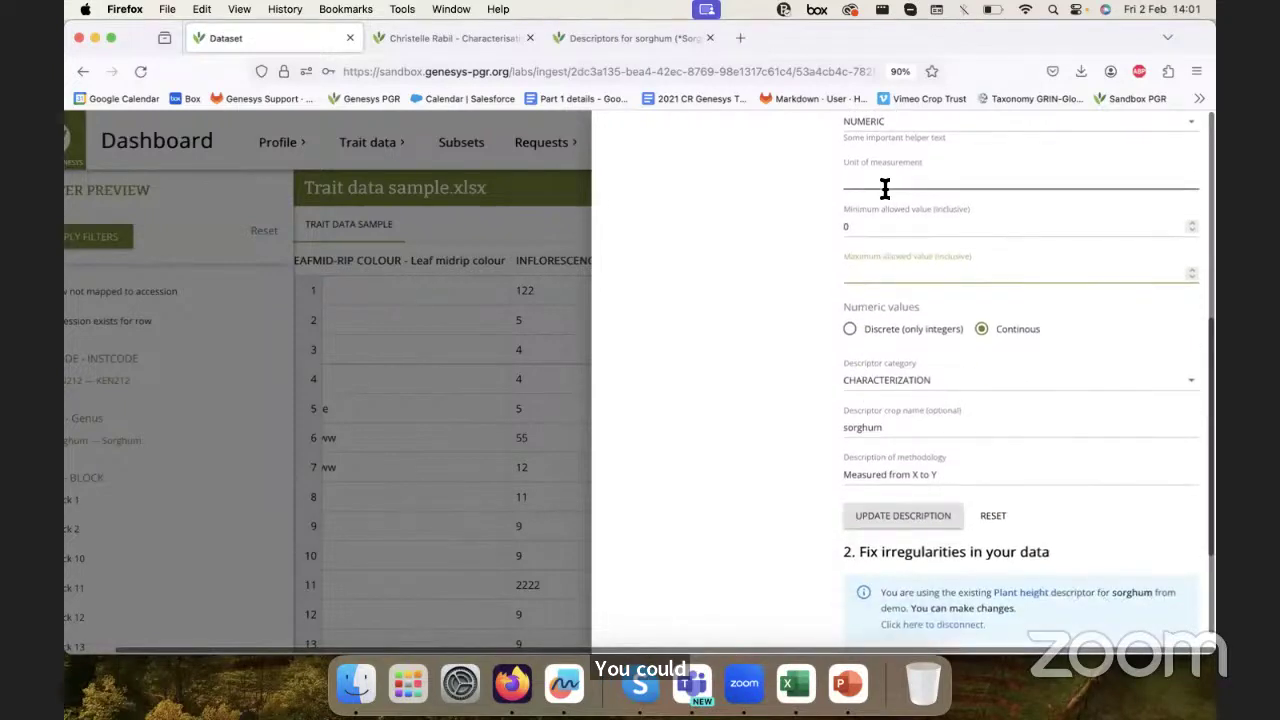
click(851, 226)
scroll(851, 223, up, 3)
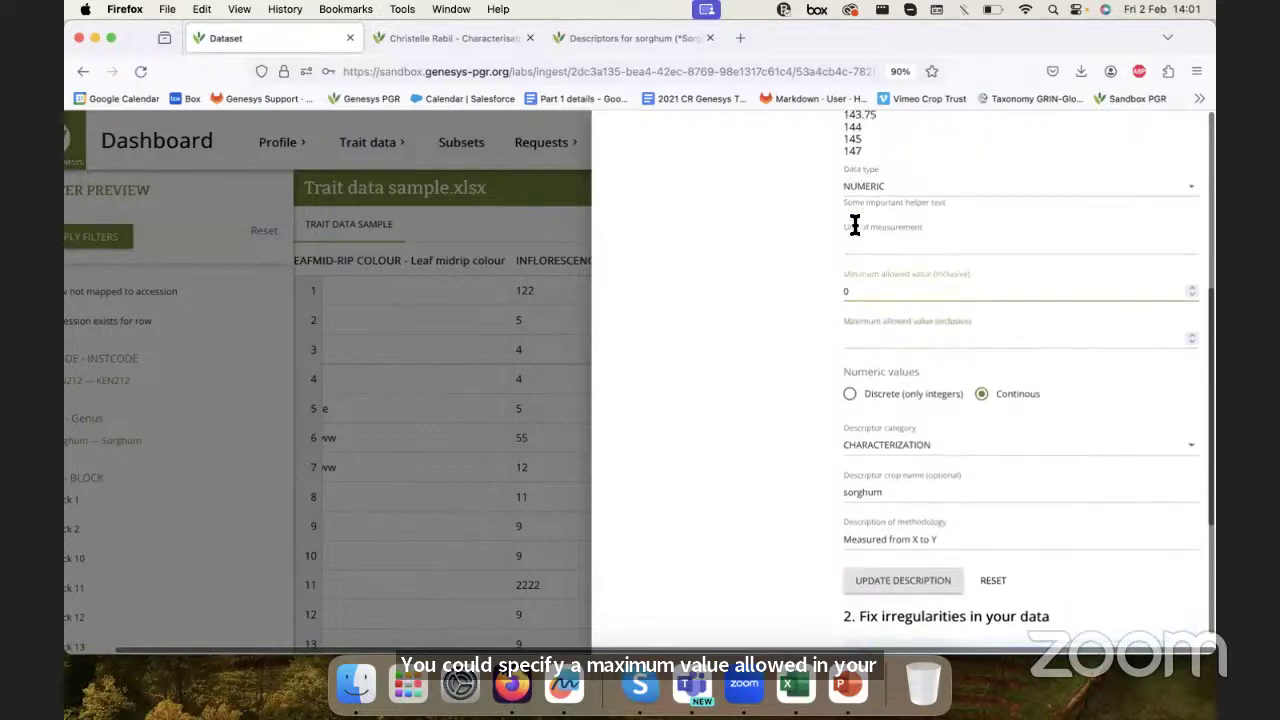
scroll(854, 224, up, 3)
scroll(855, 228, down, 4)
scroll(854, 222, down, 2)
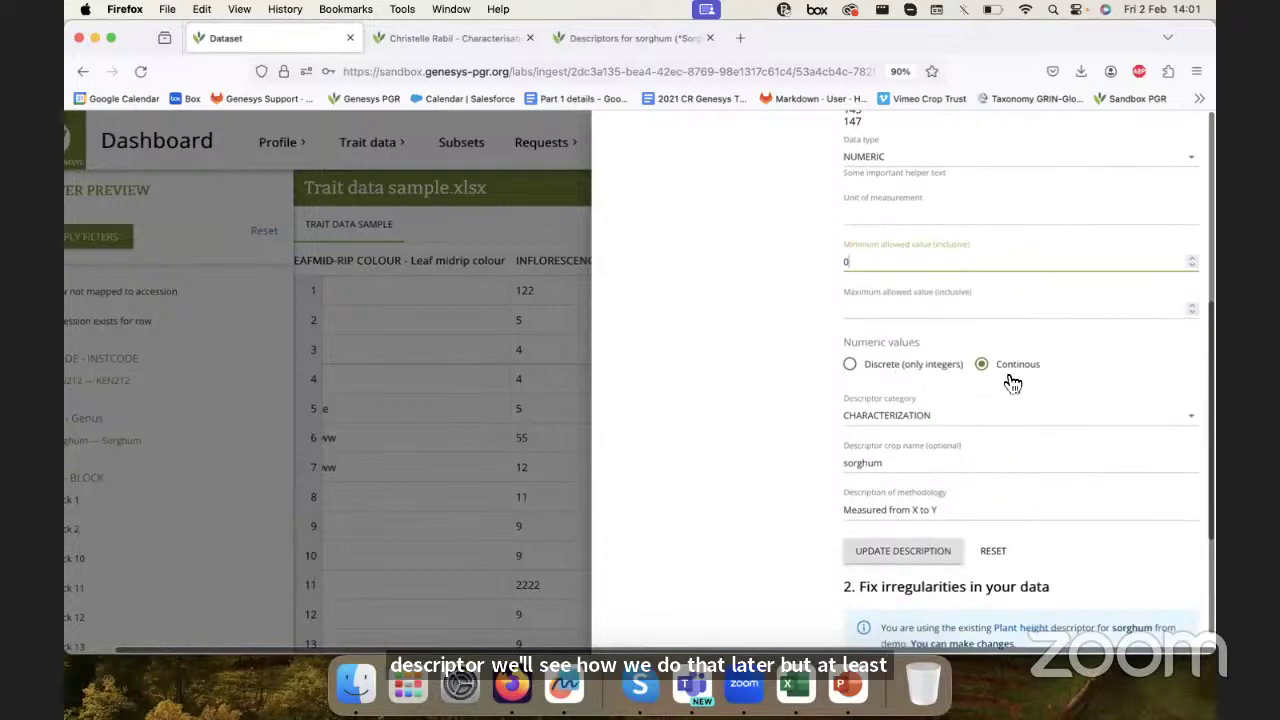
scroll(1010, 380, down, 3)
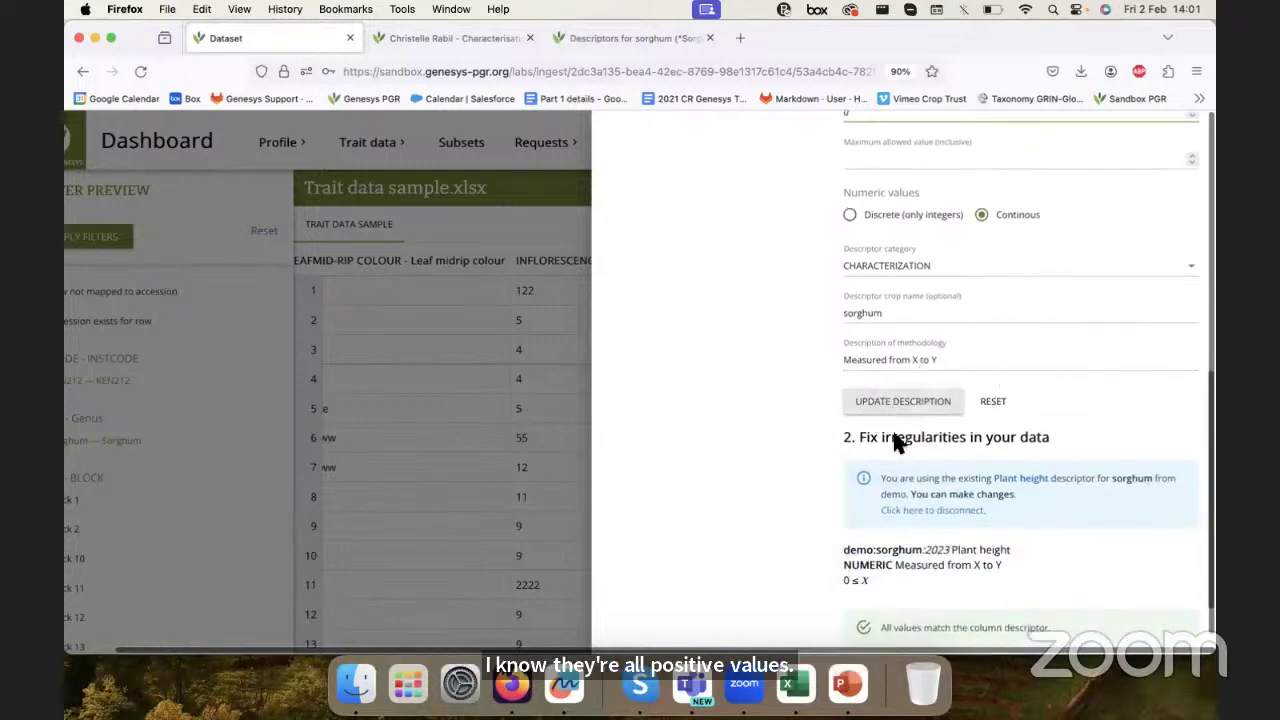
scroll(894, 443, down, 2)
scroll(892, 430, down, 2)
scroll(888, 428, down, 2)
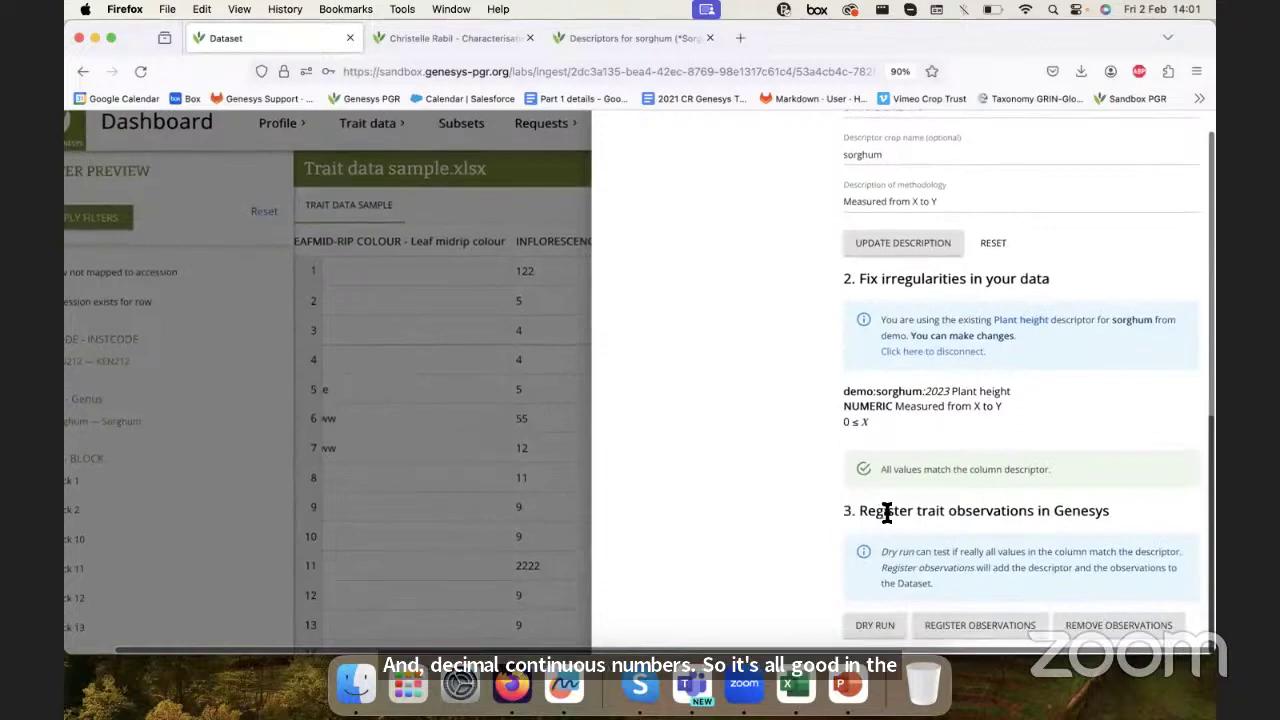
- Register the plant height observations and close the descriptor drawer
click(957, 630)
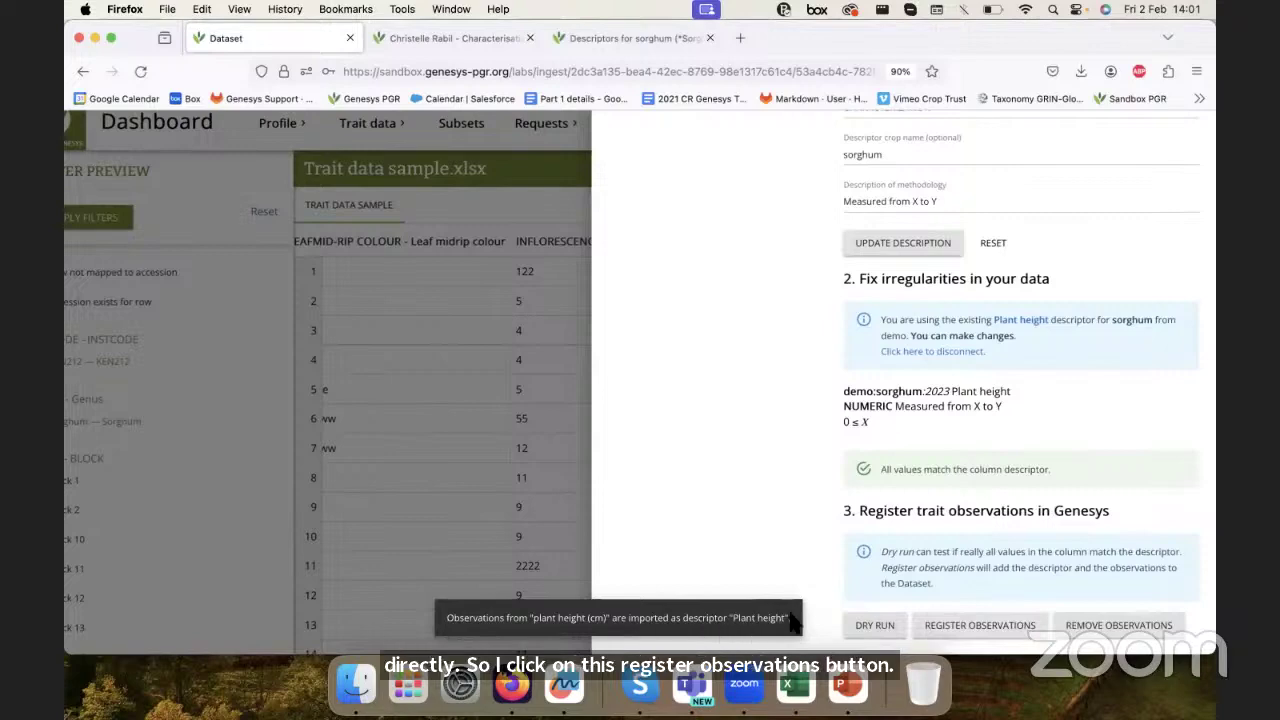
click(494, 428)
scroll(882, 334, right, 3)
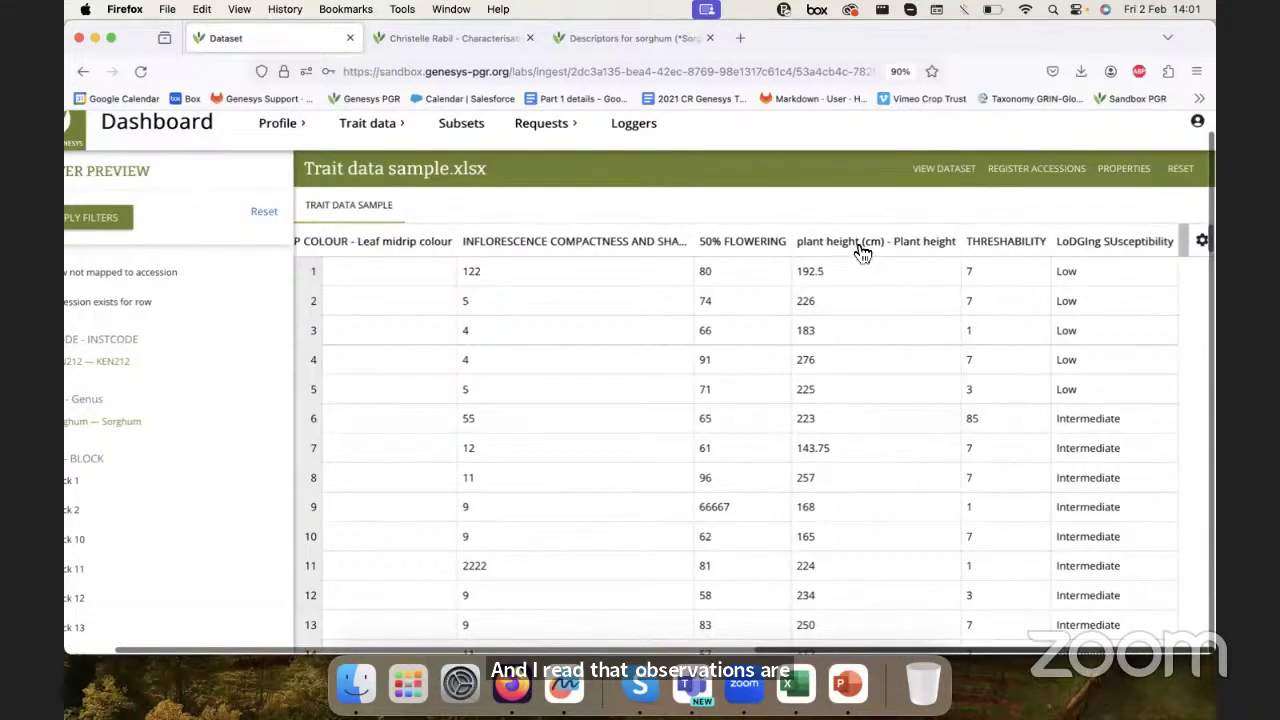
- Open the View Dataset link in a new tab
right_click(940, 180)
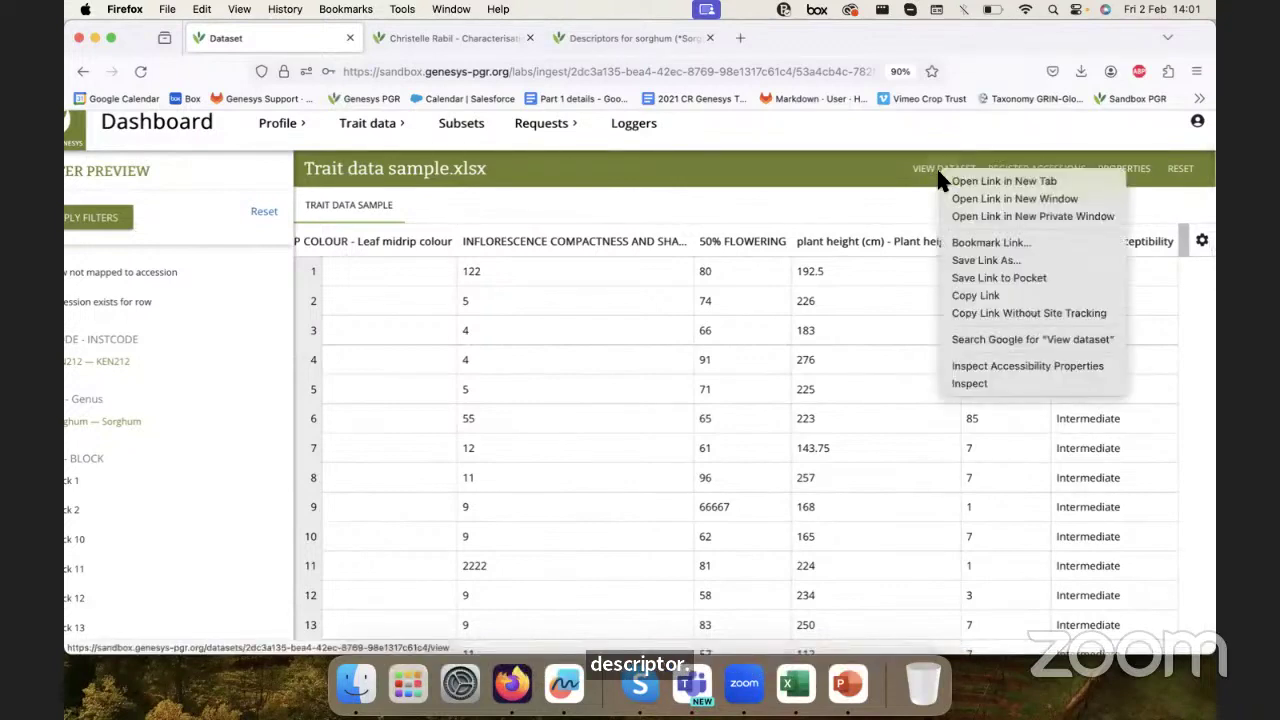
click(890, 173)
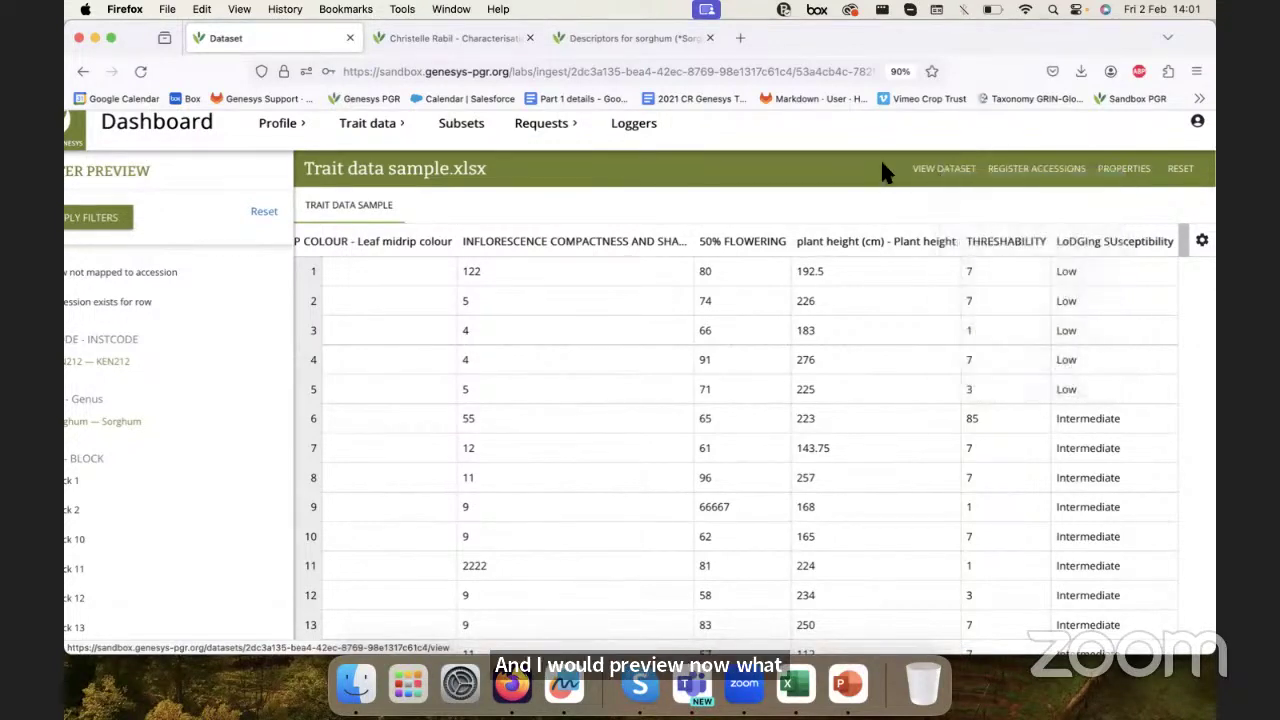
right_click(940, 172)
click(990, 175)
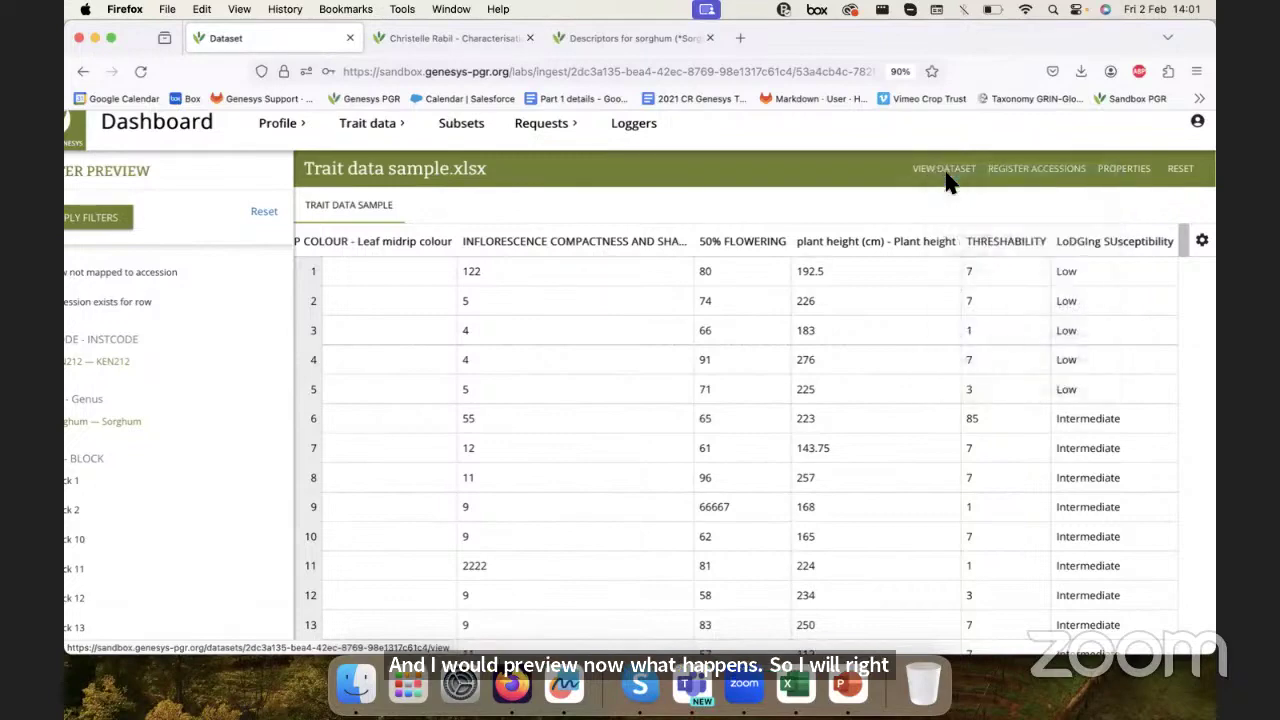
- Check the new dataset tab's Plant height values and start a minimum plant height filter
click(462, 37)
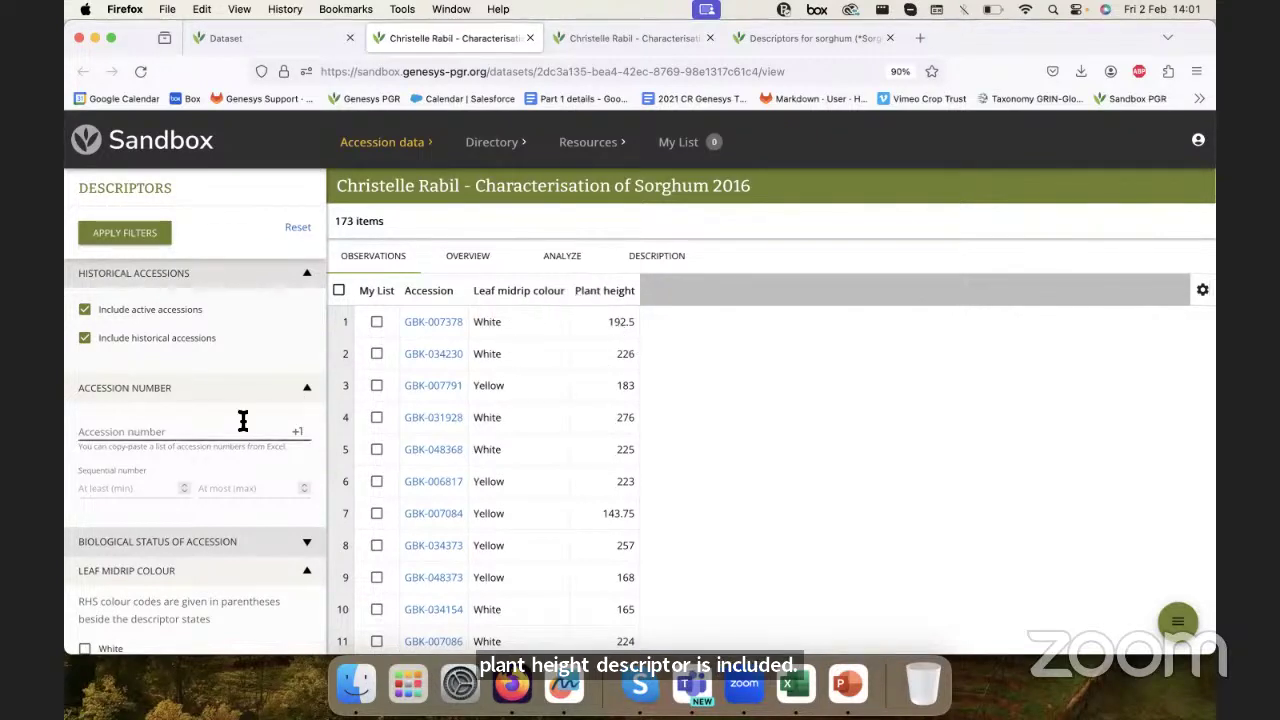
scroll(245, 430, down, 5)
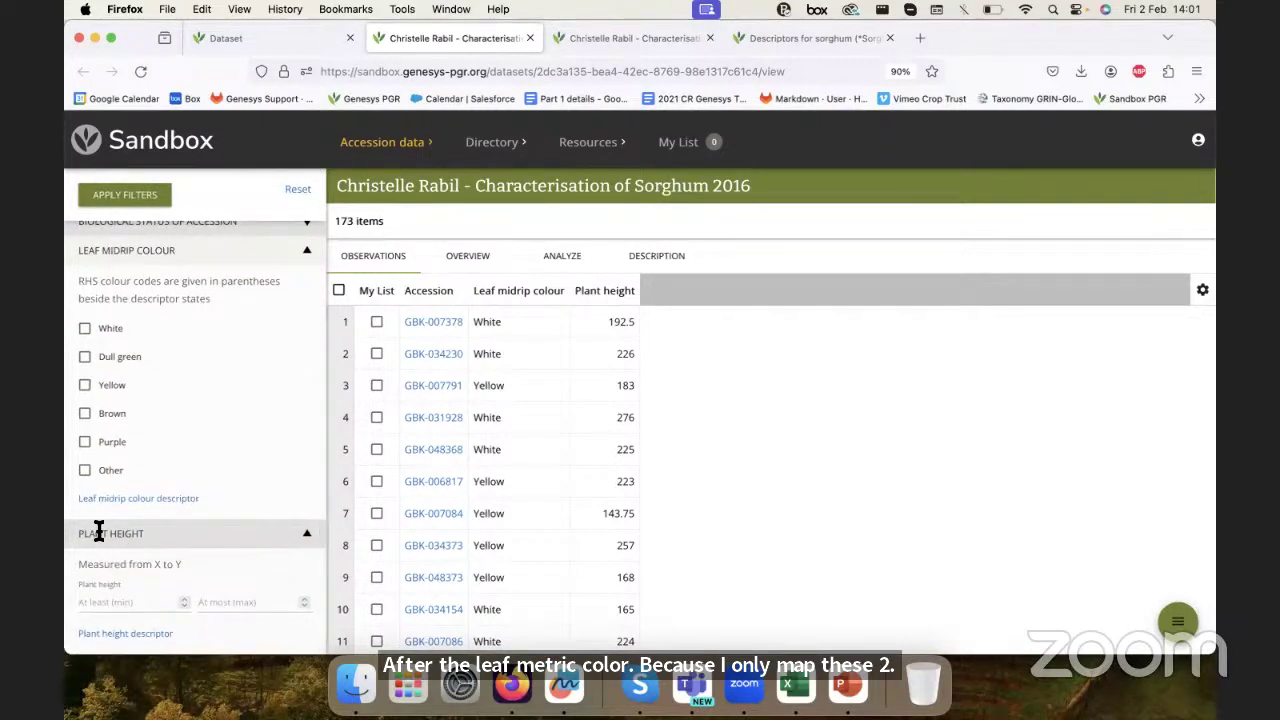
click(99, 603)
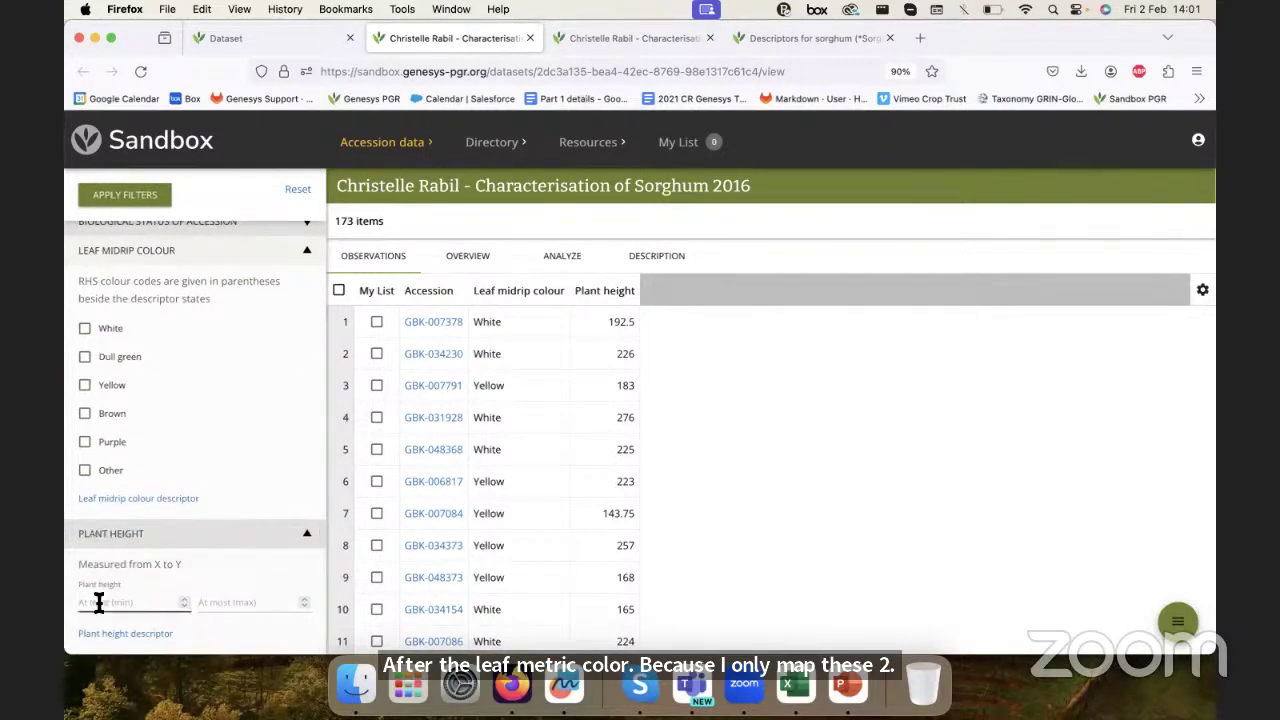
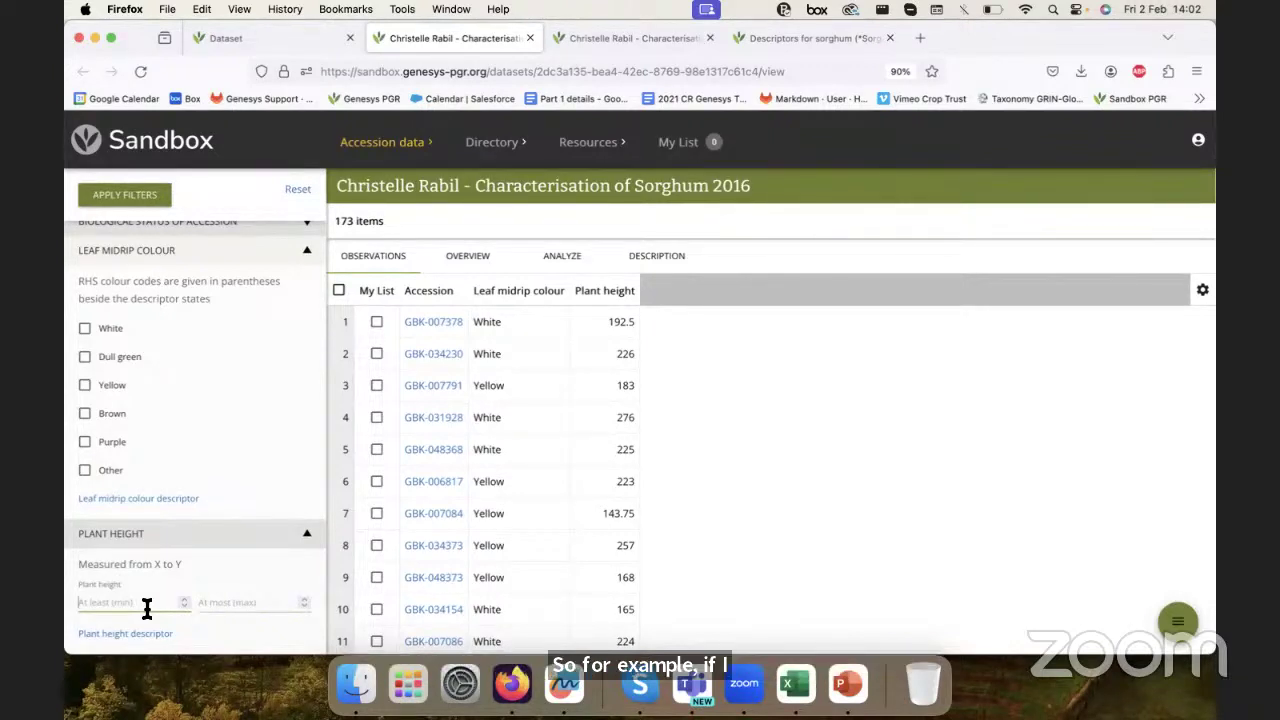
- Filter plant height to at least 190, leaving 124 items
text(190)
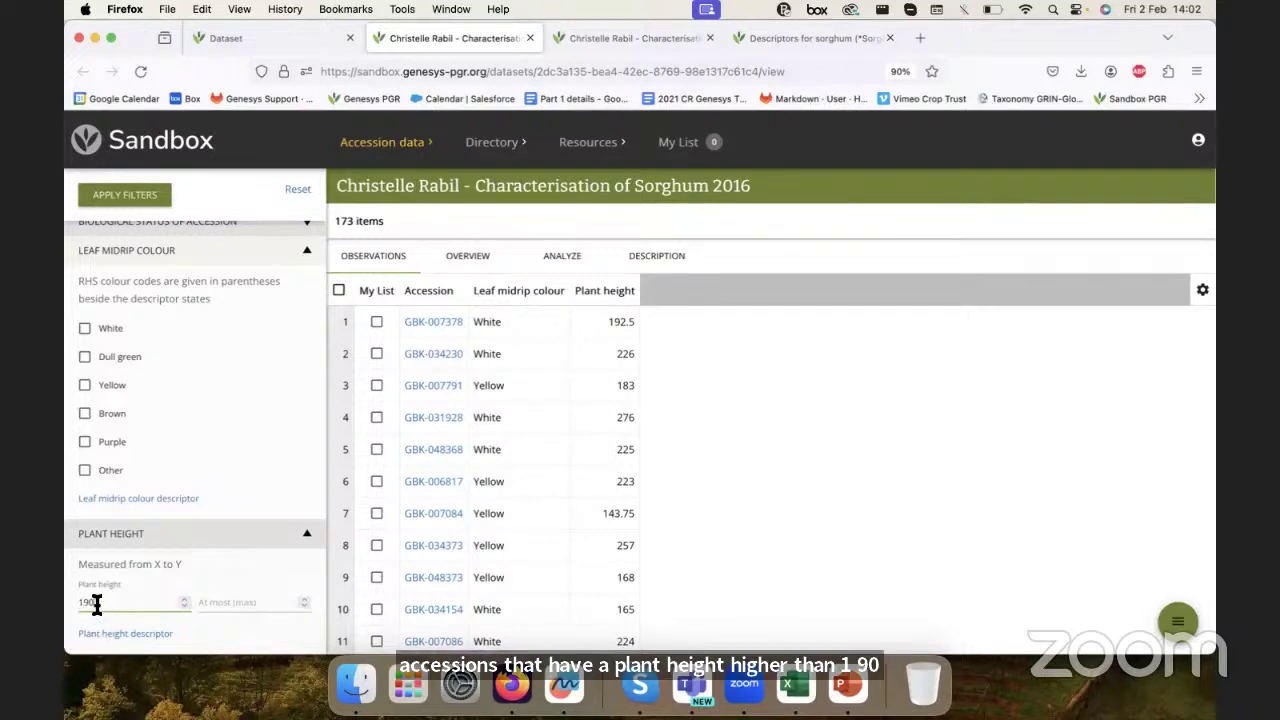
drag(97, 604, 72, 608)
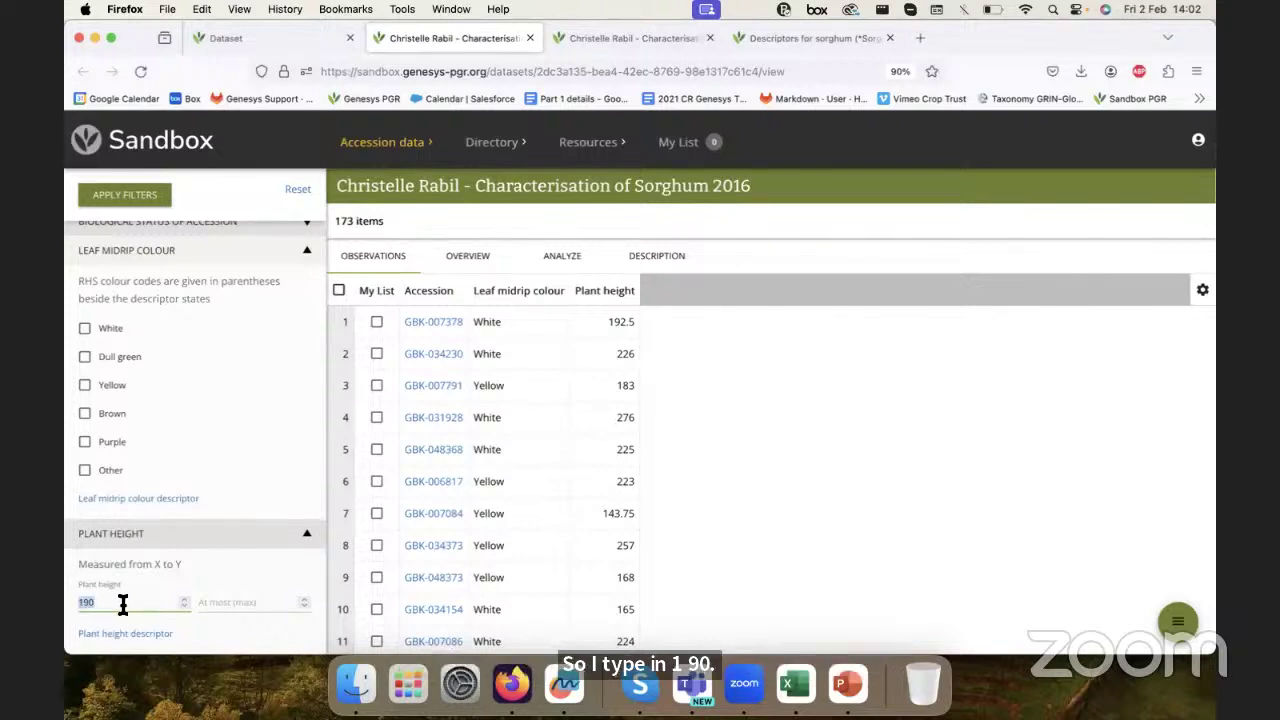
click(125, 205)
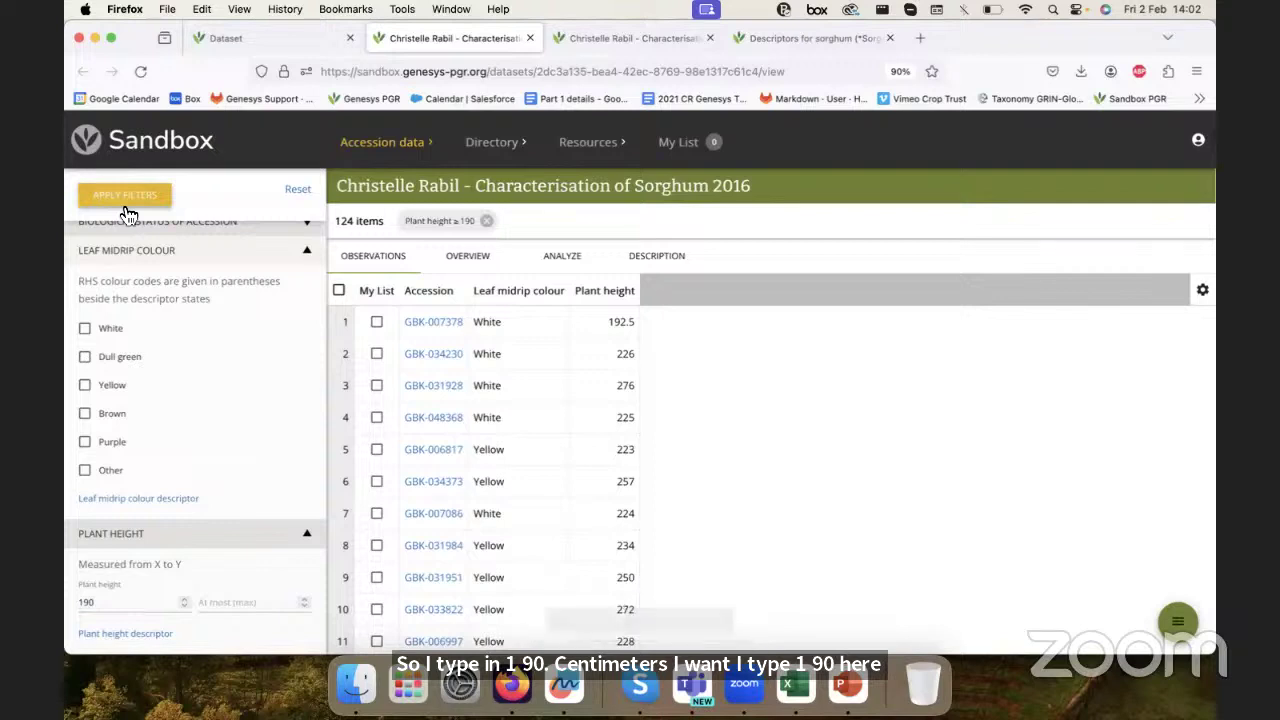
drag(337, 221, 382, 221)
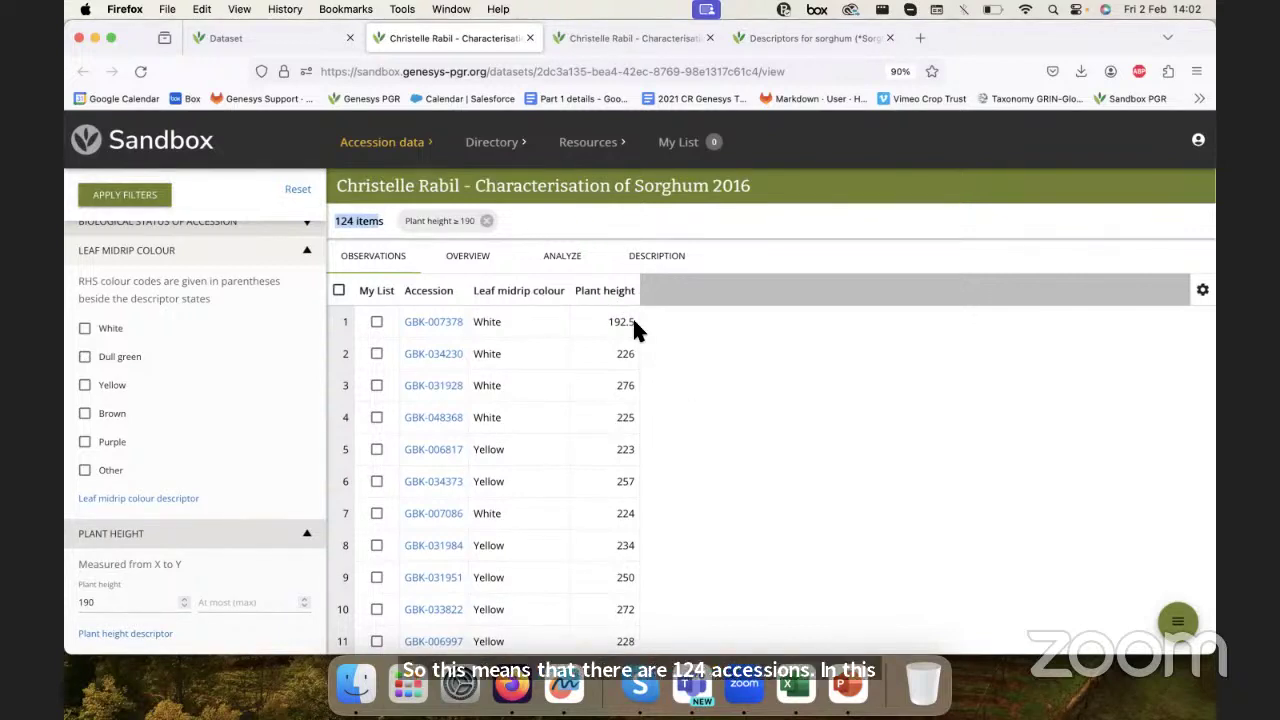
- Clear the 190 minimum and enter 190 as the maximum plant height
double_click(114, 600)
key(BackSpace)
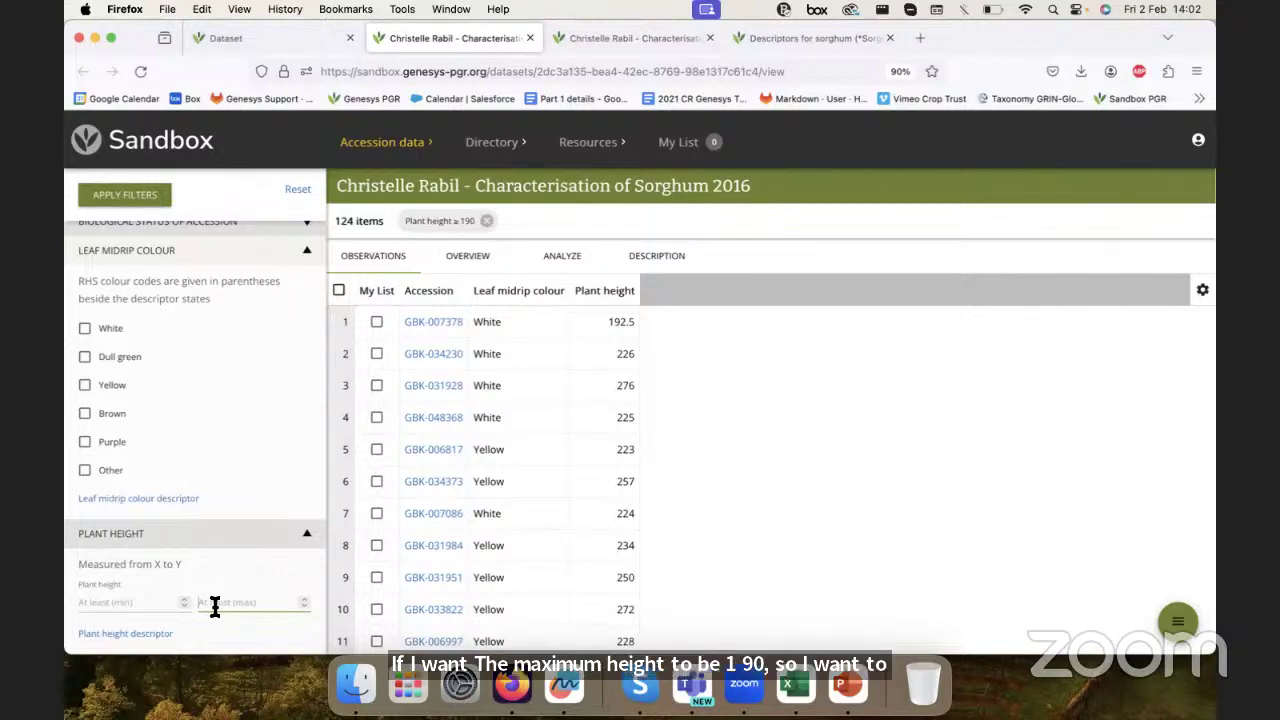
click(214, 604)
text(190)
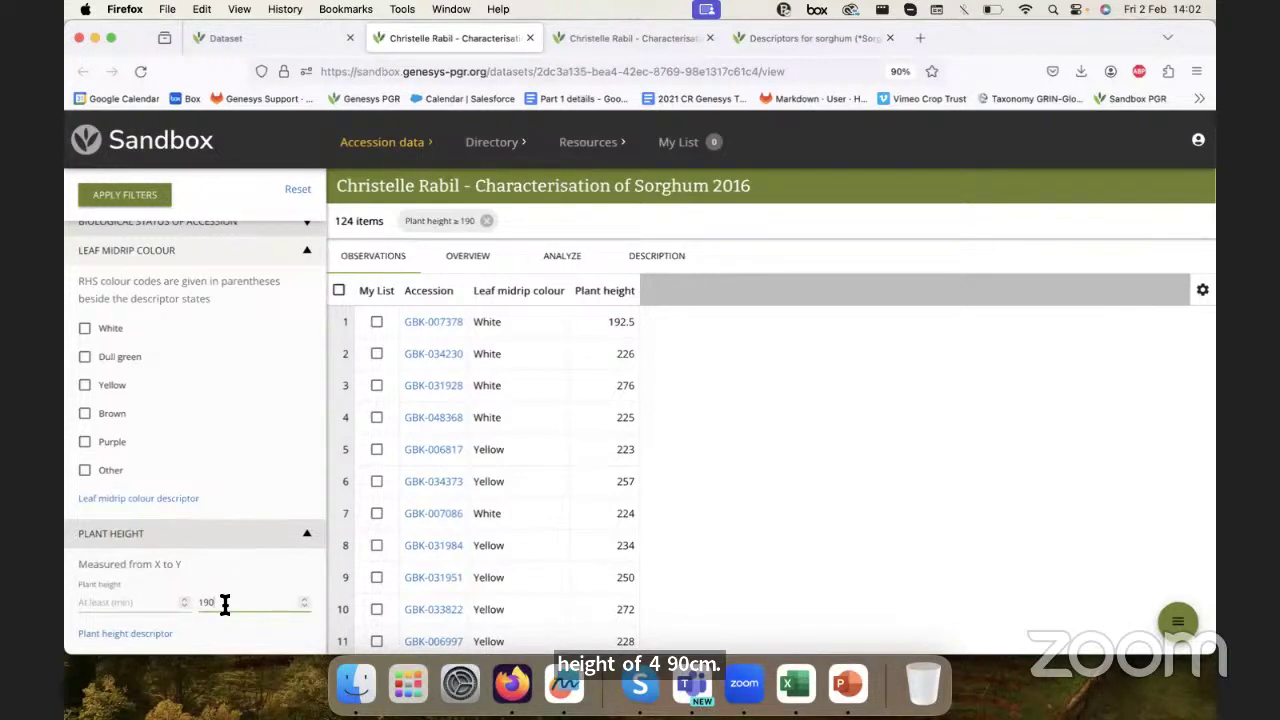
- Apply the 190 maximum plant height filter, leaving 52 items, and scroll the results
click(148, 198)
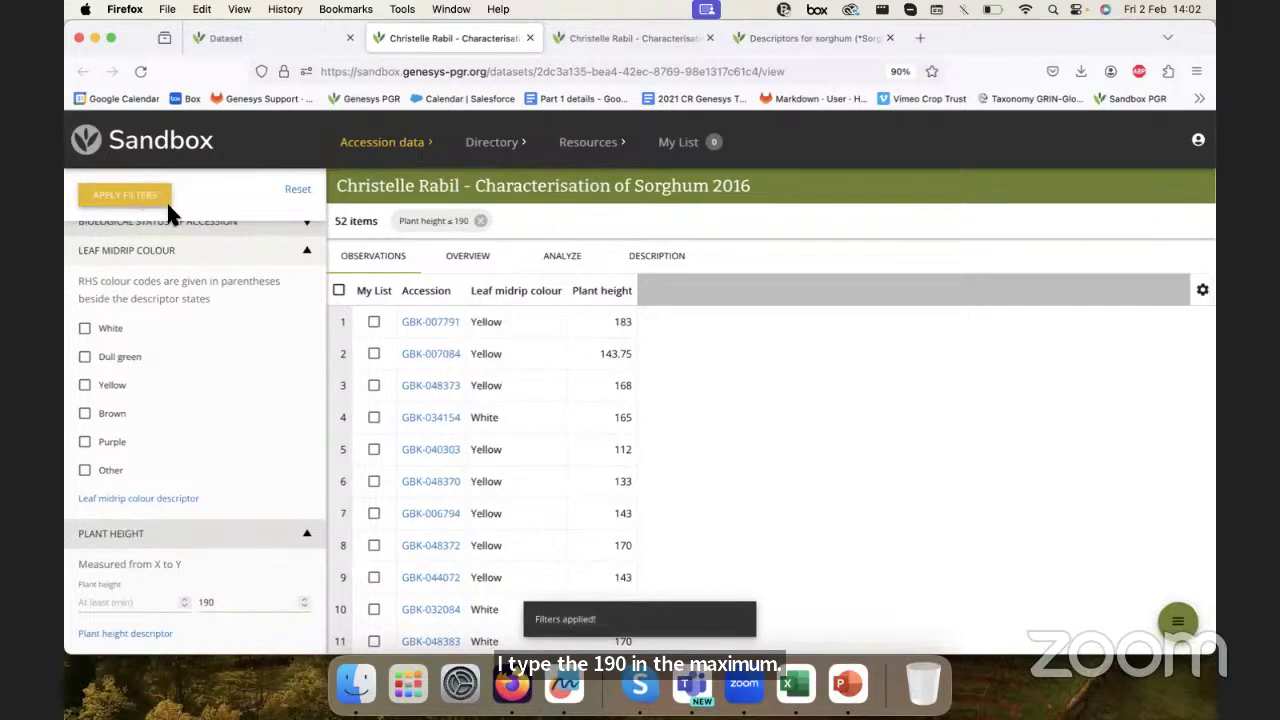
scroll(560, 366, down, 5)
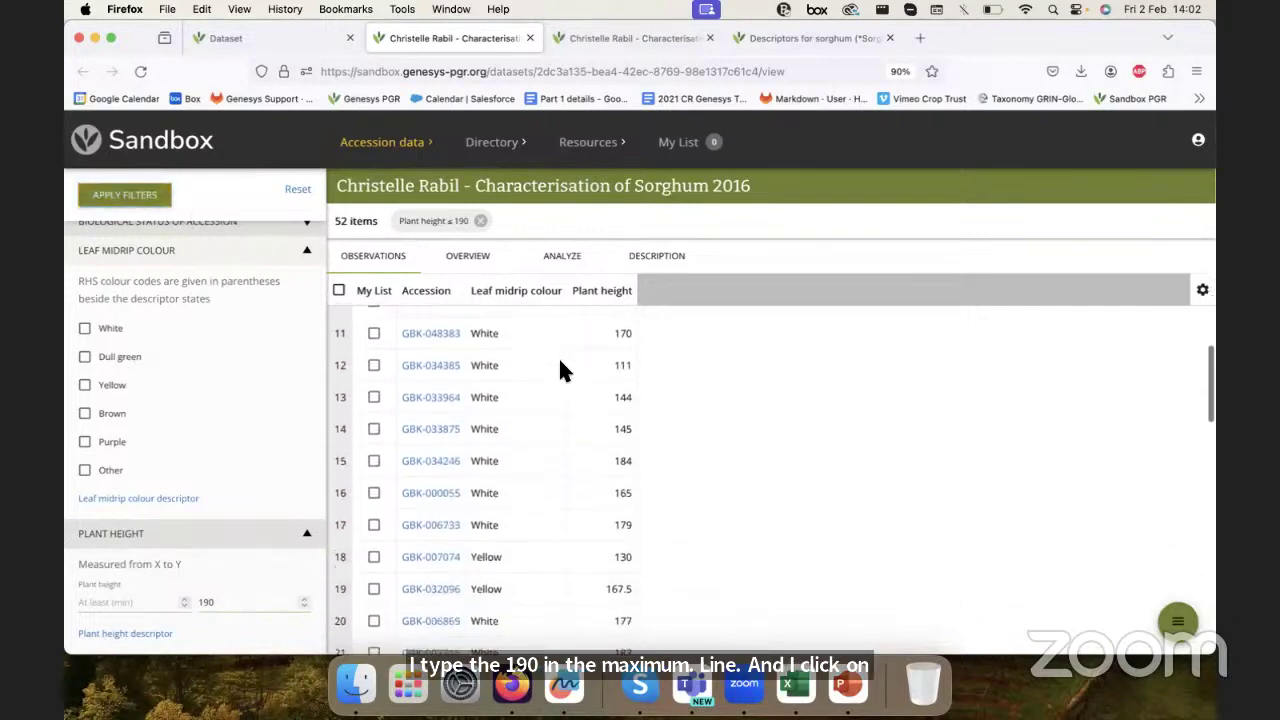
scroll(560, 368, down, 3)
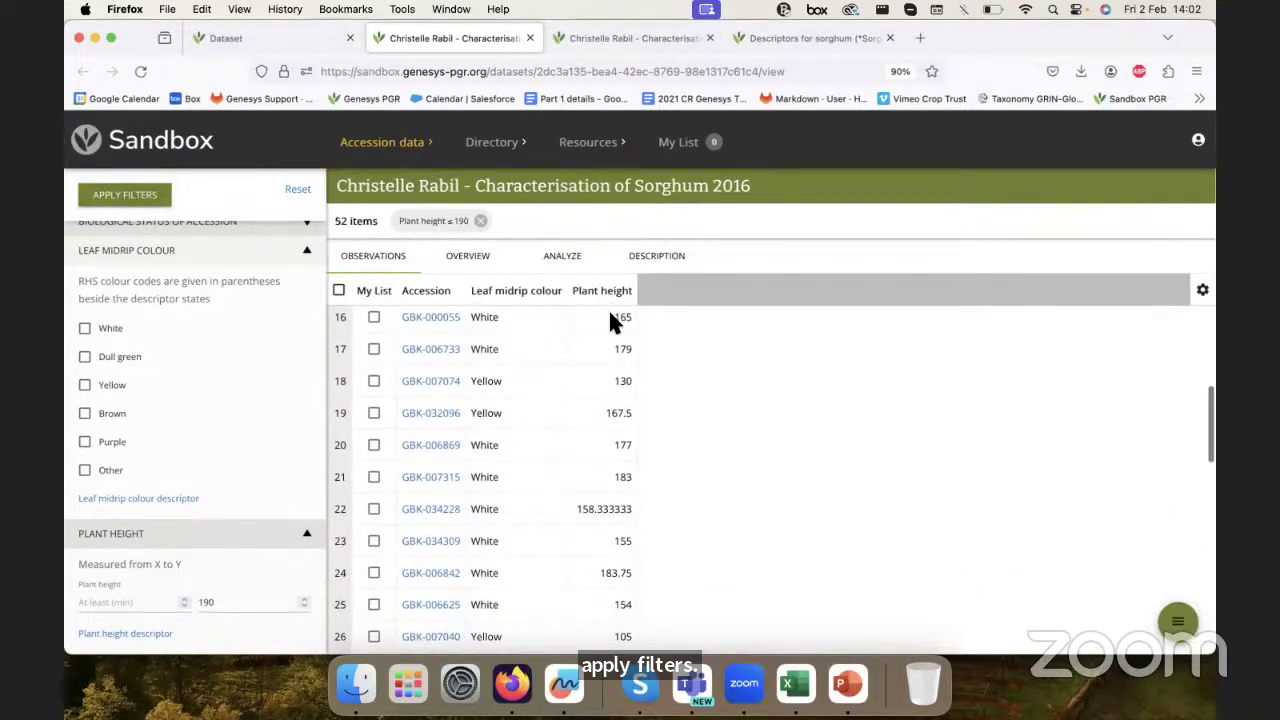
scroll(610, 318, down, 6)
scroll(610, 322, down, 4)
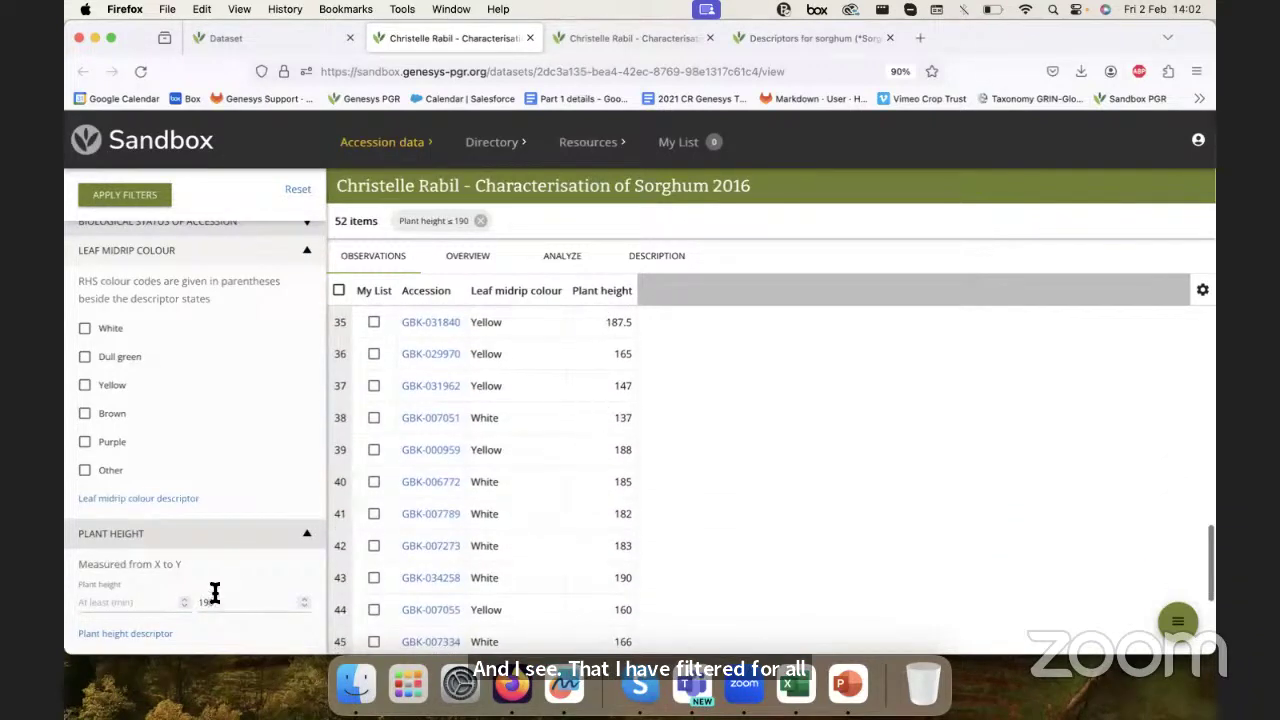
scroll(620, 485, up, 2)
scroll(620, 485, up, 15)
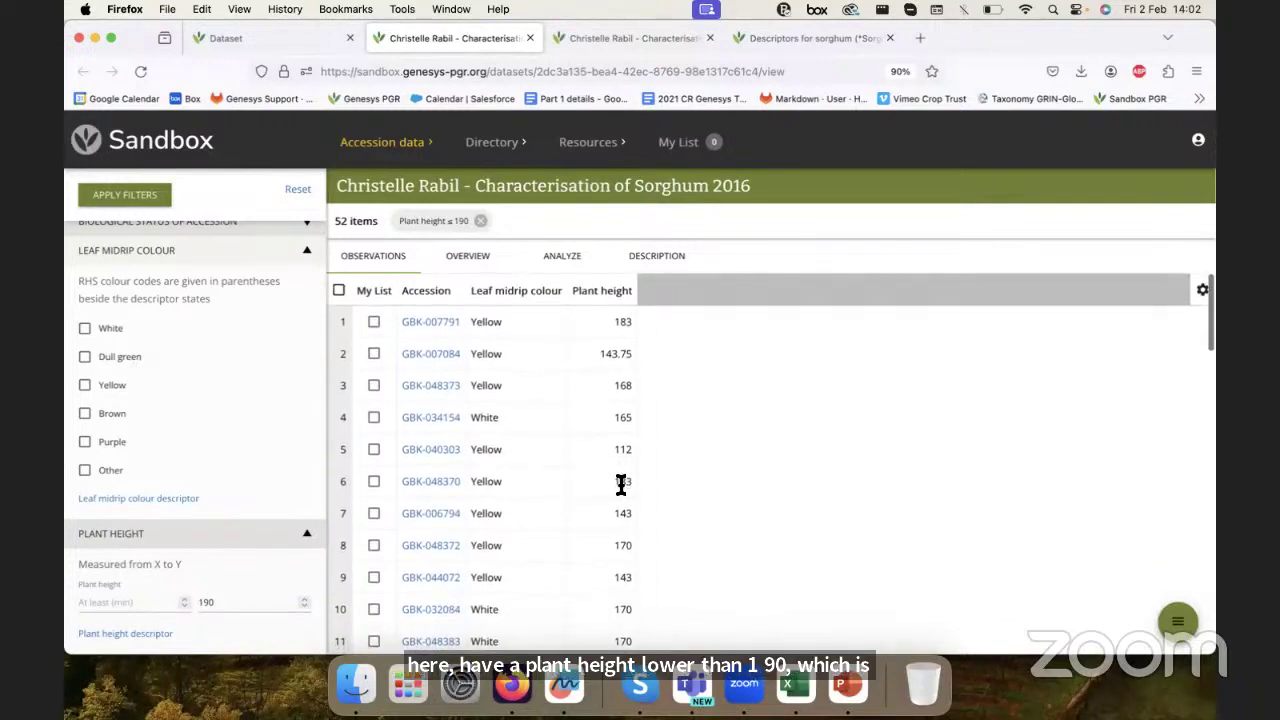
- Filter to plant height exactly 190 (4 items), then reset filters and close the dataset tab
click(105, 601)
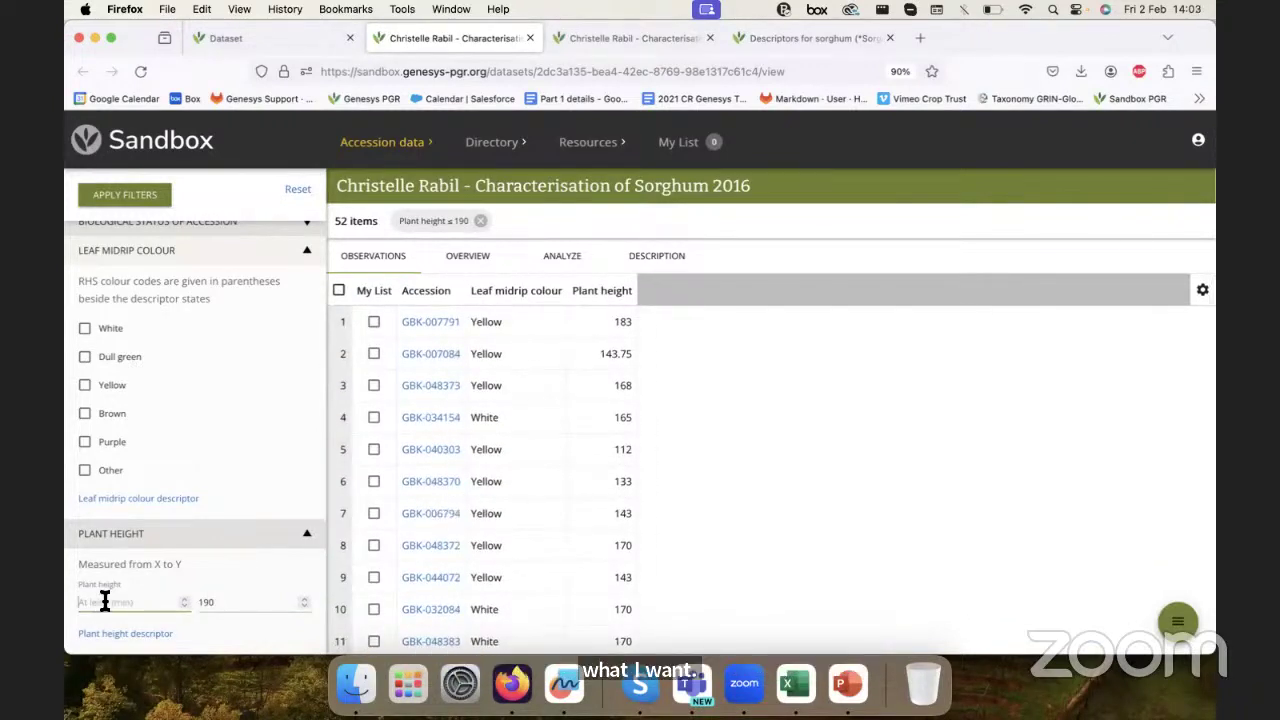
text(190)
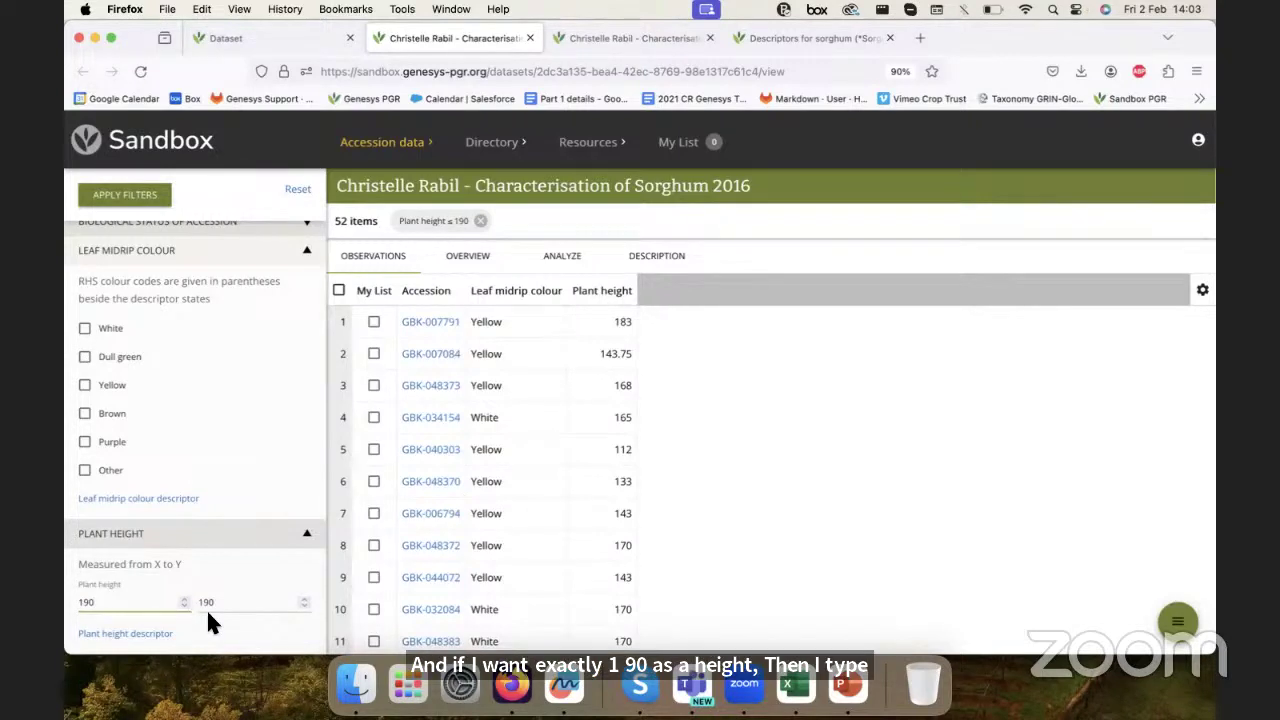
click(124, 200)
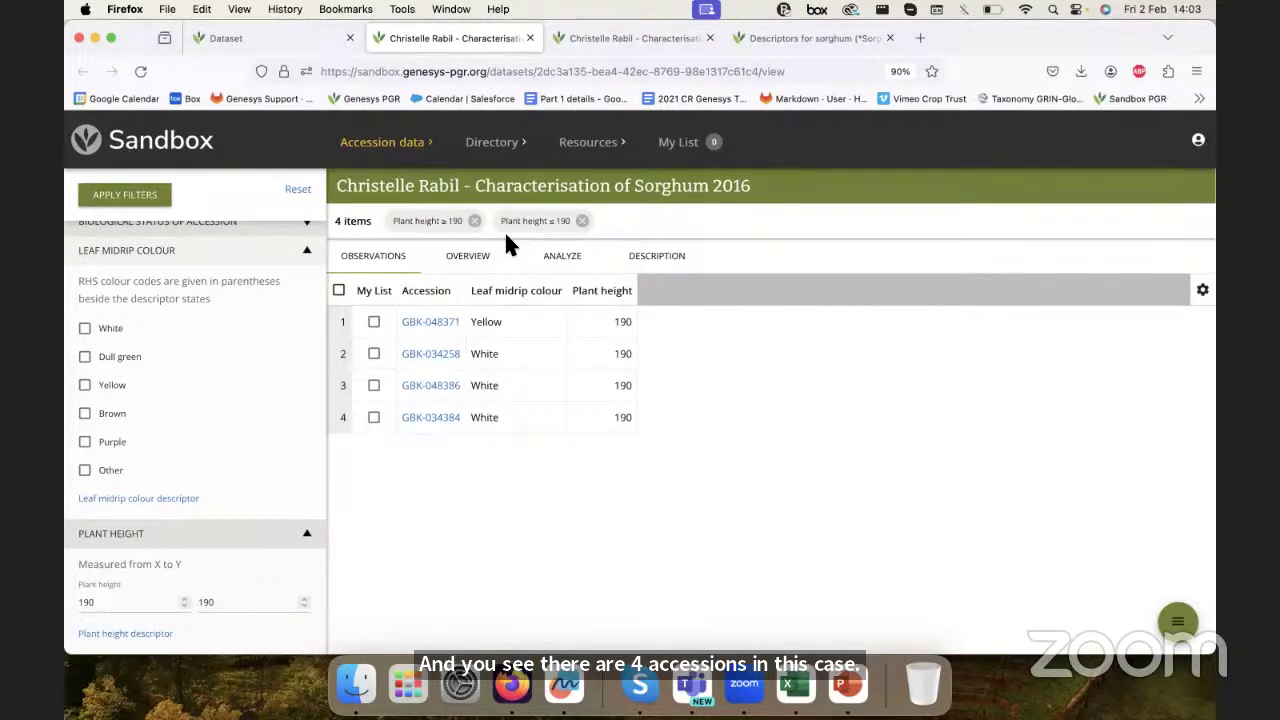
click(297, 190)
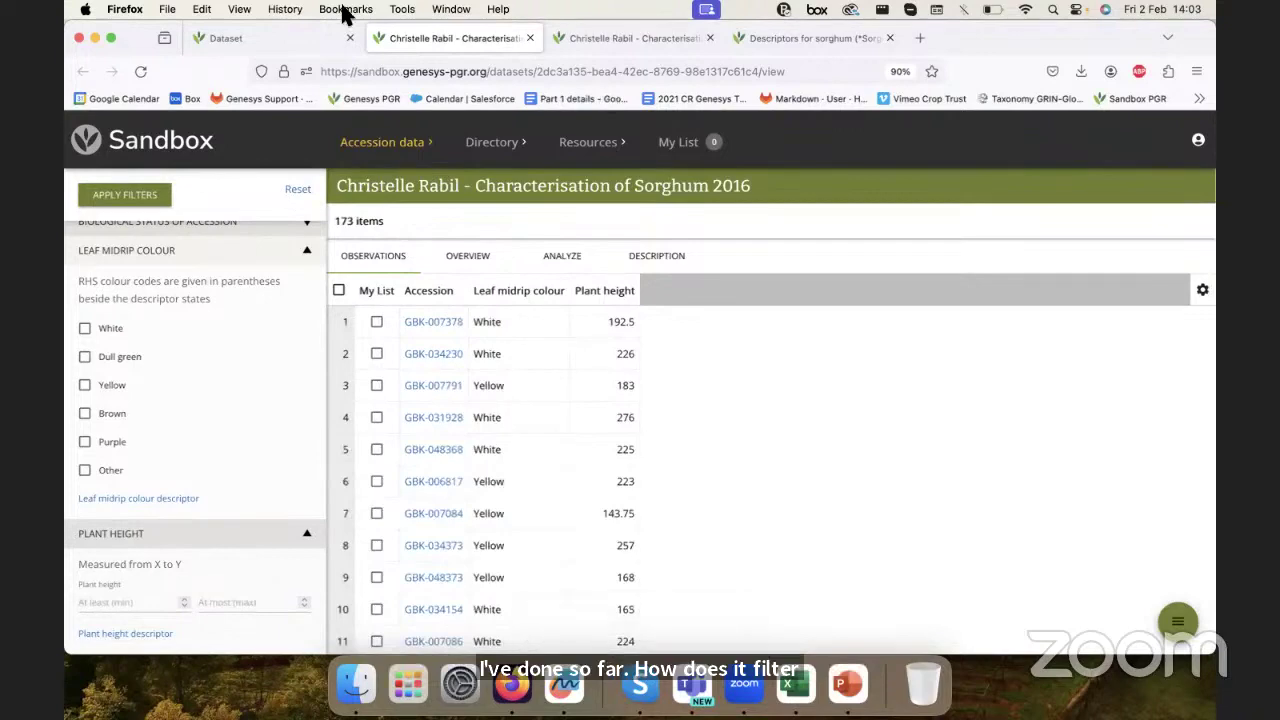
click(530, 38)
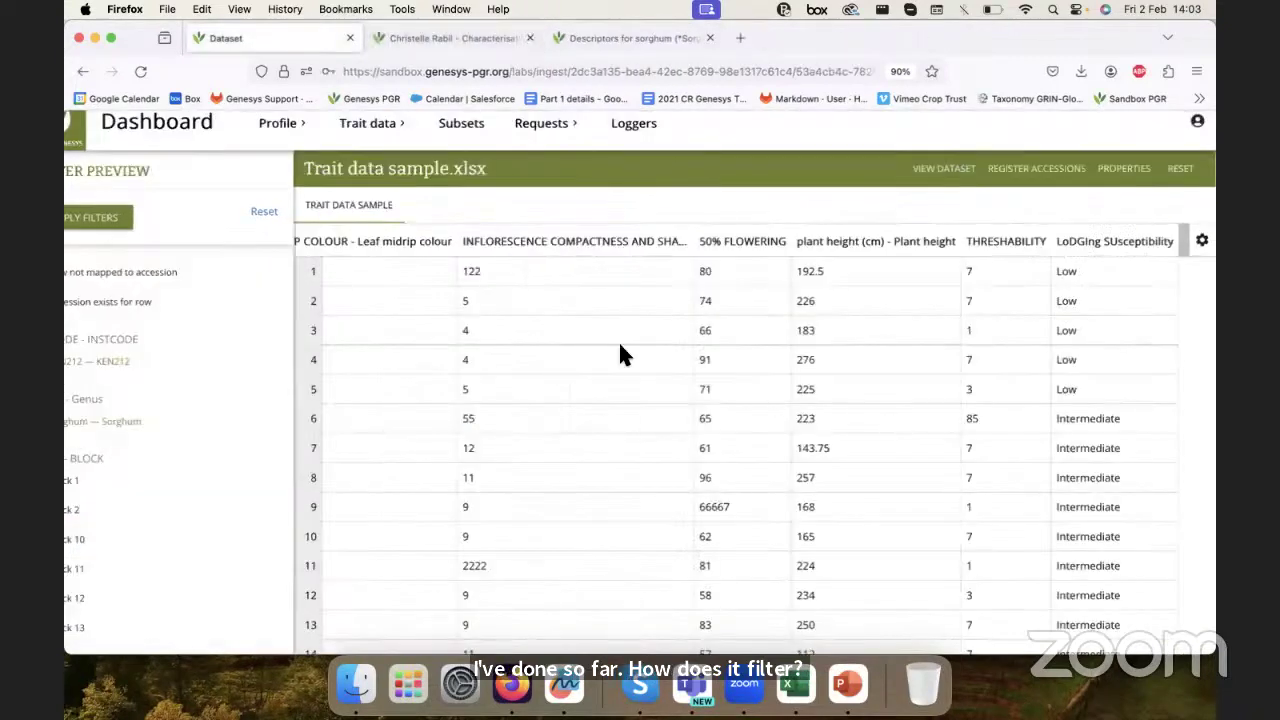
scroll(592, 336, left, 5)
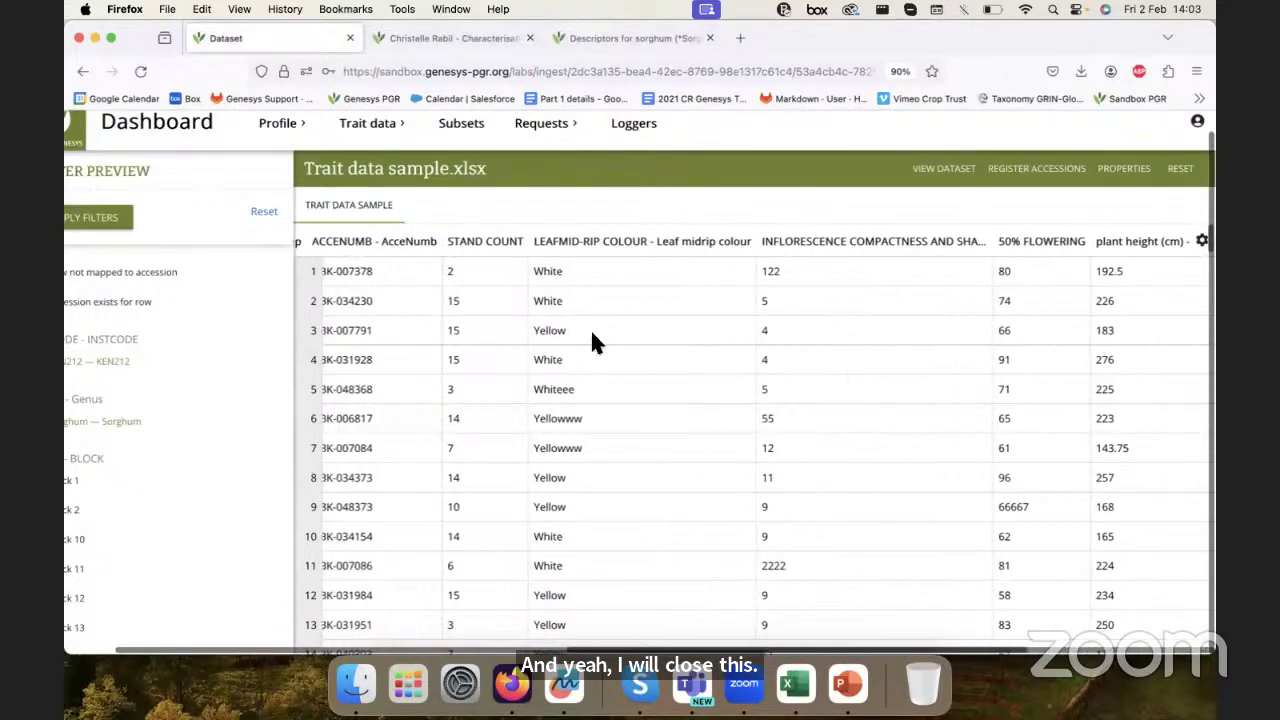
scroll(592, 342, right, 4)
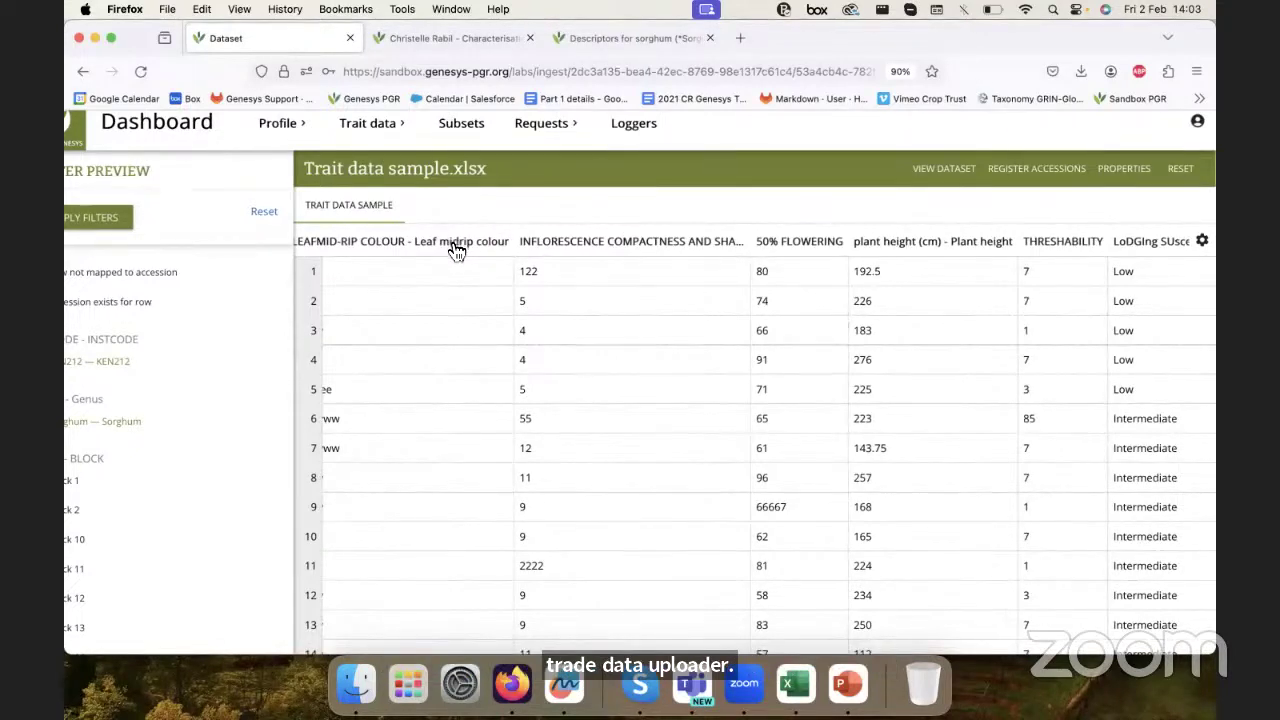
scroll(450, 248, left, 2)
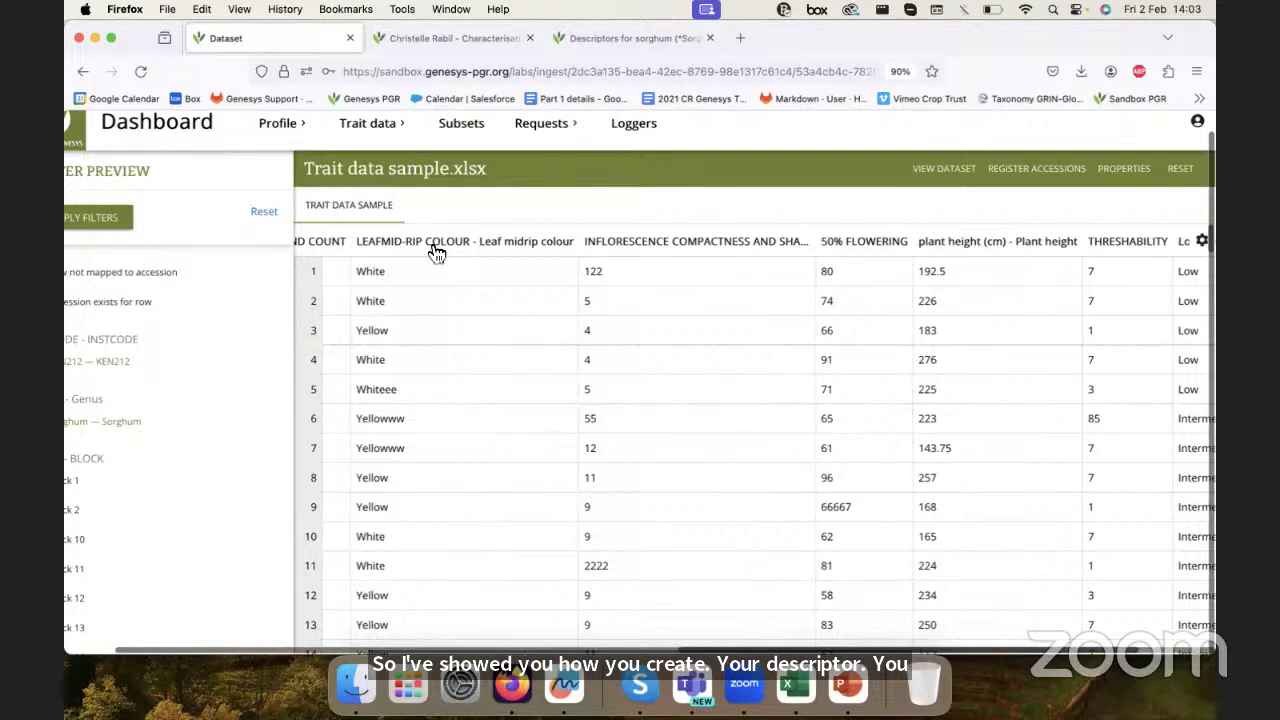
scroll(437, 252, right, 4)
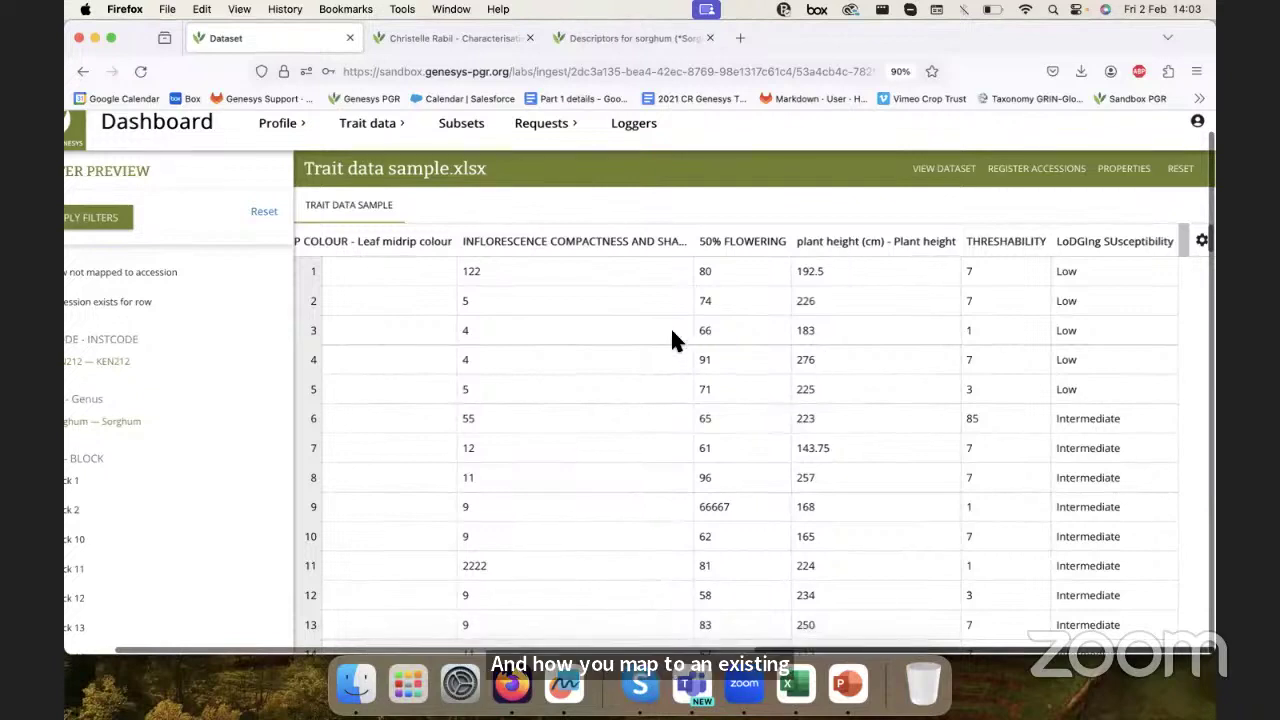
scroll(672, 333, left, 1)
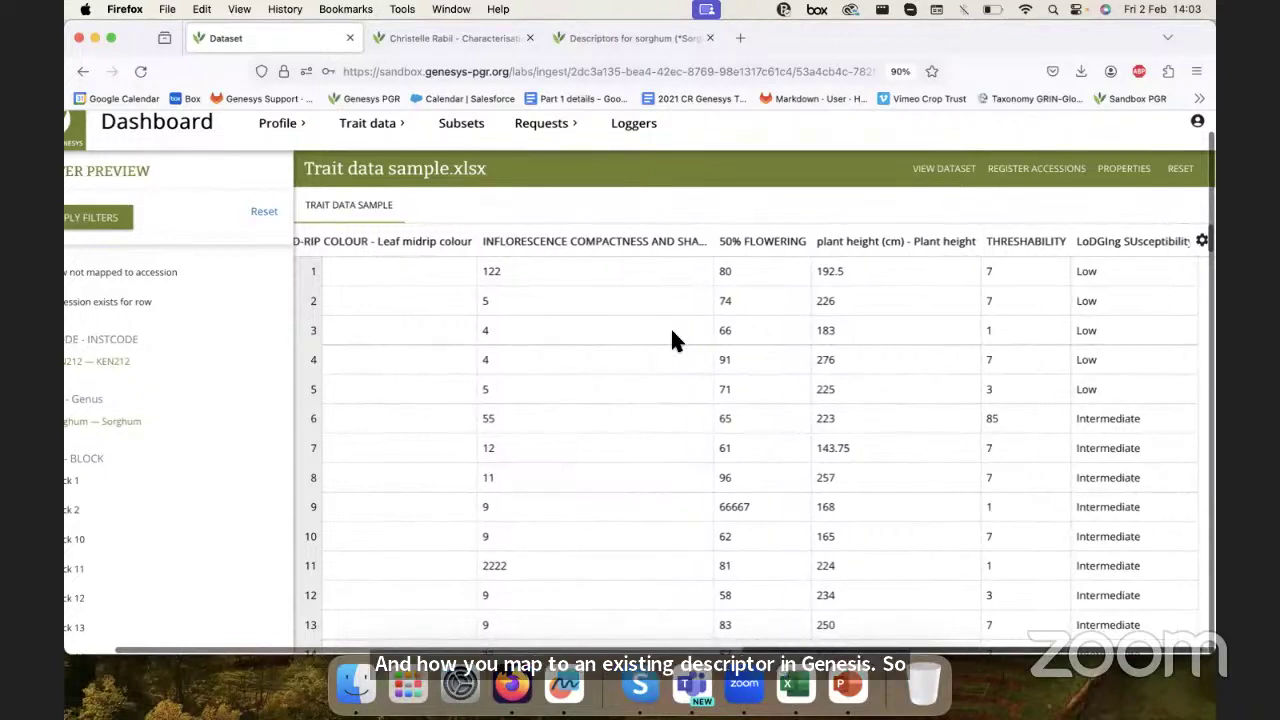
scroll(672, 335, right, 1)
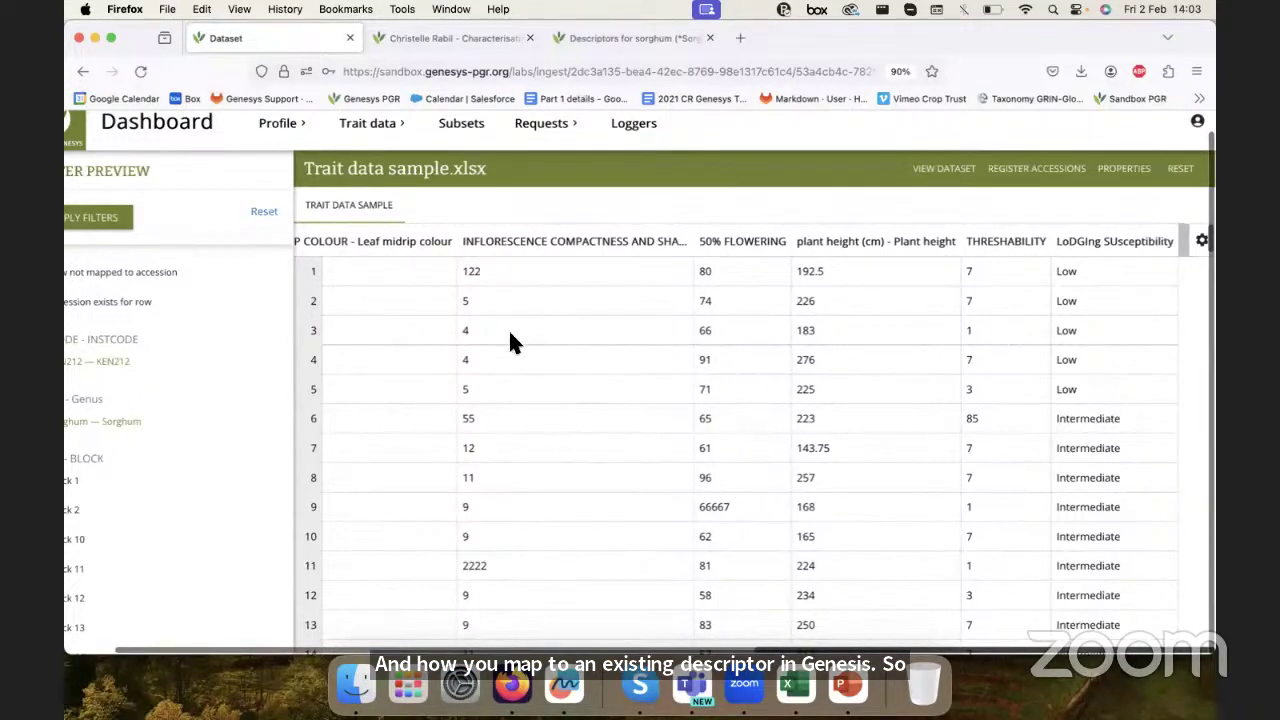
click(732, 241)
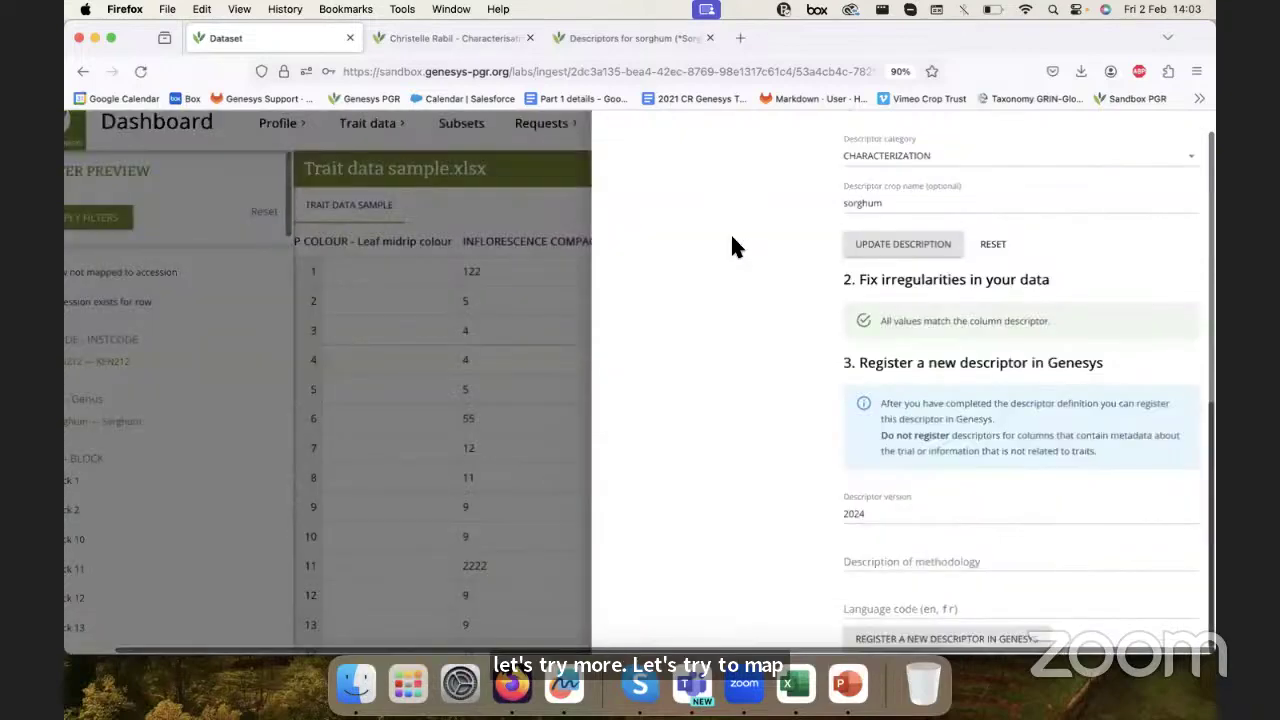
scroll(736, 249, up, 2)
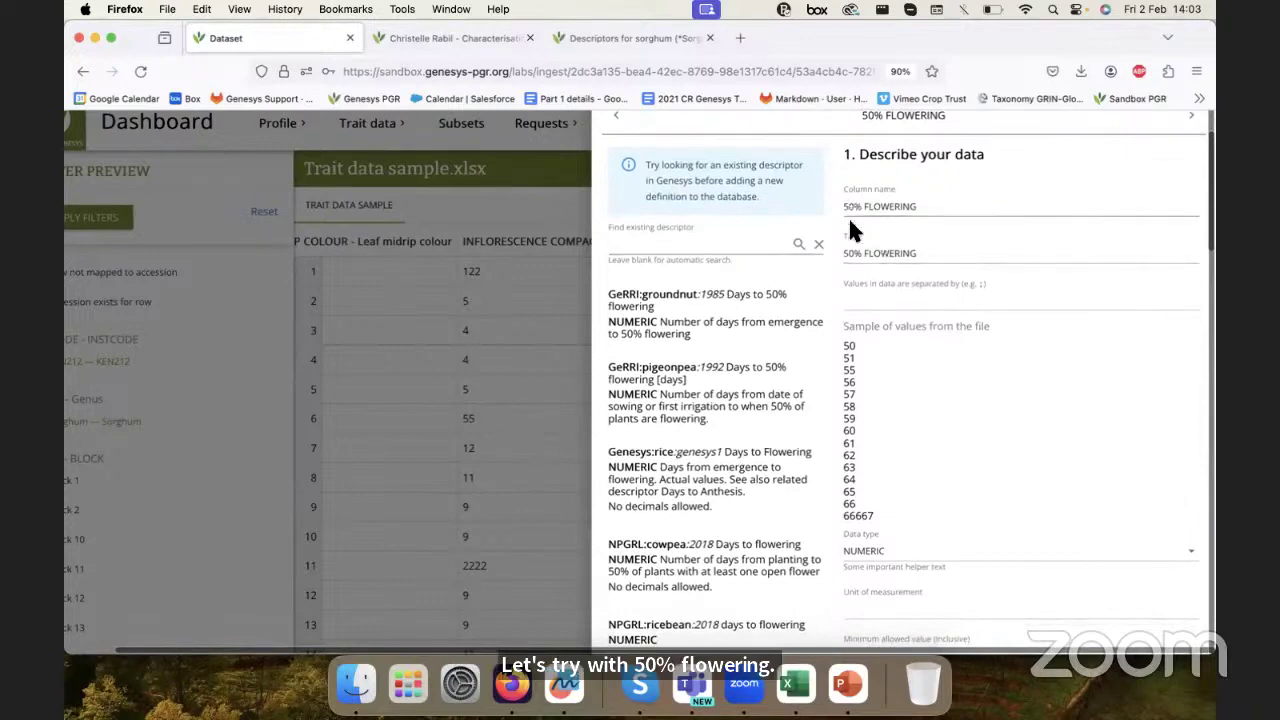
scroll(706, 340, down, 1)
scroll(706, 340, up, 1)
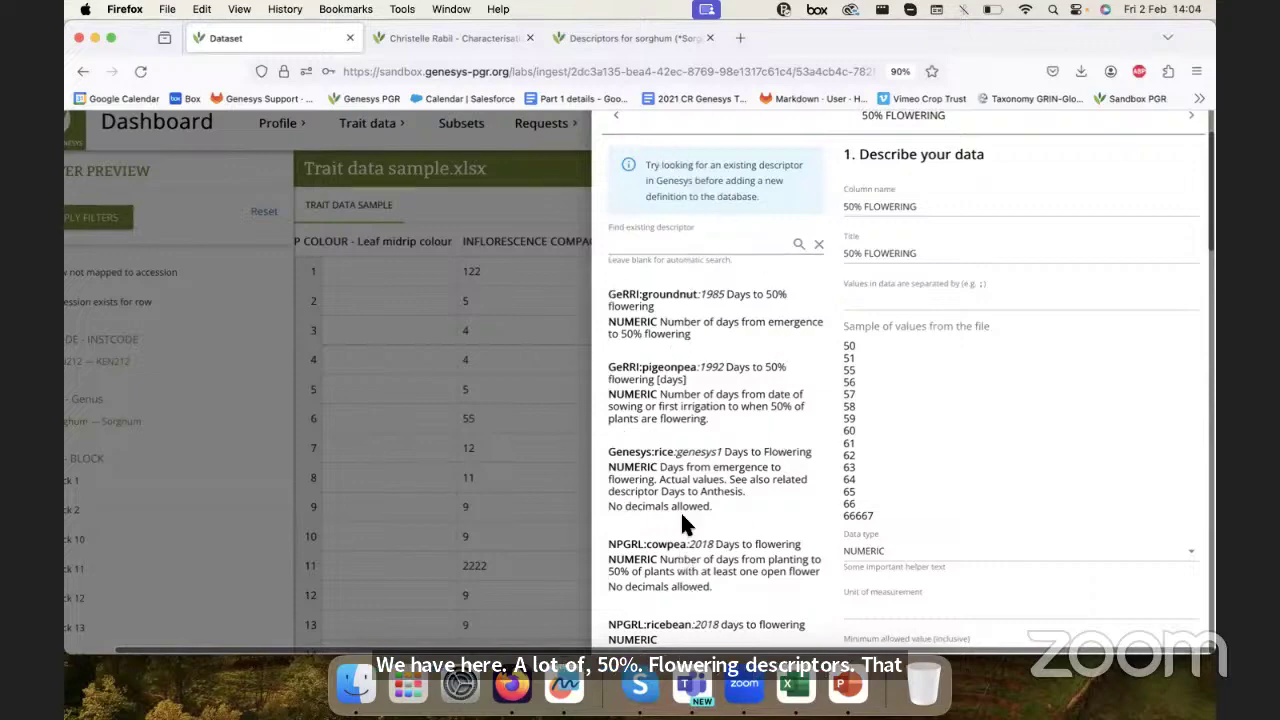
scroll(700, 440, down, 2)
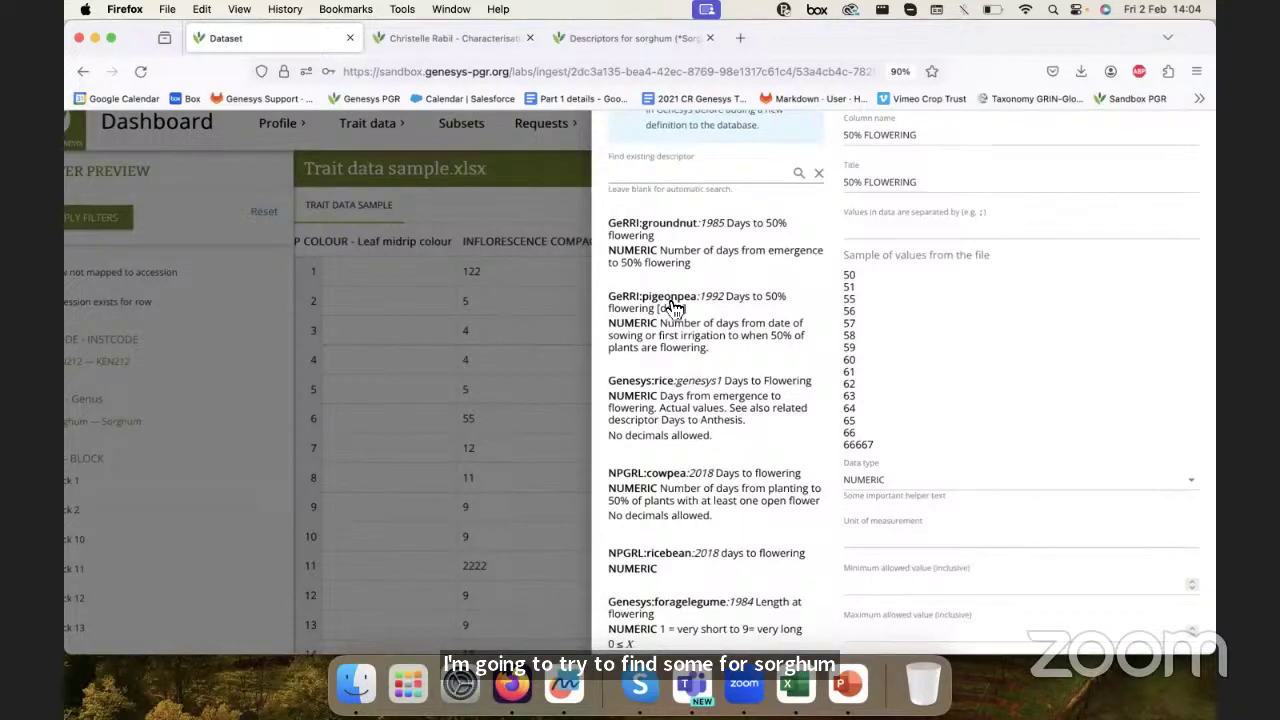
scroll(672, 308, down, 5)
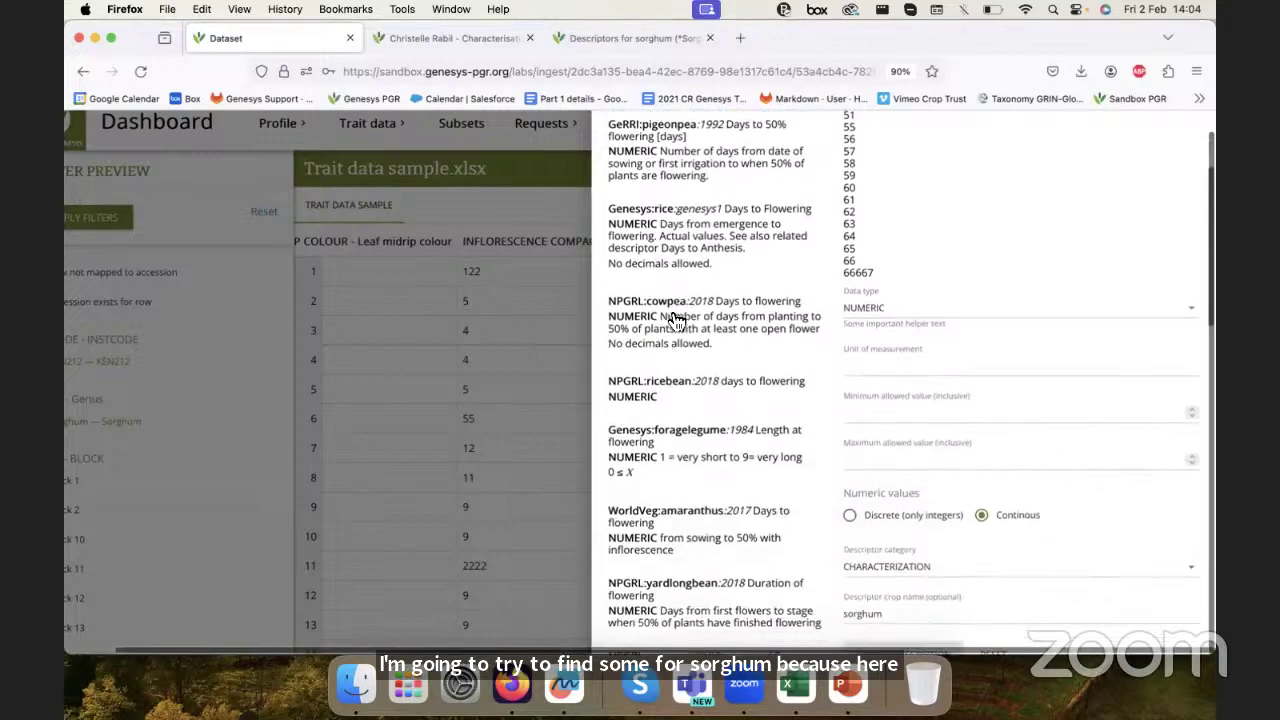
scroll(676, 318, down, 5)
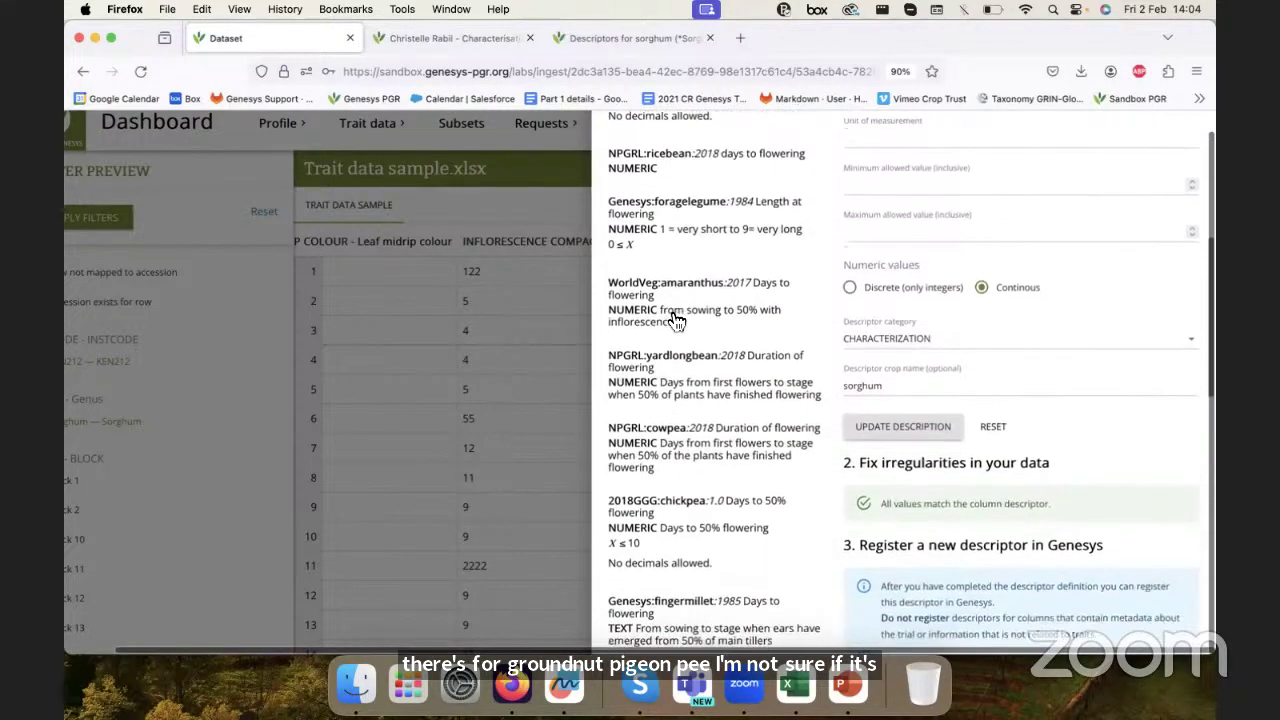
scroll(676, 318, down, 5)
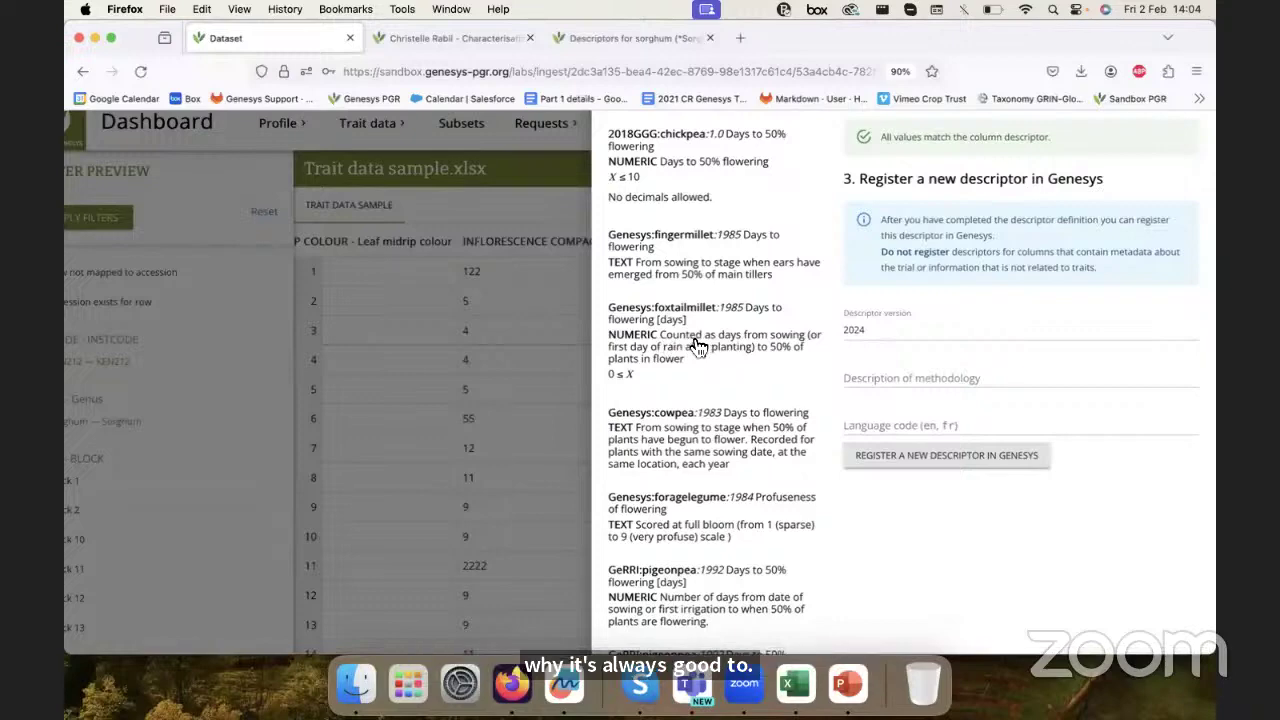
scroll(730, 358, down, 2)
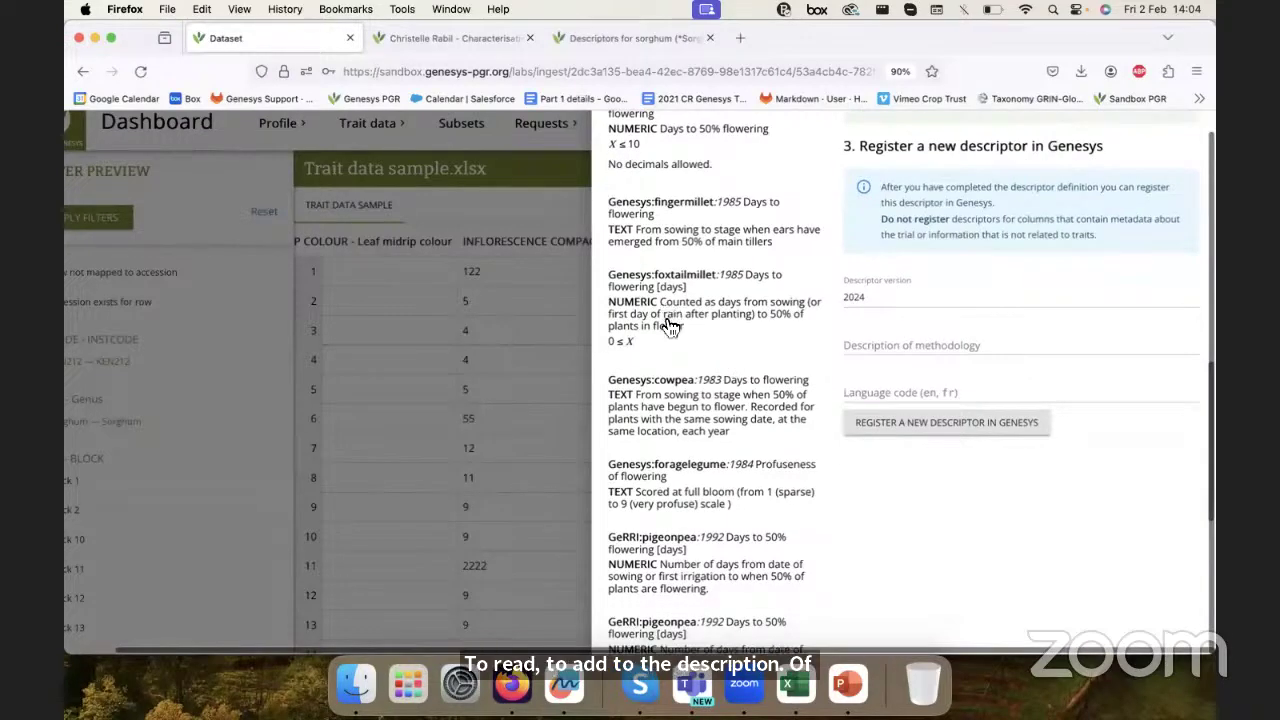
scroll(672, 327, down, 6)
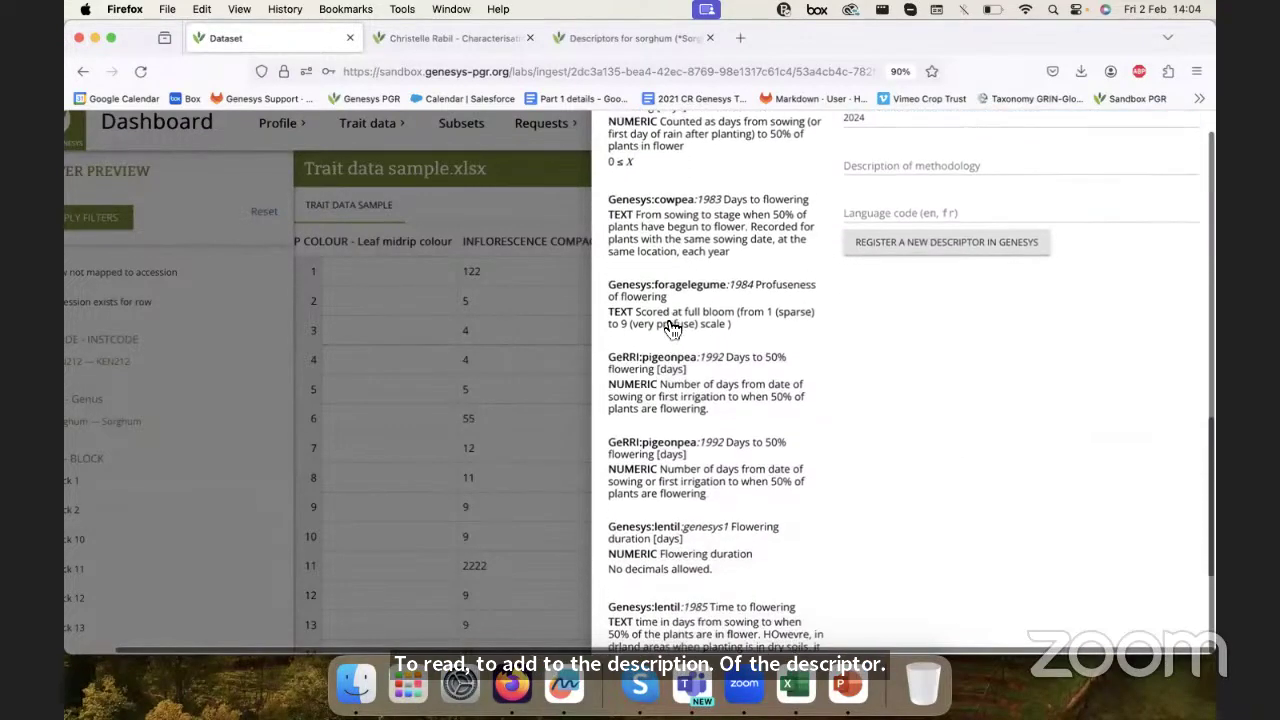
scroll(672, 327, down, 6)
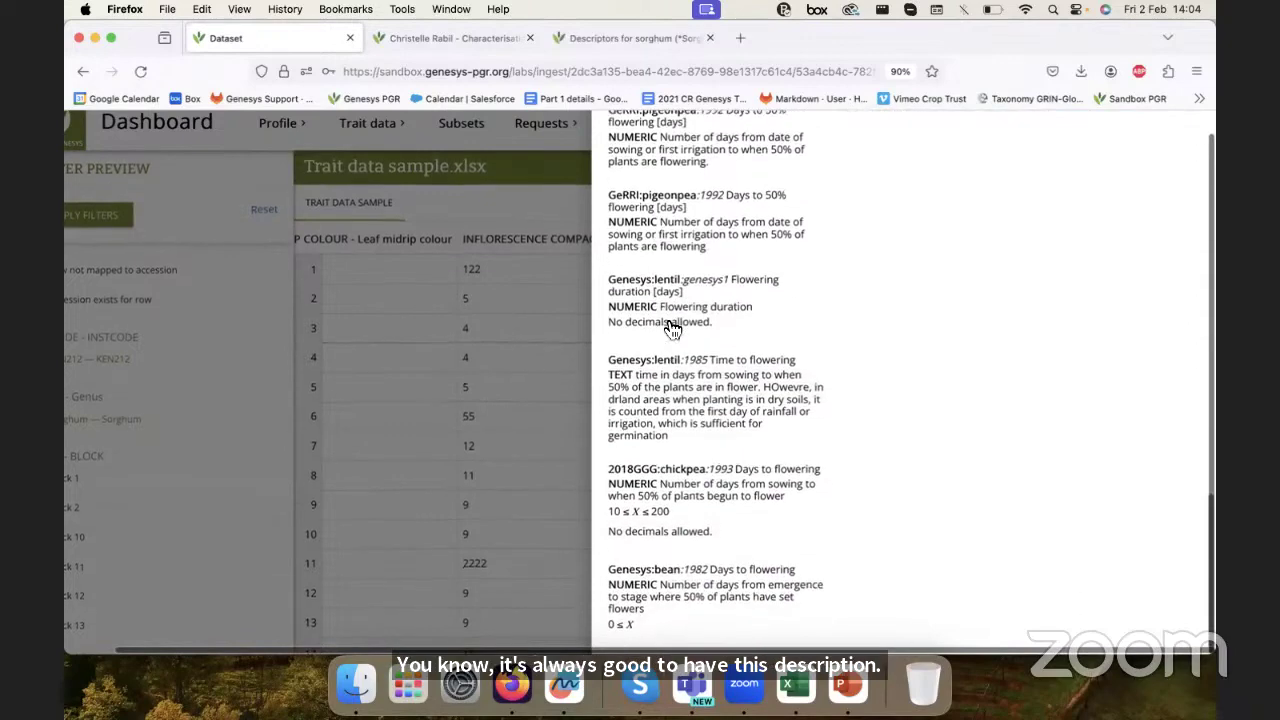
scroll(672, 327, up, 15)
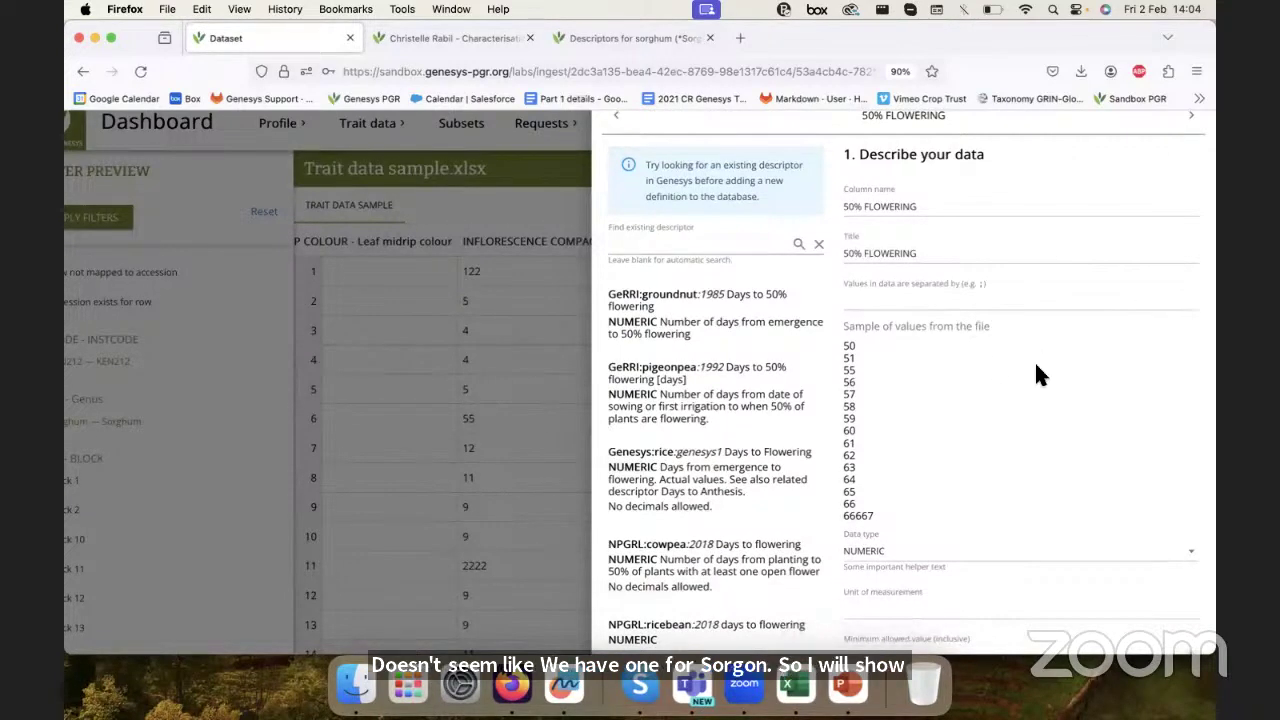
scroll(1034, 375, down, 1)
click(694, 224)
- Search descriptors for 'sorghum' and review results such as Plant height, Percentage of germination and Plant aspect
text(sorghum)
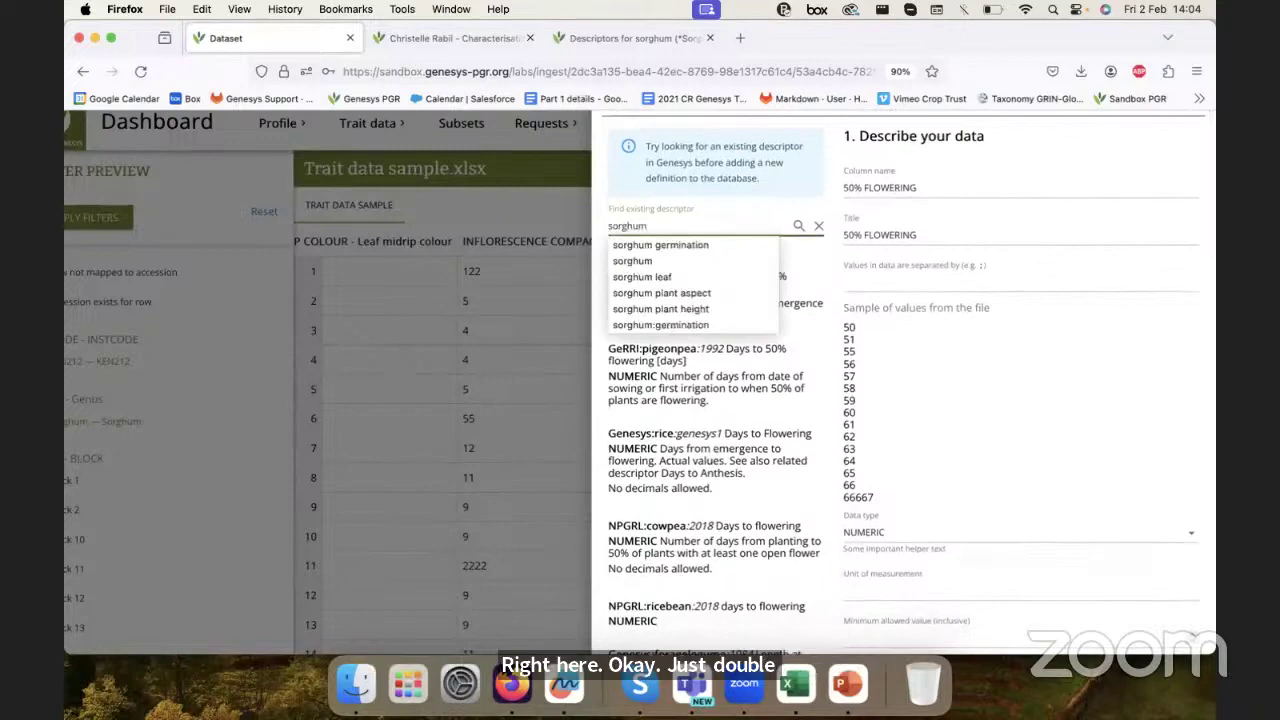
click(798, 225)
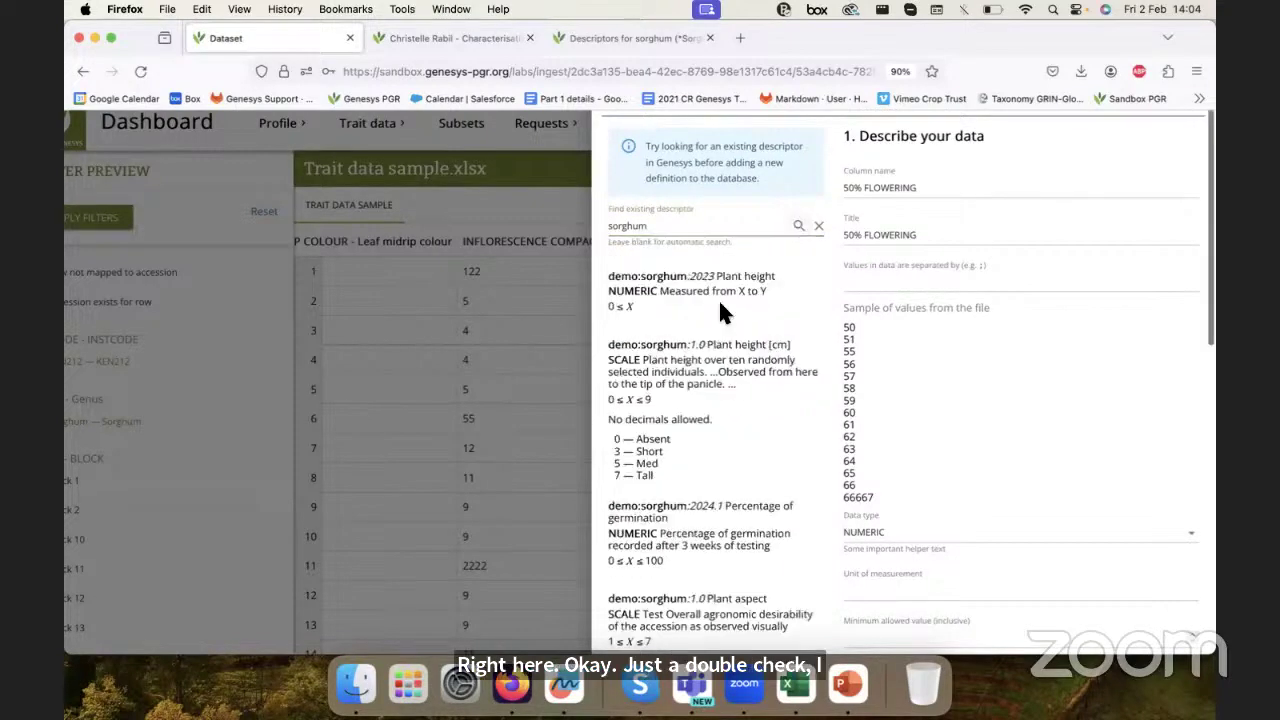
scroll(720, 305, down, 3)
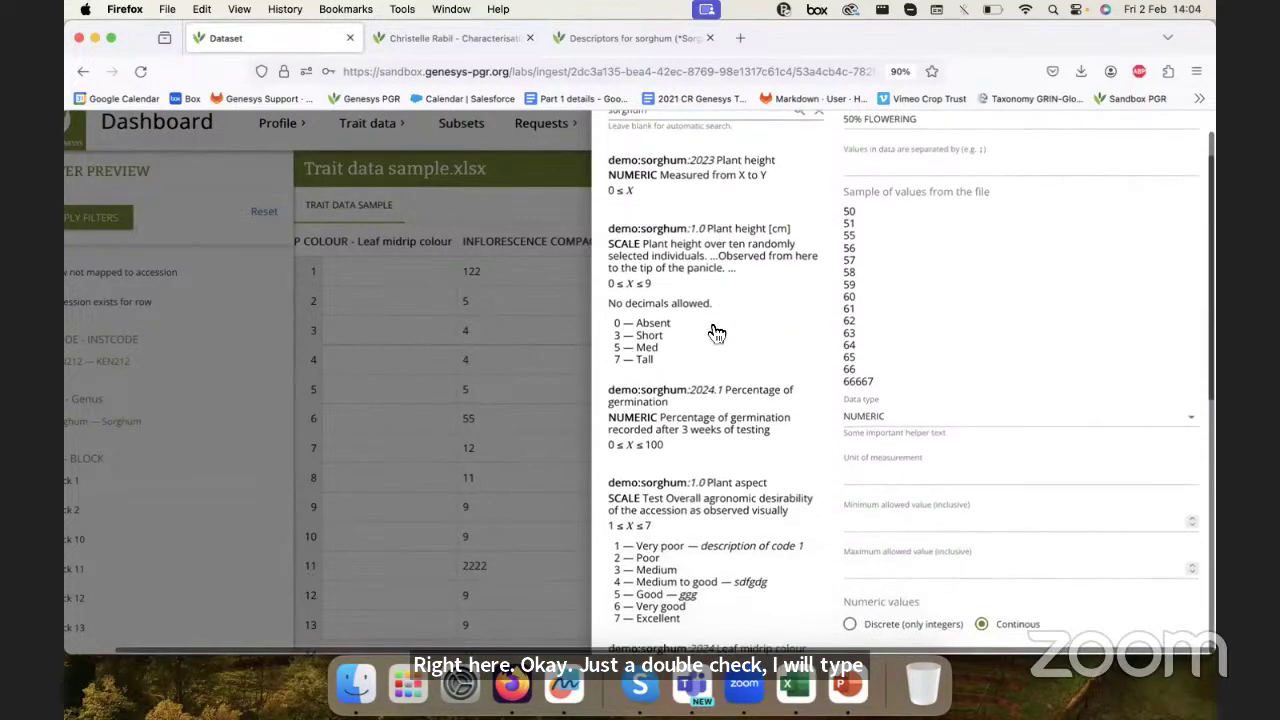
scroll(716, 333, down, 4)
scroll(716, 389, down, 8)
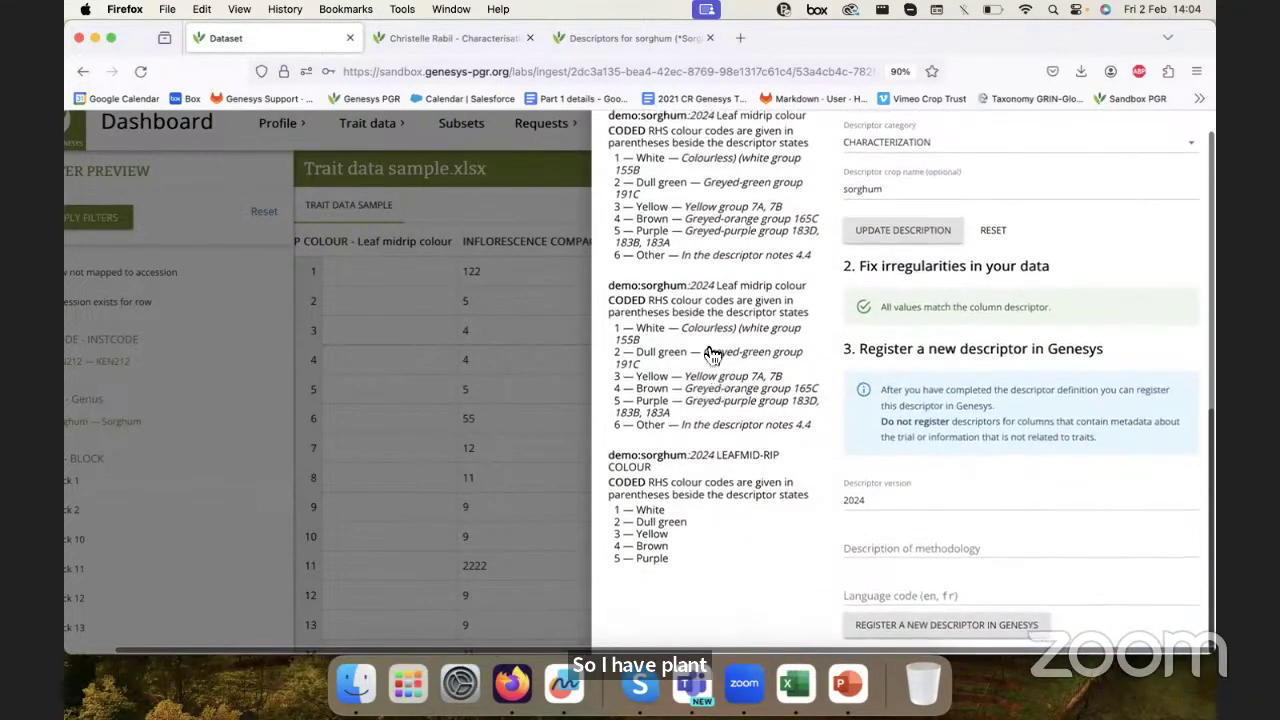
scroll(658, 530, up, 15)
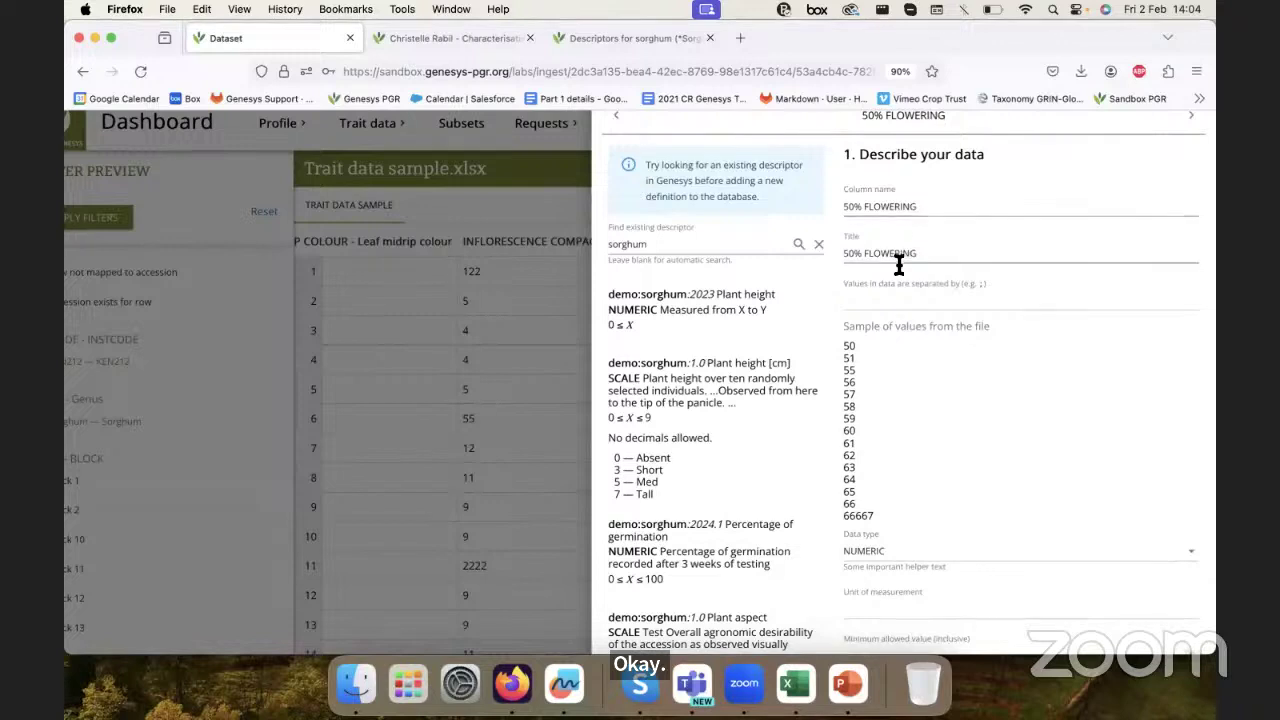
scroll(895, 300, down, 1)
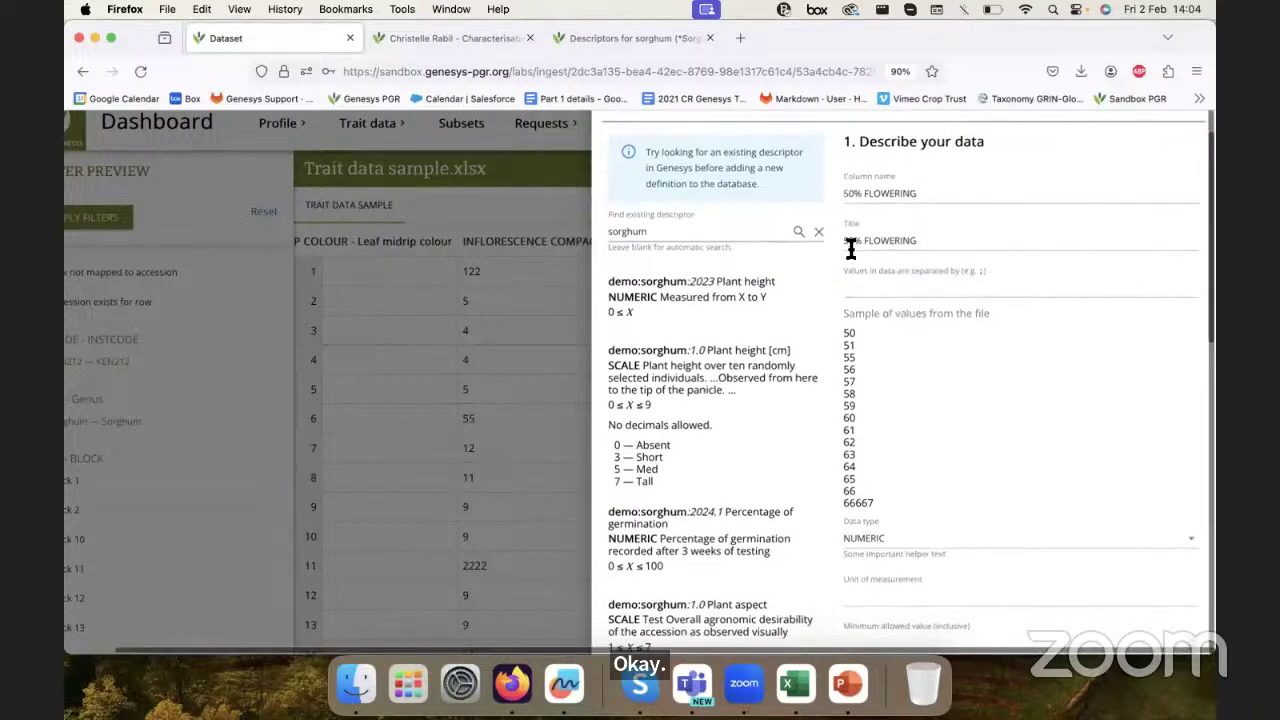
drag(842, 240, 913, 237)
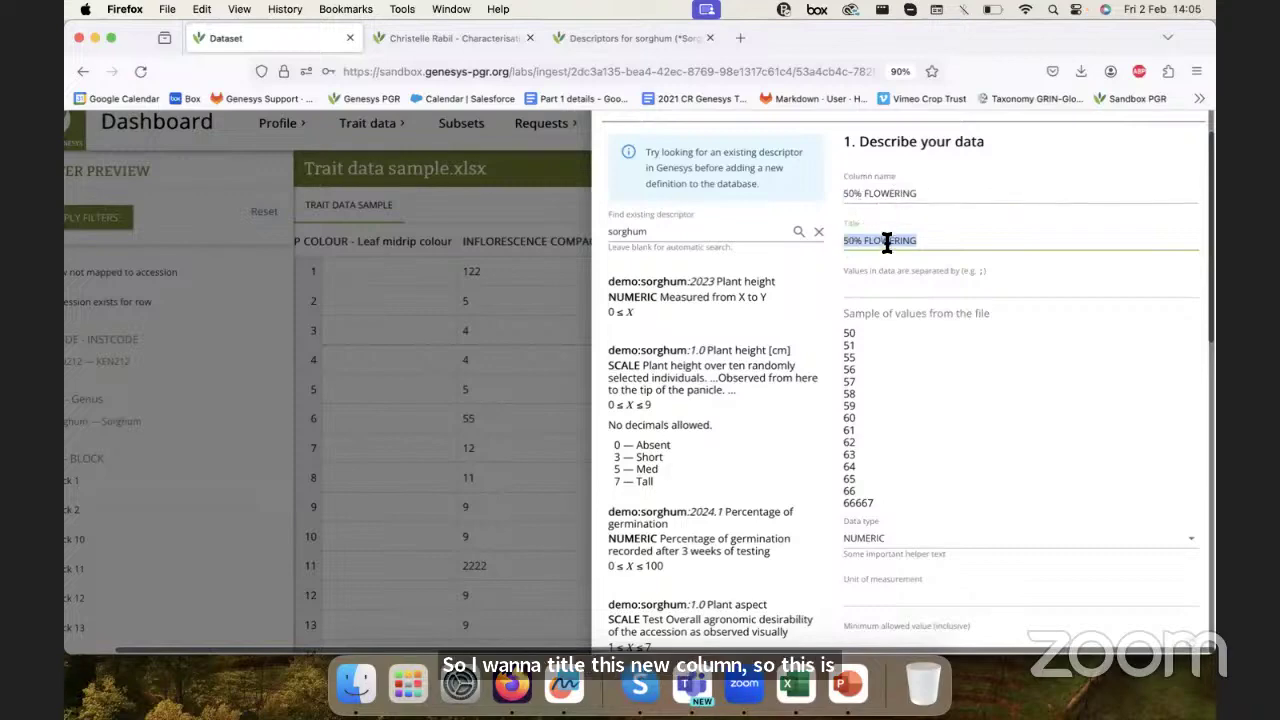
scroll(710, 419, down, 3)
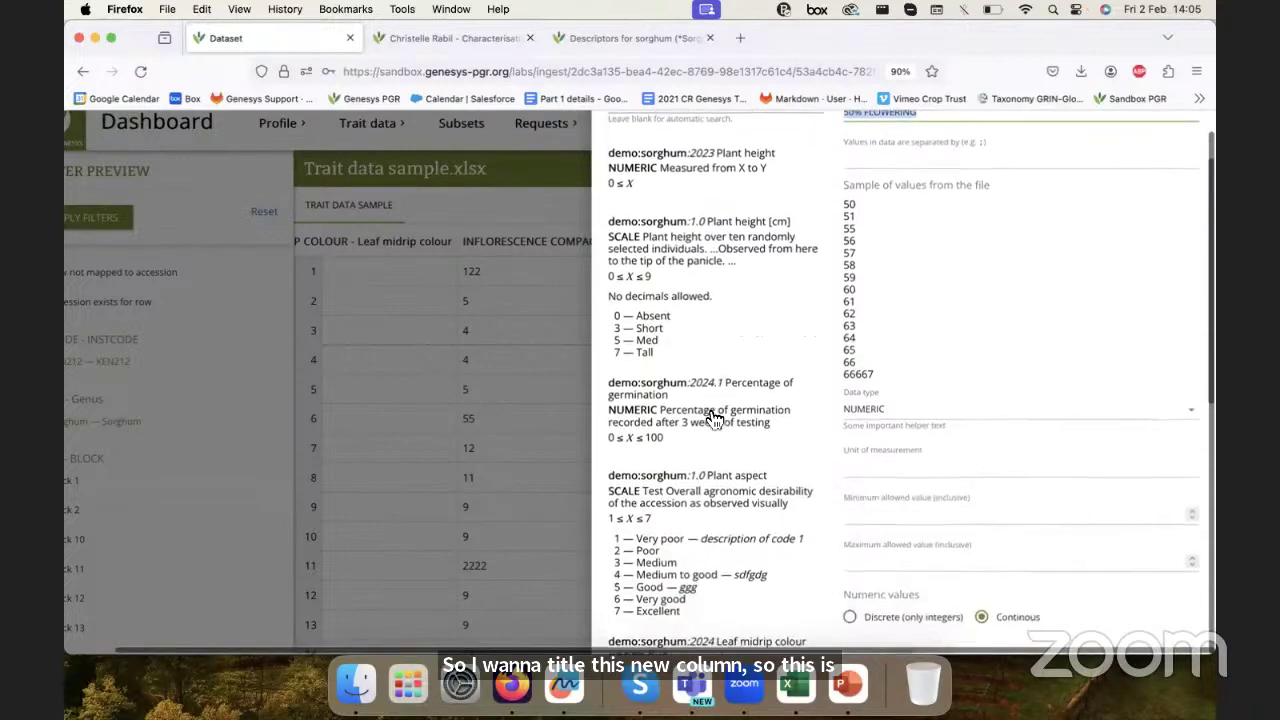
scroll(714, 417, up, 3)
click(767, 244)
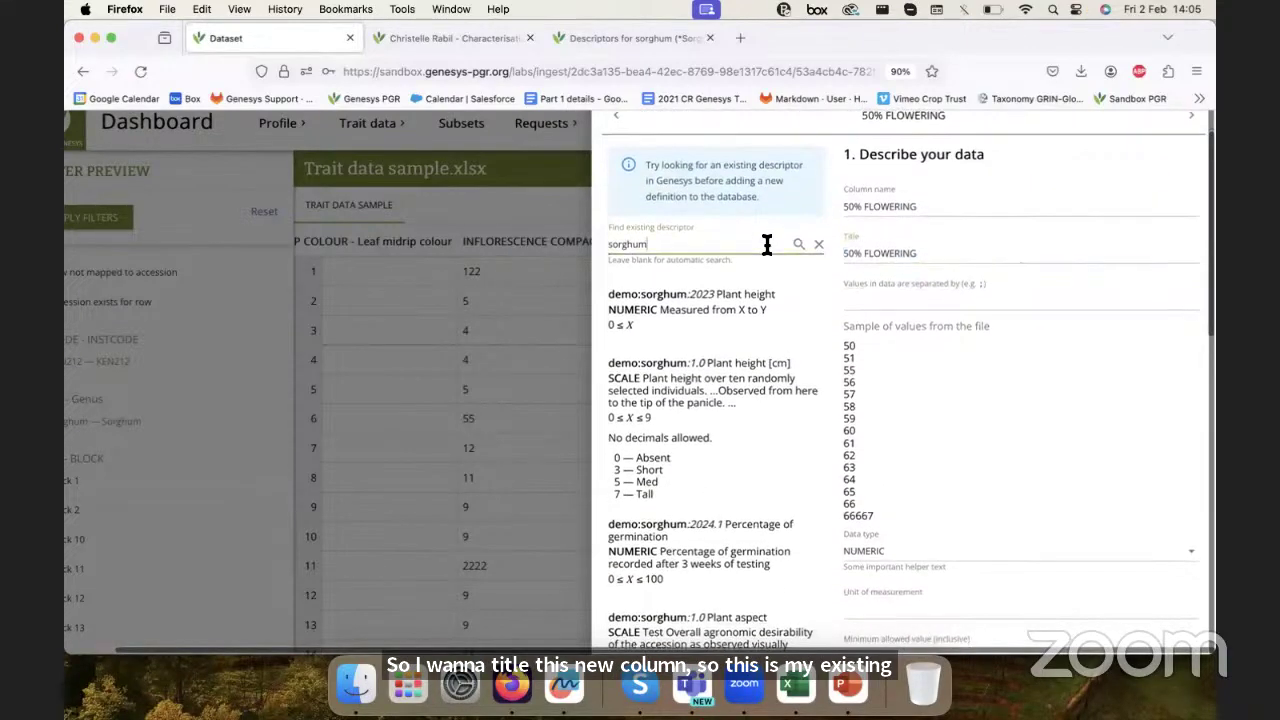
- Replace the descriptor title '50% FLOWERING' with 'Days to 50% flowering'
click(812, 245)
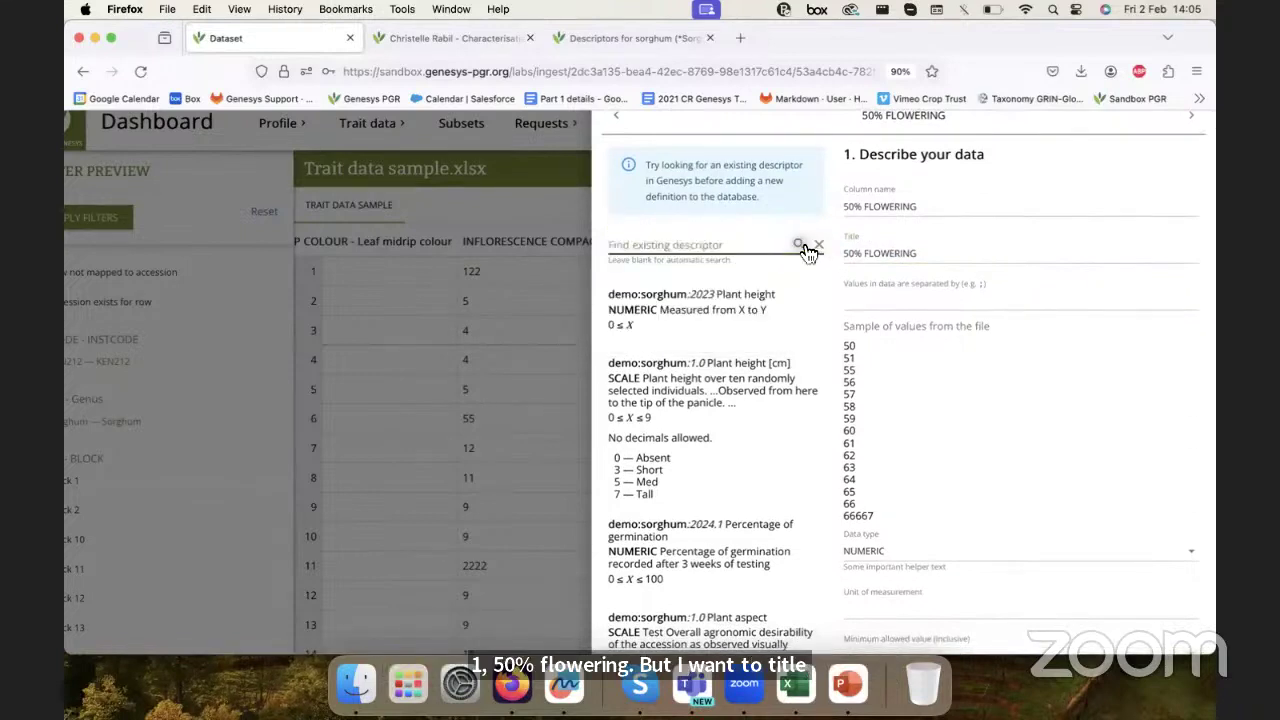
double_click(900, 253)
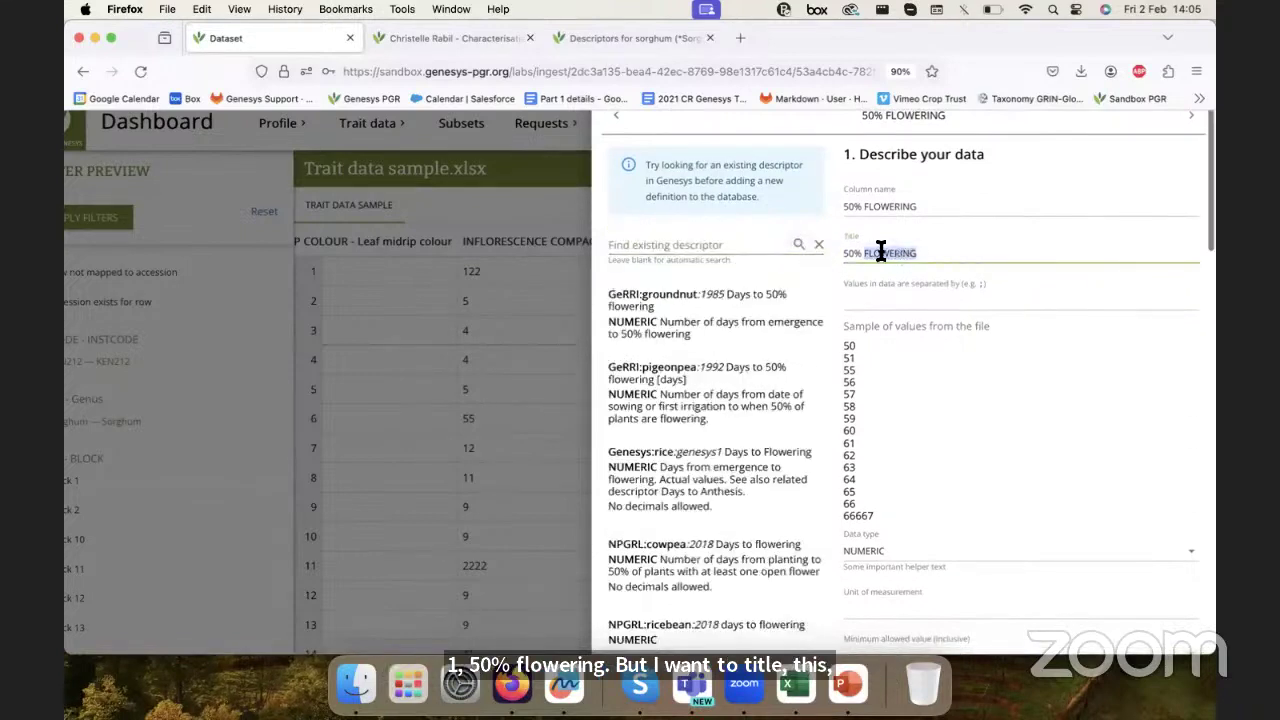
triple_click(876, 253)
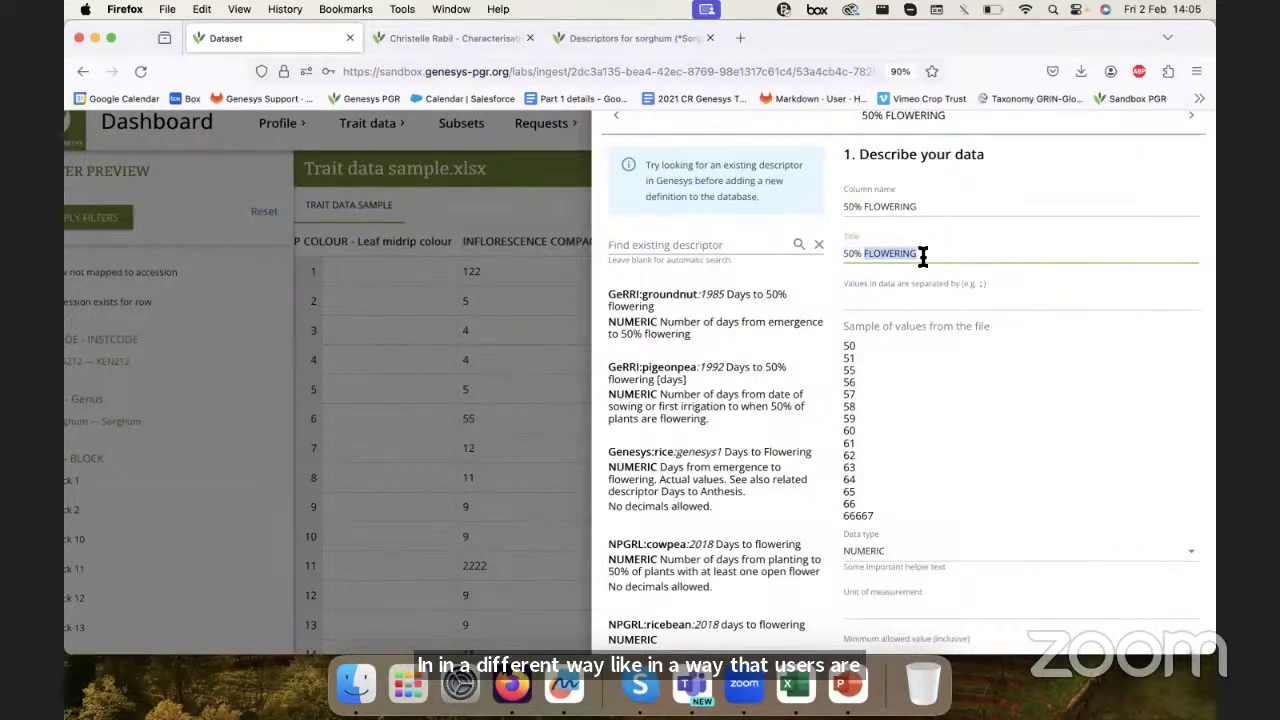
drag(868, 257, 949, 252)
click(914, 252)
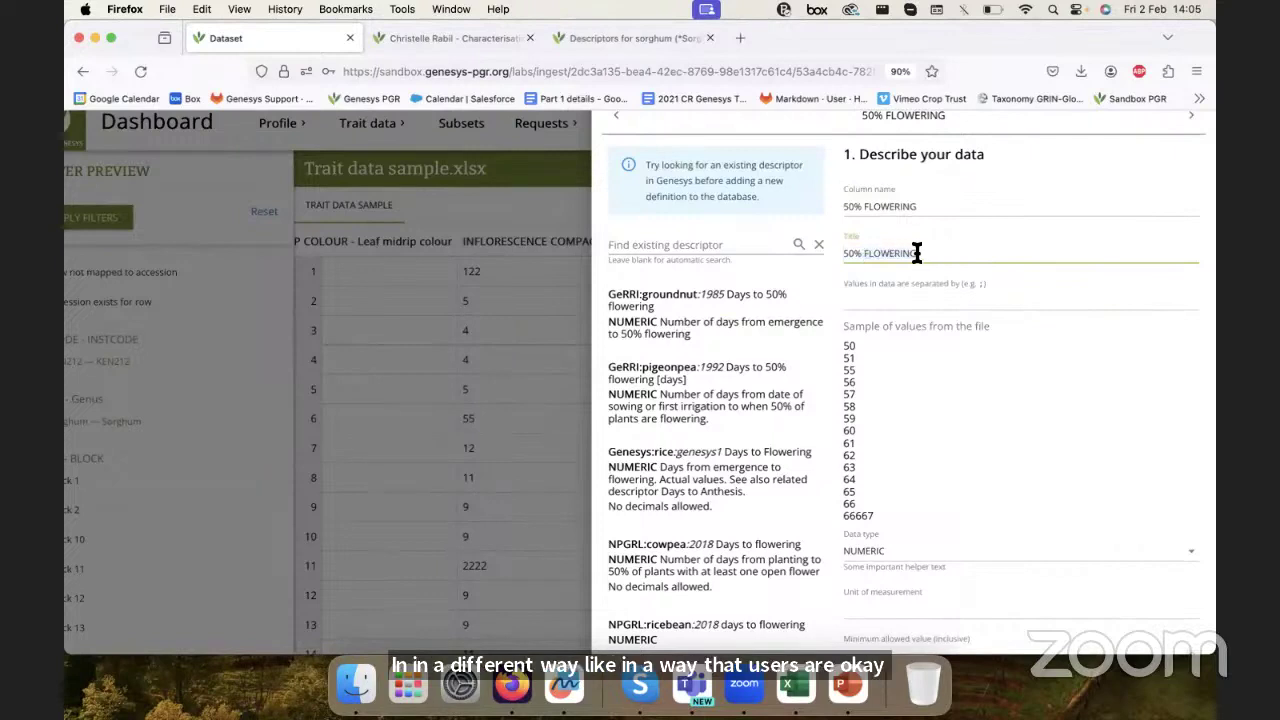
triple_click(907, 253)
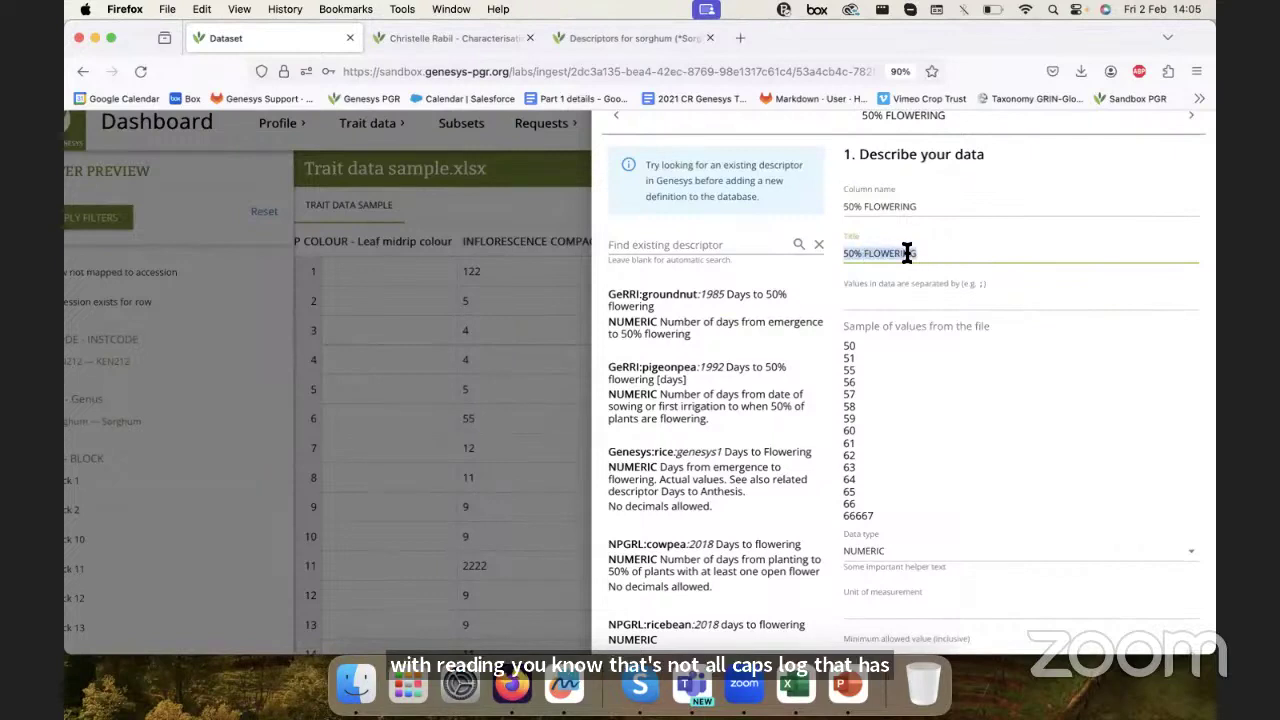
text(Days to)
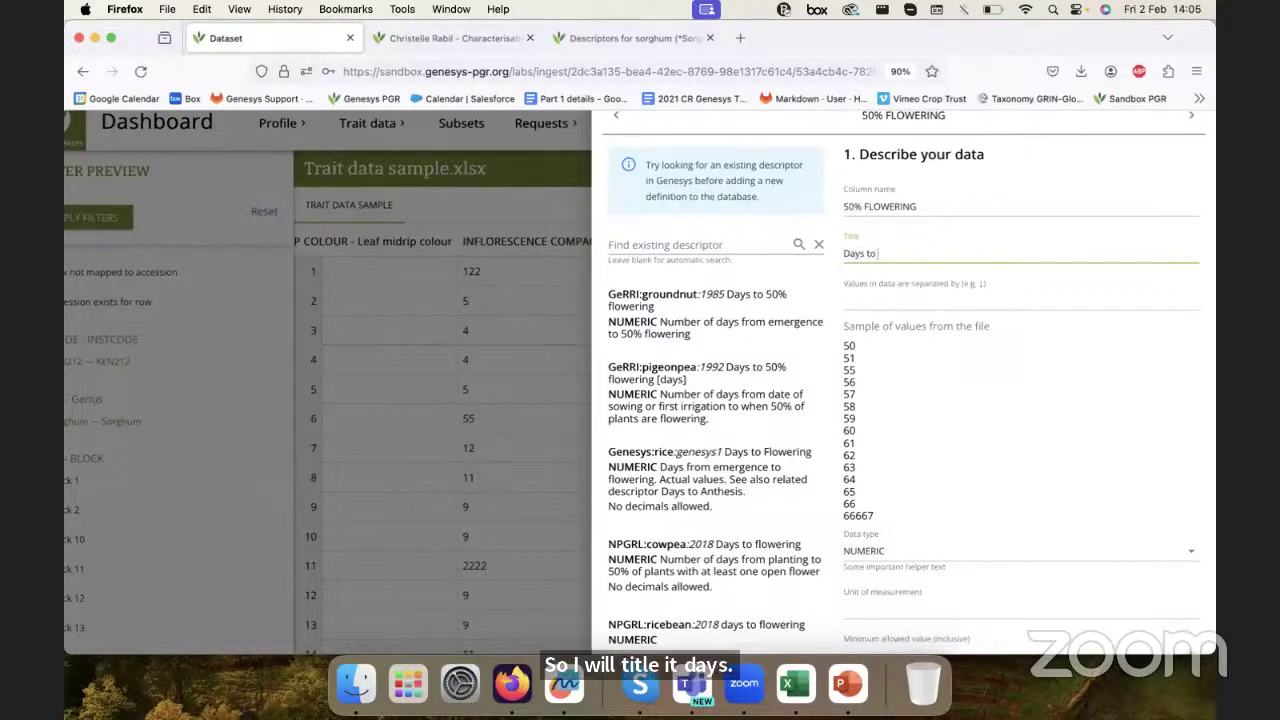
text( 50% flowering)
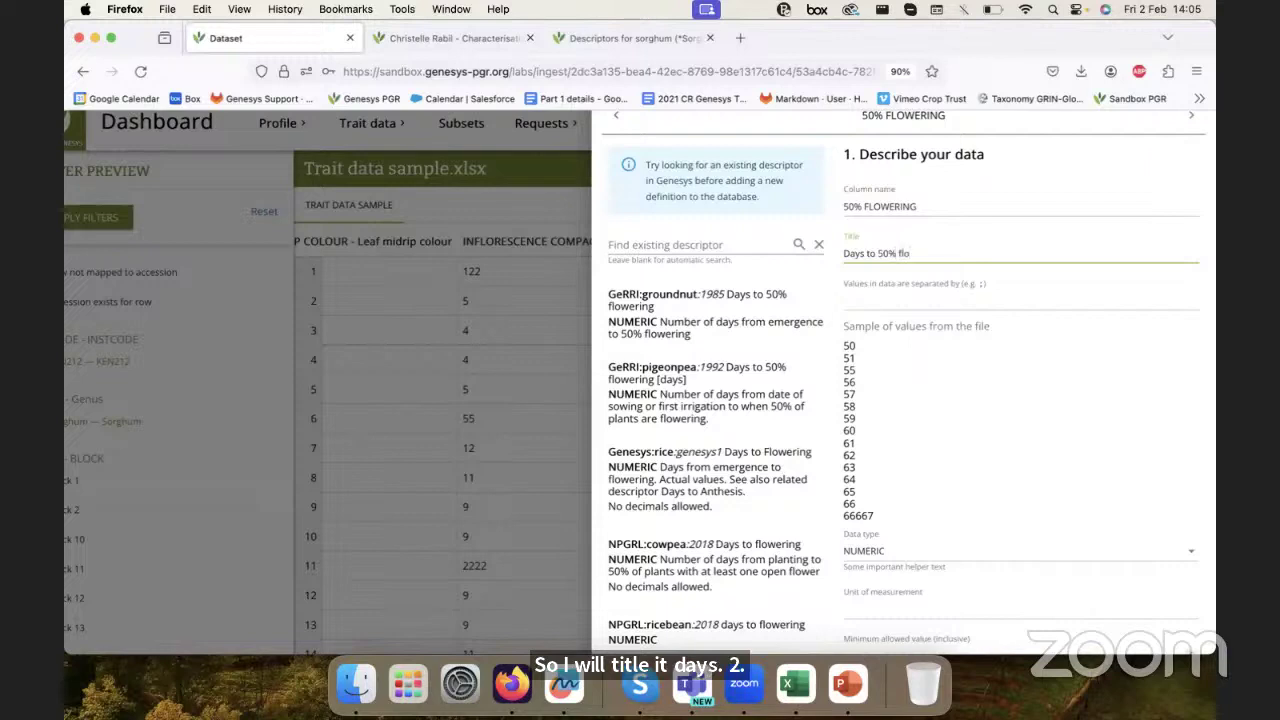
key(BackSpace)
key(BackSpace)
key(BackSpace)
key(BackSpace)
text(wering)
click(942, 296)
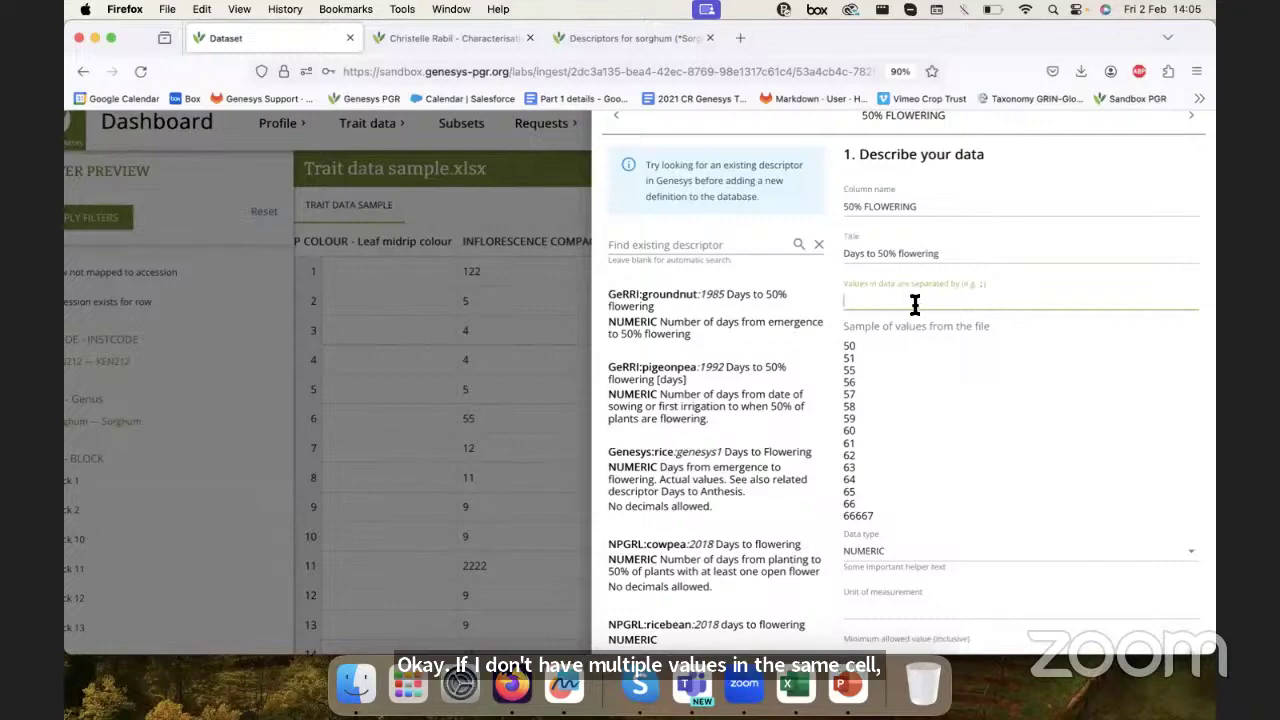
- Keep the data type NUMERIC and set the unit of measurement to days
scroll(914, 303, down, 3)
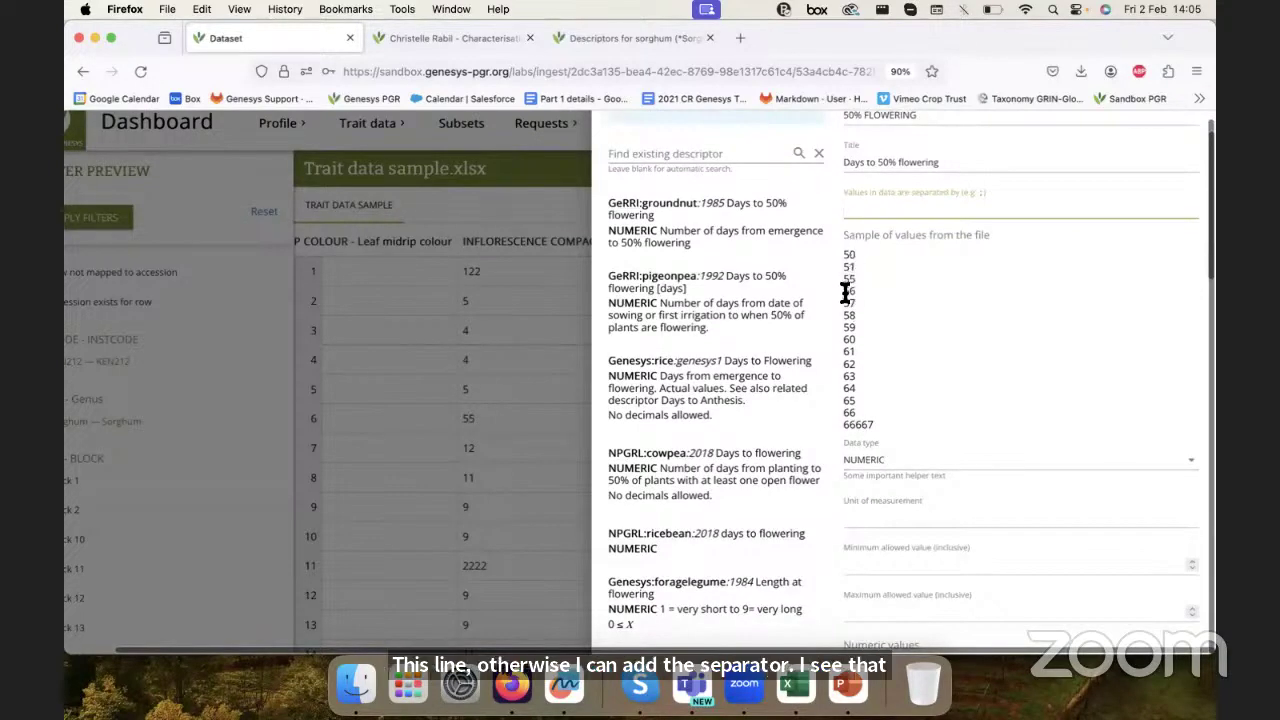
scroll(852, 416, down, 3)
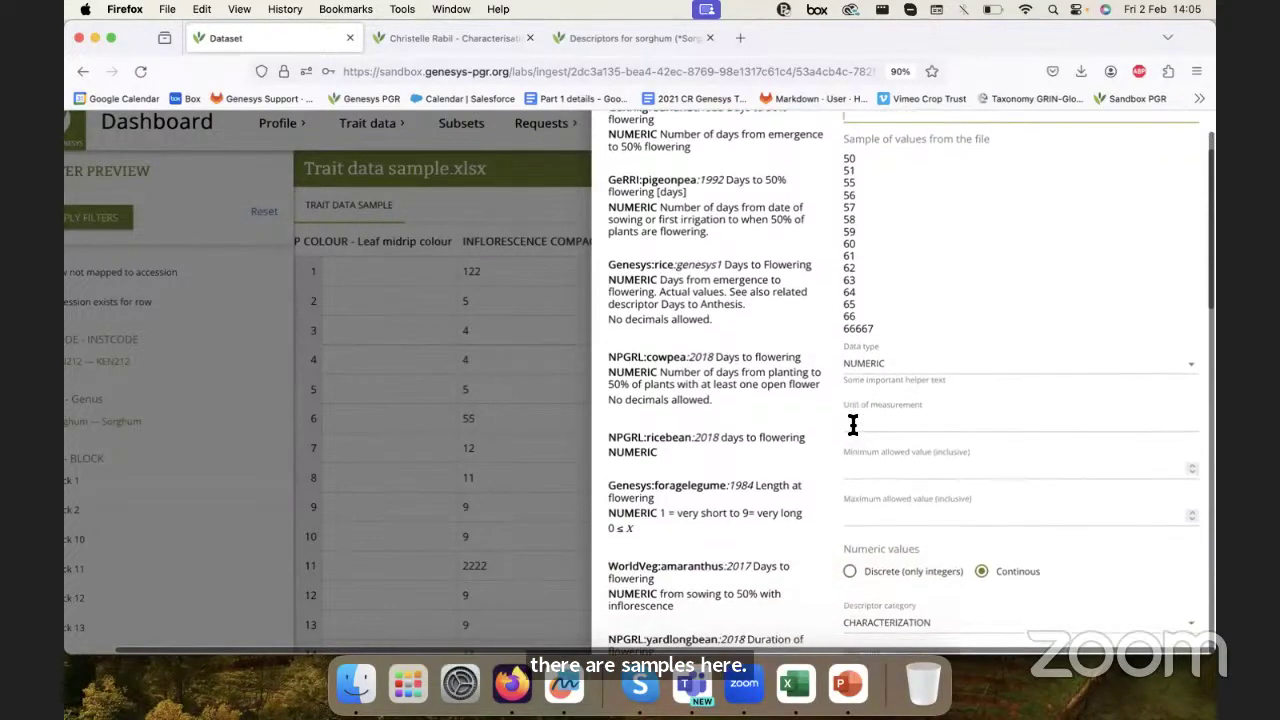
scroll(860, 270, down, 2)
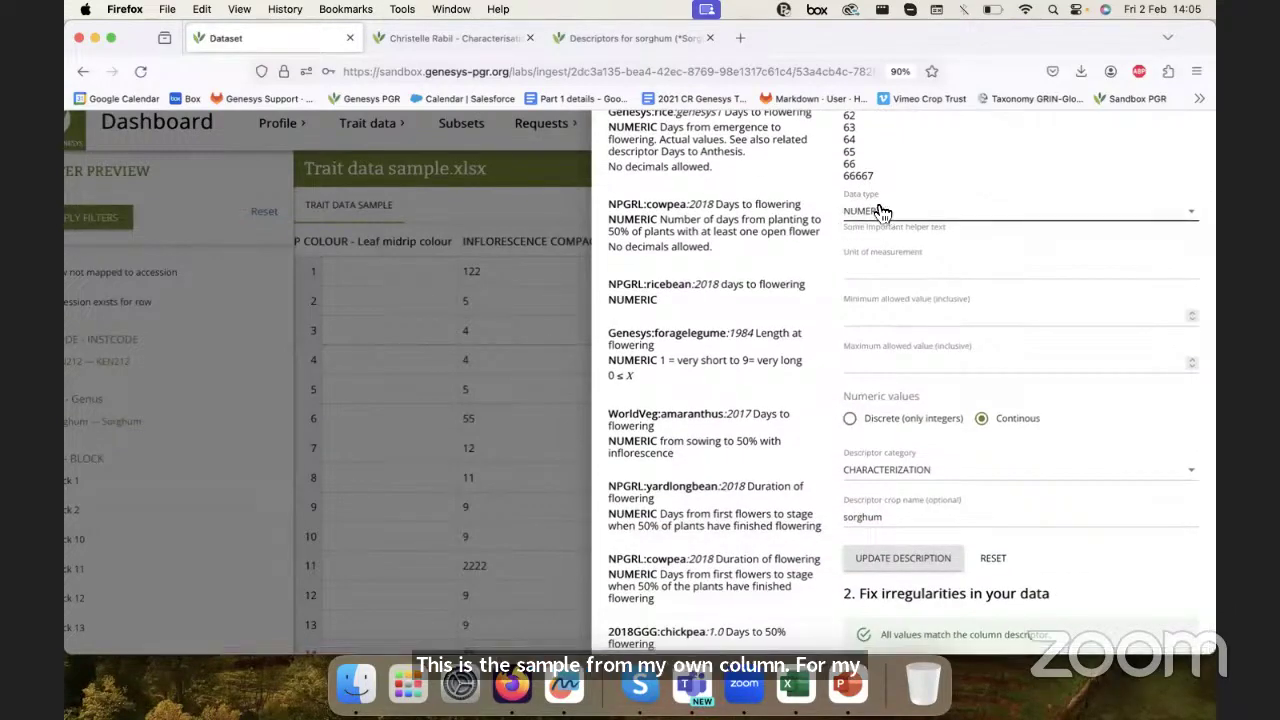
scroll(878, 208, up, 1)
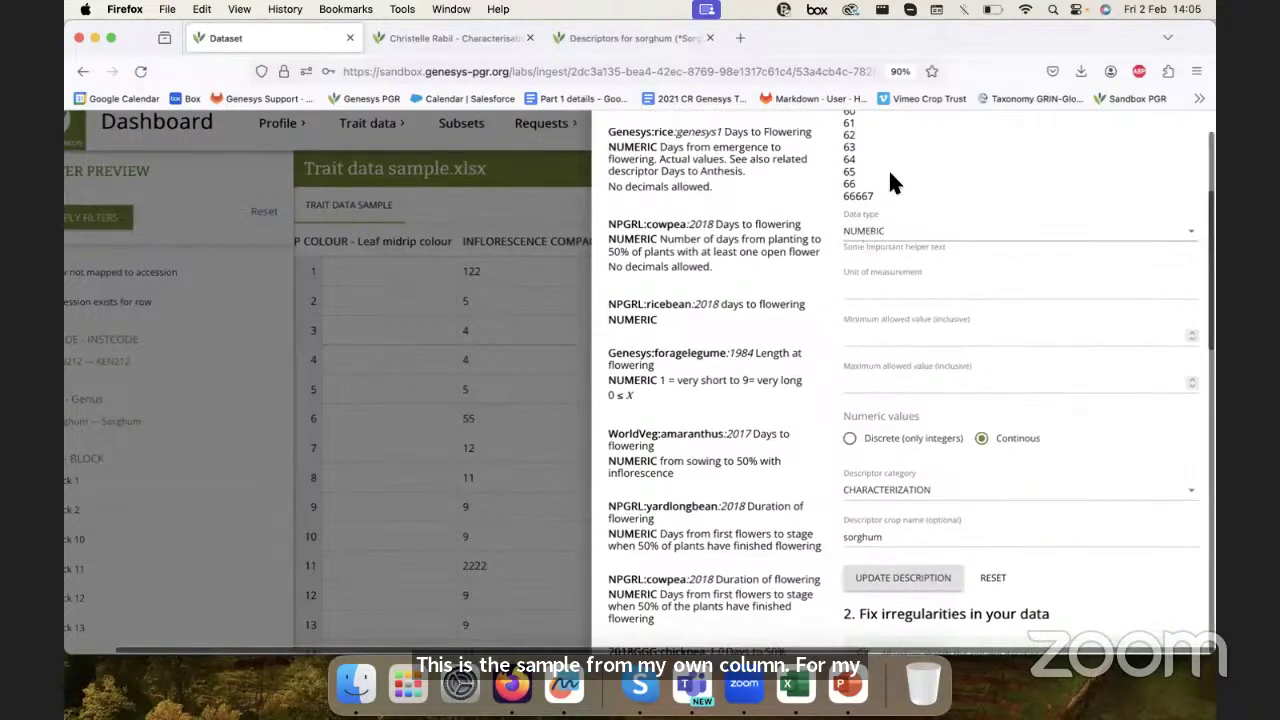
scroll(871, 234, up, 2)
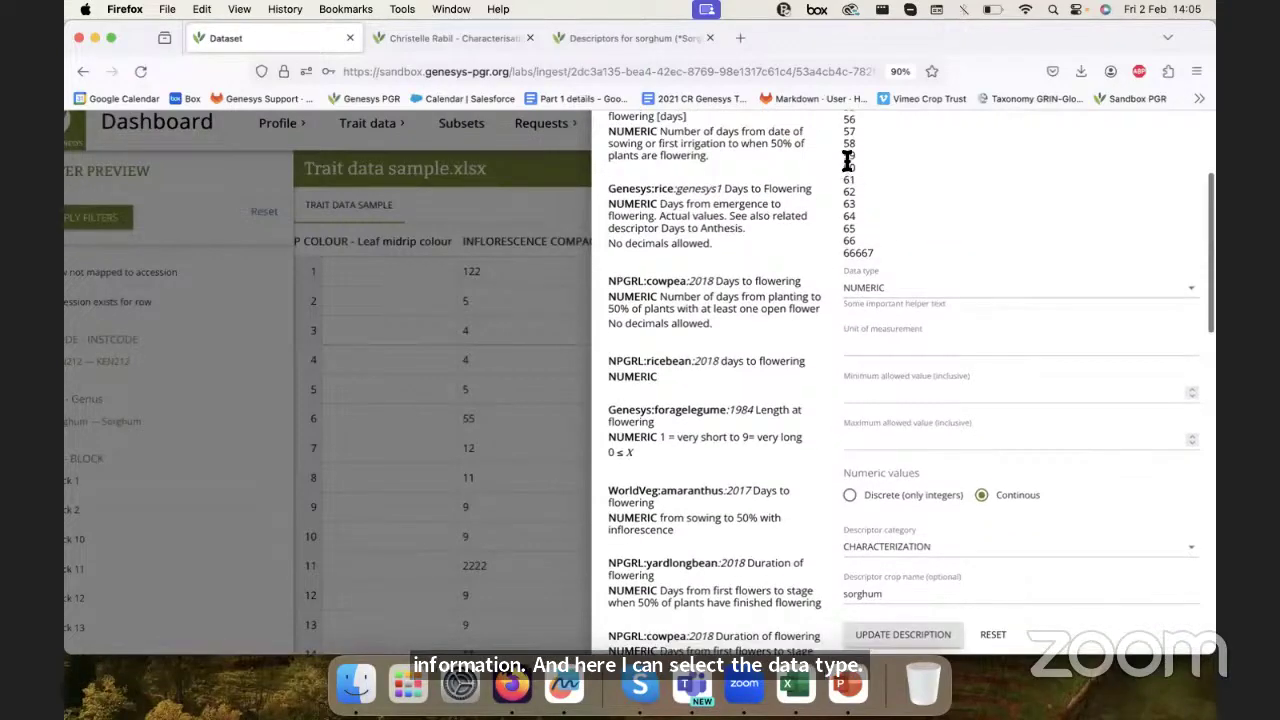
click(877, 288)
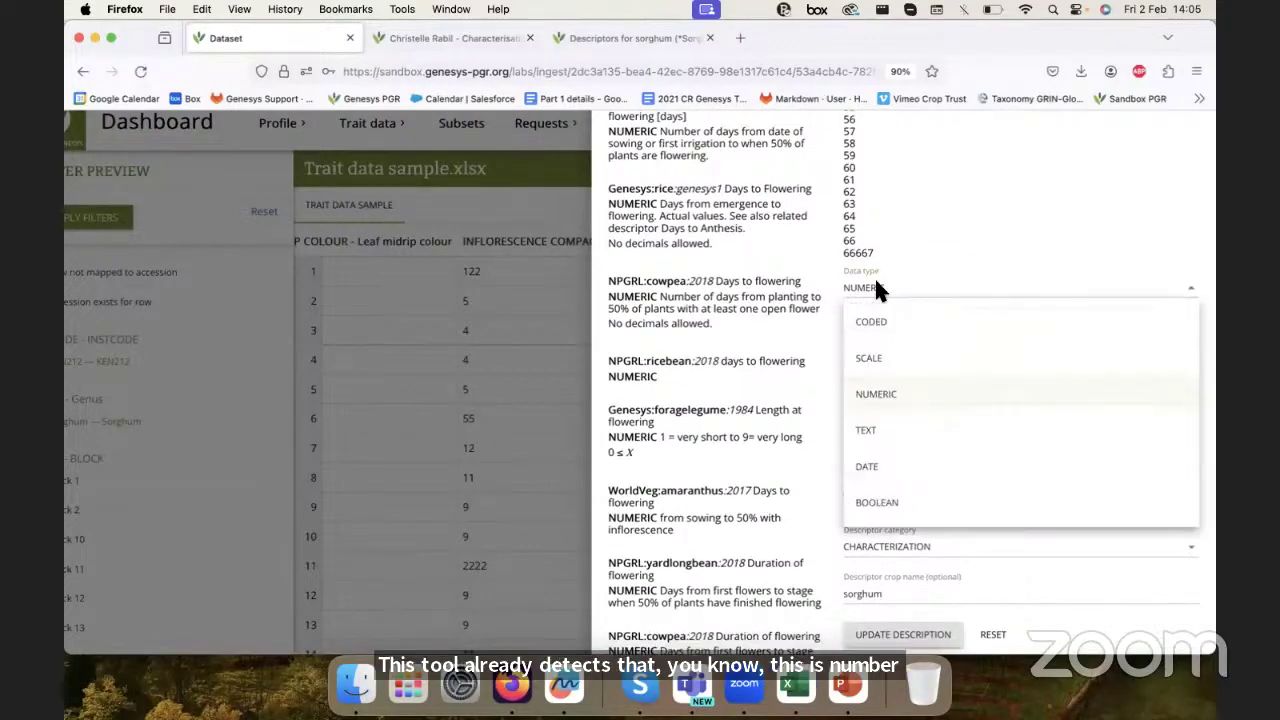
click(891, 401)
scroll(874, 300, down, 2)
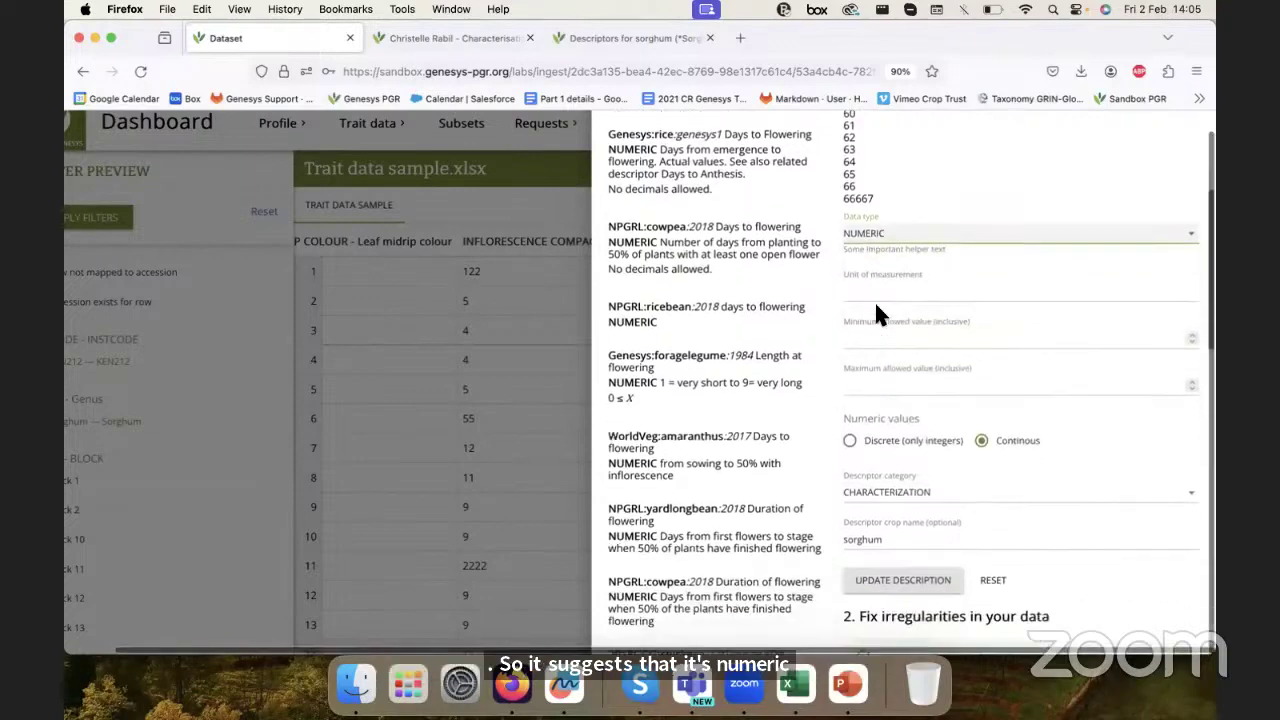
click(880, 290)
text(day)
click(858, 310)
- Enter 0 as the minimum allowed value, then change it to 1
click(888, 337)
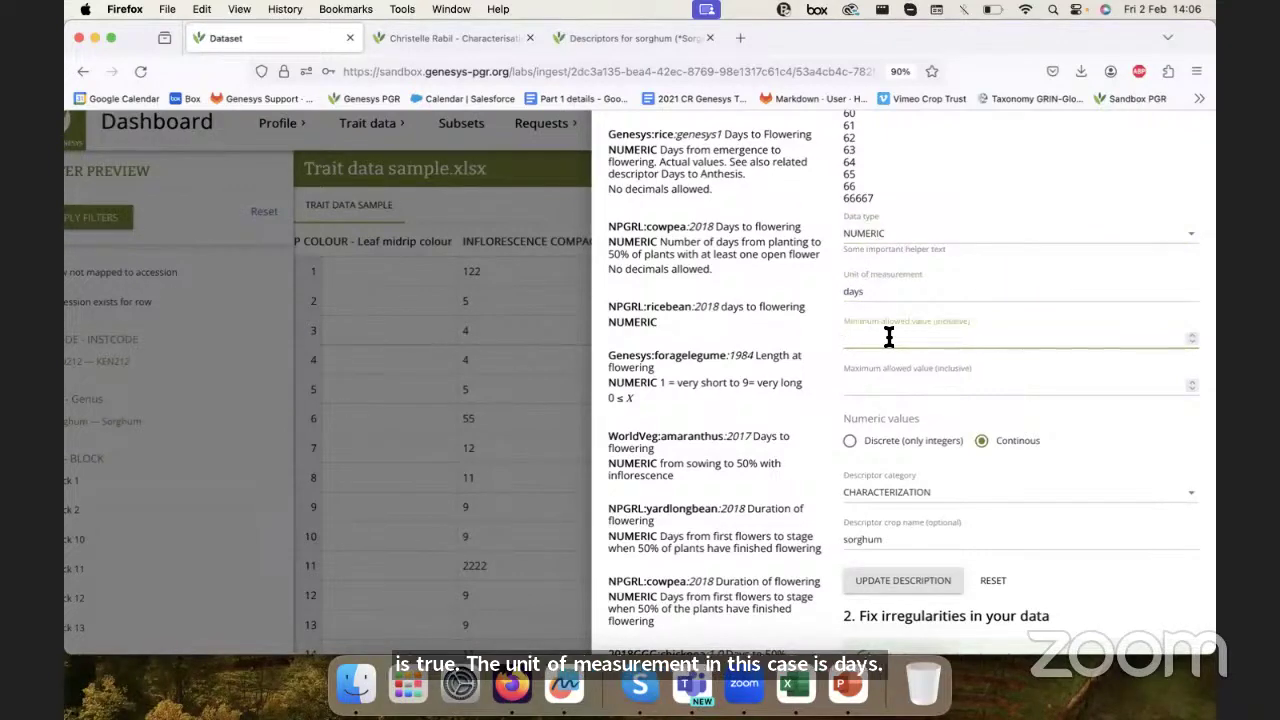
scroll(888, 337, up, 3)
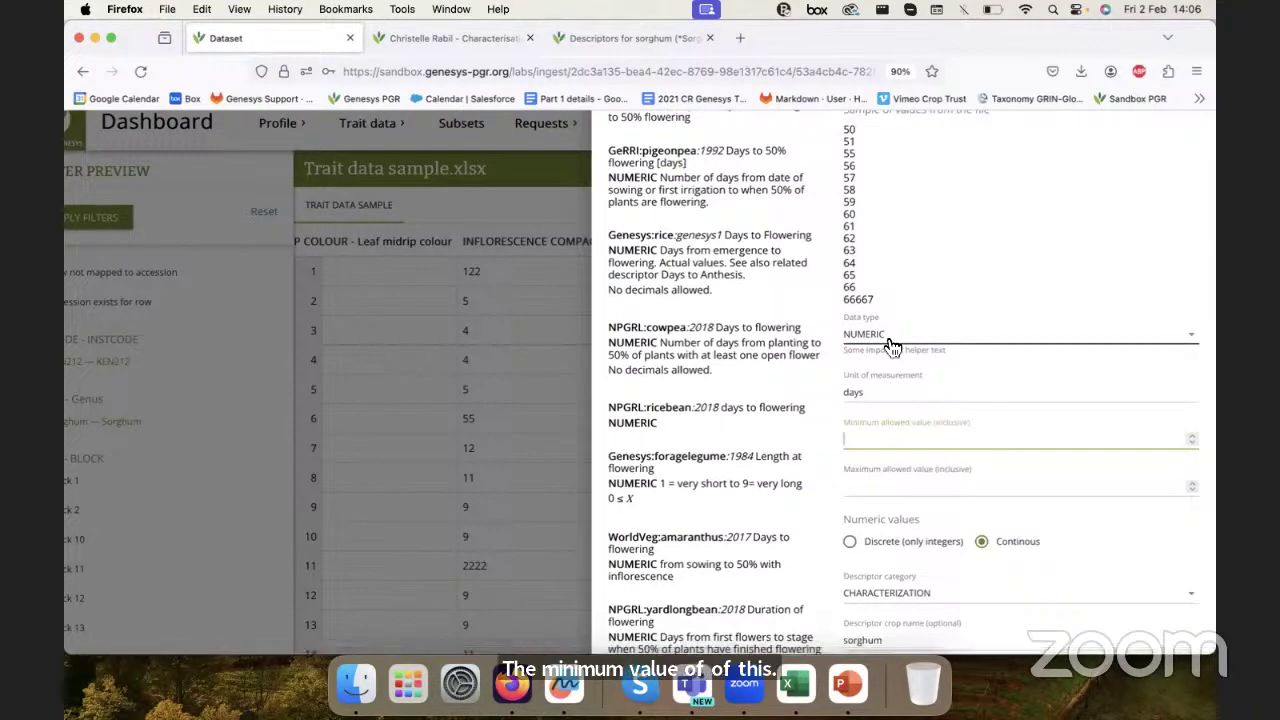
text(0)
scroll(891, 345, up, 1)
scroll(864, 209, up, 1)
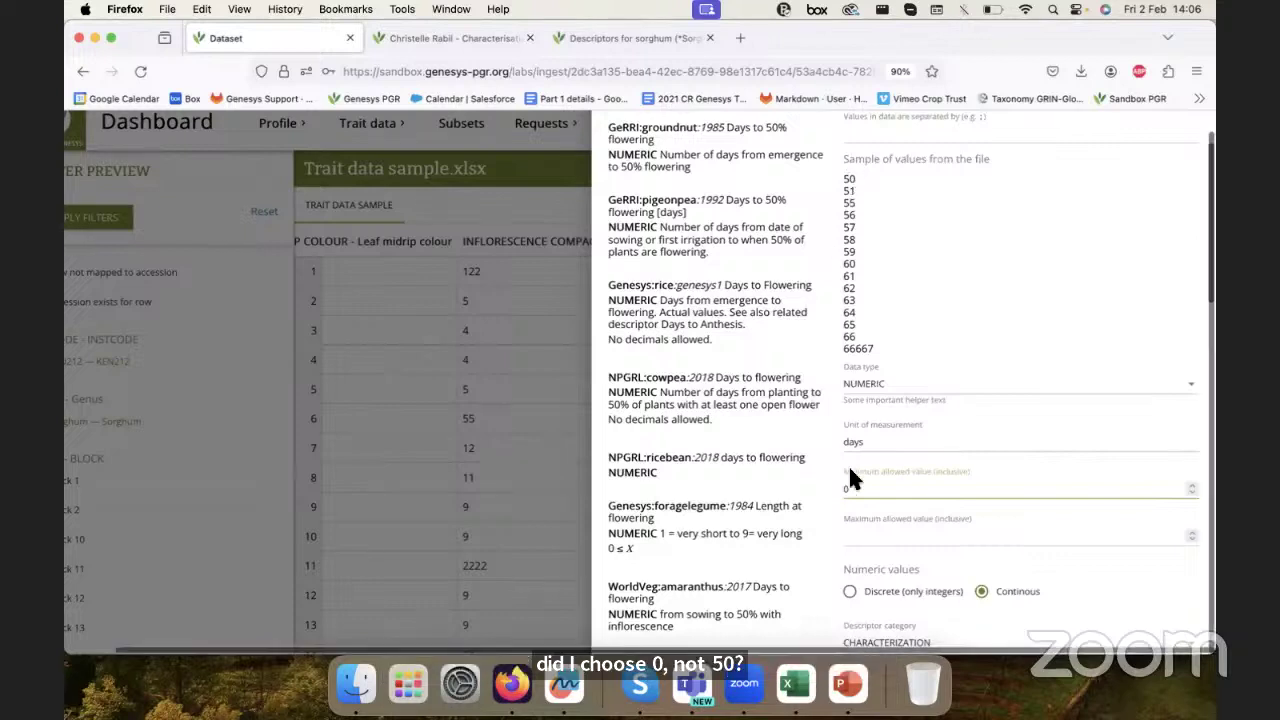
scroll(886, 483, up, 3)
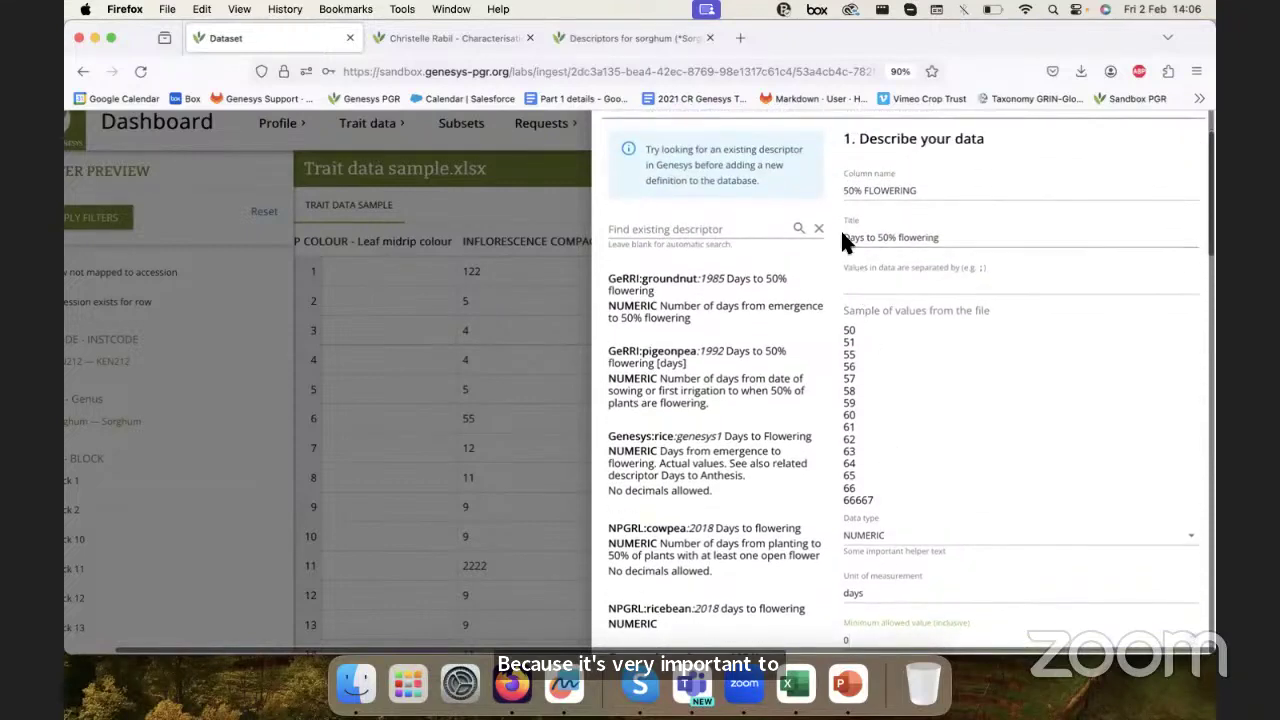
triple_click(955, 237)
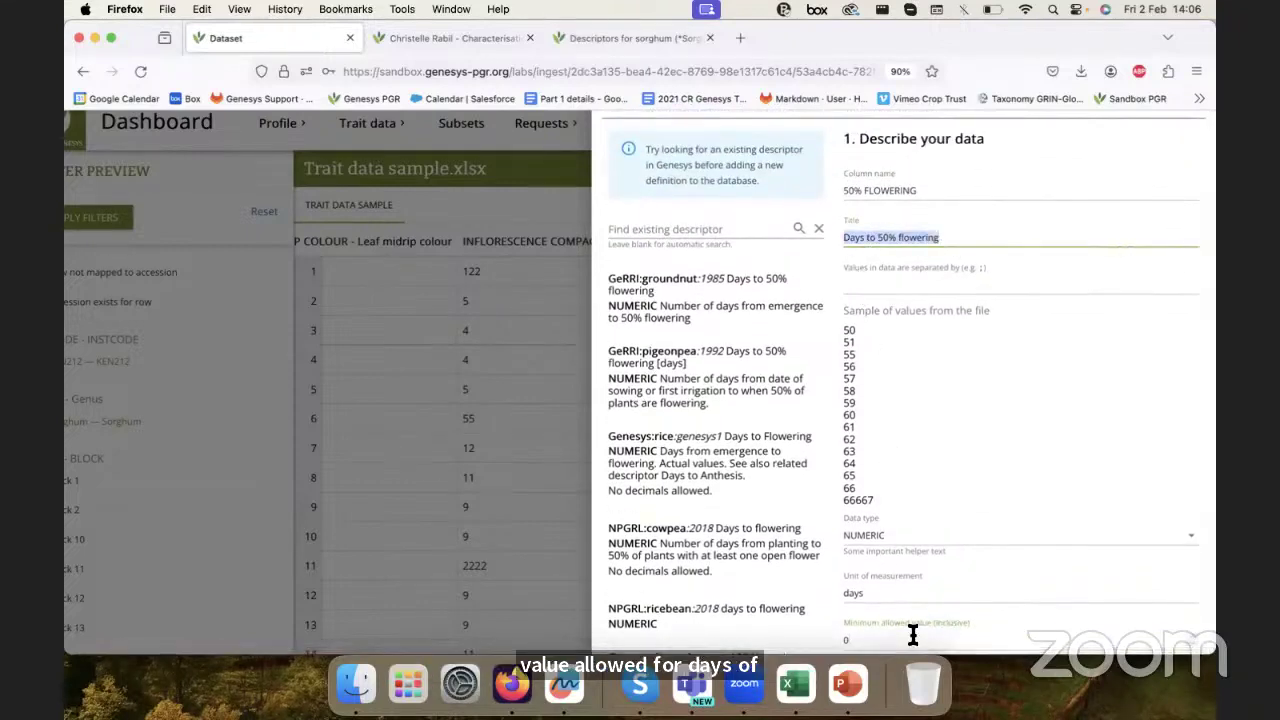
double_click(847, 640)
text(1)
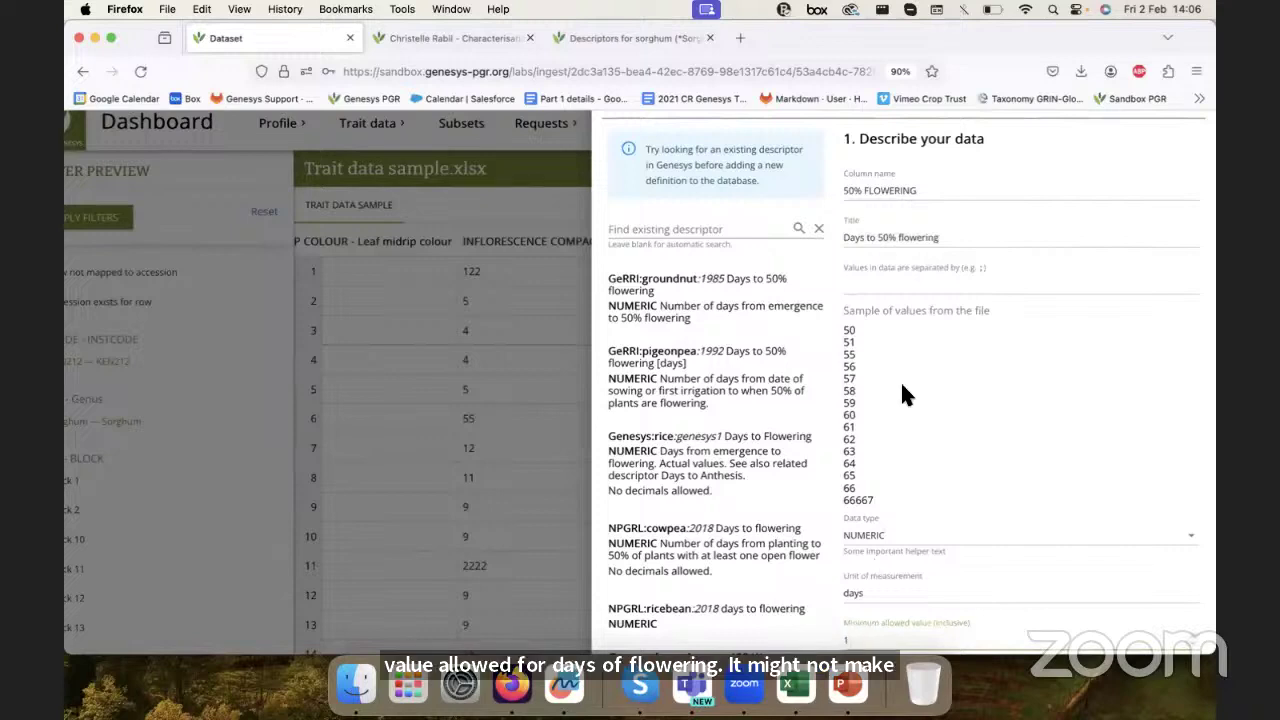
- Review the descriptor fields and change the minimum allowed value back to 0
scroll(903, 394, down, 1)
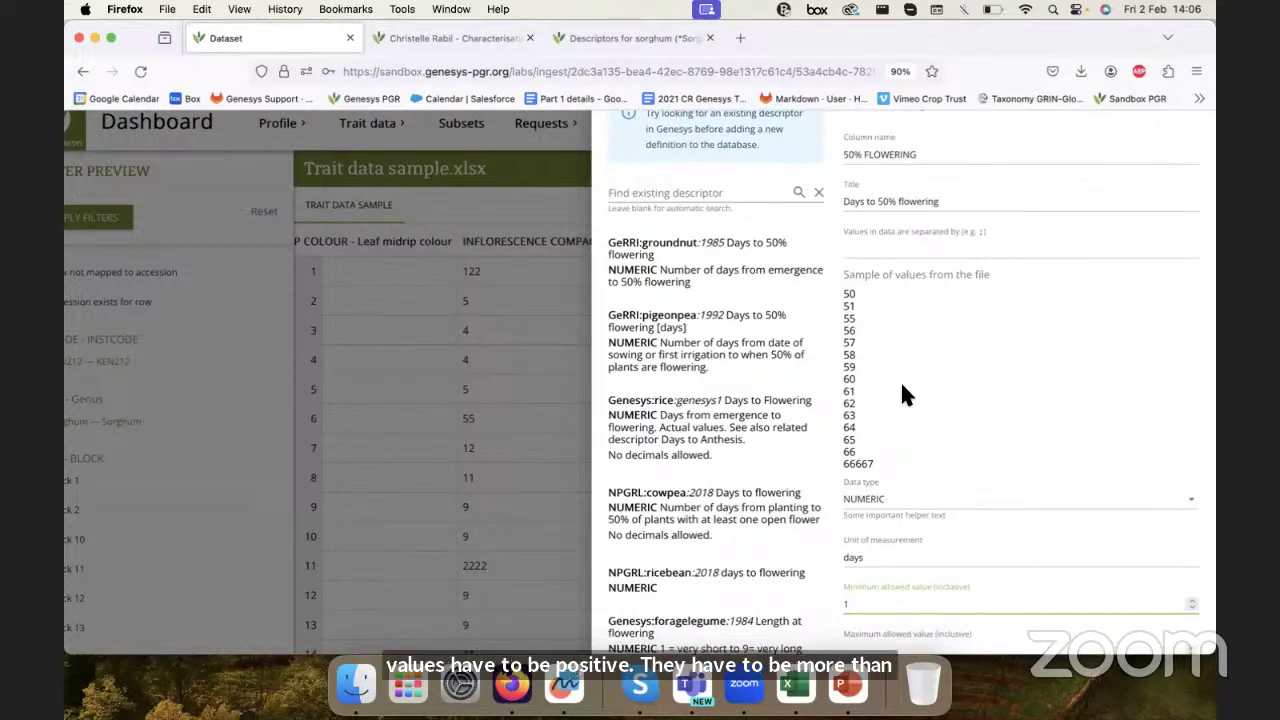
double_click(845, 296)
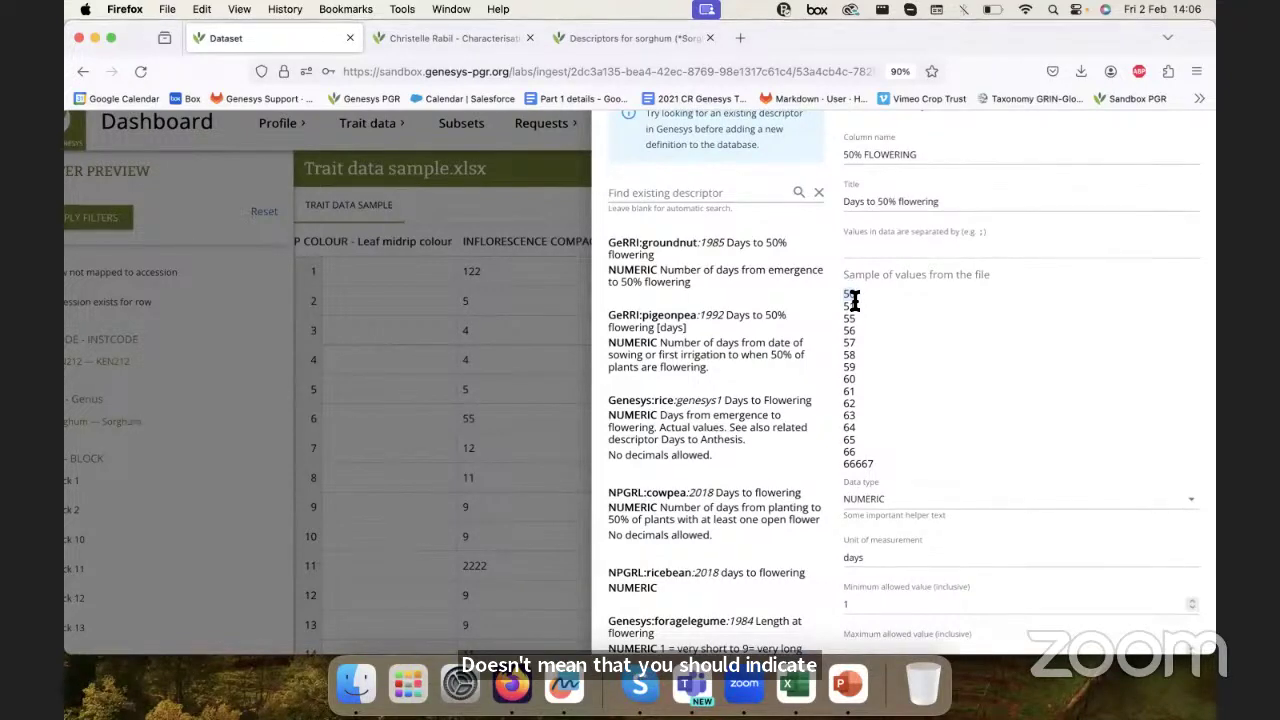
scroll(839, 460, down, 2)
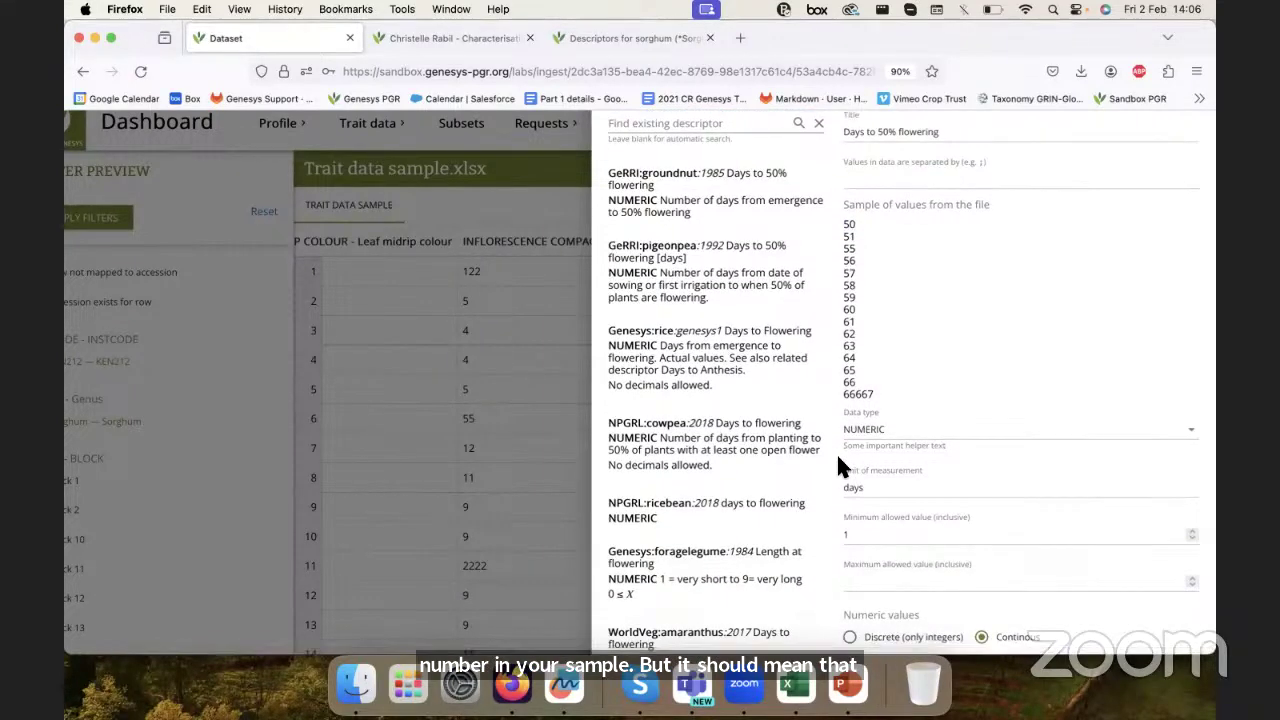
scroll(838, 465, up, 1)
click(846, 185)
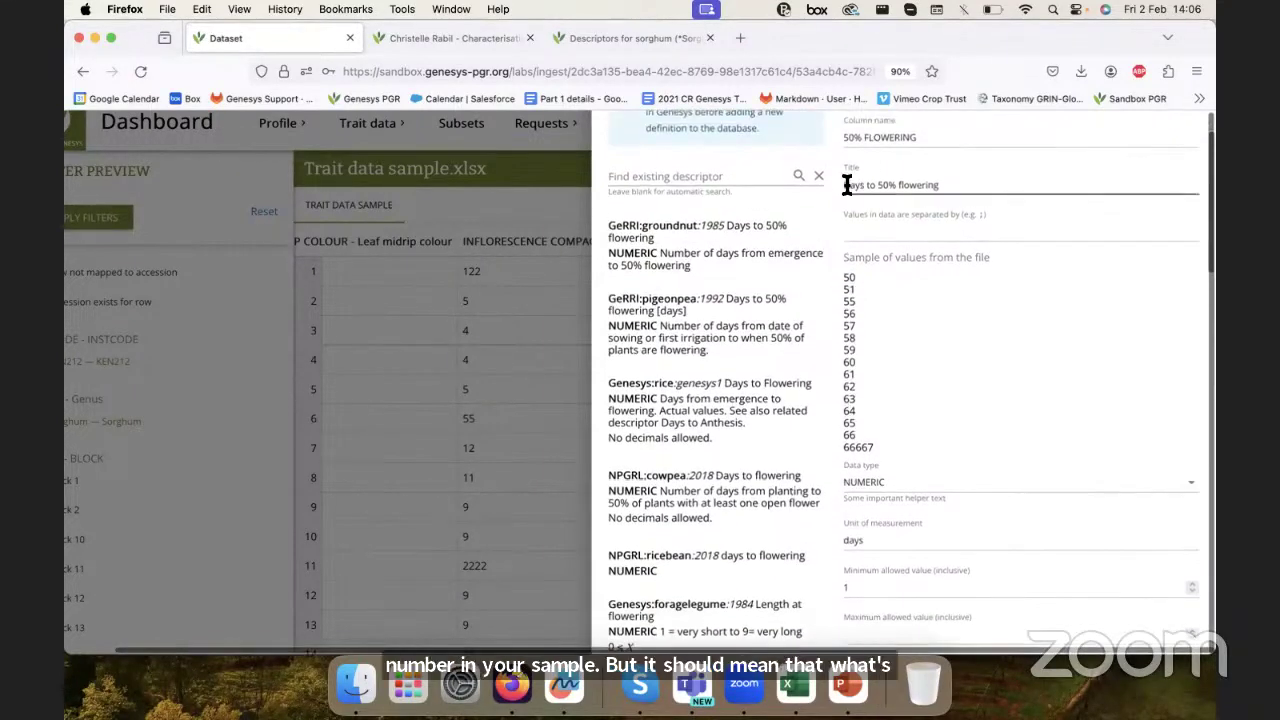
click(908, 536)
scroll(910, 530, down, 2)
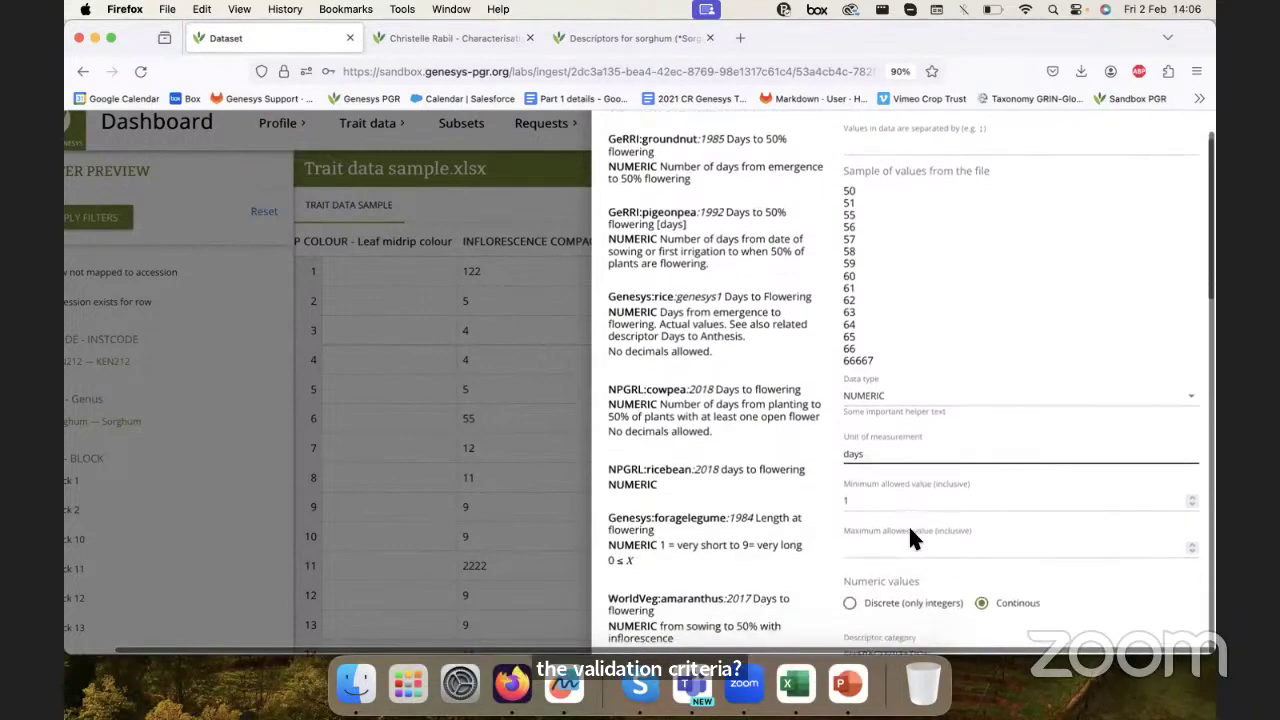
scroll(911, 530, down, 1)
click(911, 534)
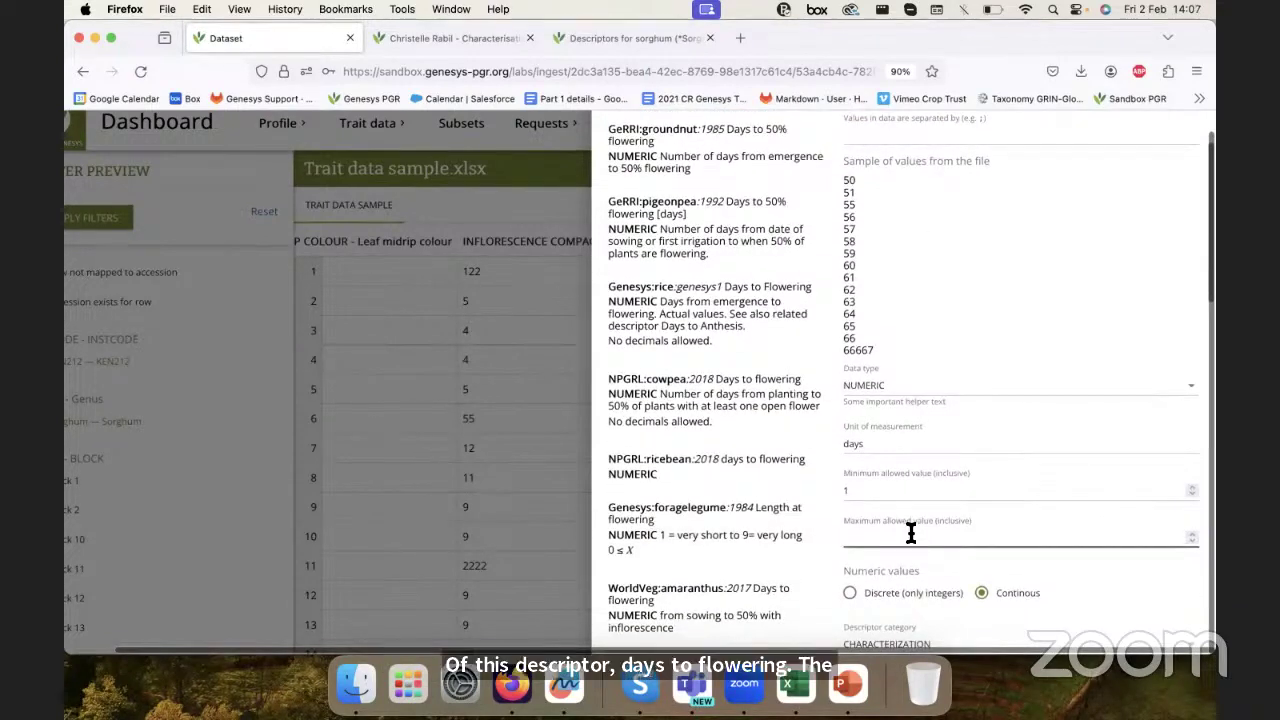
click(875, 493)
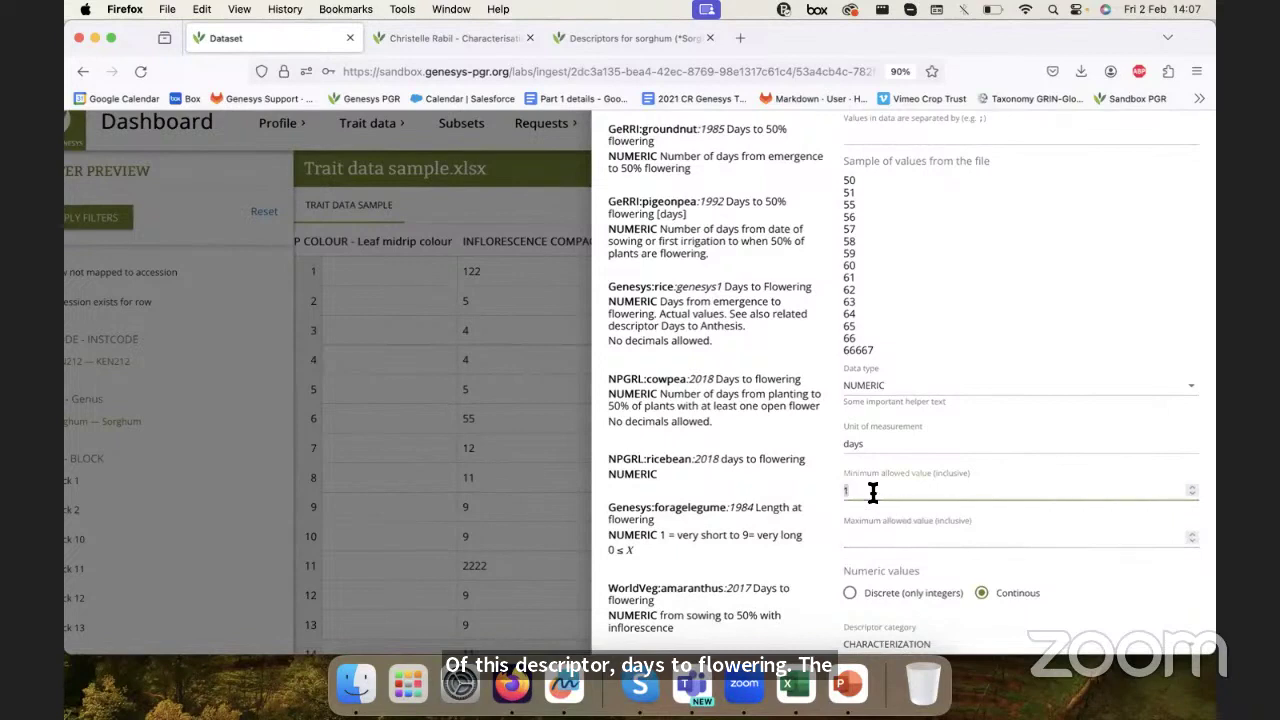
key(BackSpace)
text(0)
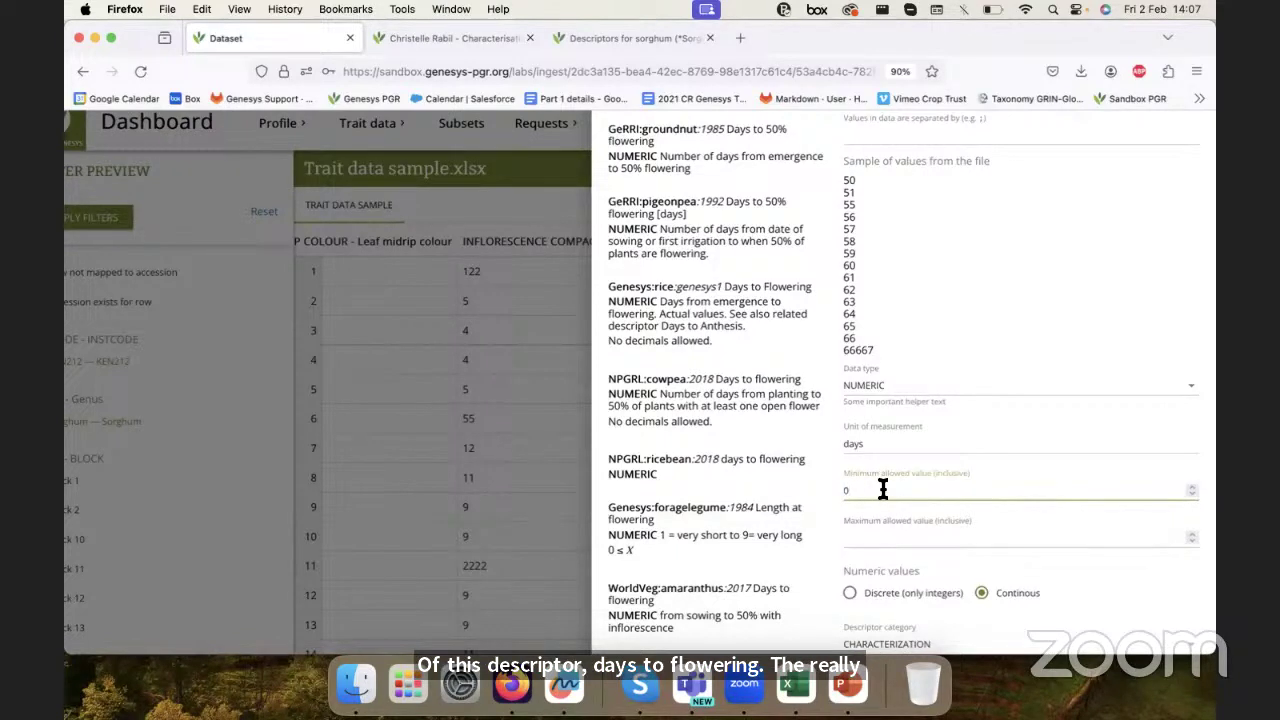
scroll(881, 484, down, 2)
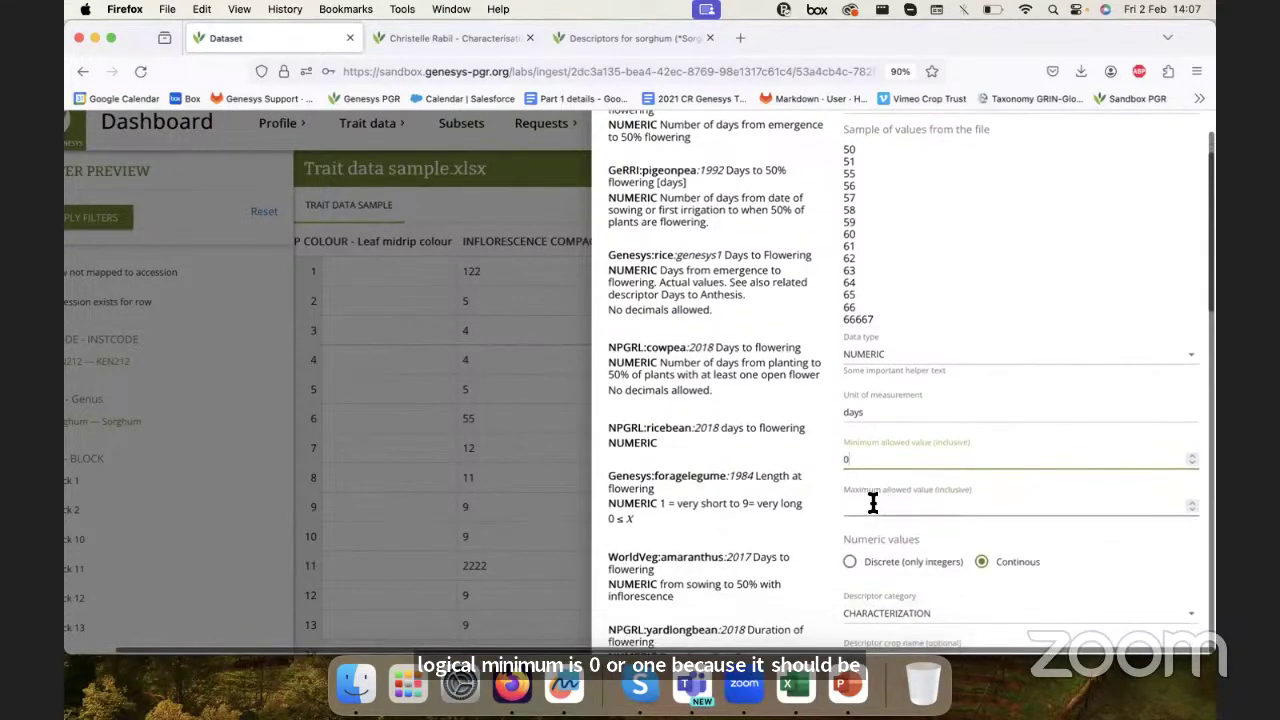
scroll(958, 480, down, 5)
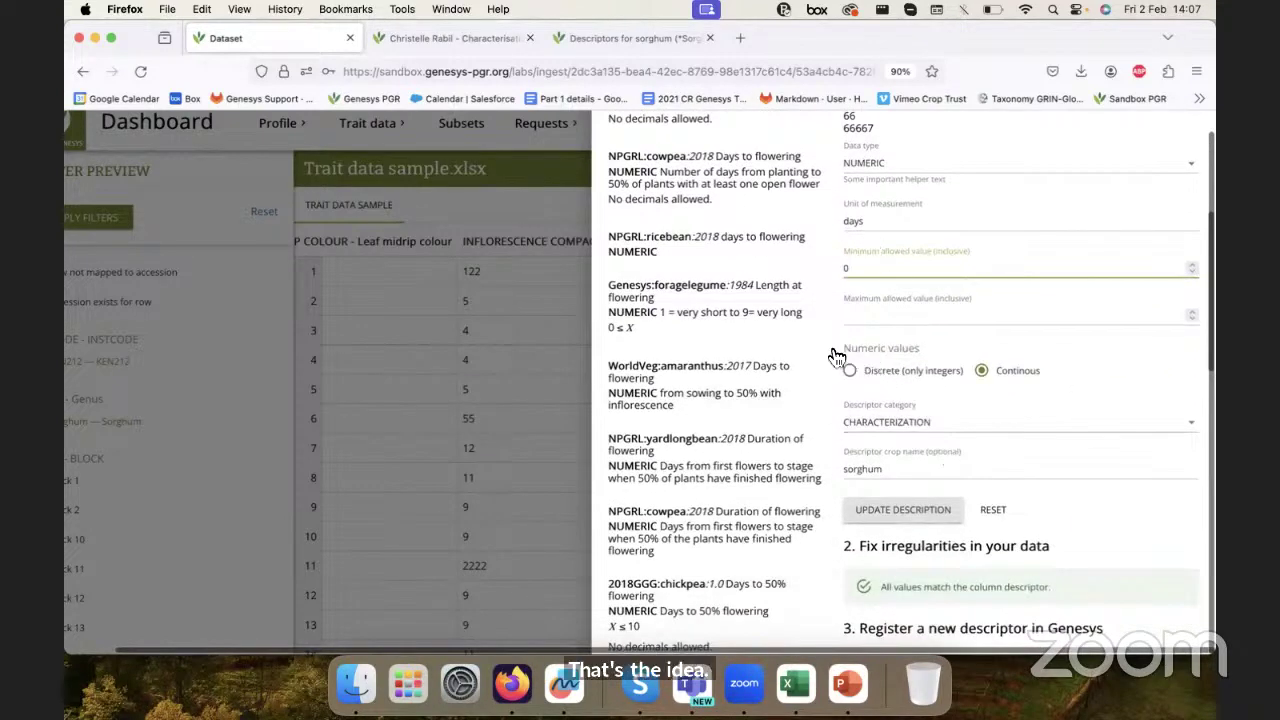
- Set the values to Discrete (only integers) and keep the CHARACTERIZATION category
scroll(895, 320, down, 3)
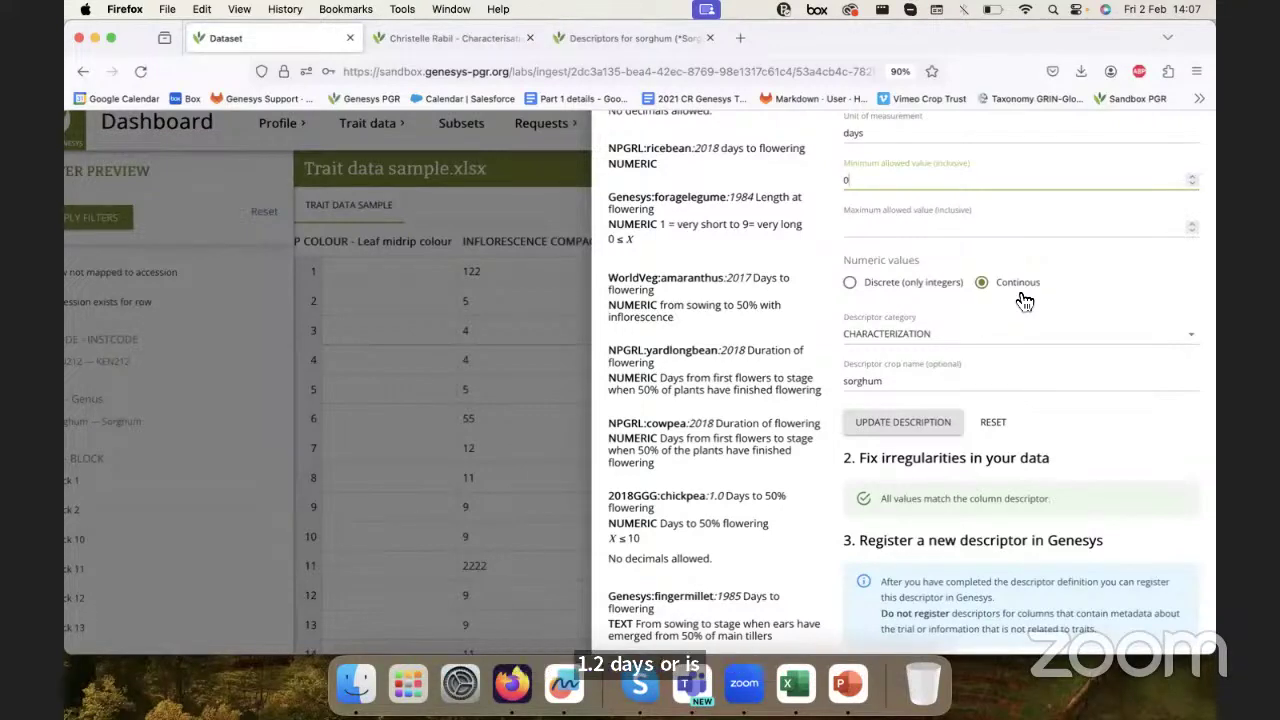
click(892, 290)
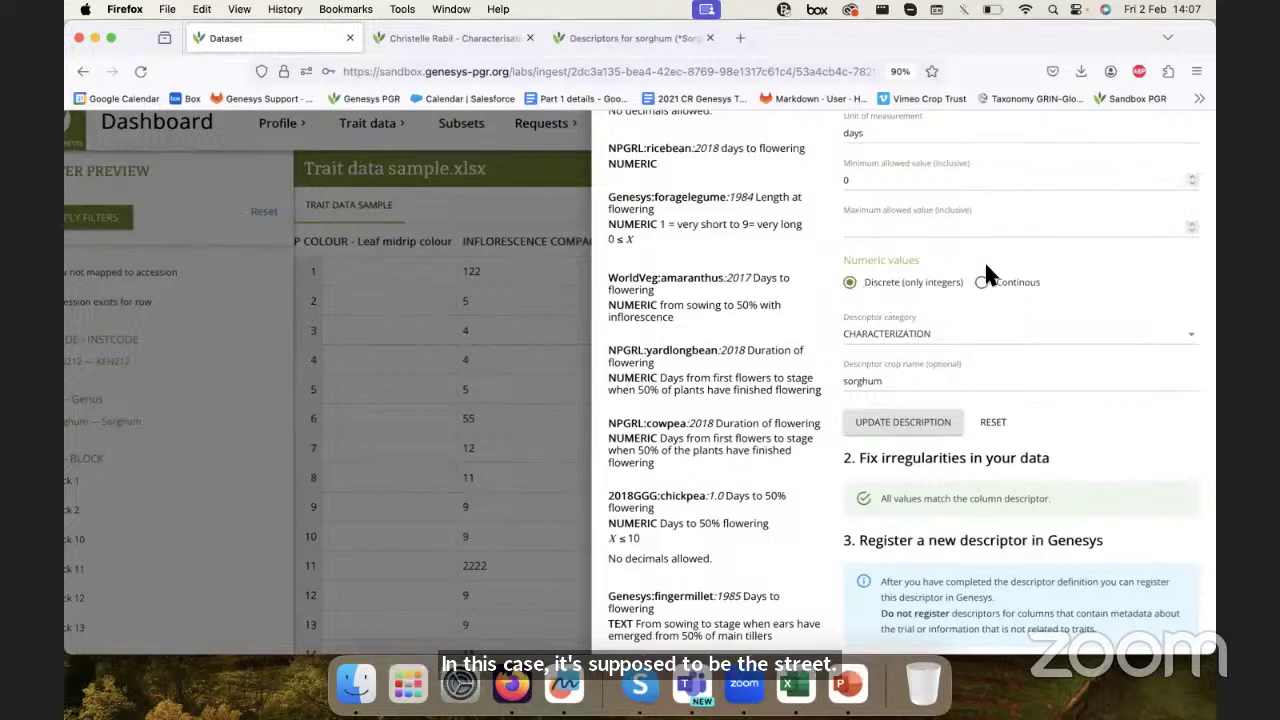
click(886, 333)
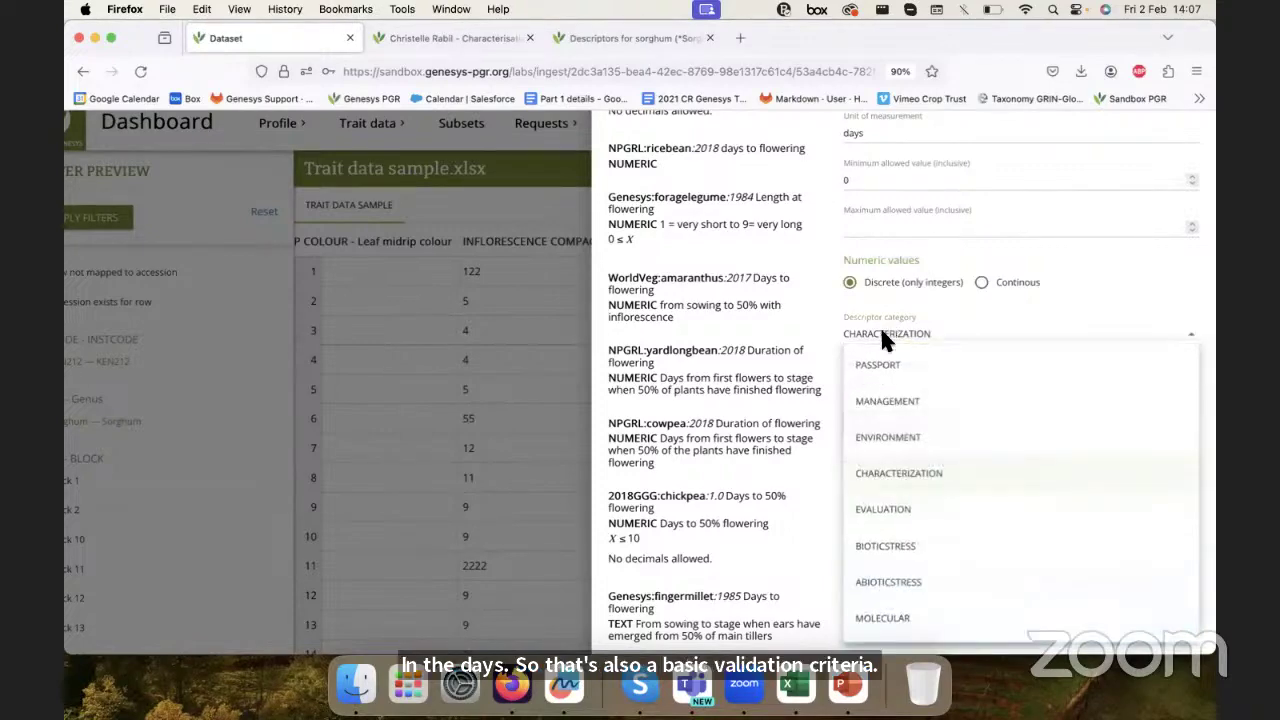
click(886, 478)
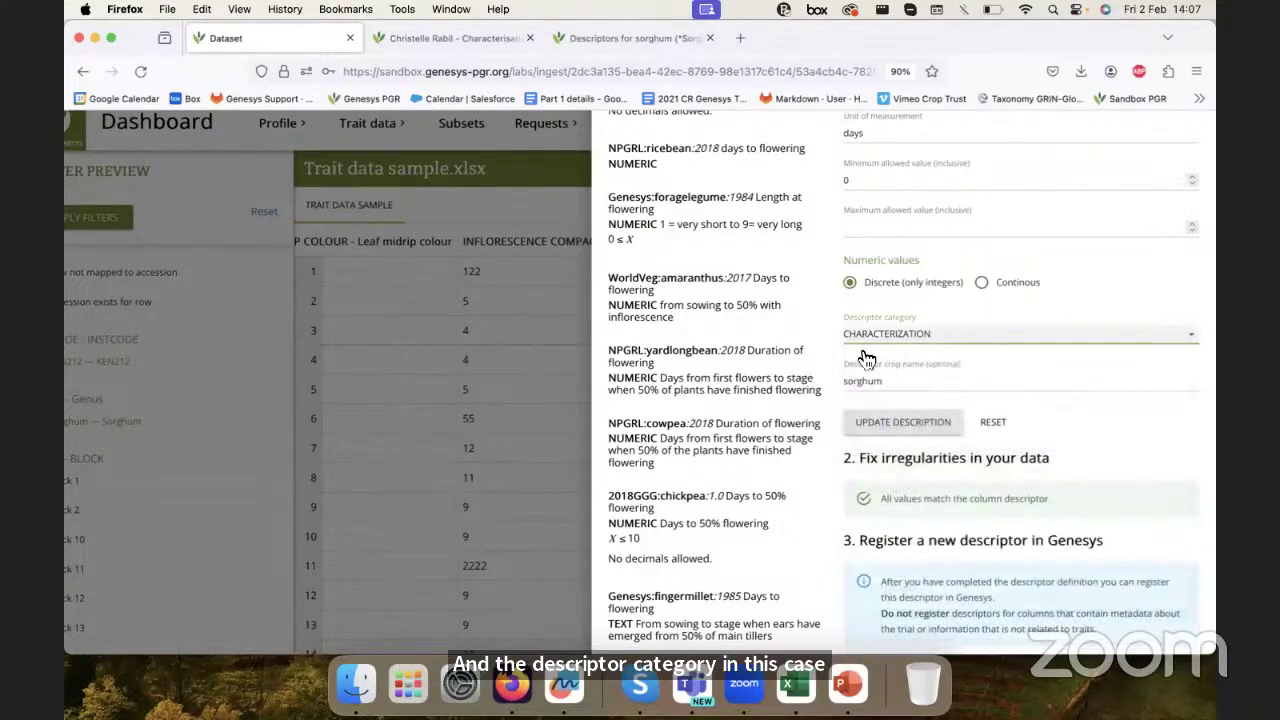
- Apply the updated description to the 50% FLOWERING column
scroll(884, 338, down, 2)
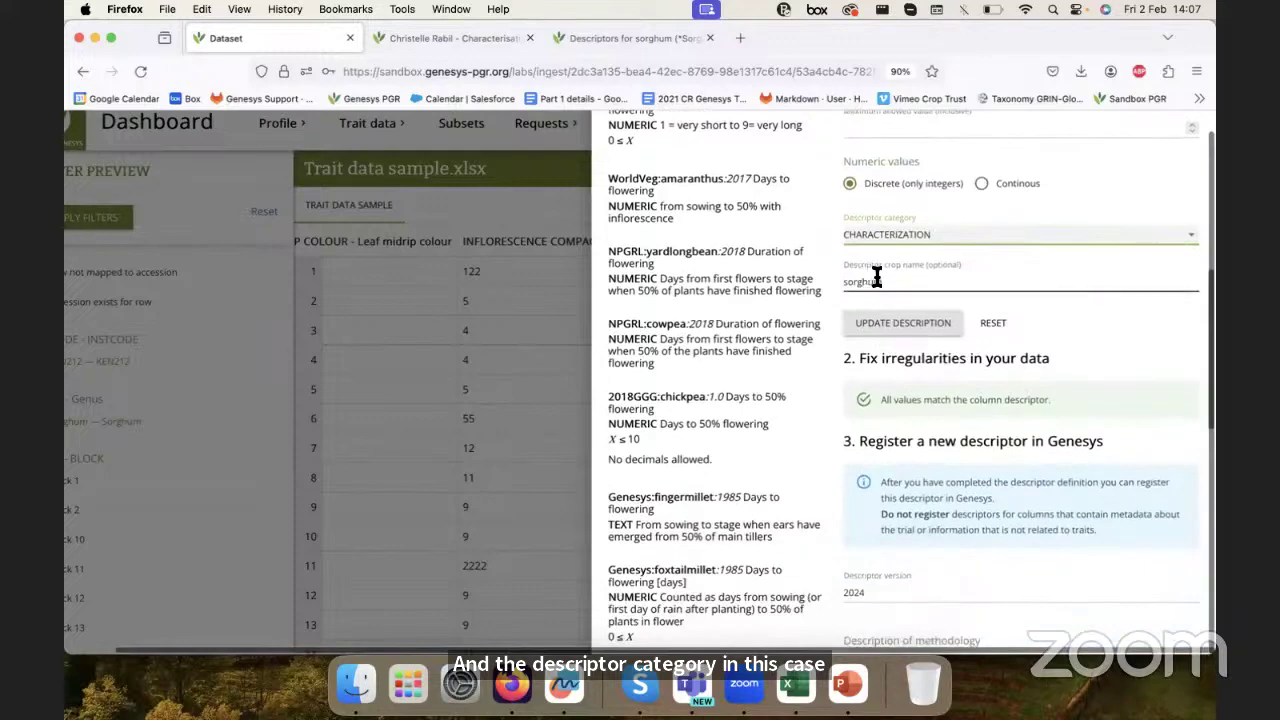
scroll(895, 281, up, 10)
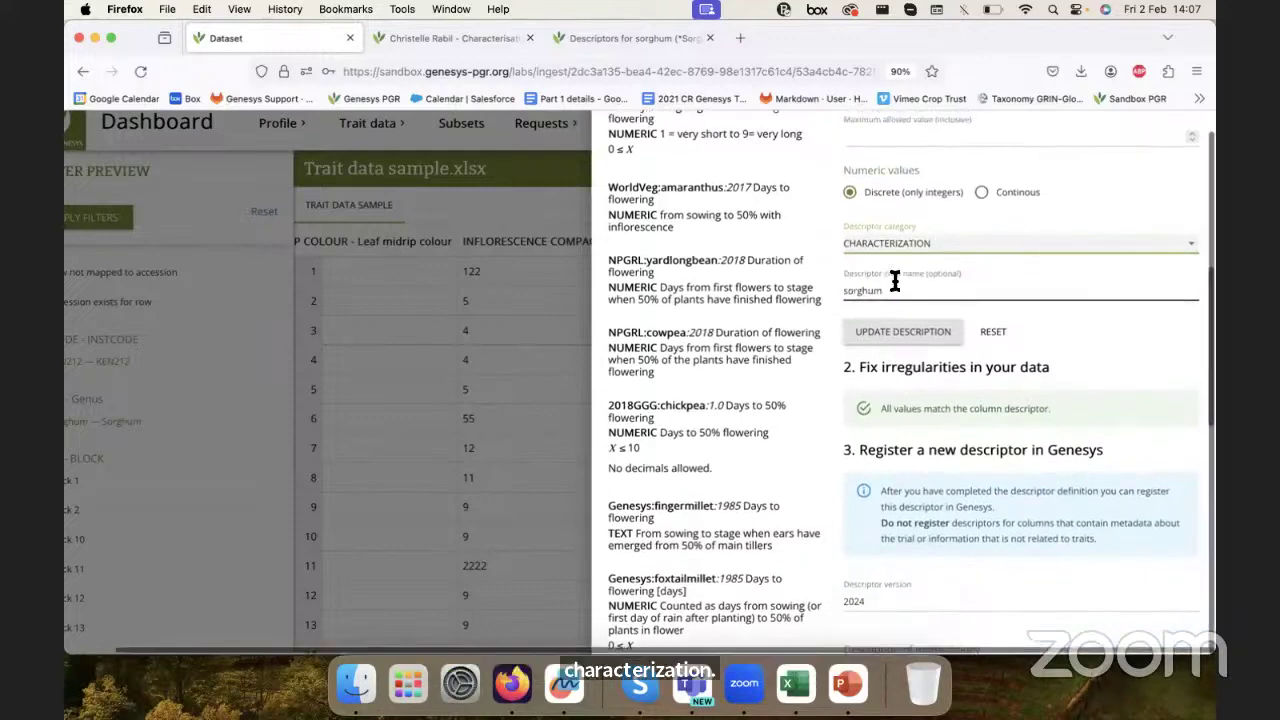
scroll(892, 274, up, 2)
scroll(892, 274, down, 4)
scroll(892, 274, up, 3)
scroll(896, 218, down, 1)
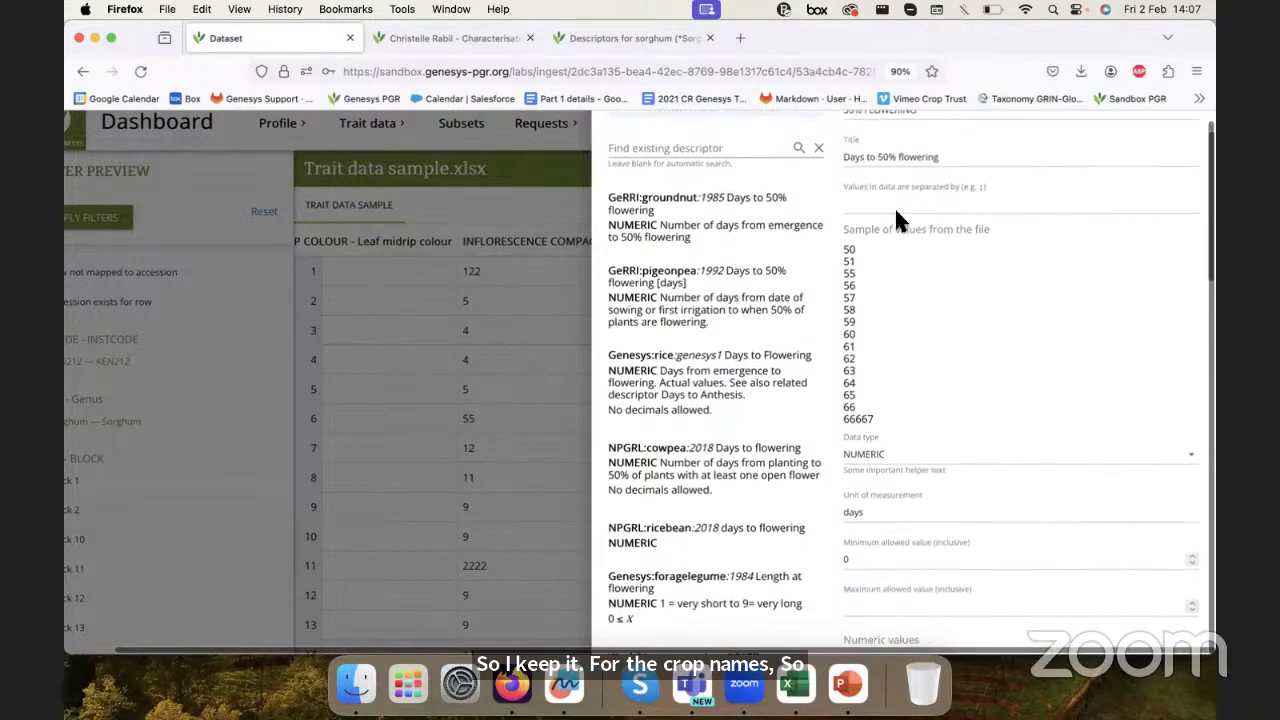
click(958, 149)
scroll(958, 339, down, 4)
scroll(960, 346, down, 3)
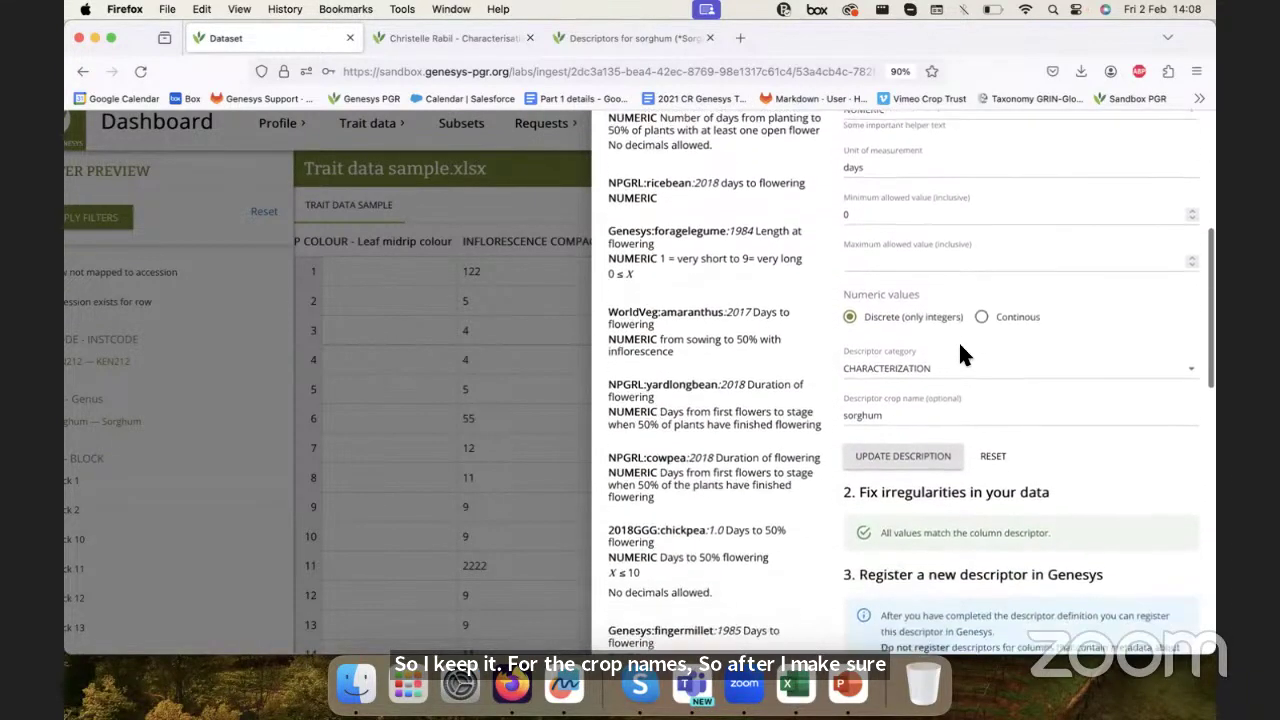
click(898, 441)
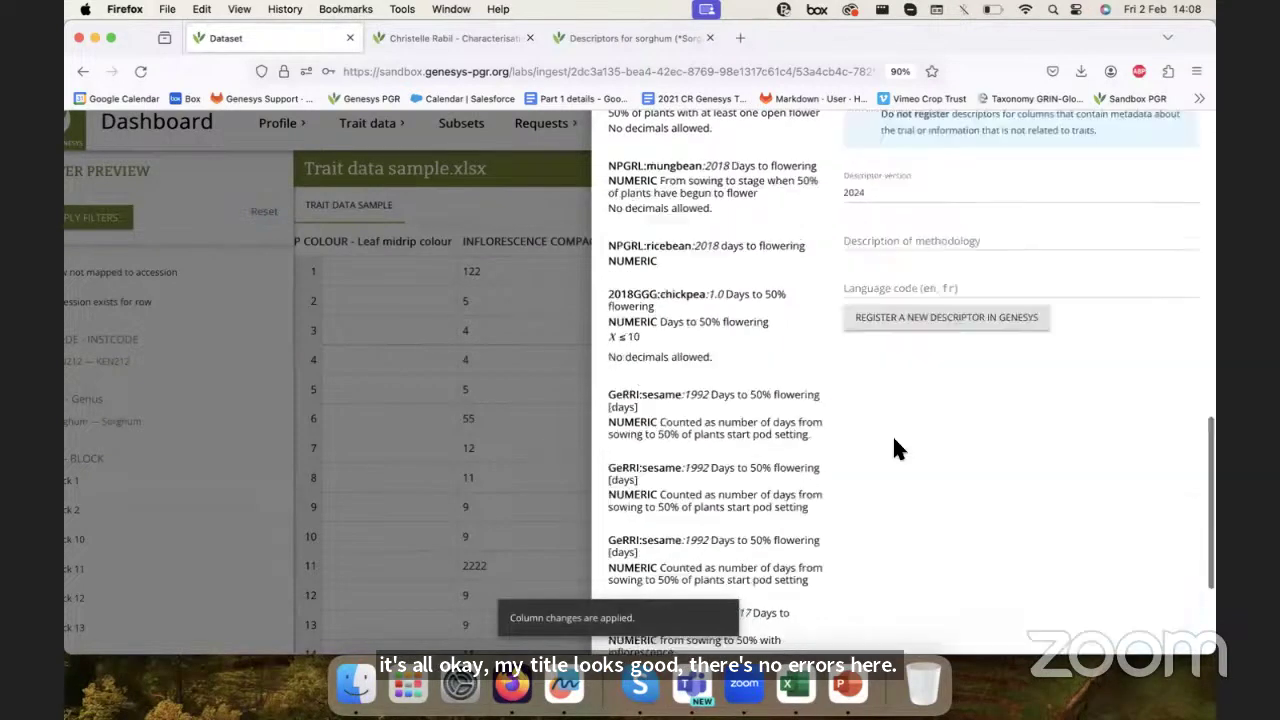
- Scroll the descriptor drawer down to the register step showing version 2024
scroll(893, 444, up, 6)
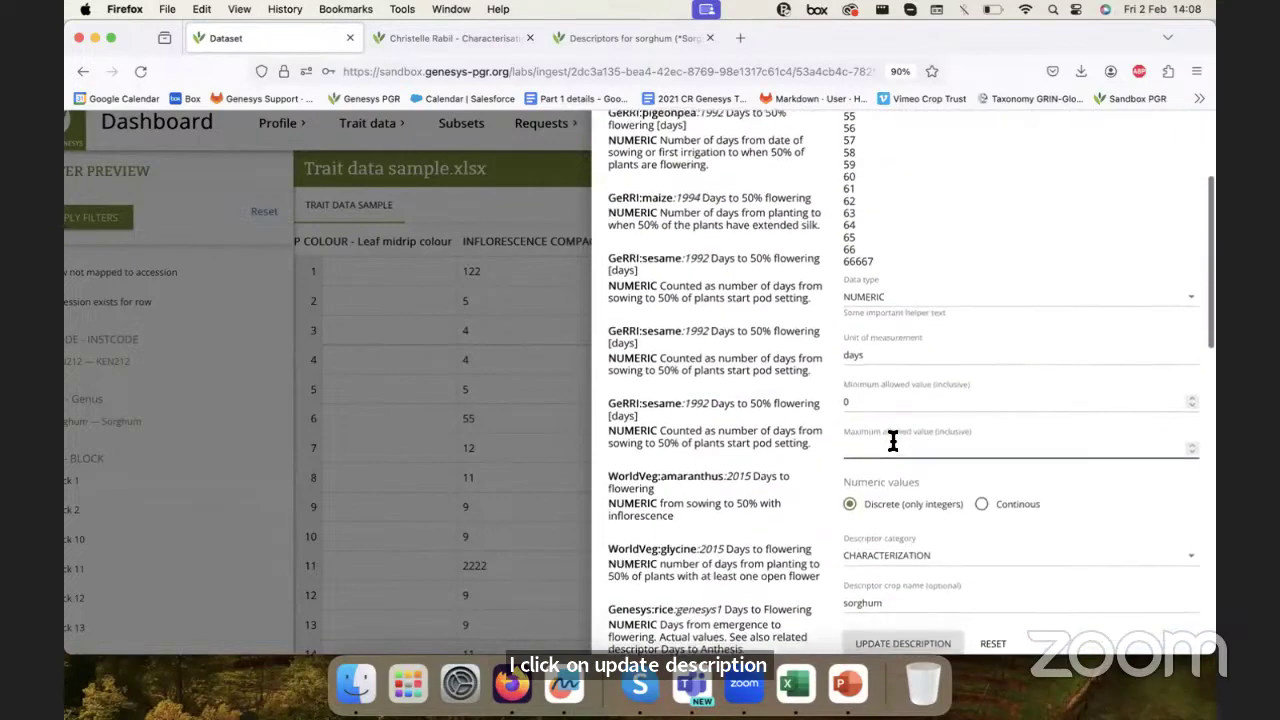
scroll(893, 441, down, 3)
scroll(893, 441, down, 1)
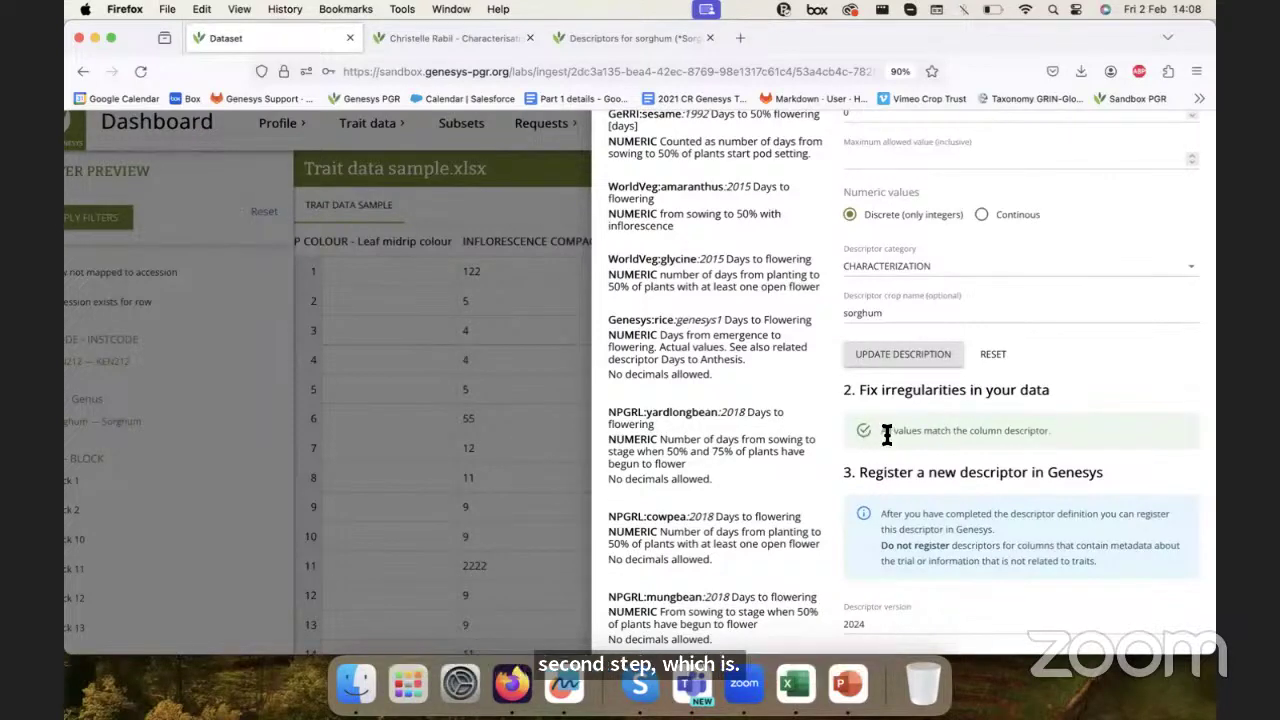
scroll(962, 437, up, 10)
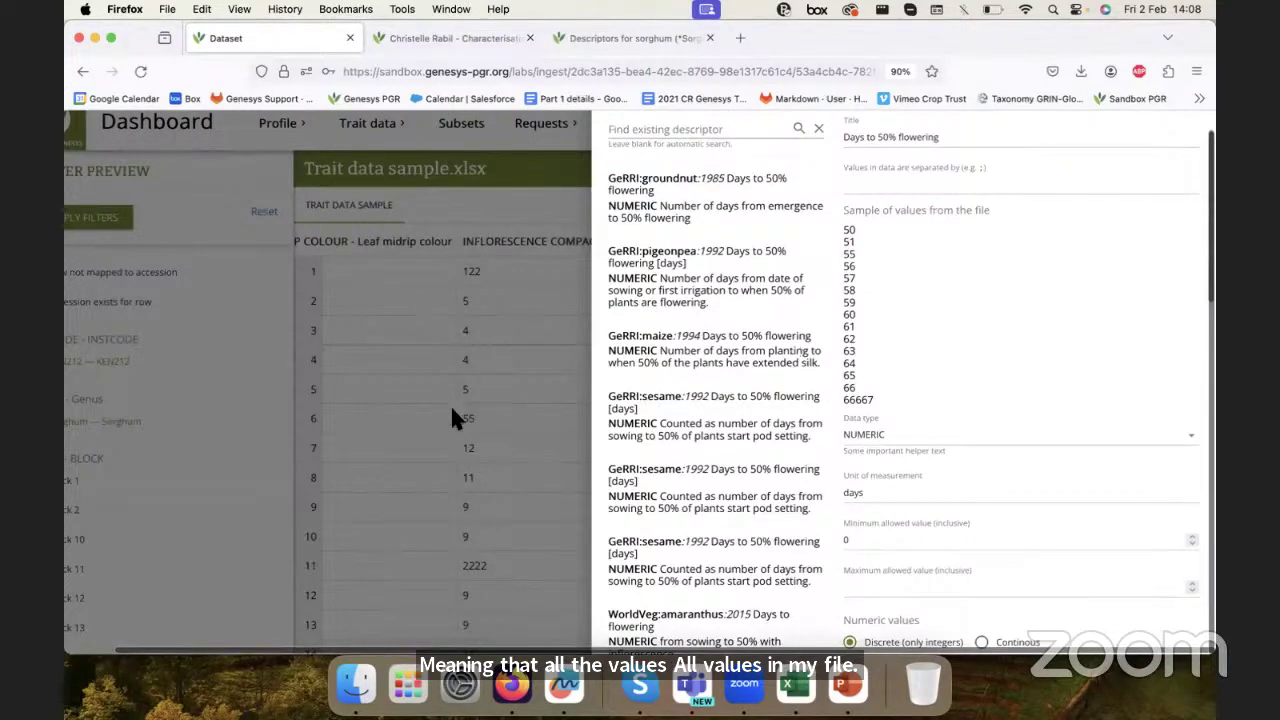
scroll(888, 412, down, 2)
scroll(888, 425, down, 2)
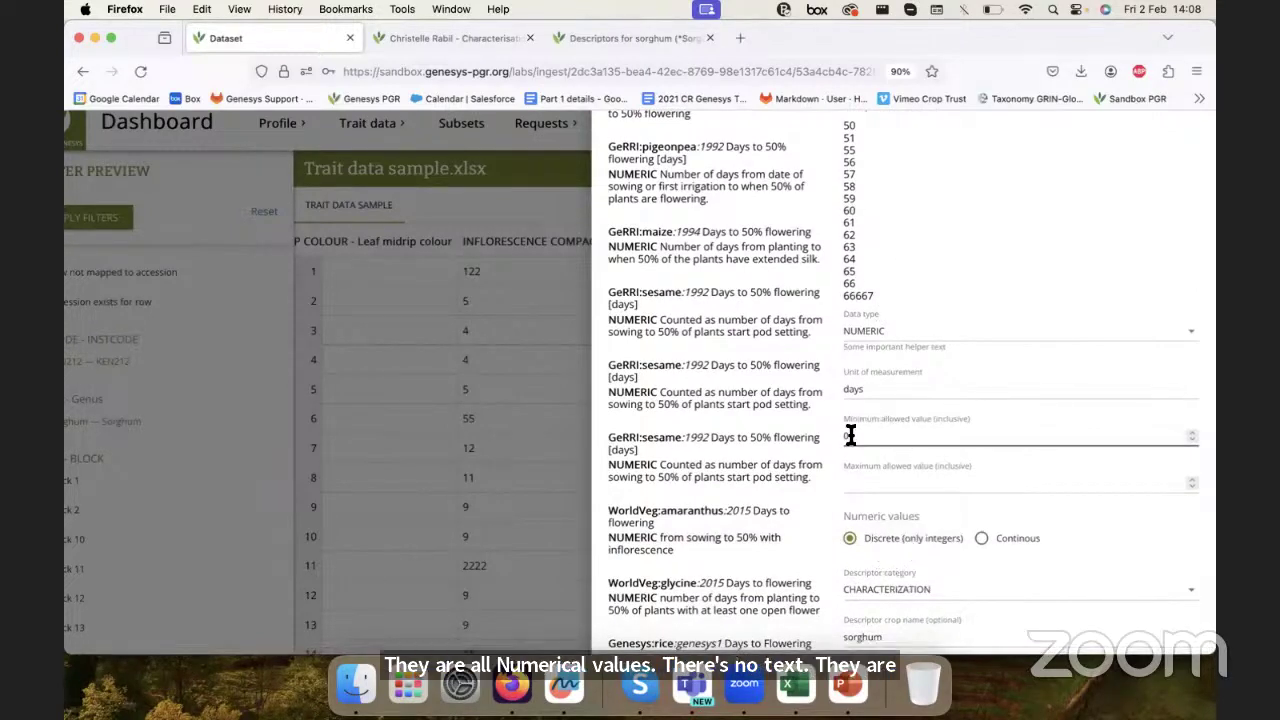
scroll(850, 436, down, 5)
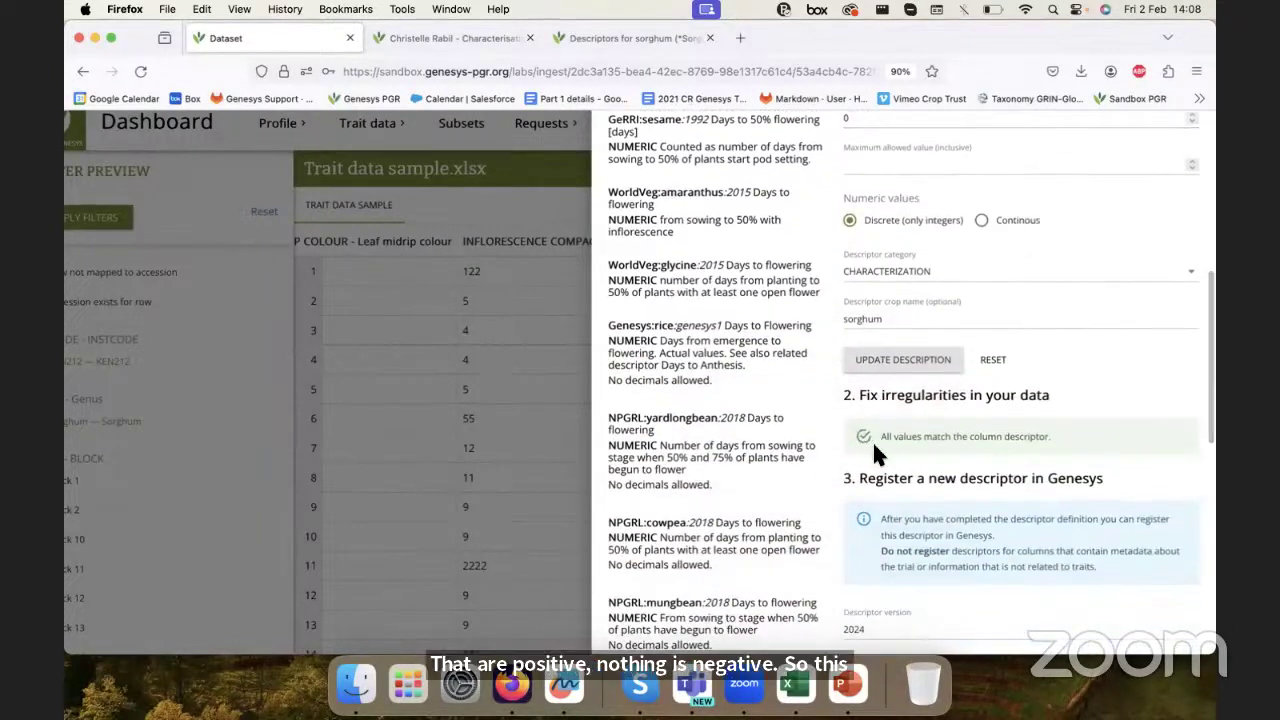
scroll(873, 446, down, 1)
scroll(873, 450, down, 3)
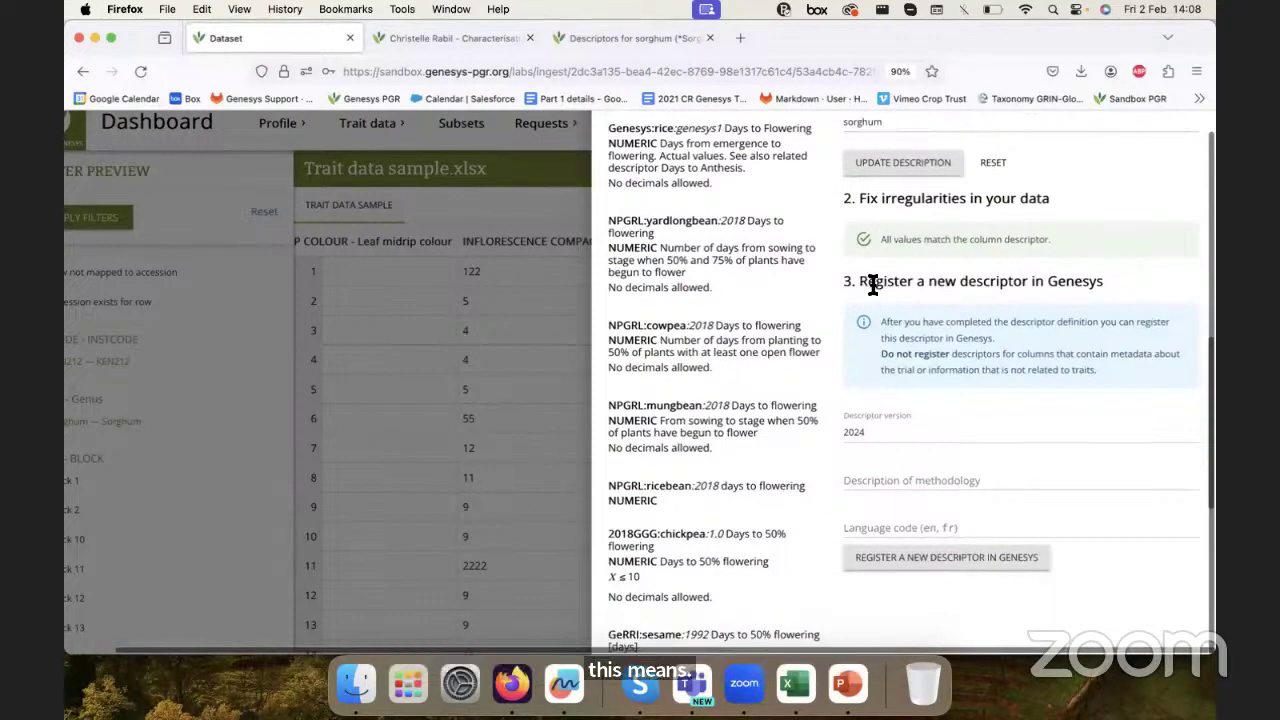
scroll(873, 284, up, 10)
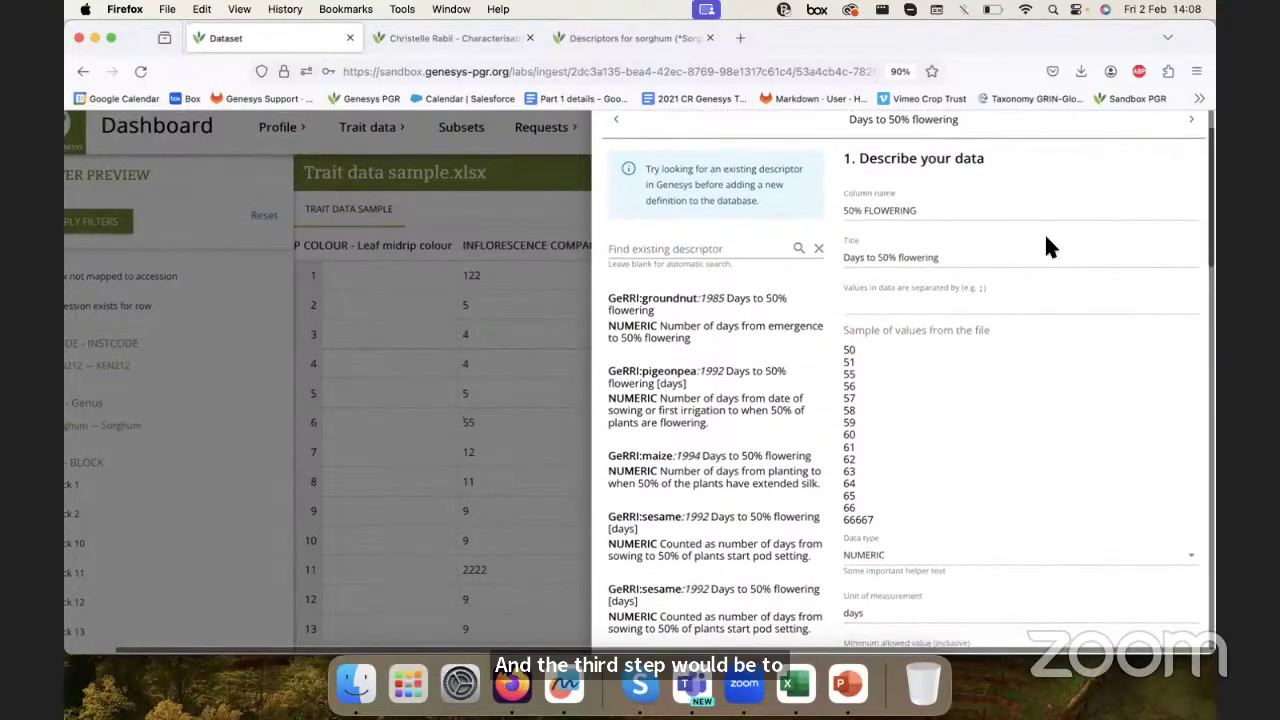
scroll(913, 348, down, 10)
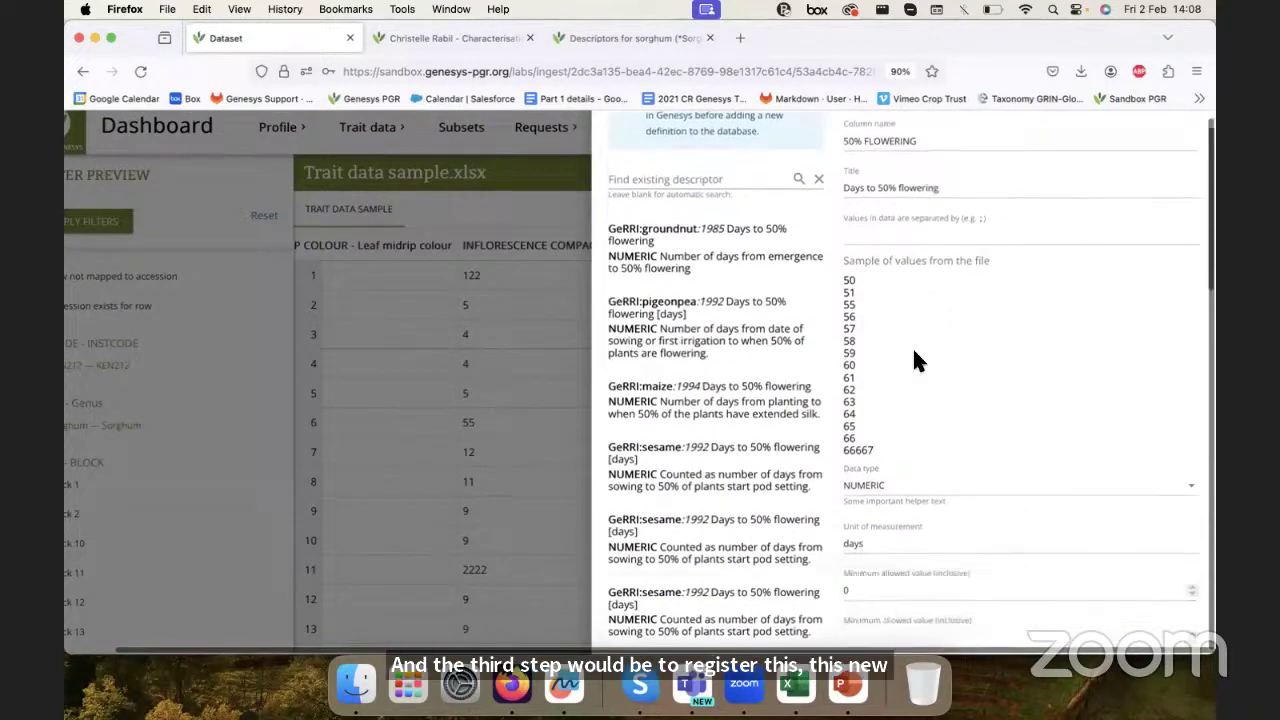
scroll(913, 352, up, 1)
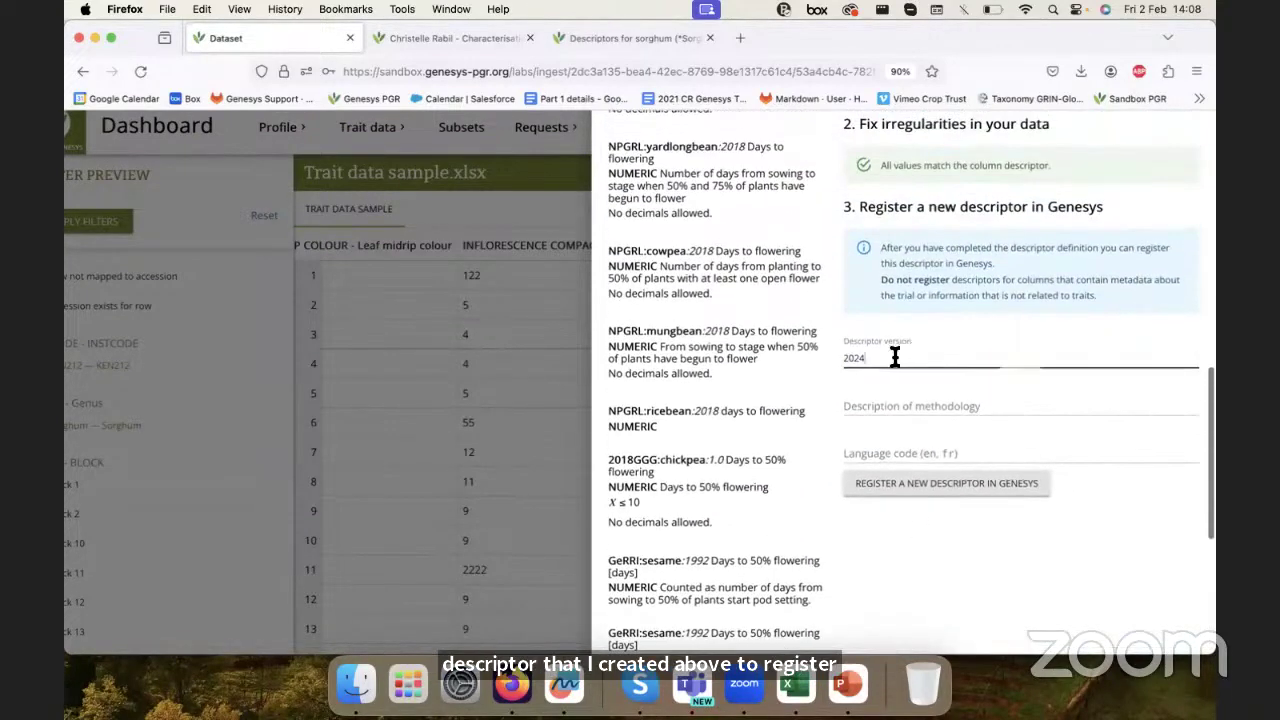
- Add a methodology description and language code 'en', then register the descriptor as demo:sorghum:2024
click(874, 400)
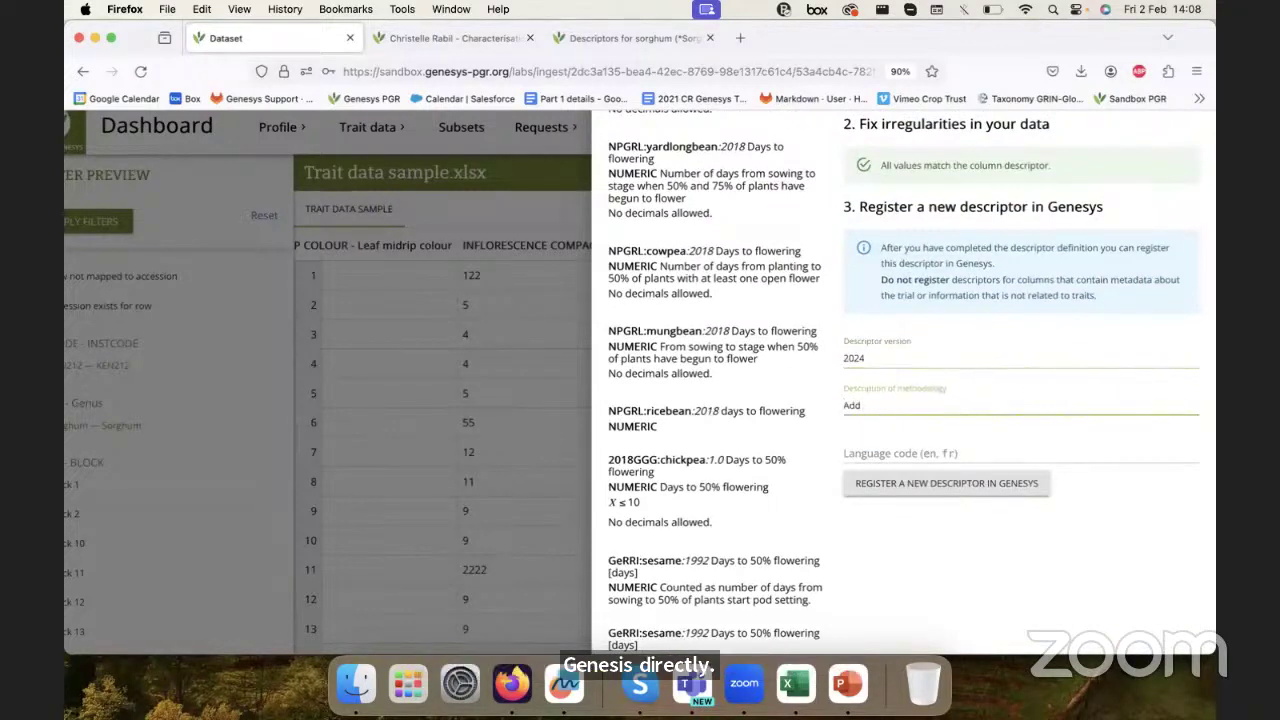
text(Add a method)
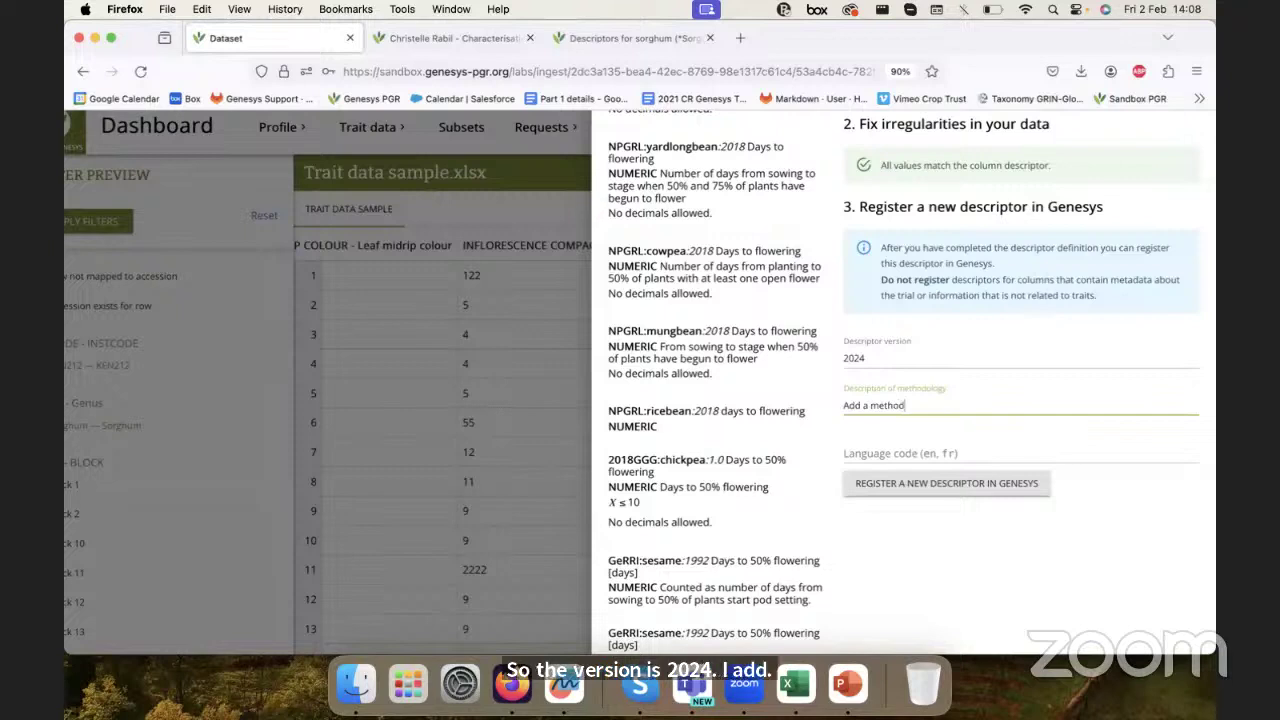
text(ology of collecting data)
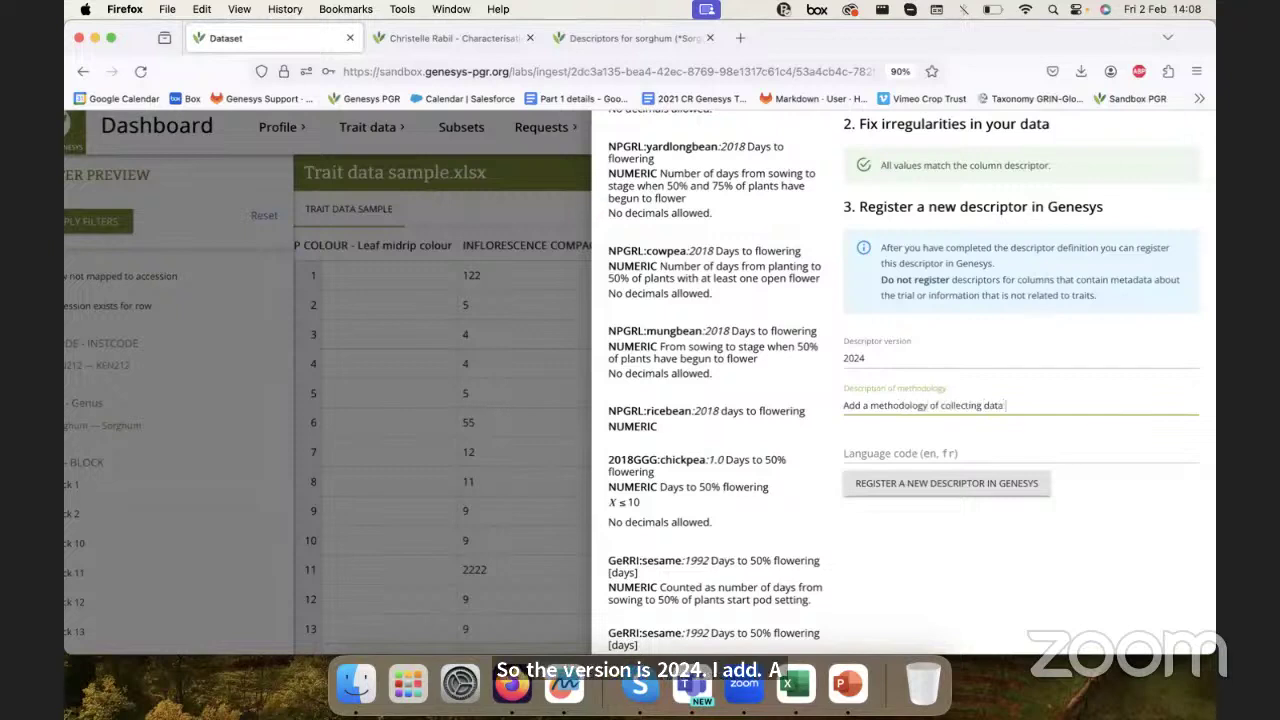
text( for this descriptor)
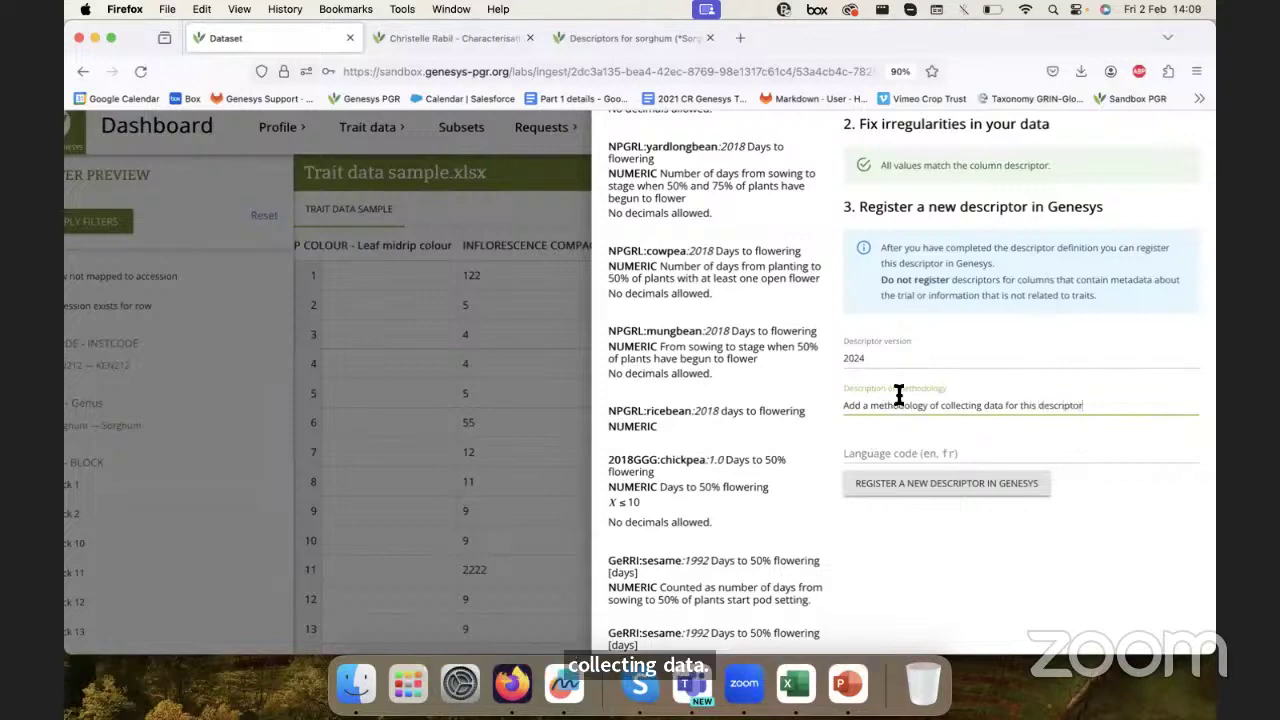
triple_click(899, 403)
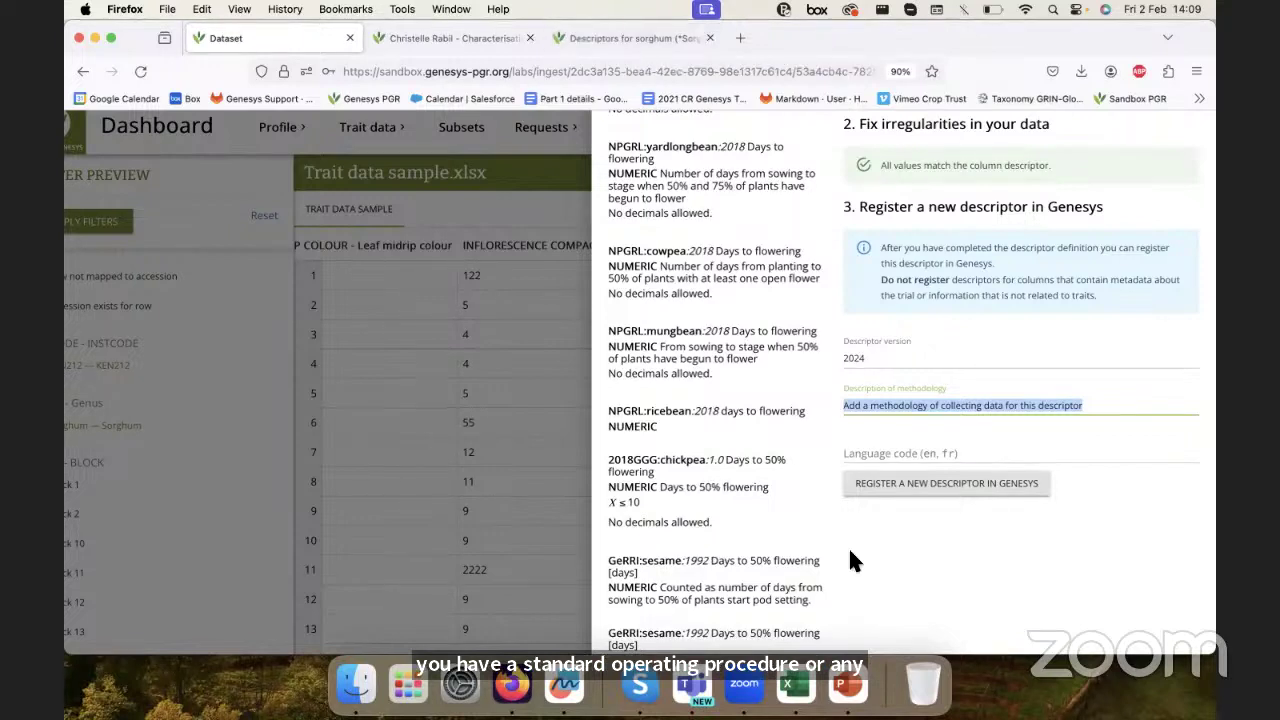
click(874, 455)
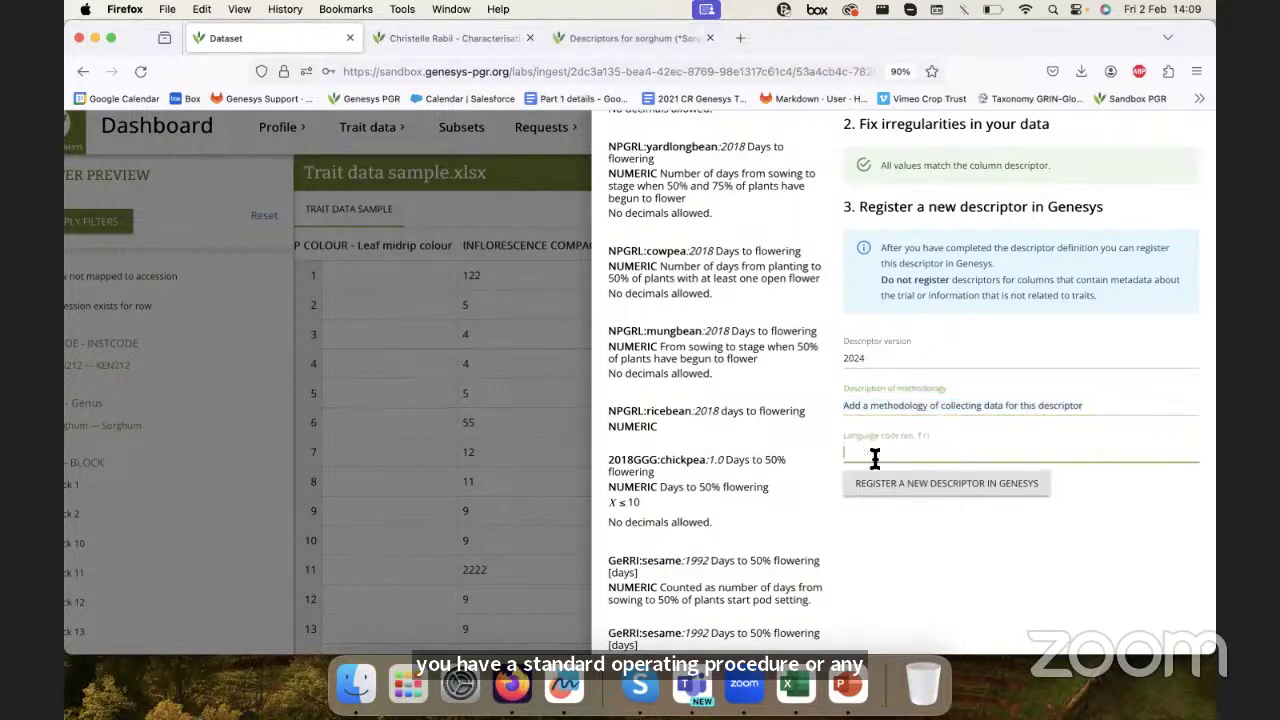
text(en)
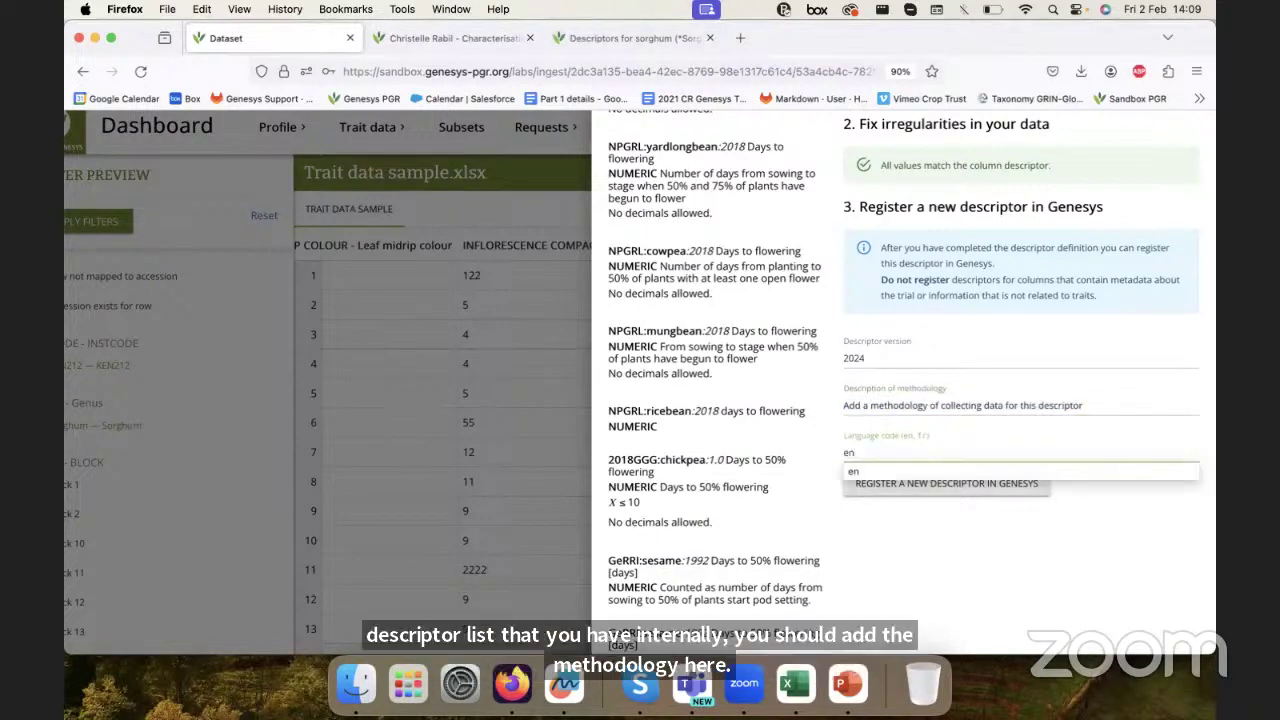
click(853, 467)
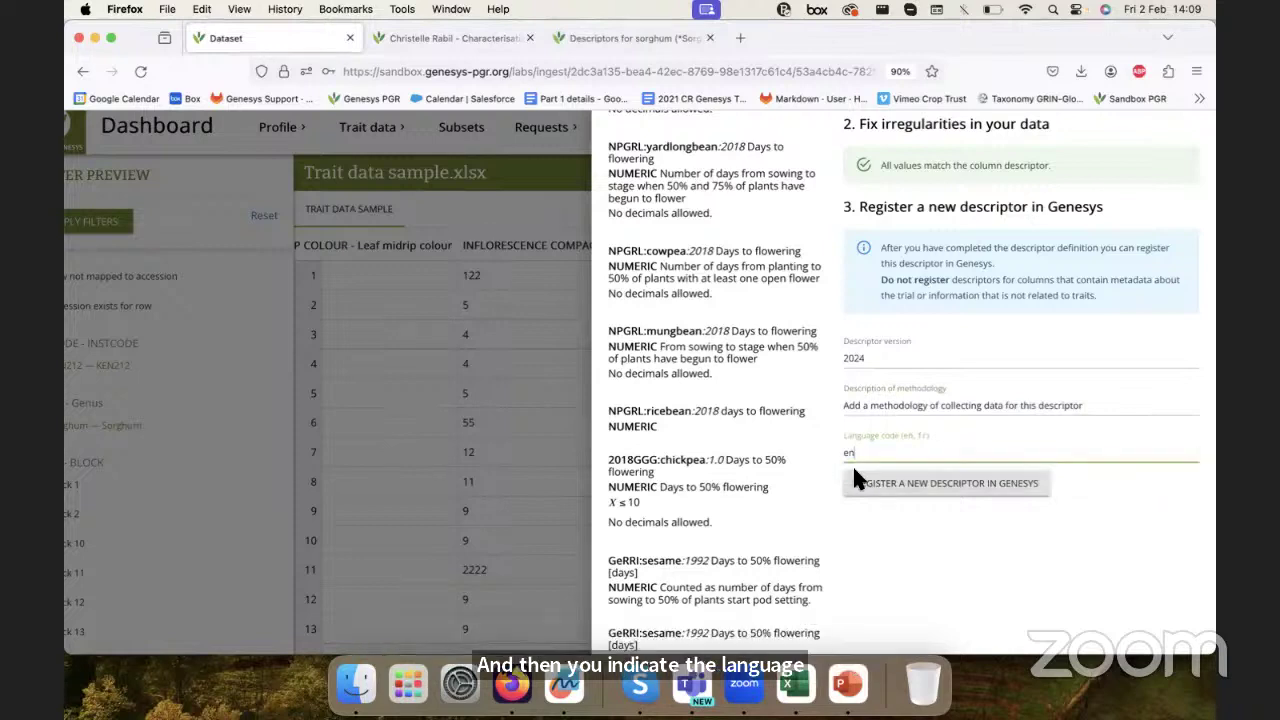
click(929, 490)
scroll(923, 429, down, 3)
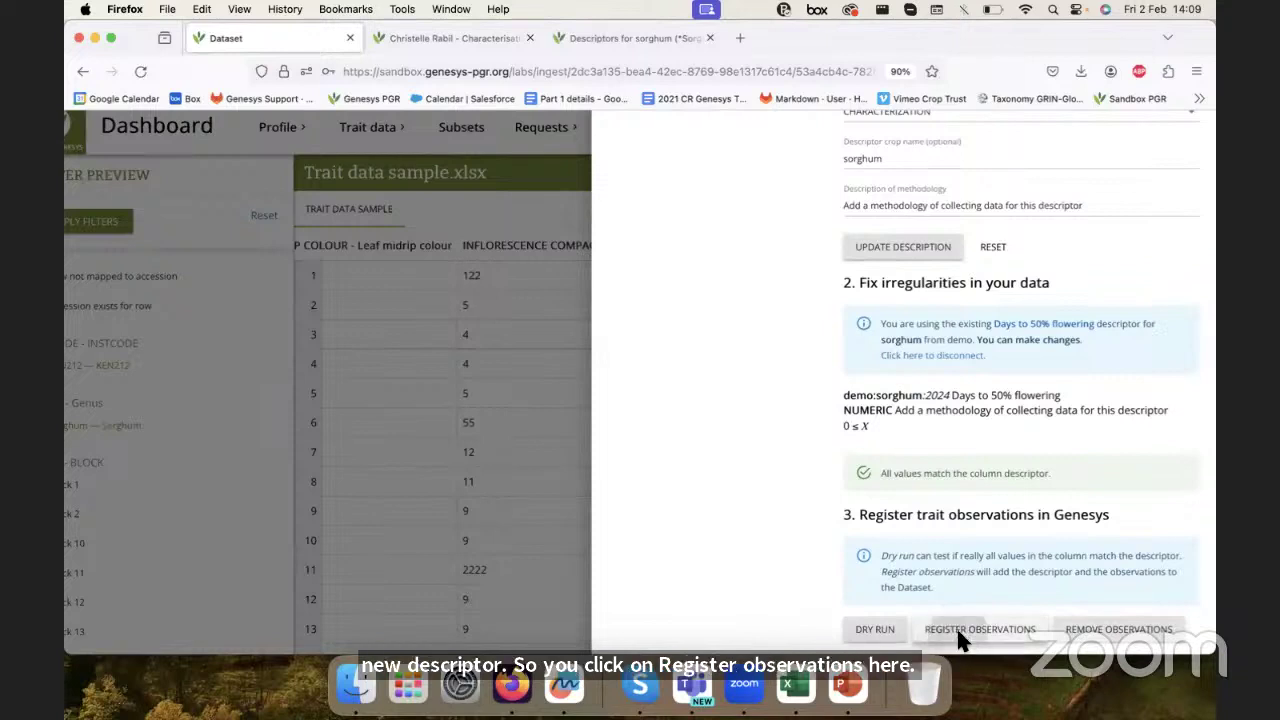
- Register the 50% FLOWERING observations and close the descriptor drawer
click(960, 643)
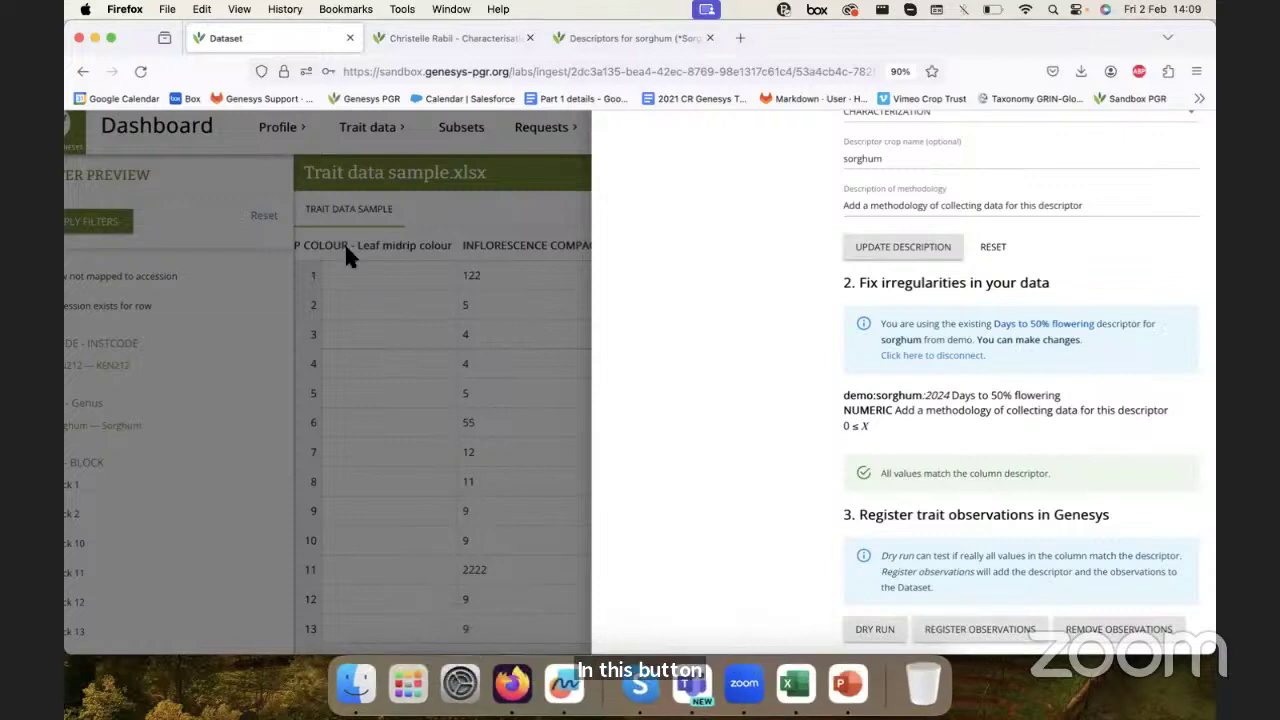
click(356, 346)
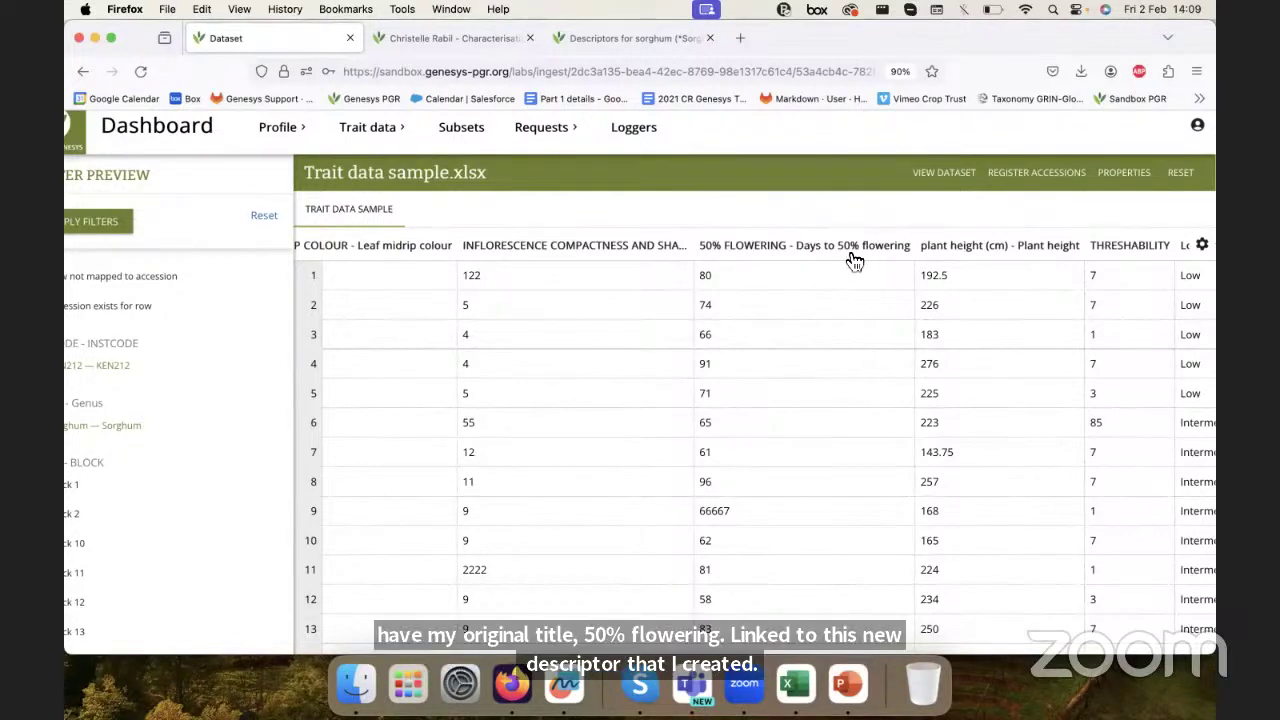
- Open the Characterisation of Sorghum 2016 dataset in a new tab
right_click(938, 176)
key(Escape)
super+click(944, 176)
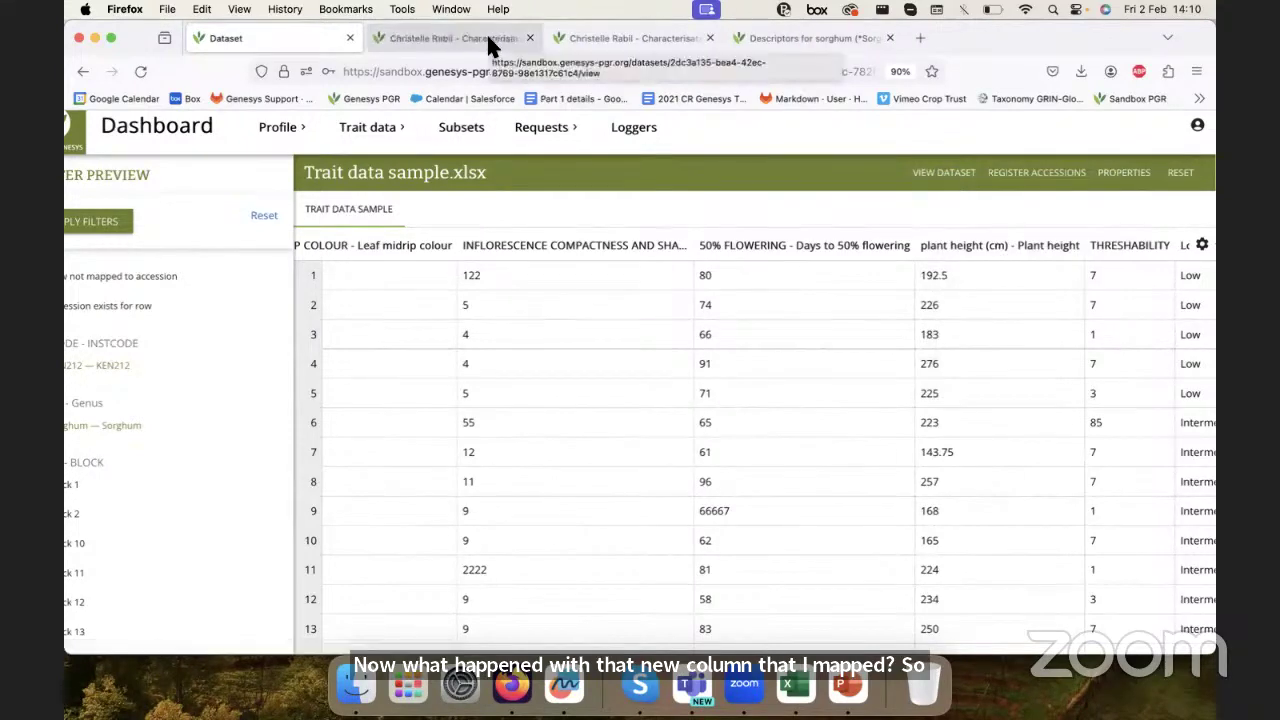
click(486, 44)
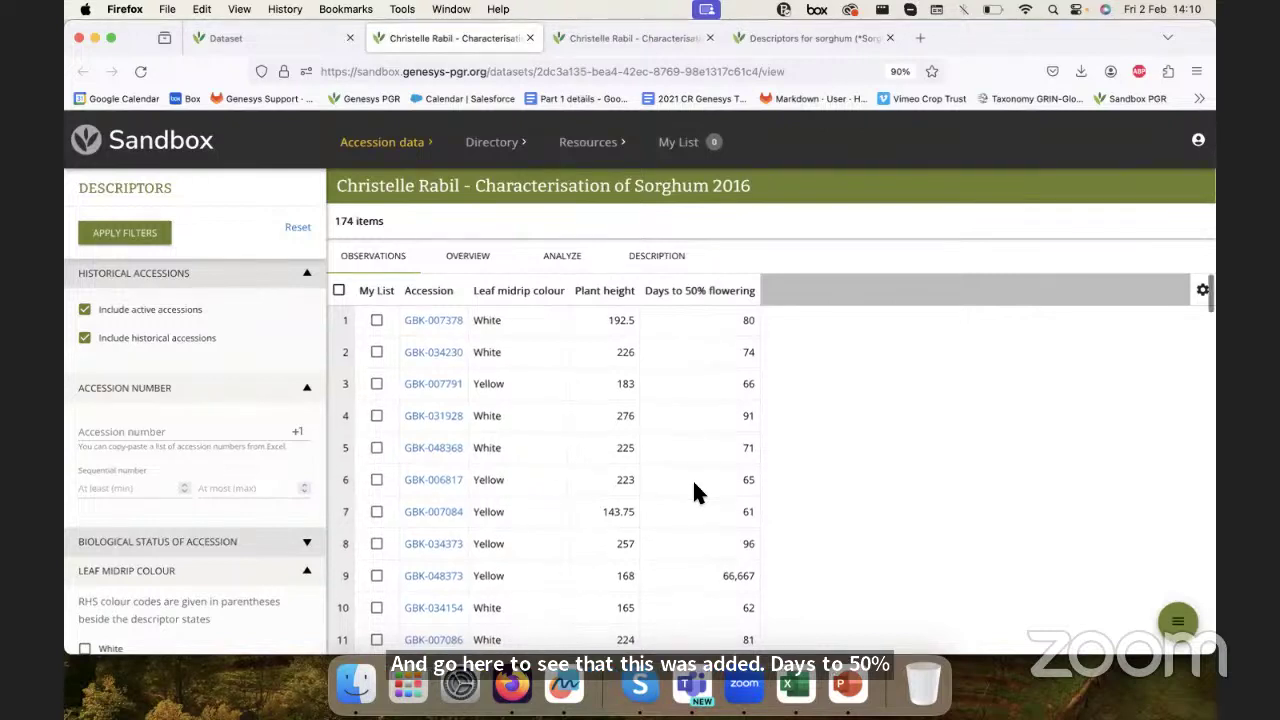
scroll(157, 560, down, 10)
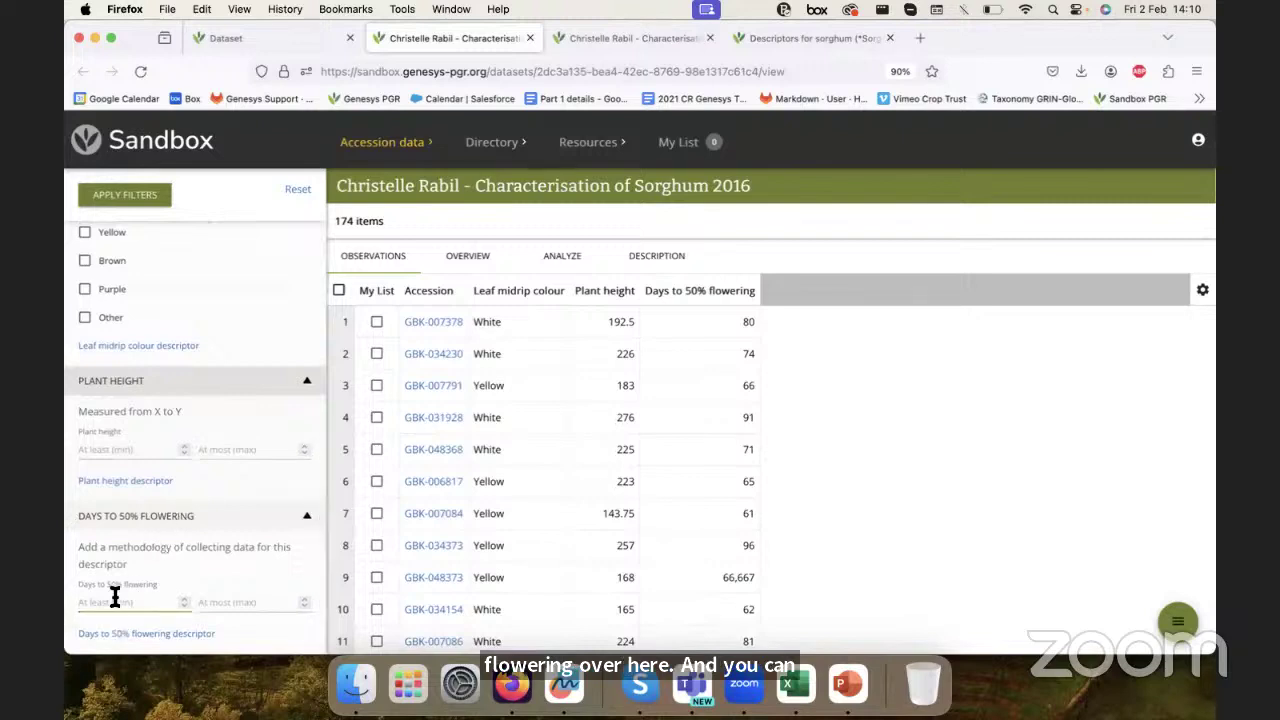
- Filter days to 50% flowering to at least 70, then at least 90
text(70)
click(145, 195)
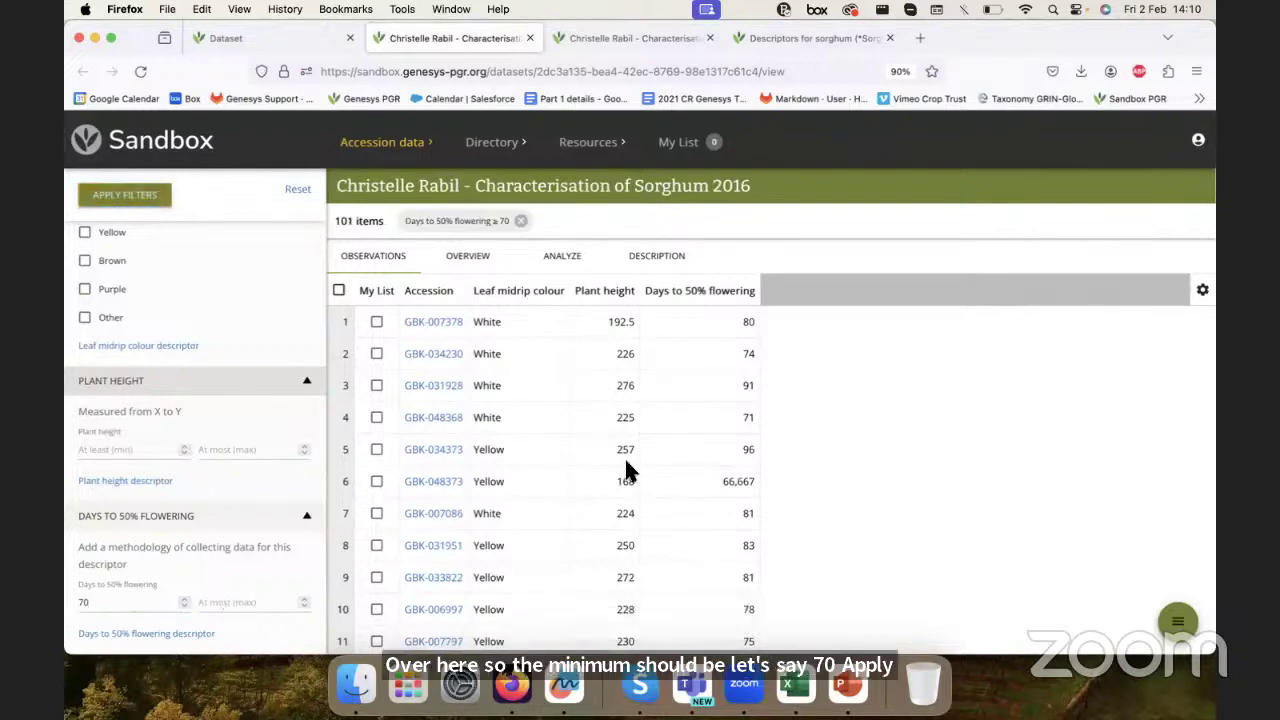
double_click(139, 605)
text(90)
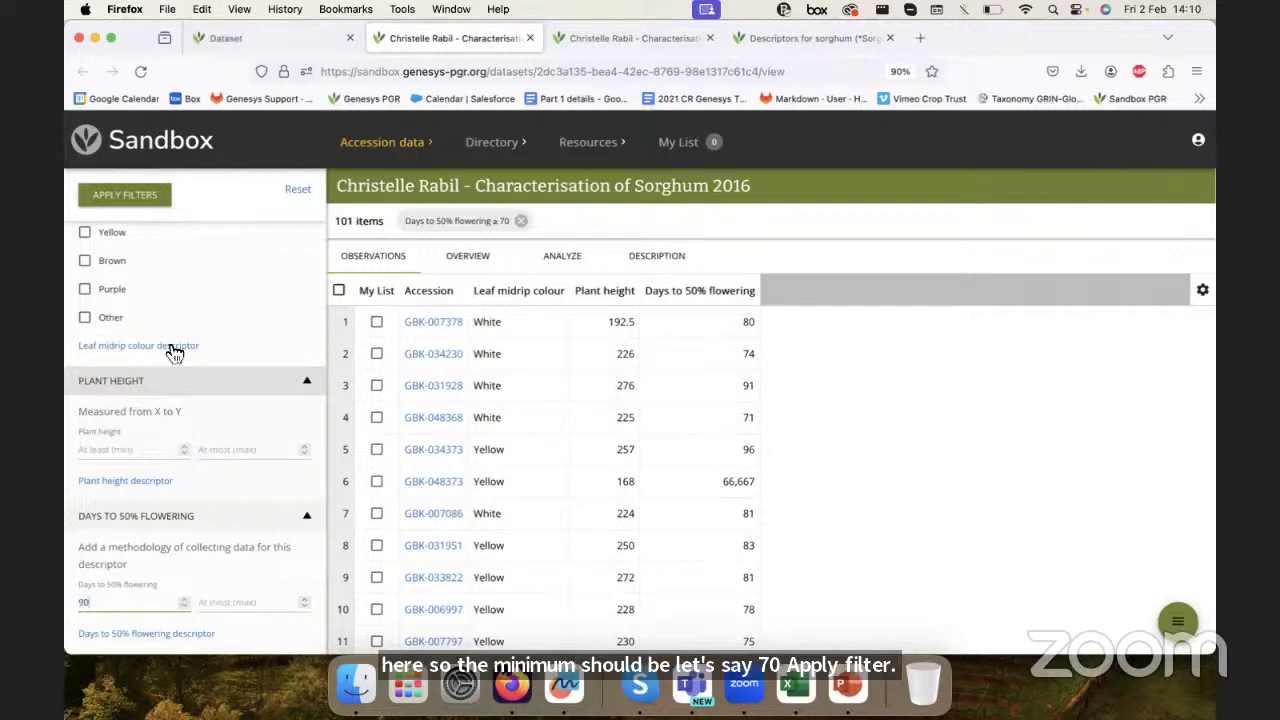
click(133, 203)
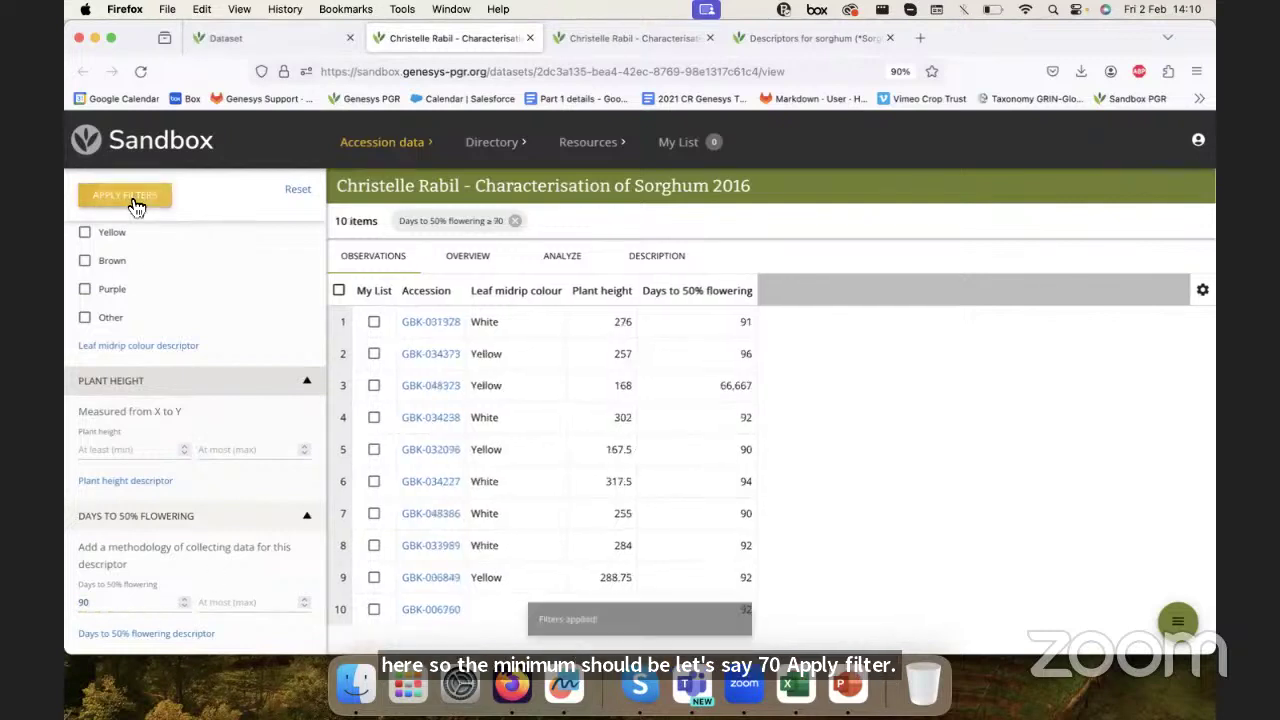
- Replace the minimum with a maximum of 50 days to flowering, then return to the upload tab
double_click(123, 607)
key(BackSpace)
click(225, 602)
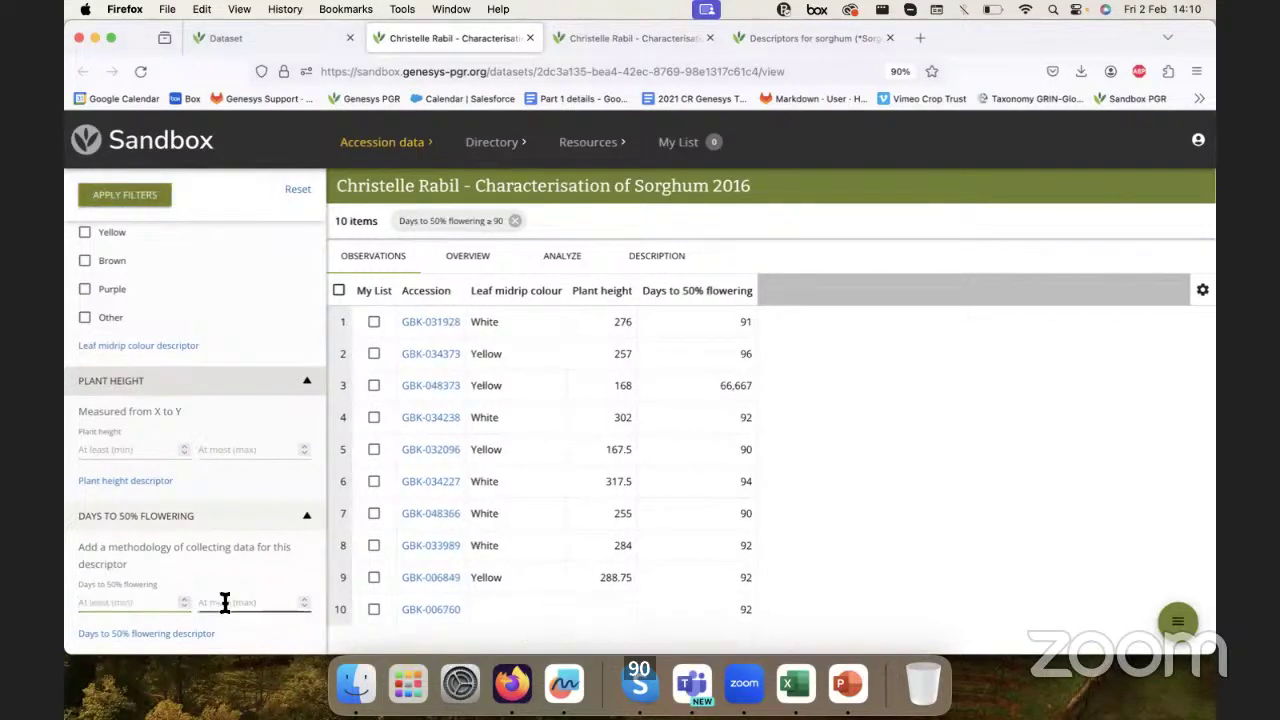
text(50)
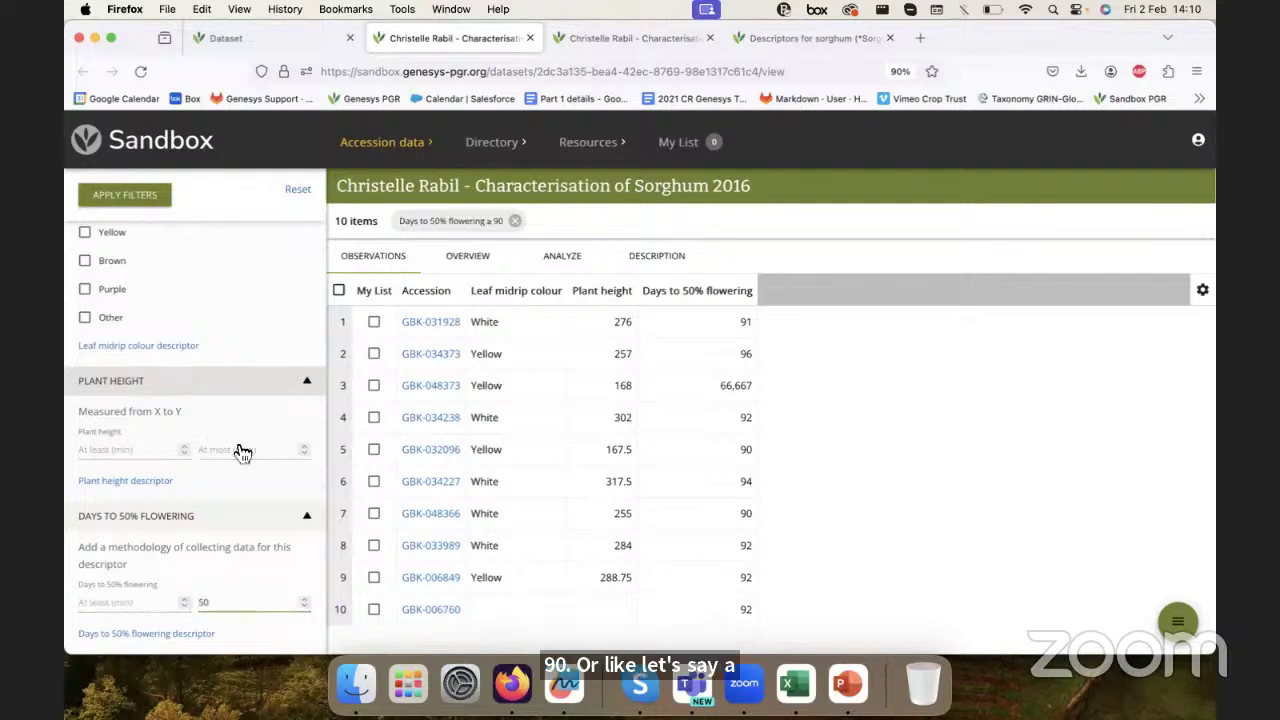
click(145, 200)
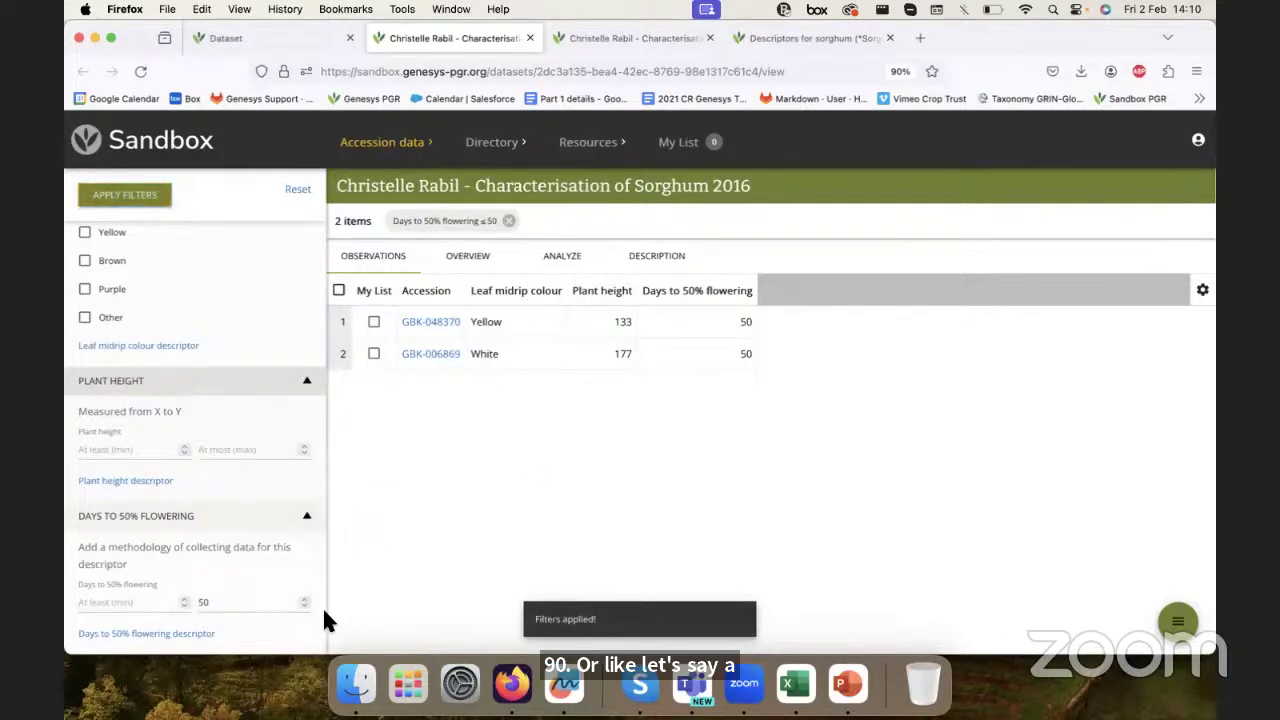
click(143, 602)
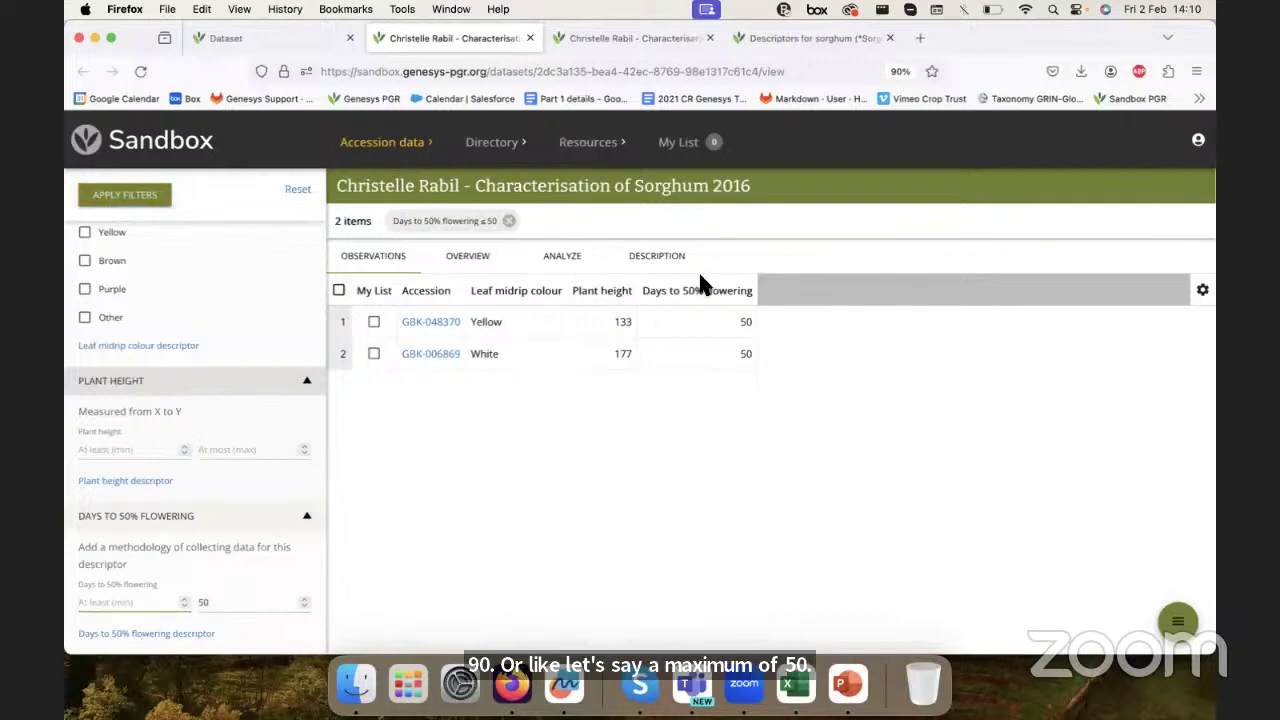
click(283, 40)
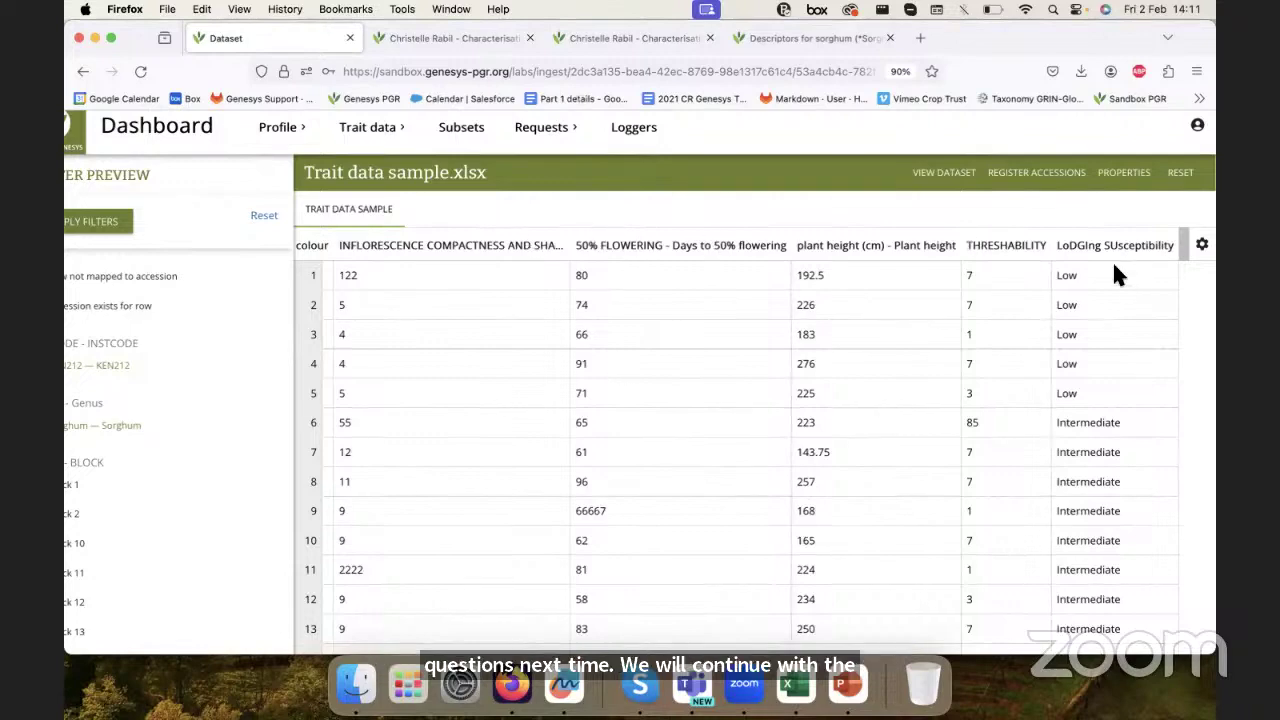
- Scroll across the Trait data sample.xlsx table to review its 50% flowering, plant height, threshability and lodging columns
scroll(925, 318, left, 10)
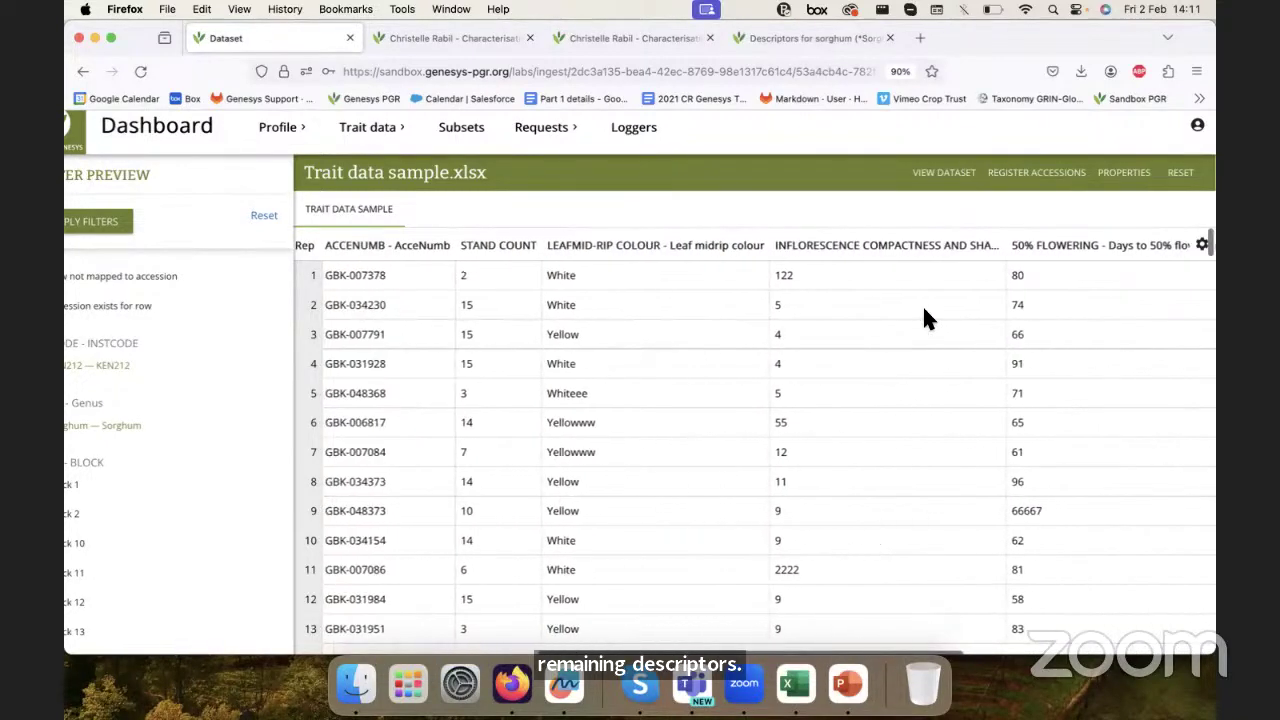
scroll(925, 318, left, 3)
scroll(924, 311, left, 2)
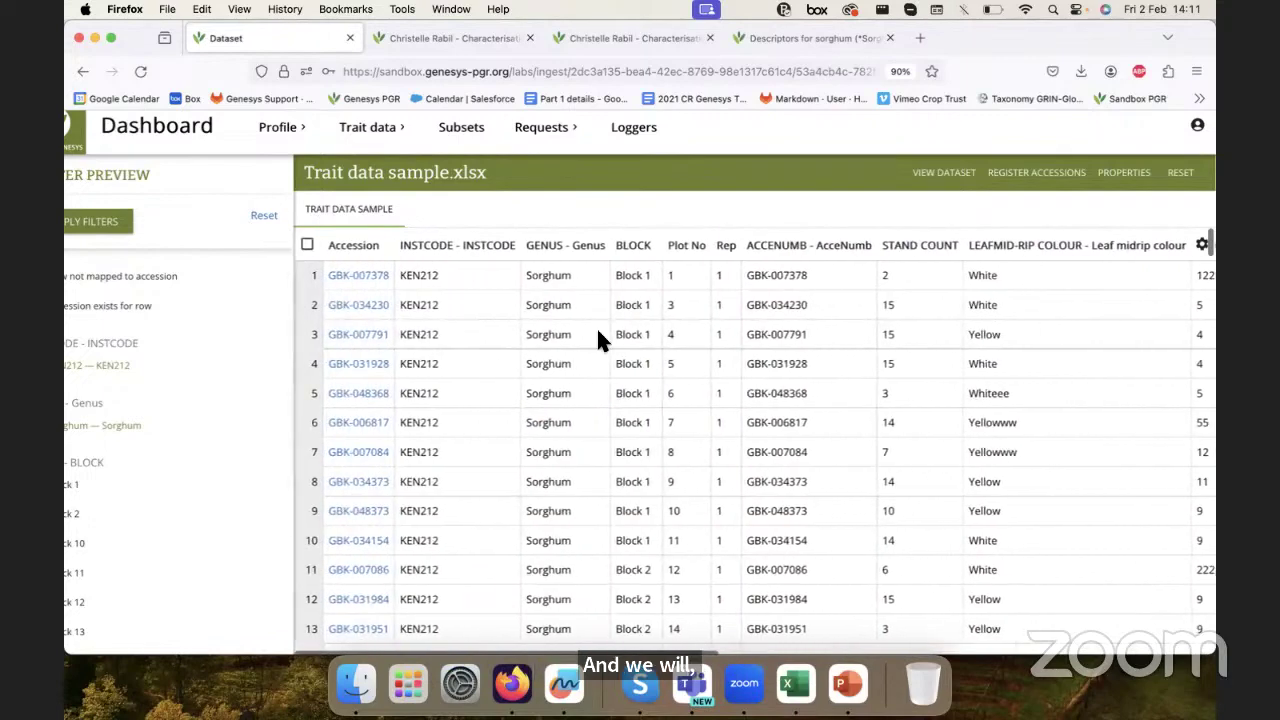
scroll(847, 385, right, 10)
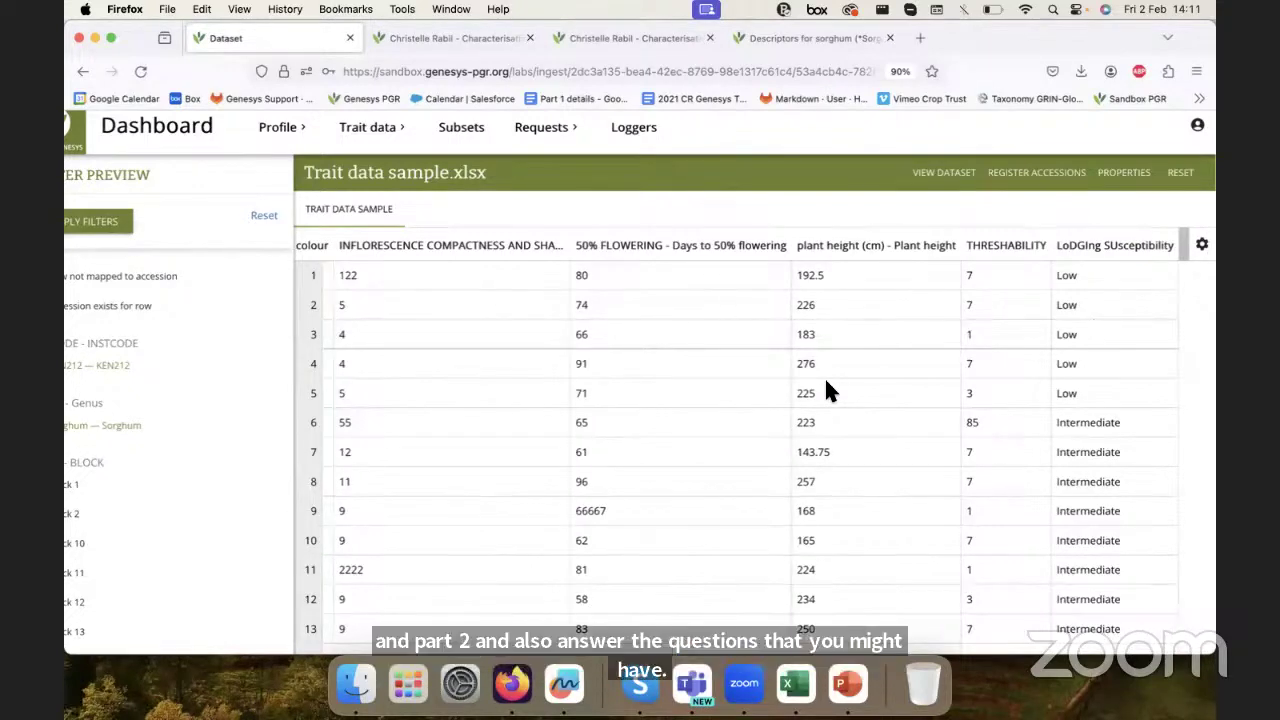
scroll(824, 376, left, 10)
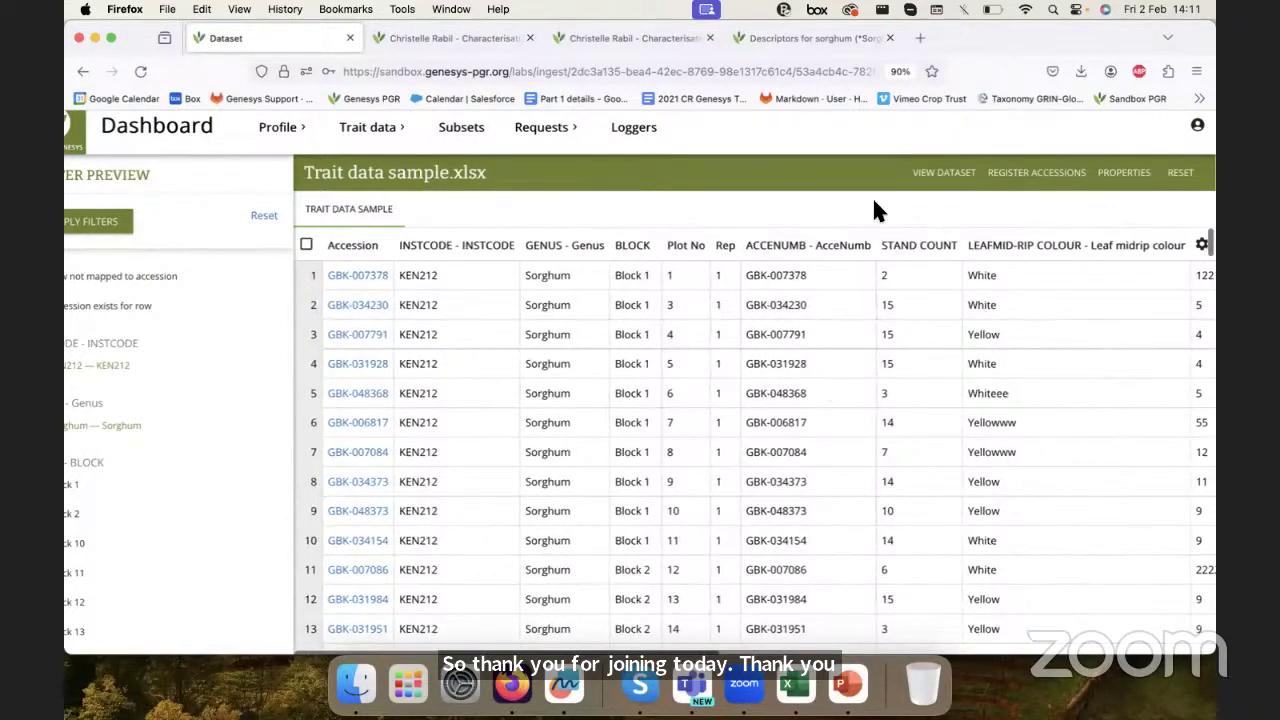